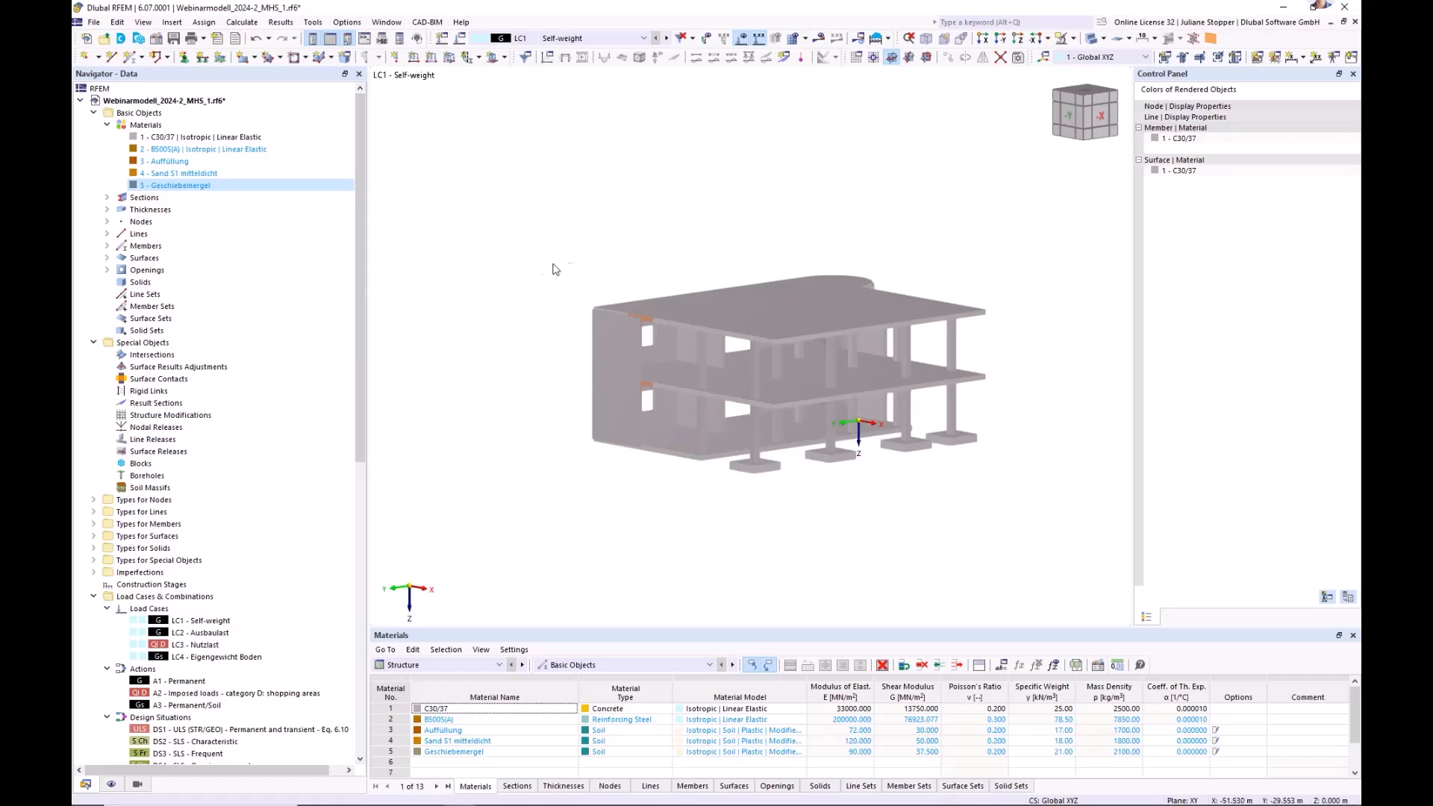
- Add a new material of type Soil with the Isotropic | Soil | Plastic | Modified Hardening Soil (Solids) model
right_click(147, 127)
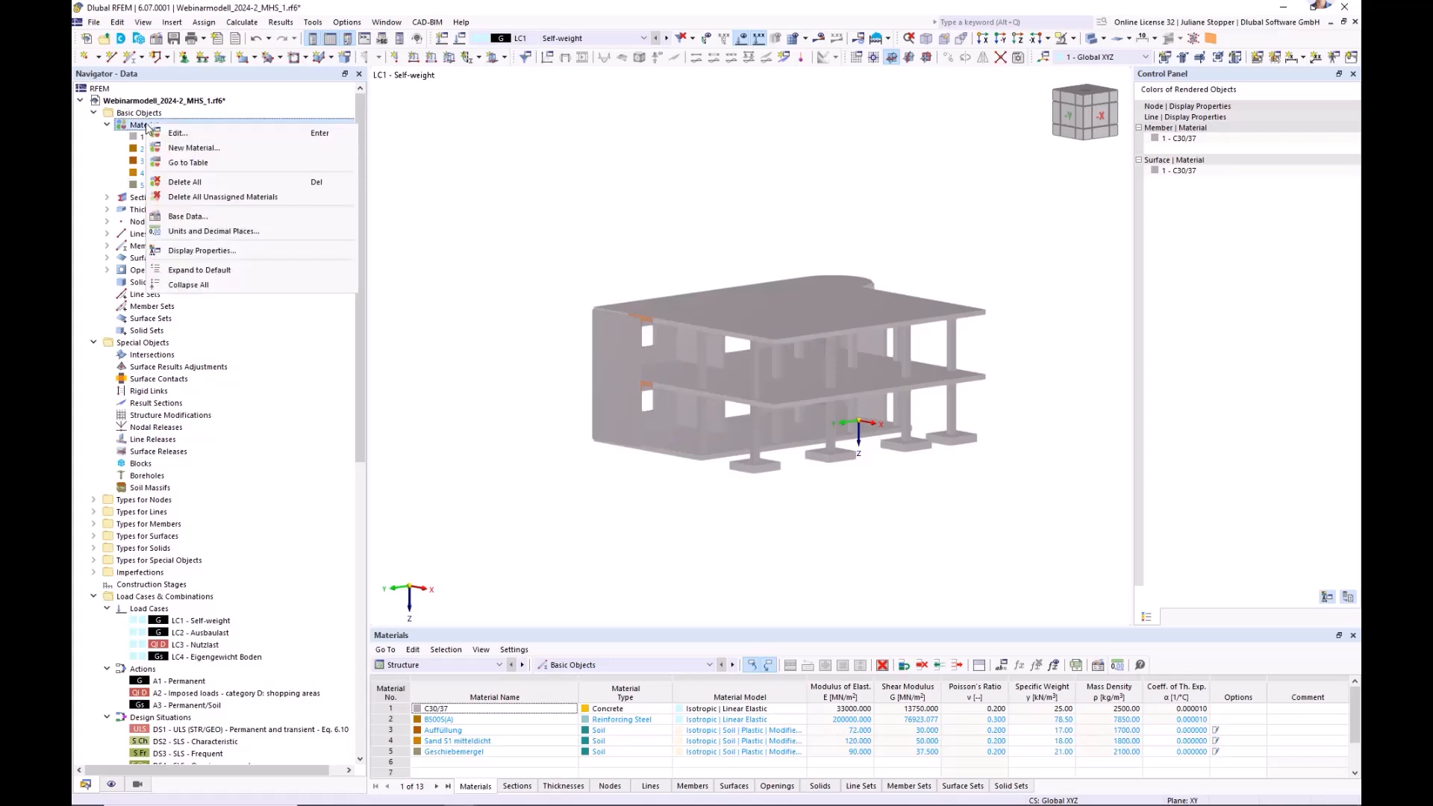
click(178, 135)
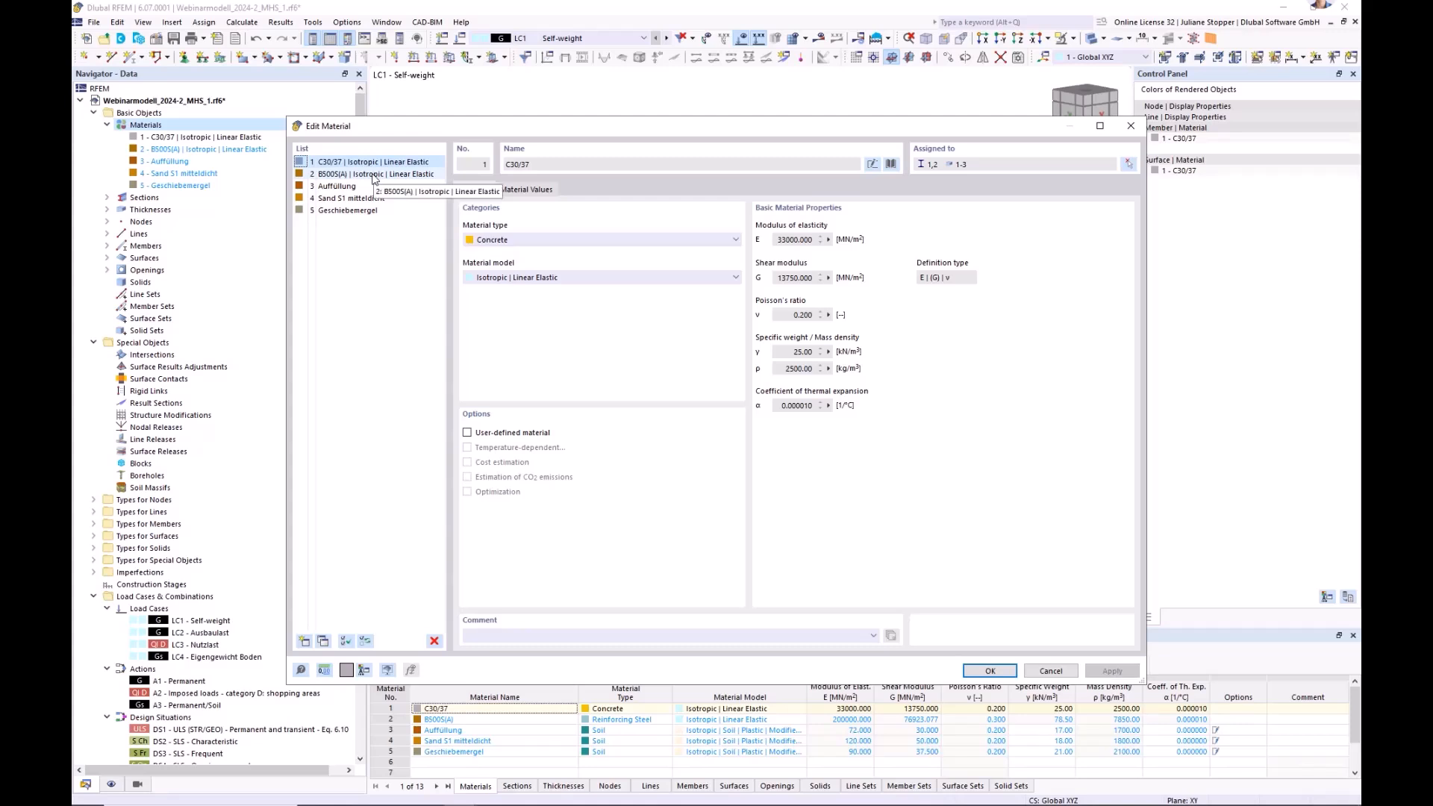
click(334, 187)
click(337, 199)
click(338, 211)
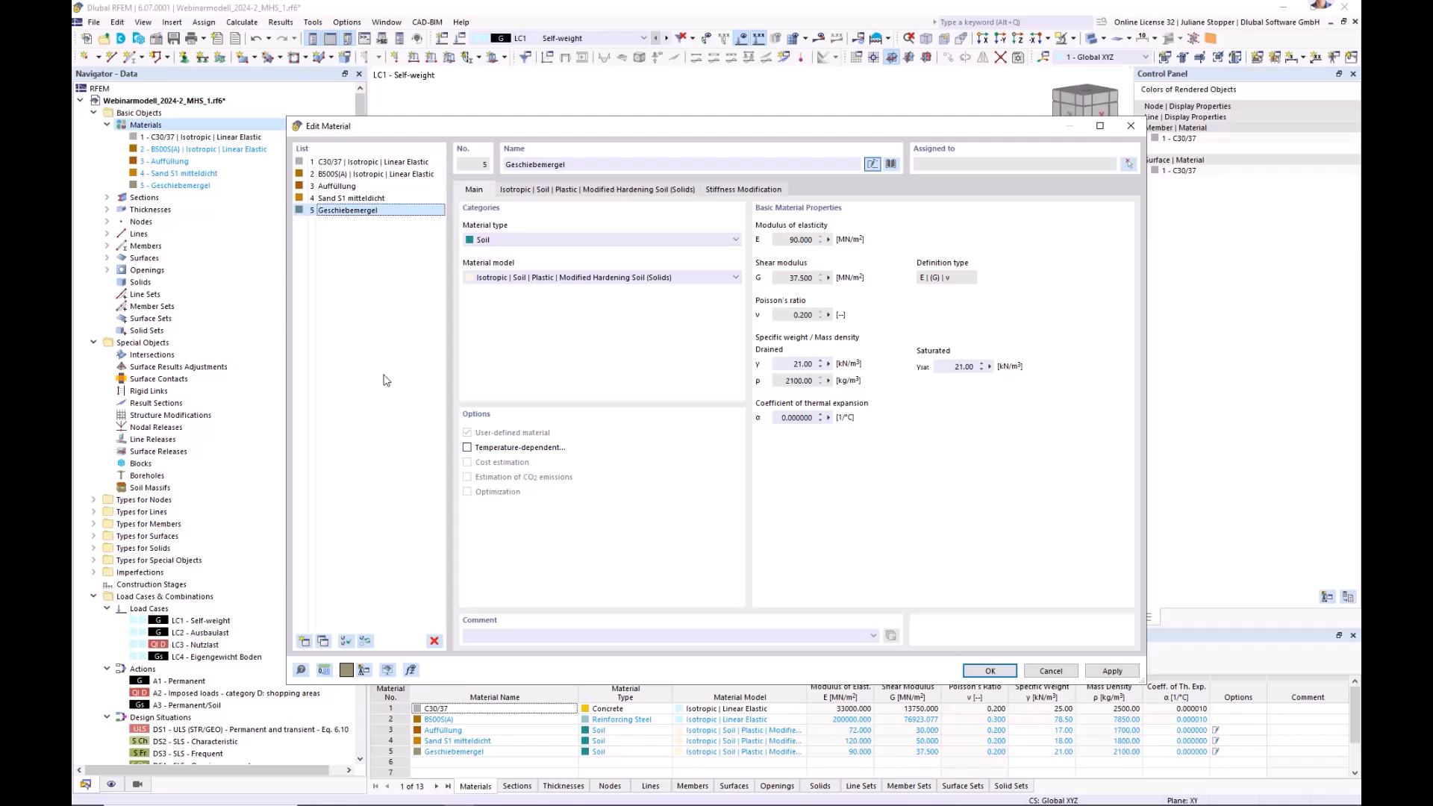
click(304, 641)
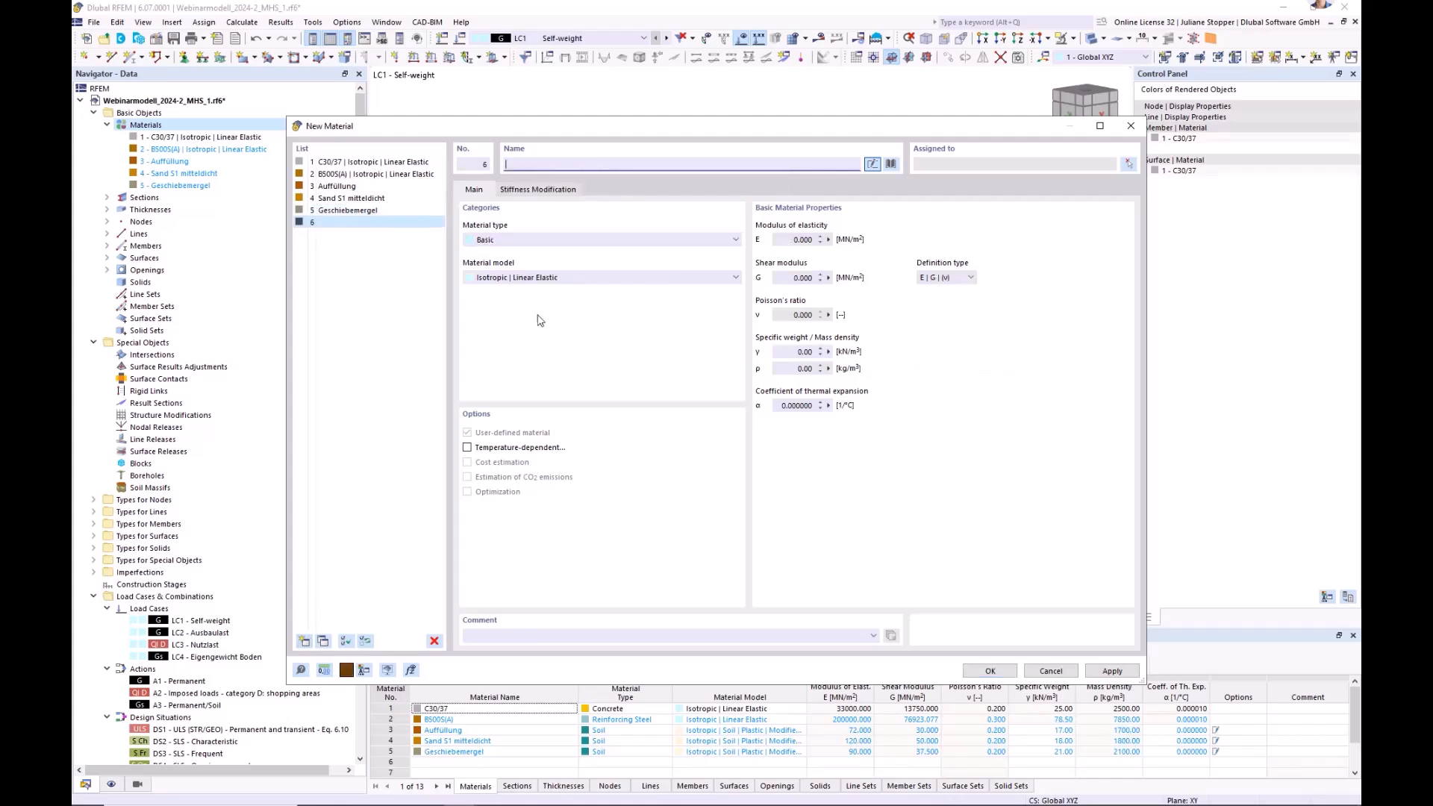
click(520, 243)
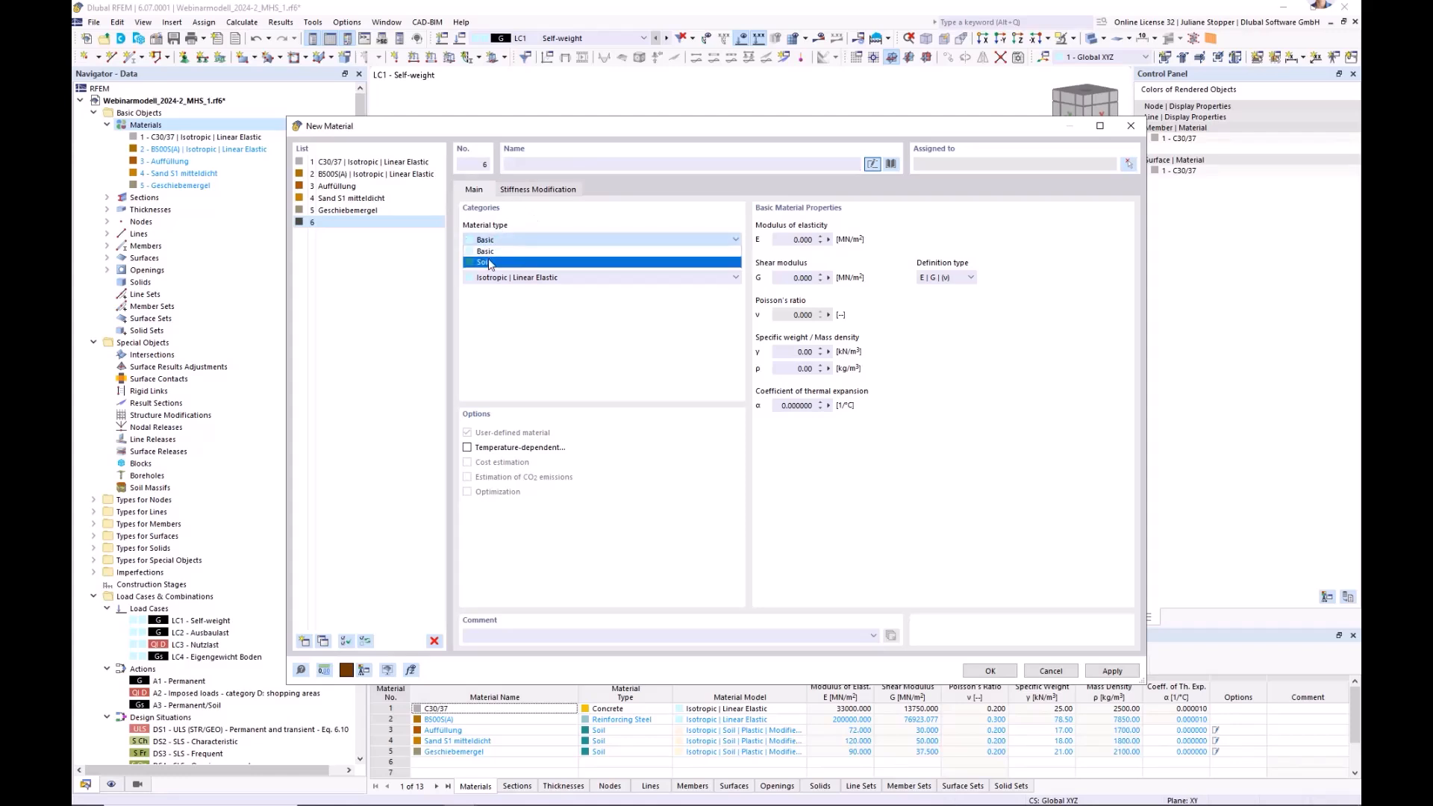
click(488, 258)
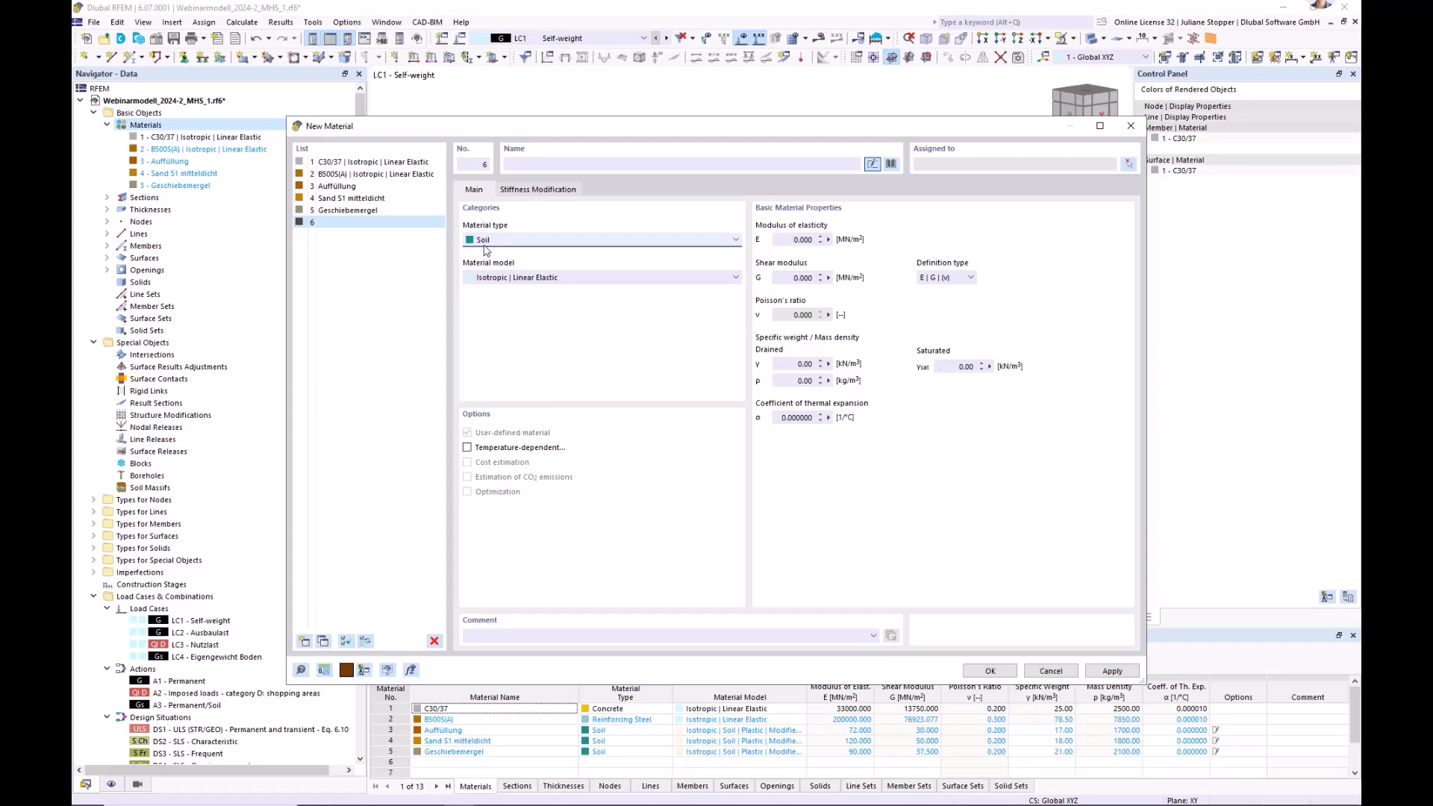
click(584, 279)
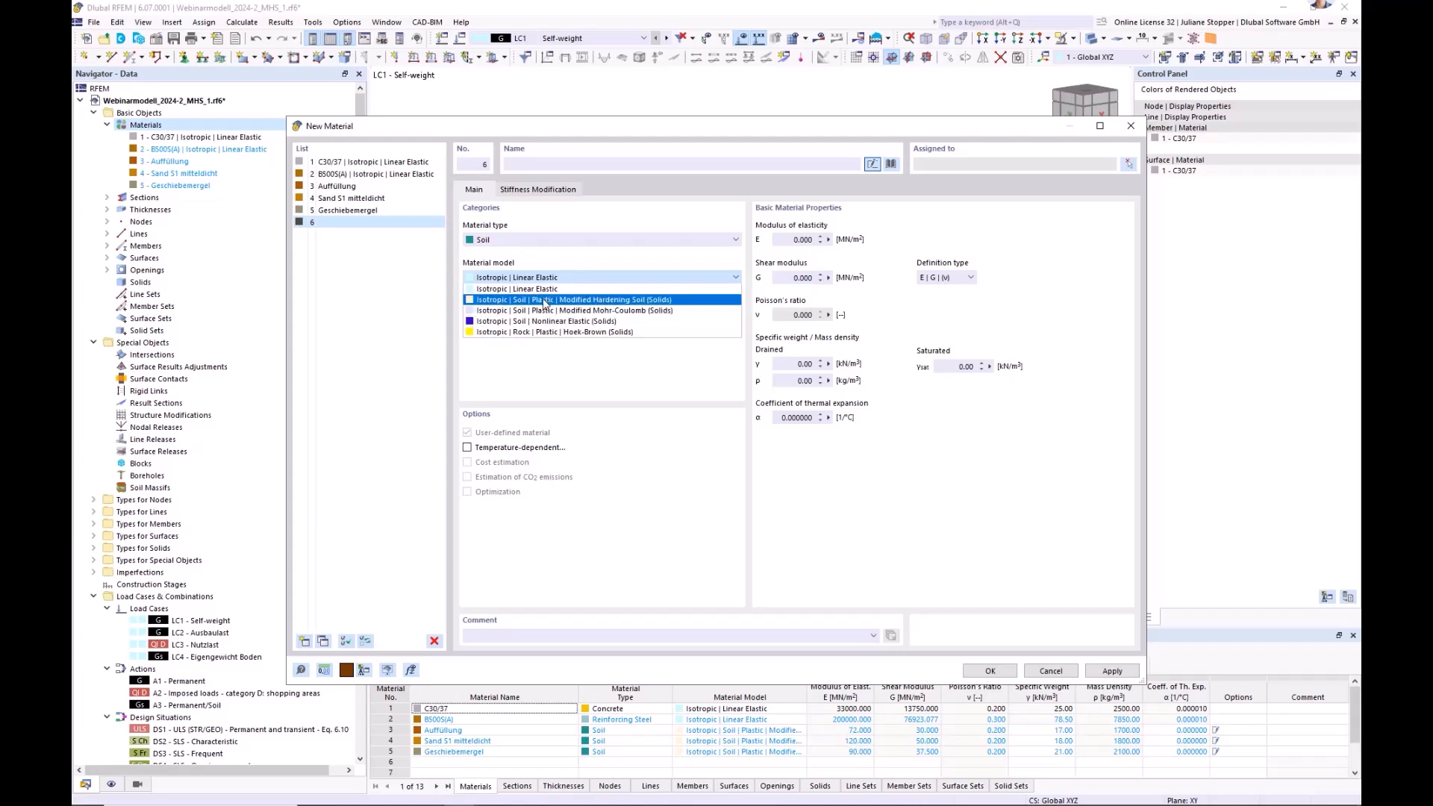
click(627, 300)
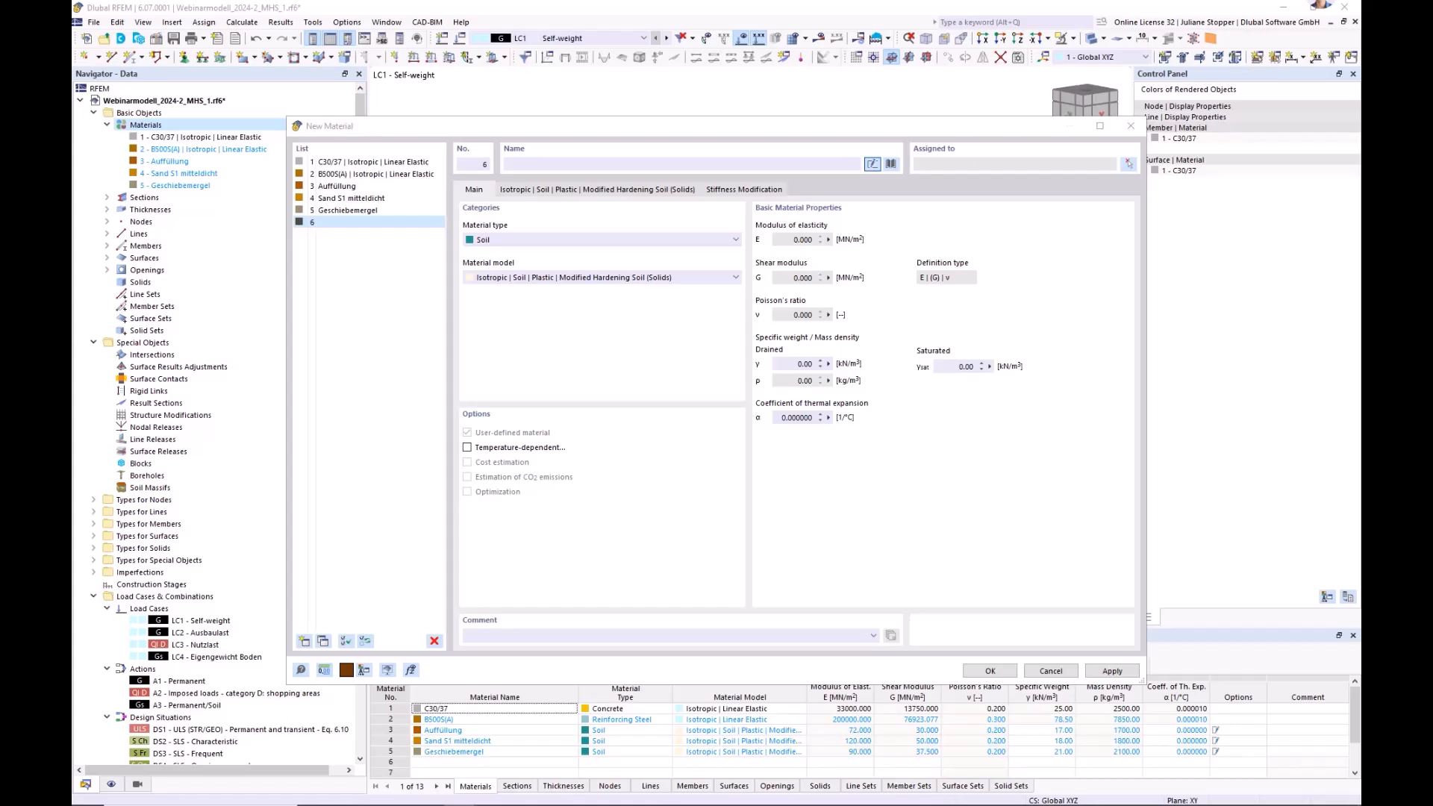
- Set the new soil's drained specific weight to 18.50 kN/m³ and saturated weight to 20.50 kN/m³, and name it Sand S2
click(838, 365)
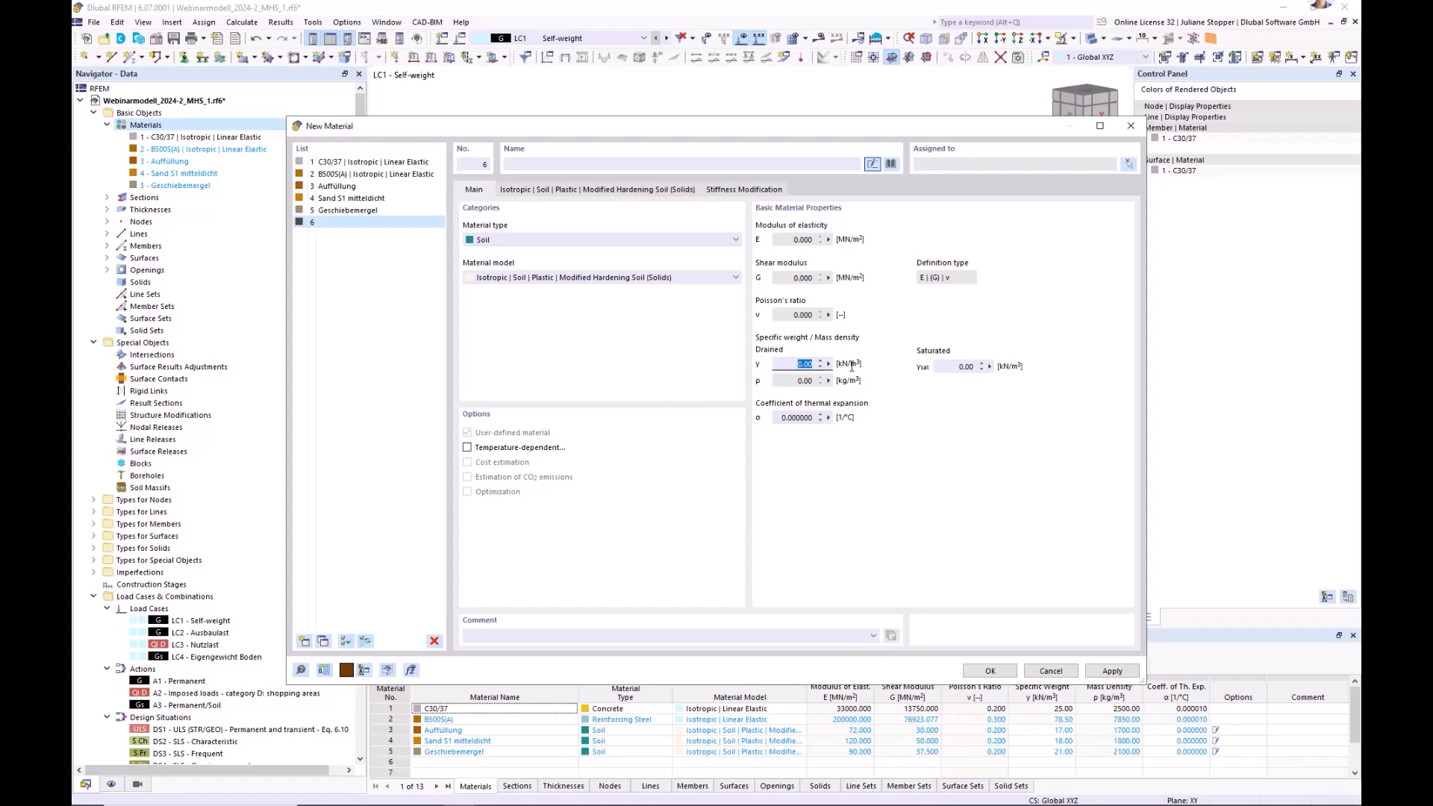
text(18.50)
click(950, 366)
text(20)
click(519, 163)
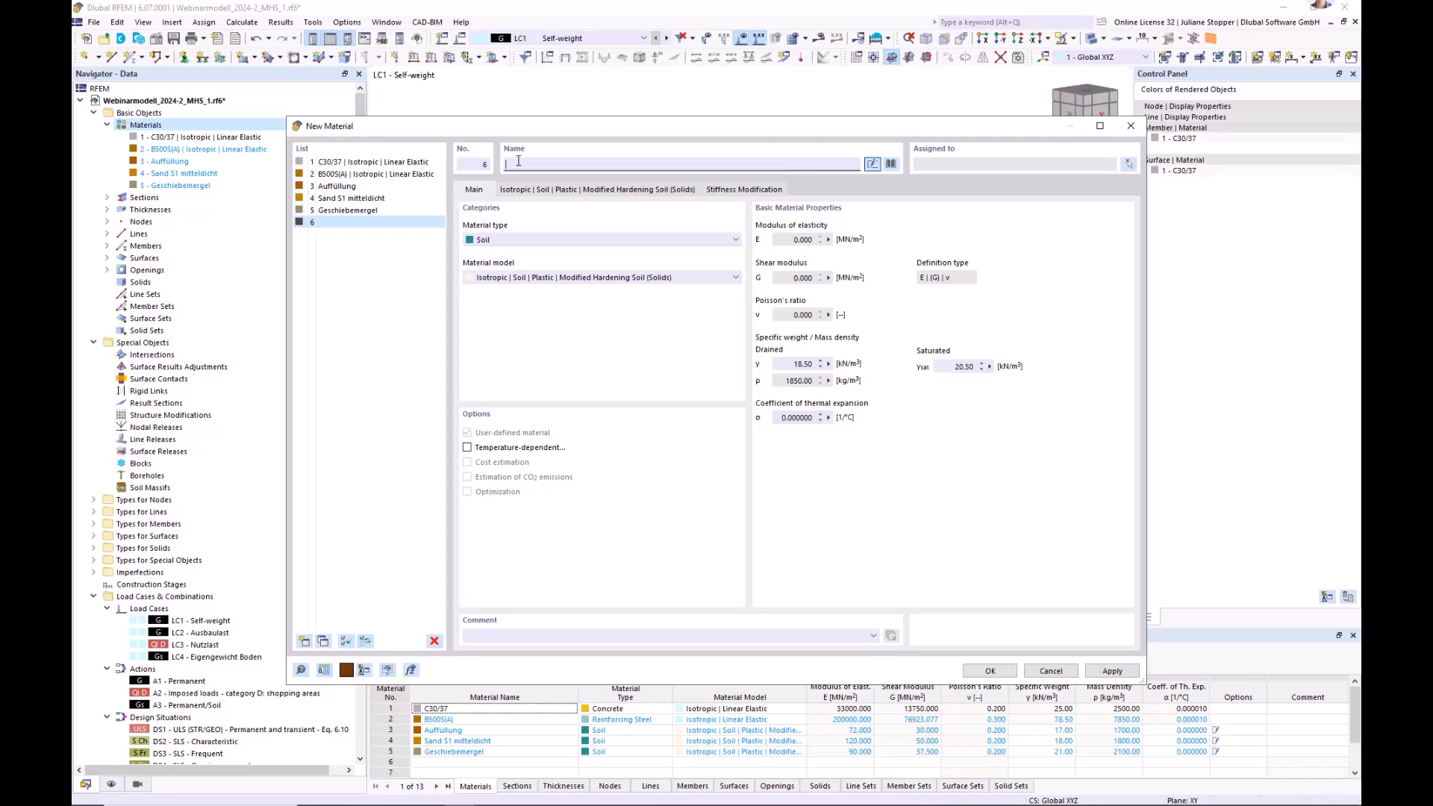
text(S)
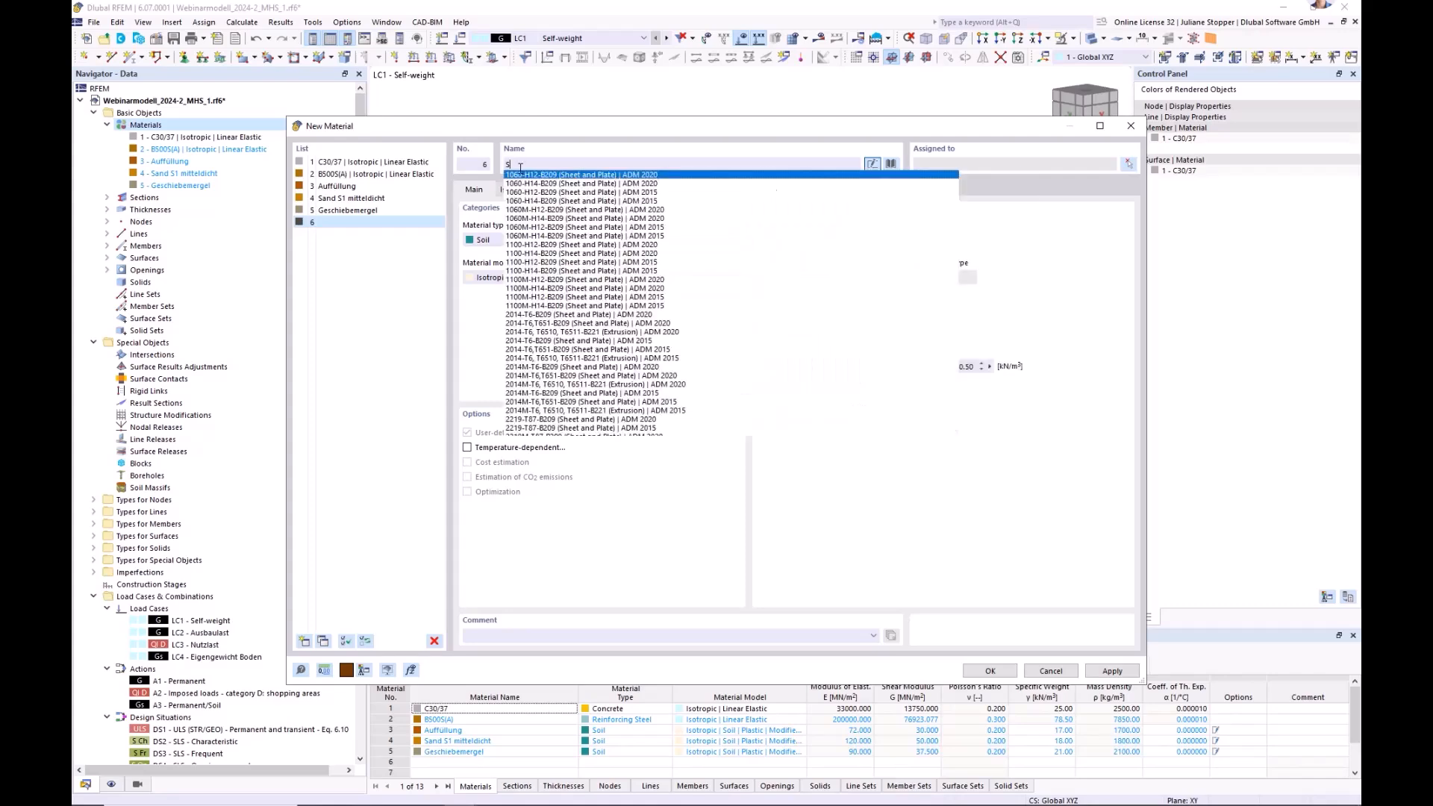
text(and S)
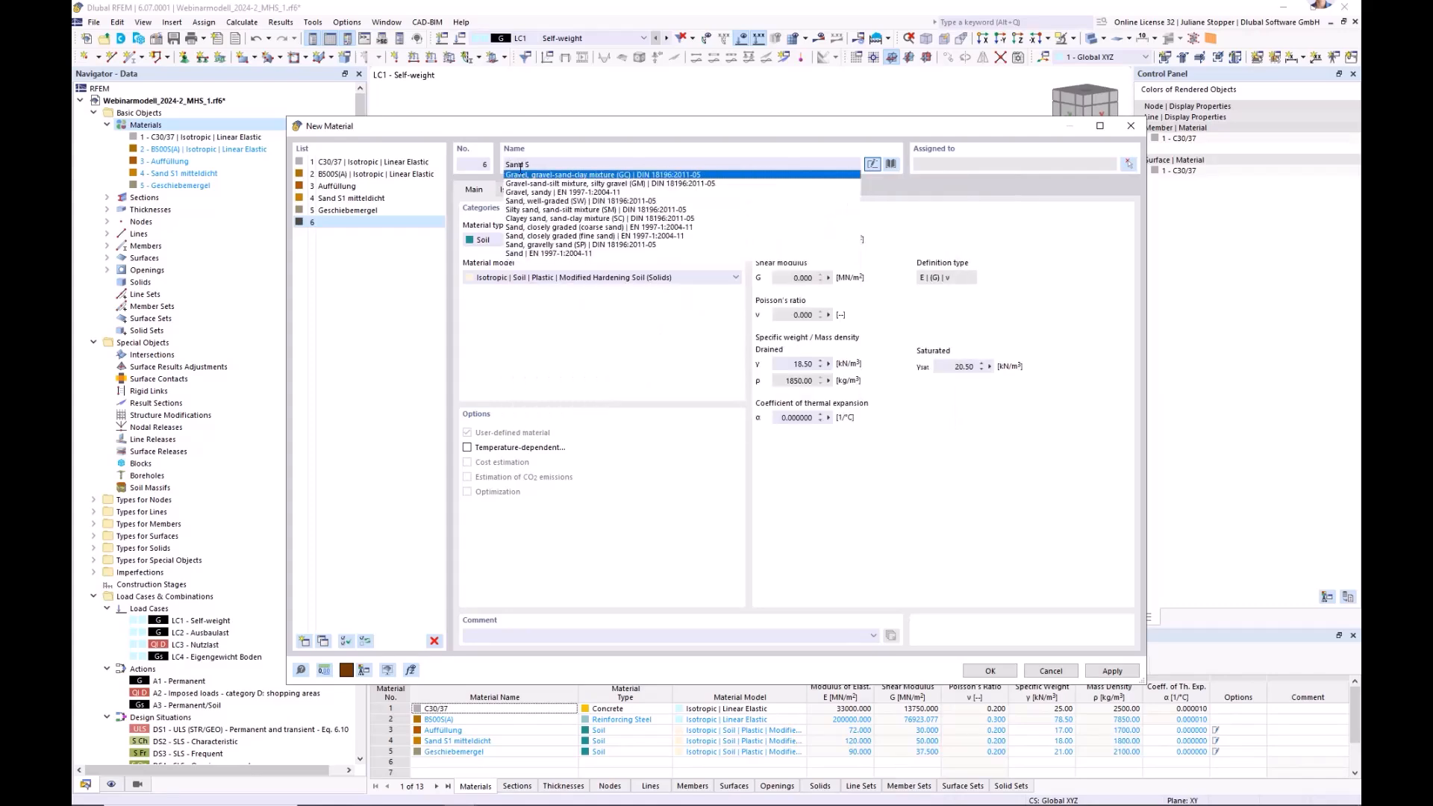
text(2)
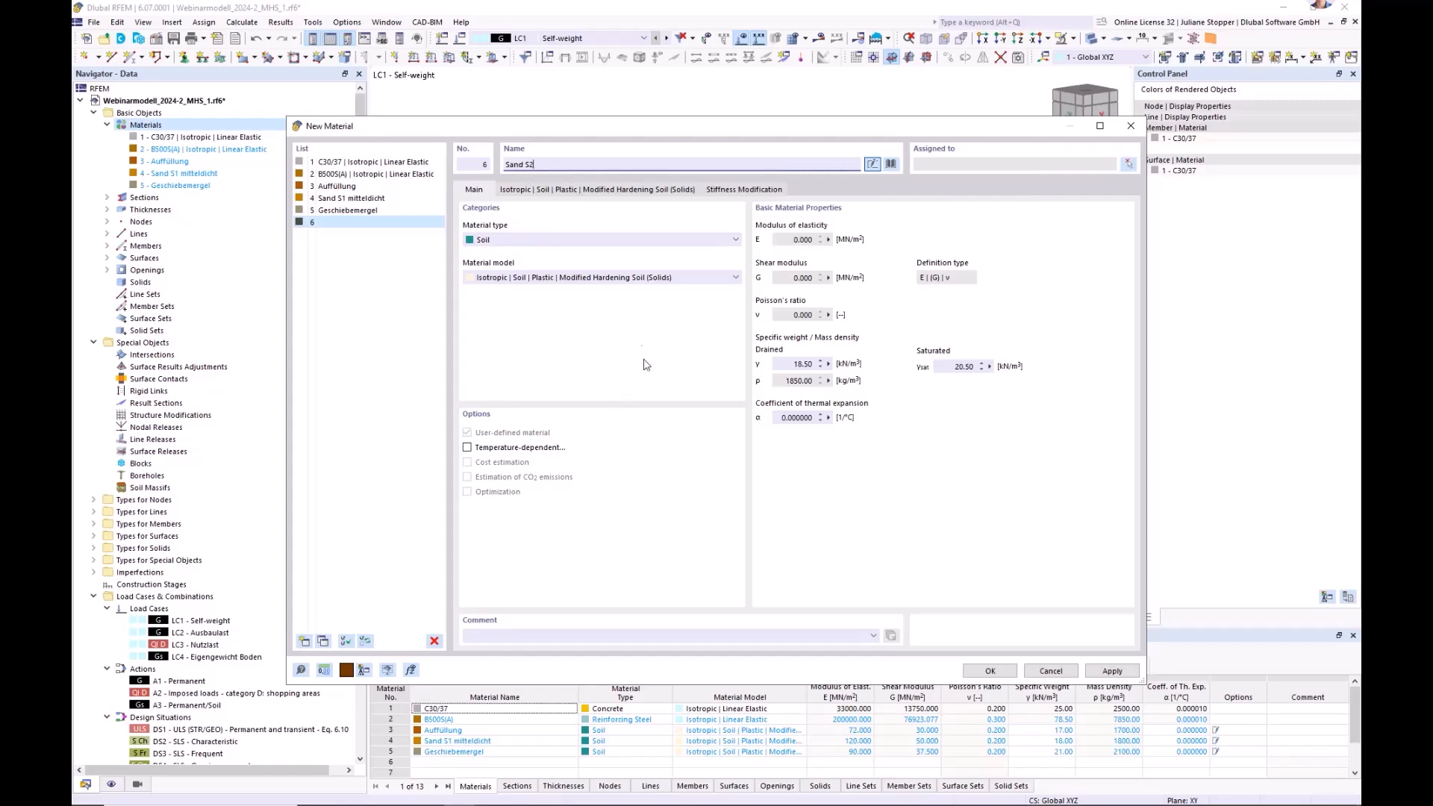
- Define Sand S2's strength parameters: cohesive strength 1 kN/m², angle of internal friction 35° and angle of dilation 5°
click(562, 190)
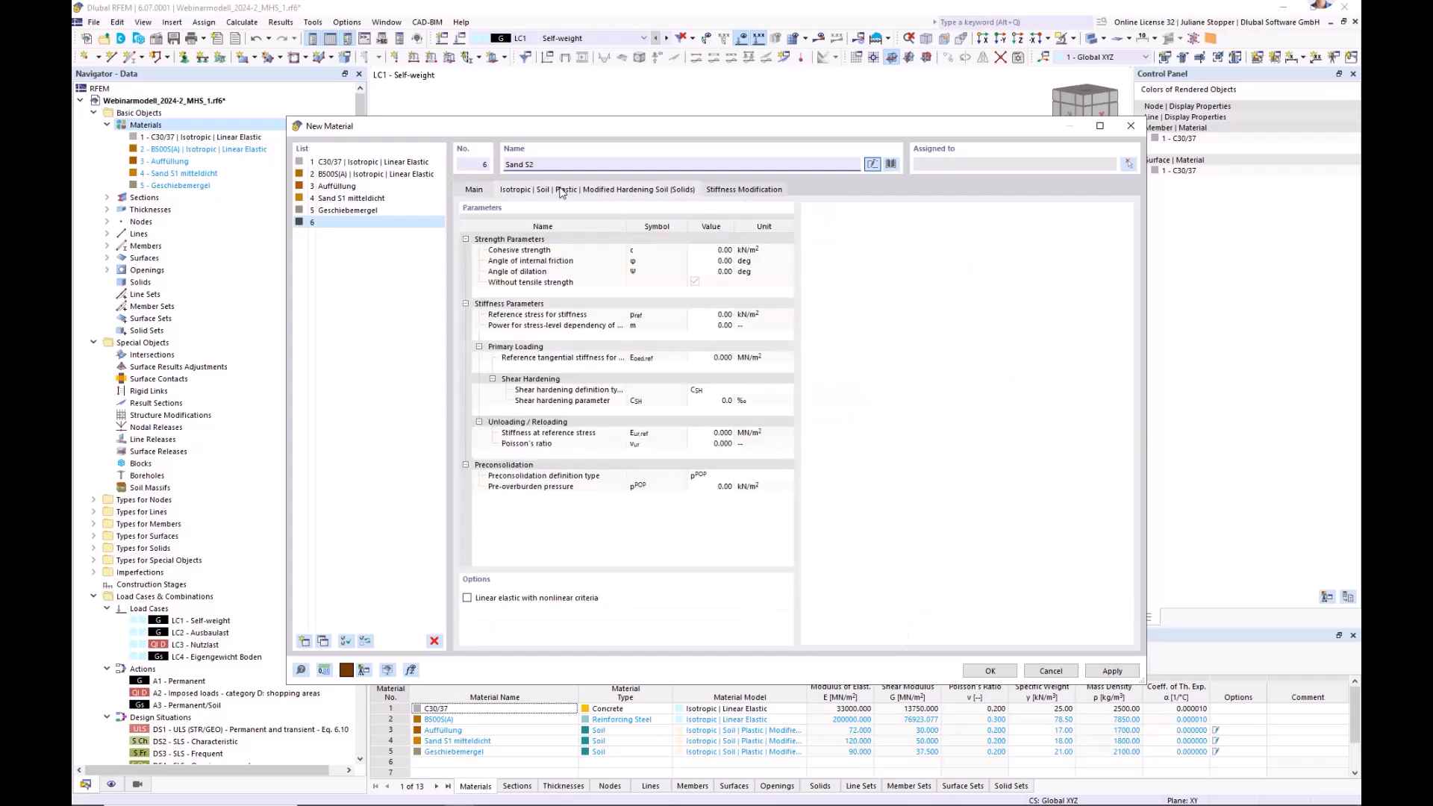
click(715, 250)
text(1)
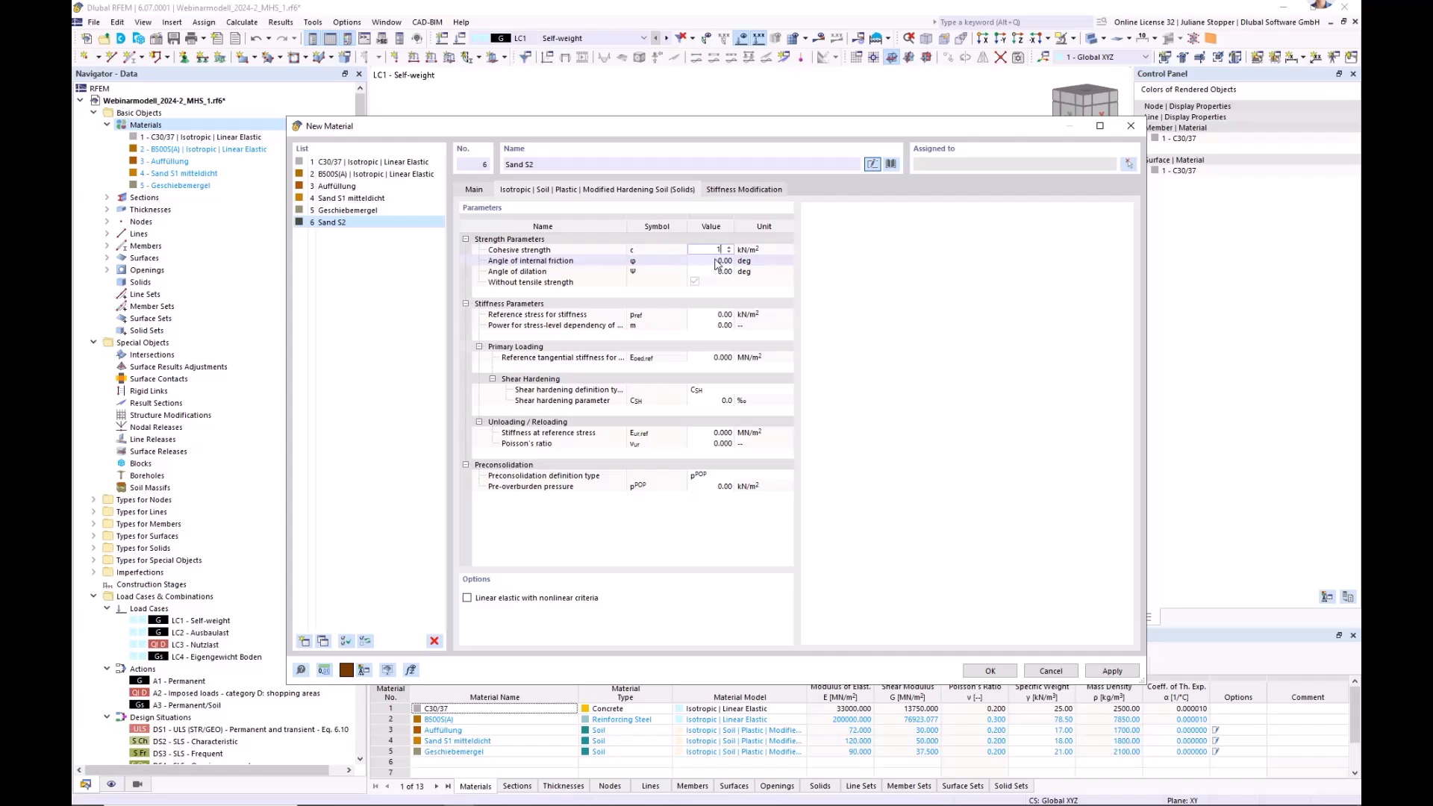
click(715, 261)
text(35)
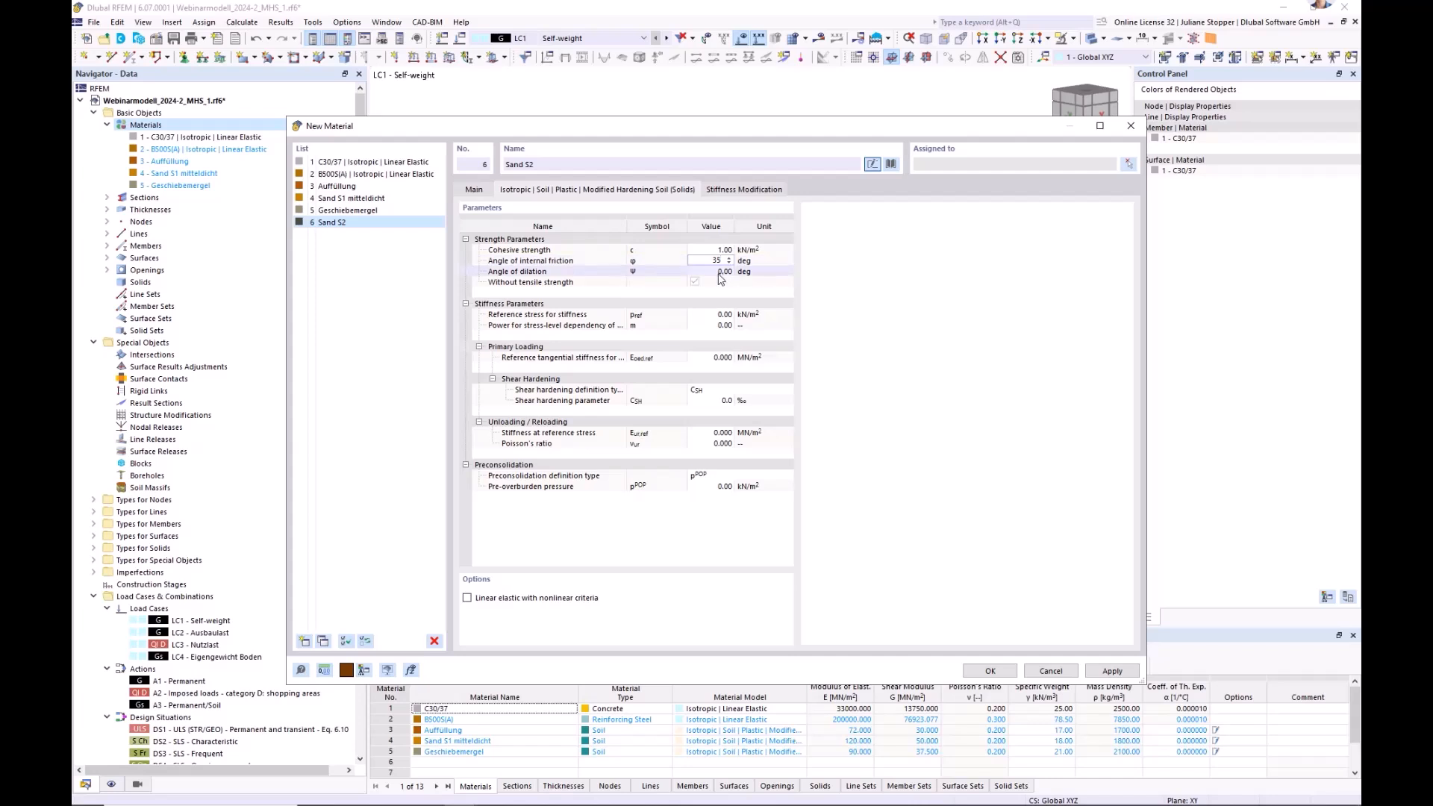
click(721, 273)
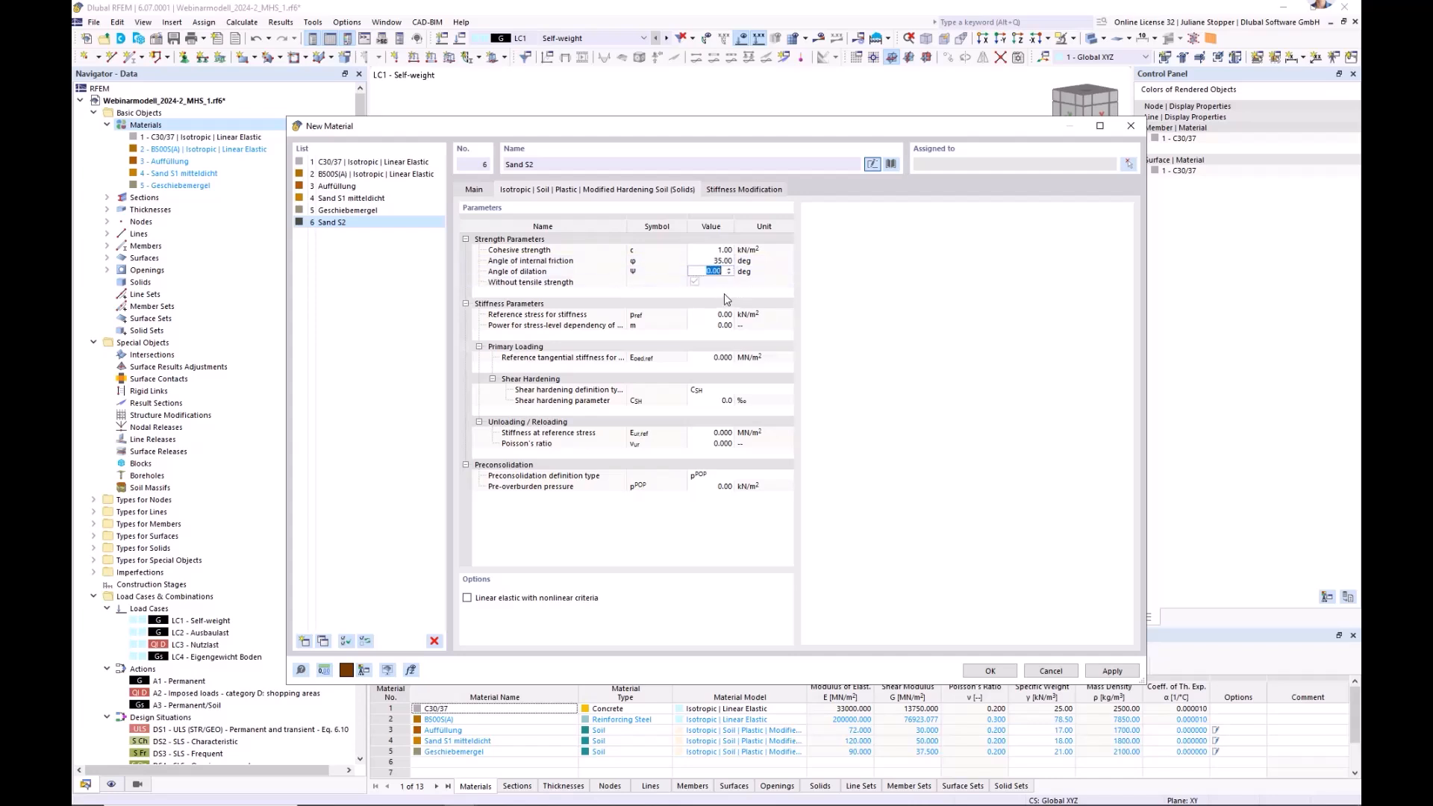
text(5)
key(Return)
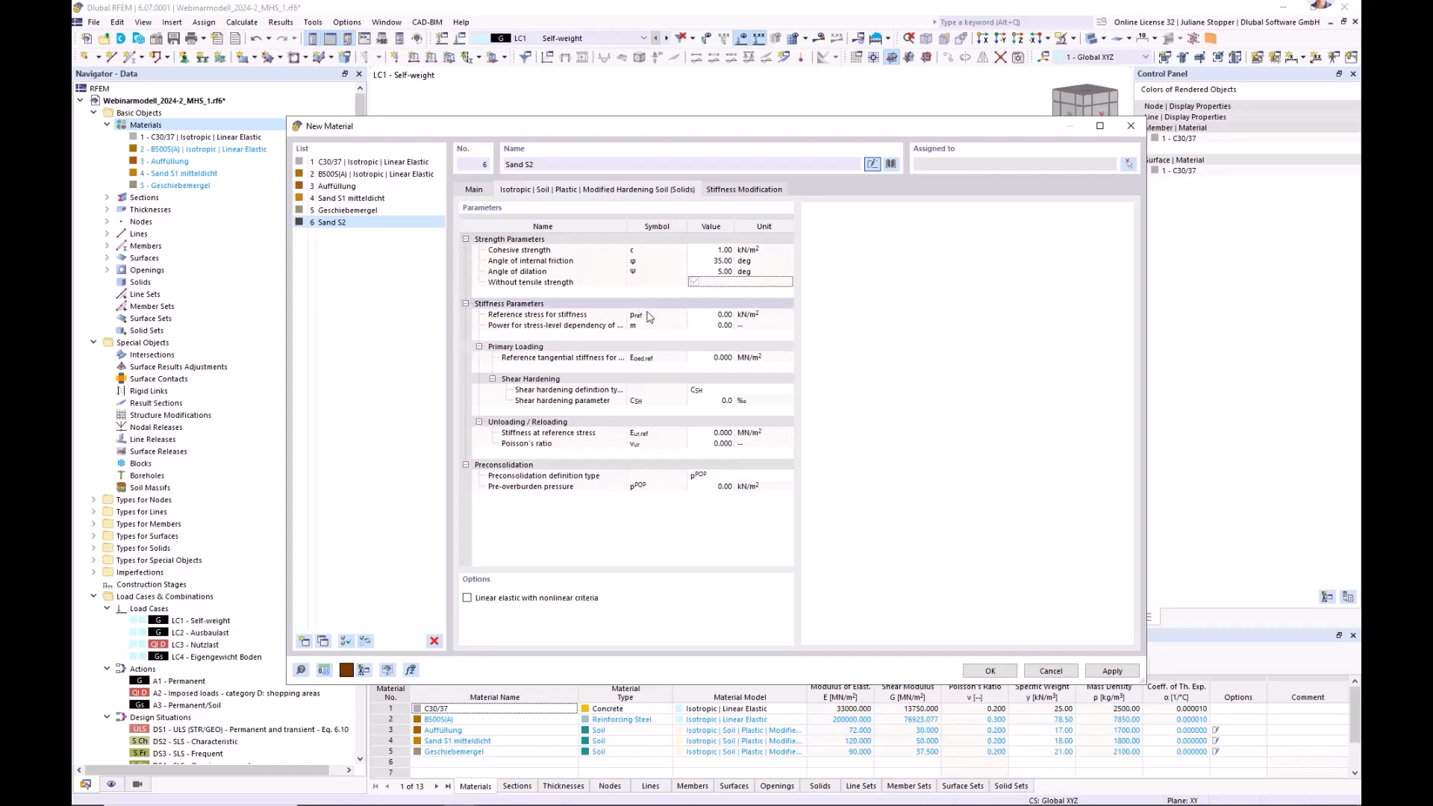
- Set Sand S2's reference stress for stiffness to 100 kN/m² and the stress-level dependency power m to 0.5
click(710, 314)
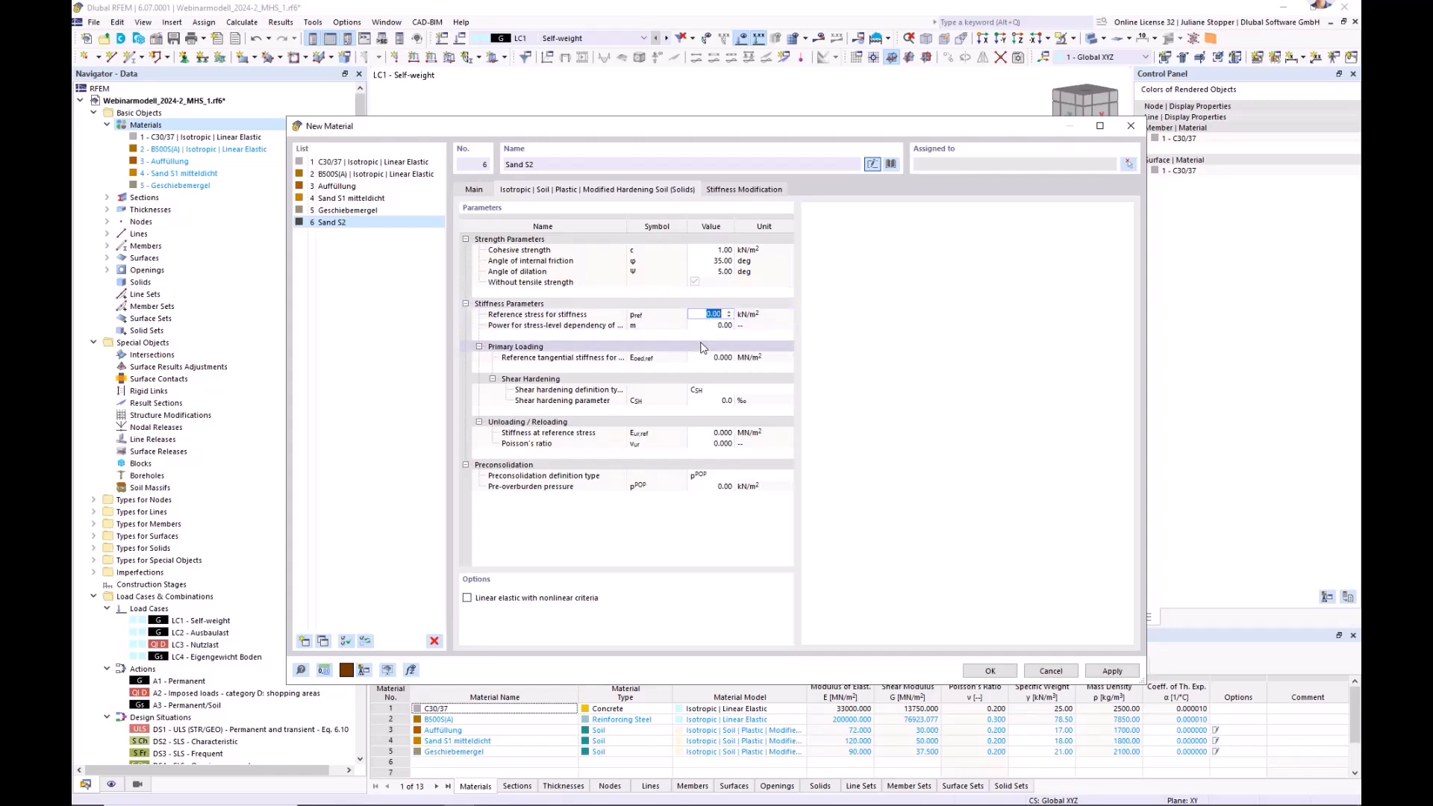
text(1)
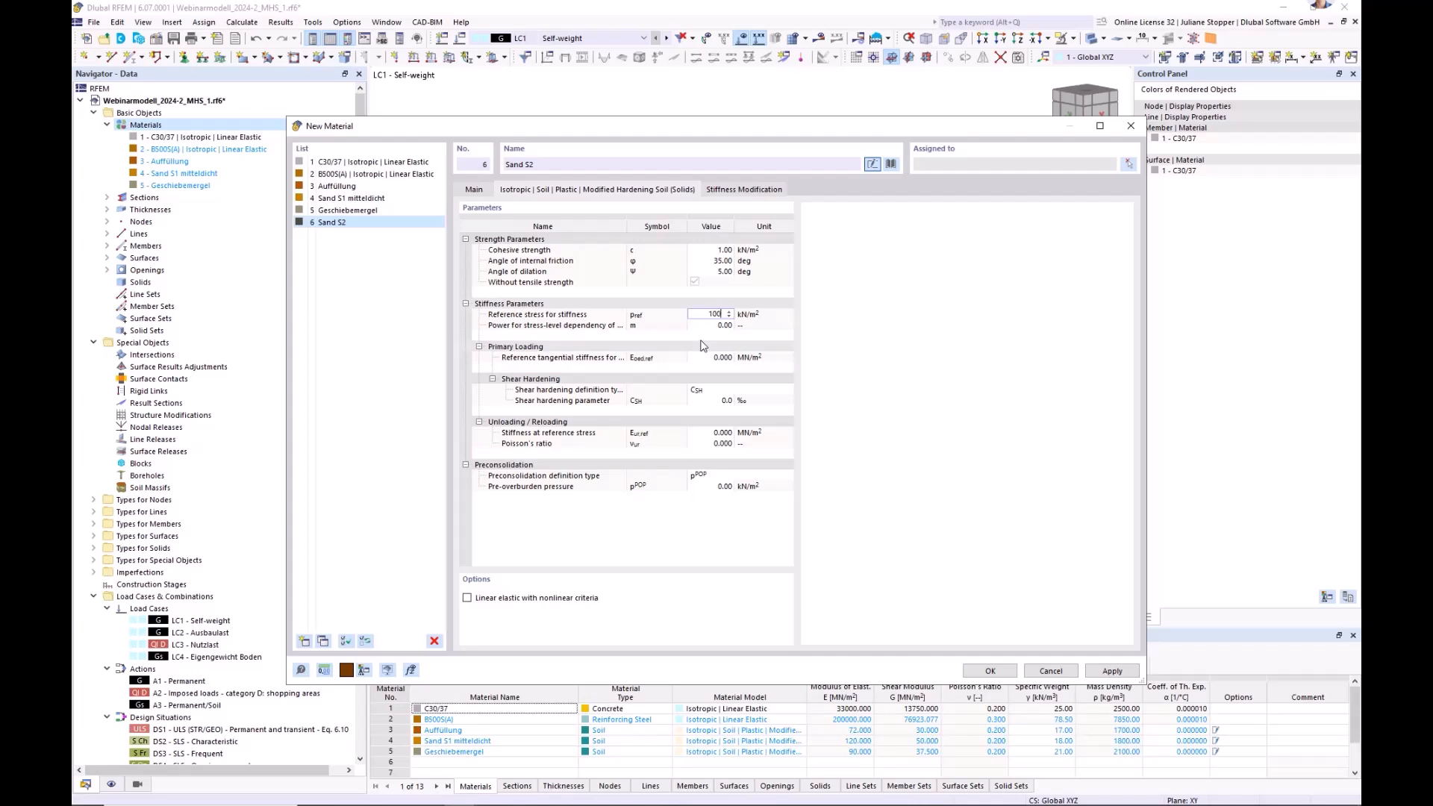
key(Return)
click(712, 326)
text(0,5)
key(Return)
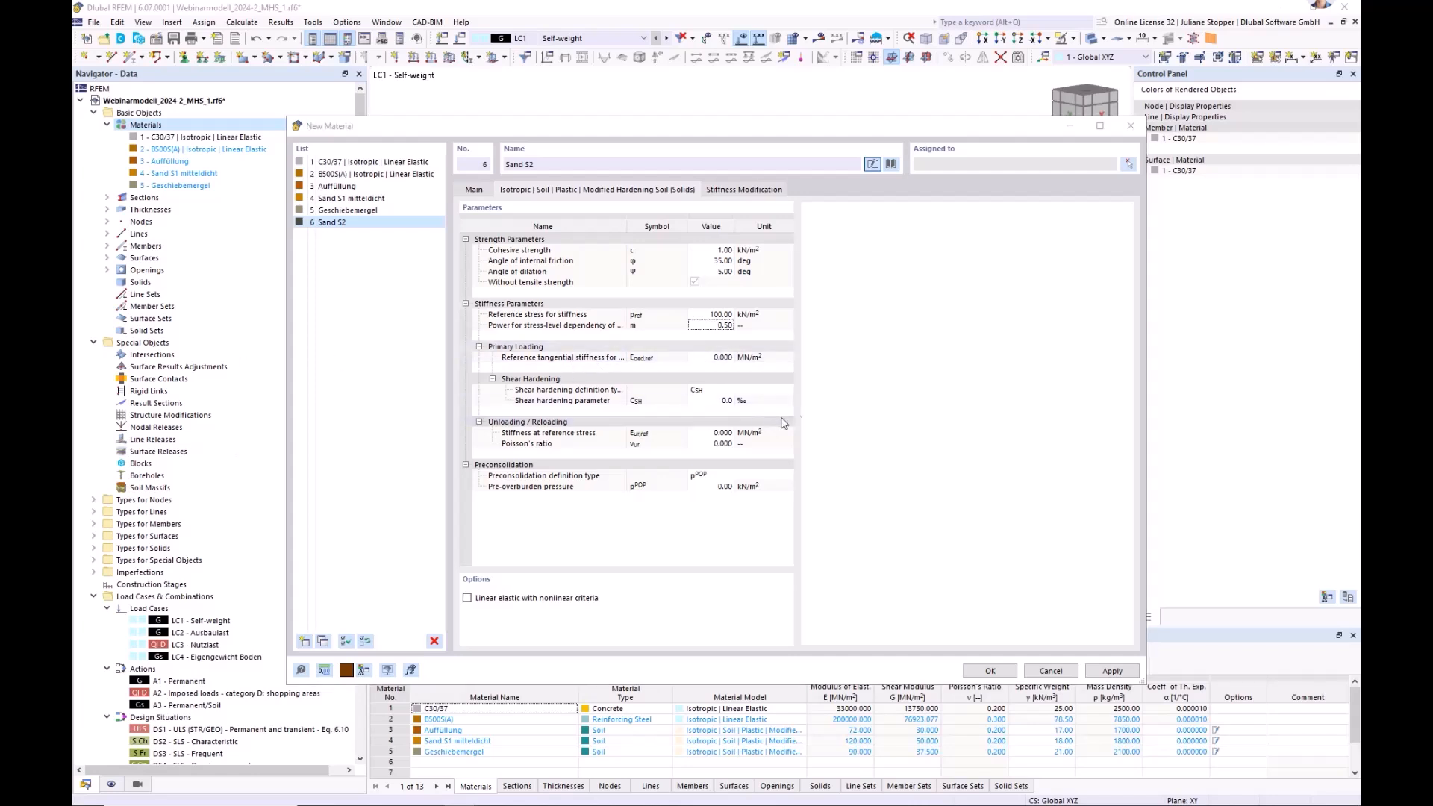
- Set Sand S2's reference tangential stiffness for primary loading to 58 MN/m² and the shear hardening parameter to 0.6 ‰
click(713, 359)
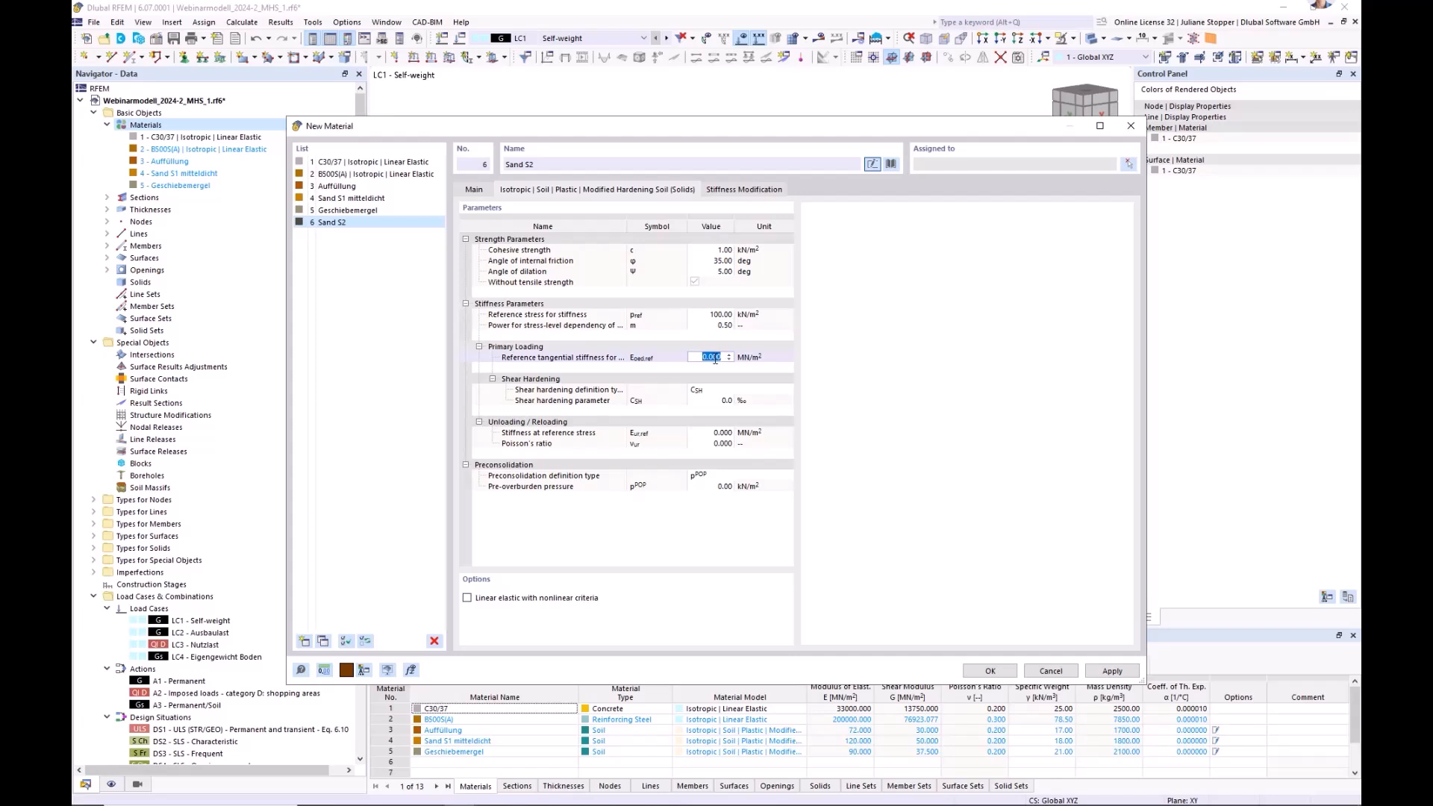
text(30)
key(Return)
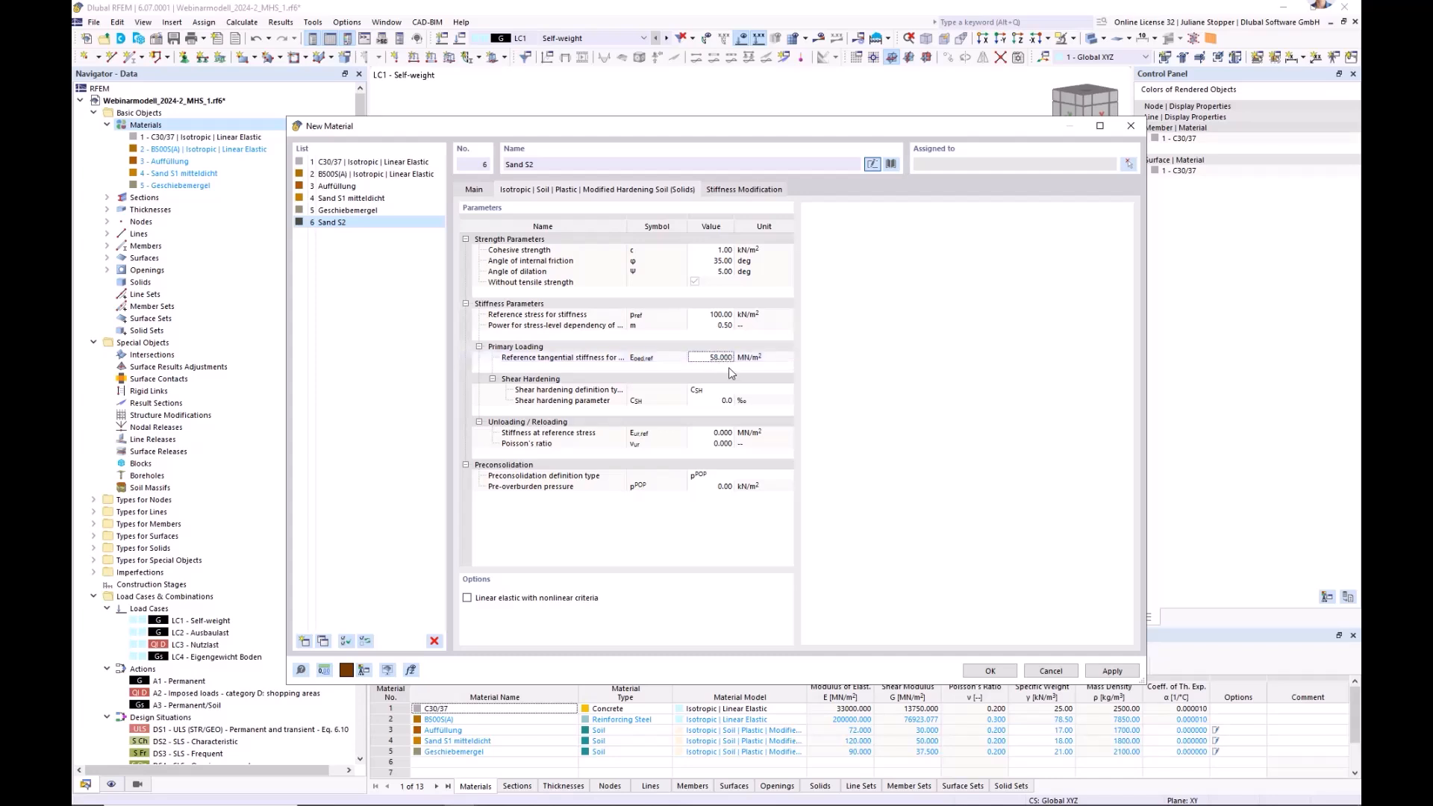
click(715, 405)
click(715, 403)
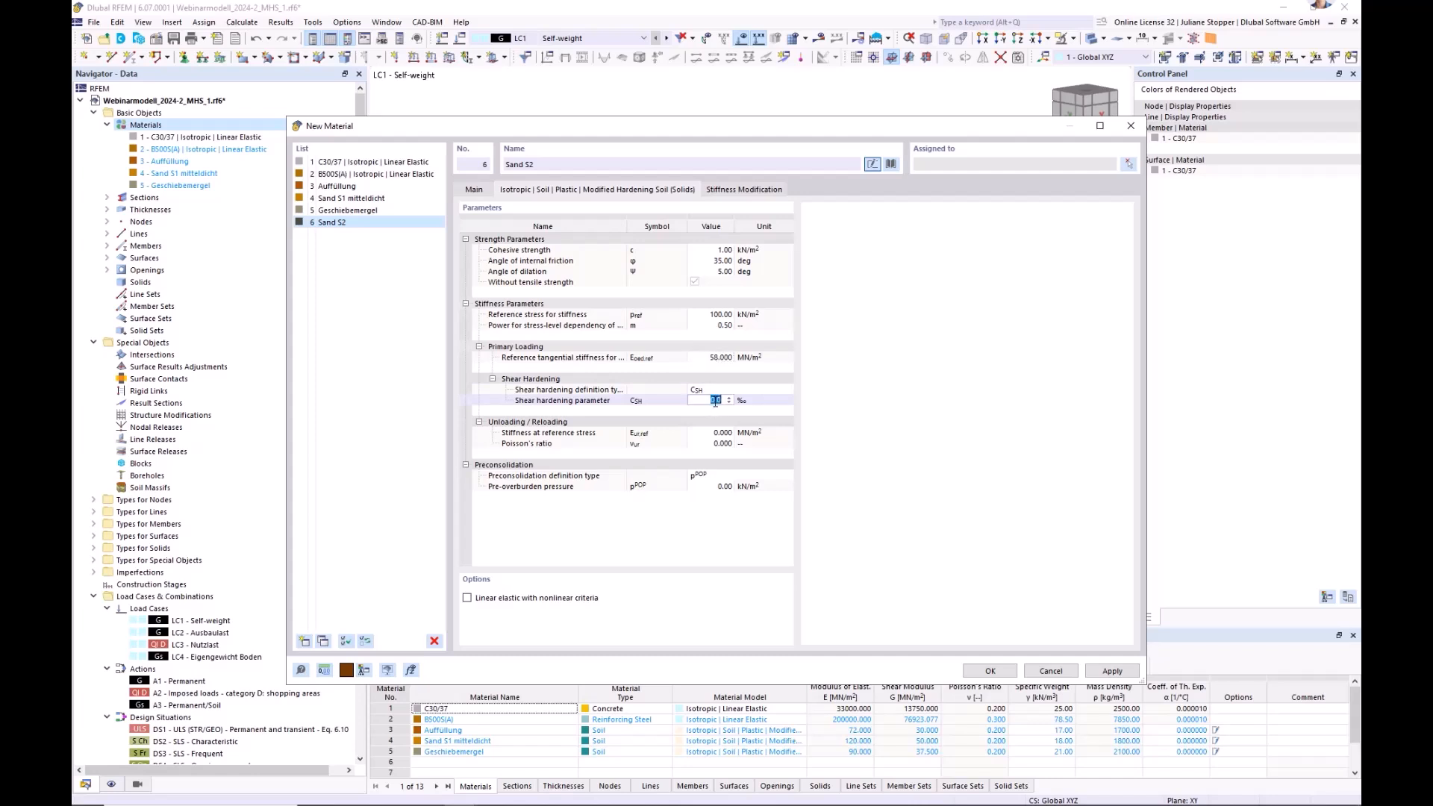
text(0.)
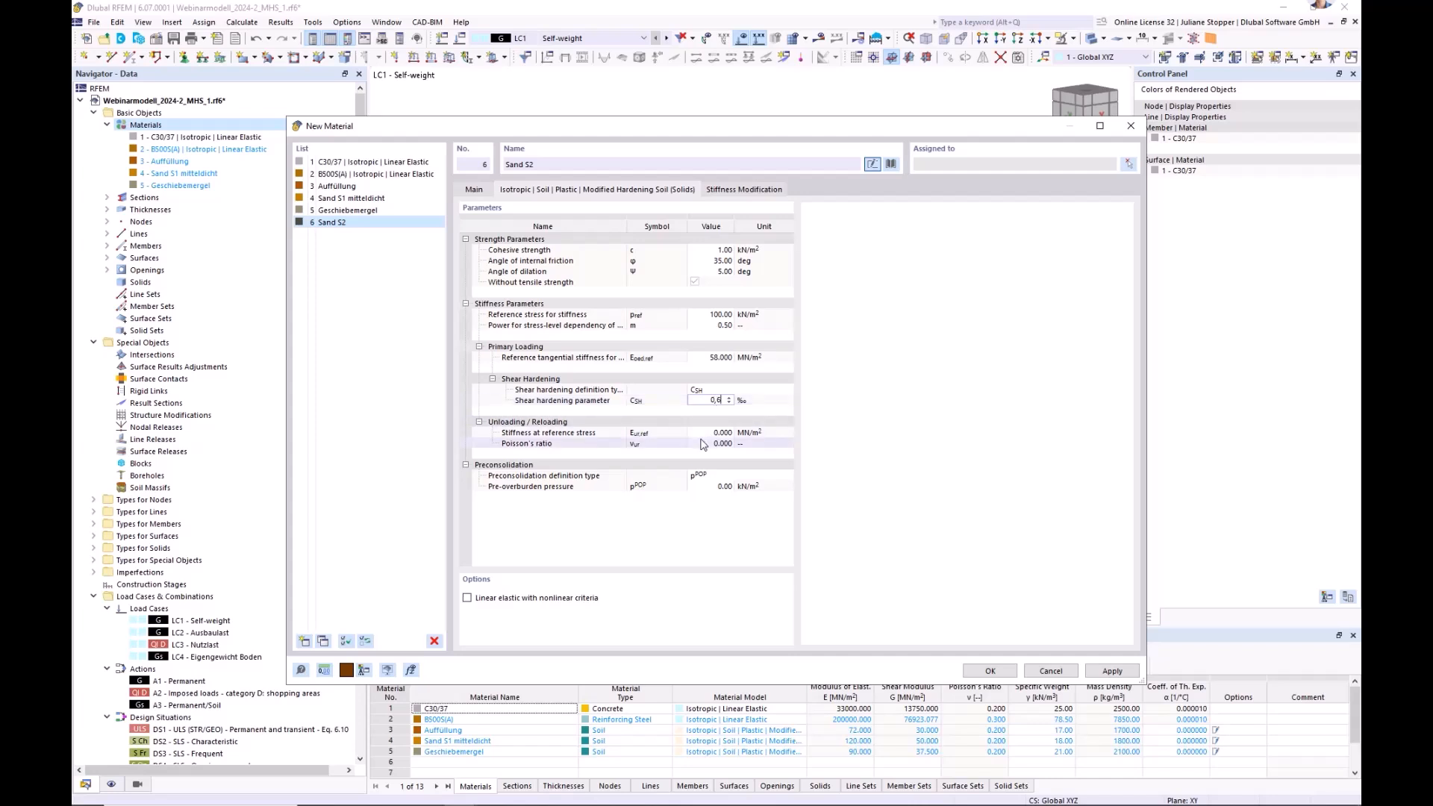
- Set Sand S2's unloading/reloading stiffness at reference stress to 174 MN/m² and its Poisson's ratio to 0.2
click(717, 433)
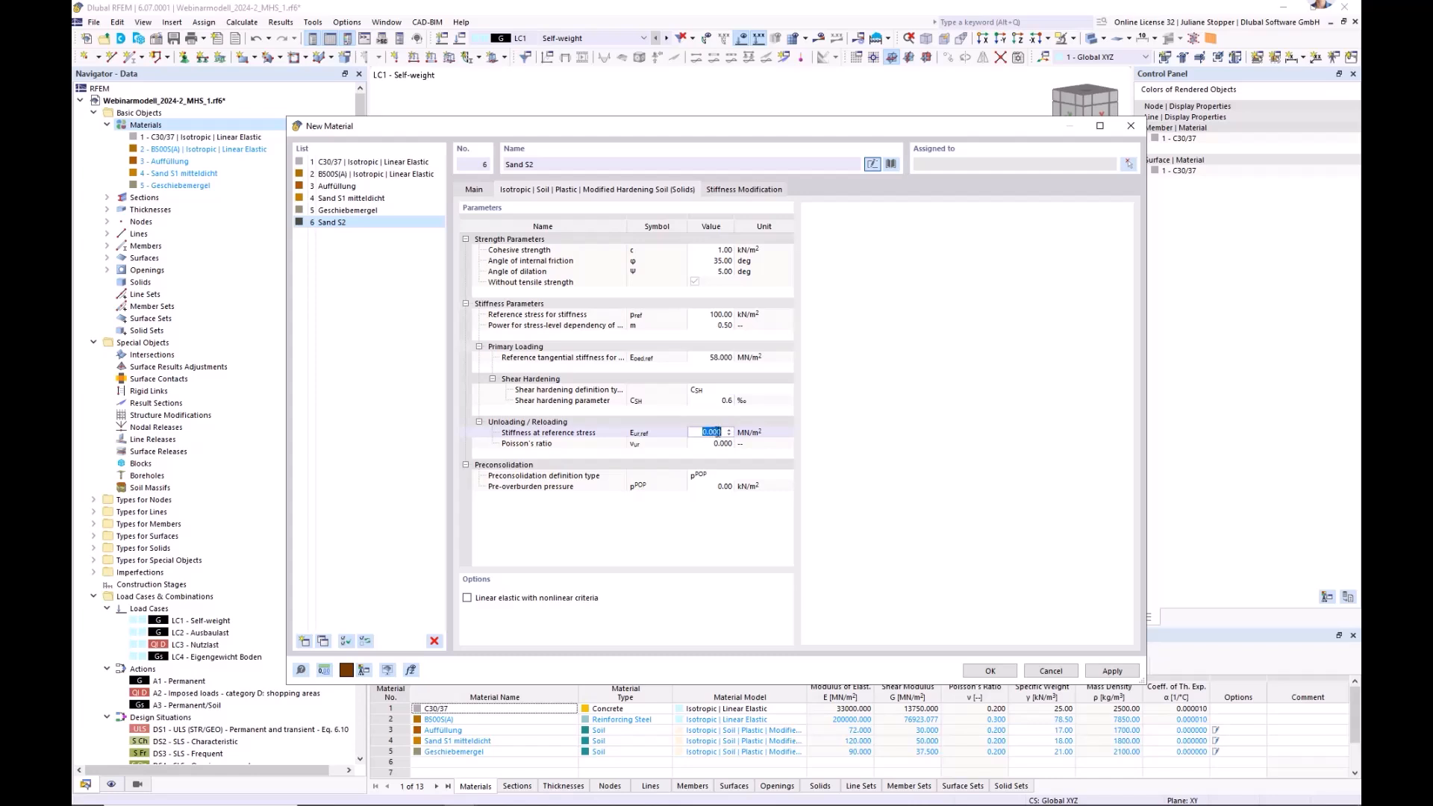
key(BackSpace)
click(712, 445)
text(0,2)
key(Return)
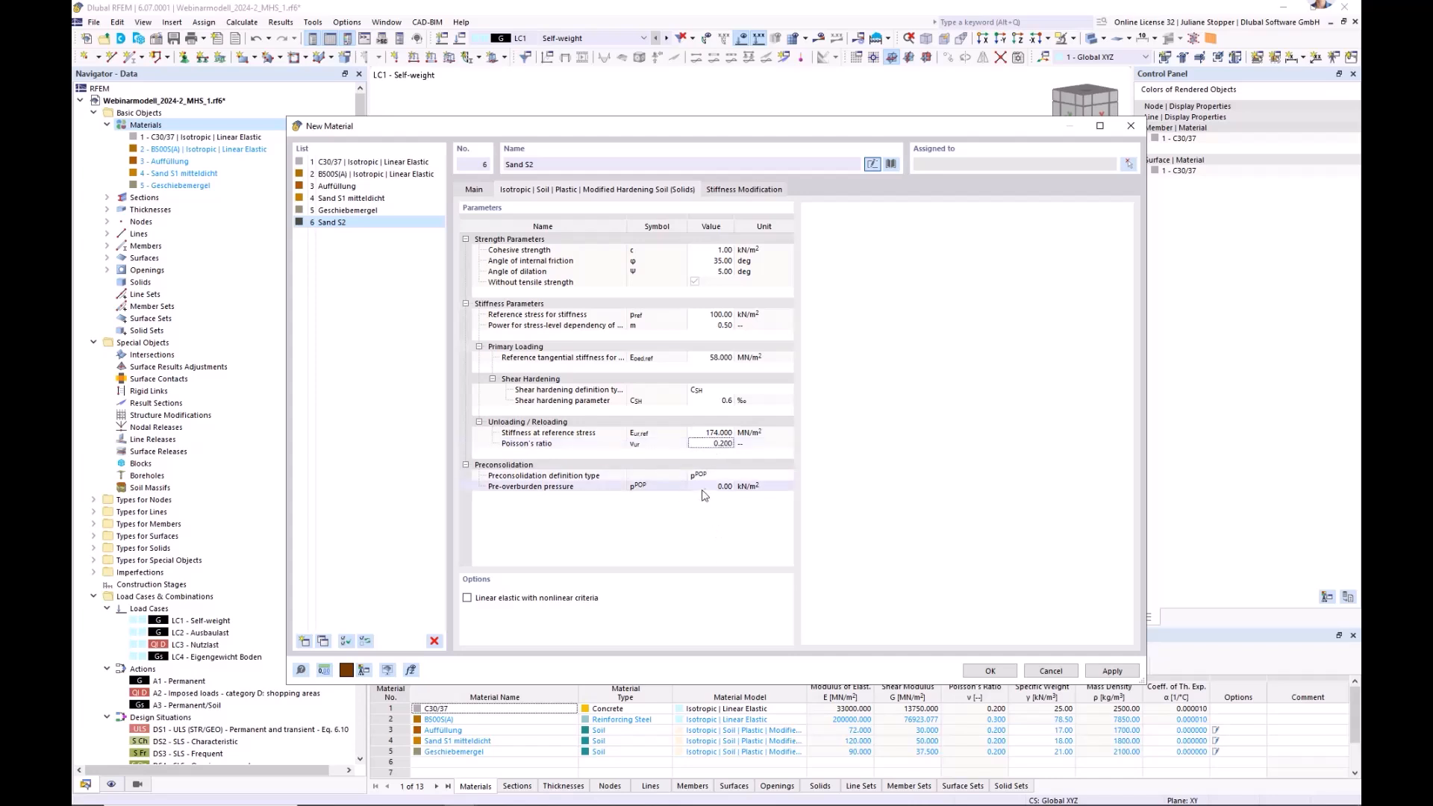
- Set Sand S2's pre-overburden pressure to 5 kN/m² and save the new material
click(714, 487)
text(5)
key(Return)
click(990, 671)
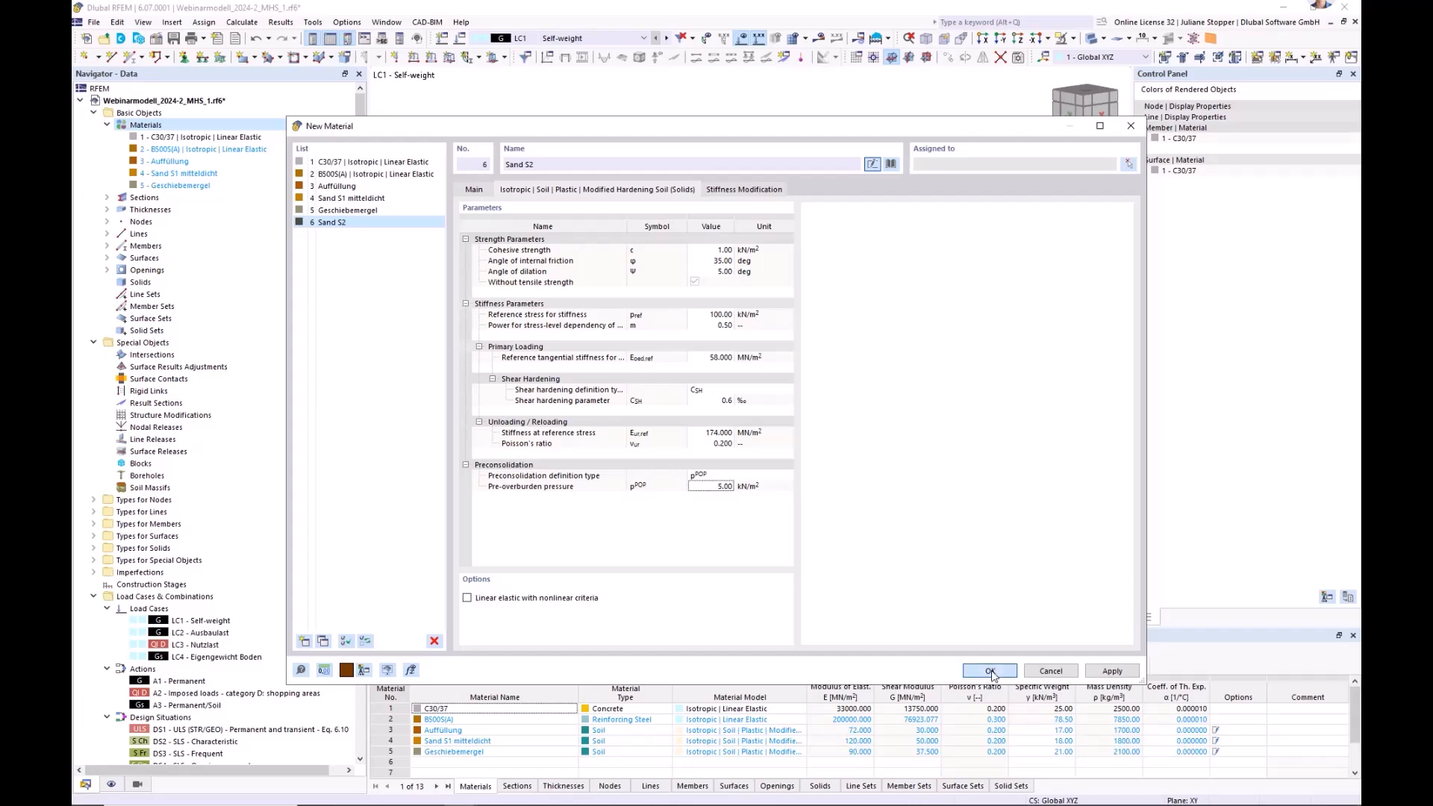
click(160, 198)
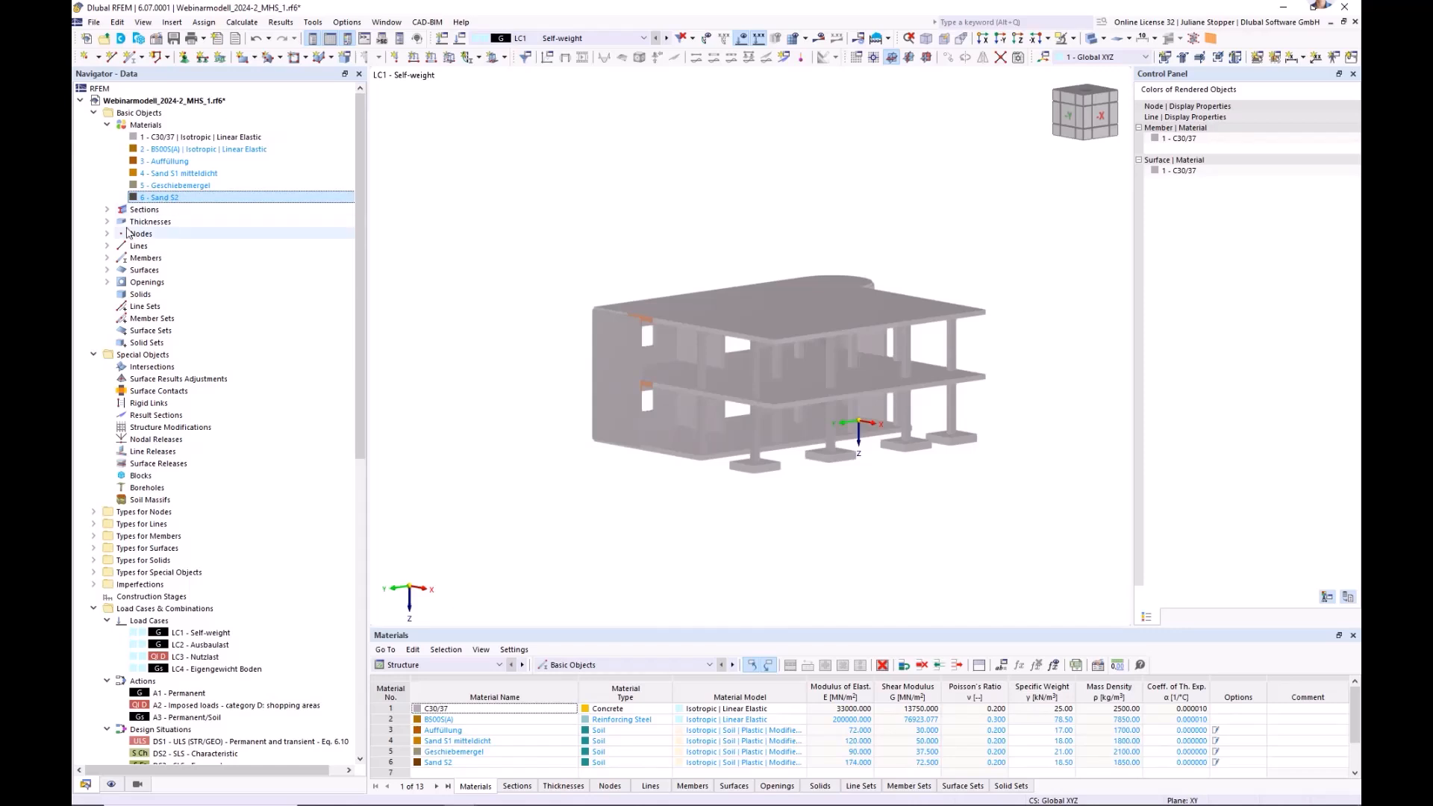
click(141, 114)
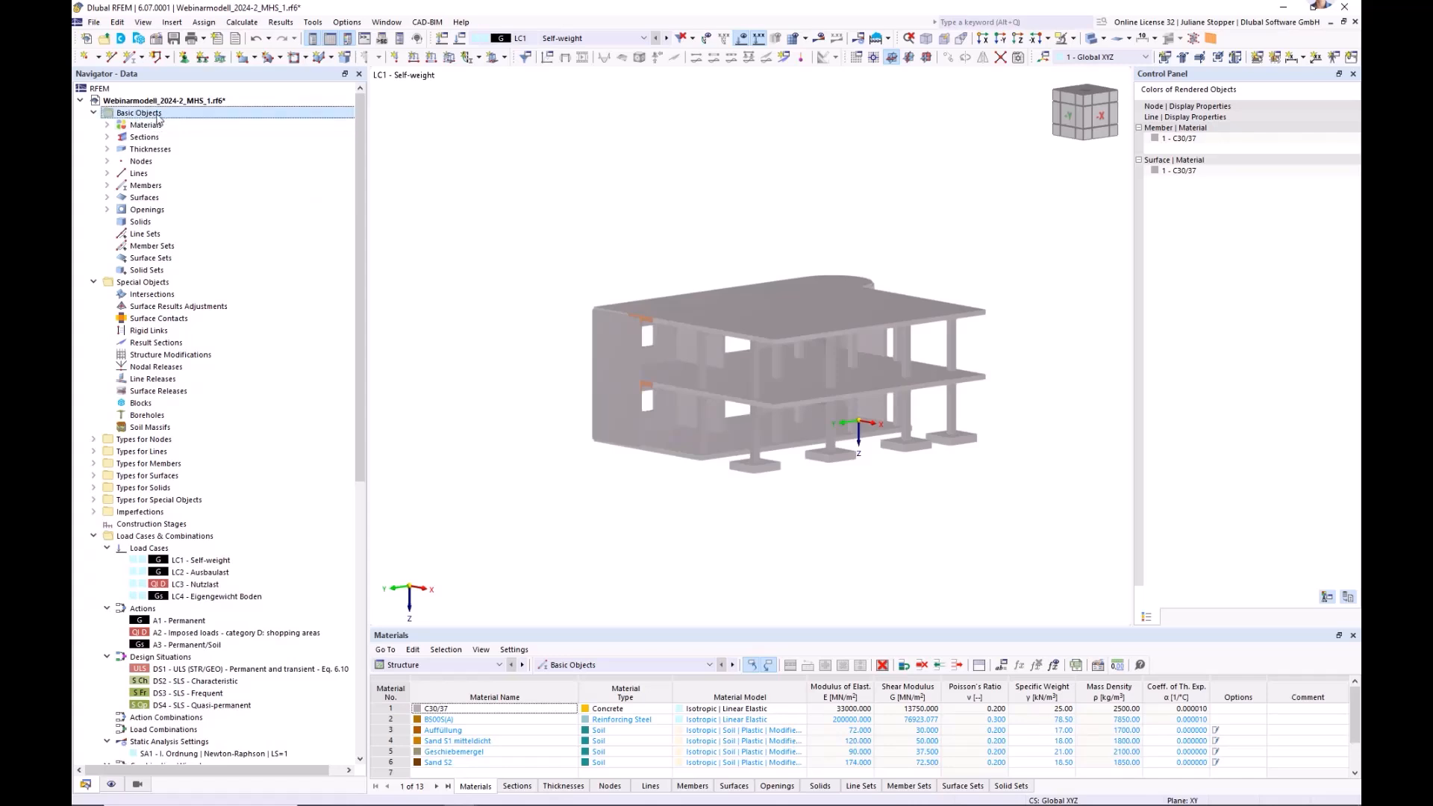
click(106, 198)
click(107, 198)
click(132, 283)
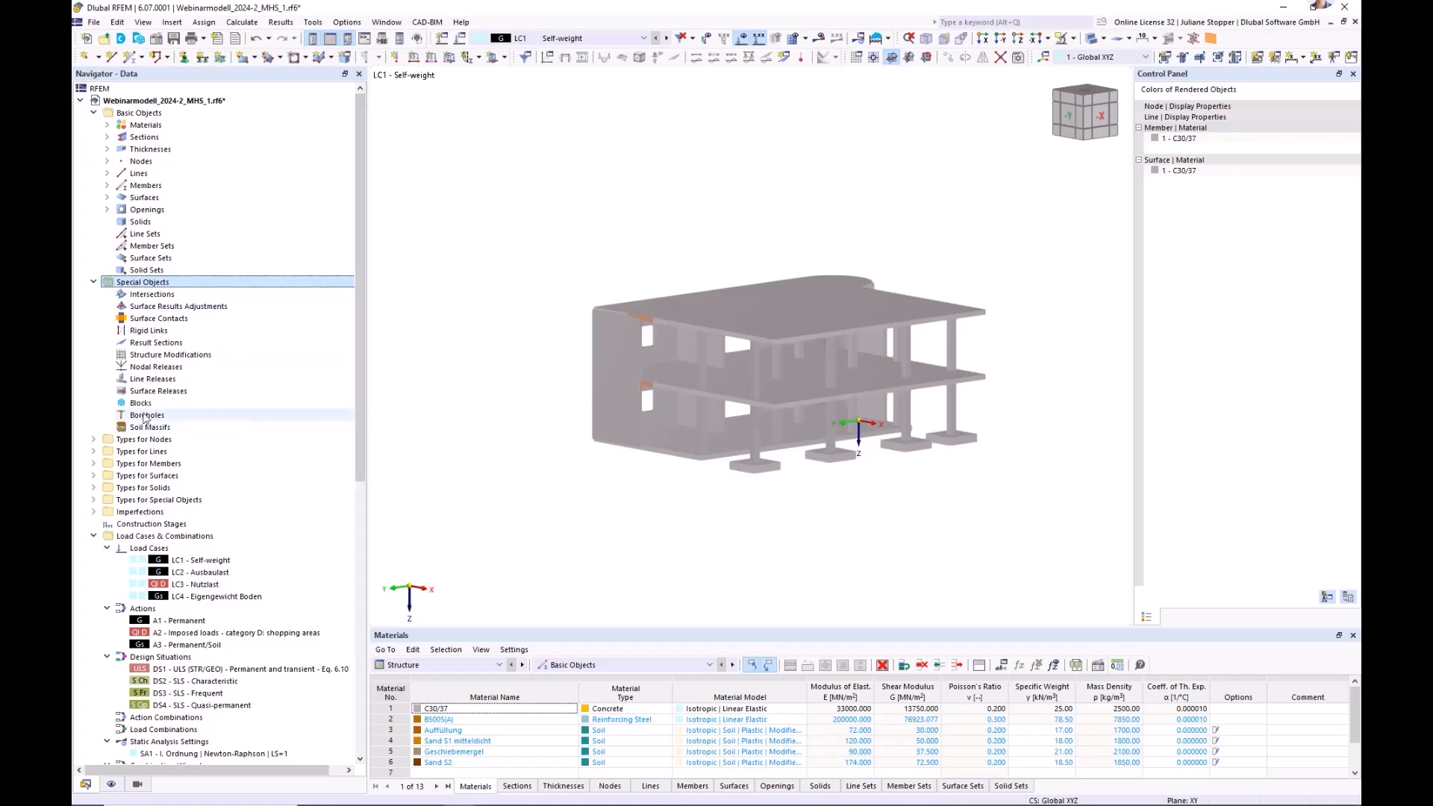
click(93, 536)
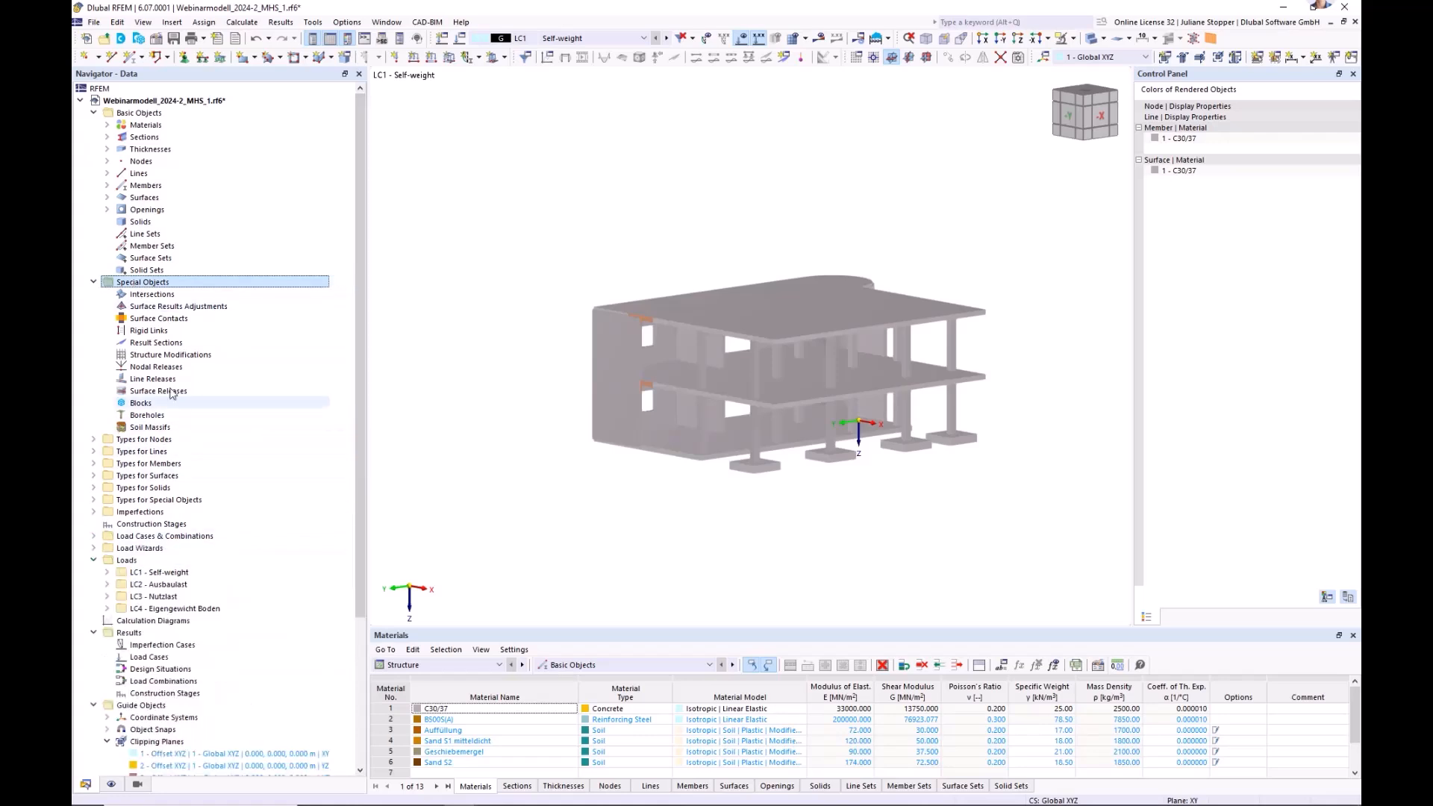
- Start a new borehole at the origin and activate its groundwater with a Z ordinate of 3.900 m
right_click(142, 416)
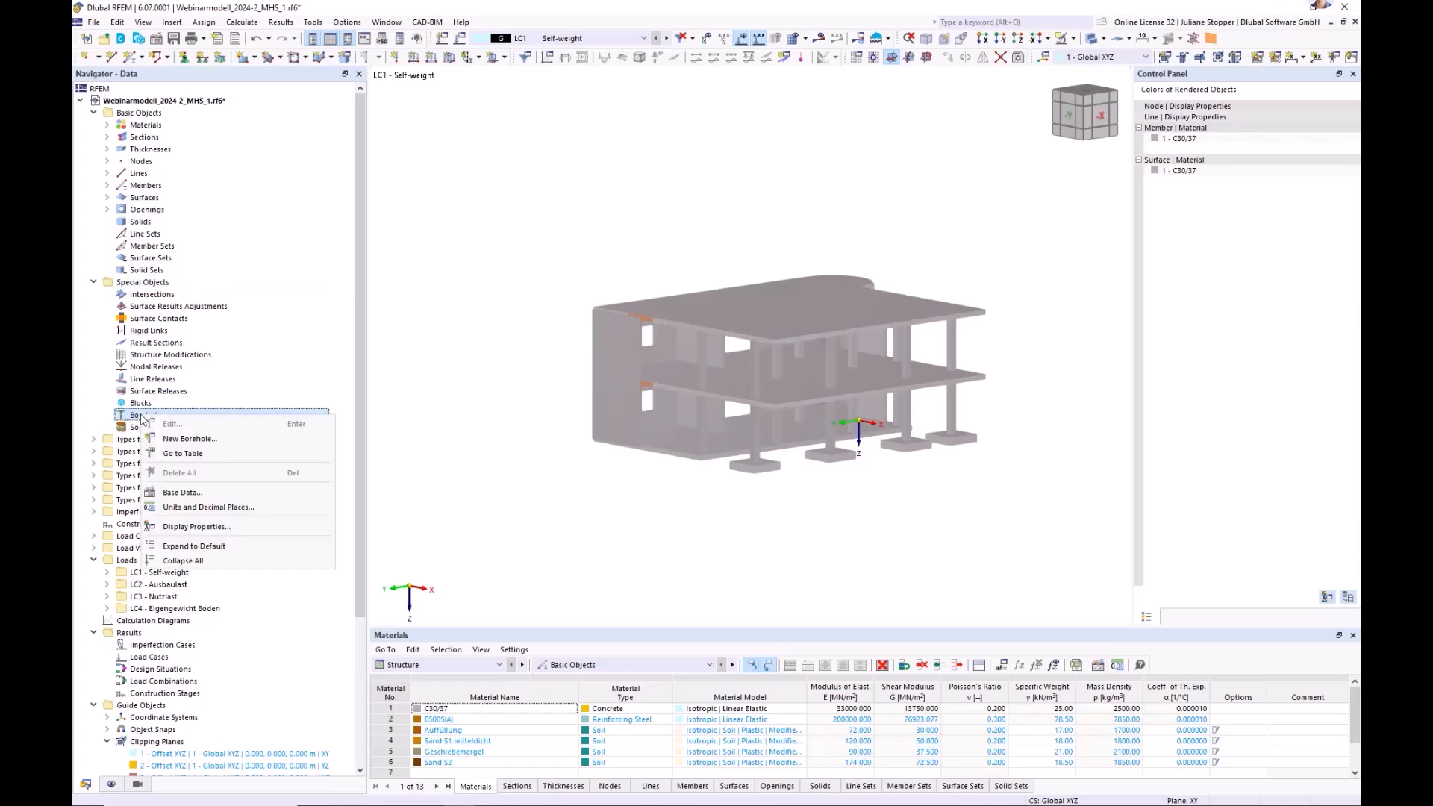
click(183, 440)
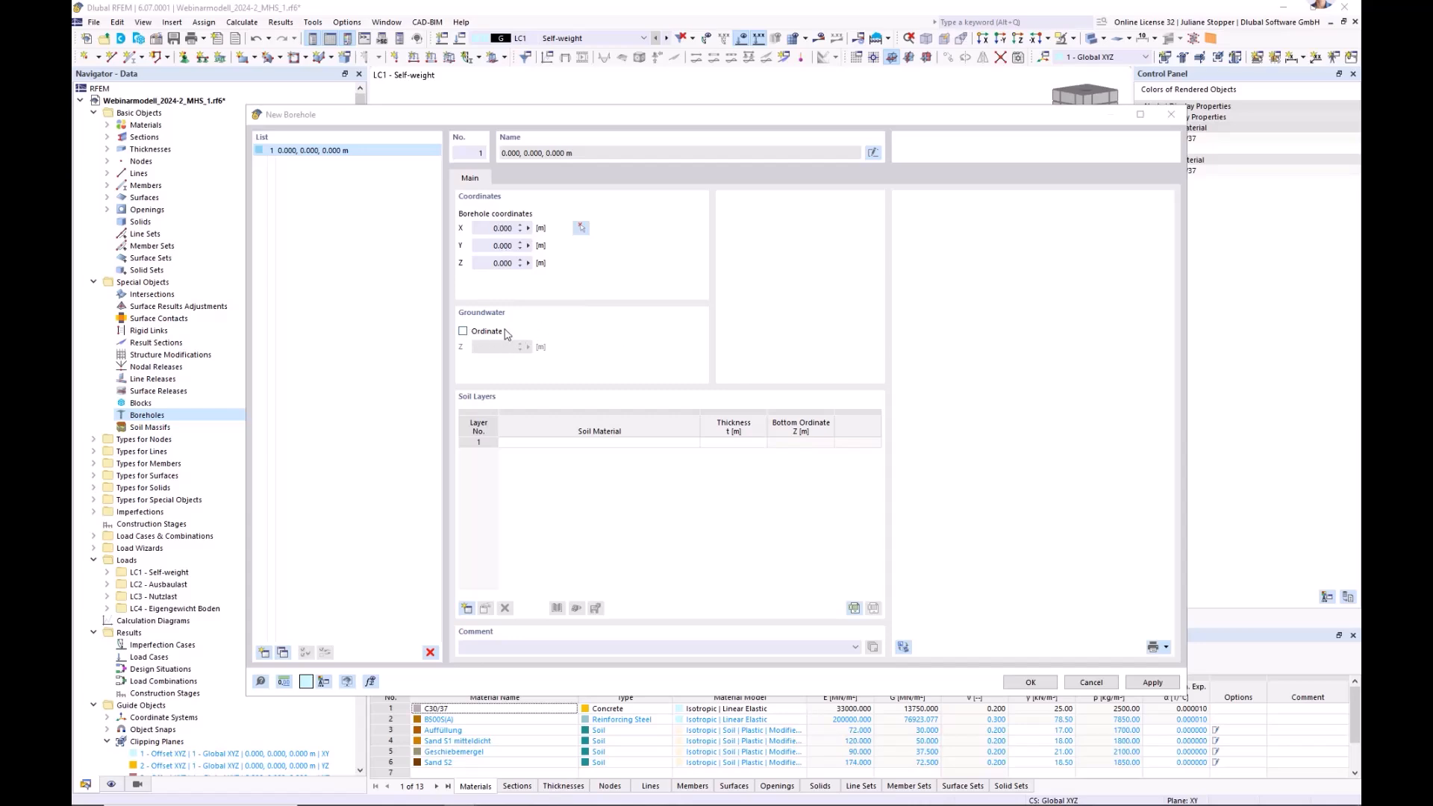
click(462, 331)
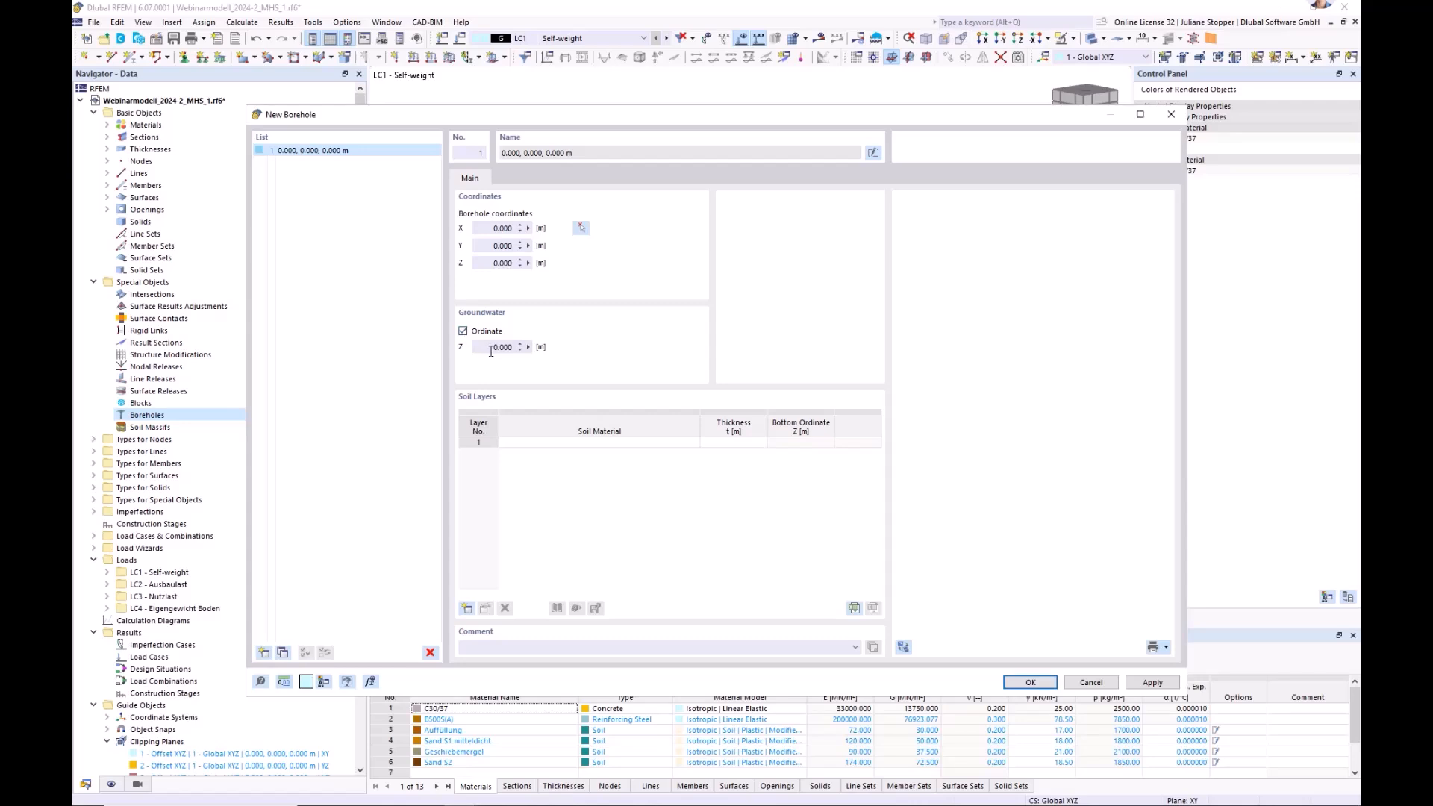
text(3)
click(598, 502)
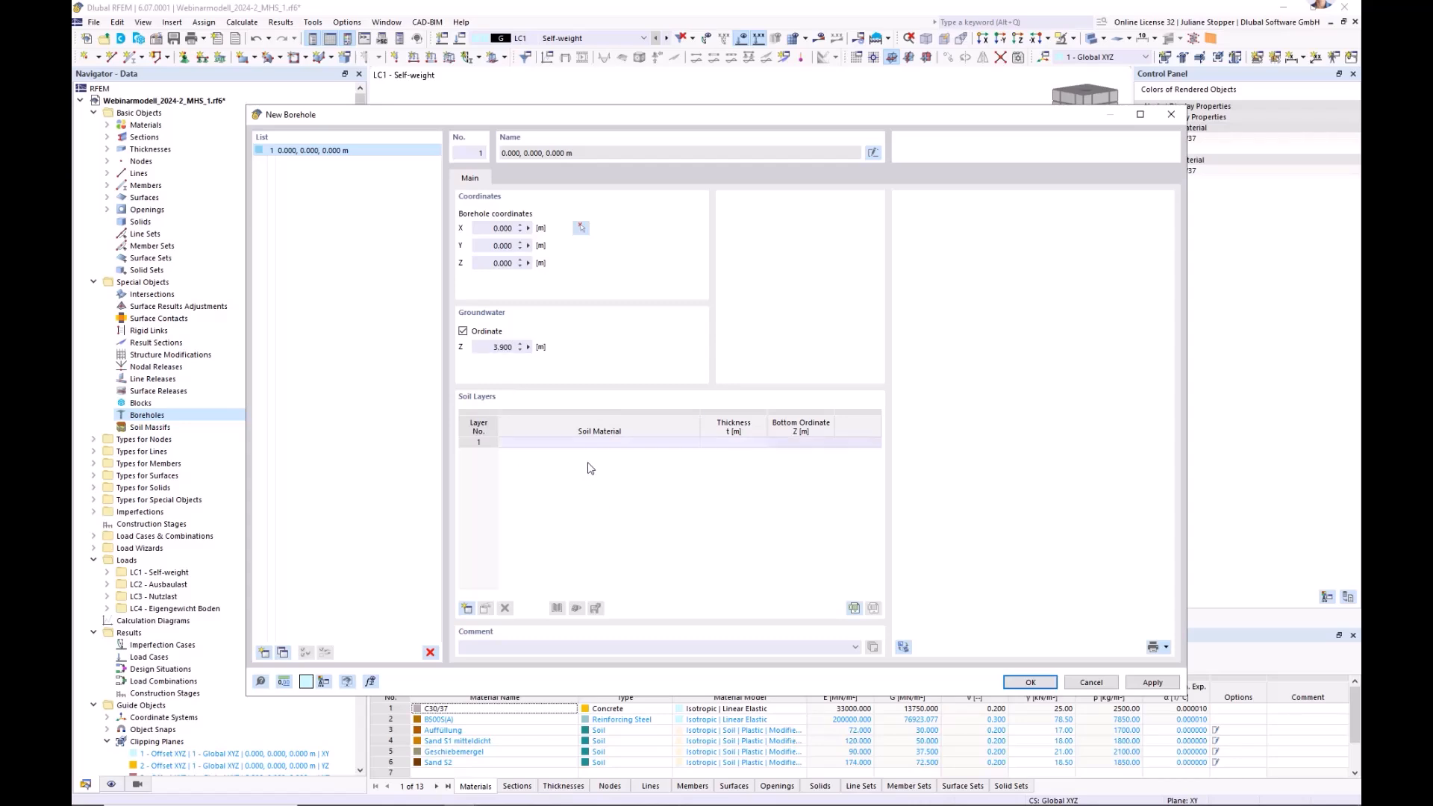
- Assign Auffüllung to the borehole's first soil layer and Sand S1 mitteldicht to its second and third layers
click(620, 442)
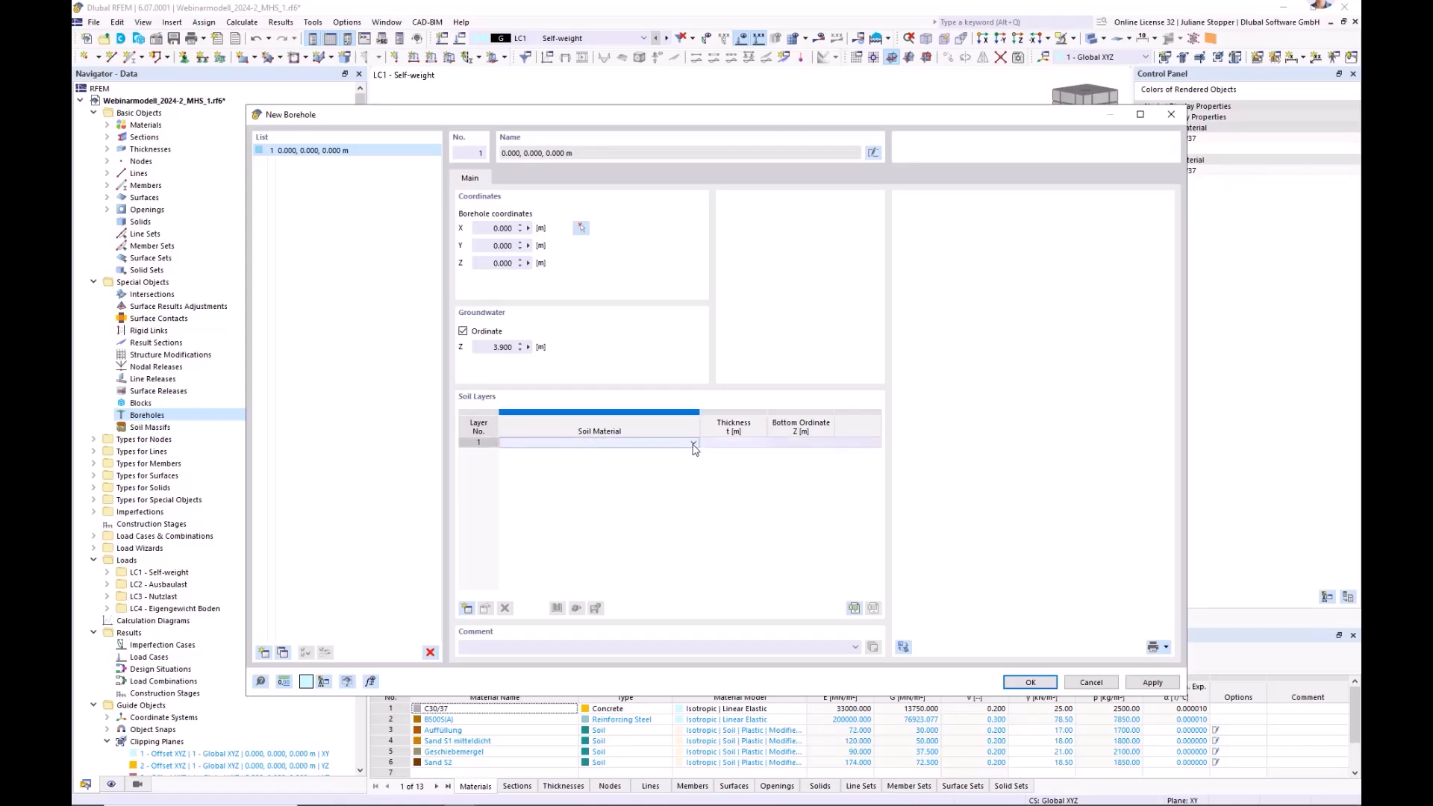
click(693, 445)
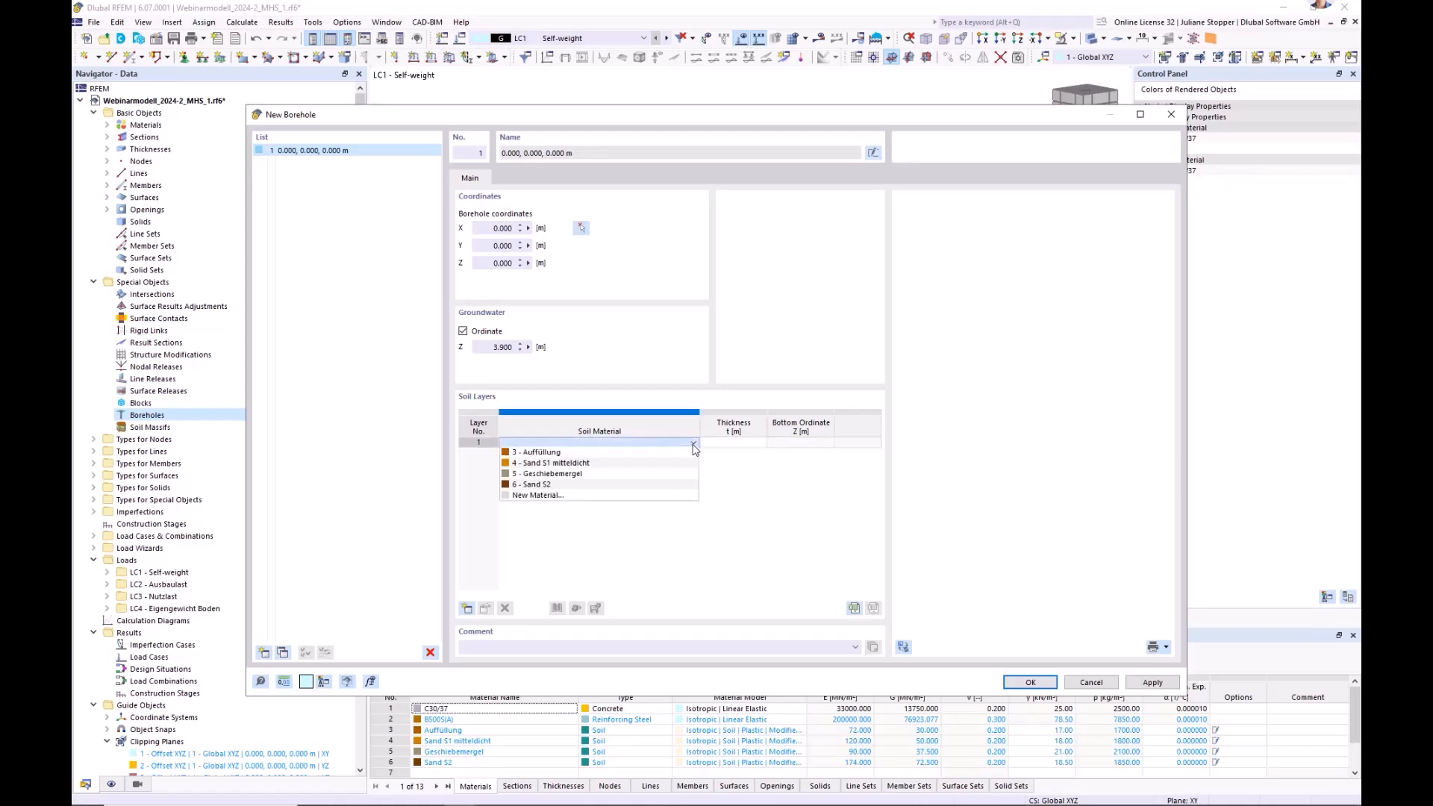
click(656, 452)
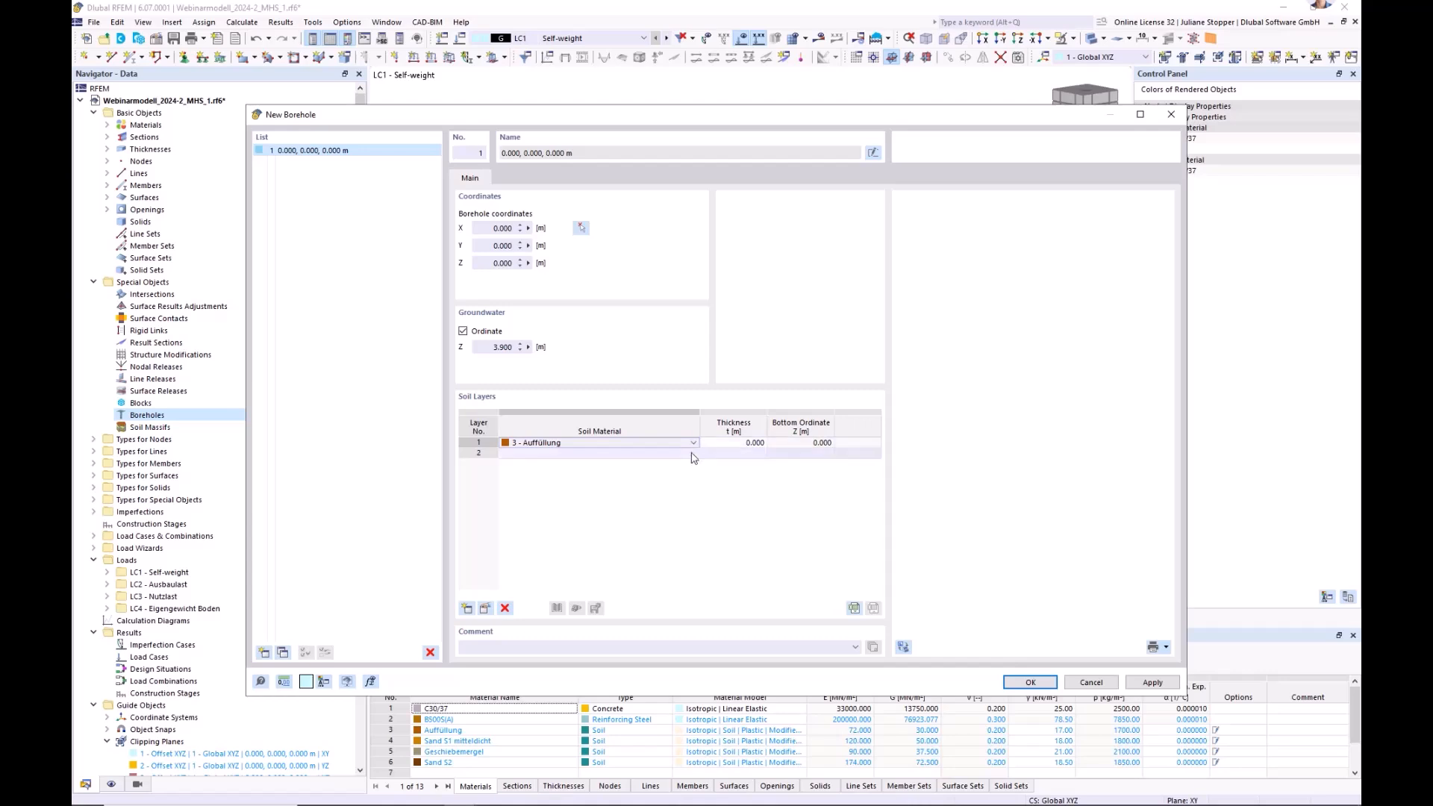
click(684, 455)
click(694, 454)
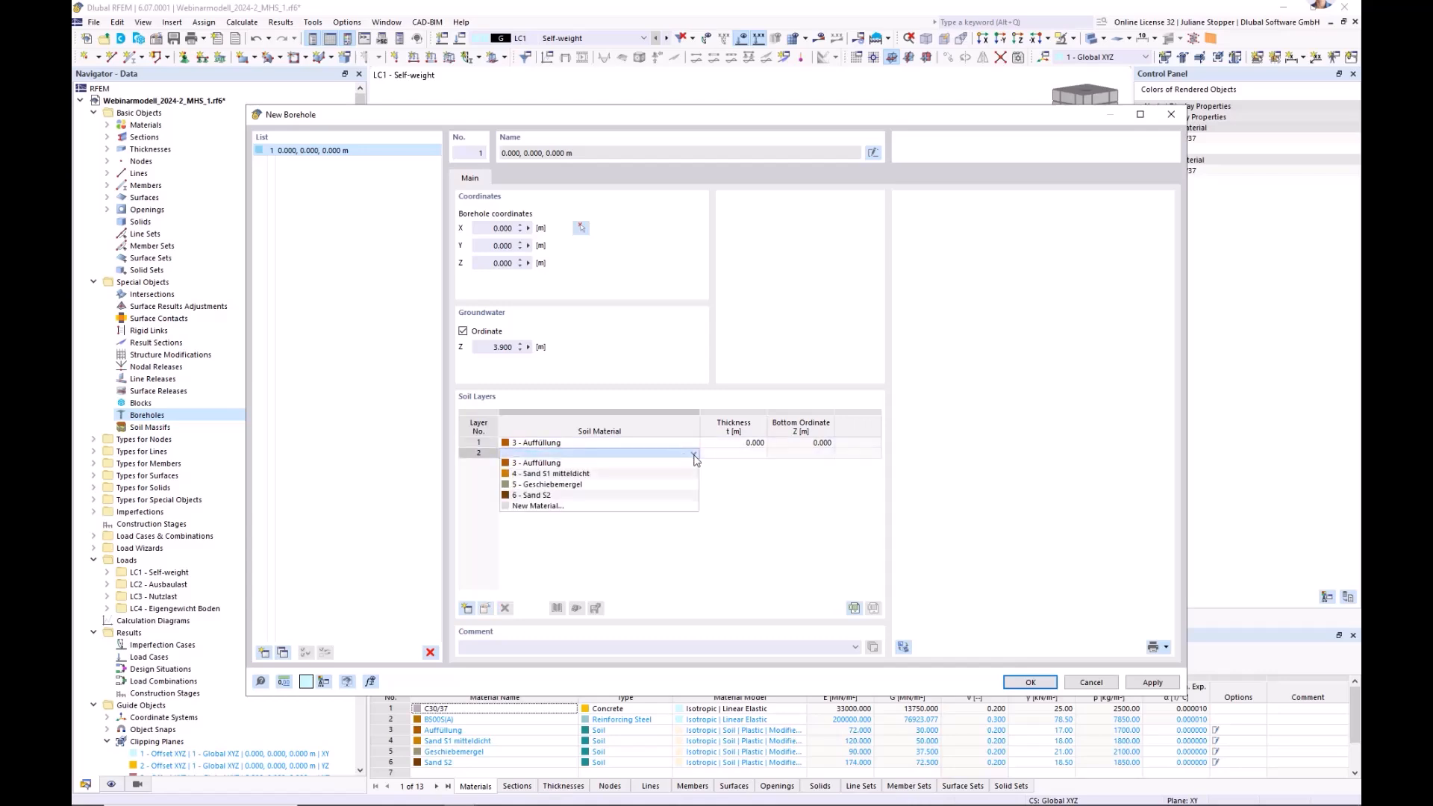
click(661, 477)
click(691, 464)
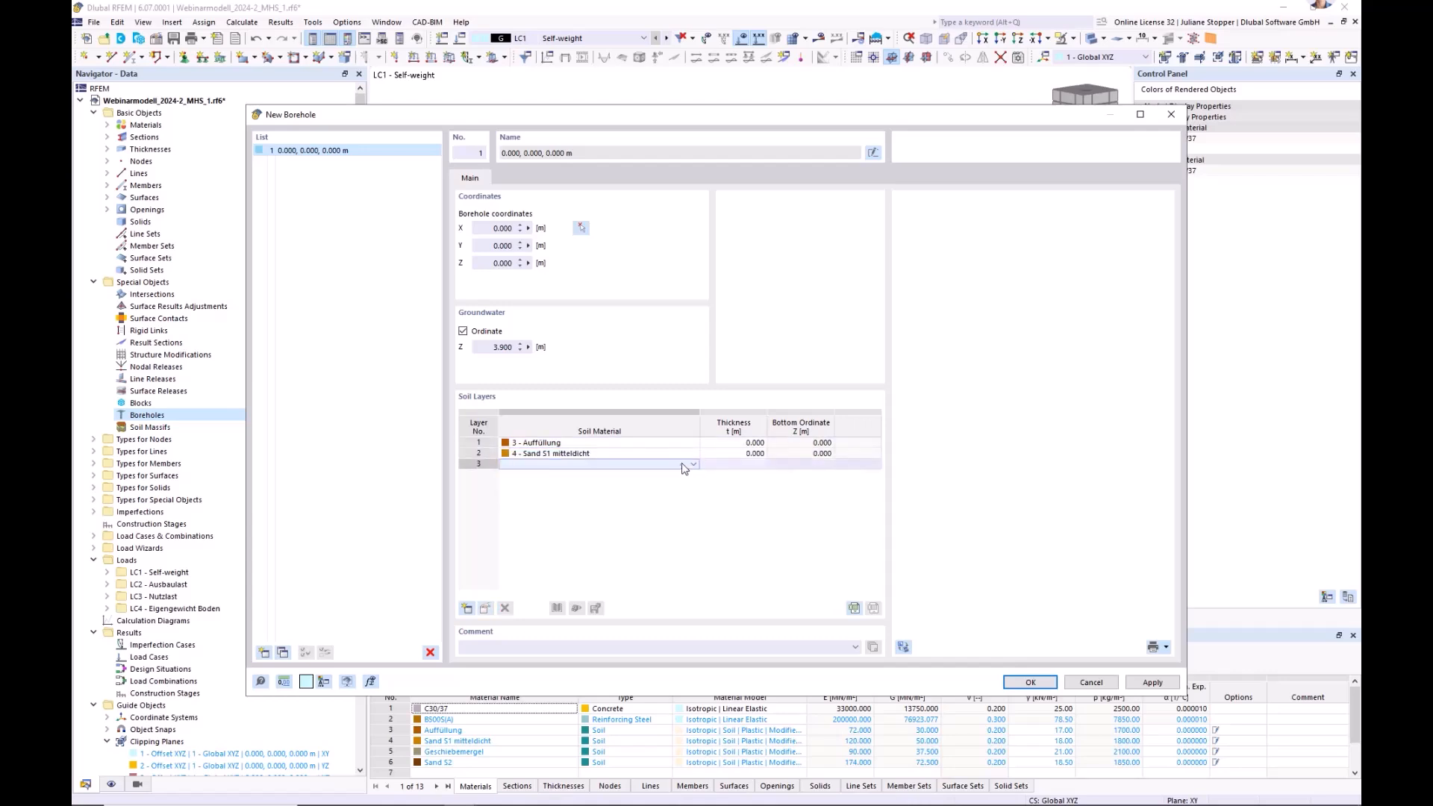
click(694, 465)
click(681, 480)
- Add Geschiebemergel as the borehole's fourth soil layer and Sand S2 as its fifth
click(694, 476)
click(695, 477)
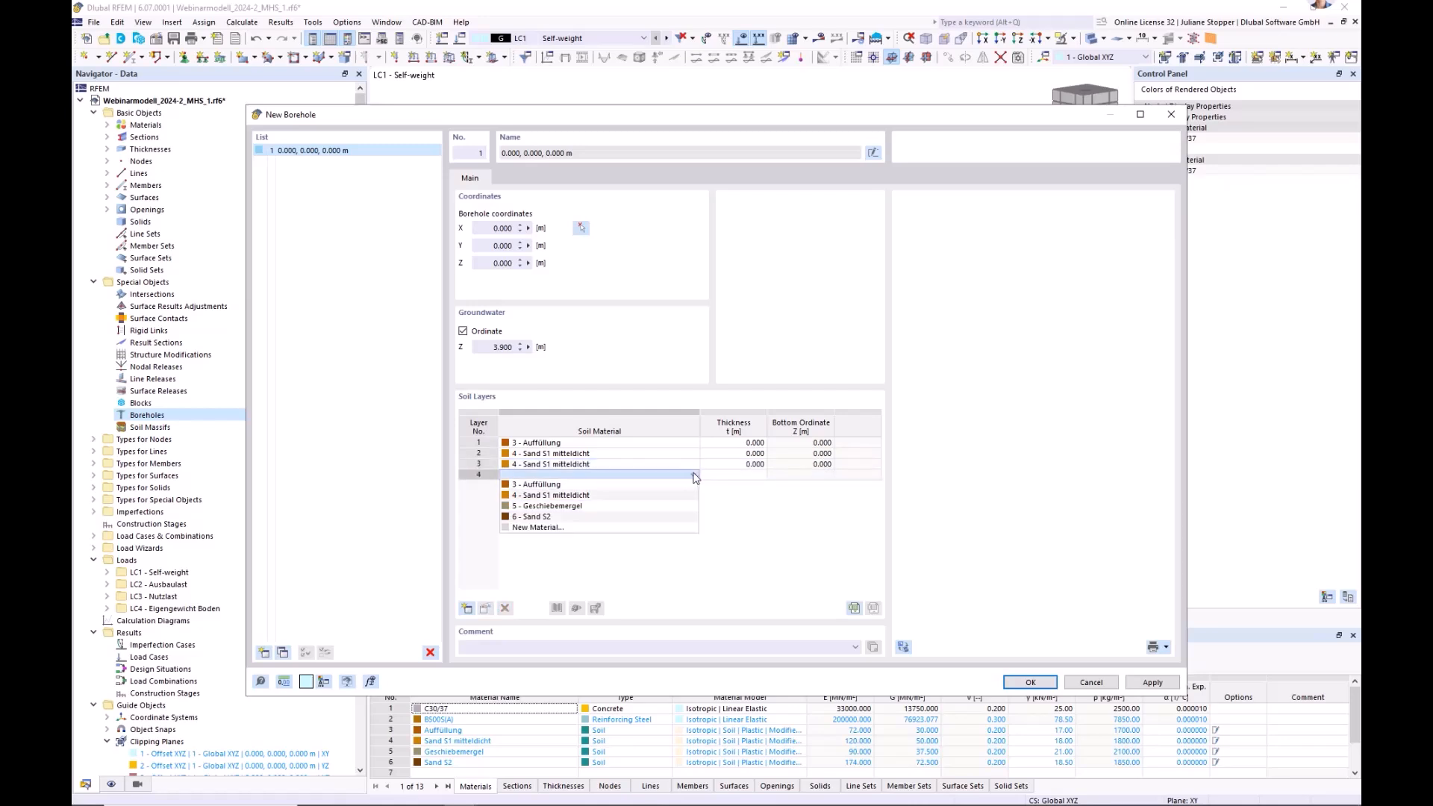
click(593, 508)
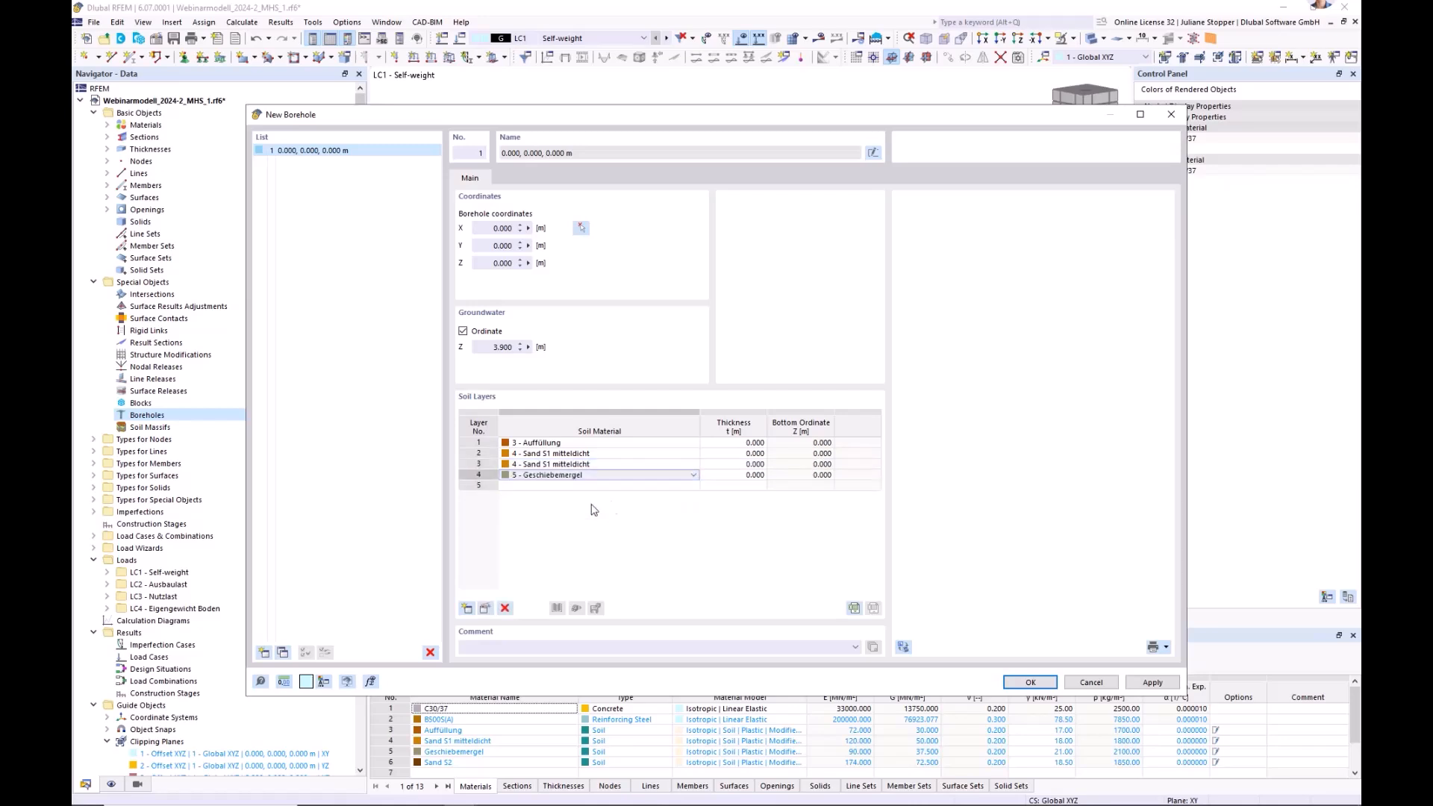
click(677, 487)
click(694, 486)
click(656, 528)
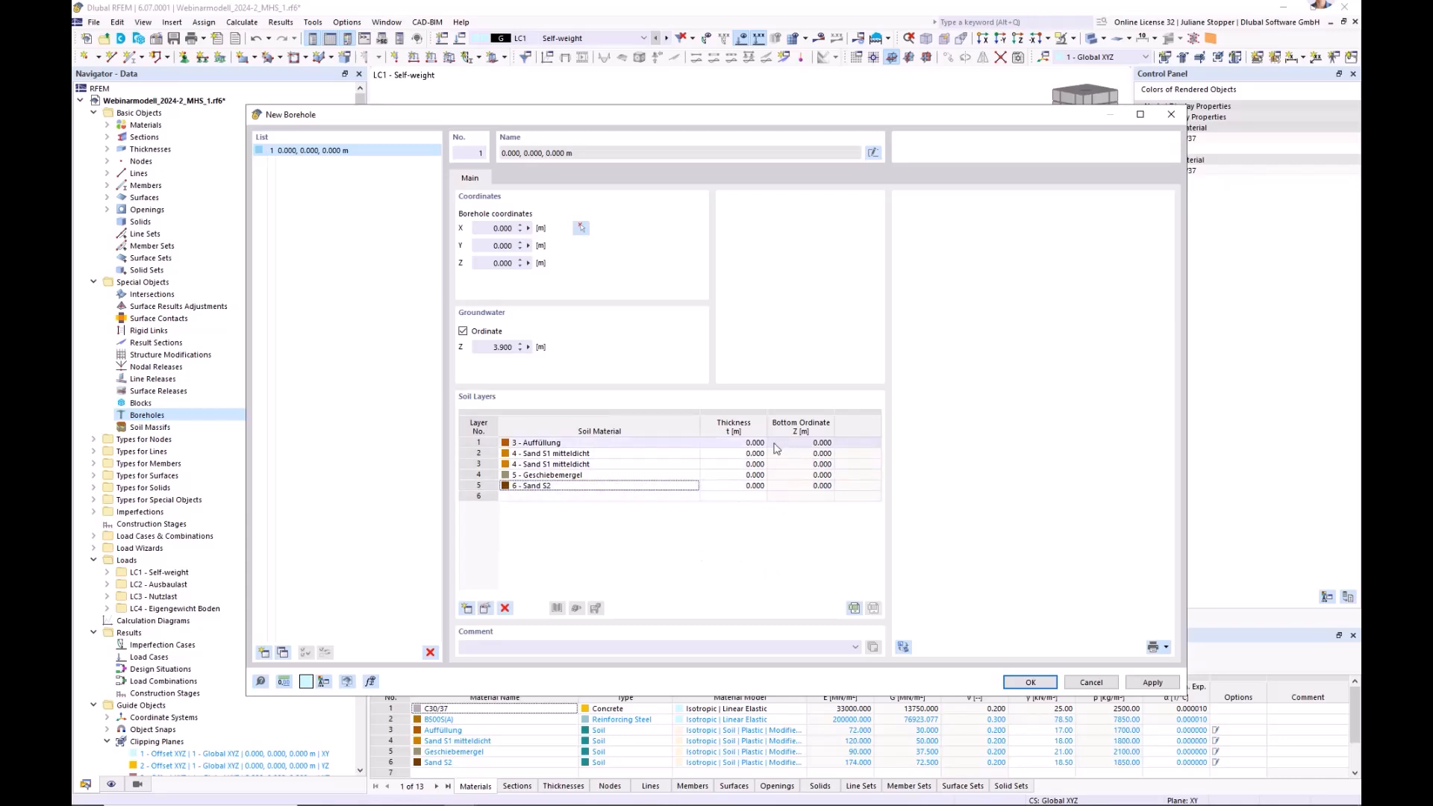
- Set the thicknesses of the borehole's first three soil layers to 4.8 m, 3.5 m and 4 m
click(741, 444)
key(BackSpace)
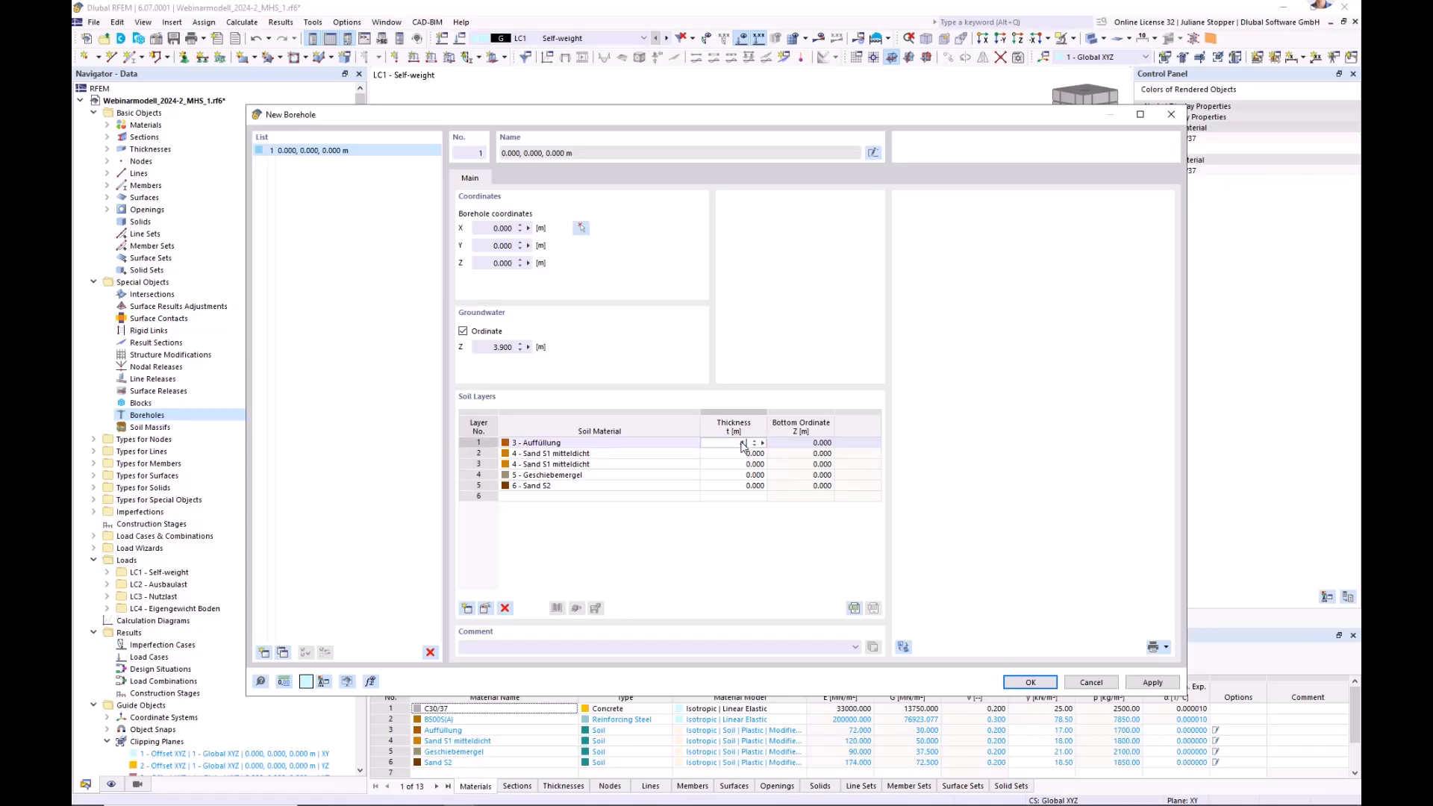
click(739, 453)
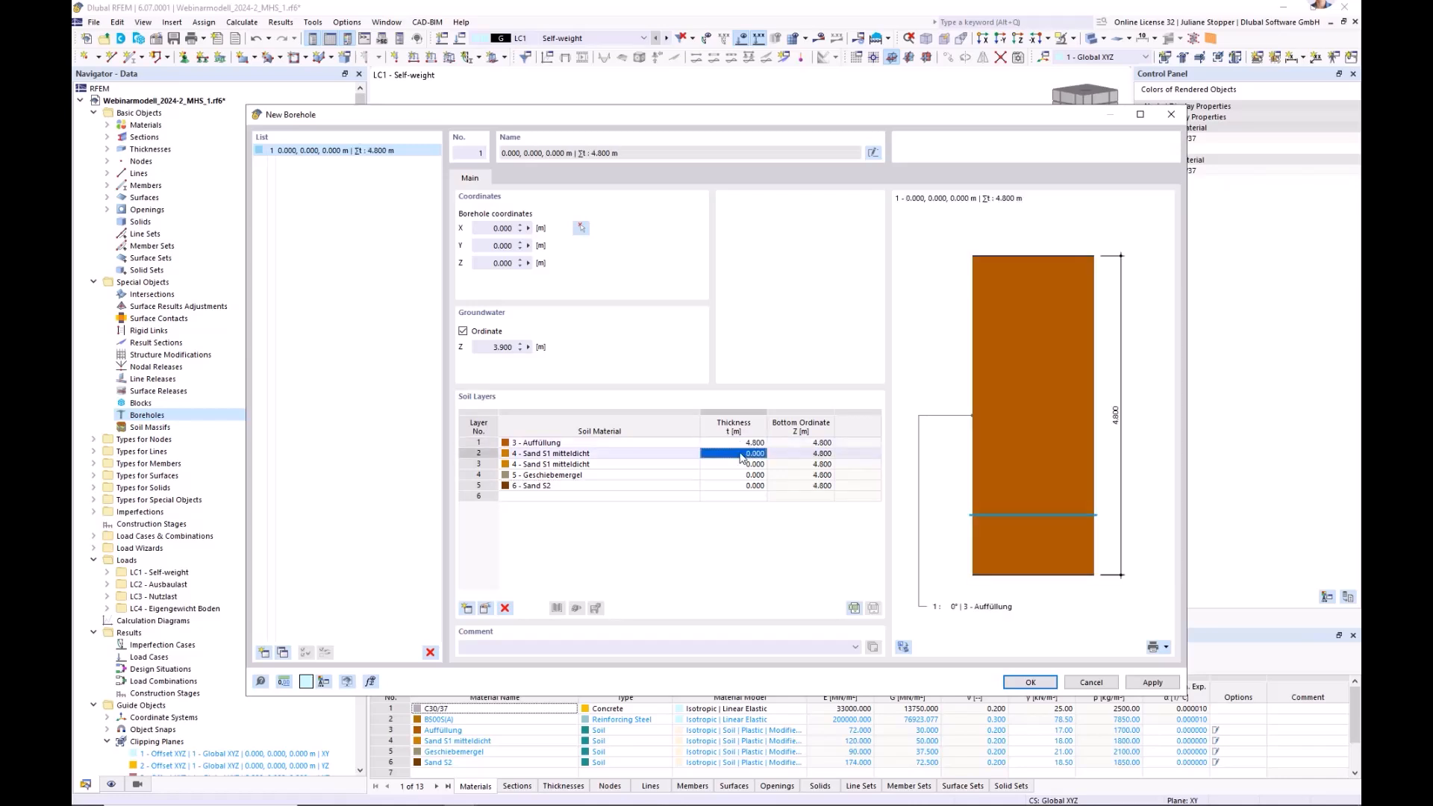
key(BackSpace)
click(738, 464)
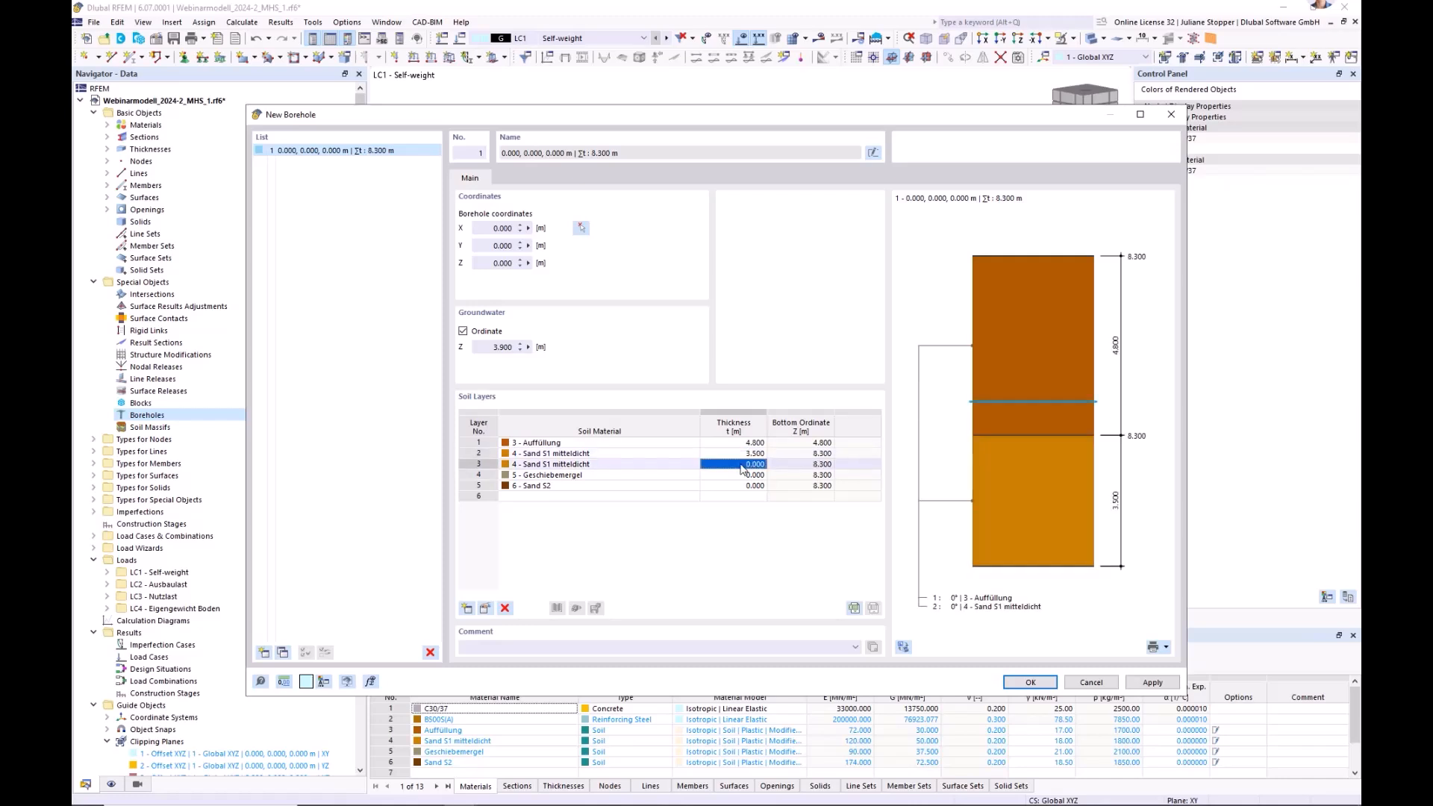
text(4)
- Set the Geschiebemergel layer's thickness to 3 m and the Sand S2 layer's to 15 m, and save the borehole
click(746, 476)
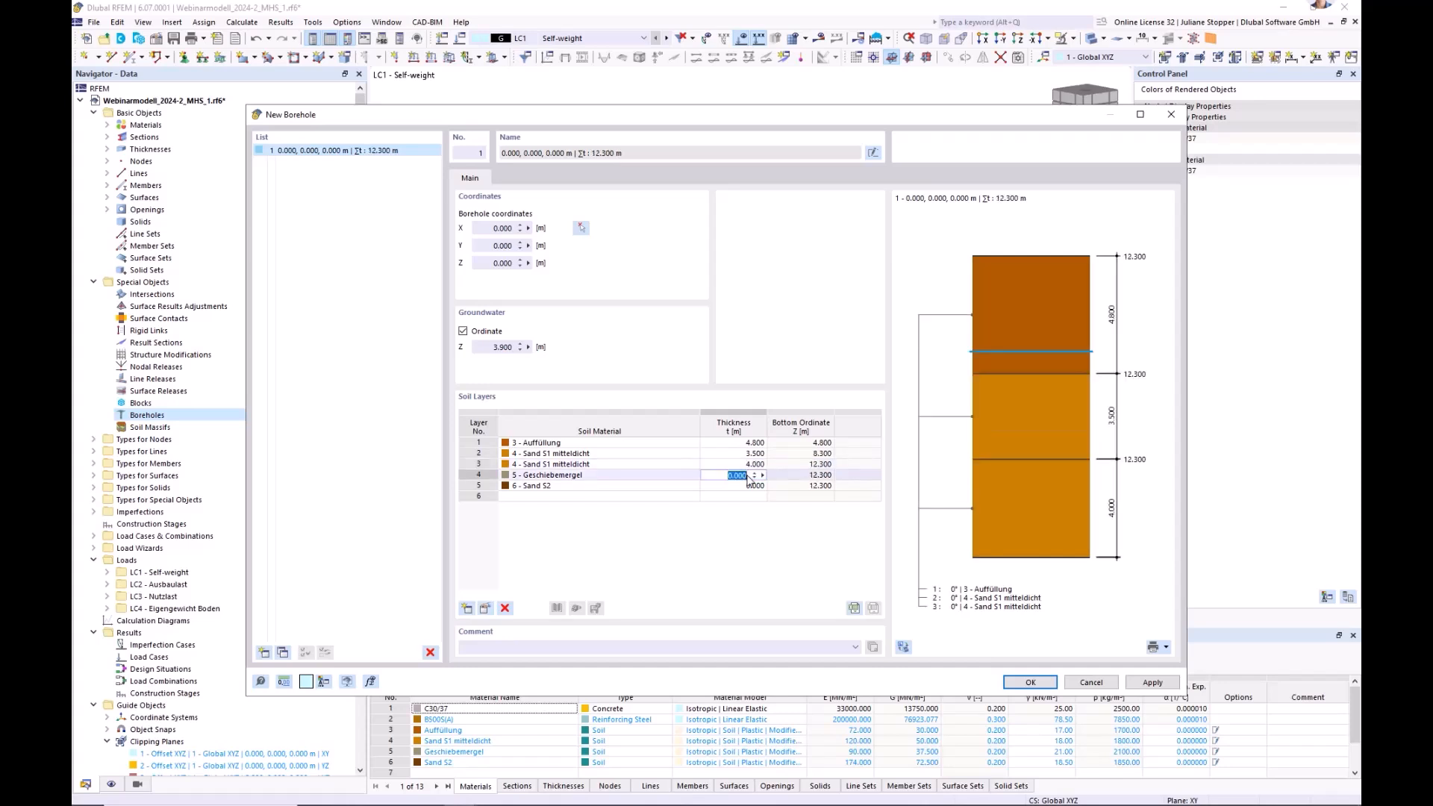
text(3)
click(741, 486)
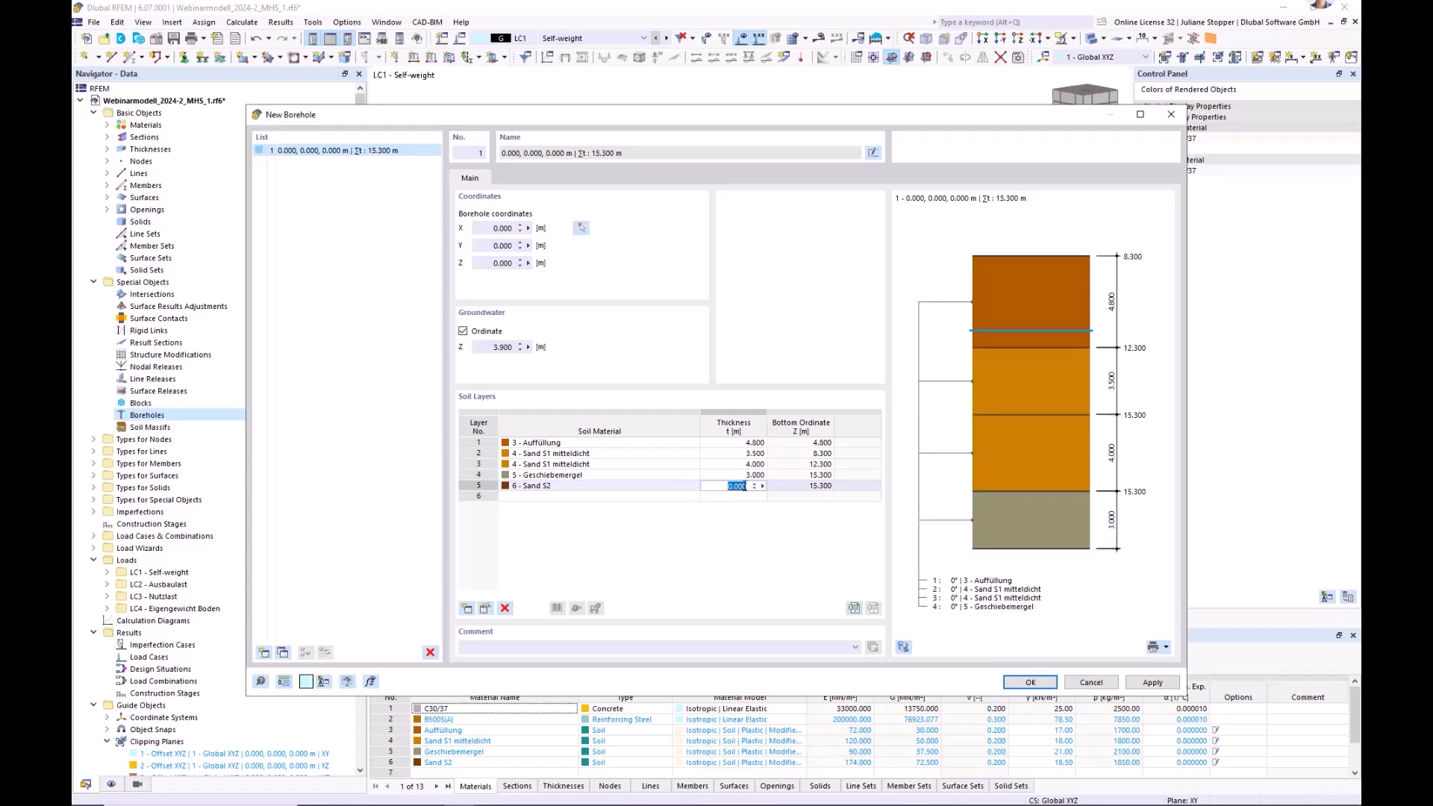
text(15)
key(Return)
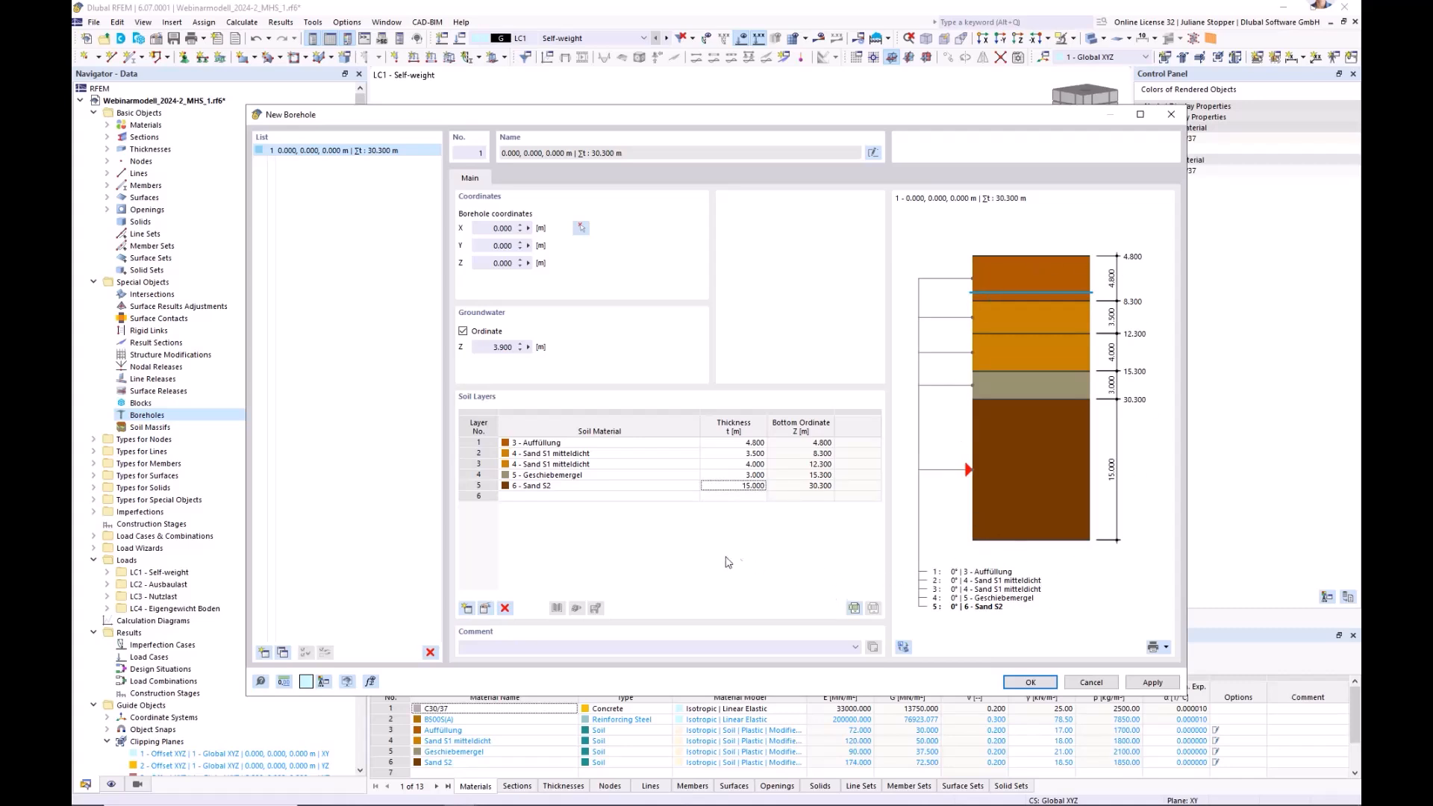
click(1029, 682)
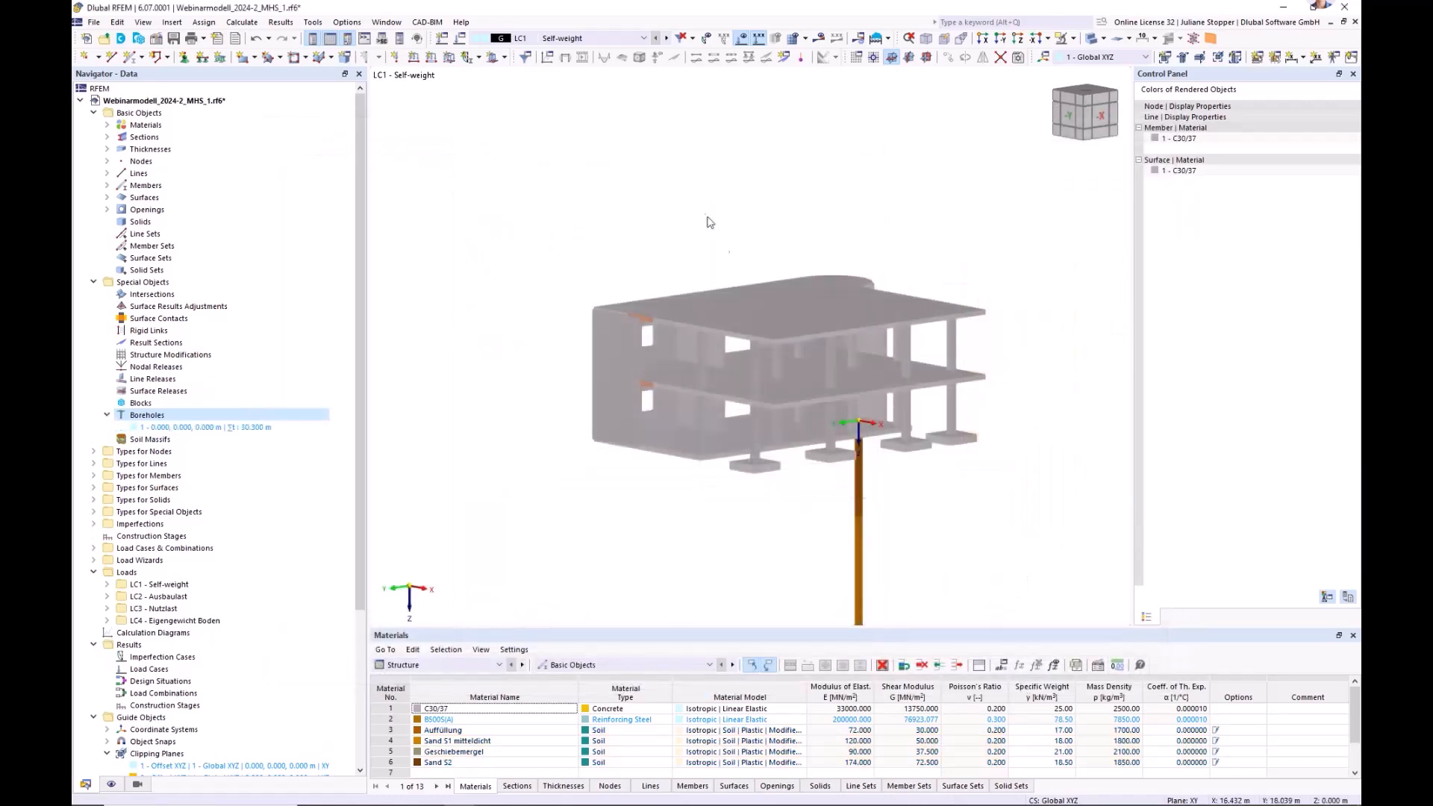
- Start a new soil massif of the borehole type and base it on borehole 1
scroll(724, 247, down, 3)
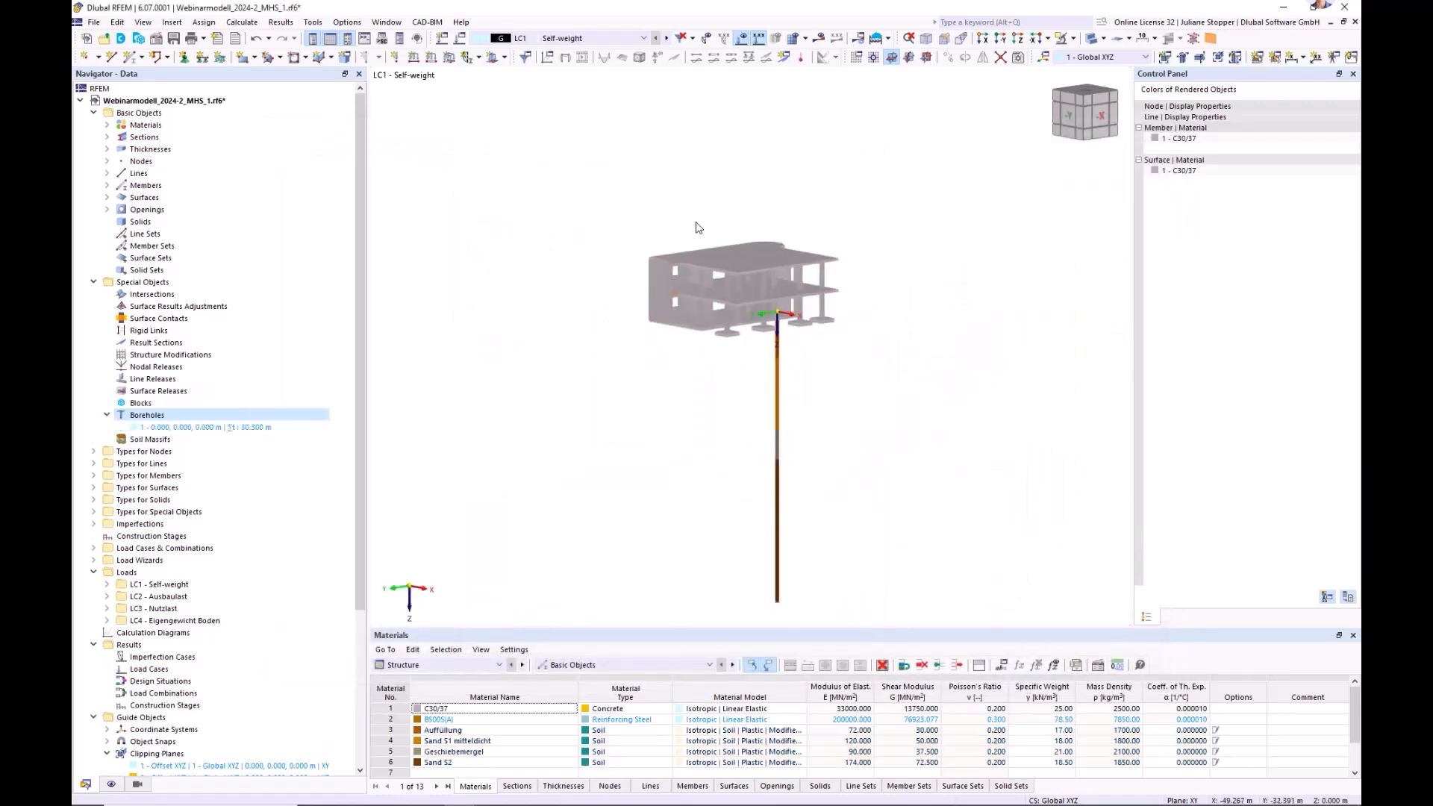
right_click(131, 440)
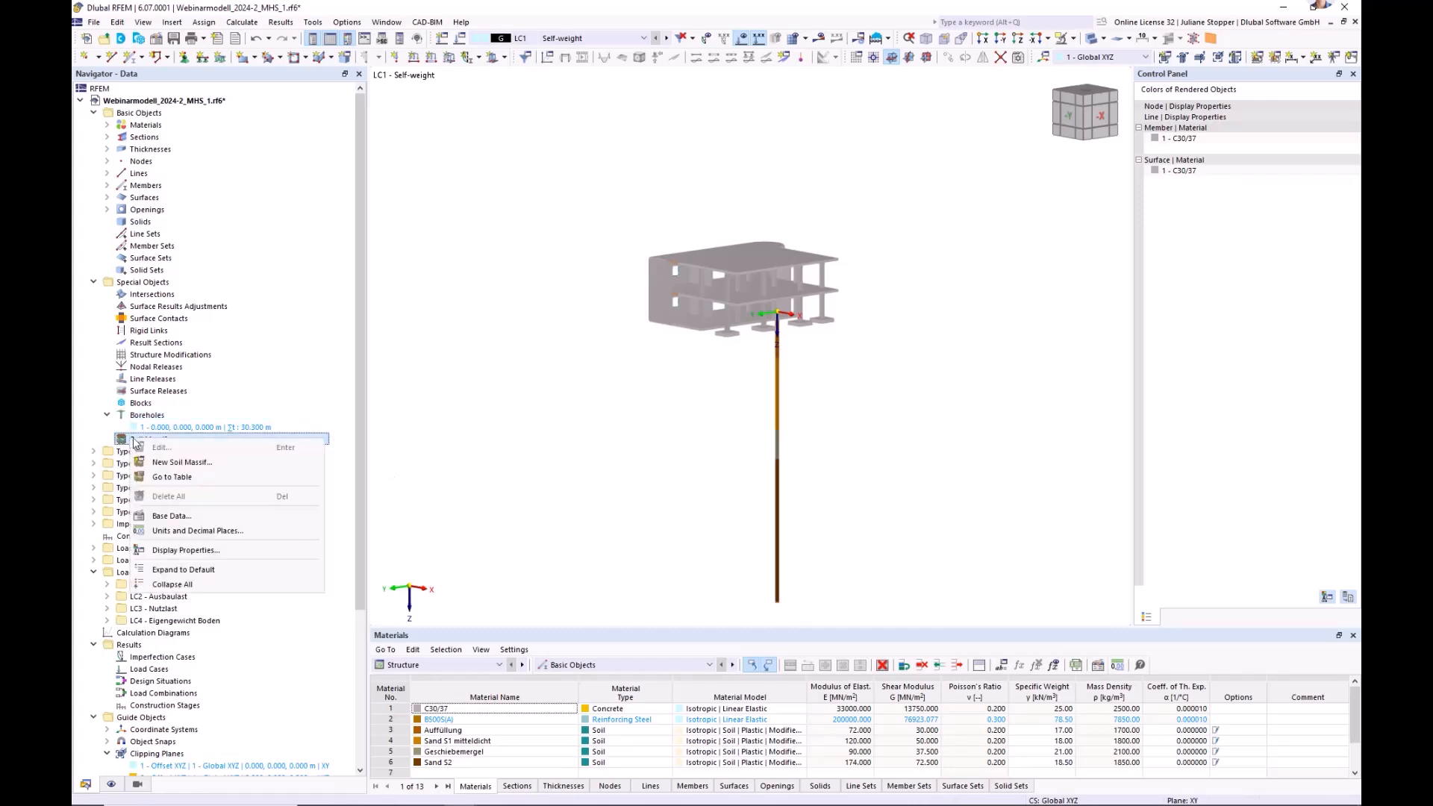
click(171, 463)
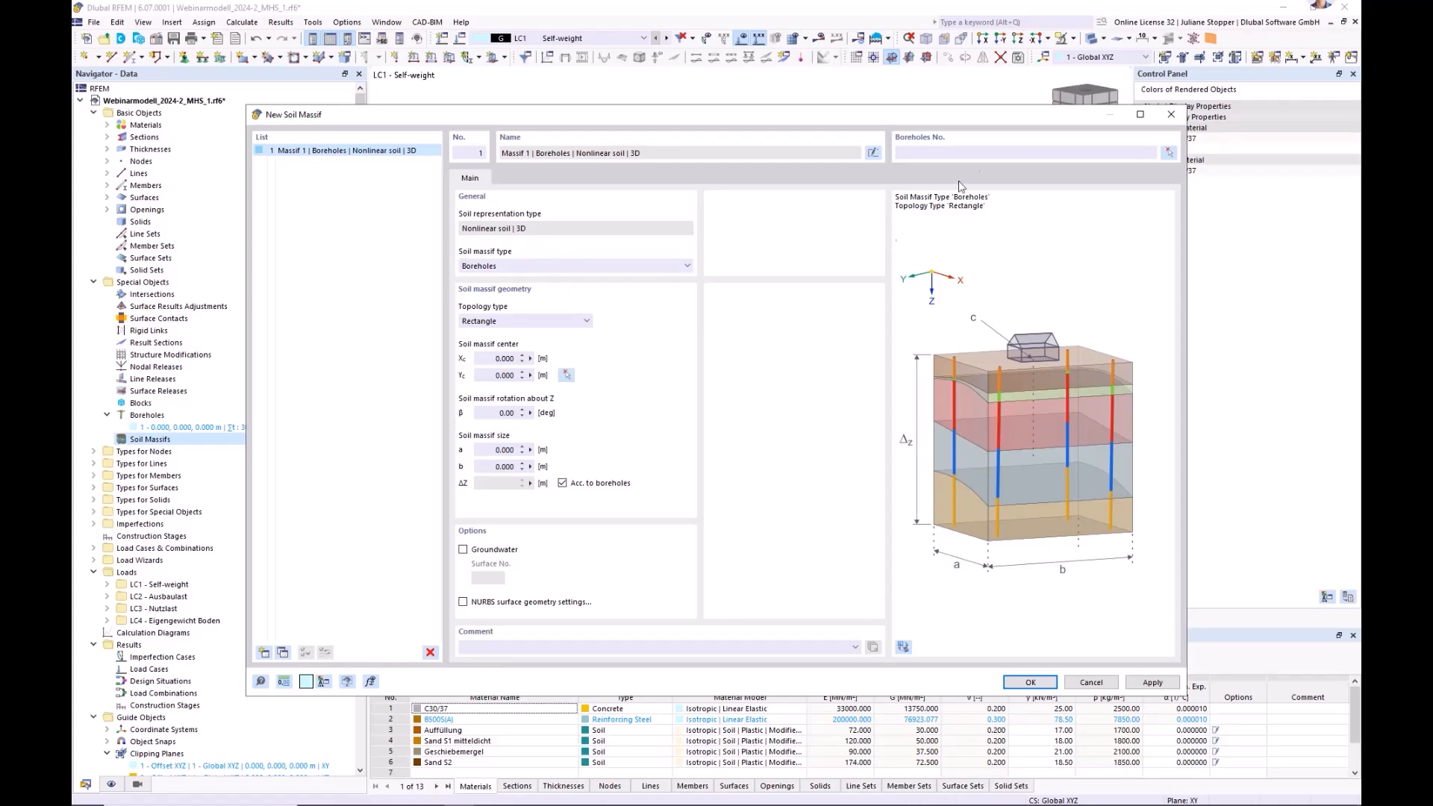
click(922, 155)
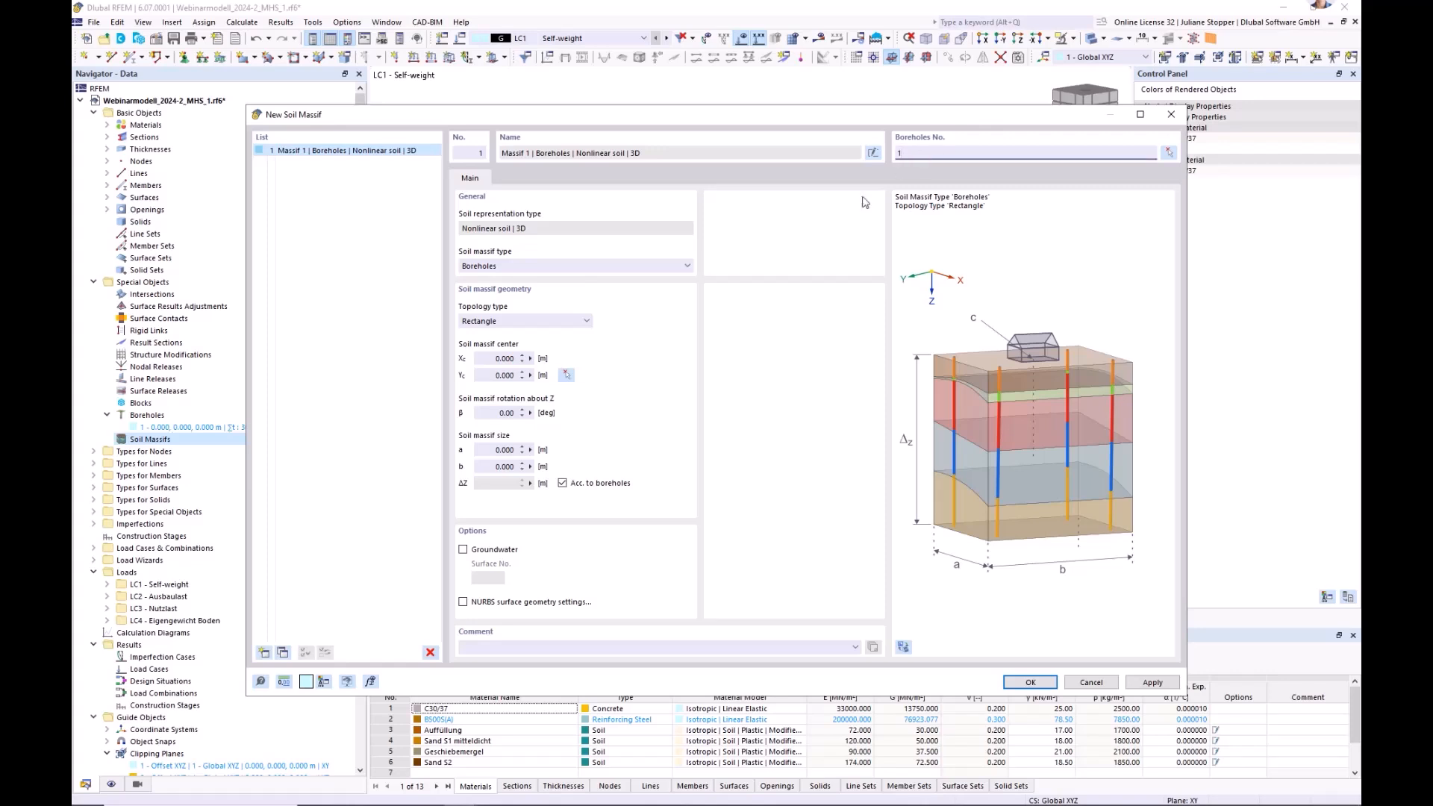
text(1)
- Set the soil massif's center to X 6 m and Y 8 m
click(492, 359)
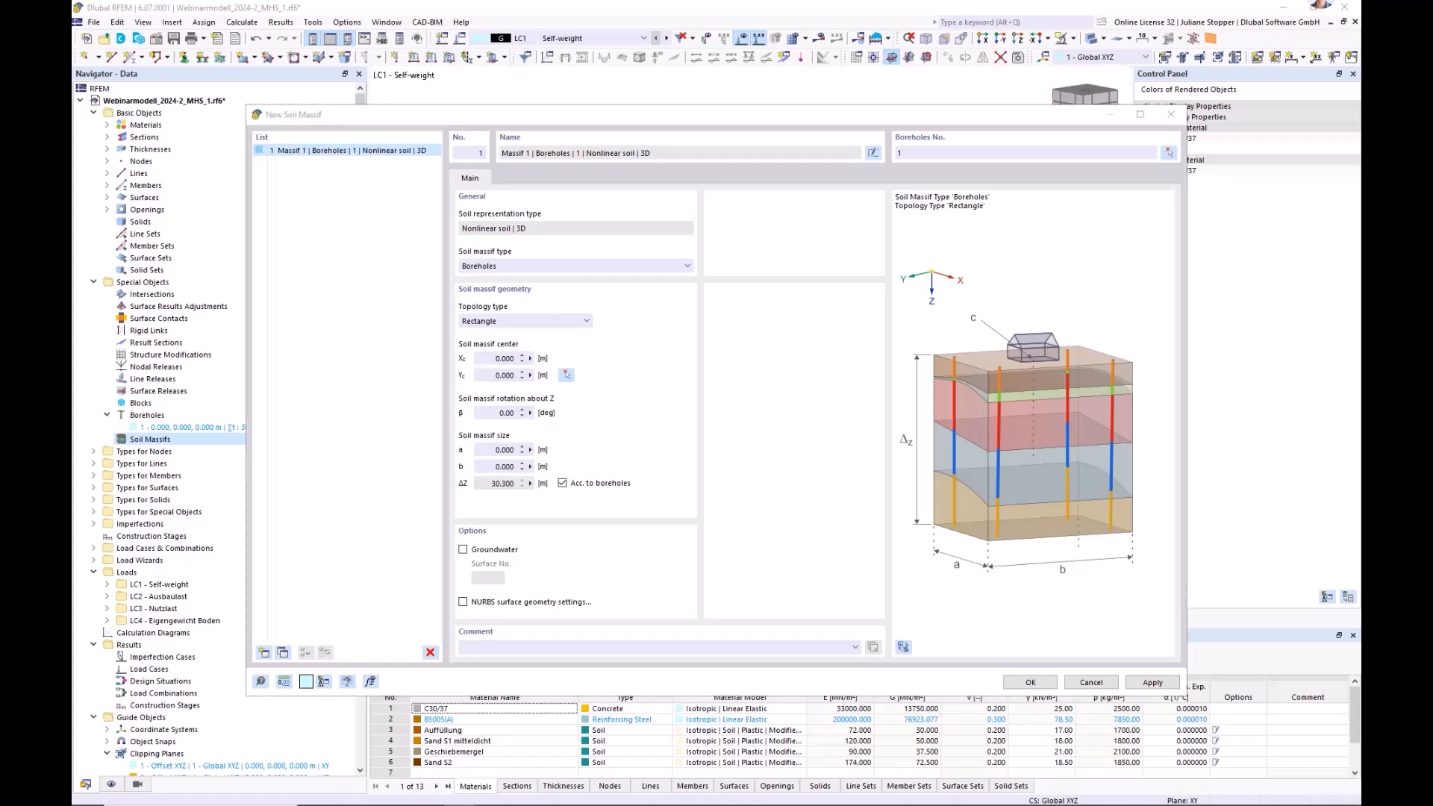
click(500, 359)
click(576, 360)
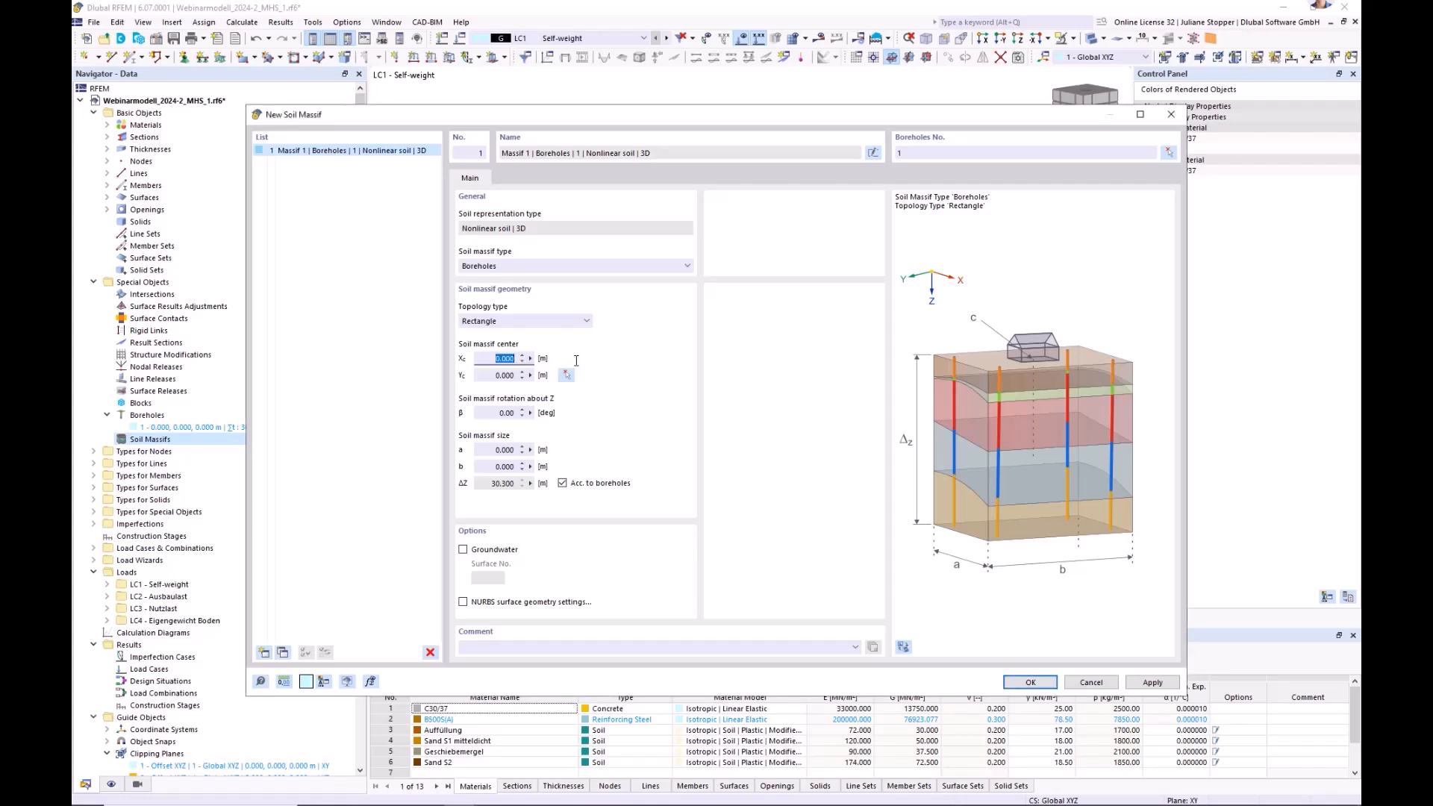
text(6)
click(489, 375)
text(8)
- Set the soil massif's size to a = 48 m and b = 48 m, include groundwater, and save the massif
click(482, 450)
text(48)
key(Tab)
text(48)
key(Tab)
click(463, 550)
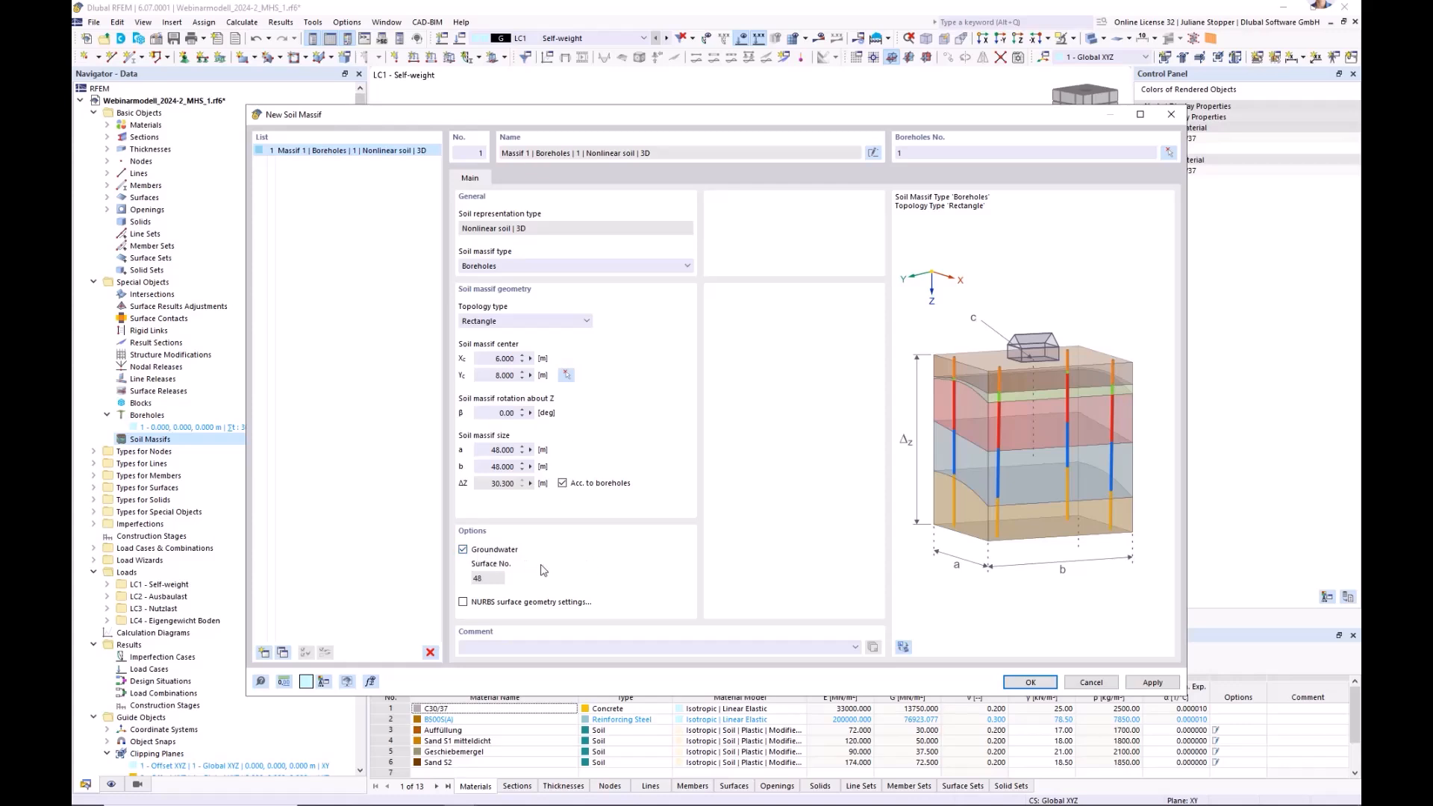
click(1030, 682)
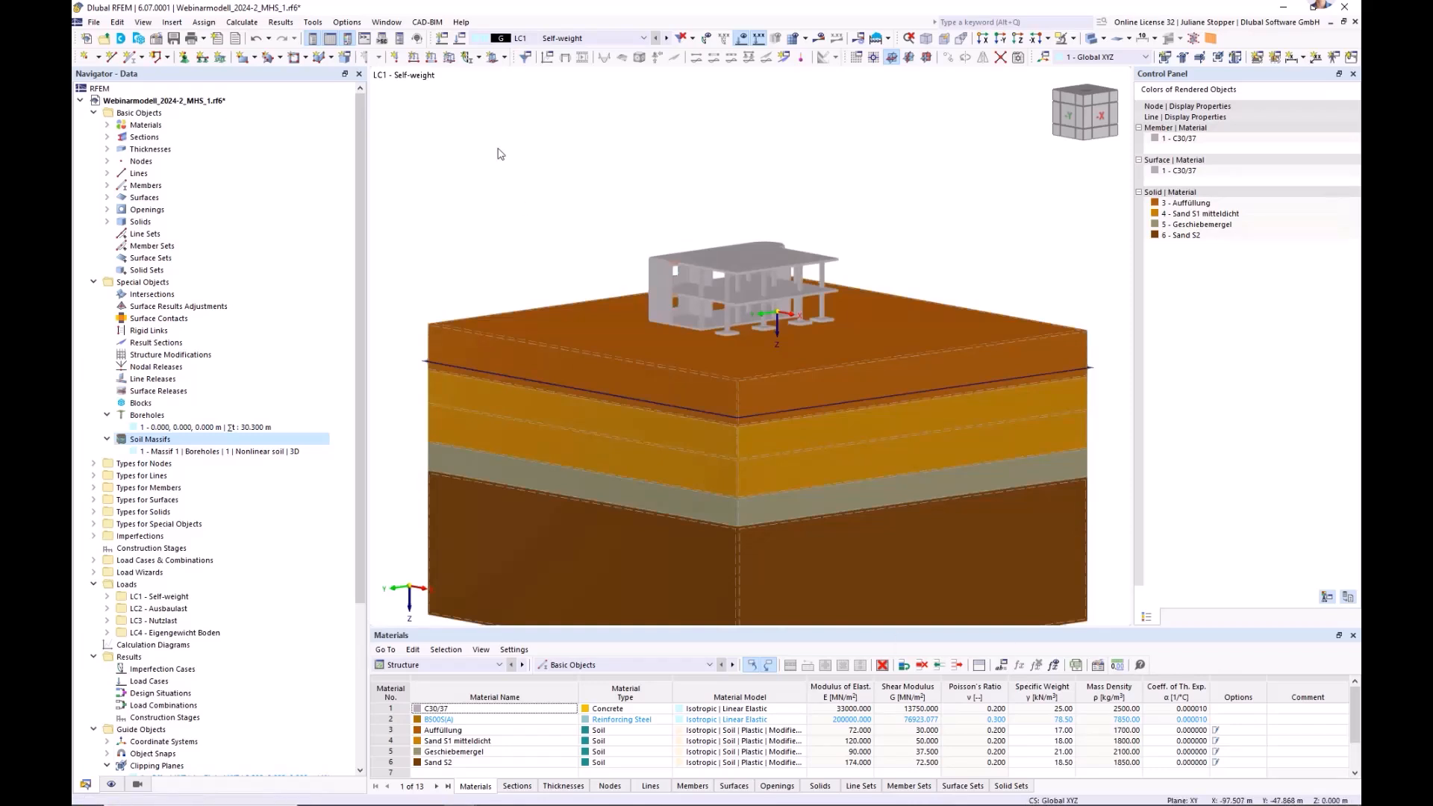
- Examine the soil solids of the massif one by one, from Auffüllung down to Sand S2, in the model
scroll(500, 154, down, 1)
middle_drag(431, 398, 456, 377)
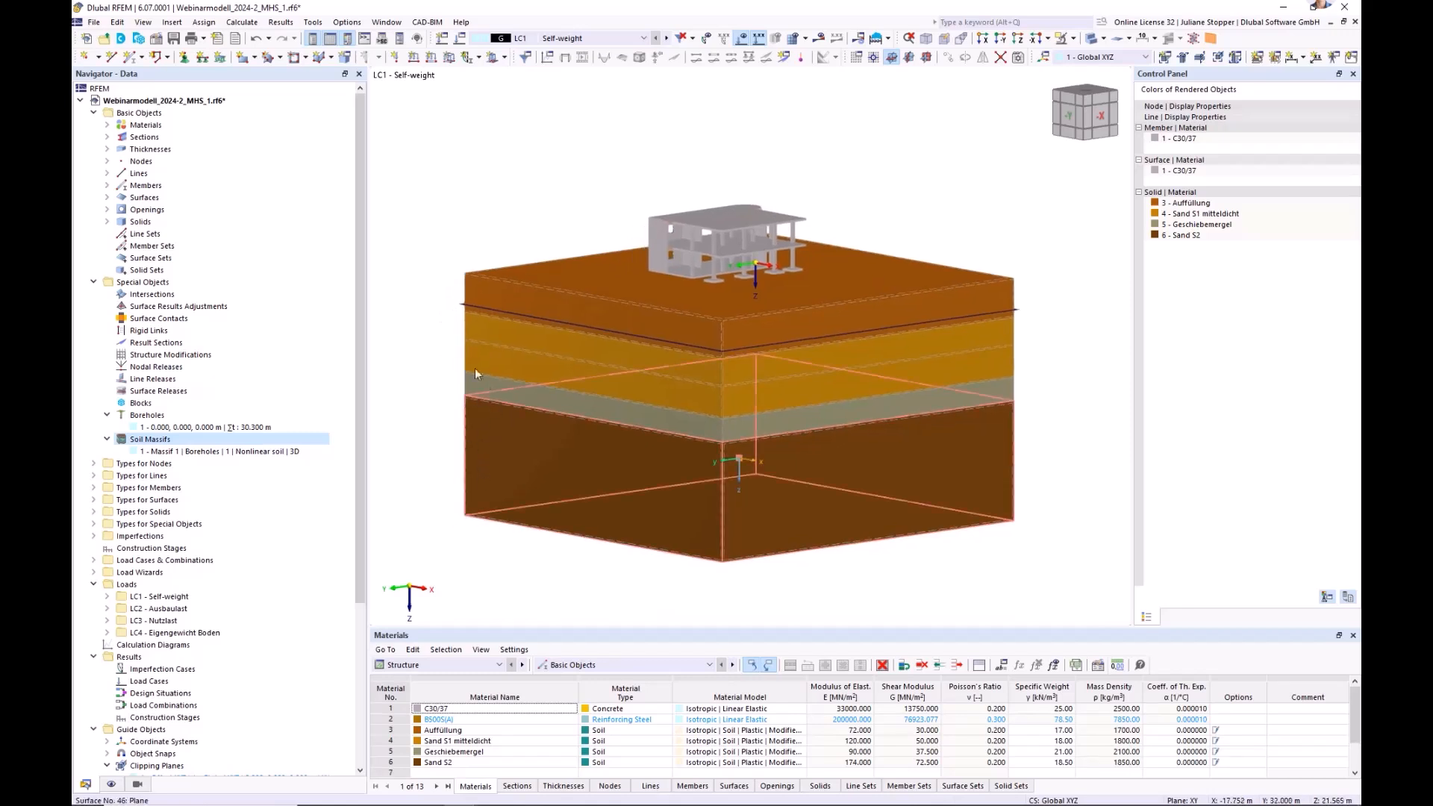
click(107, 222)
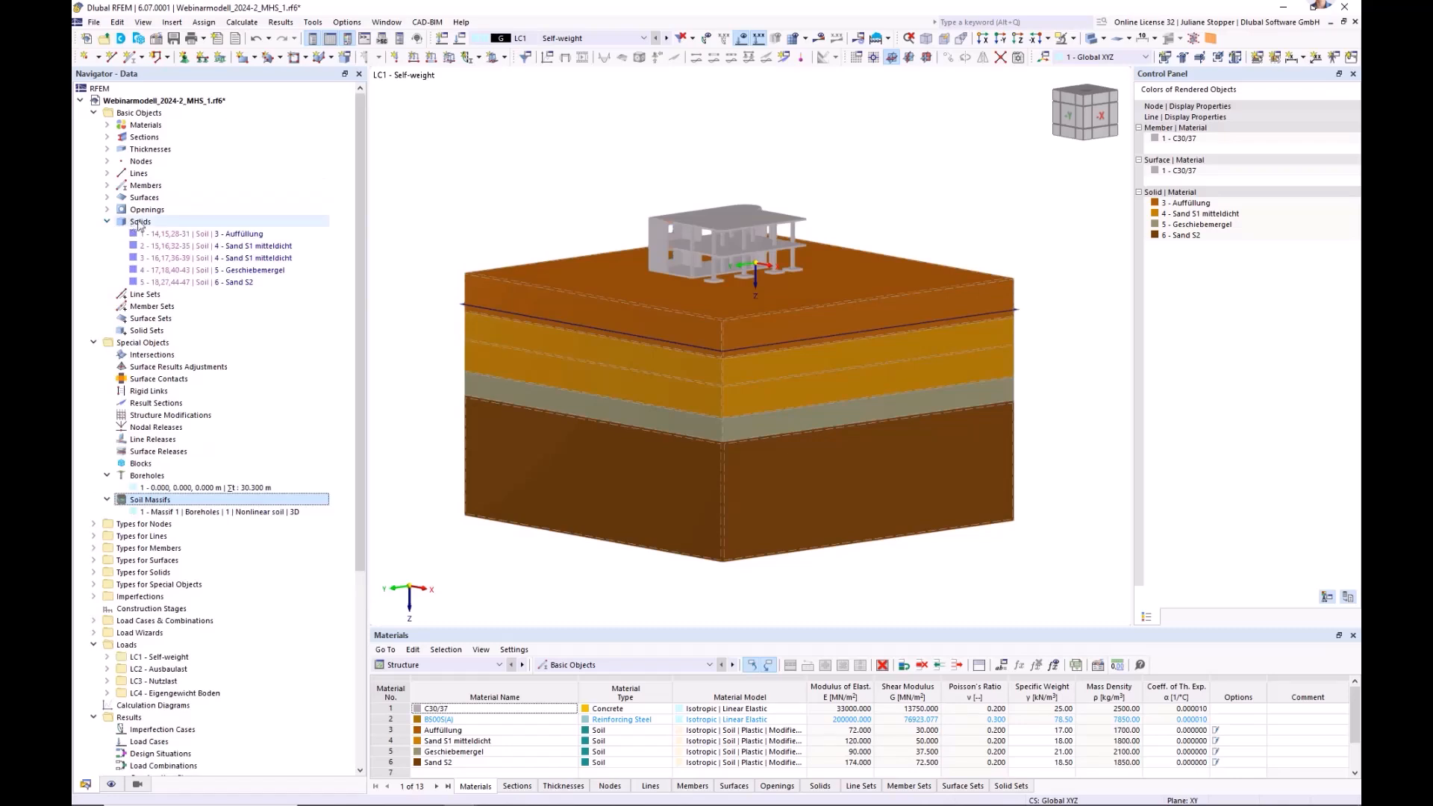
click(154, 234)
click(160, 245)
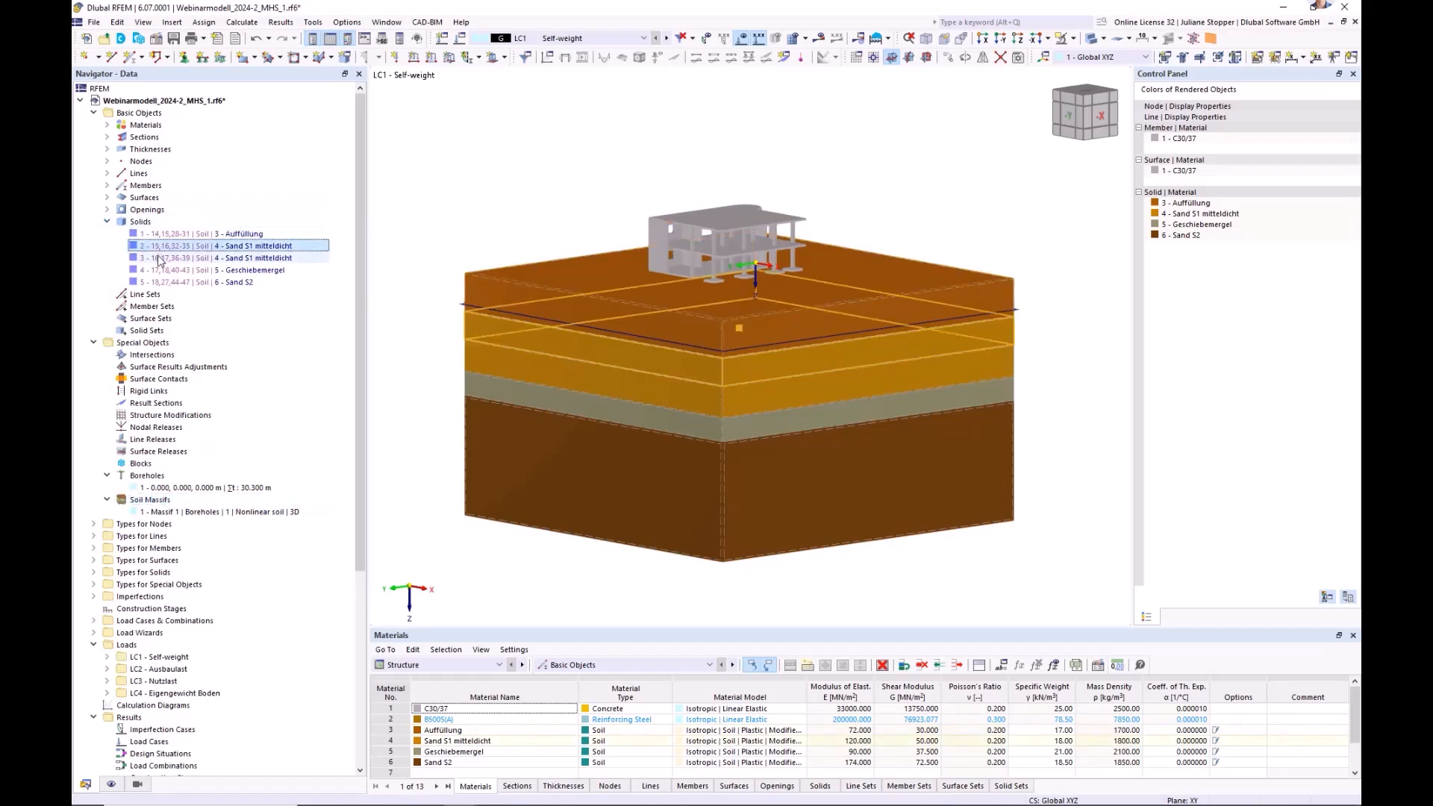
click(159, 258)
click(161, 270)
click(163, 283)
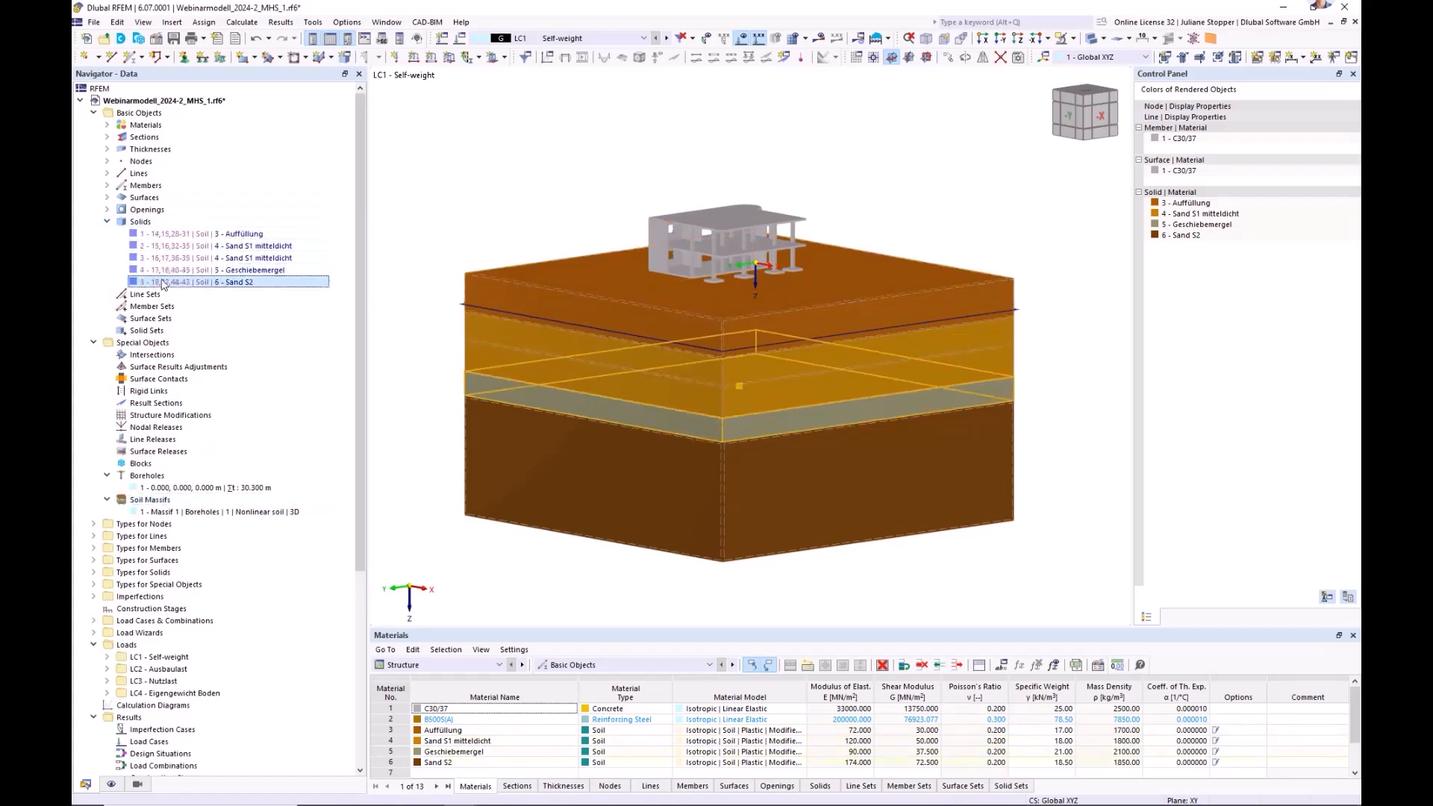
- Examine the groundwater surface generated by the soil massif among the model's surfaces and clear the selection
click(106, 198)
scroll(248, 481, down, 8)
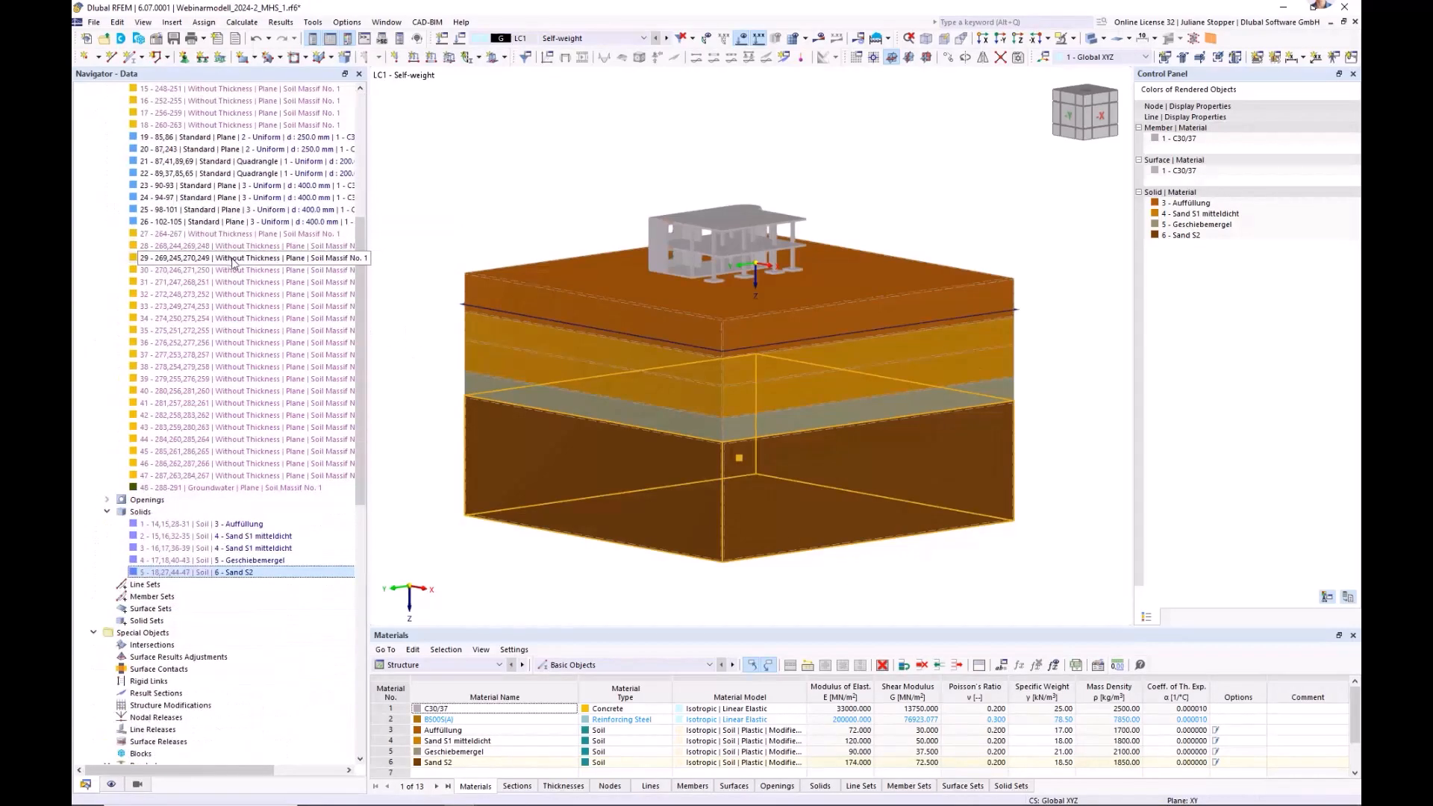
click(250, 488)
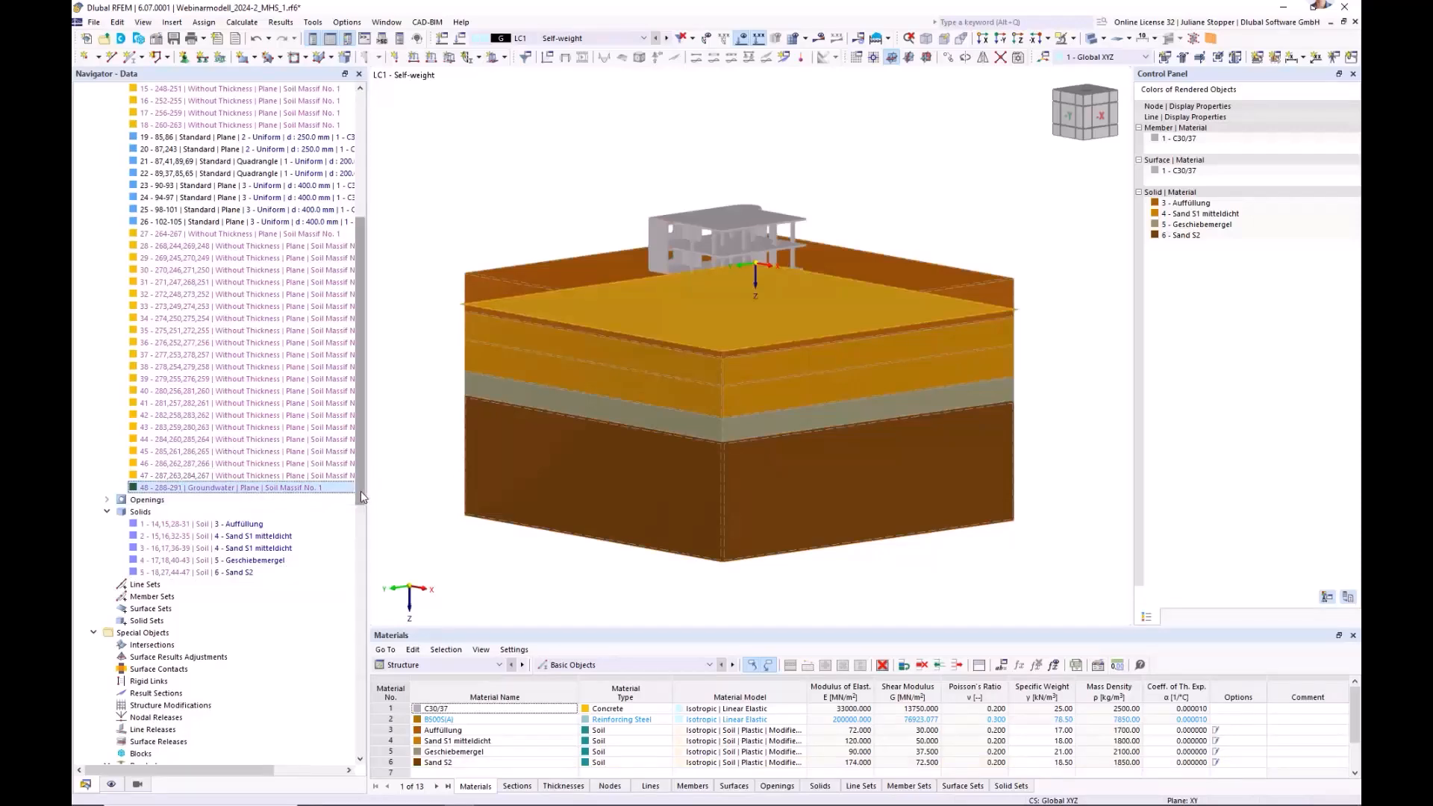
drag(362, 491, 362, 358)
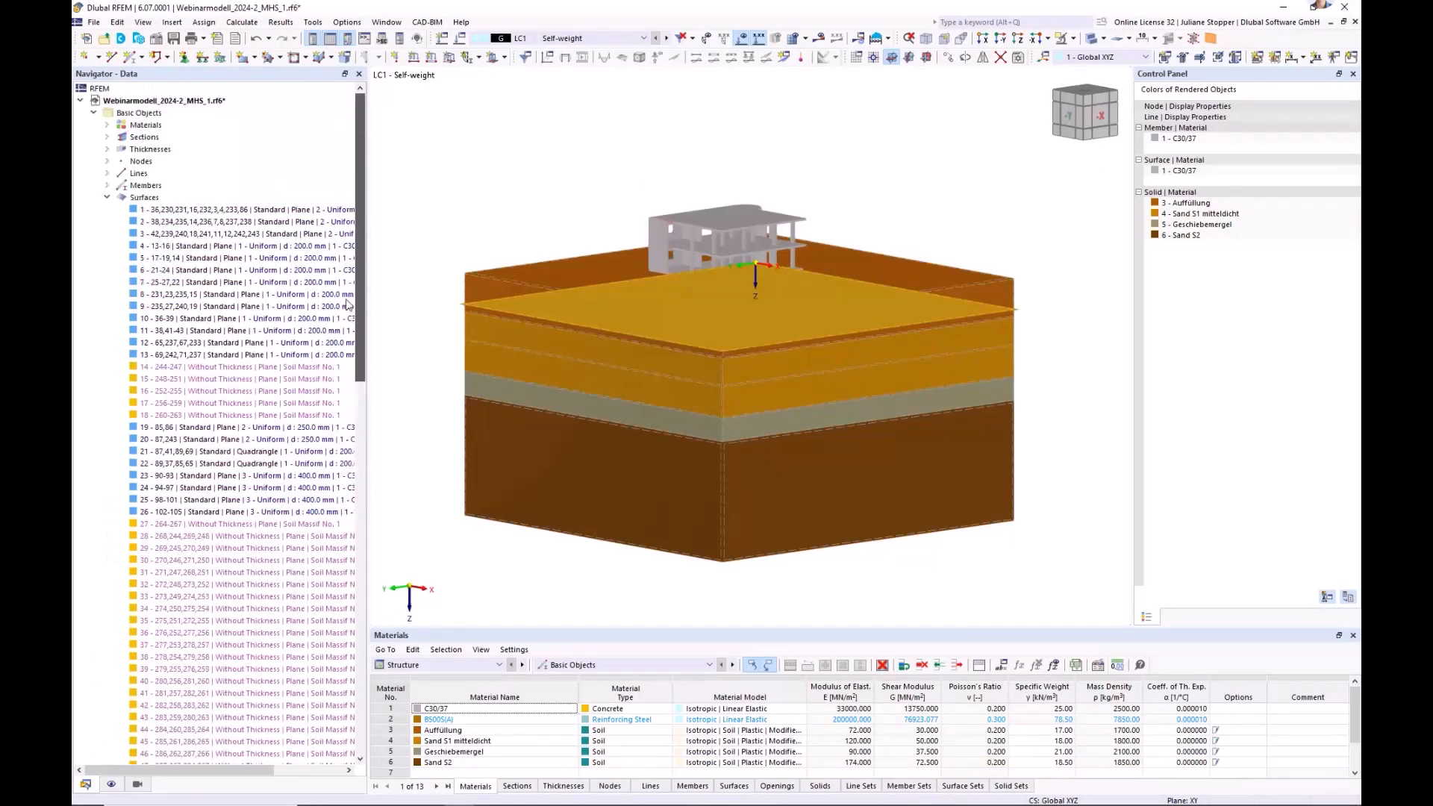
click(107, 198)
click(463, 208)
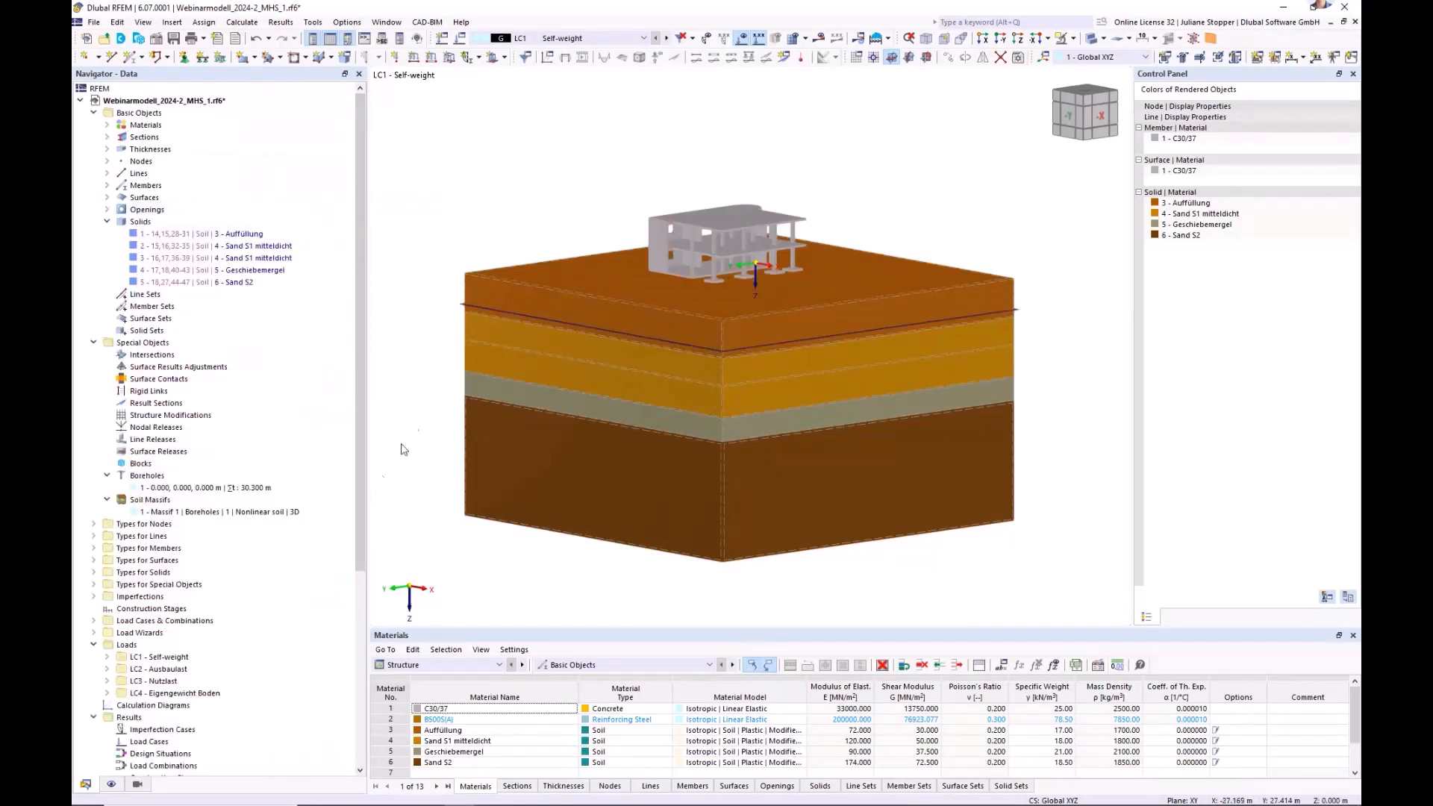
- Display the types for surfaces and render the model transparently to inspect the supports on the soil massif
click(110, 786)
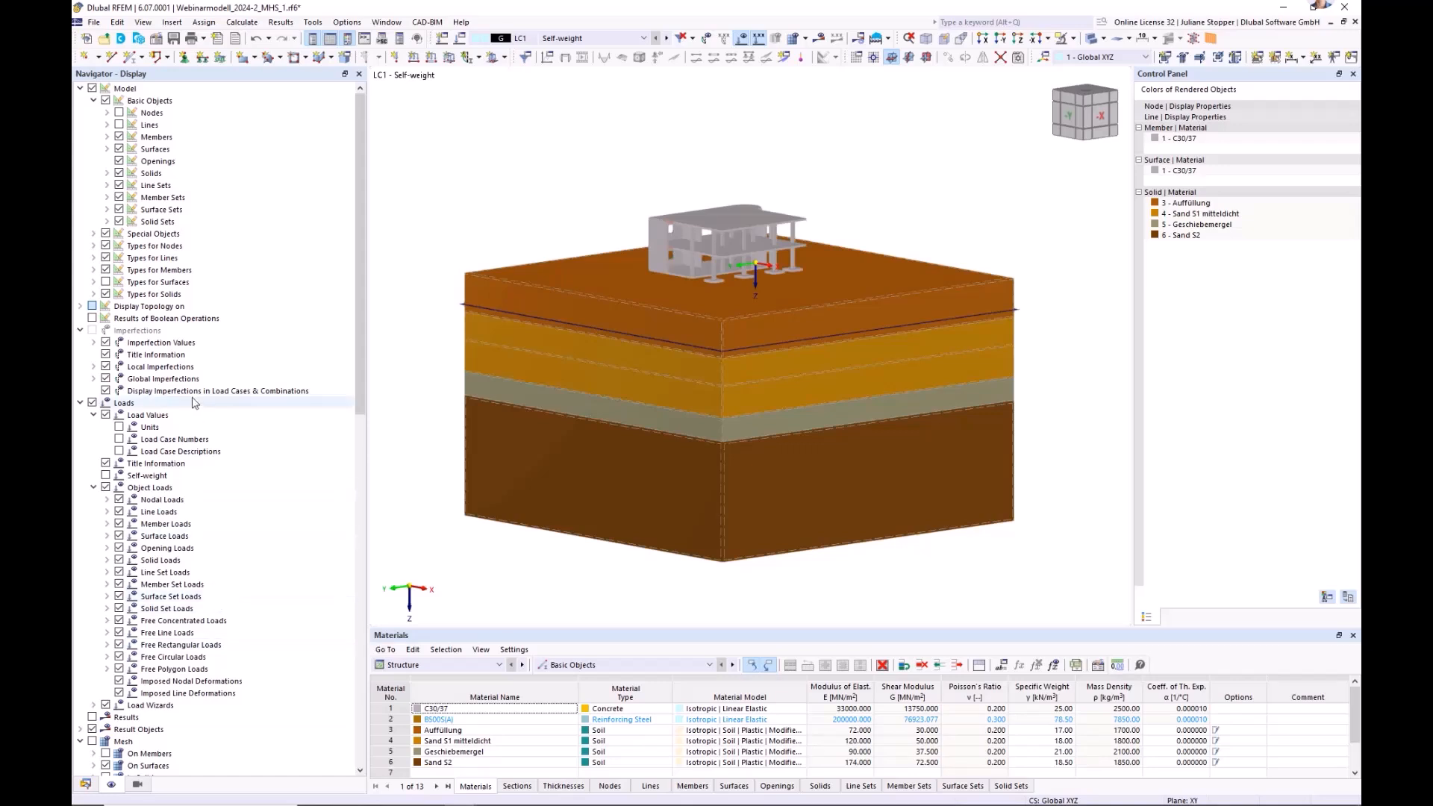
click(105, 282)
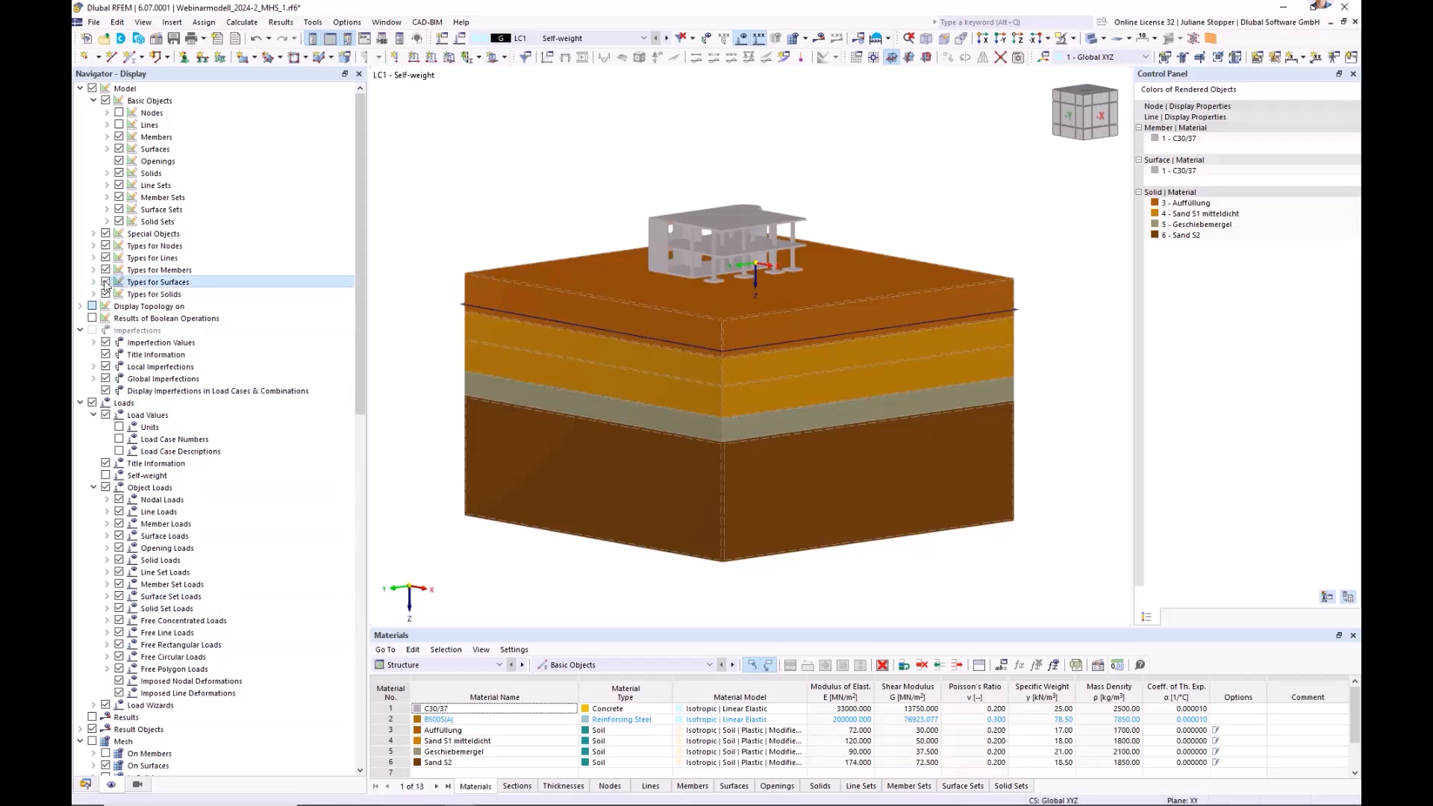
click(1102, 40)
click(1127, 74)
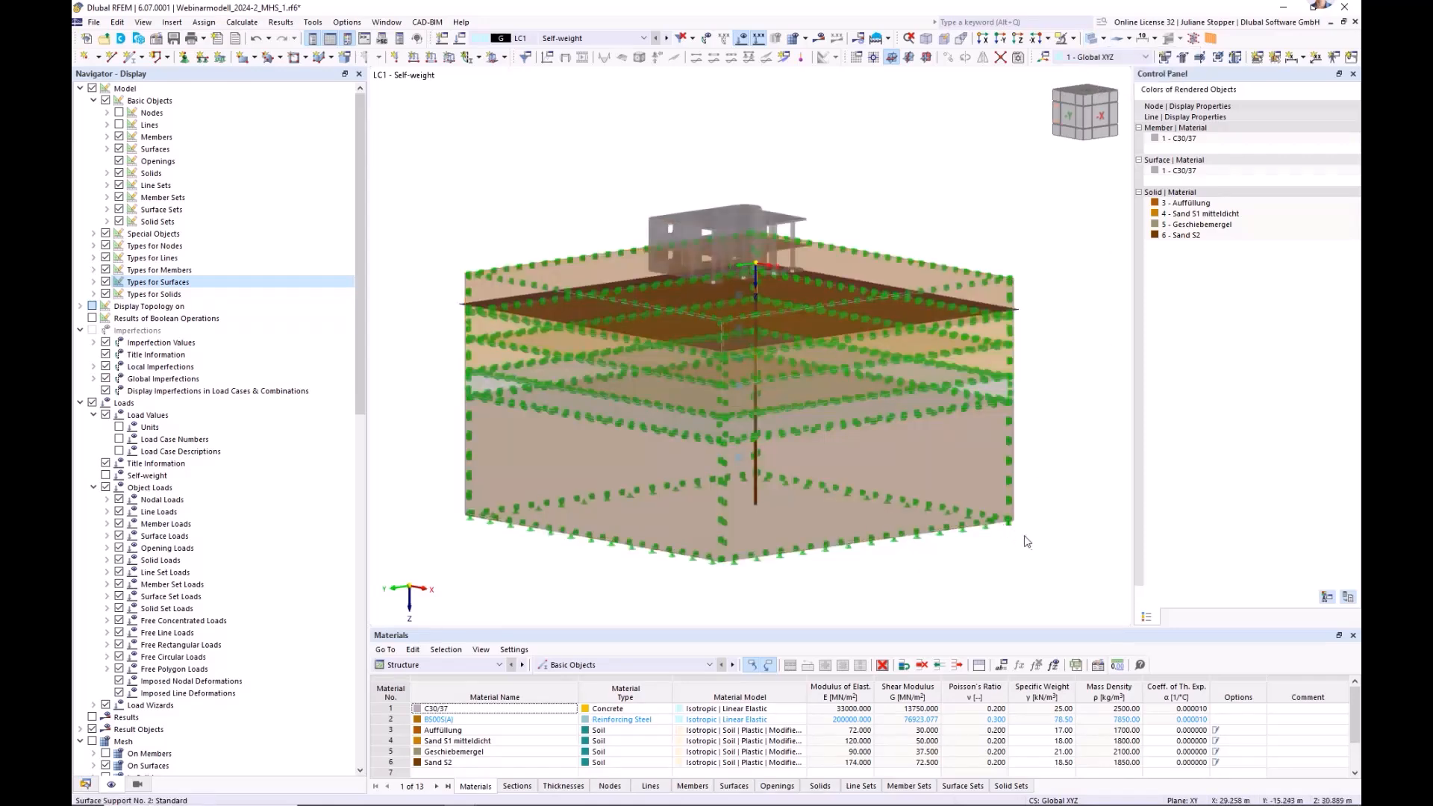
mouse_move(1024, 546)
ctrl+middle_down()
mouse_move(984, 546)
mouse_move(1007, 550)
ctrl+middle_up()
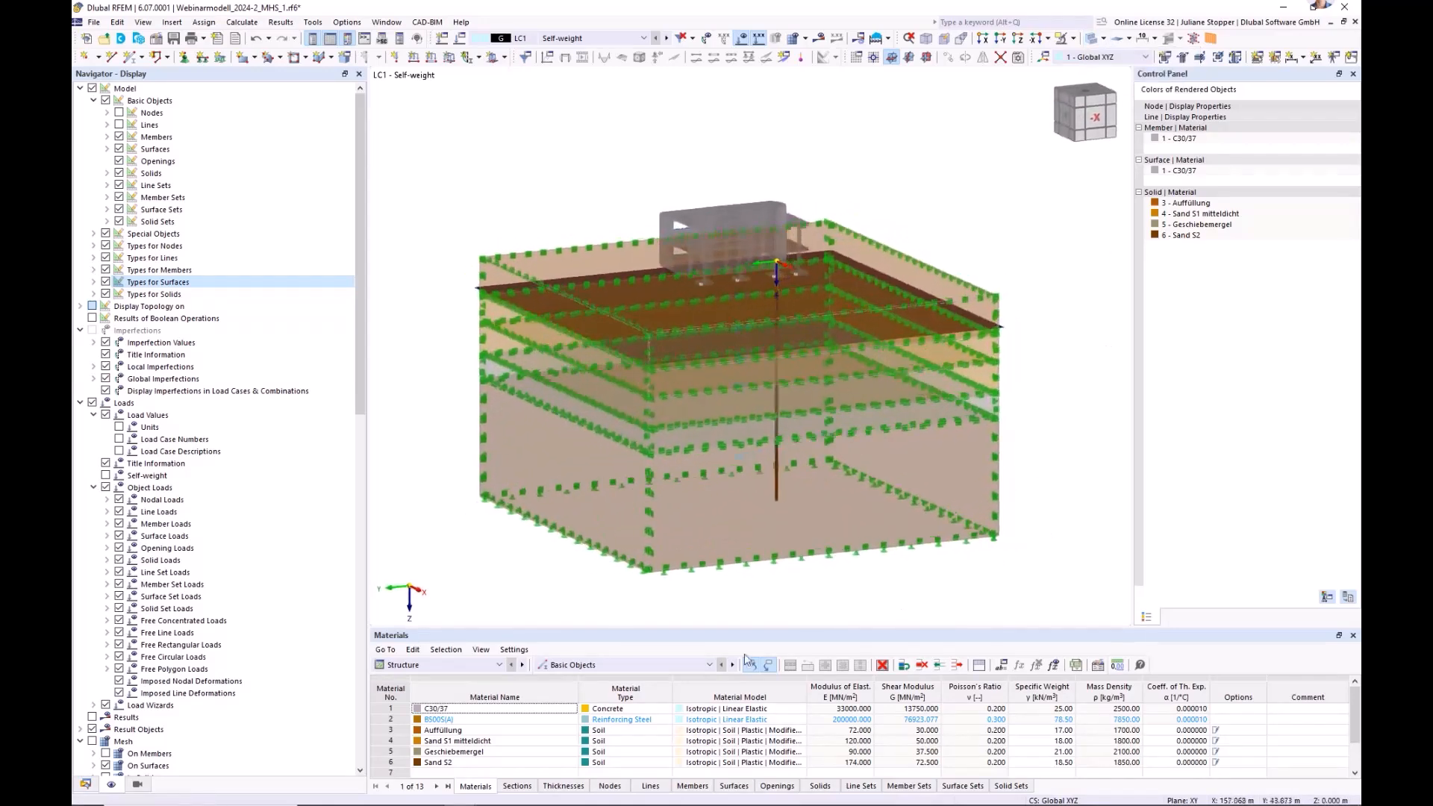
- Examine the support conditions of surface supports 1 and 2 on the soil massif without changing them
click(86, 783)
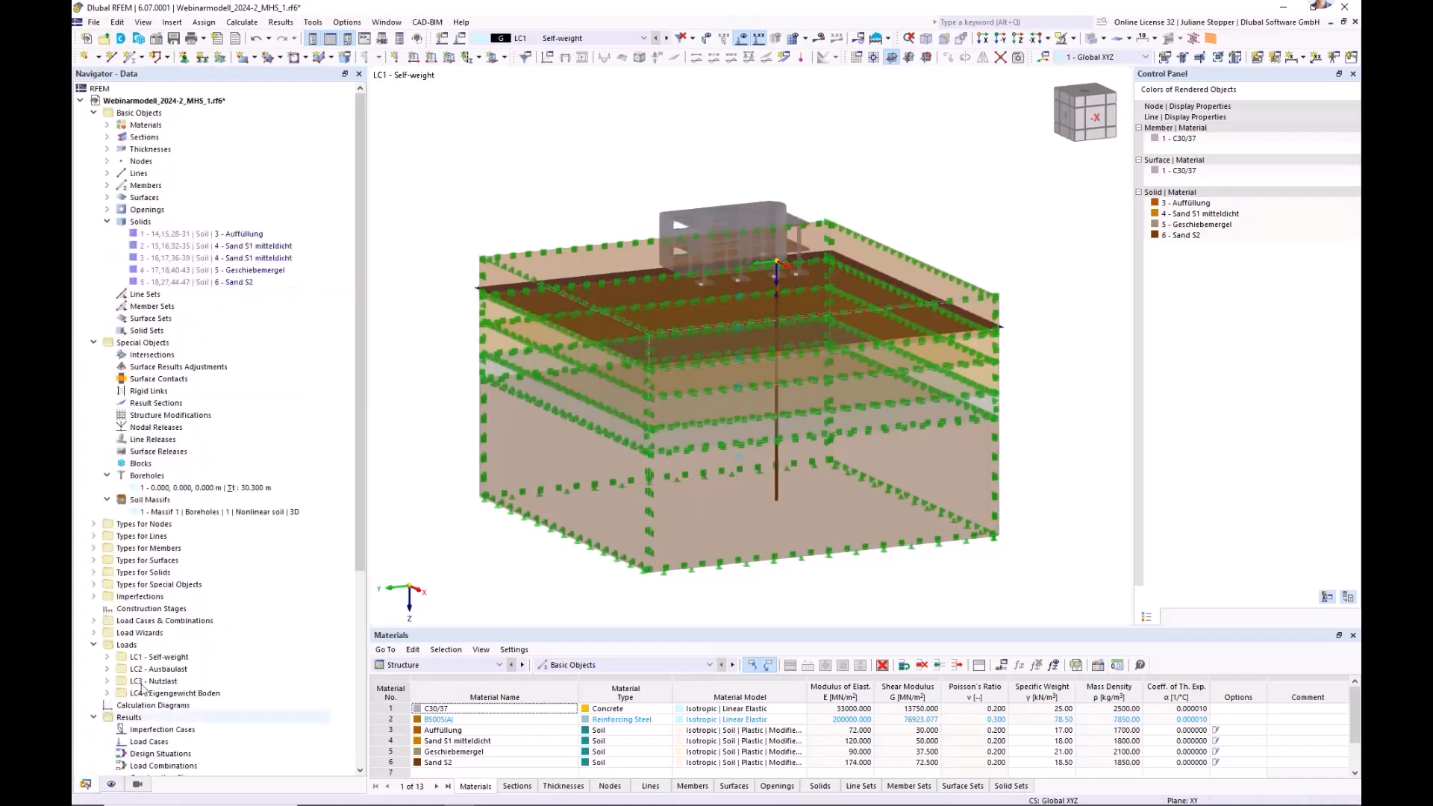
click(94, 560)
double_click(172, 573)
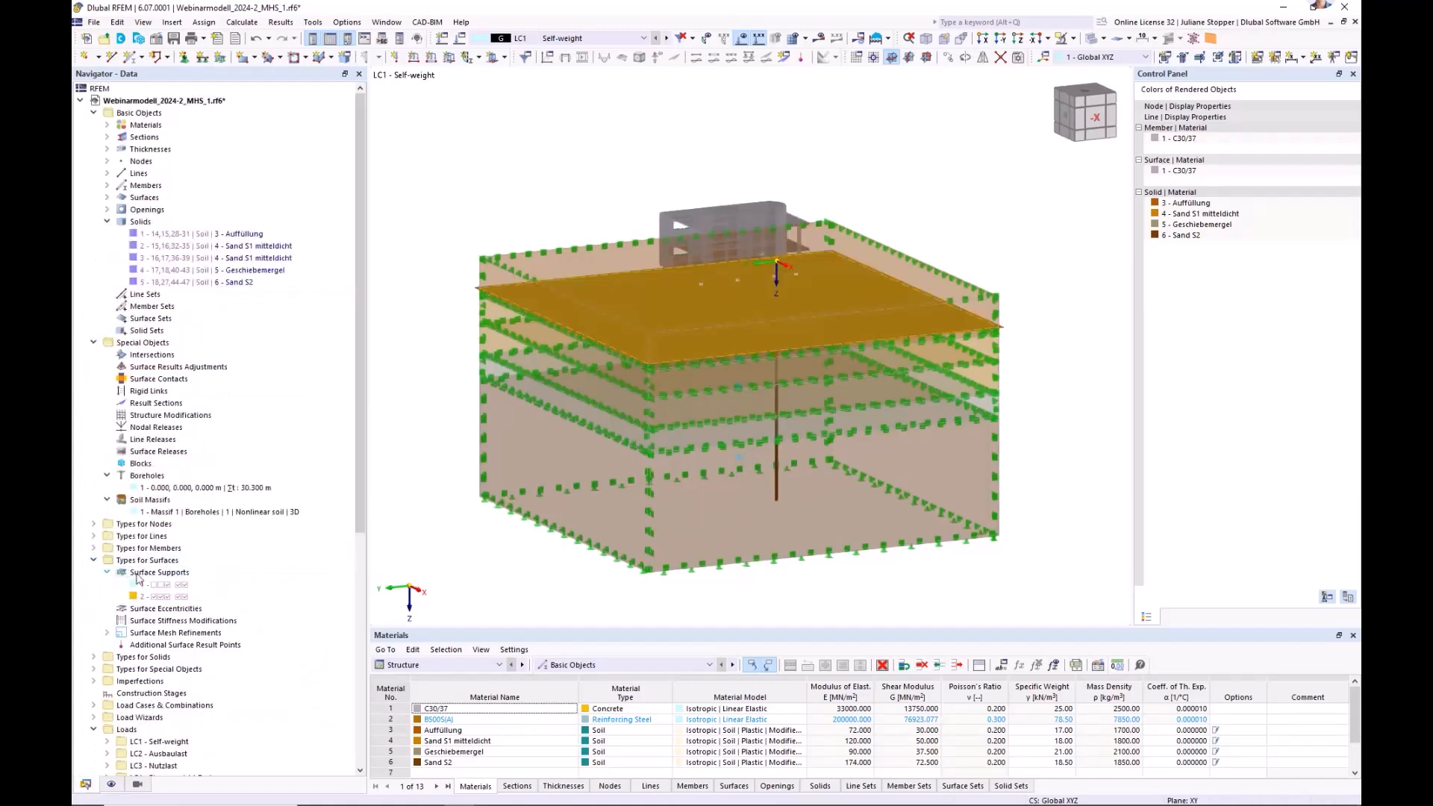
click(166, 587)
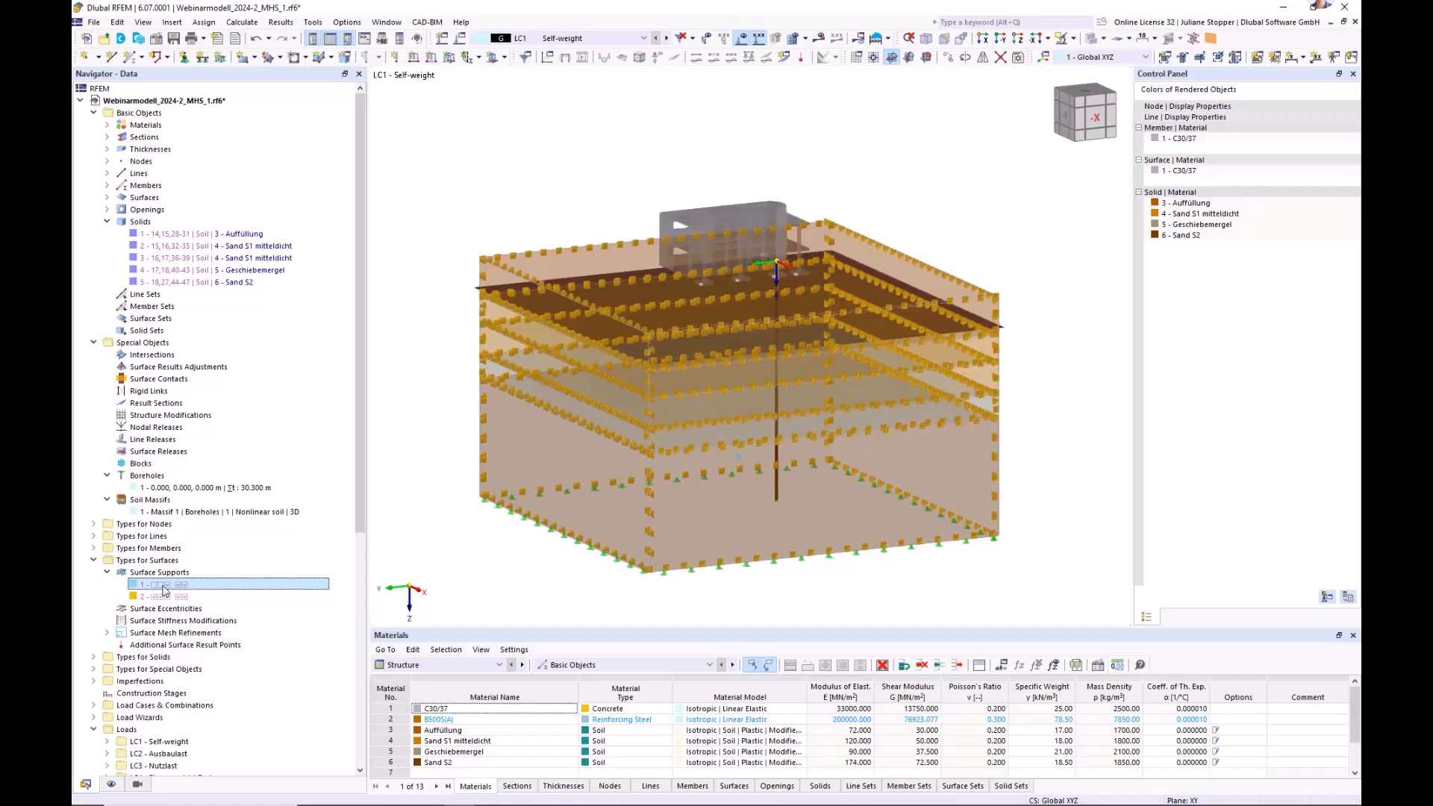
double_click(164, 586)
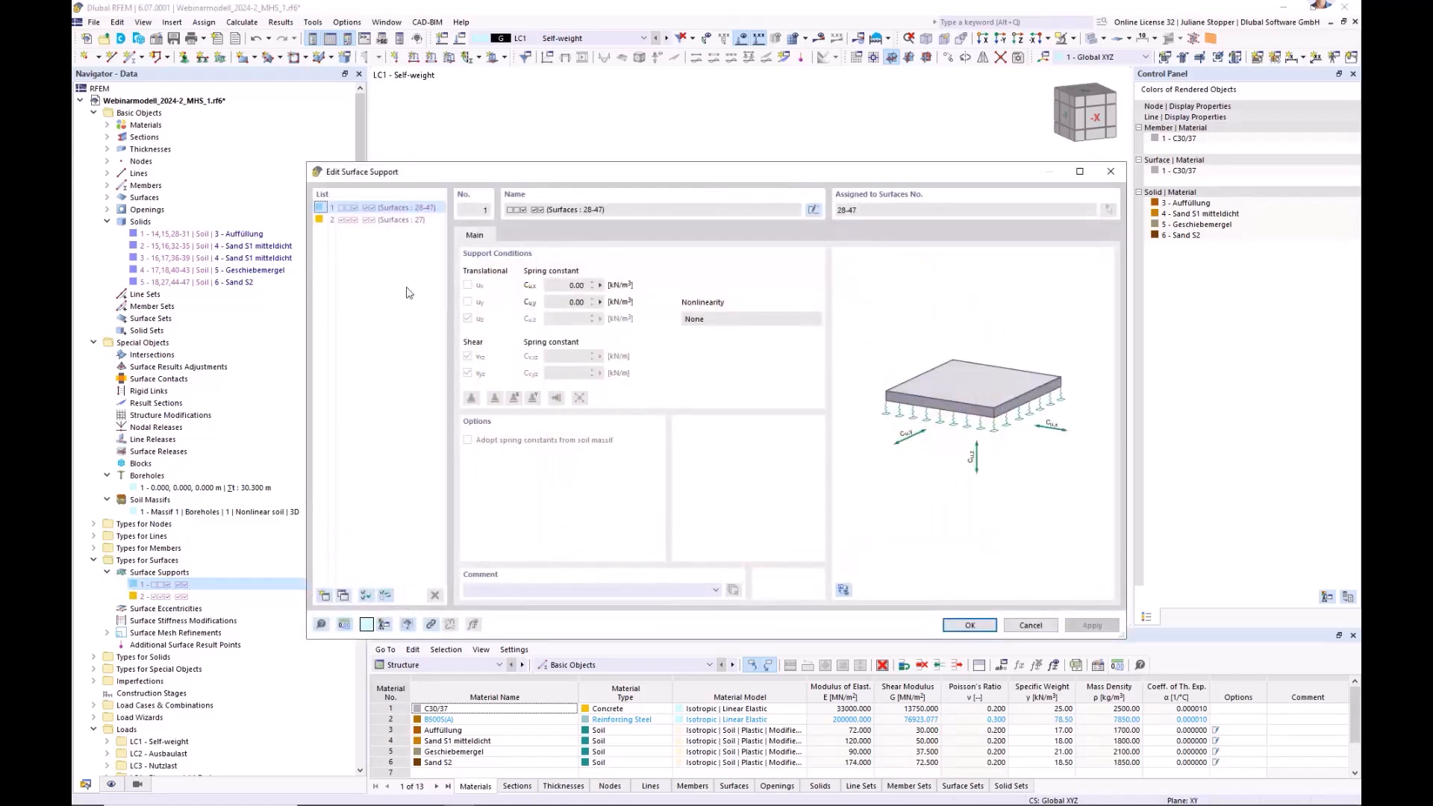
click(379, 220)
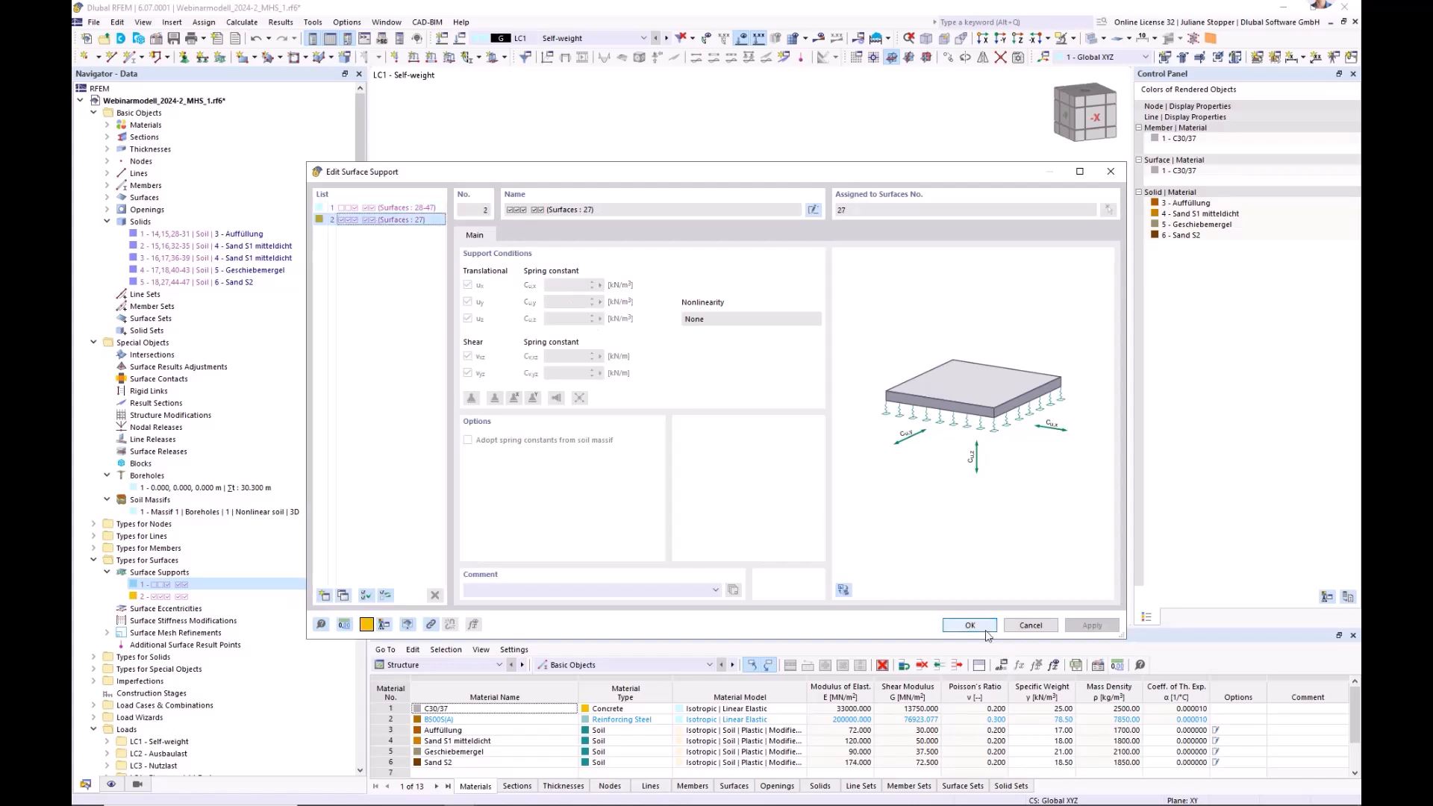
click(1022, 627)
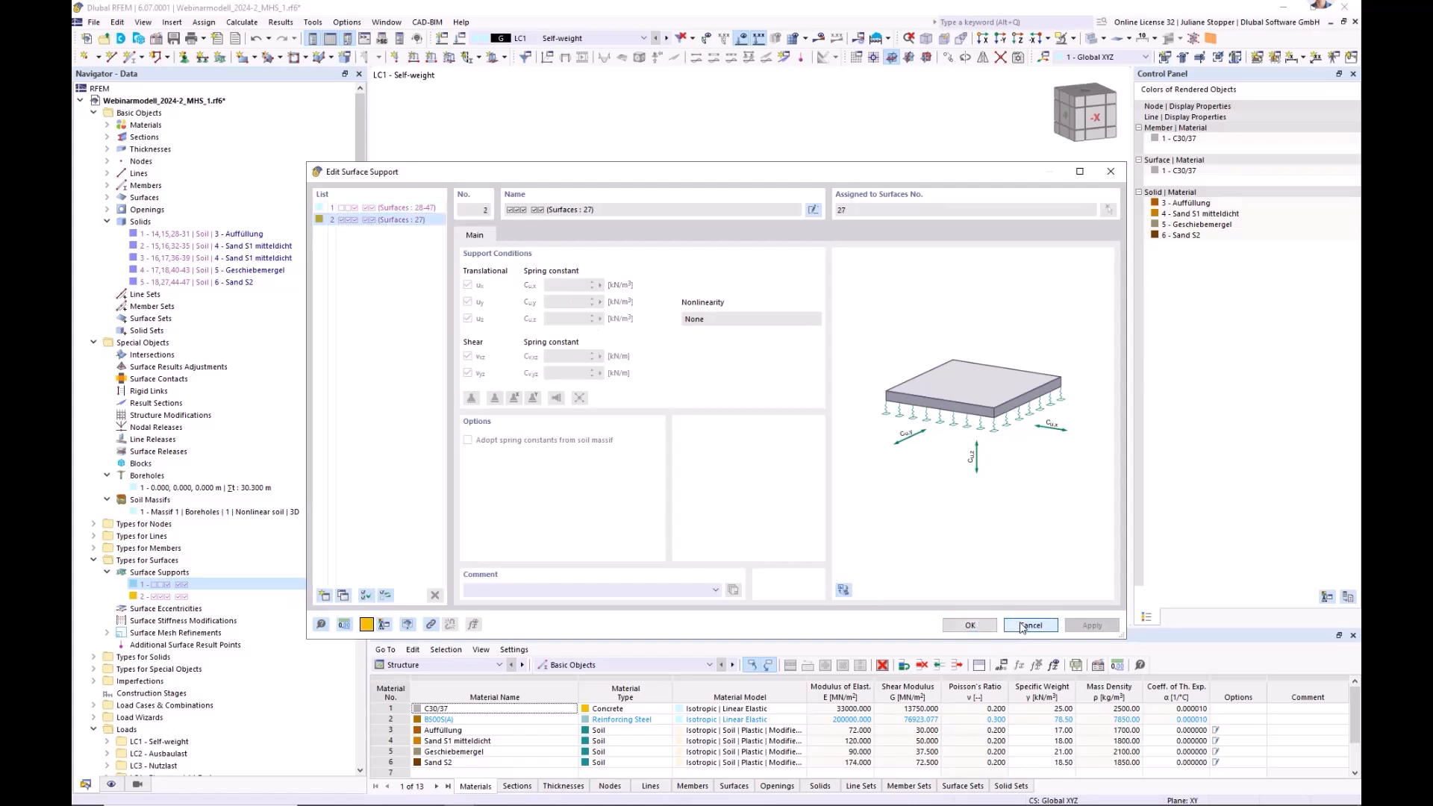
- Hide the types for surfaces and return the model to opaque solid rendering
click(96, 561)
click(111, 783)
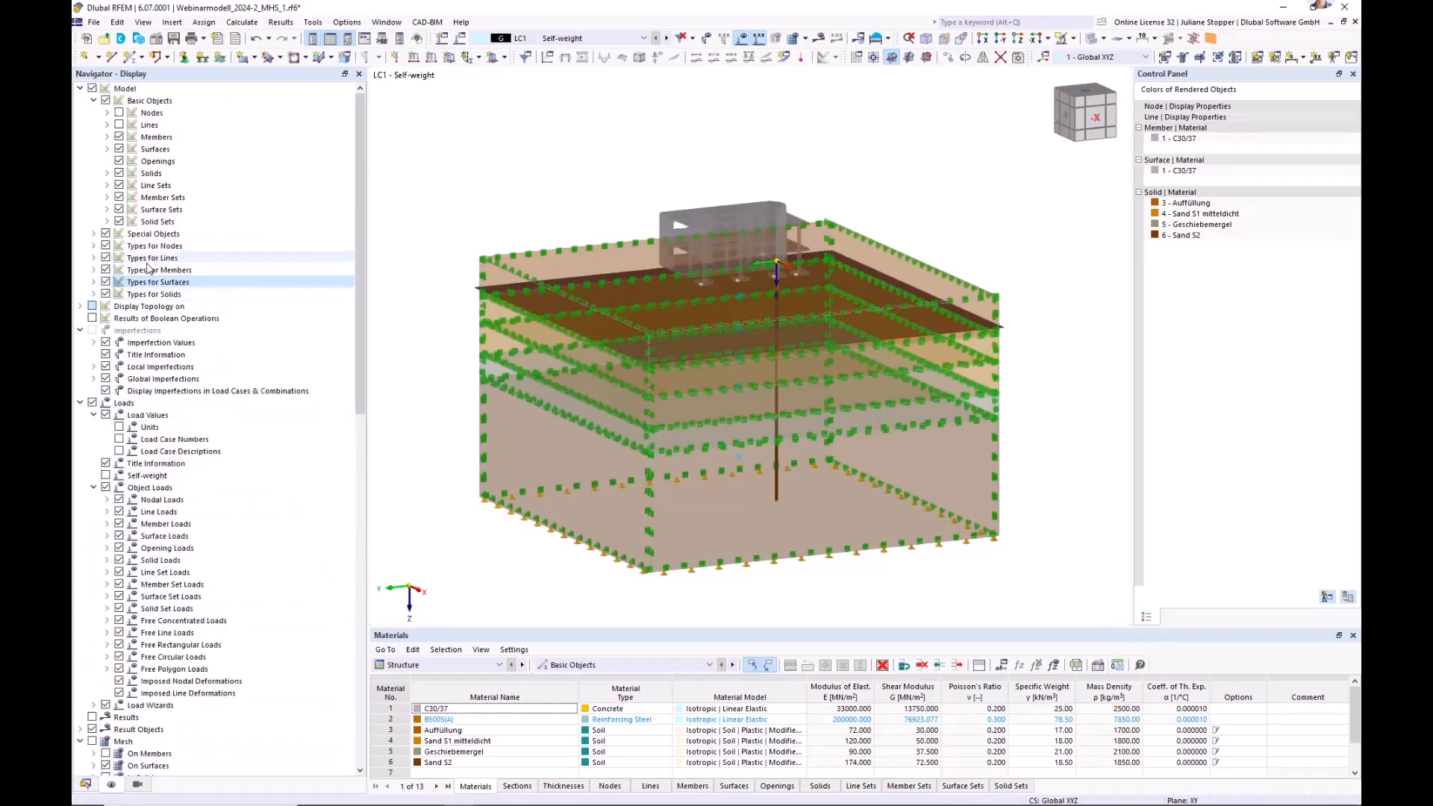
click(105, 282)
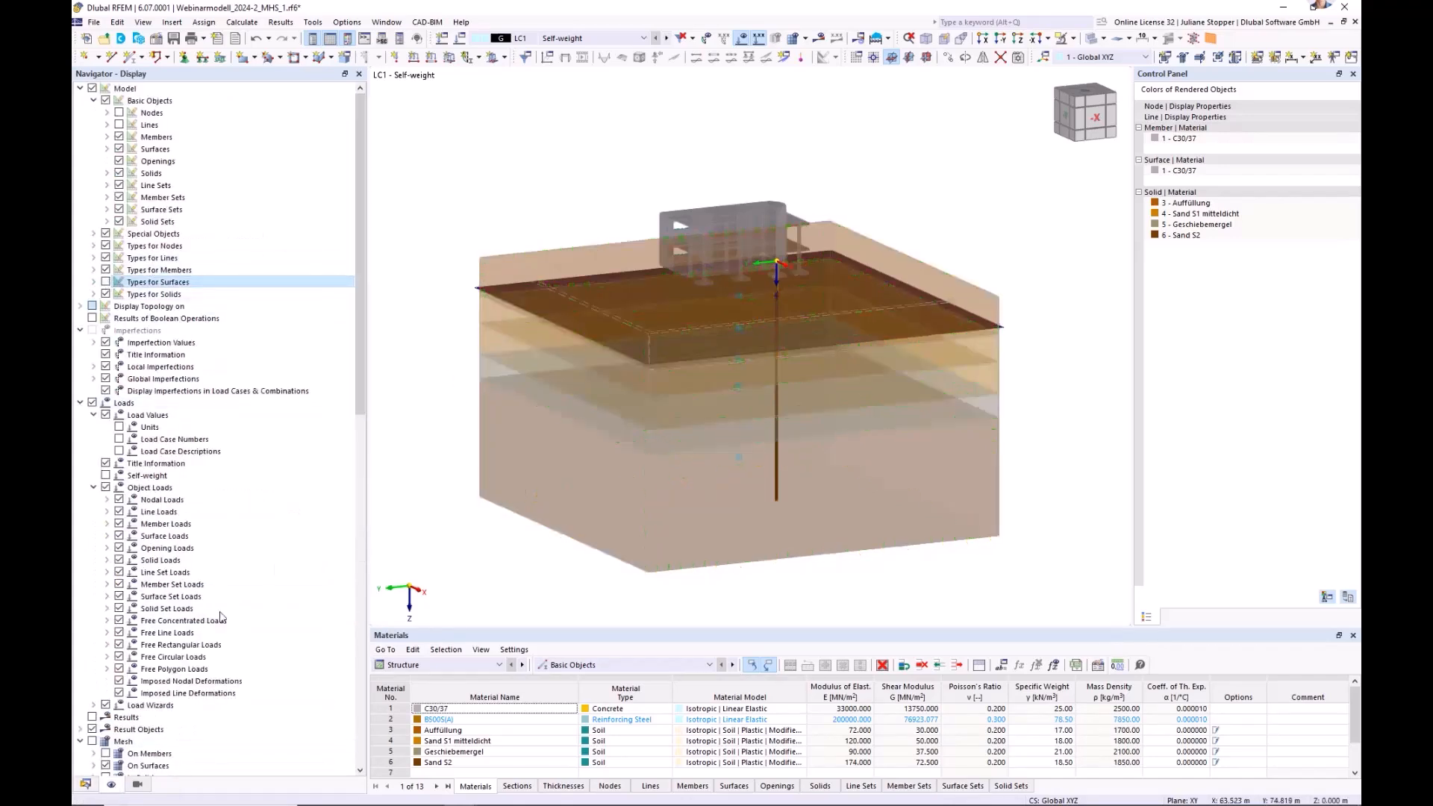
click(85, 784)
click(1092, 38)
click(1091, 38)
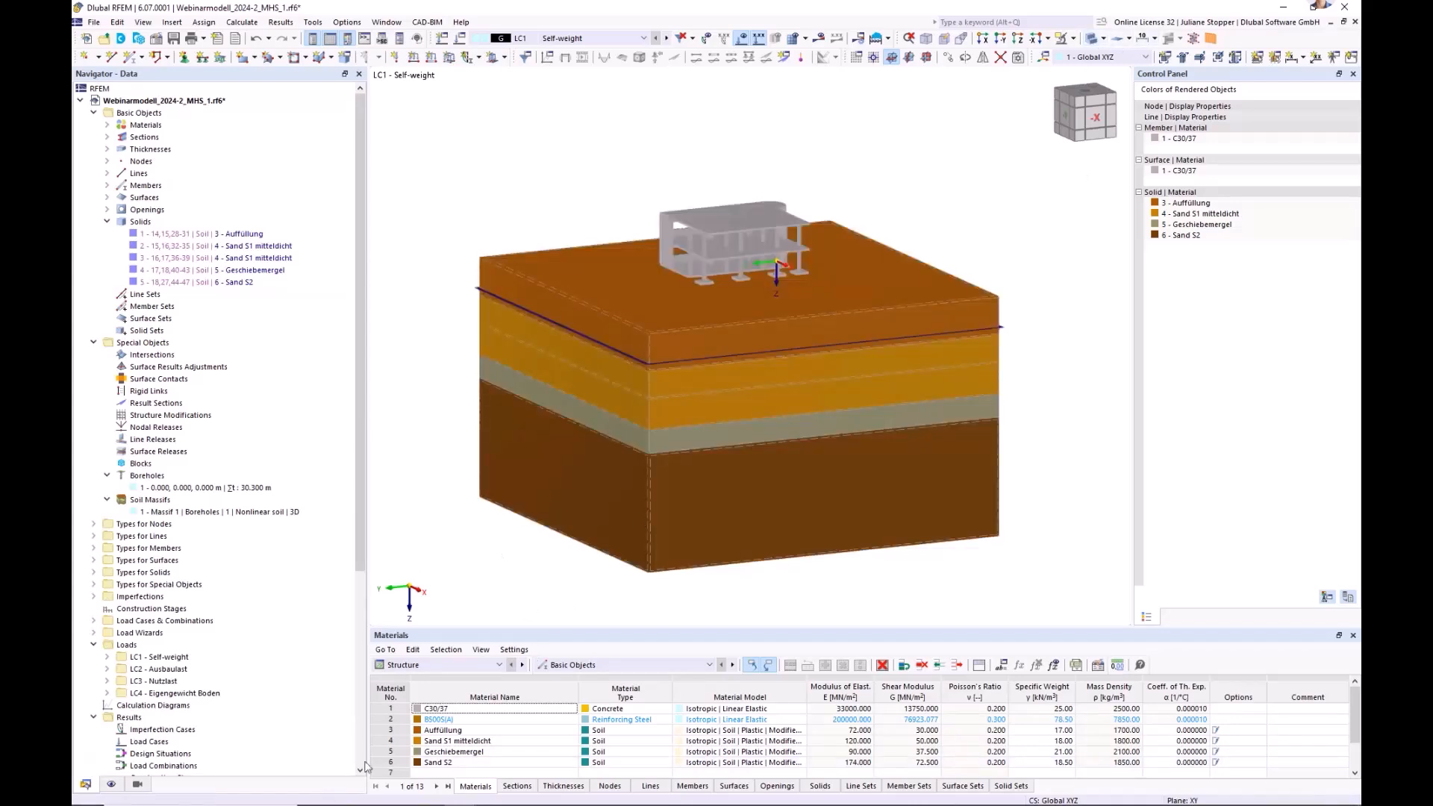
click(93, 343)
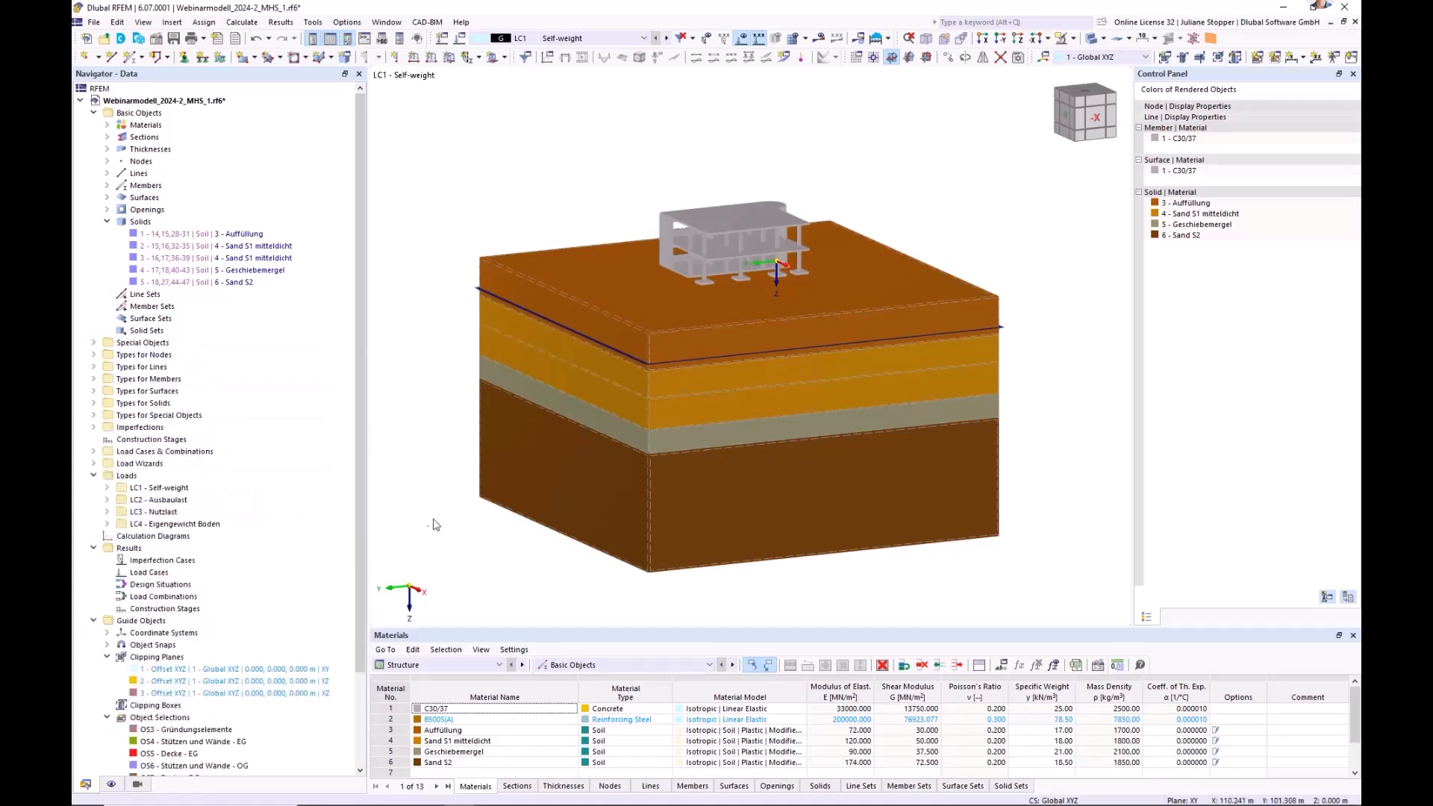
ctrl+middle_drag(461, 534, 473, 536)
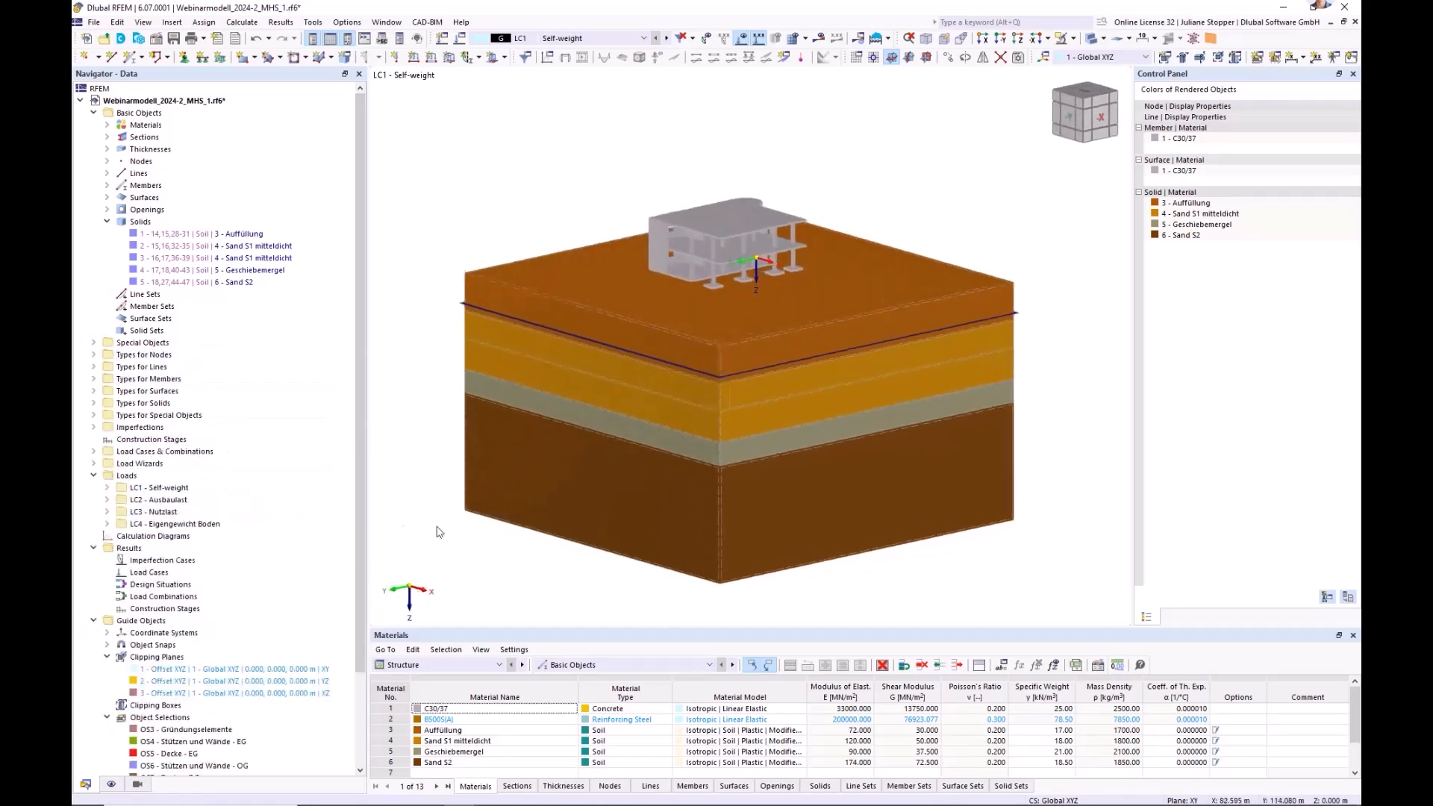
click(93, 476)
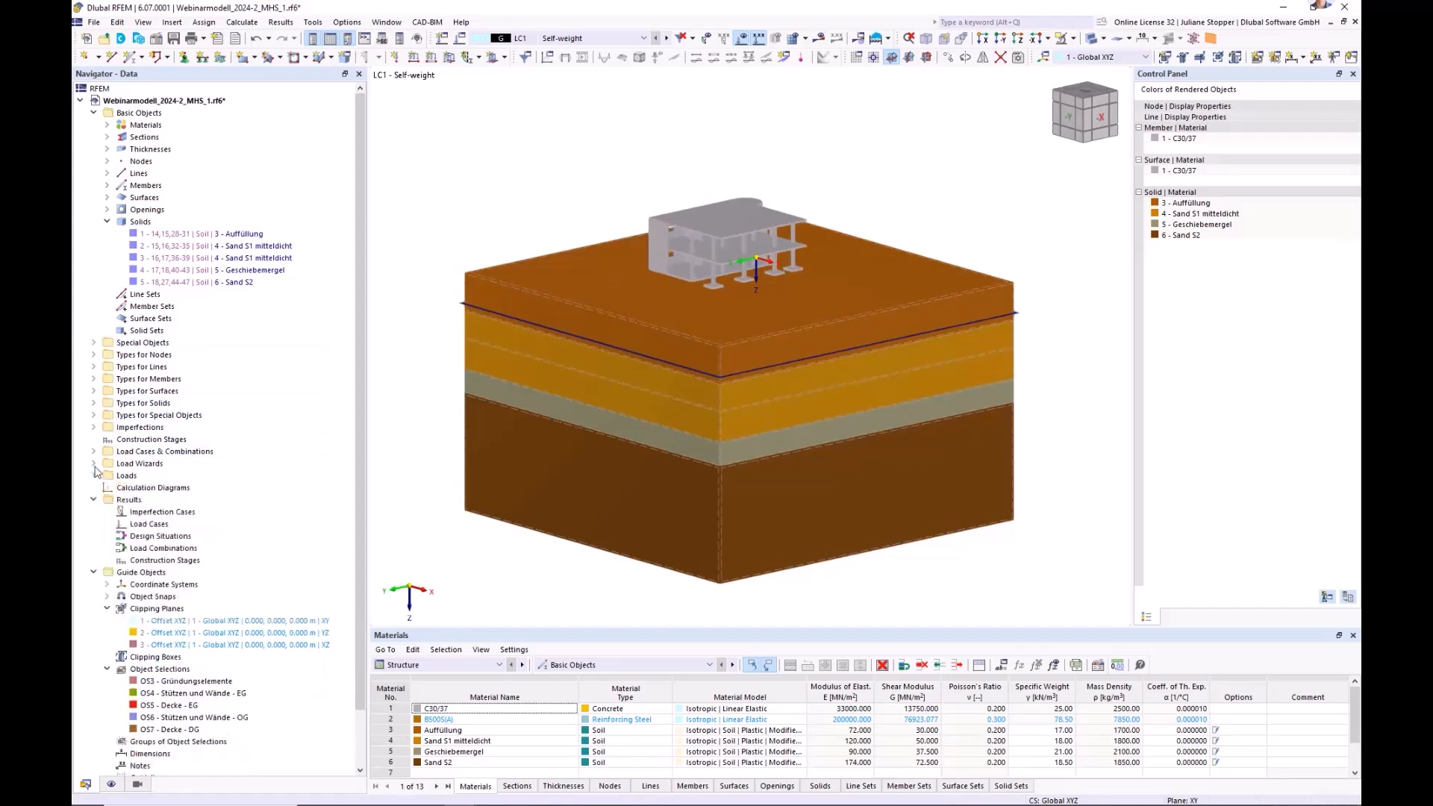
- Create a new surface contact and assign the building's base slab surfaces 1 and 19 as group 1
click(93, 343)
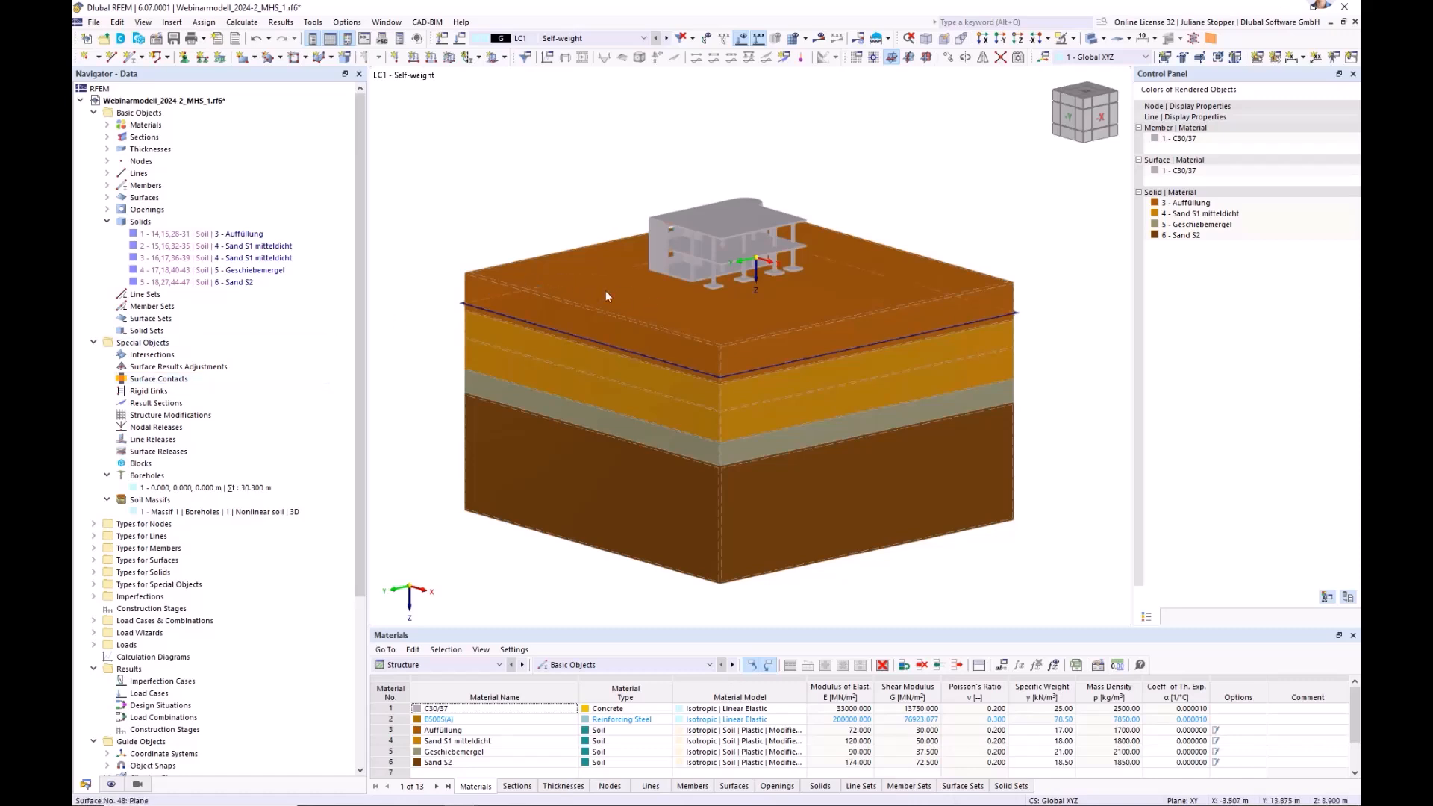
right_click(152, 379)
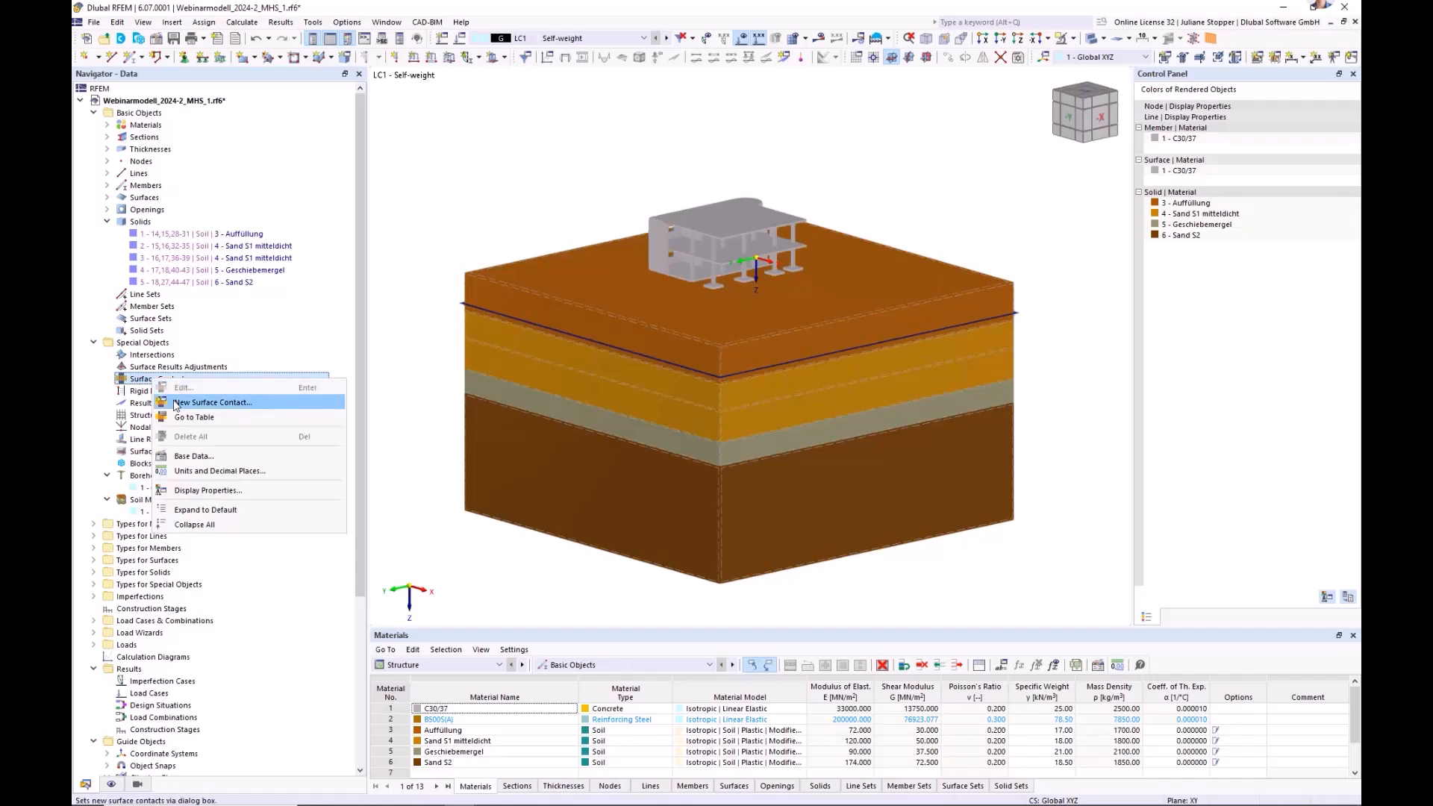
click(176, 404)
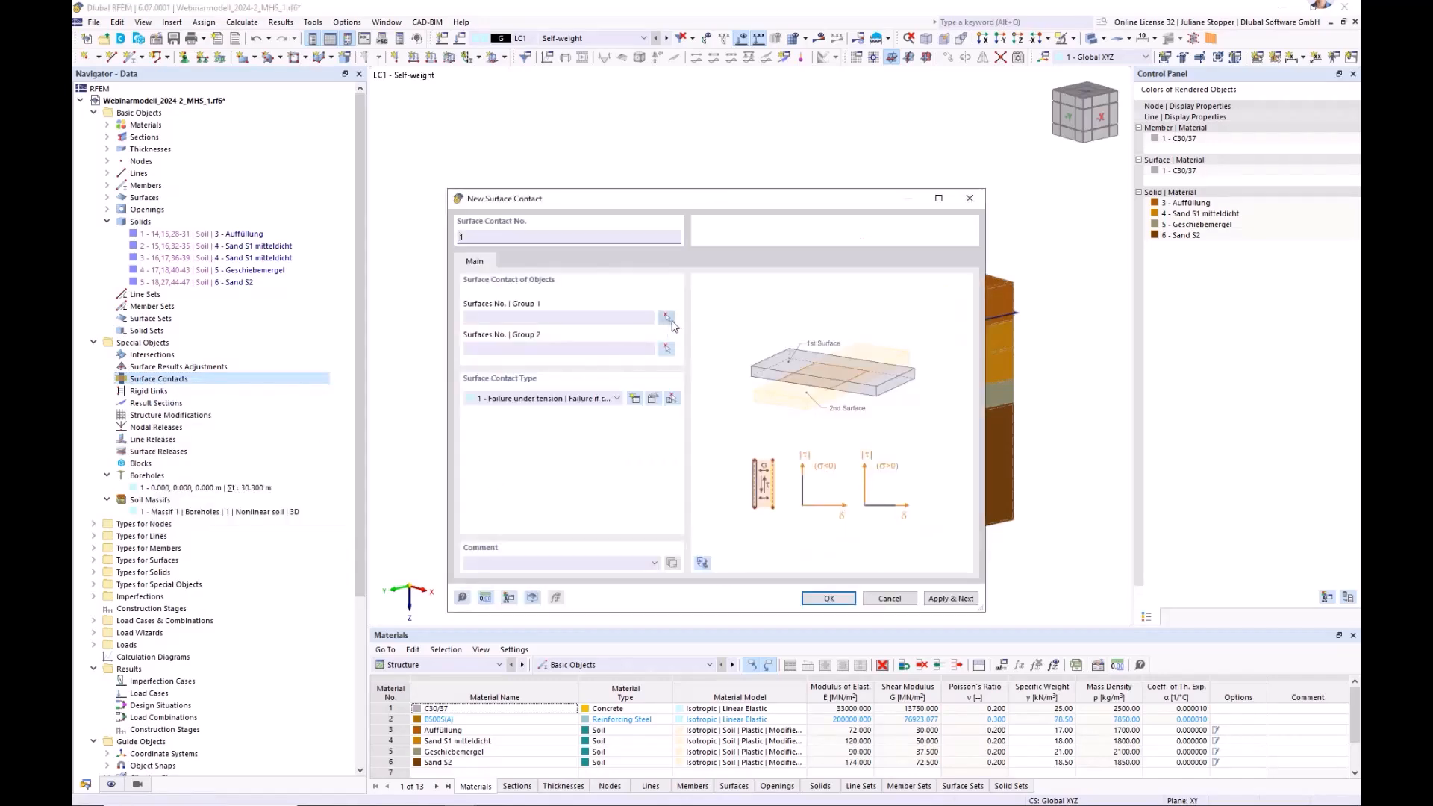
click(667, 318)
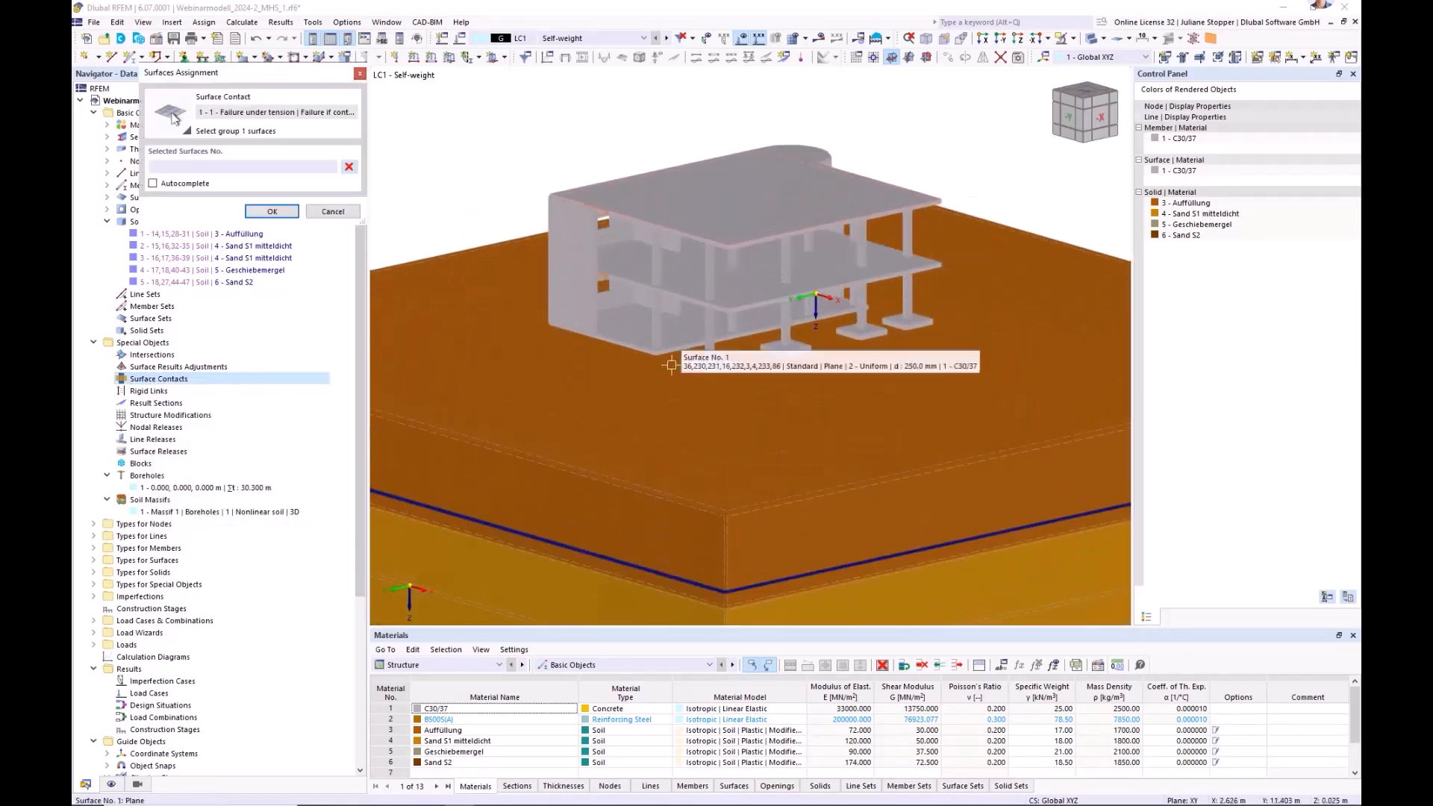
ctrl+middle_drag(669, 366, 692, 354)
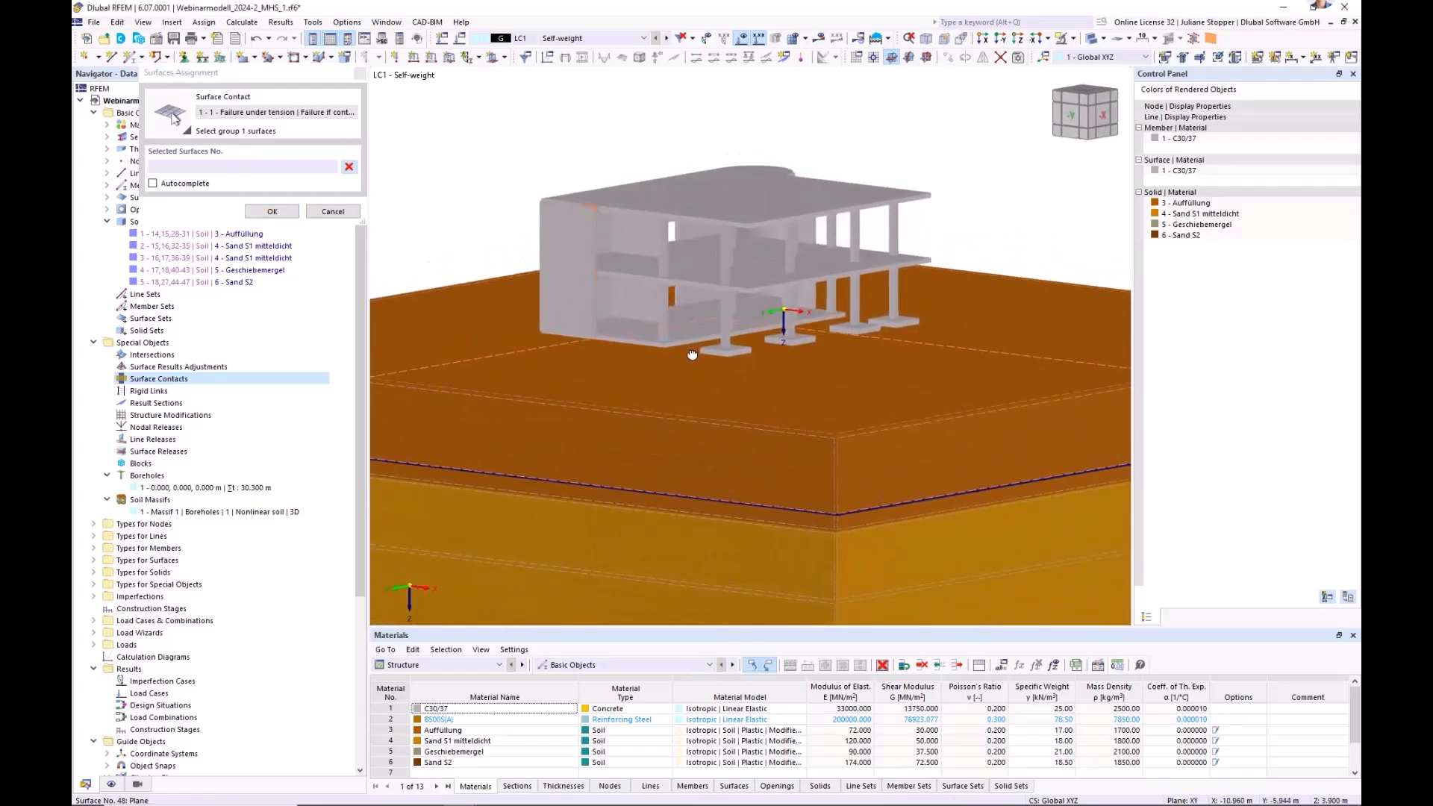
click(691, 331)
scroll(780, 294, up, 5)
click(766, 308)
scroll(770, 308, down, 2)
click(271, 211)
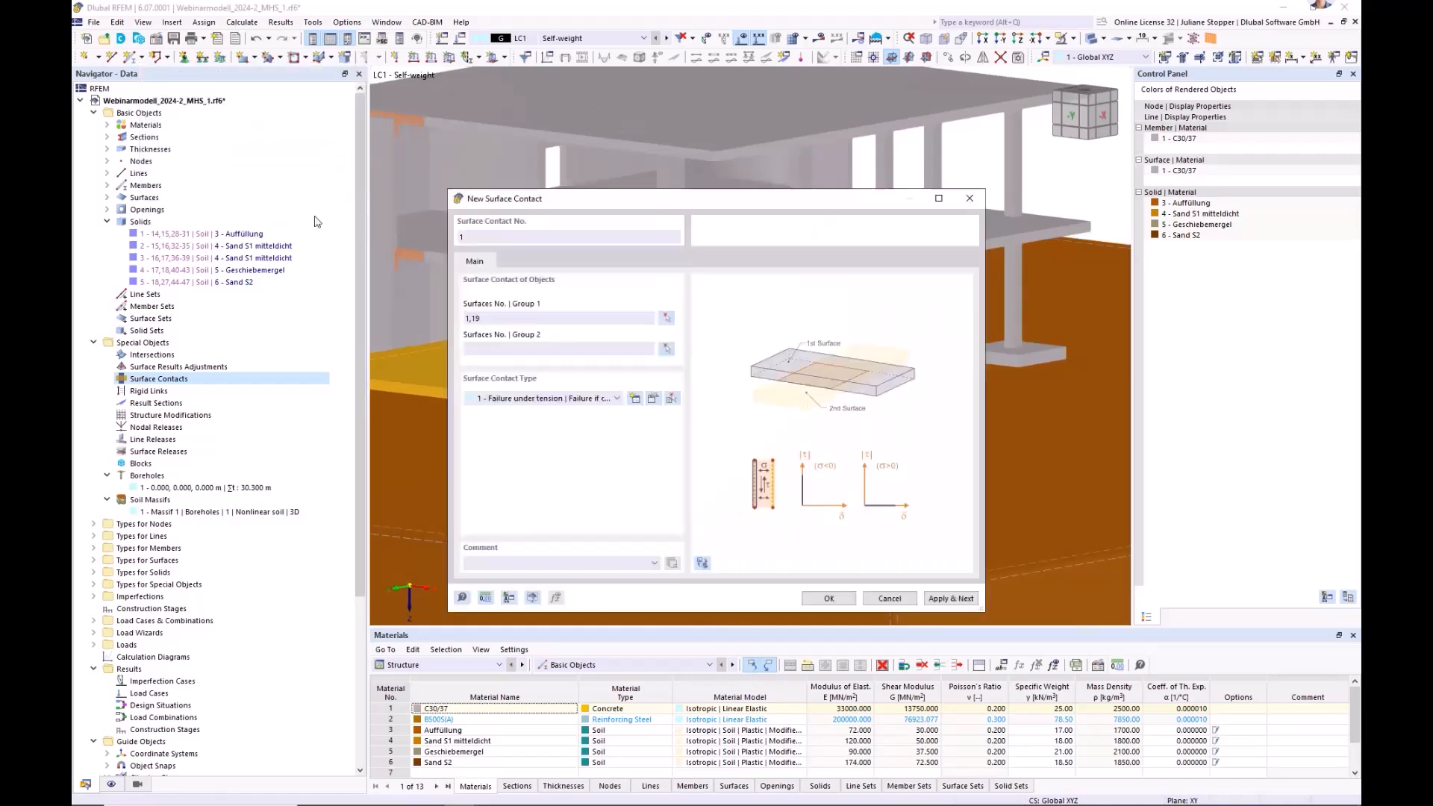
- Assign the soil massif's top surface 14 as group 2 of the surface contact
click(667, 349)
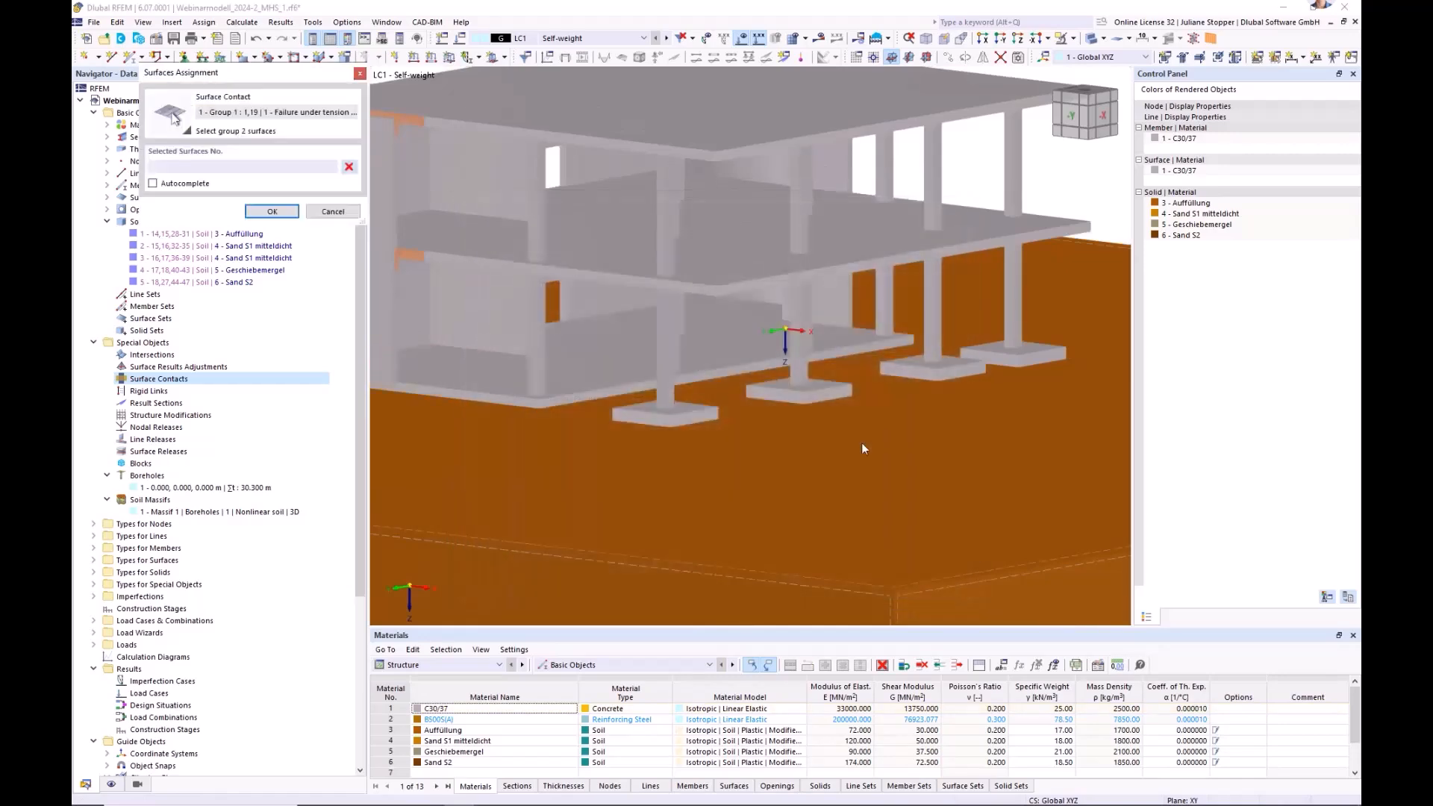
click(834, 577)
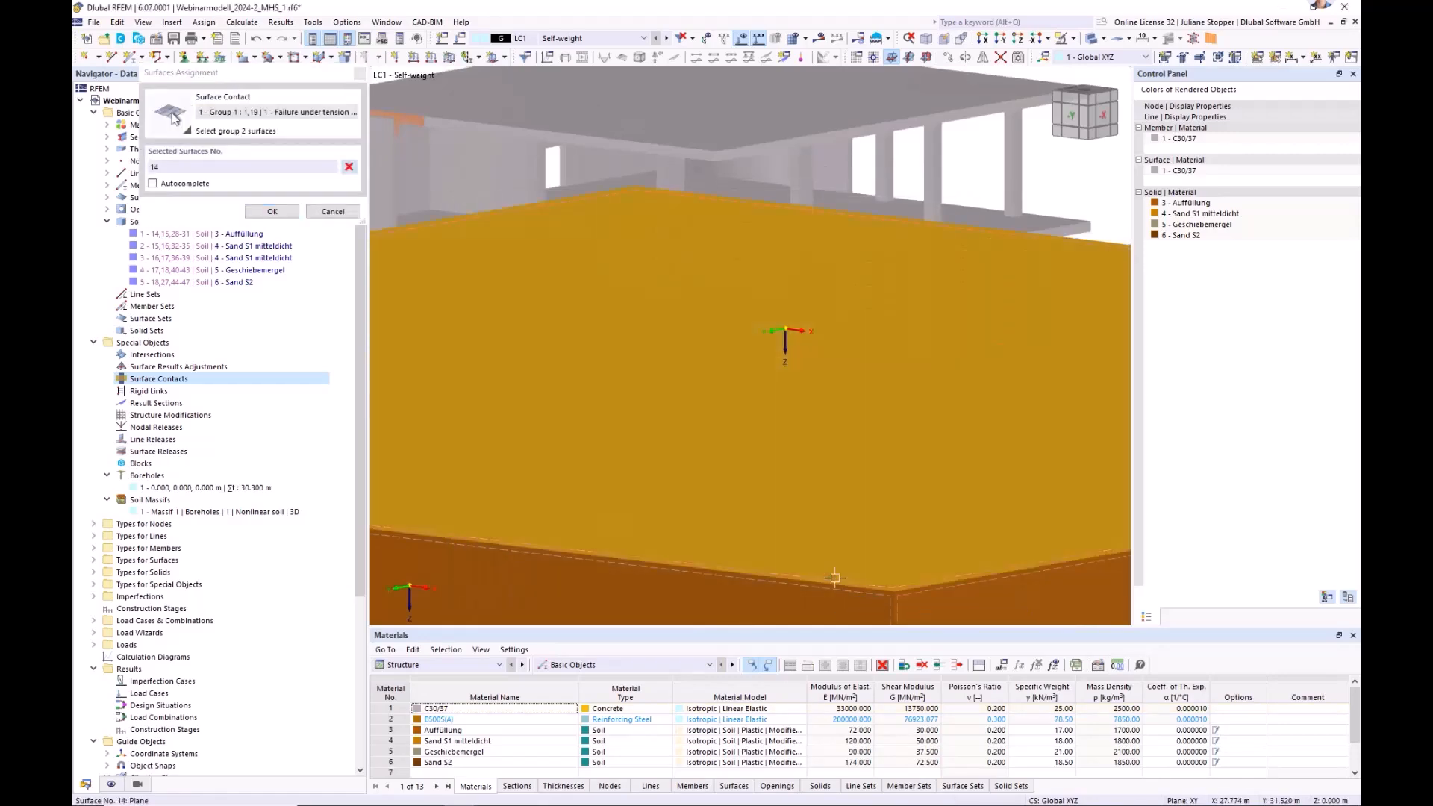
click(271, 212)
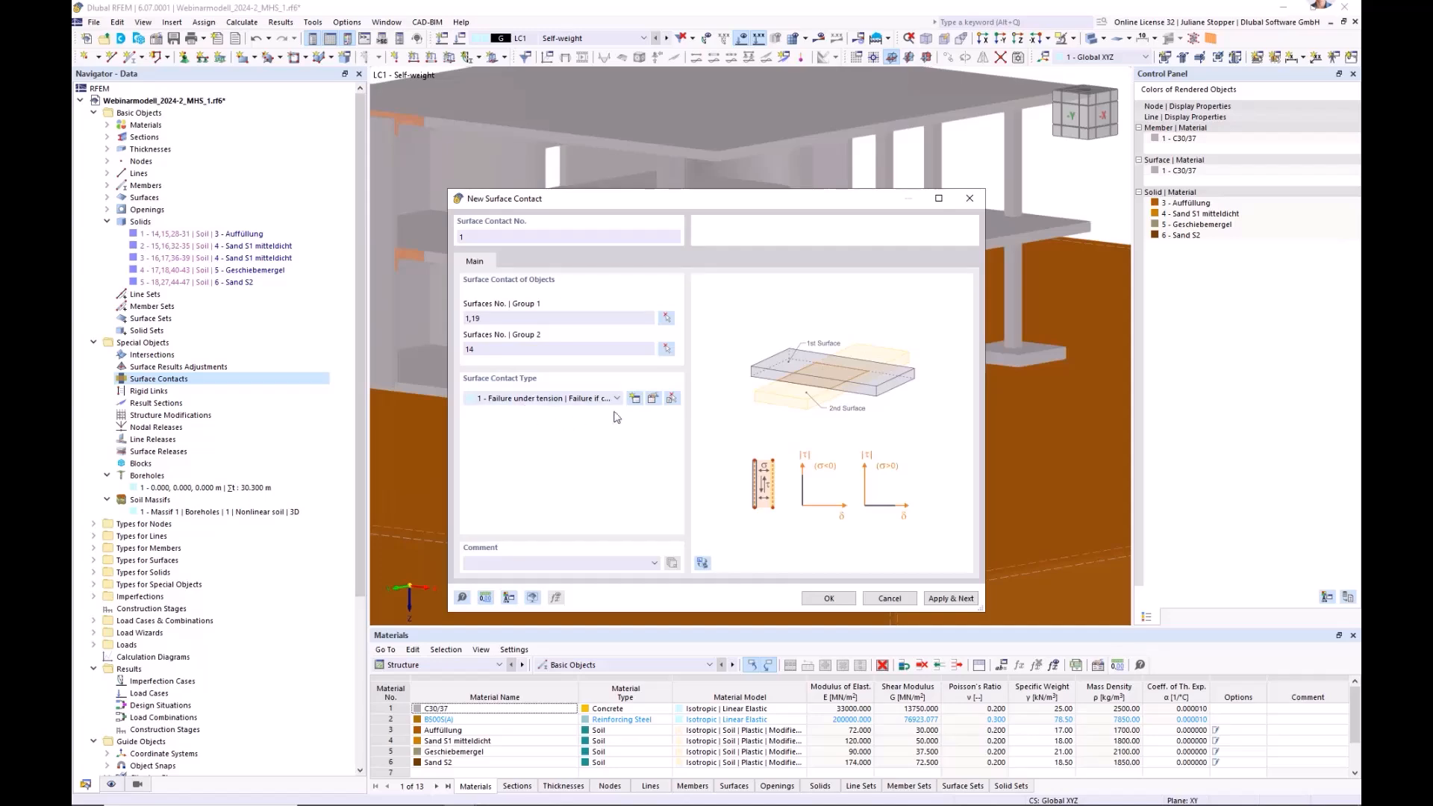
- Review the contact type with failure under tension perpendicular to the surfaces, keep it, and save the surface contact
click(654, 399)
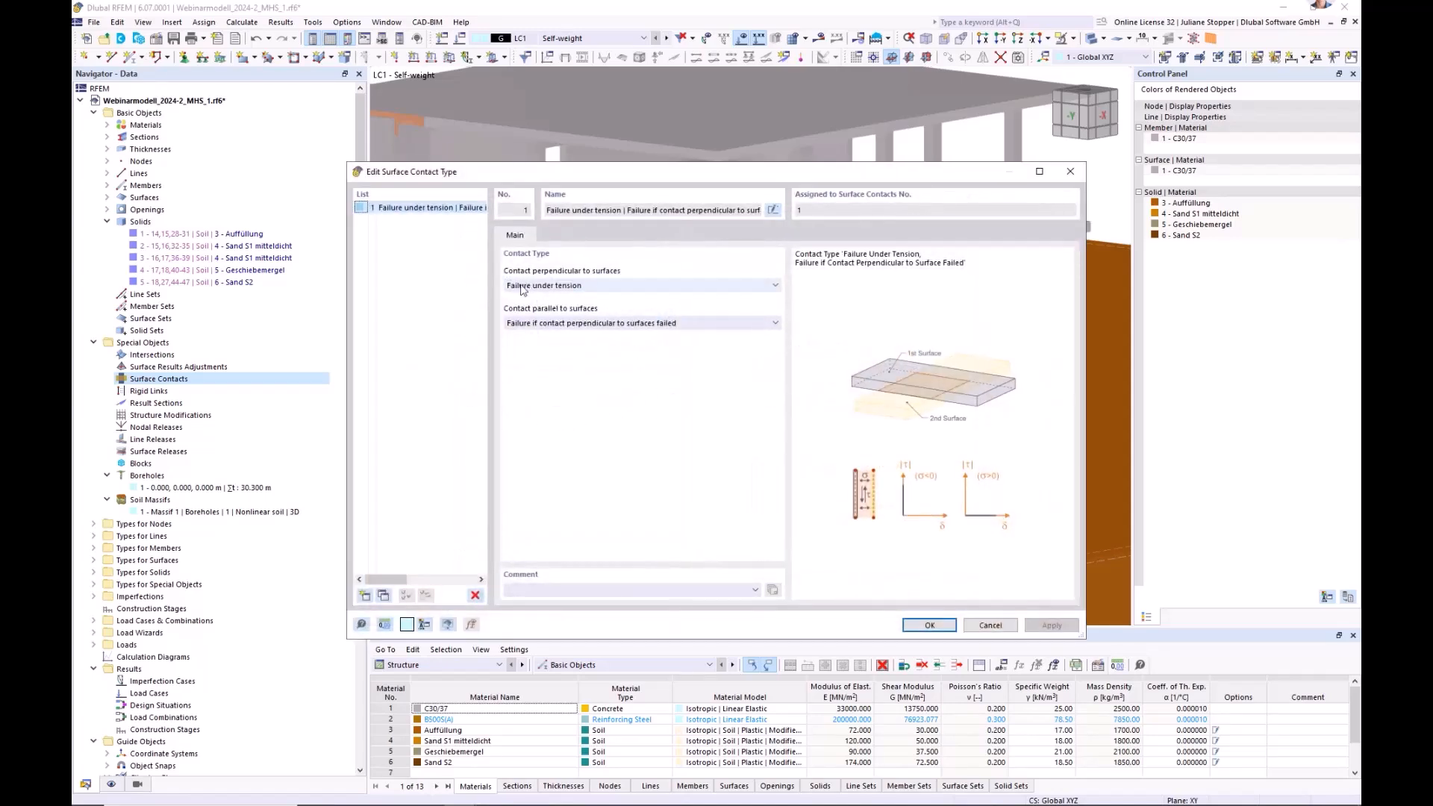
click(929, 625)
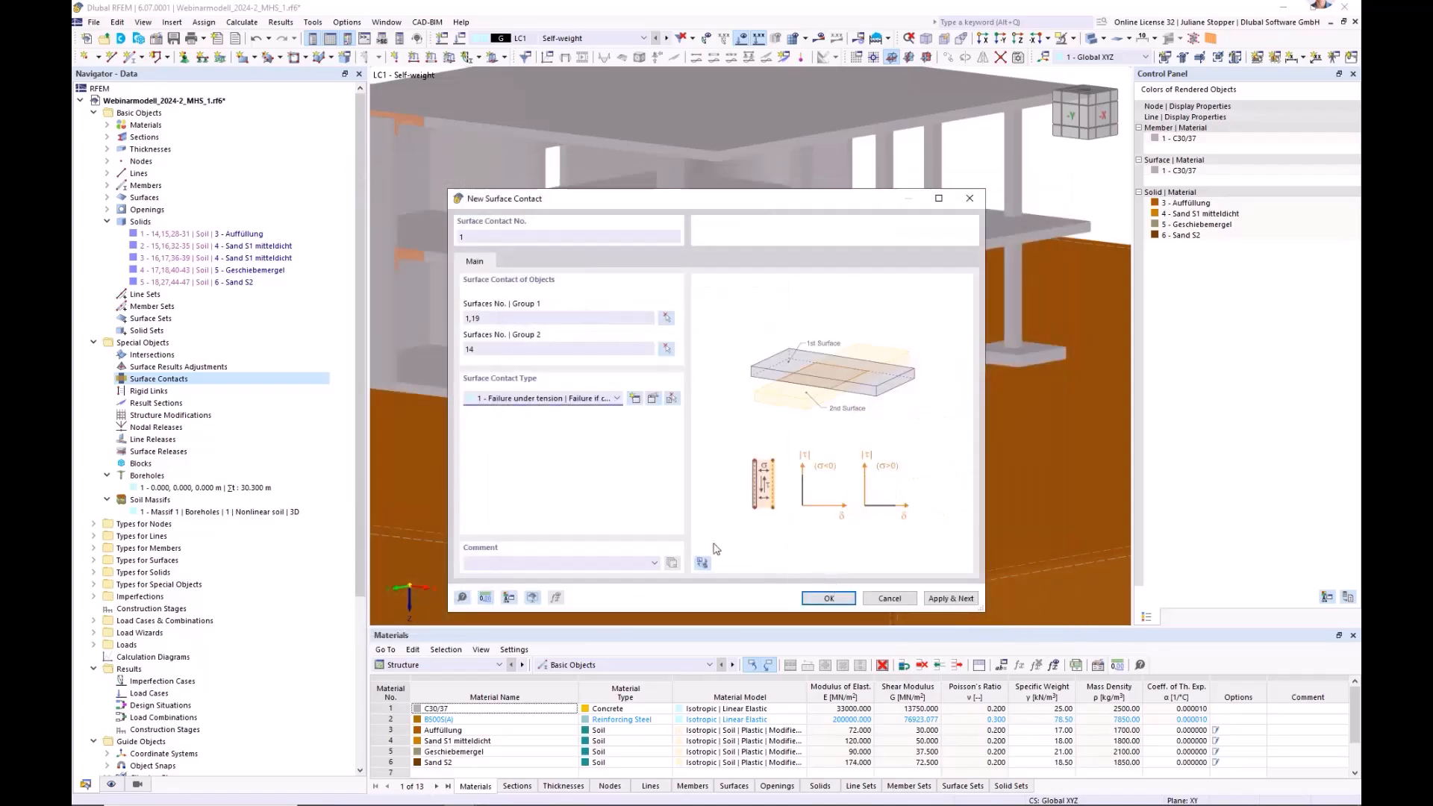
click(827, 599)
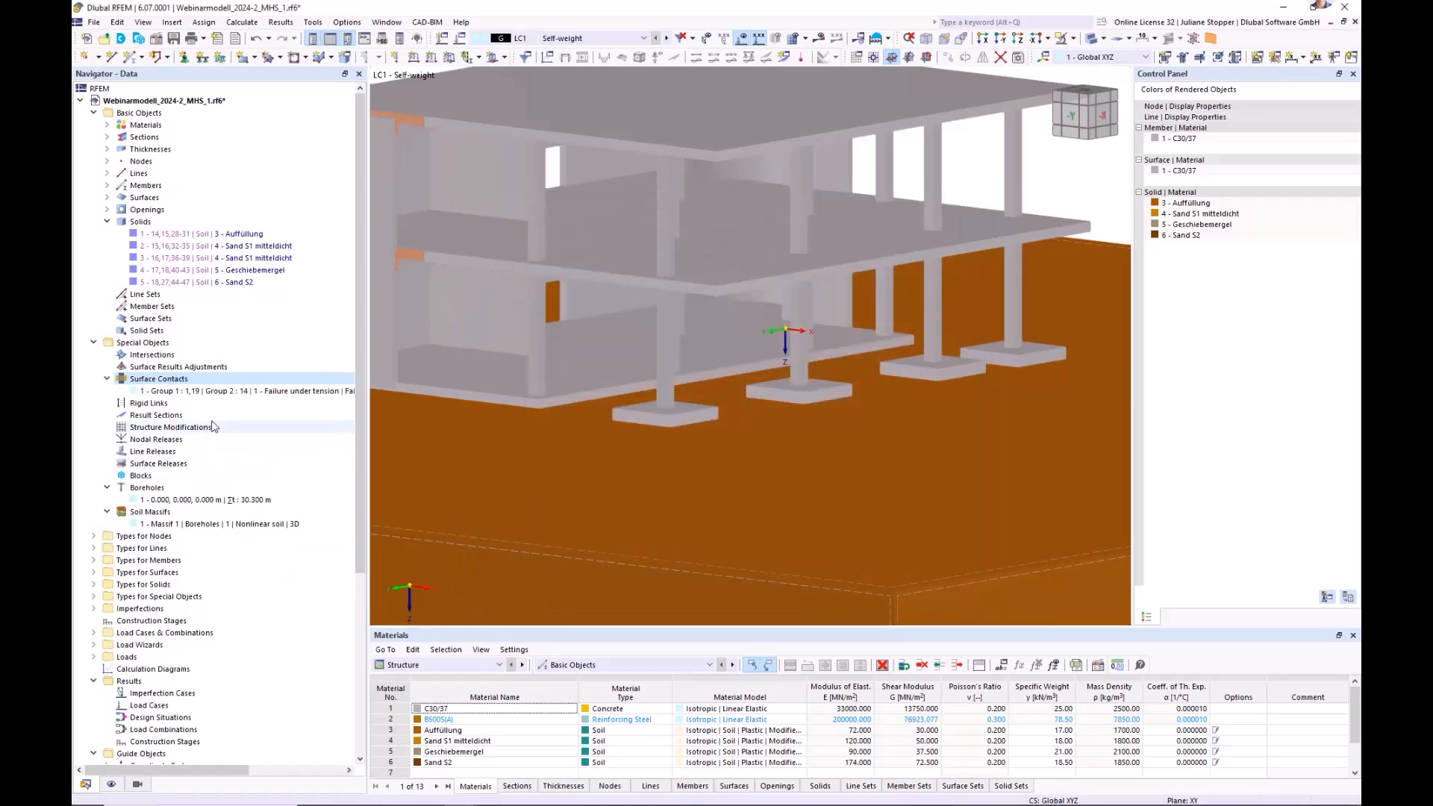
- Create a second surface contact and assign the four column footing surfaces 23-26 as group 1
scroll(236, 425, down, 2)
scroll(698, 433, down, 5)
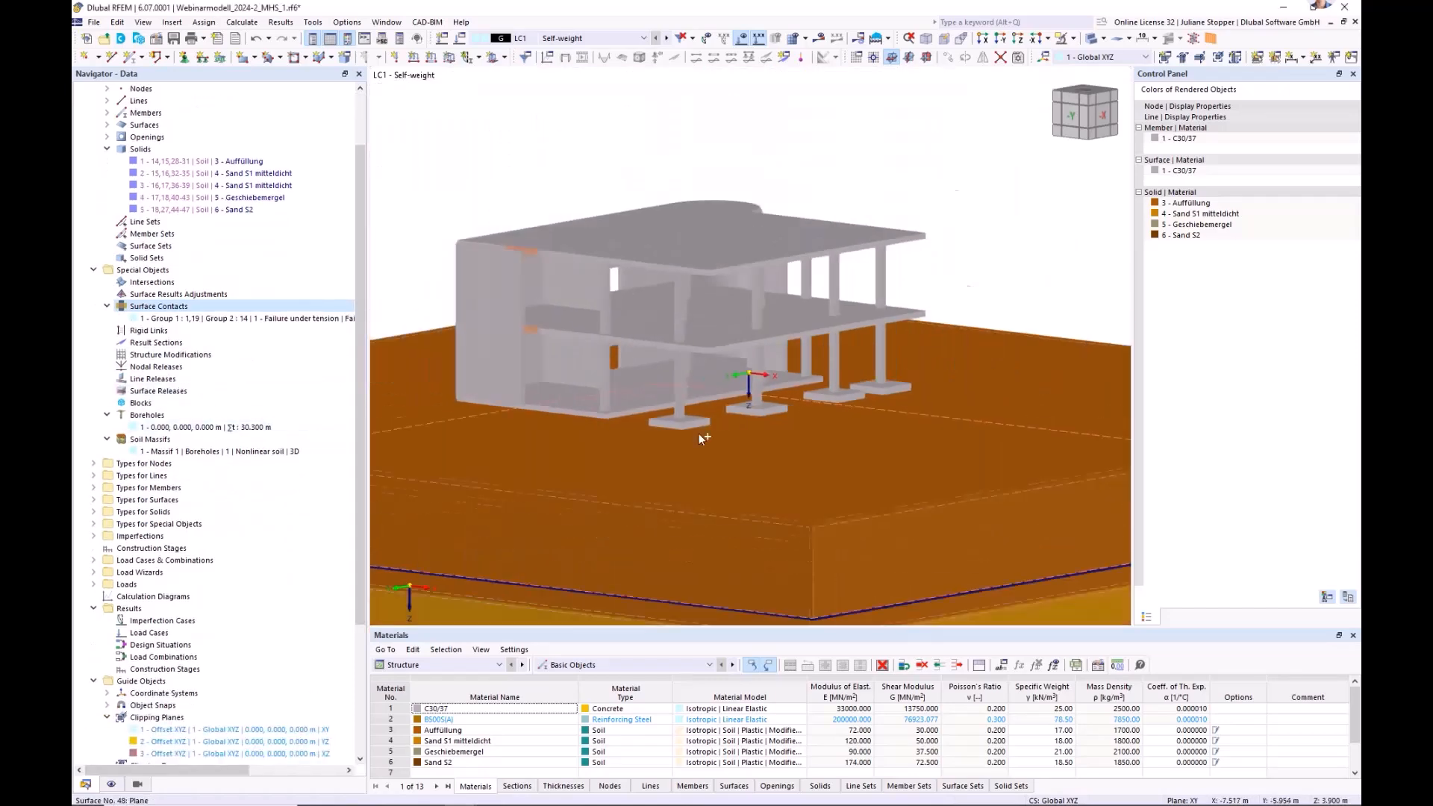
middle_drag(586, 445, 671, 348)
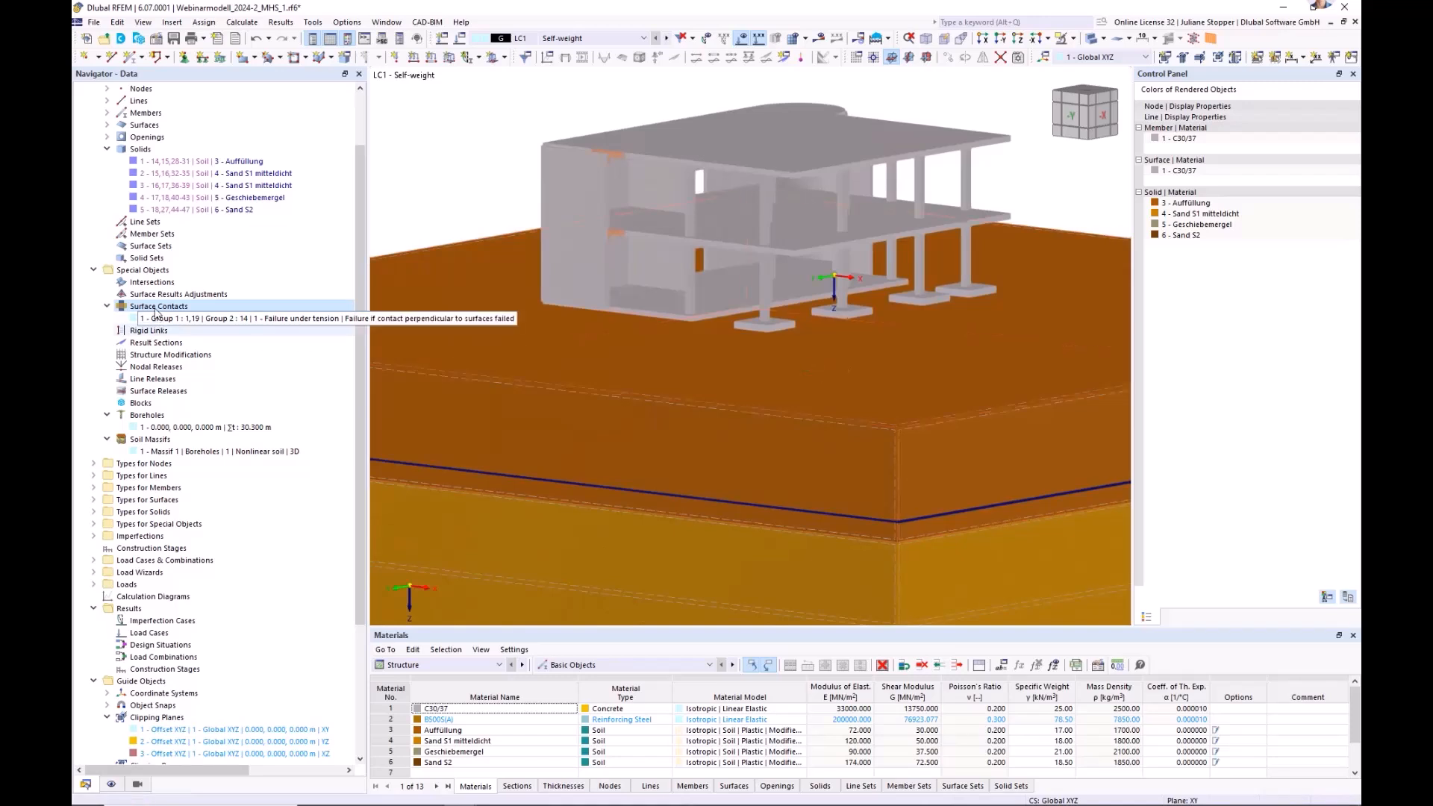
right_click(157, 310)
click(206, 331)
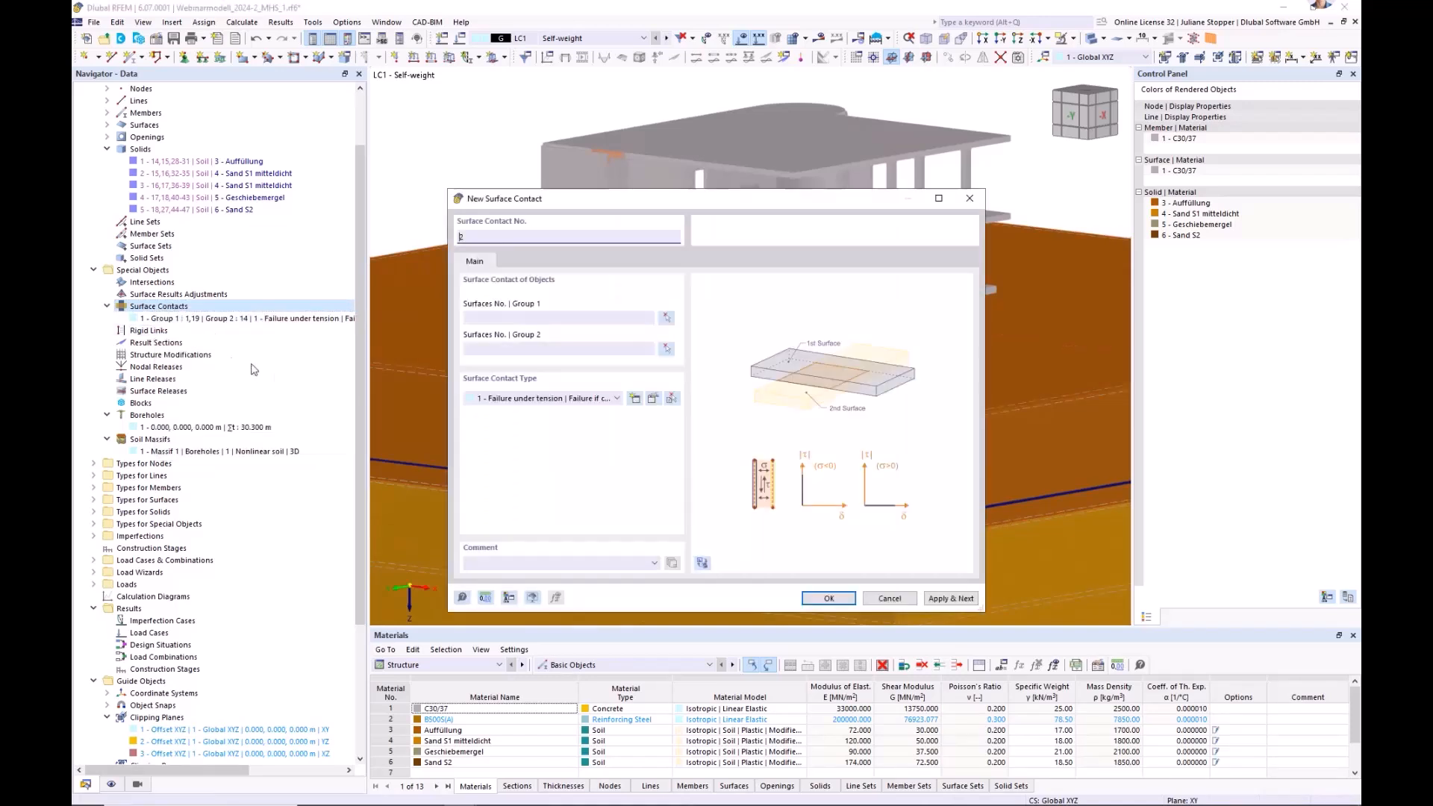
click(666, 317)
click(827, 314)
click(844, 314)
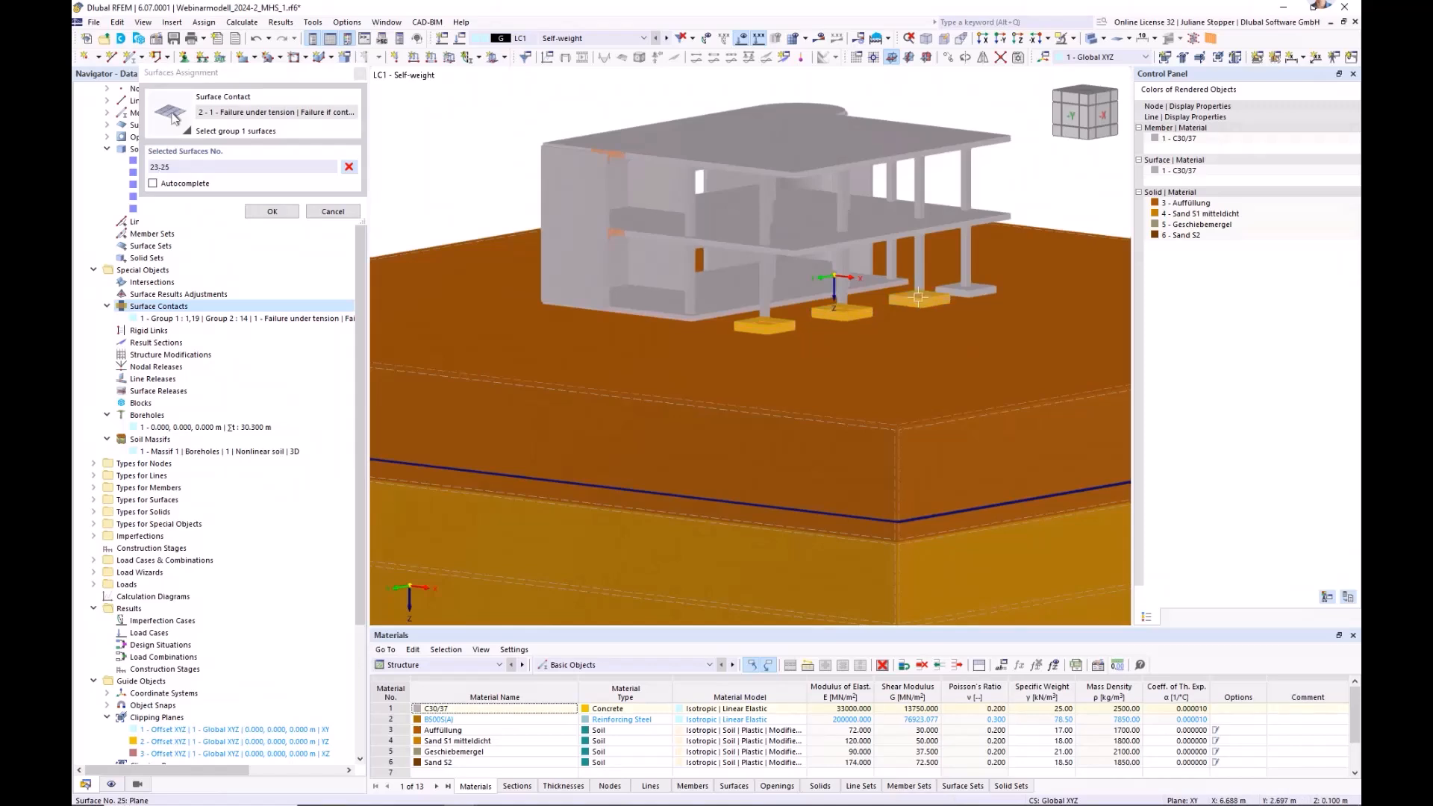
click(969, 291)
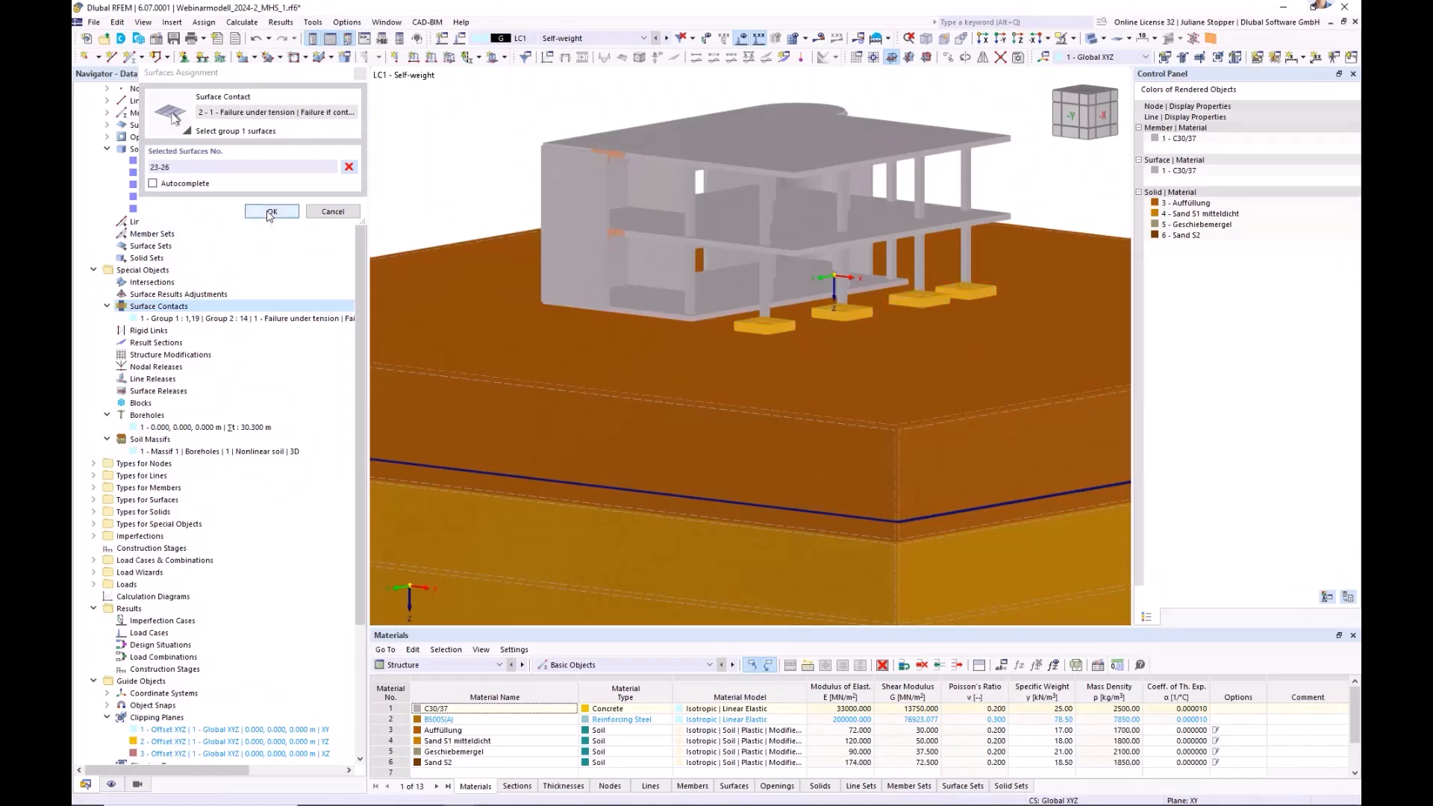
click(270, 212)
- Assign the soil massif's top surface 14 as group 2 and save the contact with the failure-under-tension type
click(666, 346)
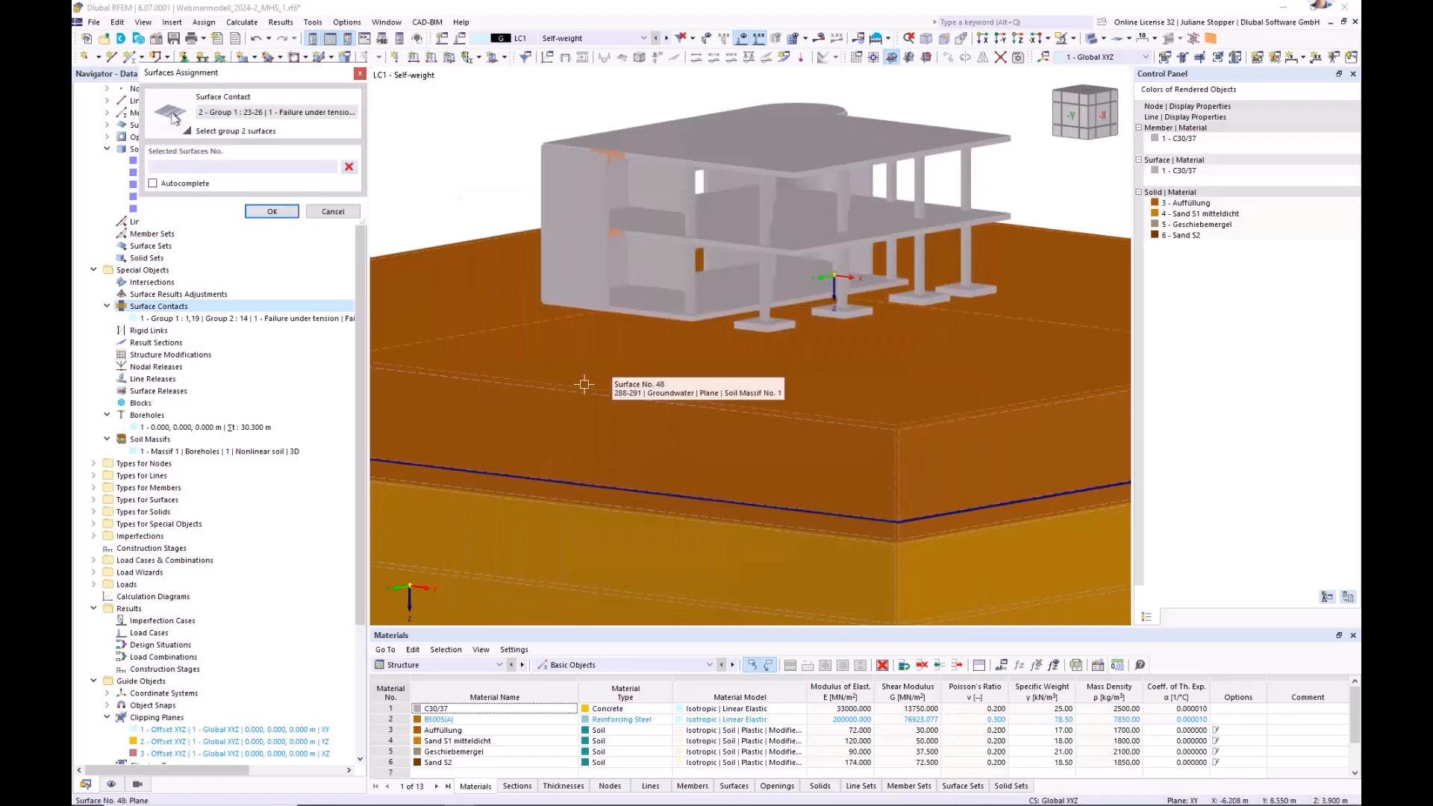
click(586, 386)
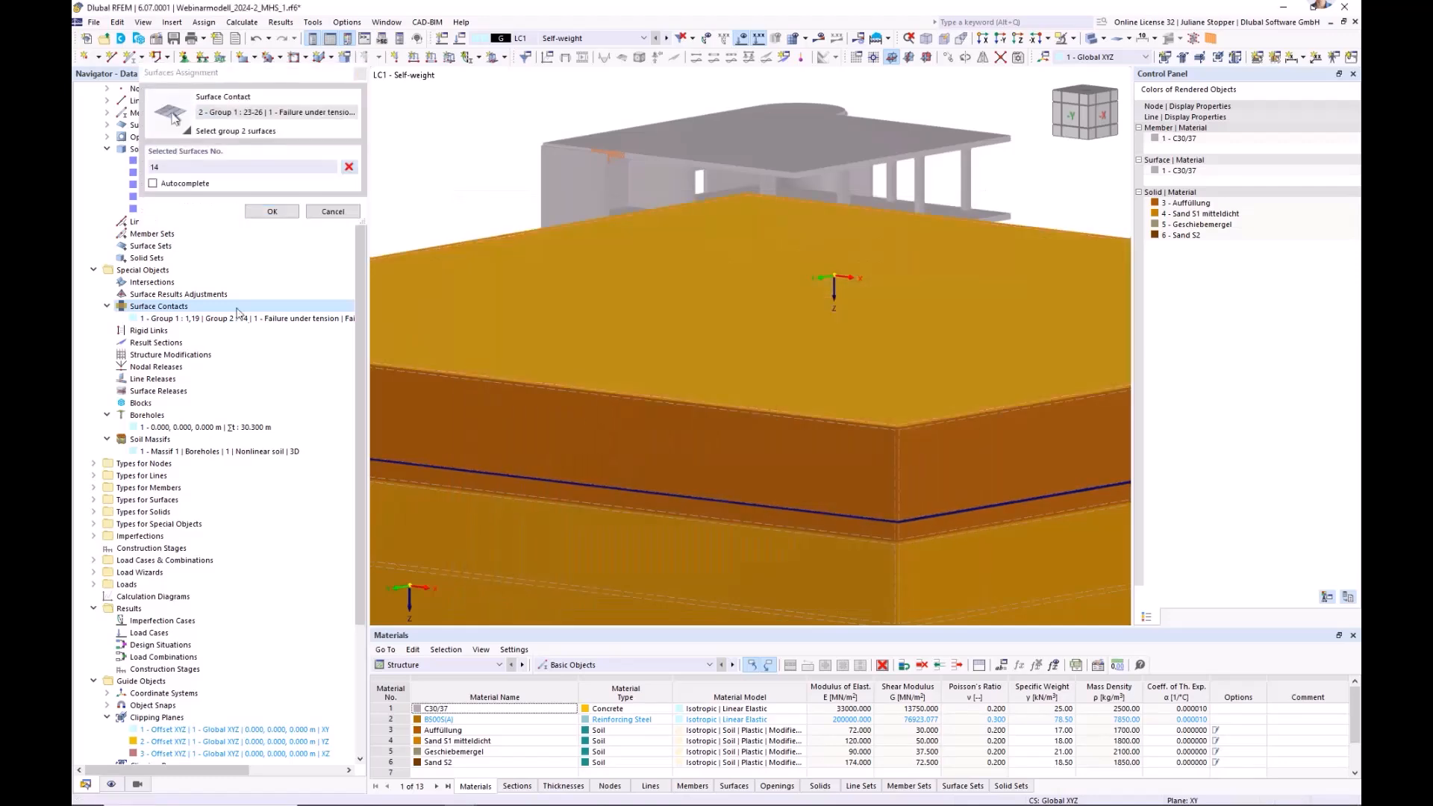
click(272, 212)
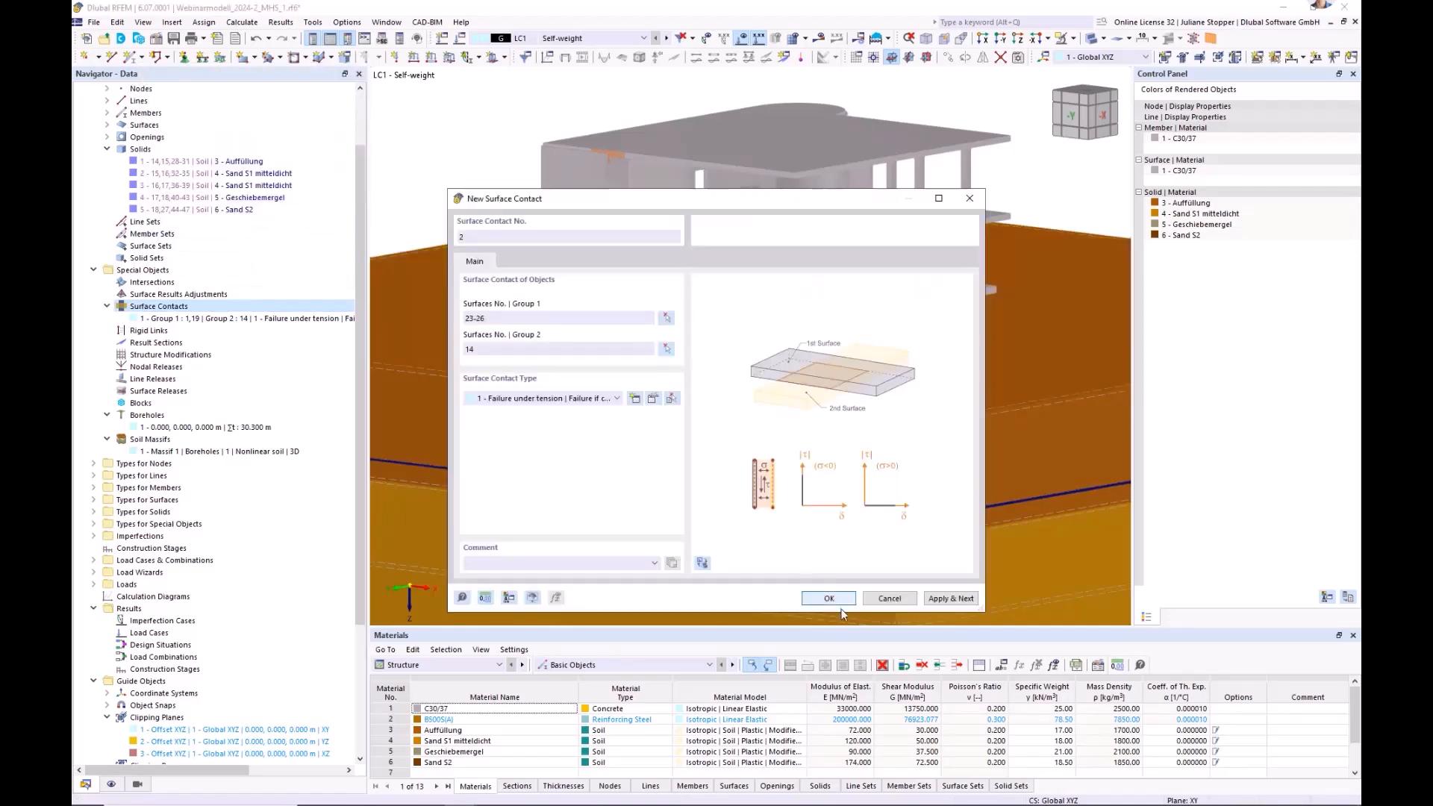
click(830, 599)
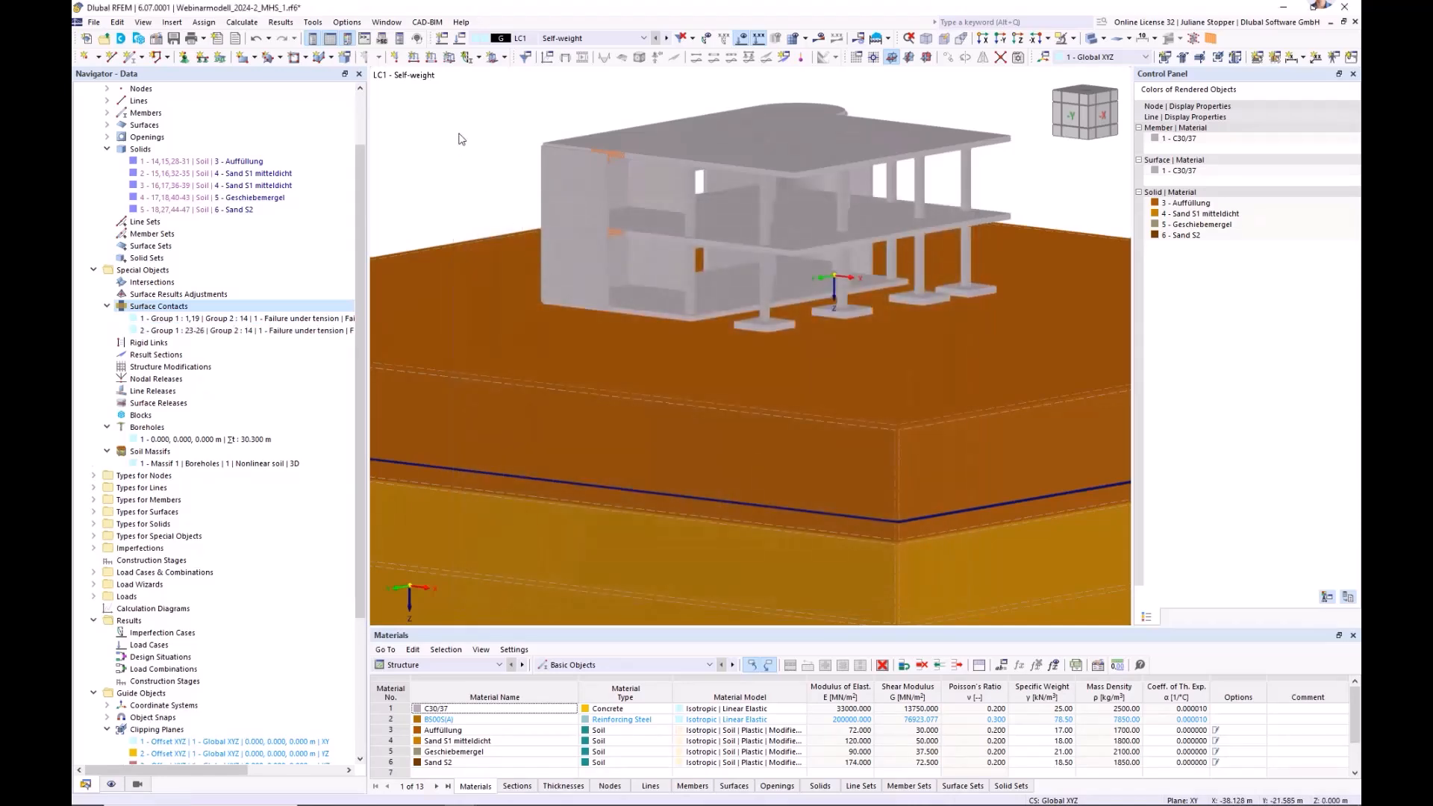
- Switch the model to wireframe display and inspect the building's foundations above the soil layers
scroll(512, 254, down, 5)
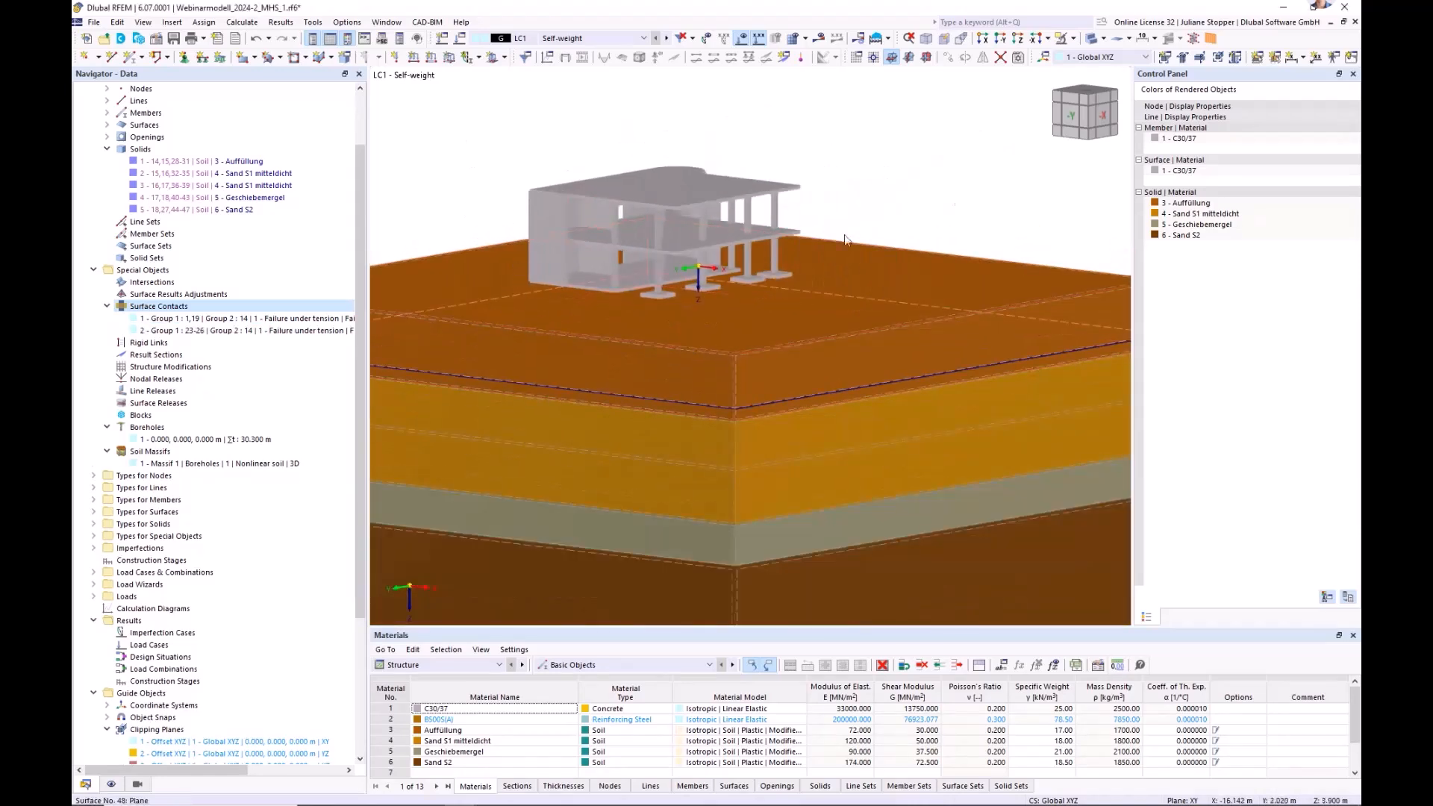
click(1089, 41)
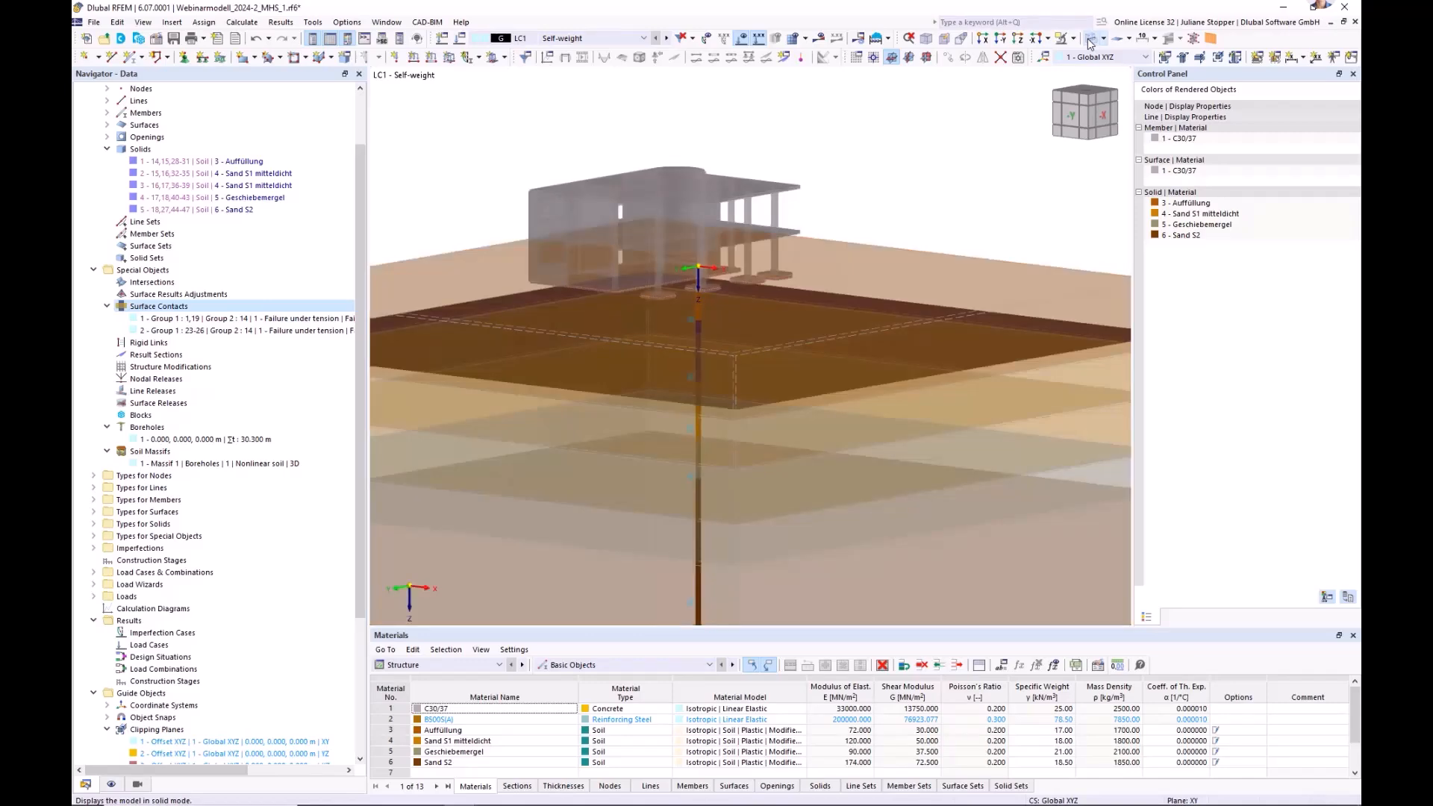
click(1090, 41)
scroll(642, 313, up, 4)
scroll(657, 335, down, 6)
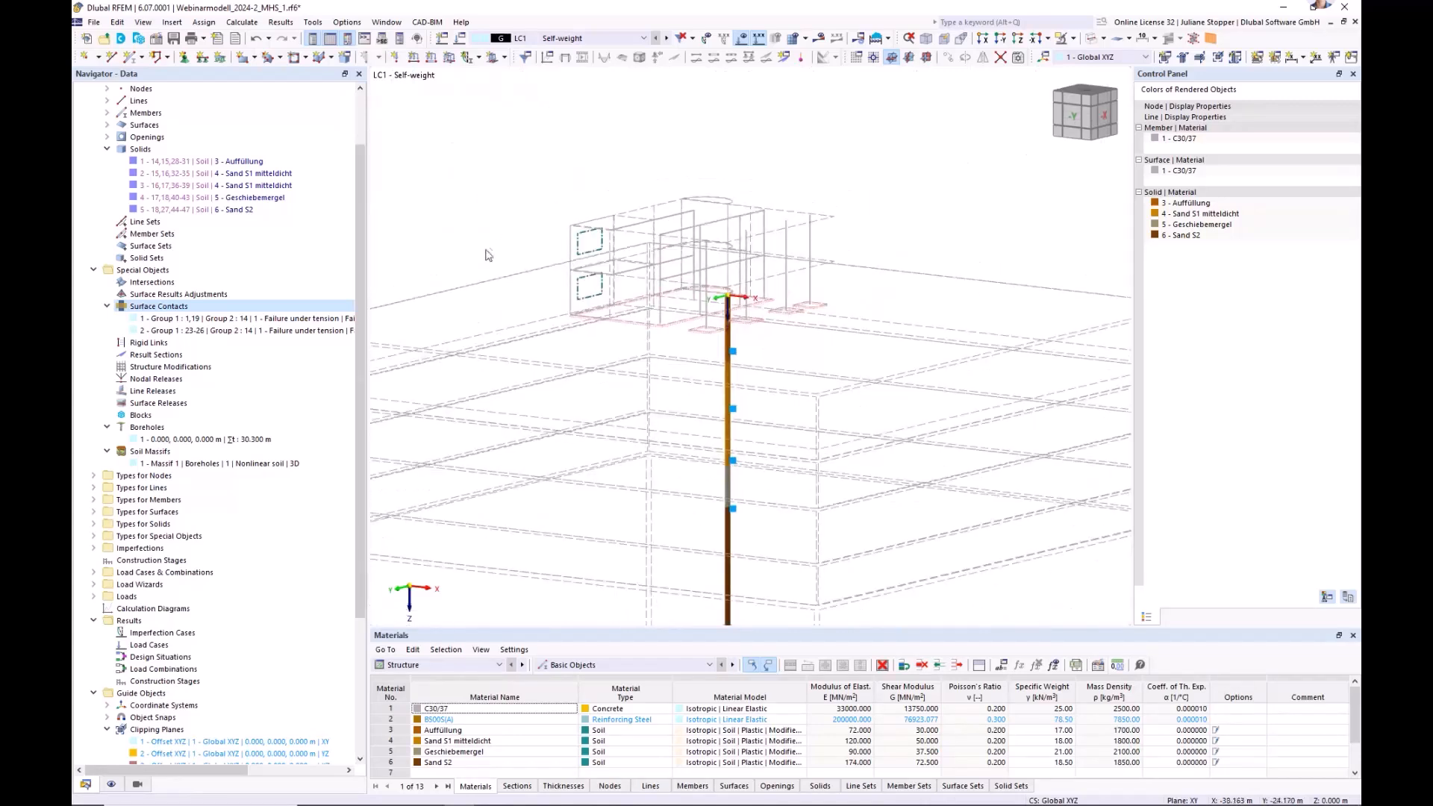
middle_drag(553, 192, 591, 186)
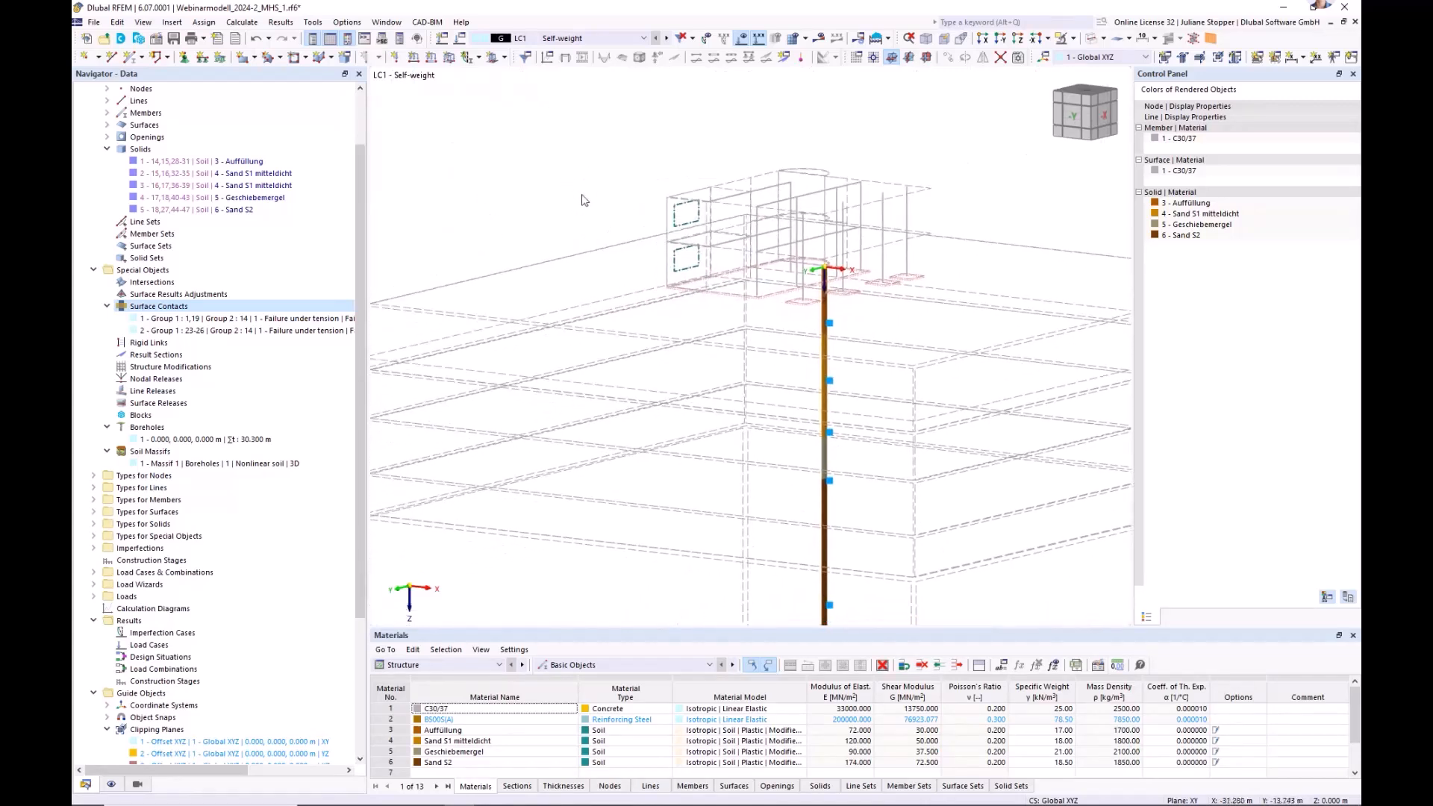
- Collapse the solids and special objects in the navigator and return the model to opaque solid rendering
click(107, 149)
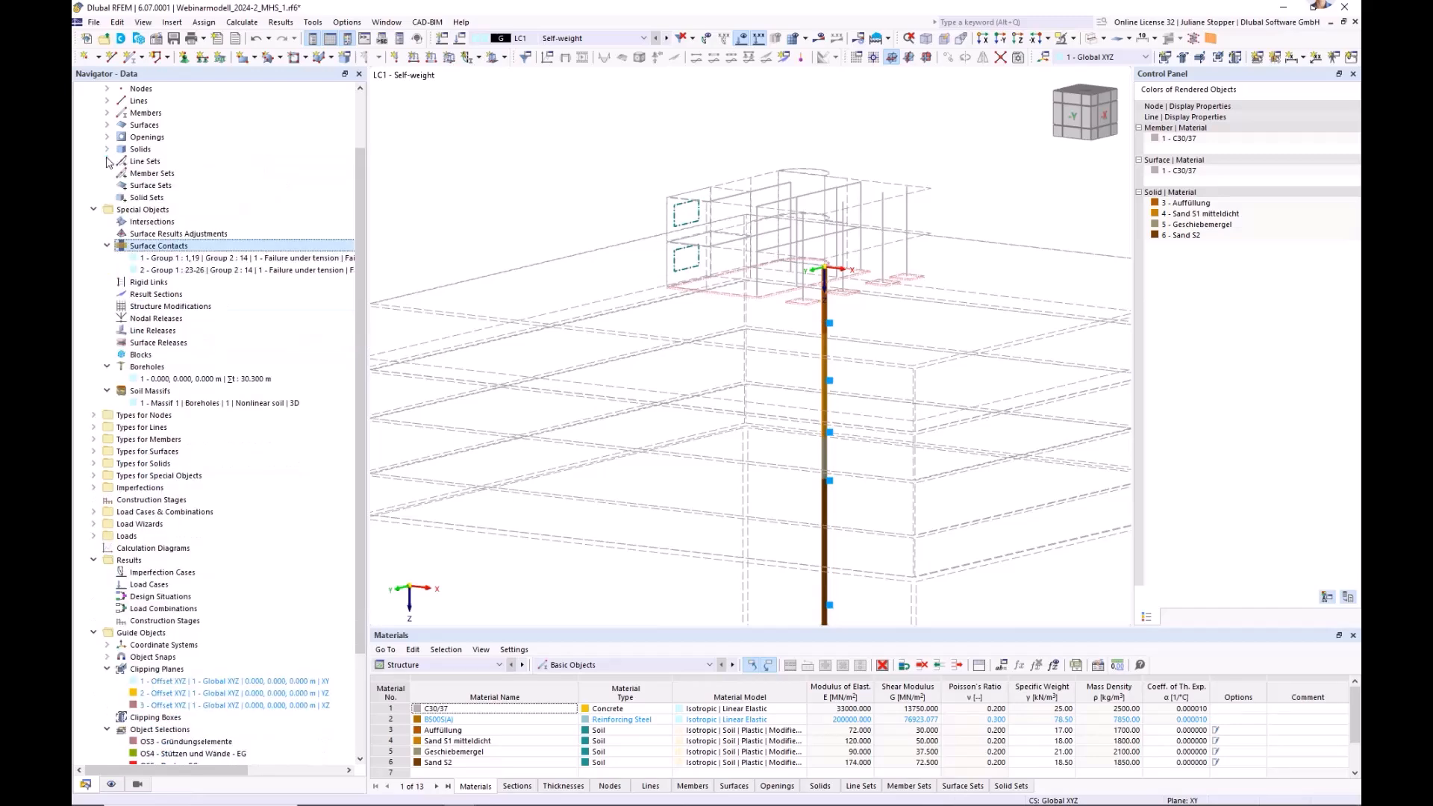
click(93, 210)
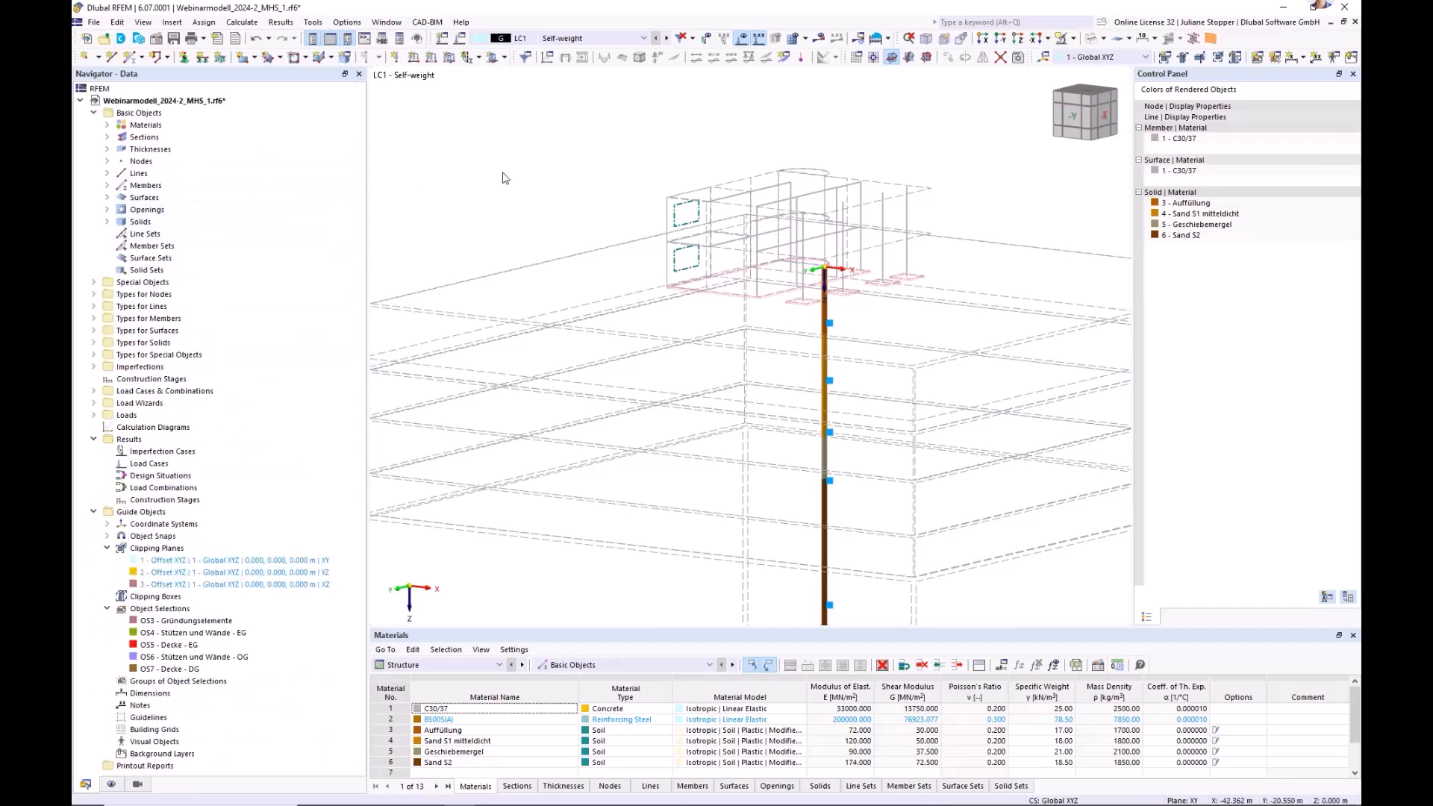
click(1094, 41)
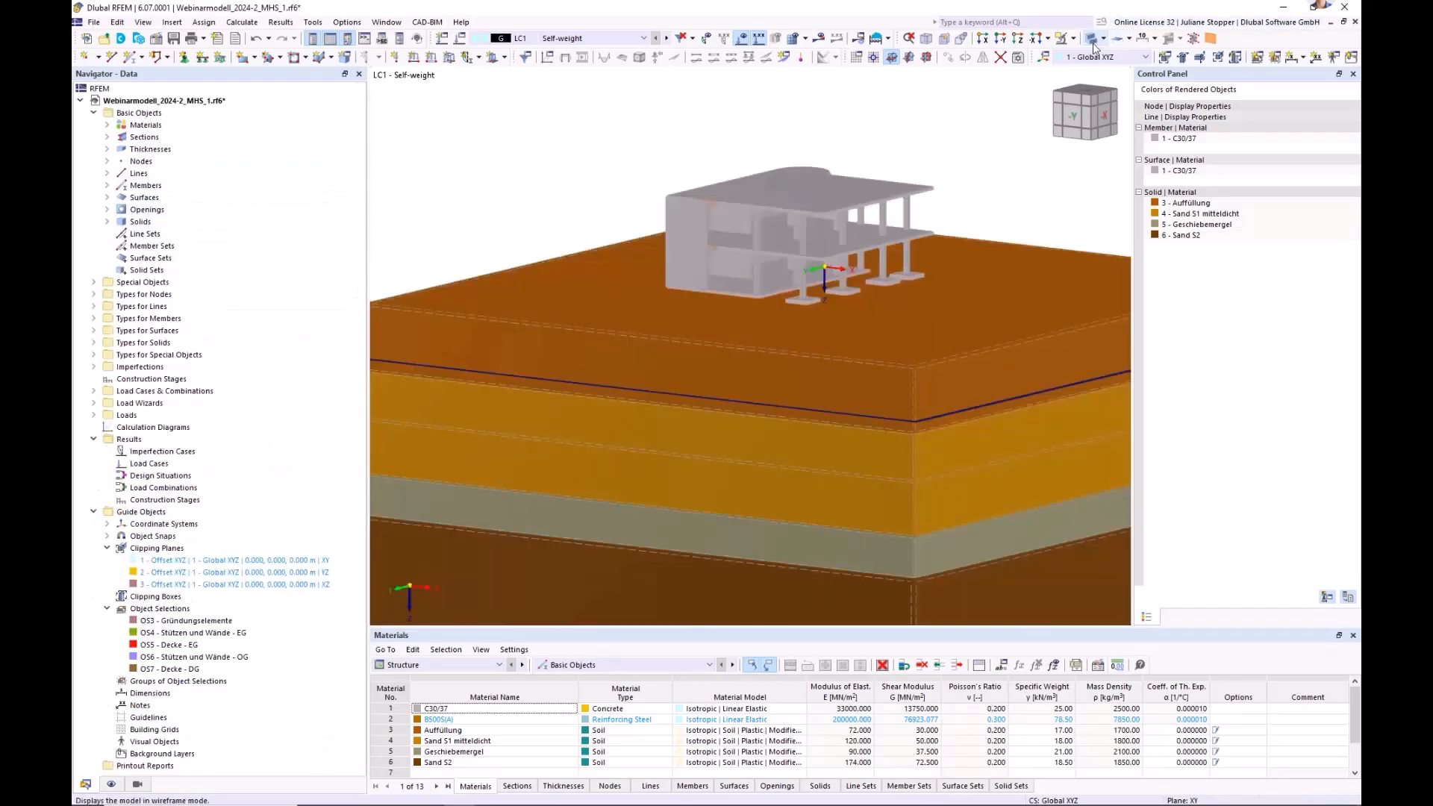
- Review the general target element length and the separate one for soil solids in the mesh settings, keeping both
click(243, 22)
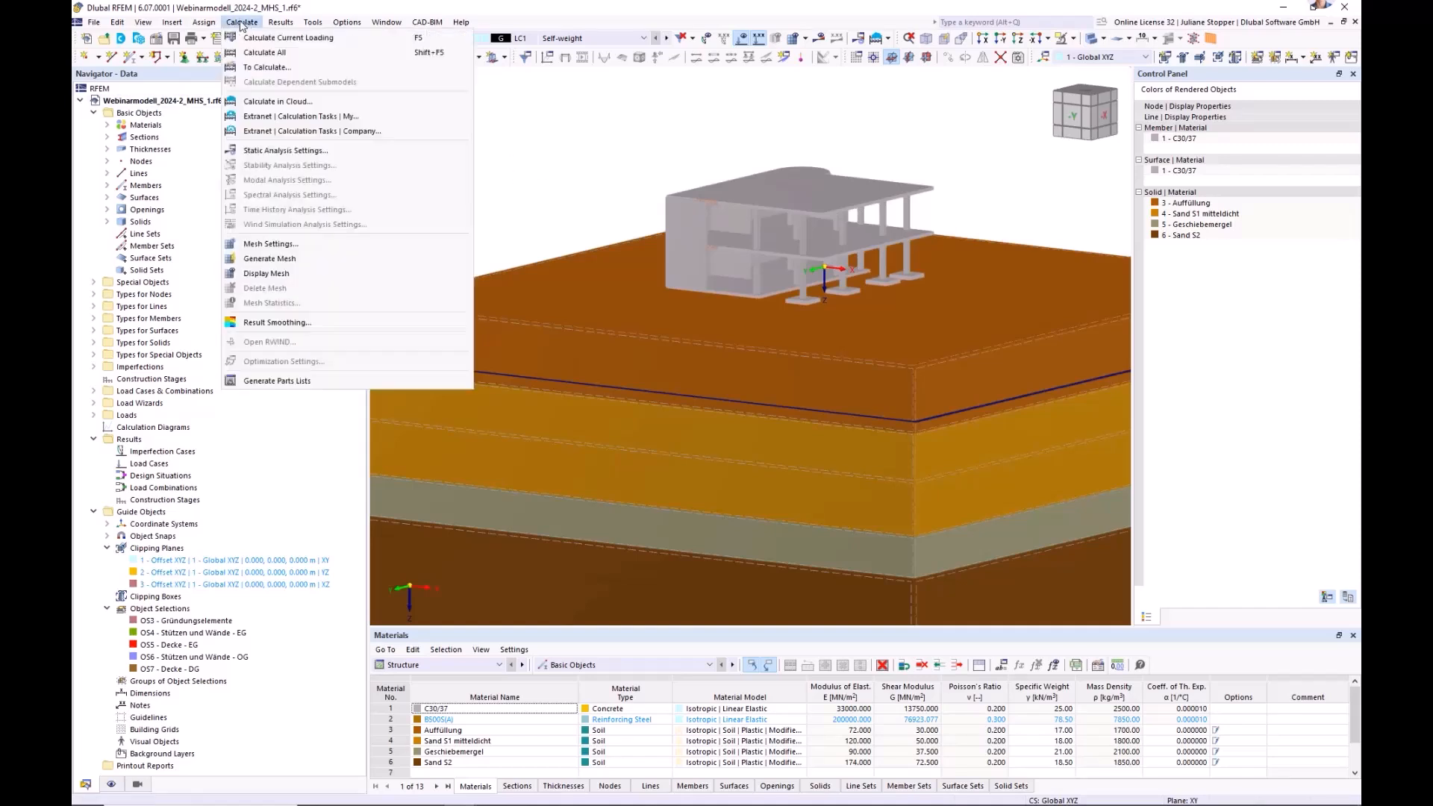
click(270, 244)
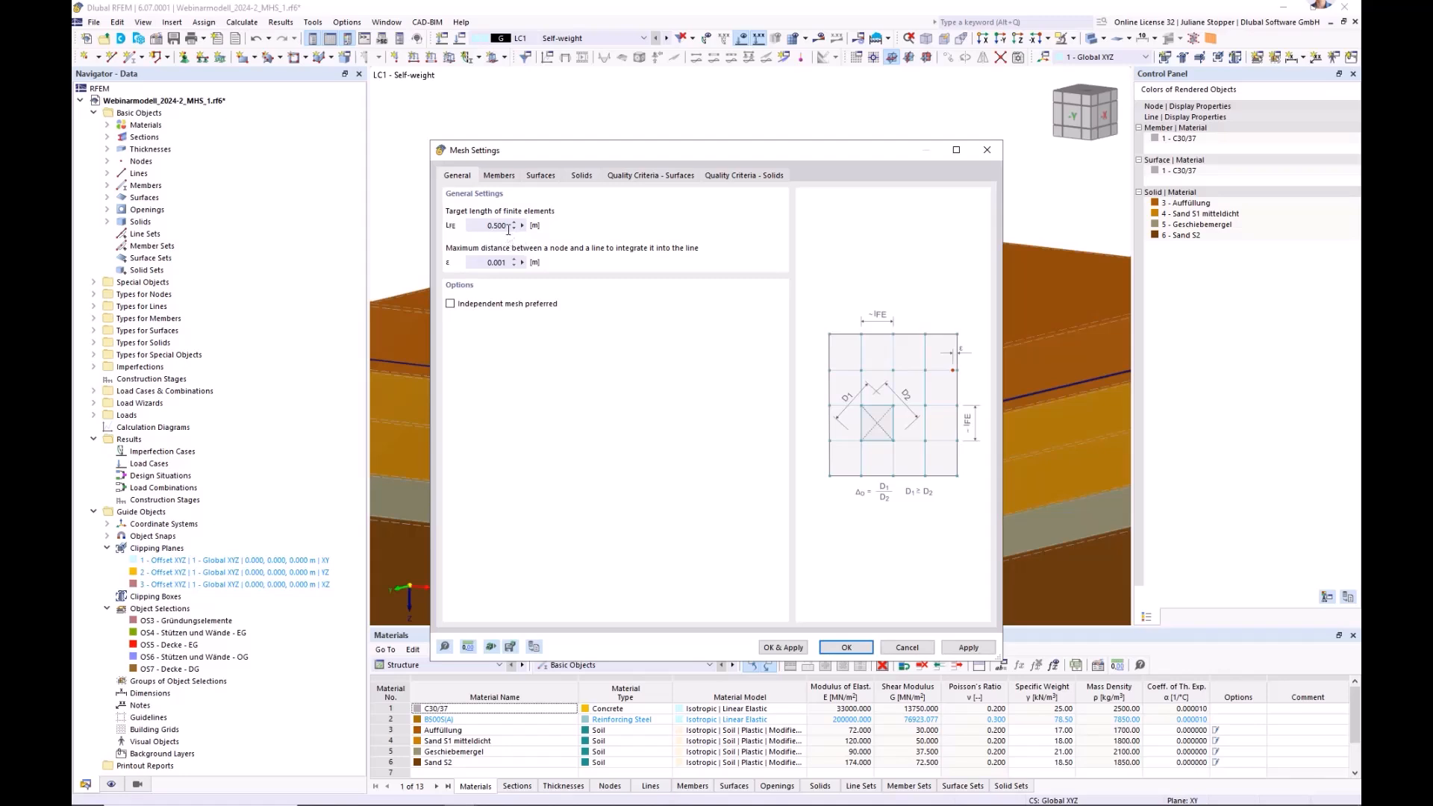
click(582, 176)
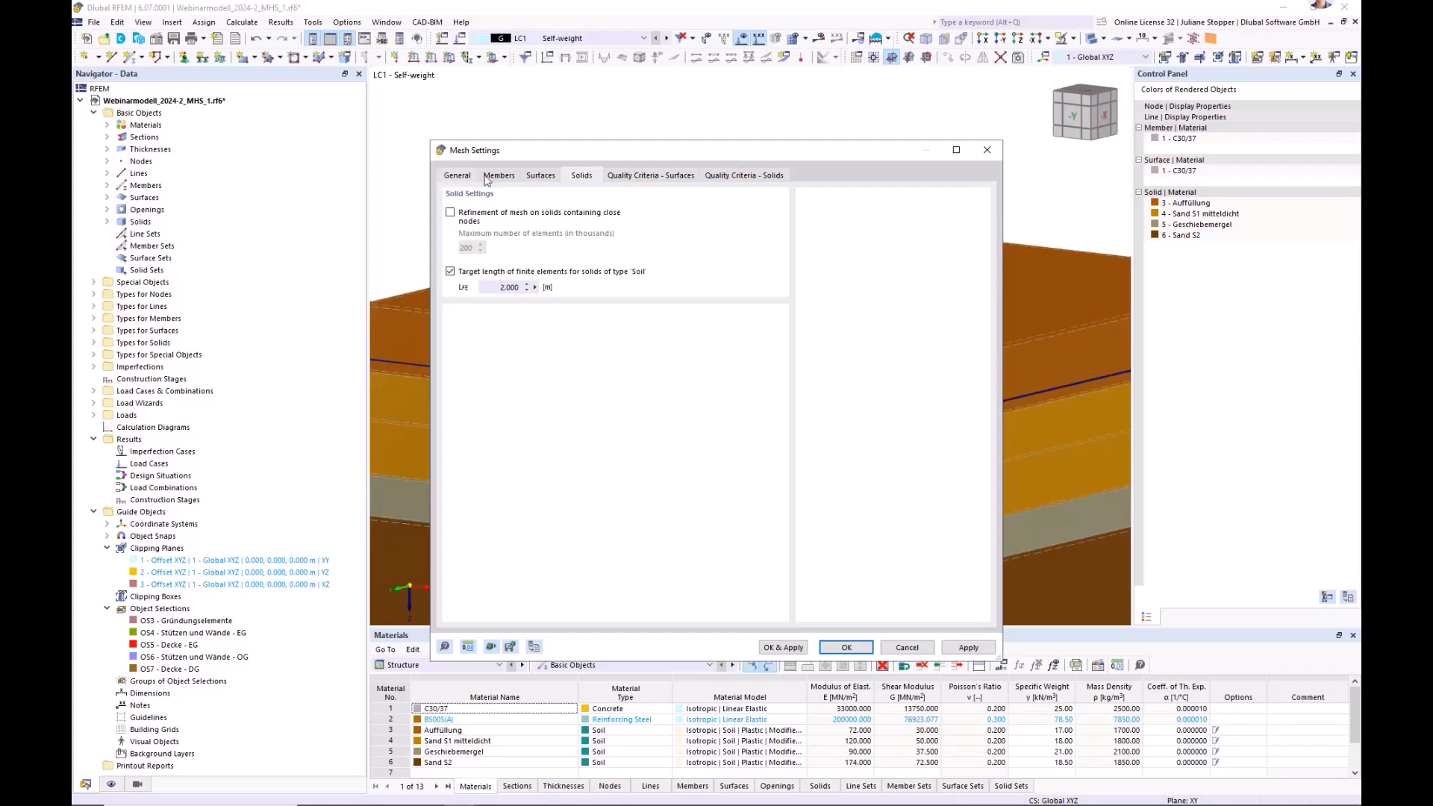
click(847, 647)
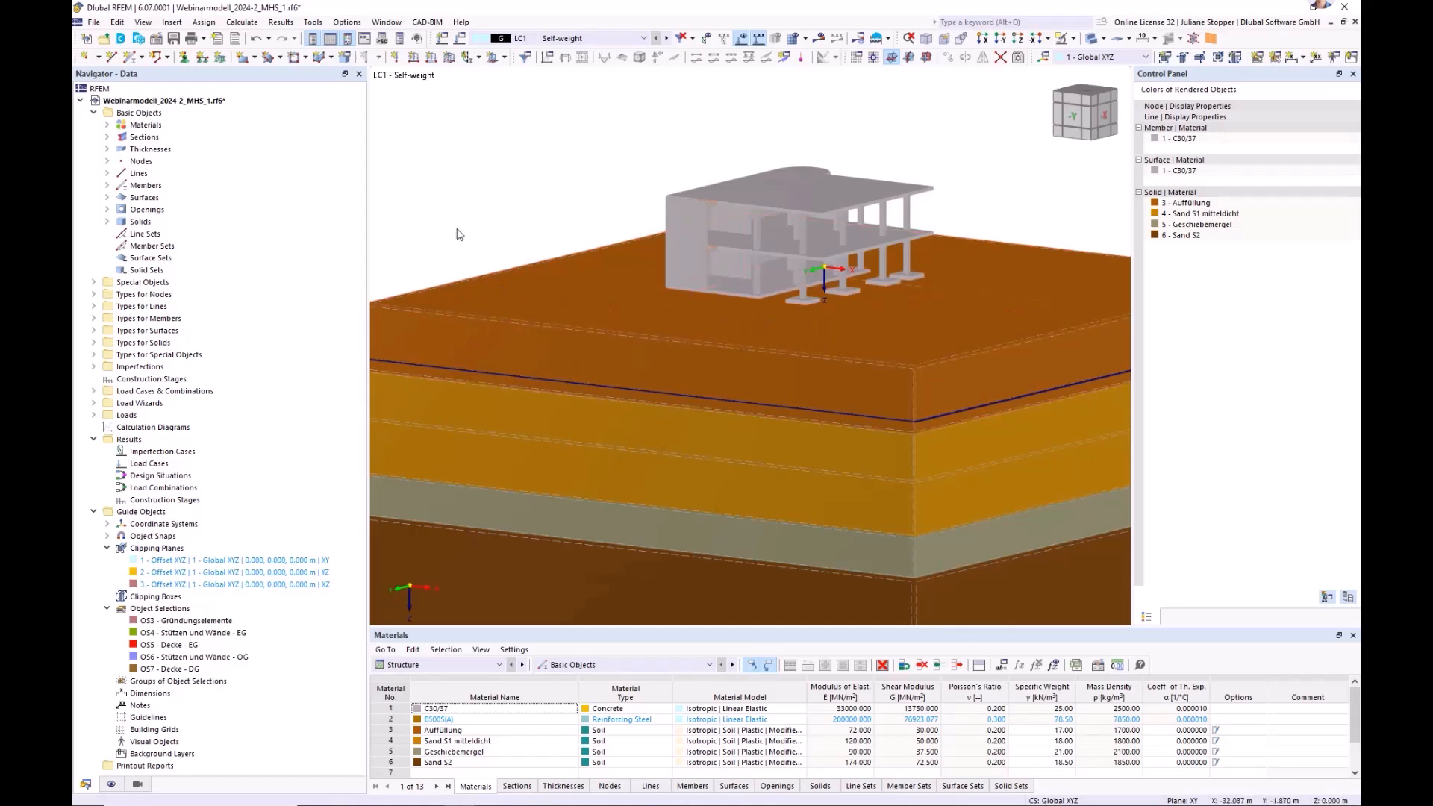
- Enable mesh refinement on the soil massif's top surface 14 and assign the existing 1.000 m surface refinement
scroll(515, 298, up, 5)
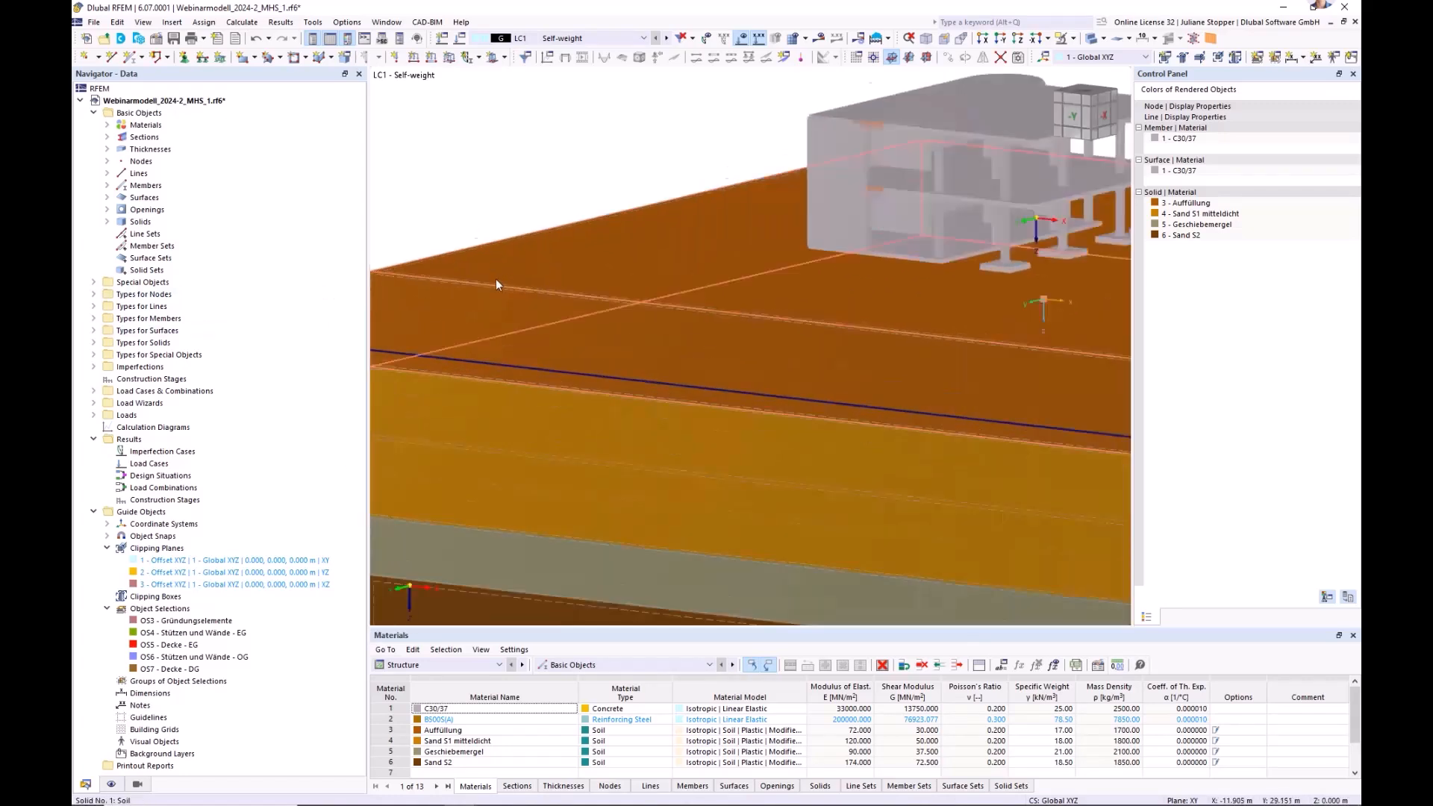
scroll(495, 285, down, 3)
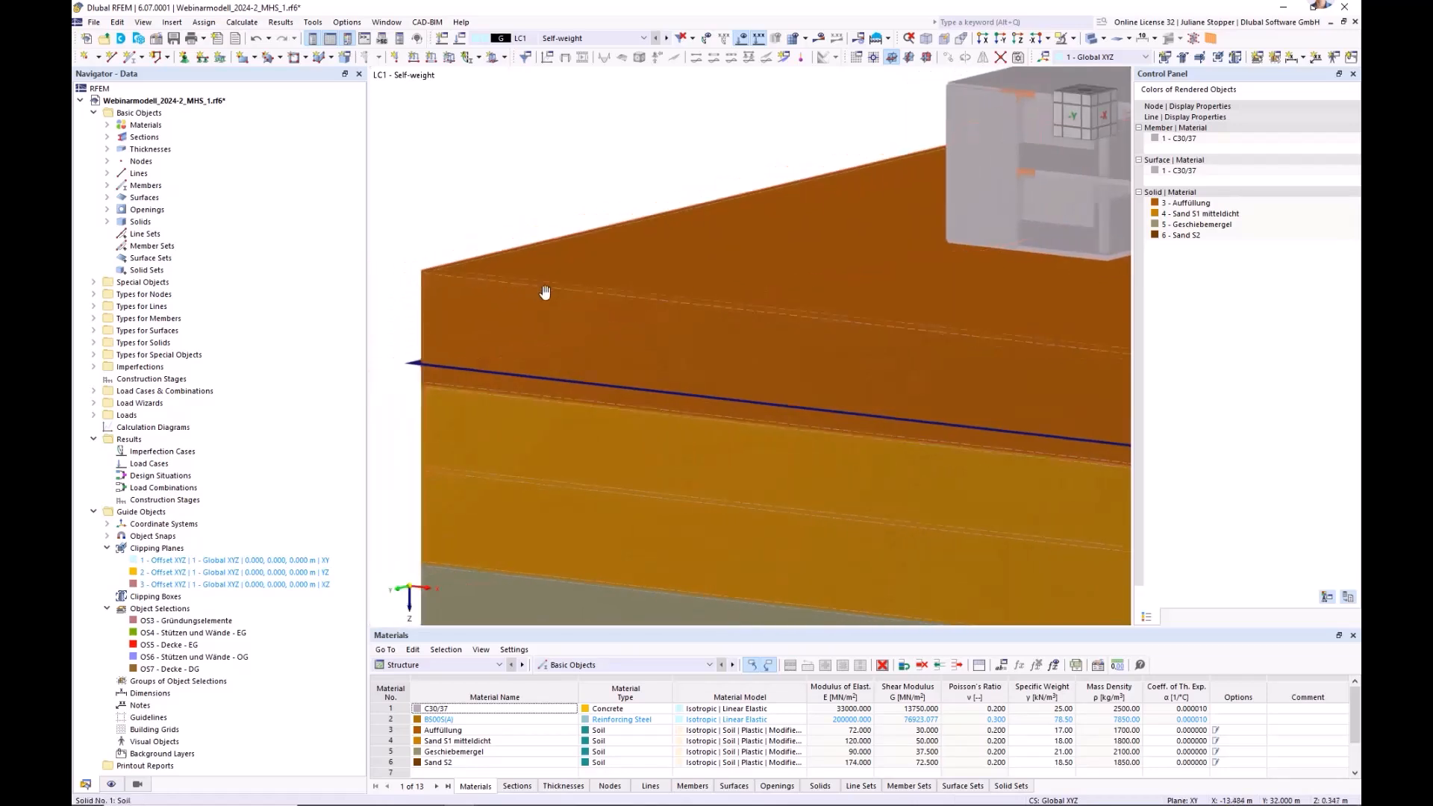
right_click(495, 271)
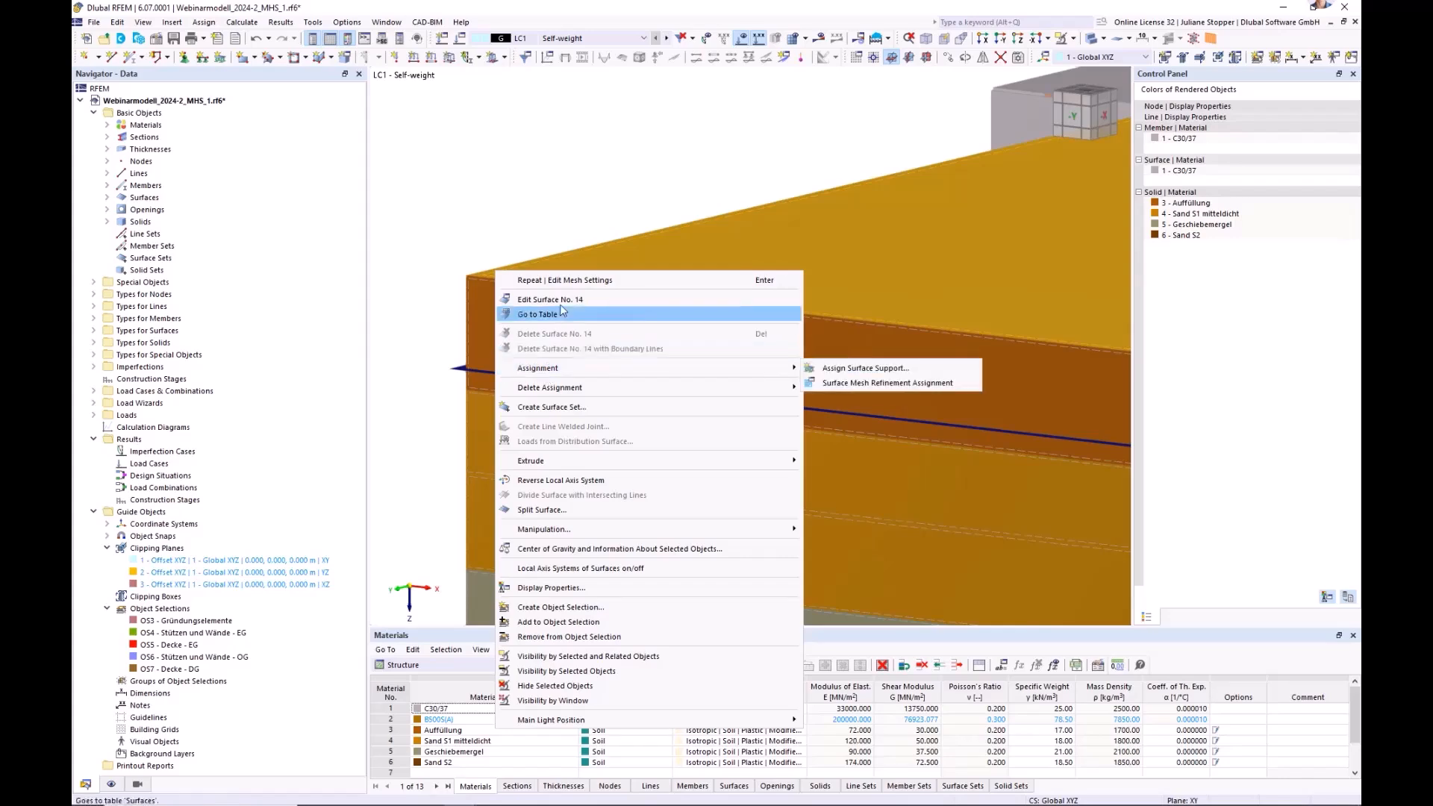
click(561, 300)
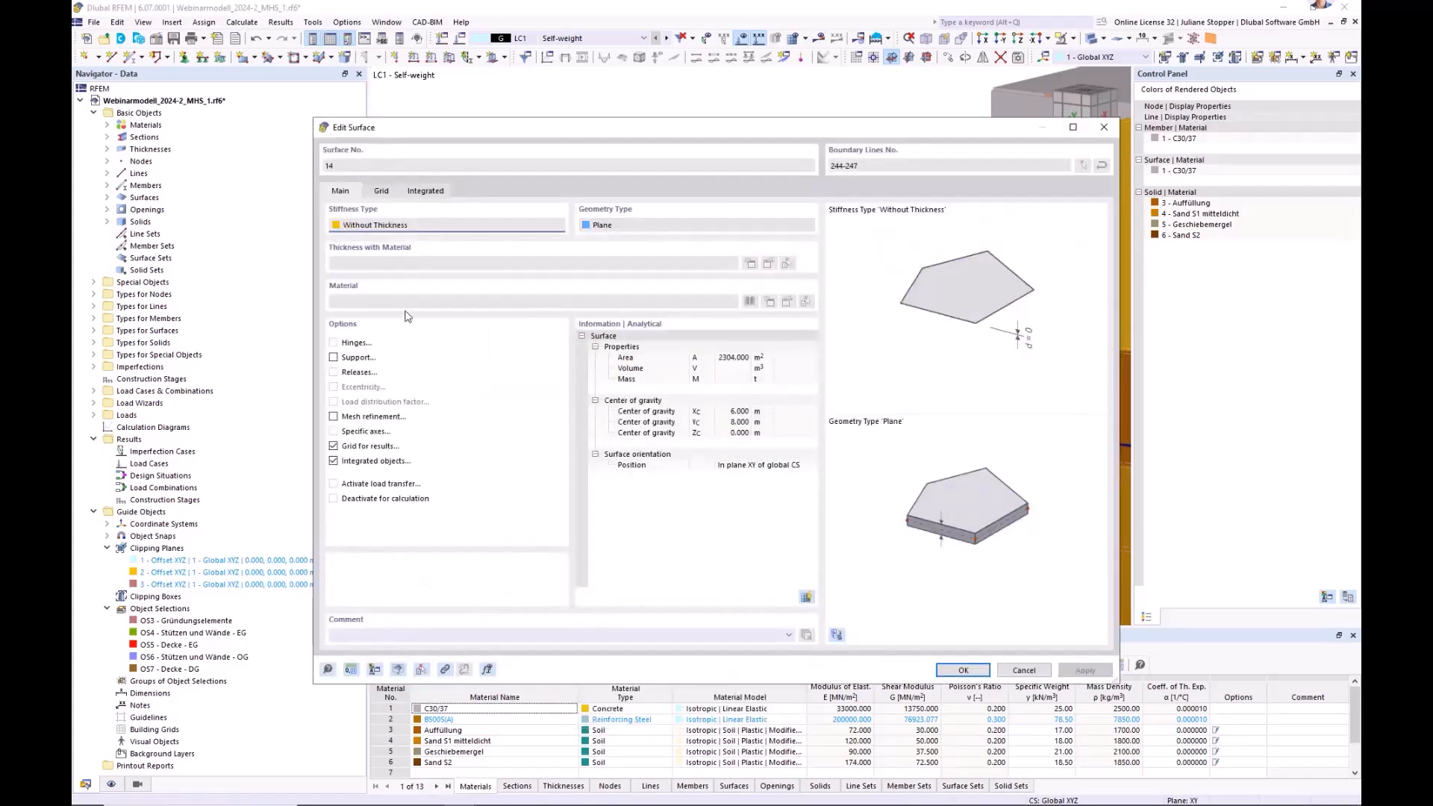
click(333, 417)
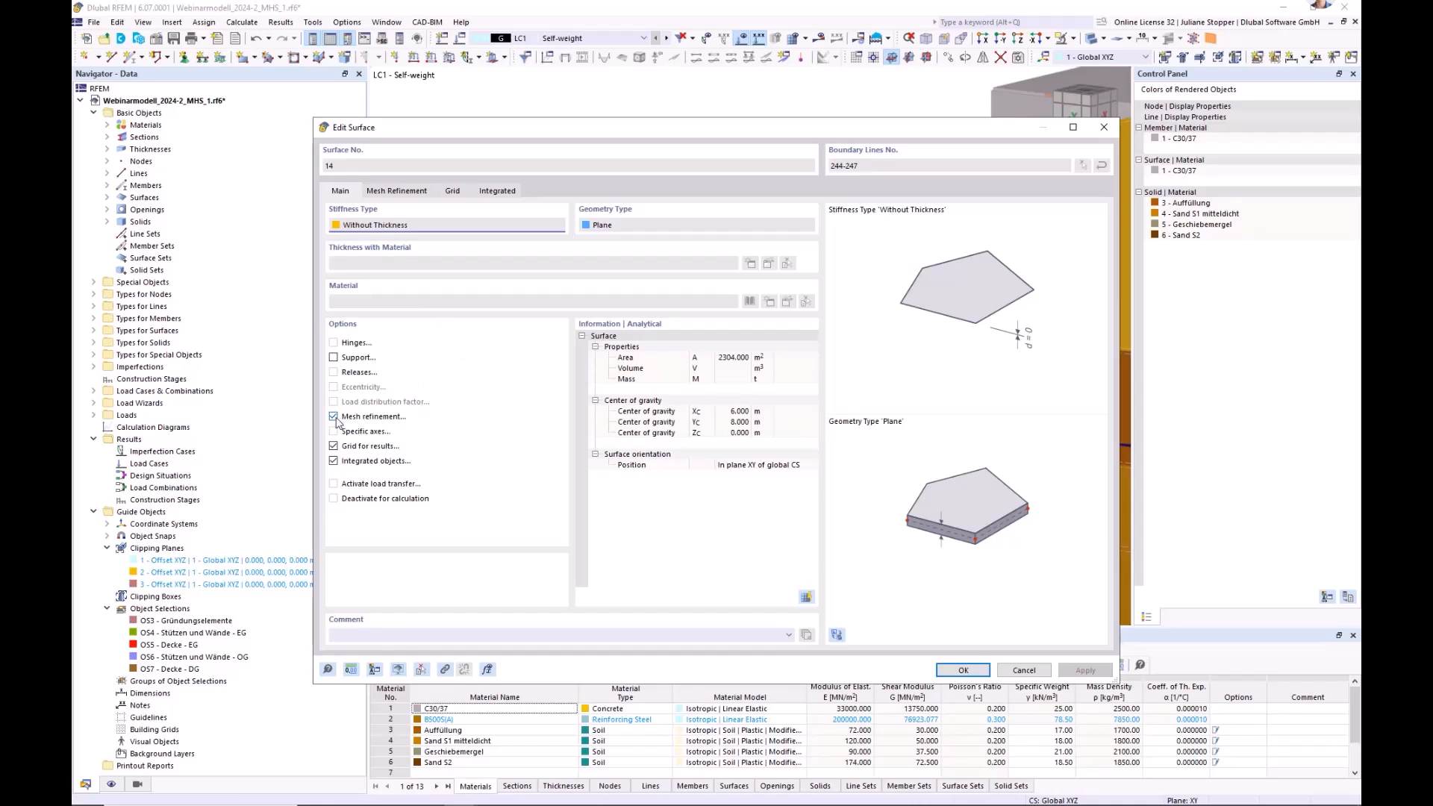
click(397, 191)
click(401, 241)
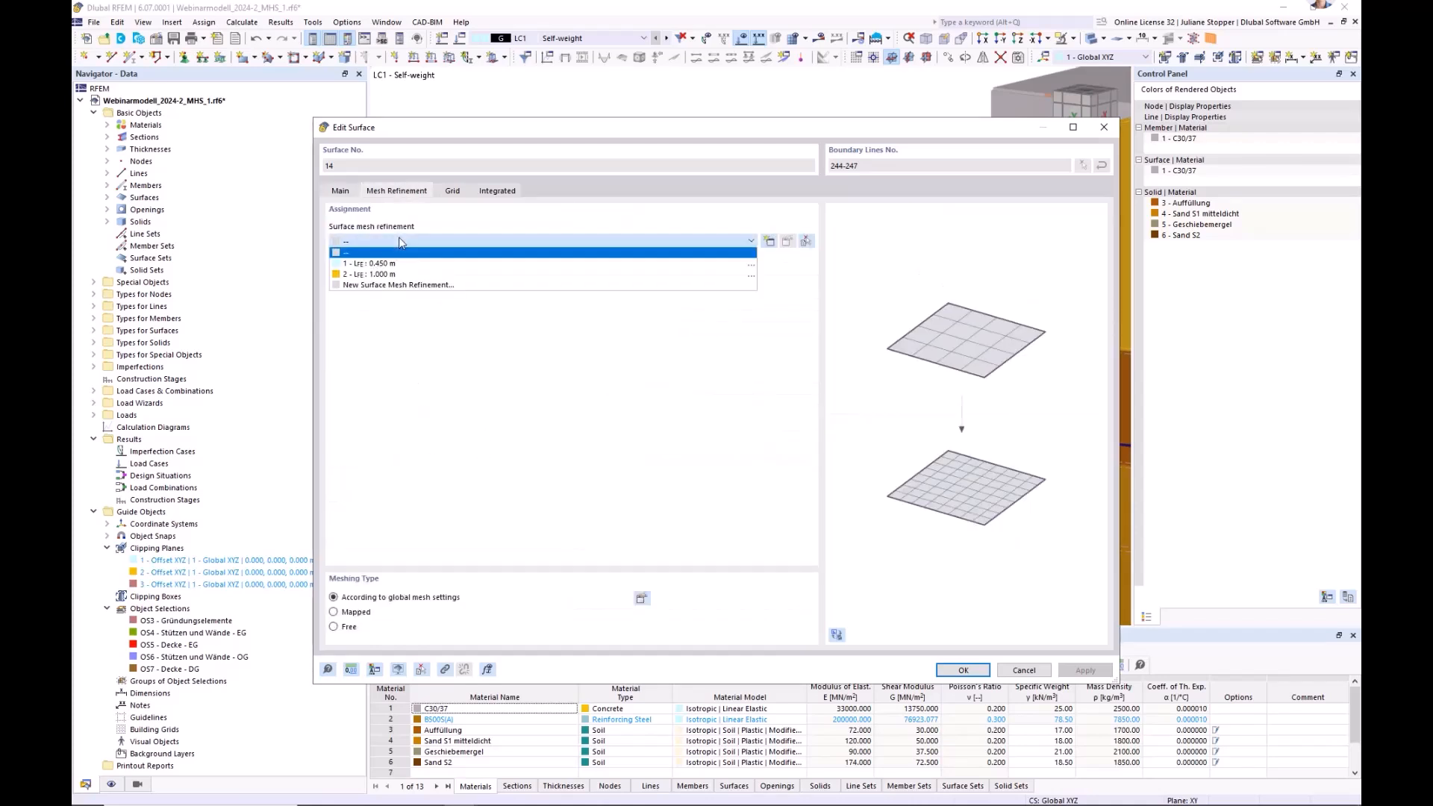
click(418, 273)
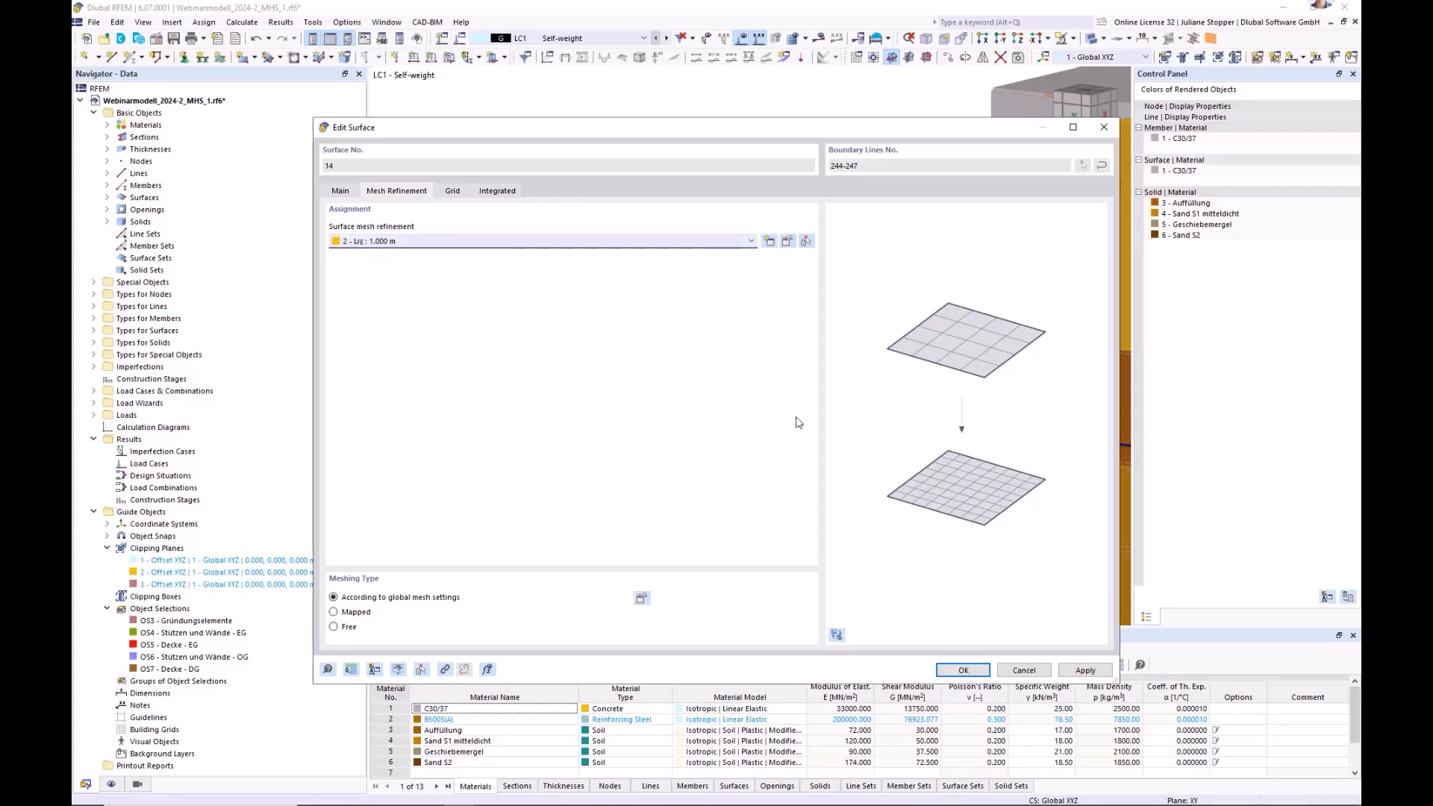
click(963, 669)
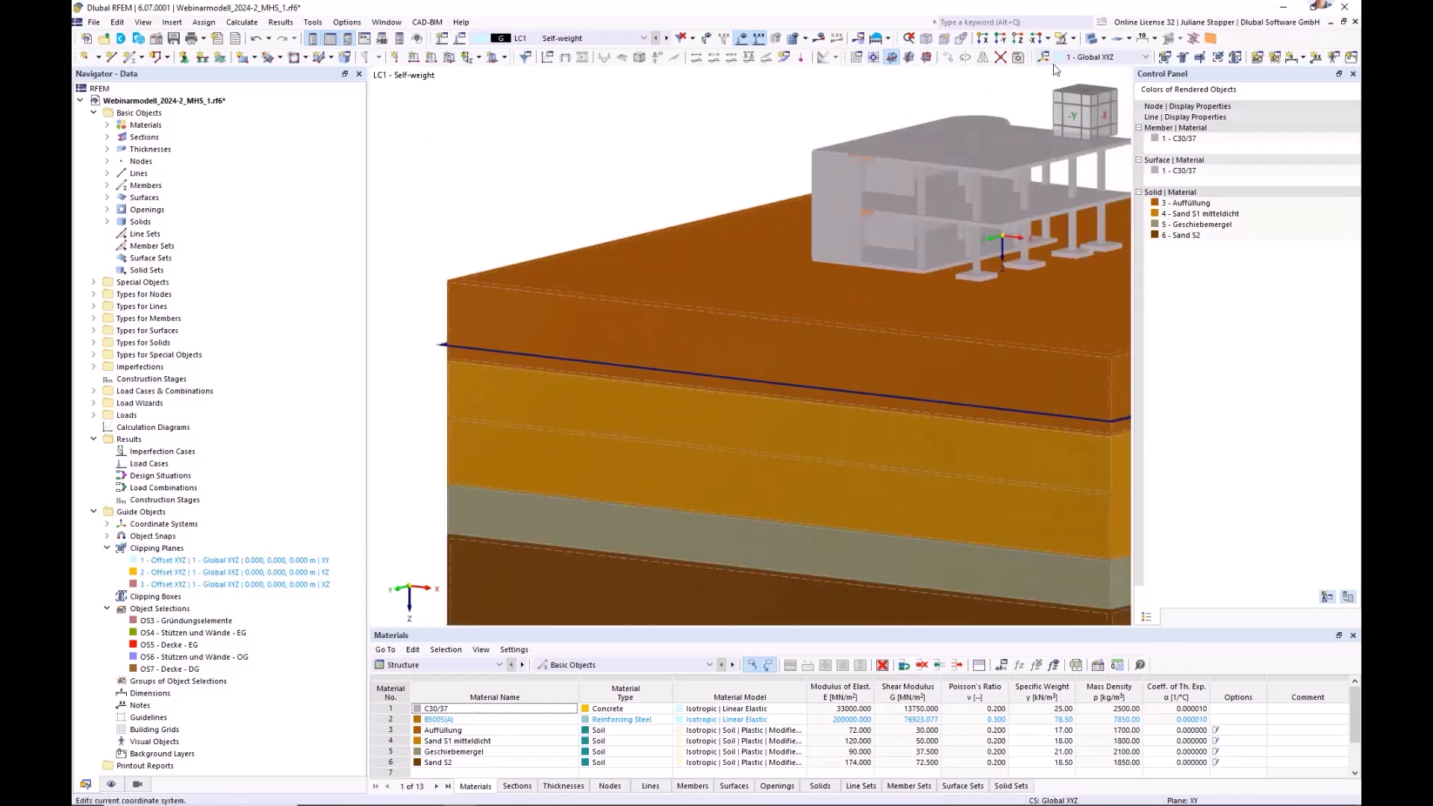
- Show the wireframe model viewed along X, open the top soil solid Auffüllung for editing, and enable its mesh refinement
click(1092, 40)
click(1093, 40)
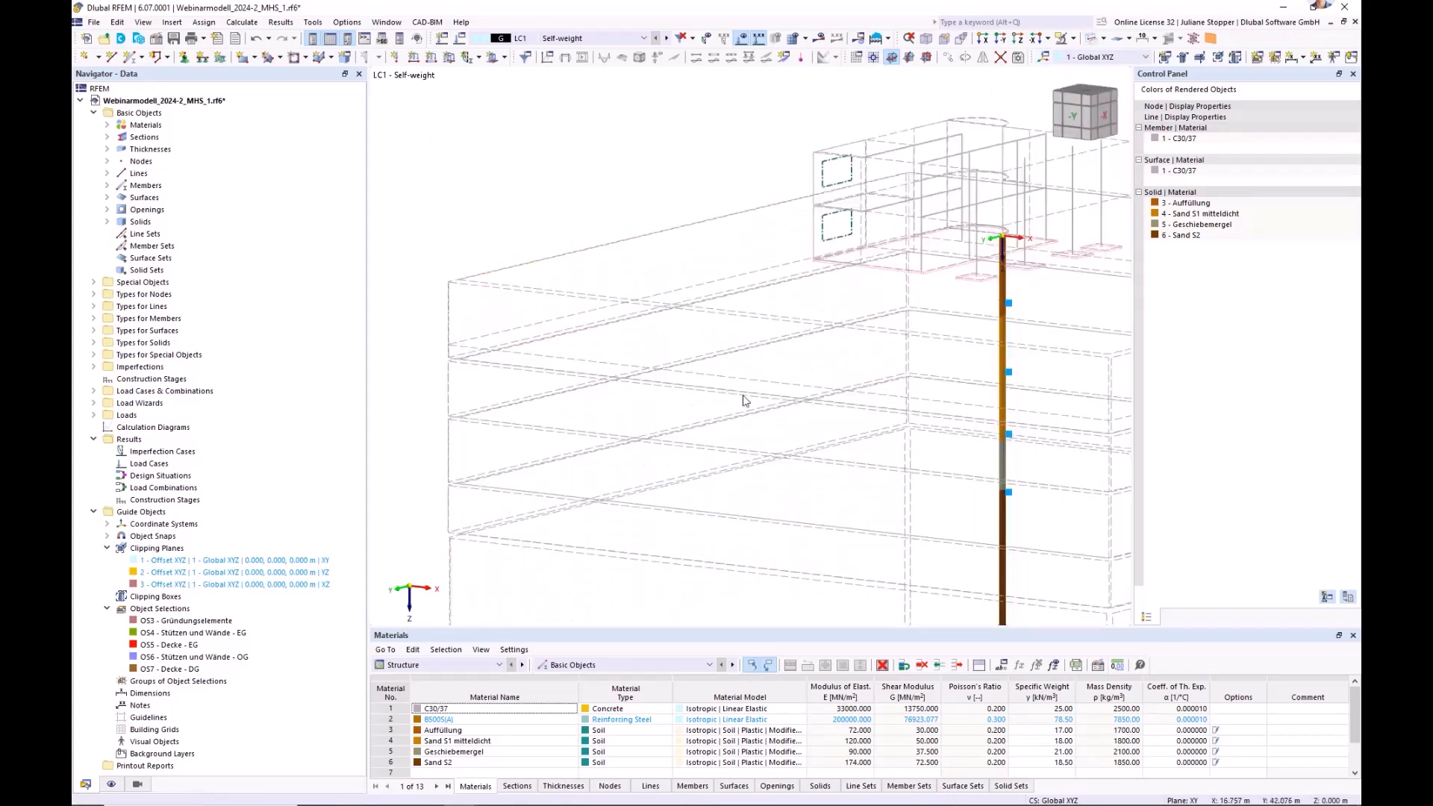
click(982, 40)
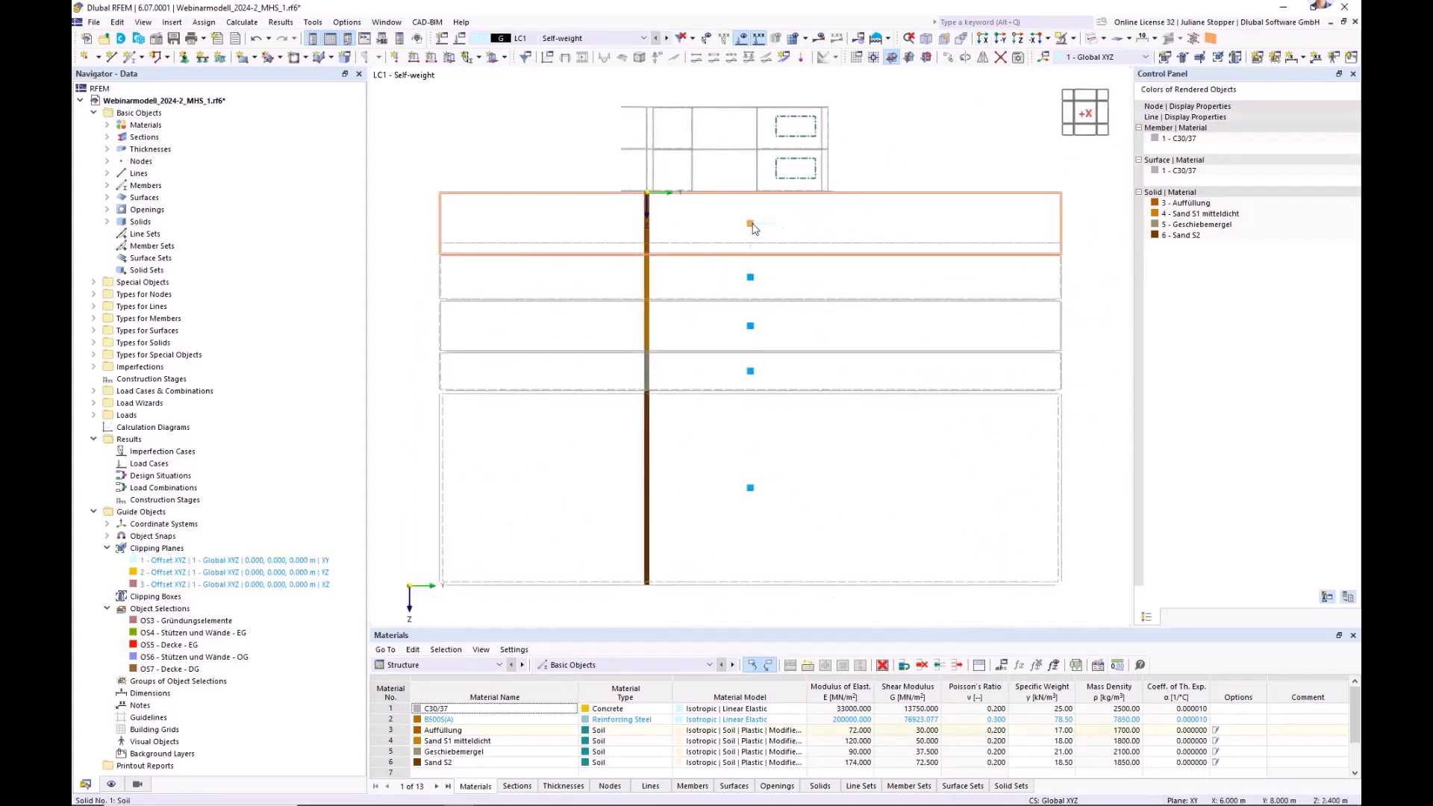
right_click(751, 227)
click(798, 252)
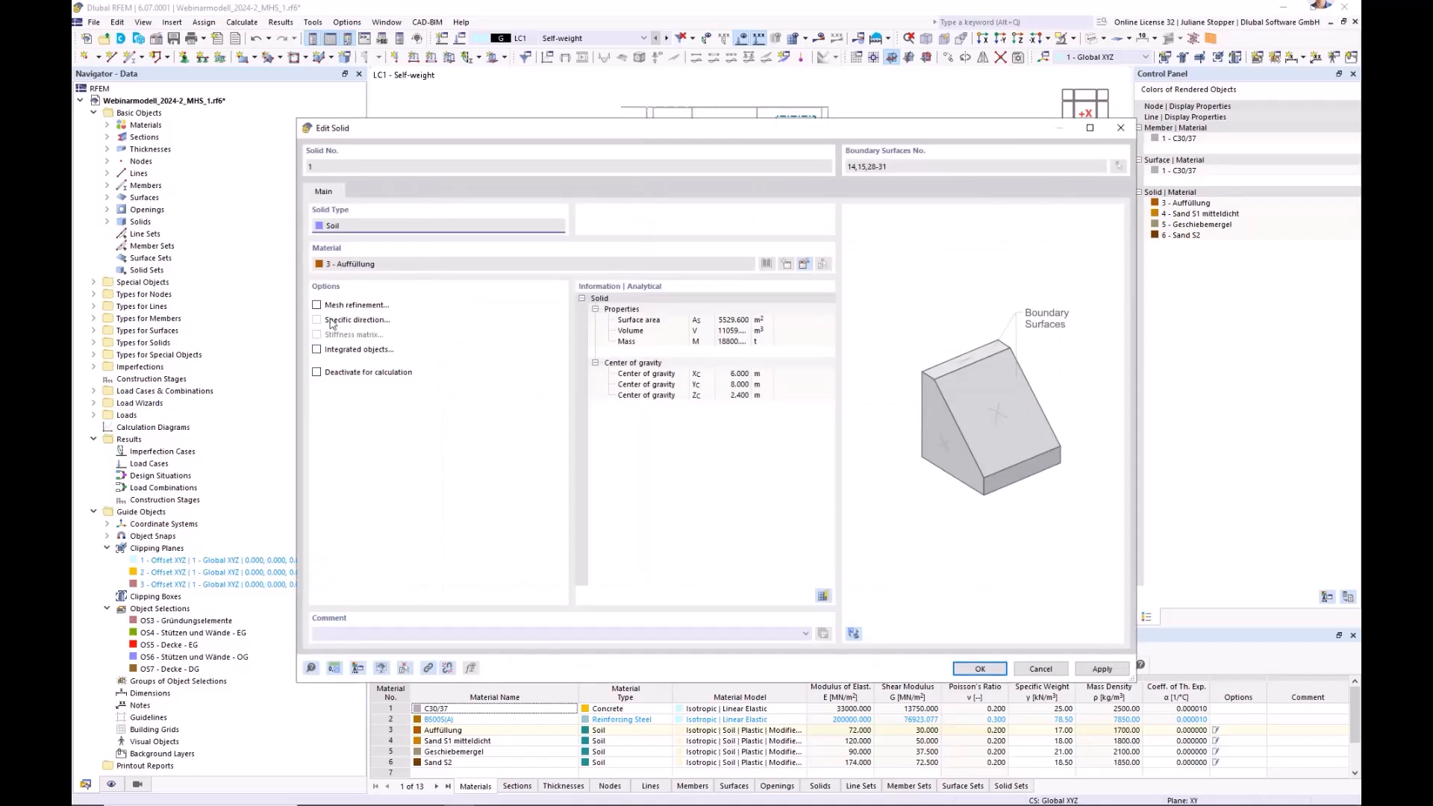
click(317, 306)
click(375, 192)
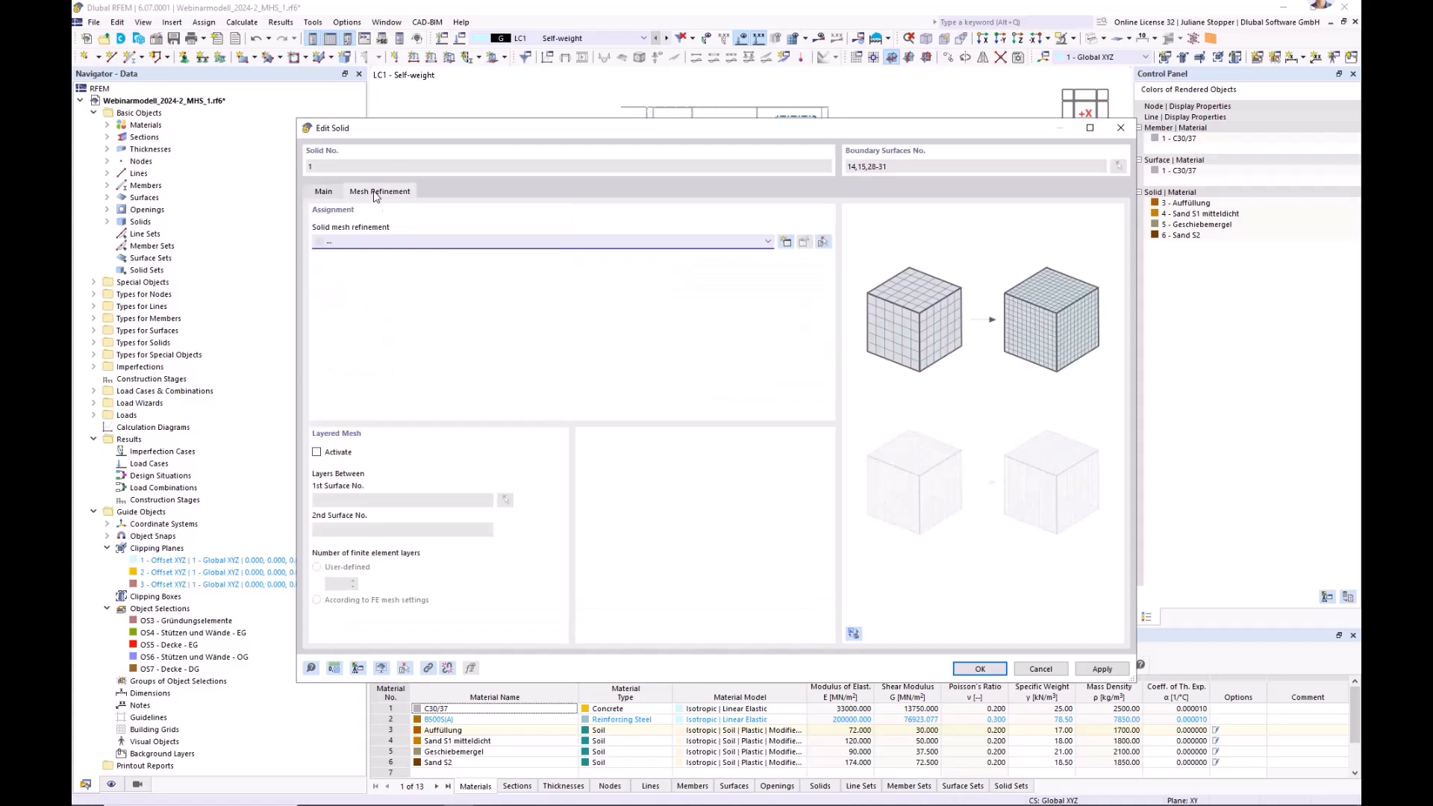
- Activate the layered mesh for the top soil solid and pick its top surface 14 as the first surface
click(316, 453)
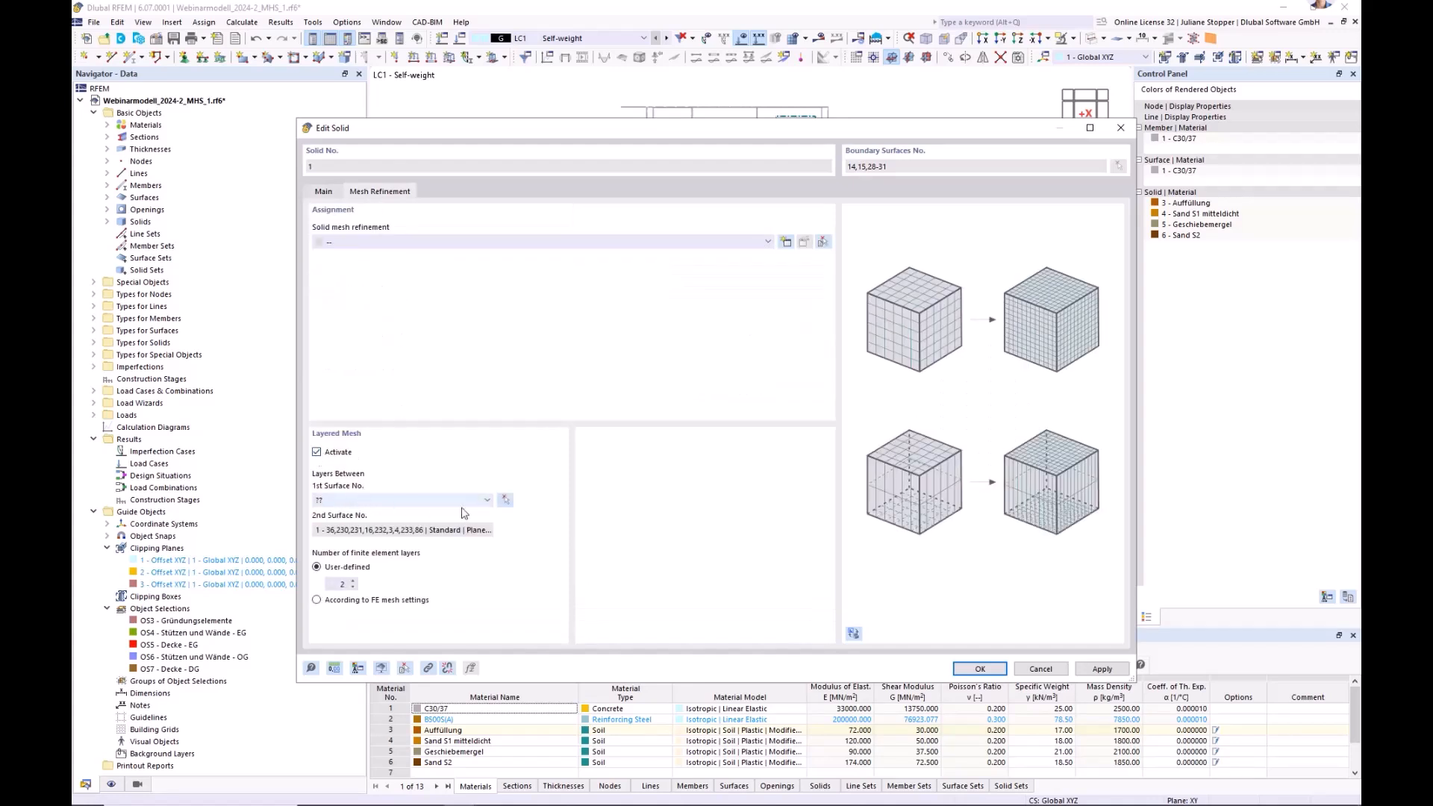
click(504, 500)
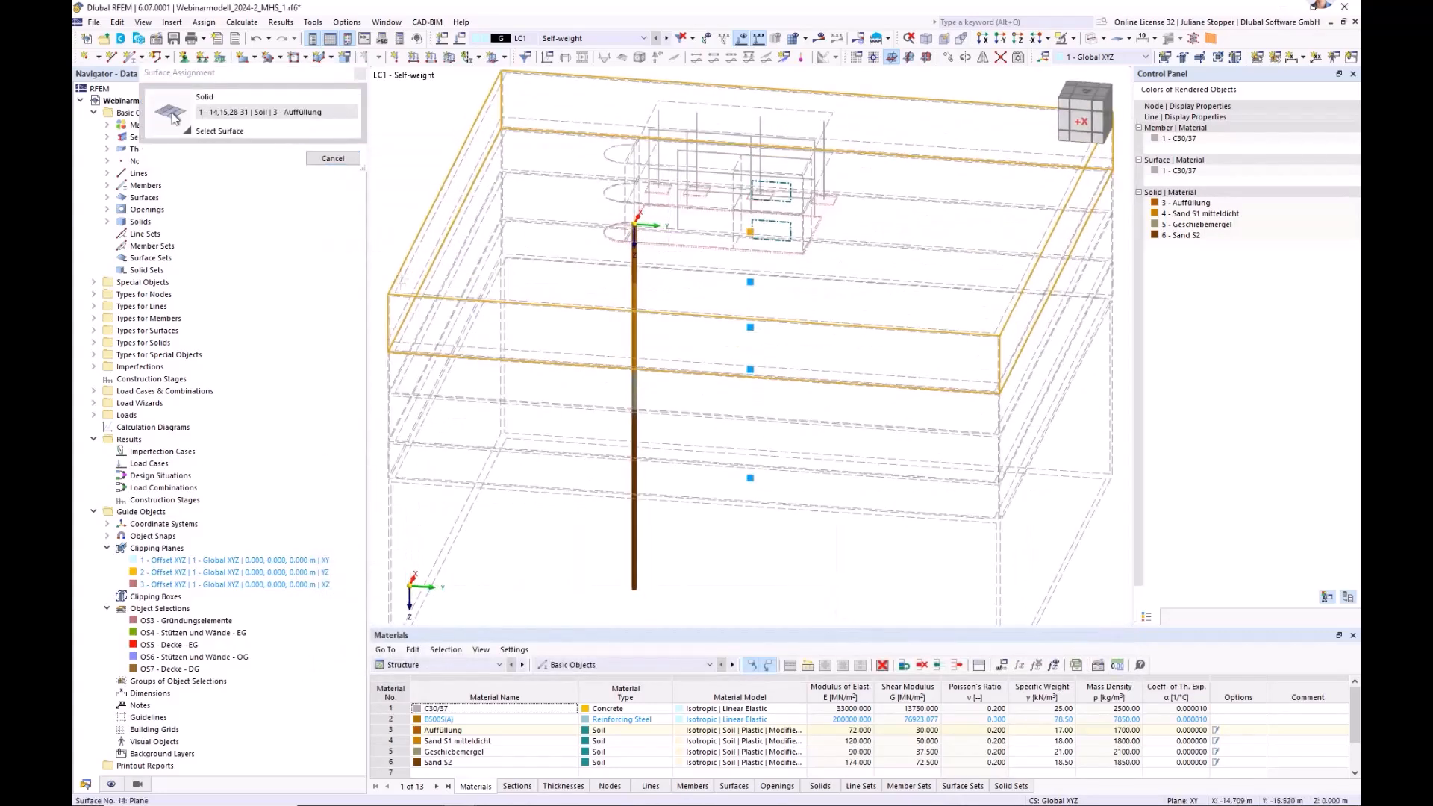
click(409, 278)
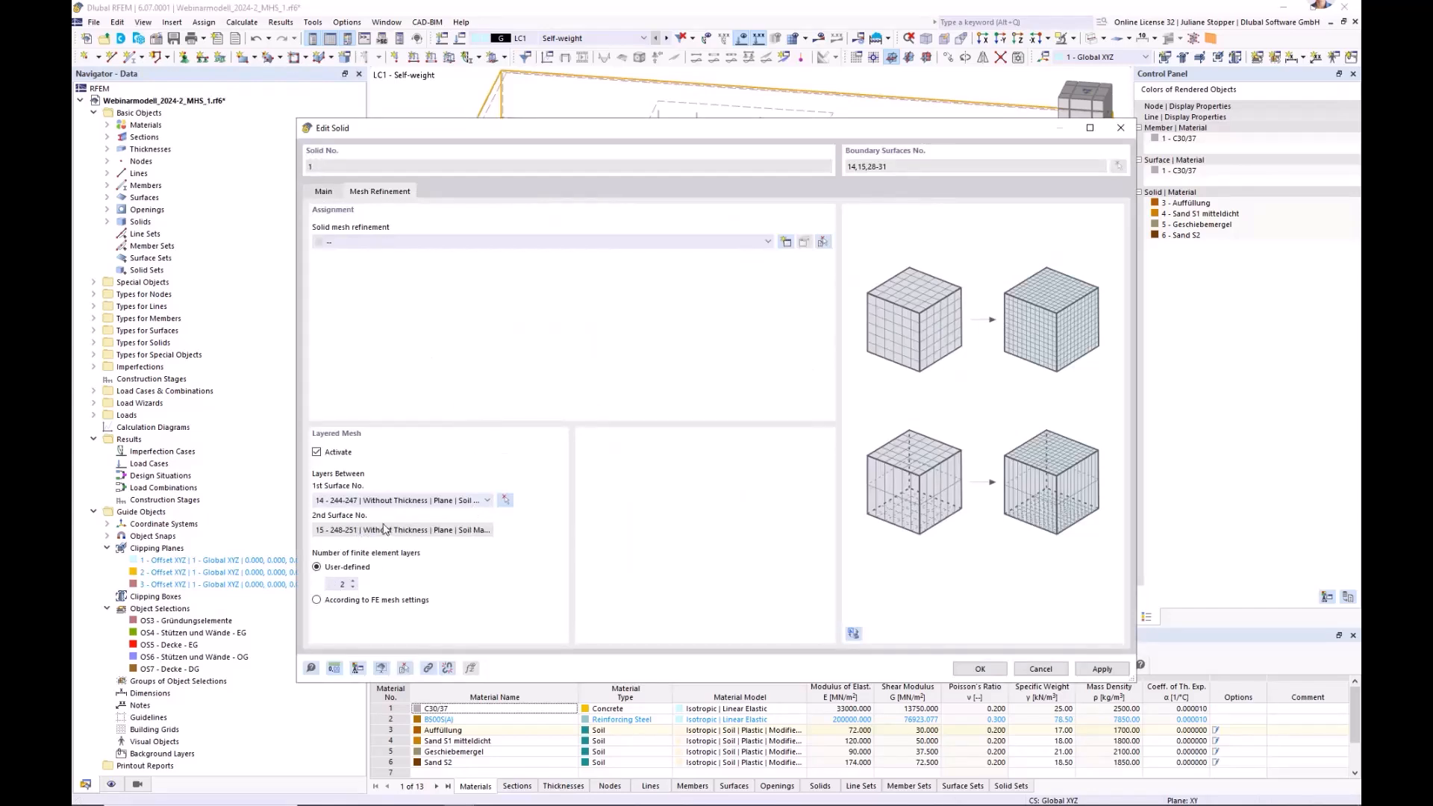
- Set the top soil solid's layered mesh to 5 user-defined finite element layers and apply the solid's settings
double_click(332, 585)
text(5)
click(977, 670)
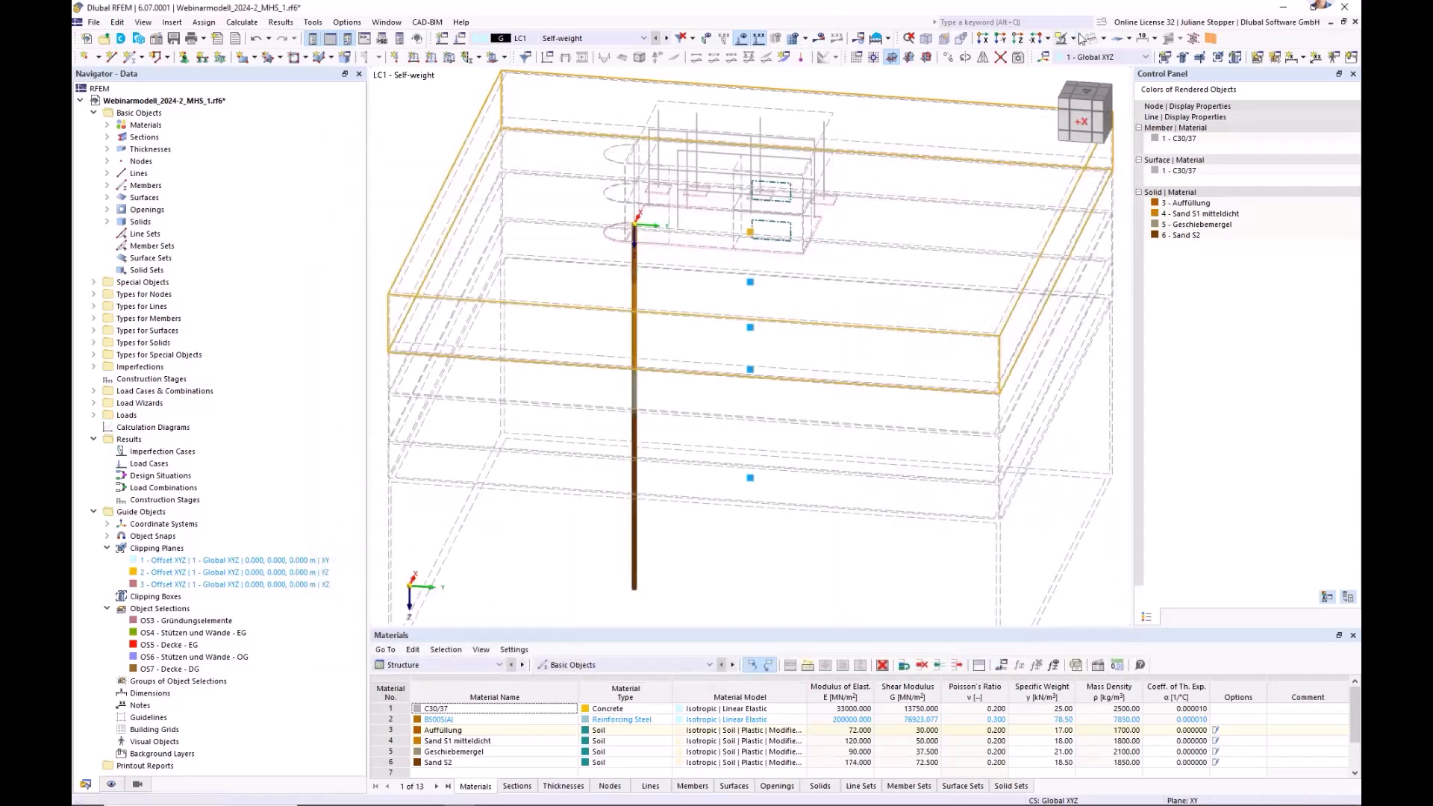
- Display the finite element mesh on the rendered model and examine its layering across the soil solids from the side
click(796, 41)
click(762, 471)
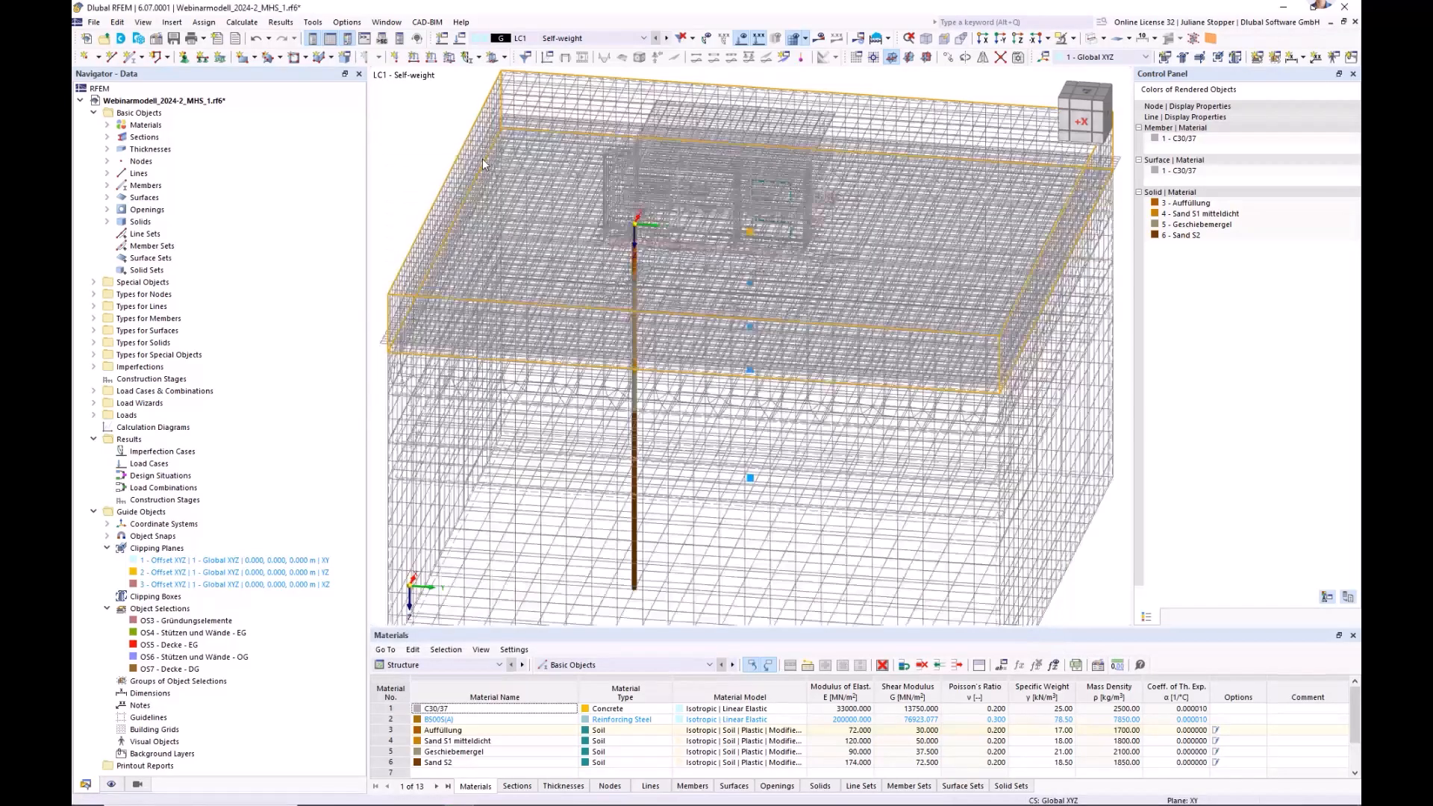
click(1094, 42)
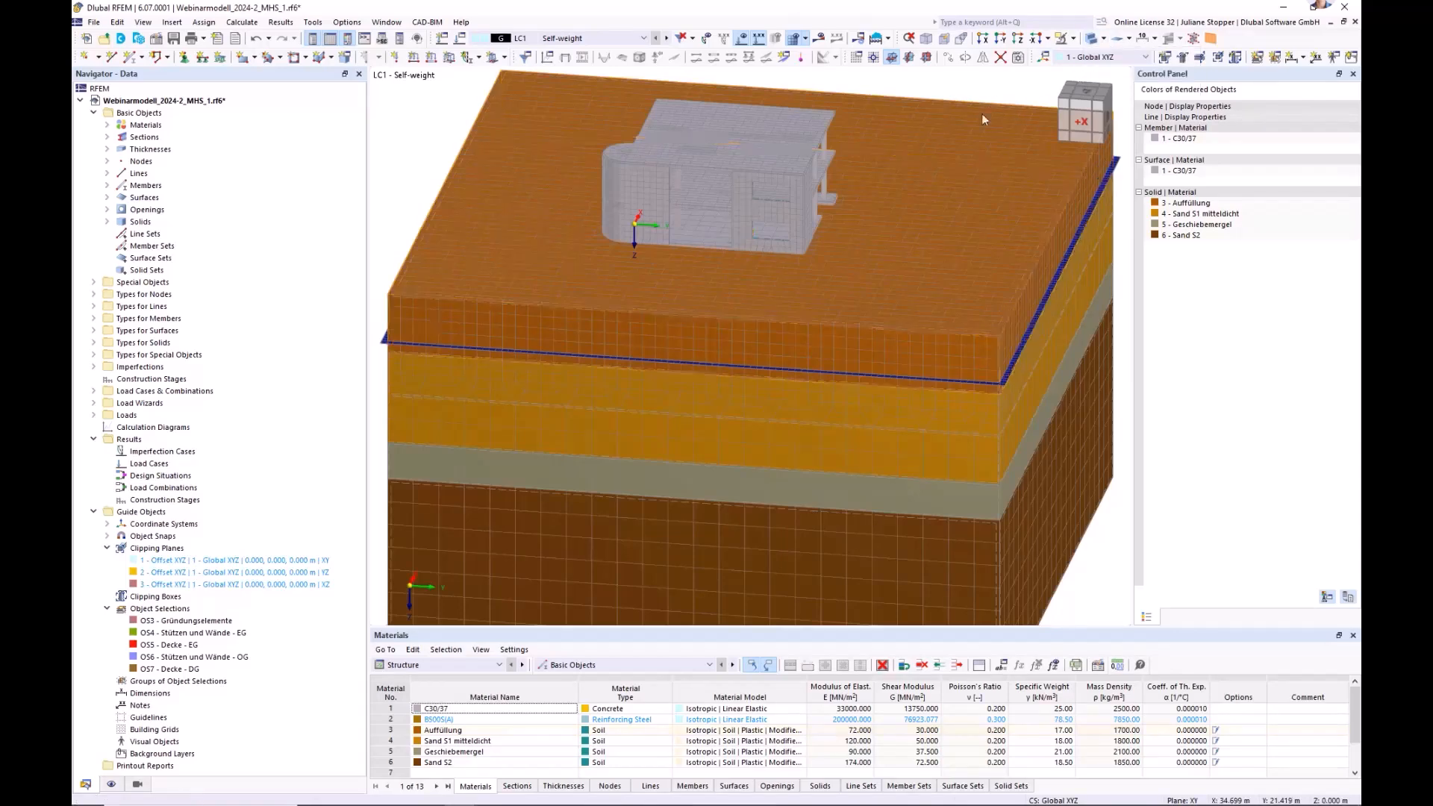
scroll(830, 332, down, 3)
ctrl+middle_drag(845, 406, 762, 358)
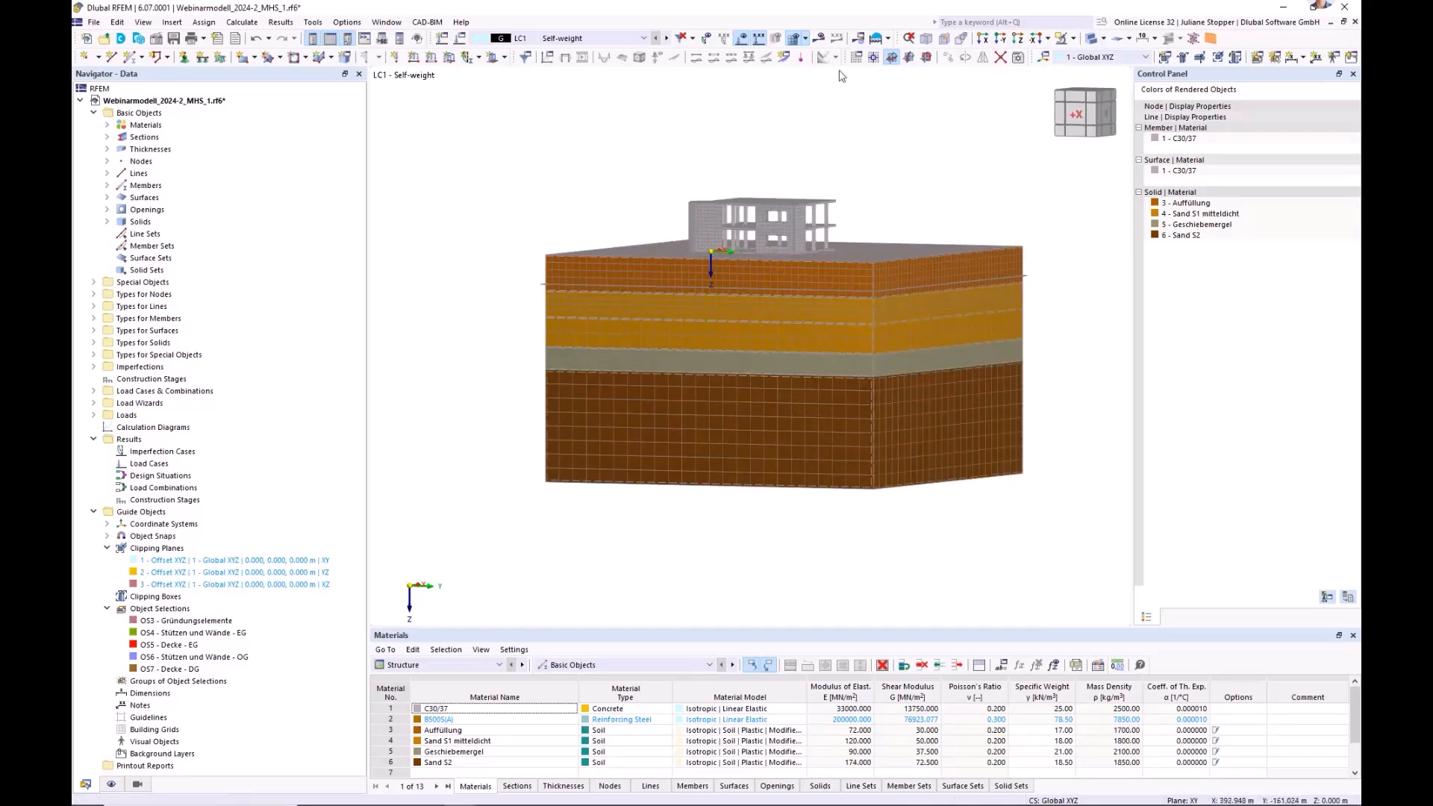
click(909, 38)
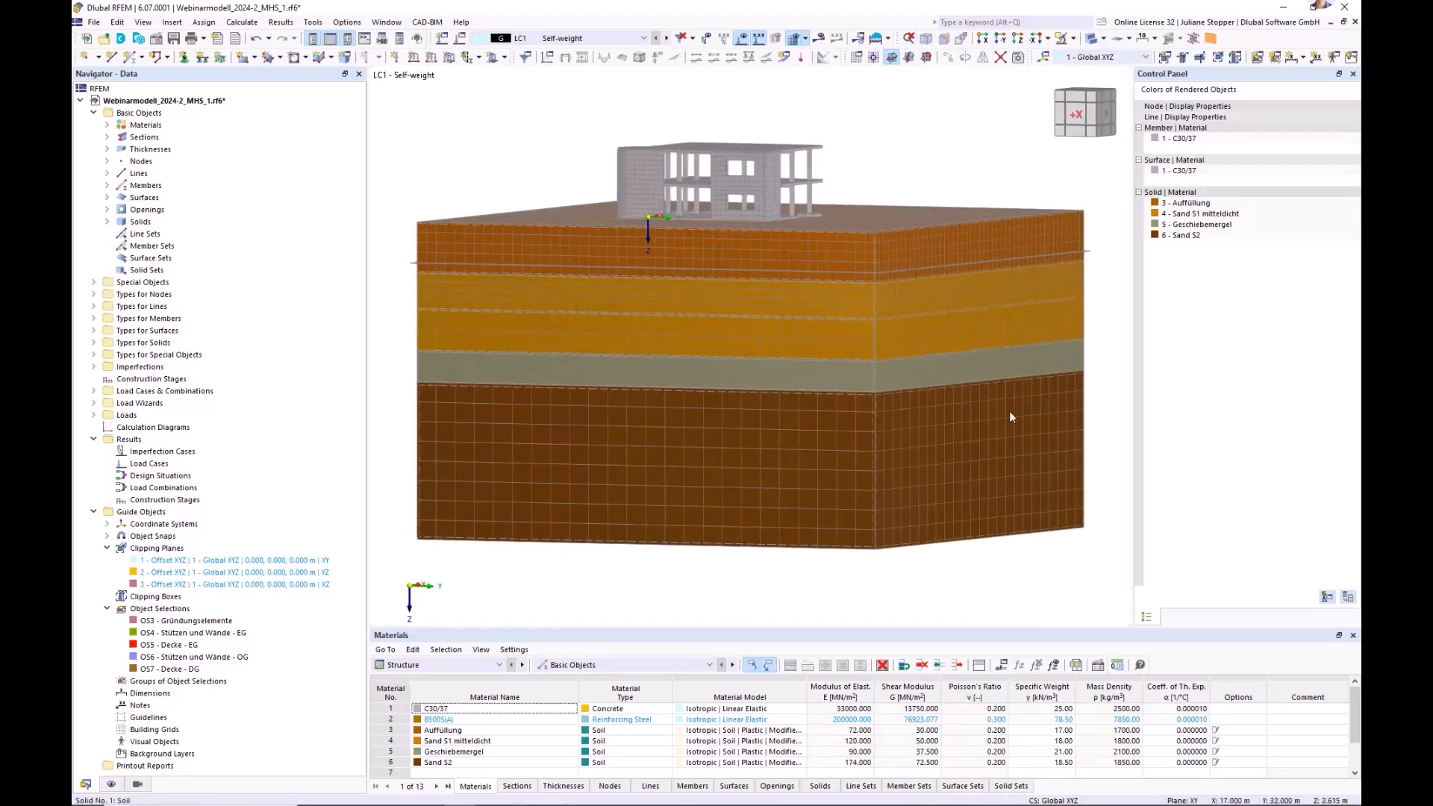
- Hide the mesh, show the wireframe model viewed along Z, and select the boundary surfaces on all four sides of the soil massif
click(1094, 39)
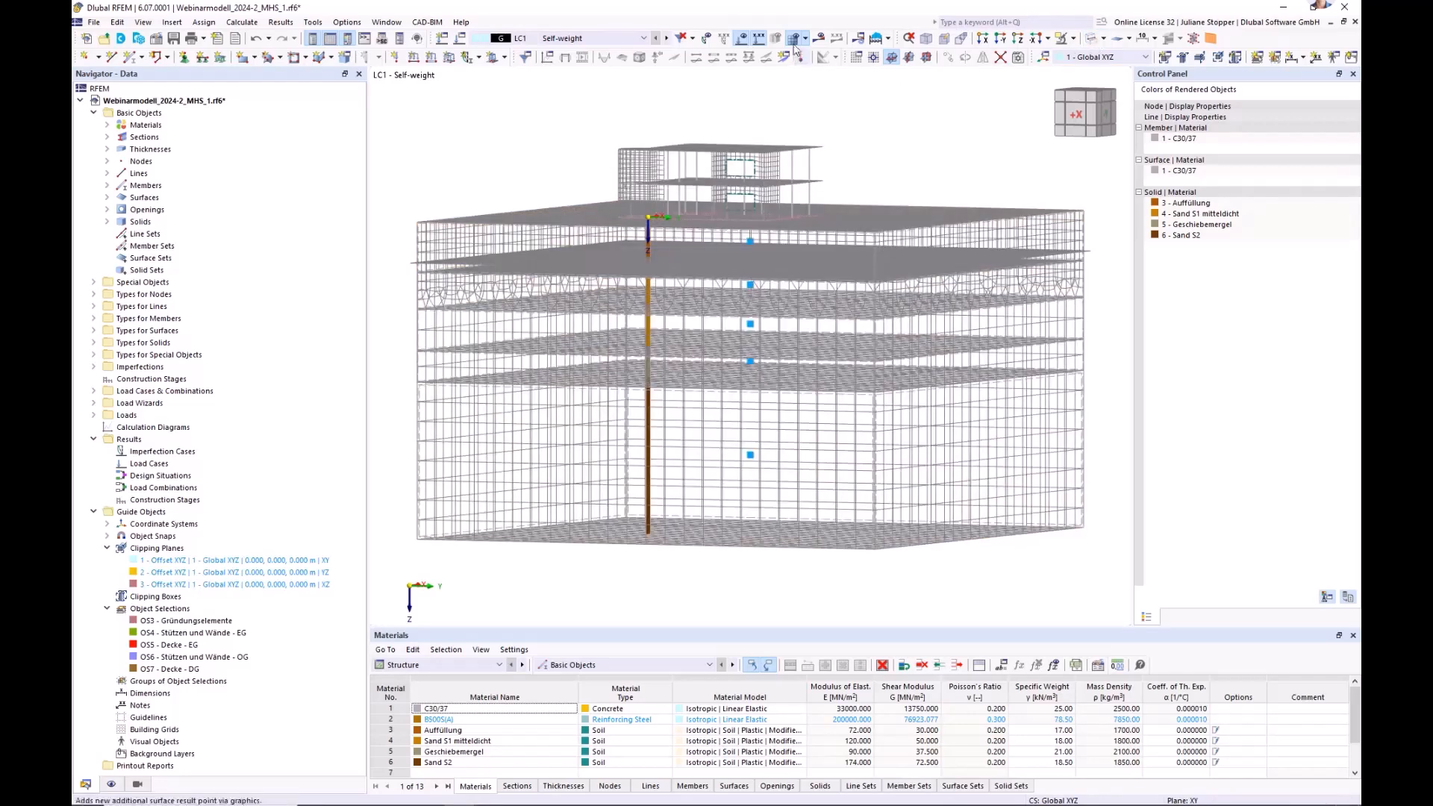
click(795, 39)
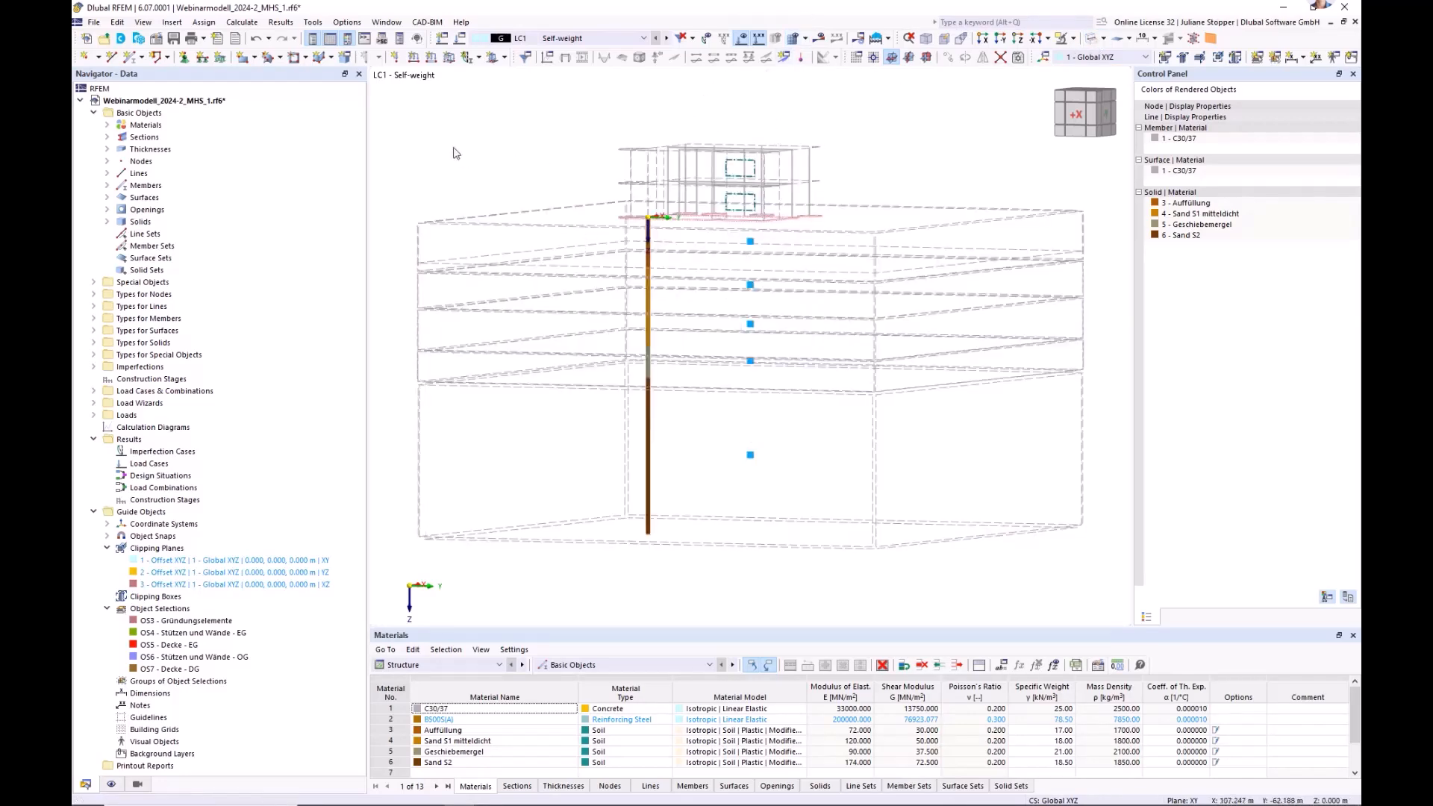
ctrl+middle_drag(468, 140, 467, 200)
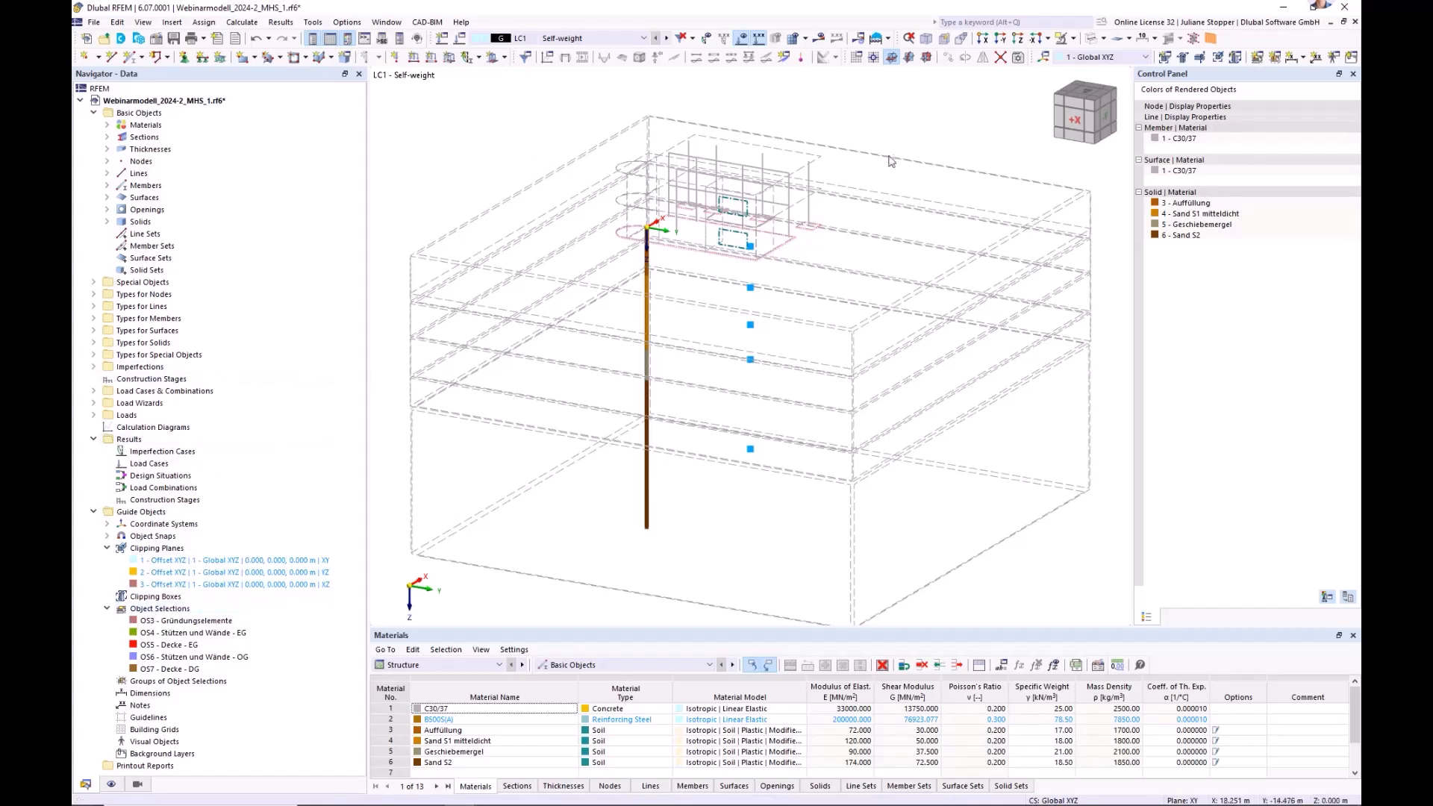
click(1019, 41)
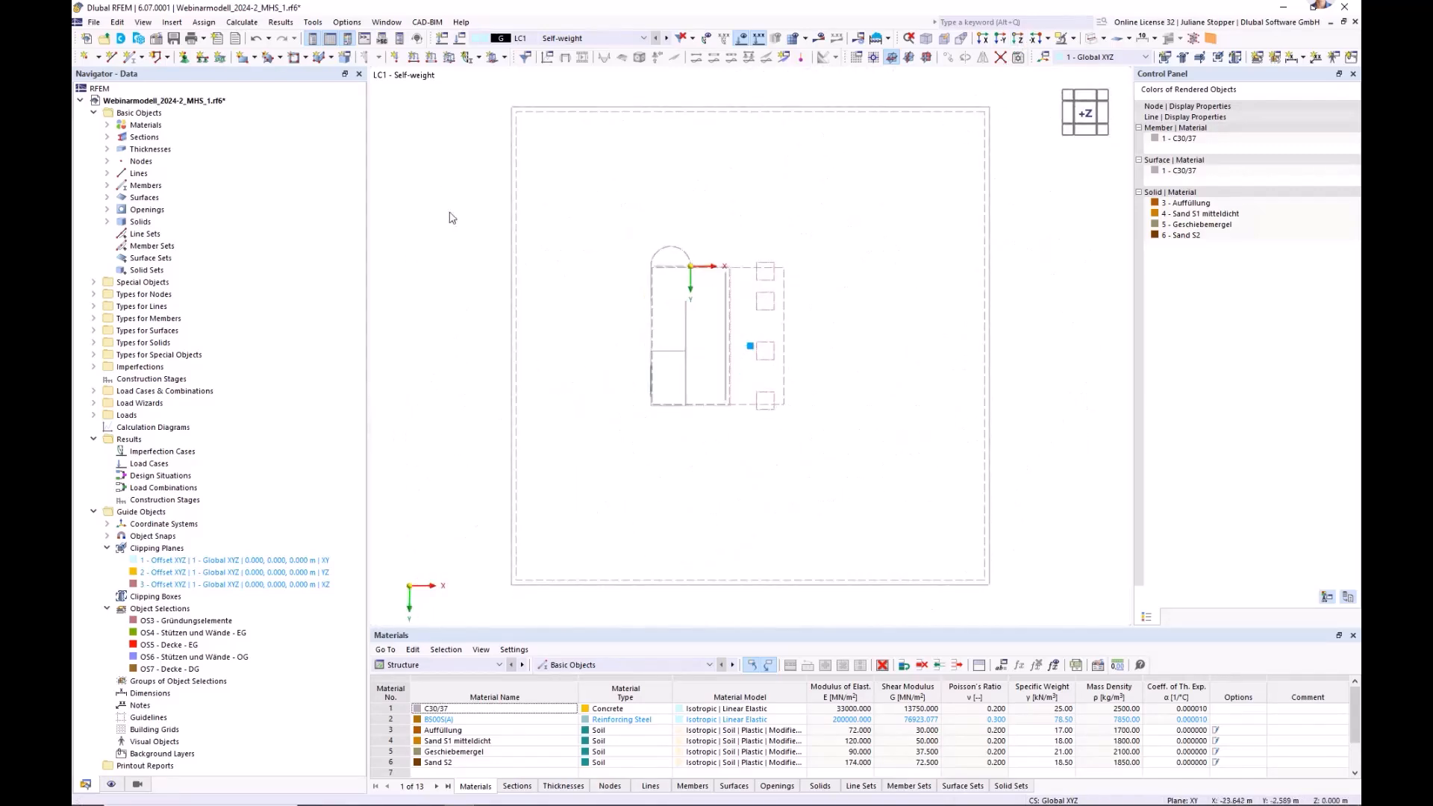
drag(486, 100, 533, 597)
drag(649, 104, 1000, 126)
drag(484, 576, 1034, 619)
drag(973, 94, 1003, 606)
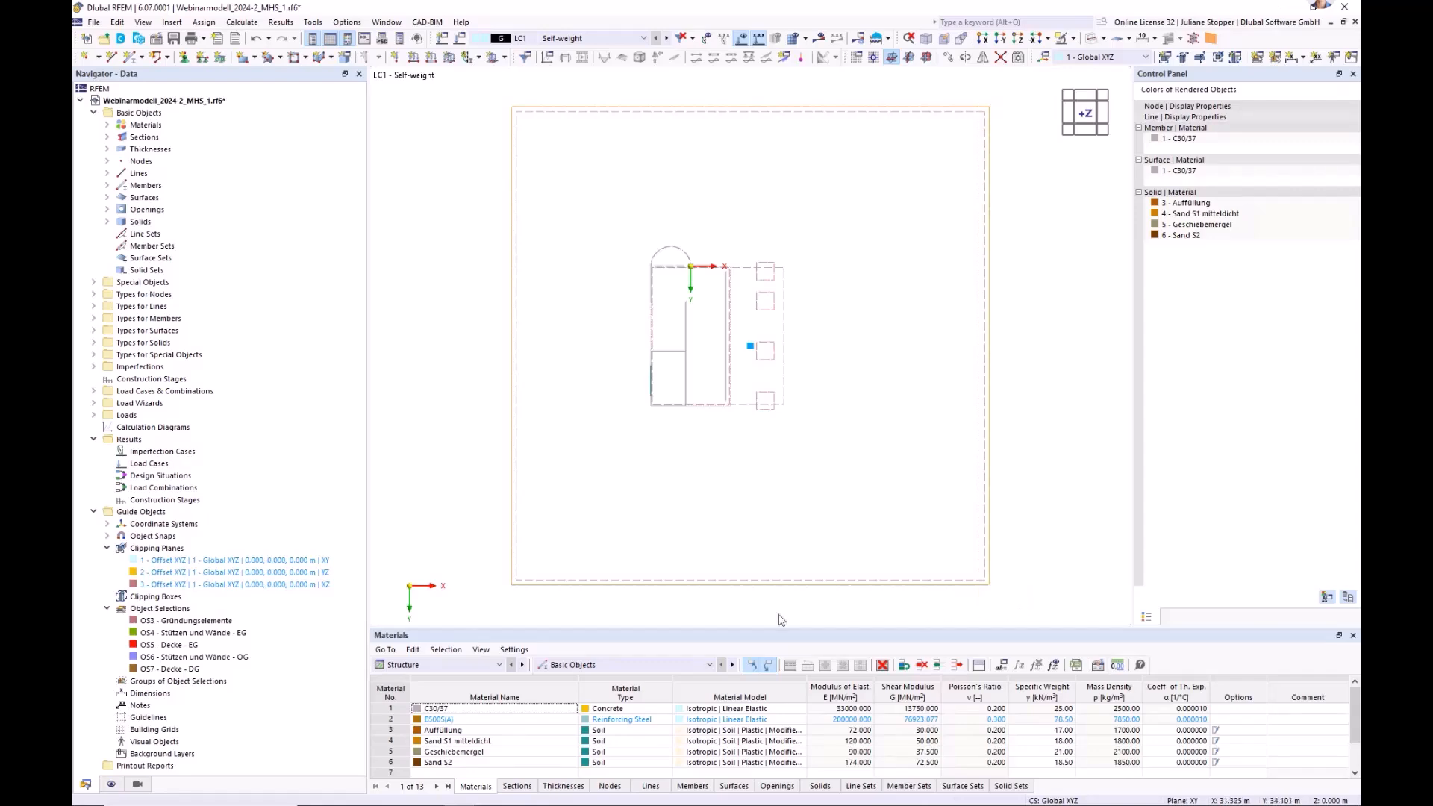
- Save the selected soil boundary surfaces as a new object selection named Boundary Surfaces Solid
ctrl+middle_drag(752, 549, 695, 430)
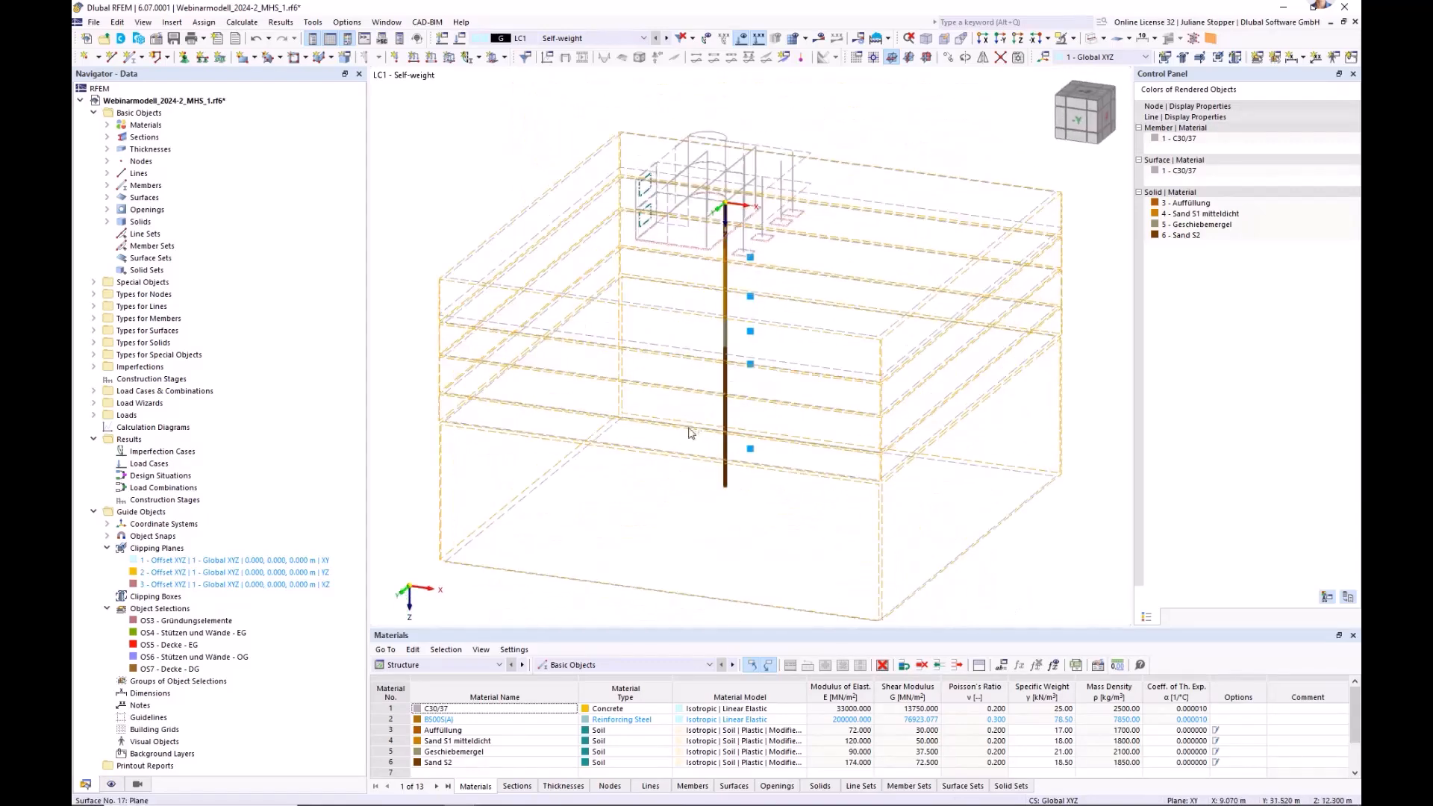
right_click(472, 546)
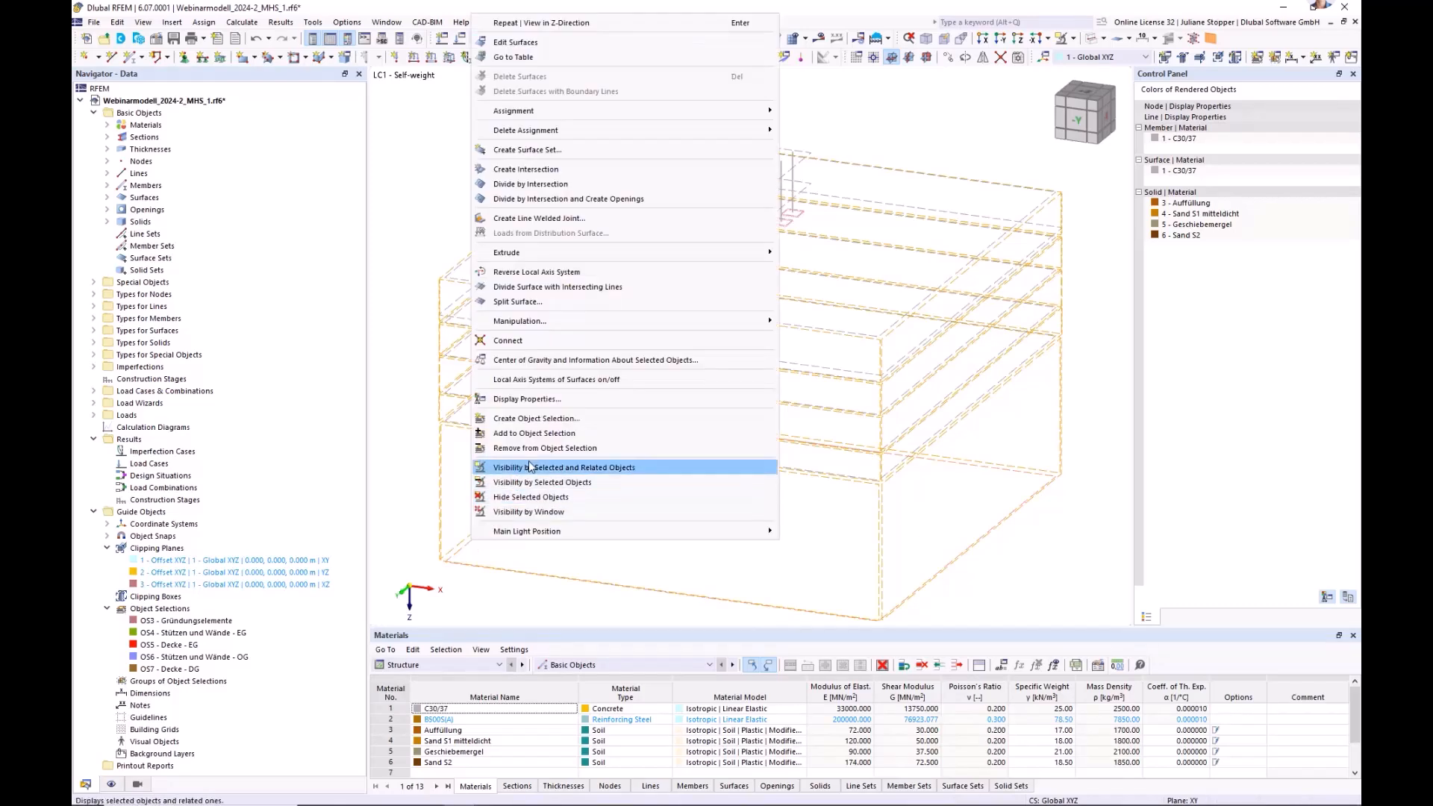
click(529, 419)
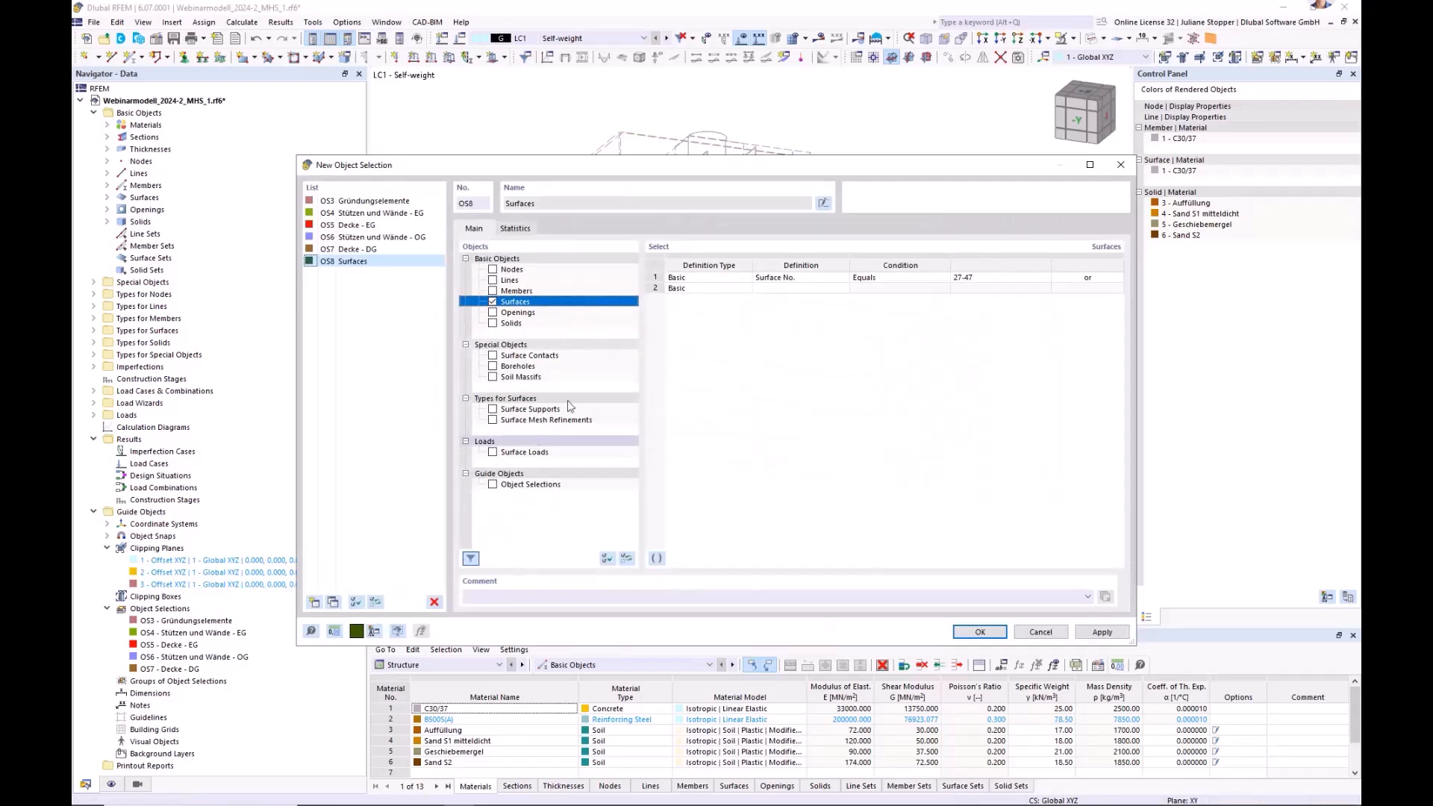
click(823, 203)
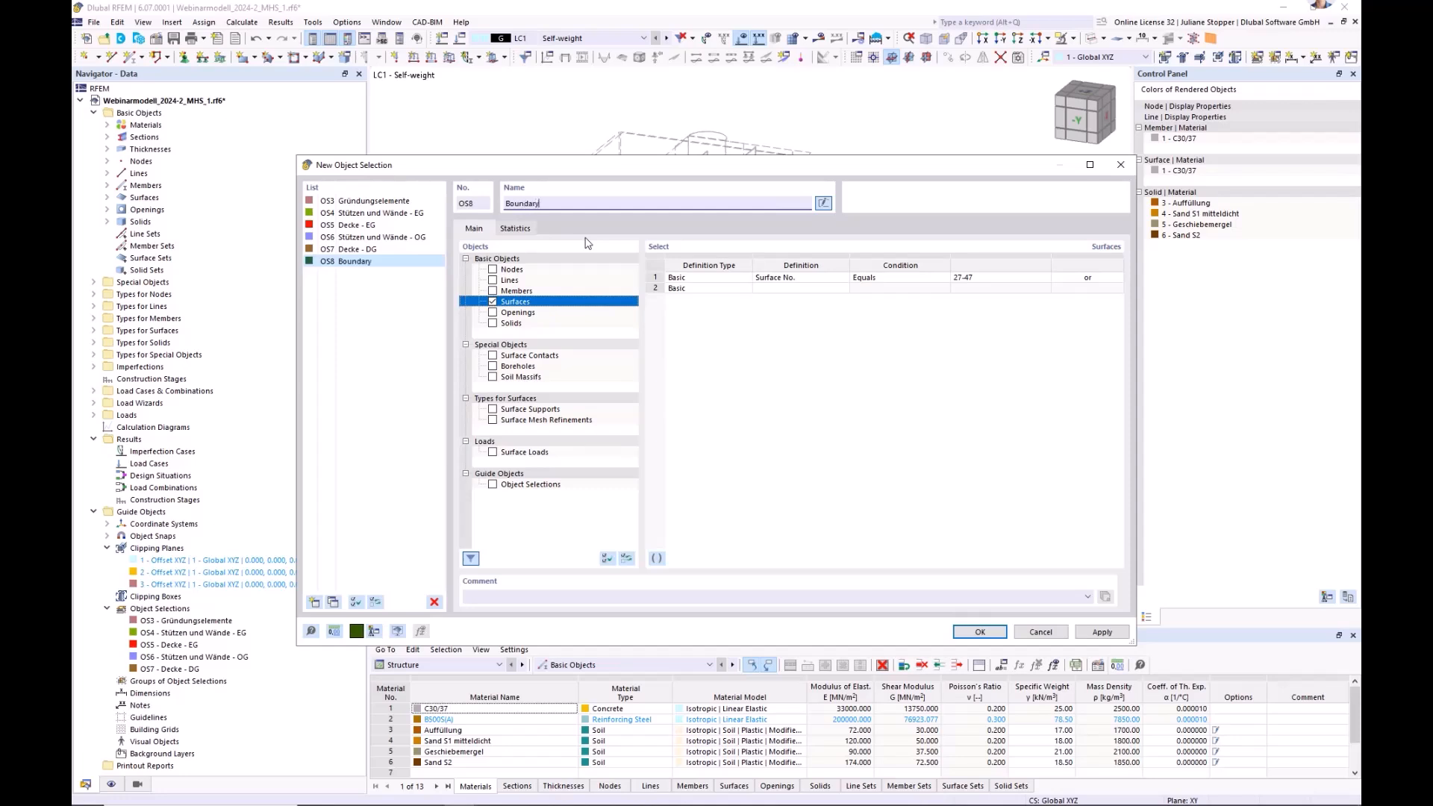
text(Boundary Surf)
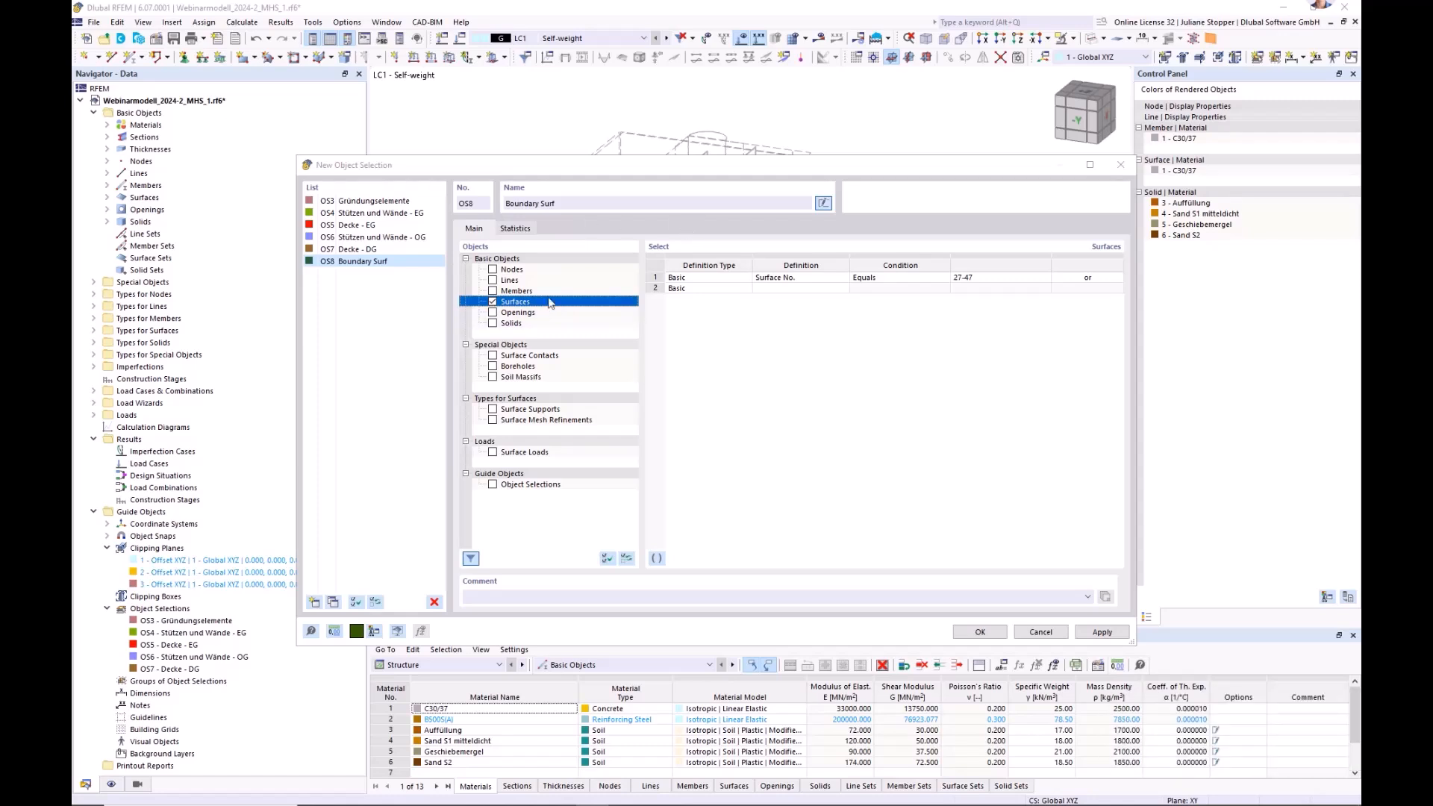
click(571, 201)
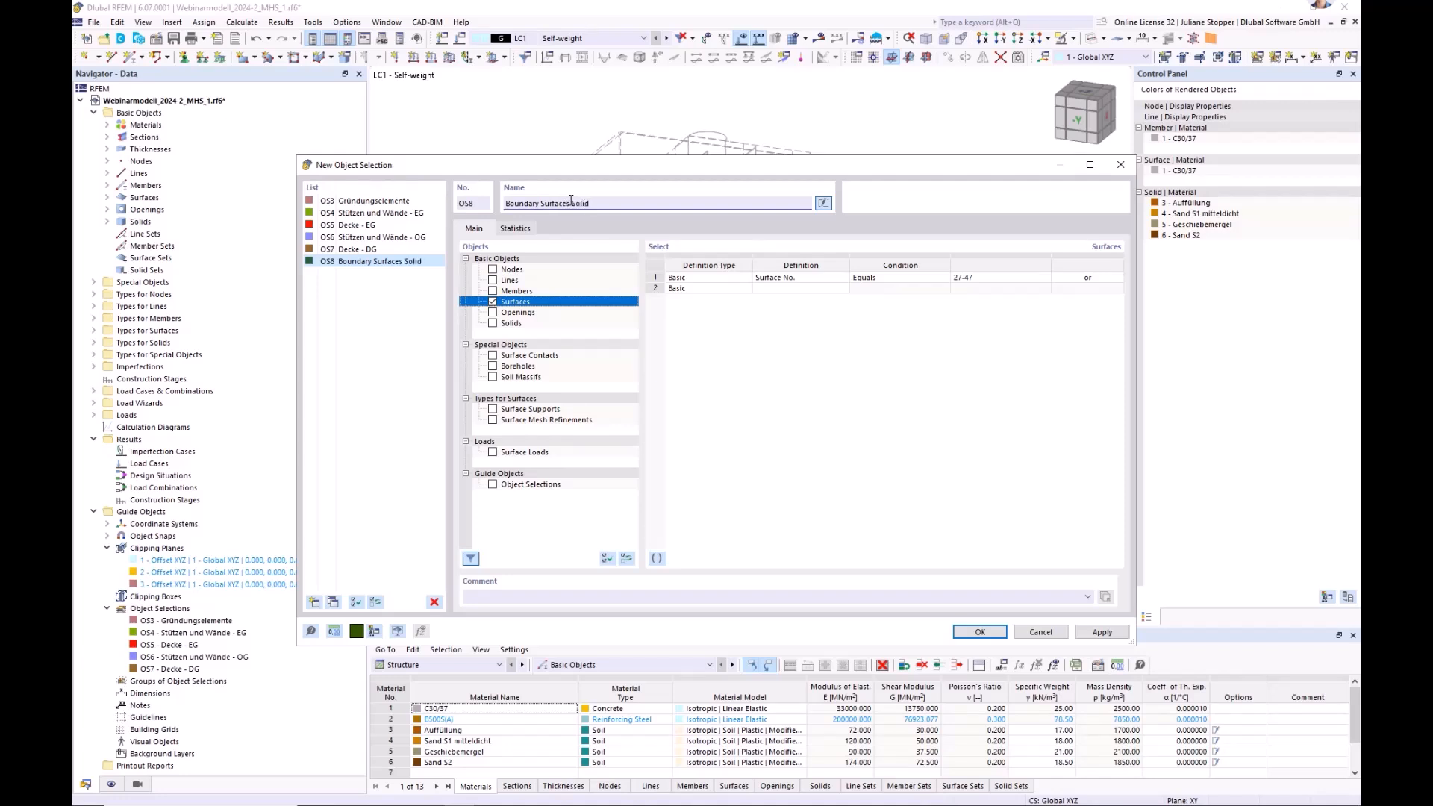
click(980, 631)
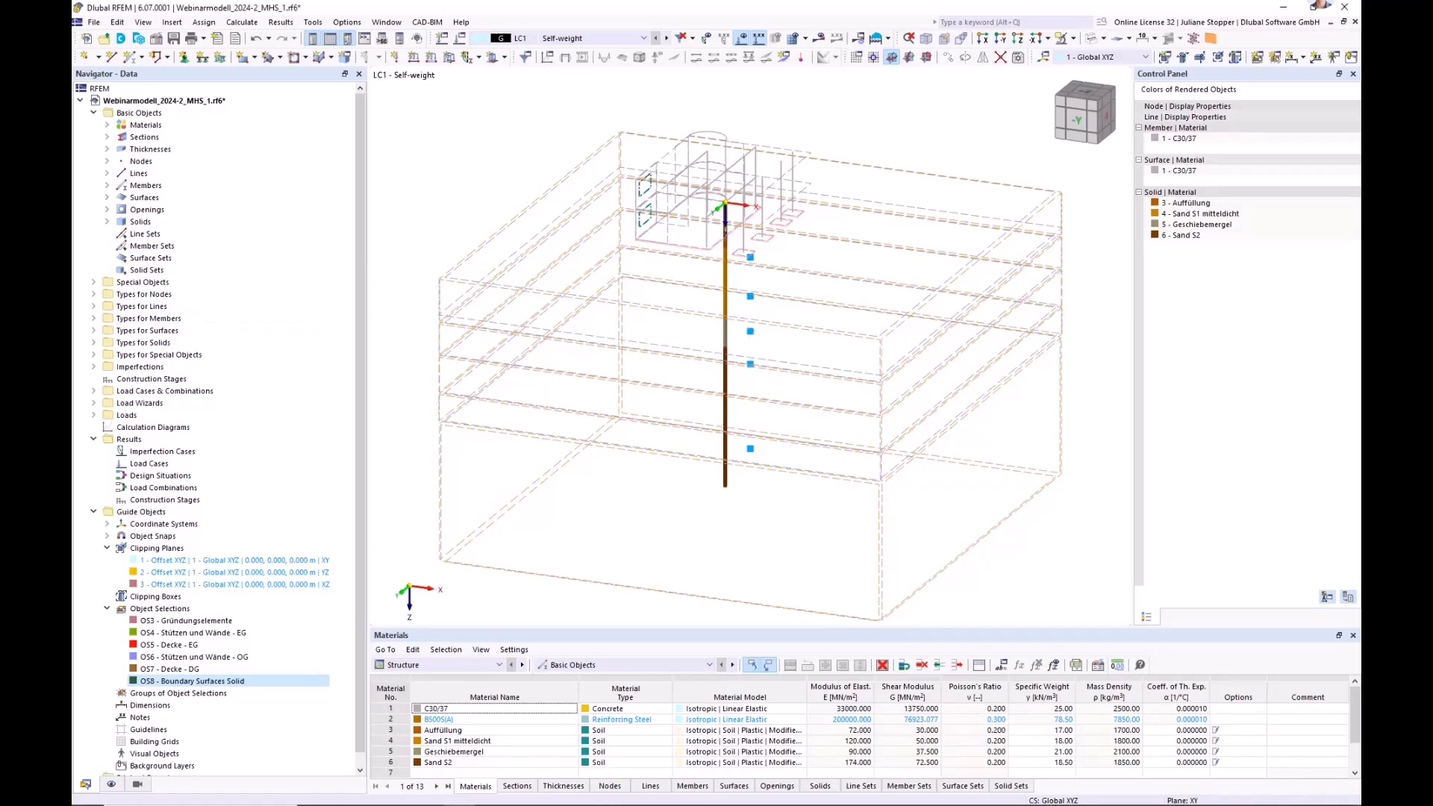
- Clear the surface selection and display the building and soil massif as rendered solids instead of wireframe
scroll(550, 438, down, 1)
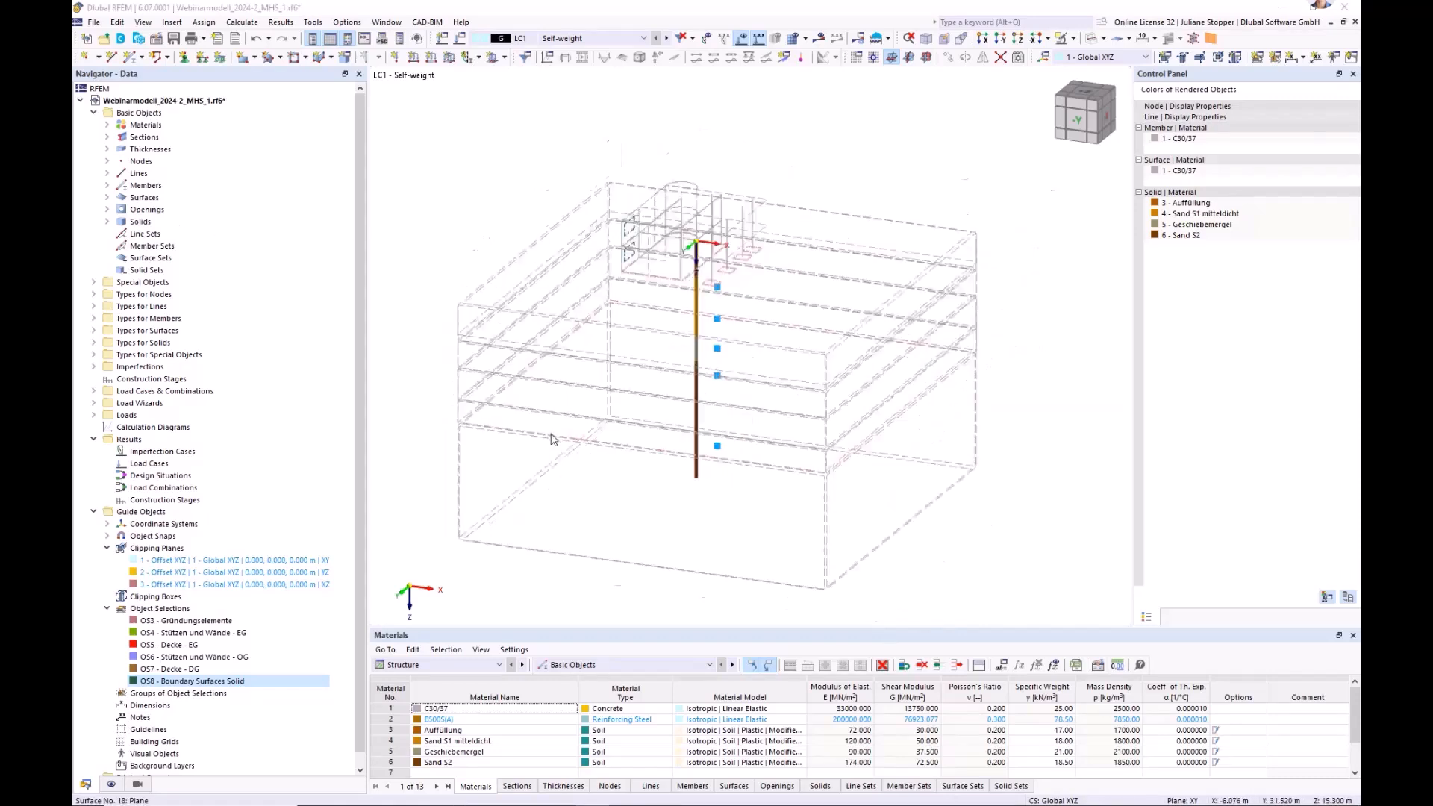
click(1093, 38)
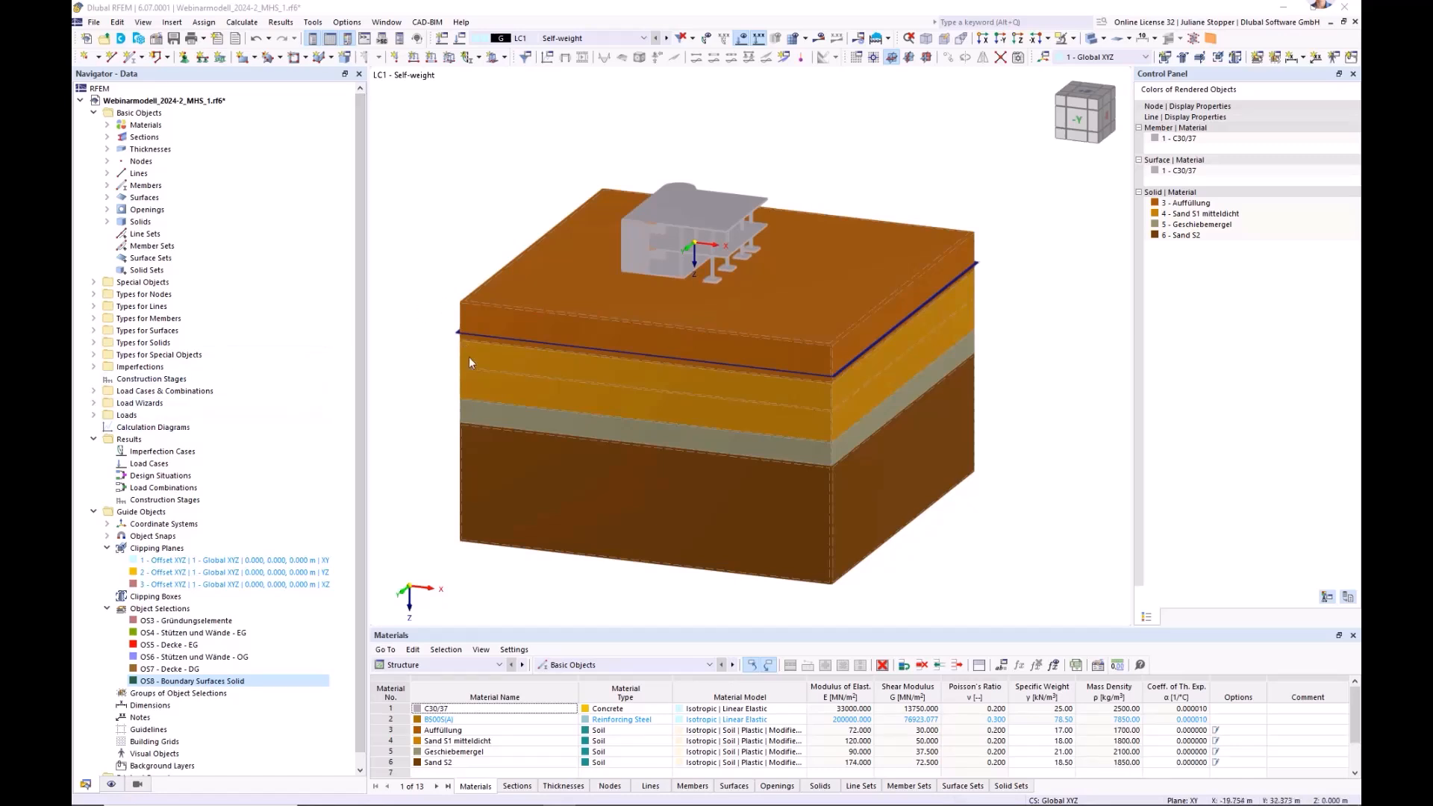
ctrl+middle_drag(960, 534, 921, 528)
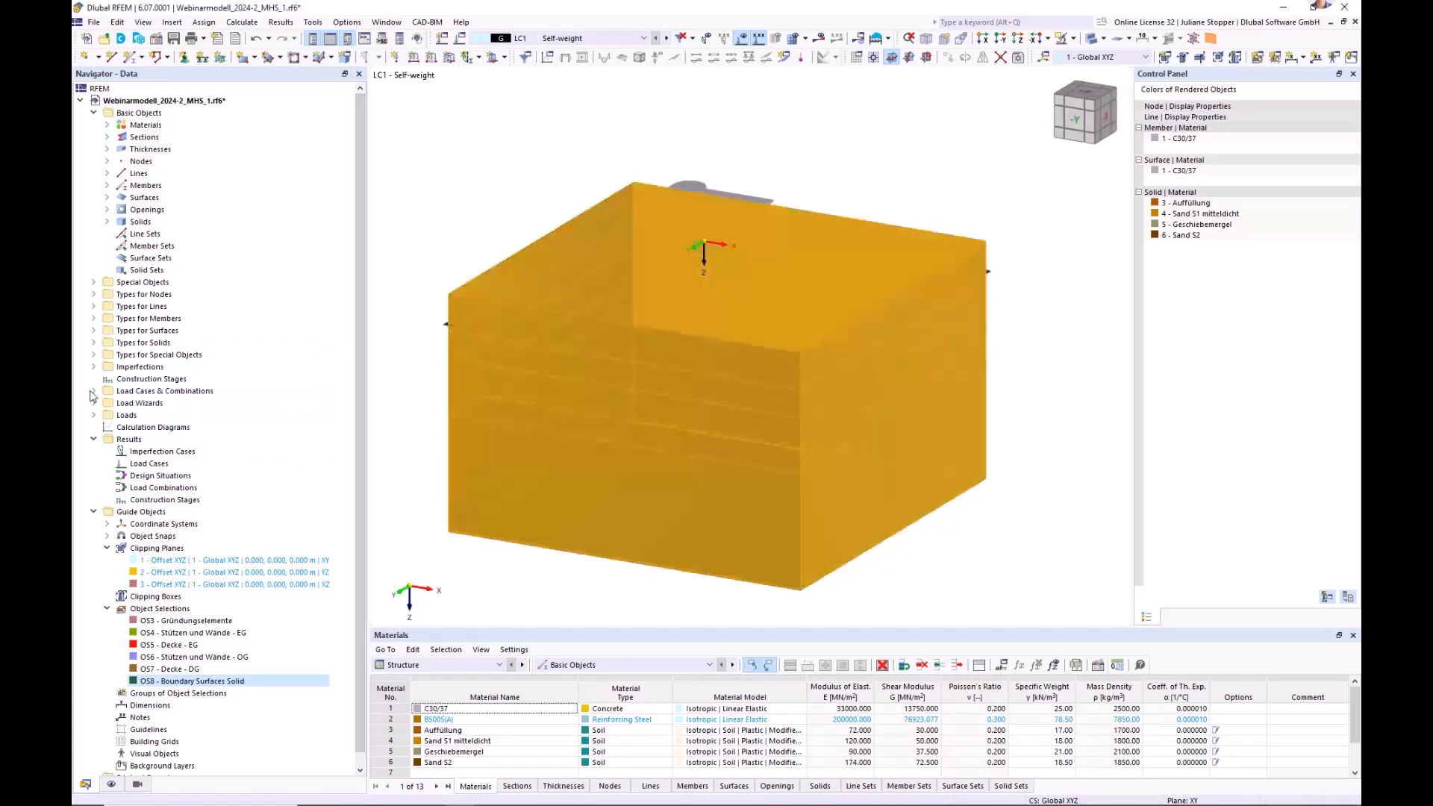
- Review the load cases, including Eigengewicht Boden, plus the actions, design situations and construction stages, leaving them unchanged
click(94, 391)
click(137, 418)
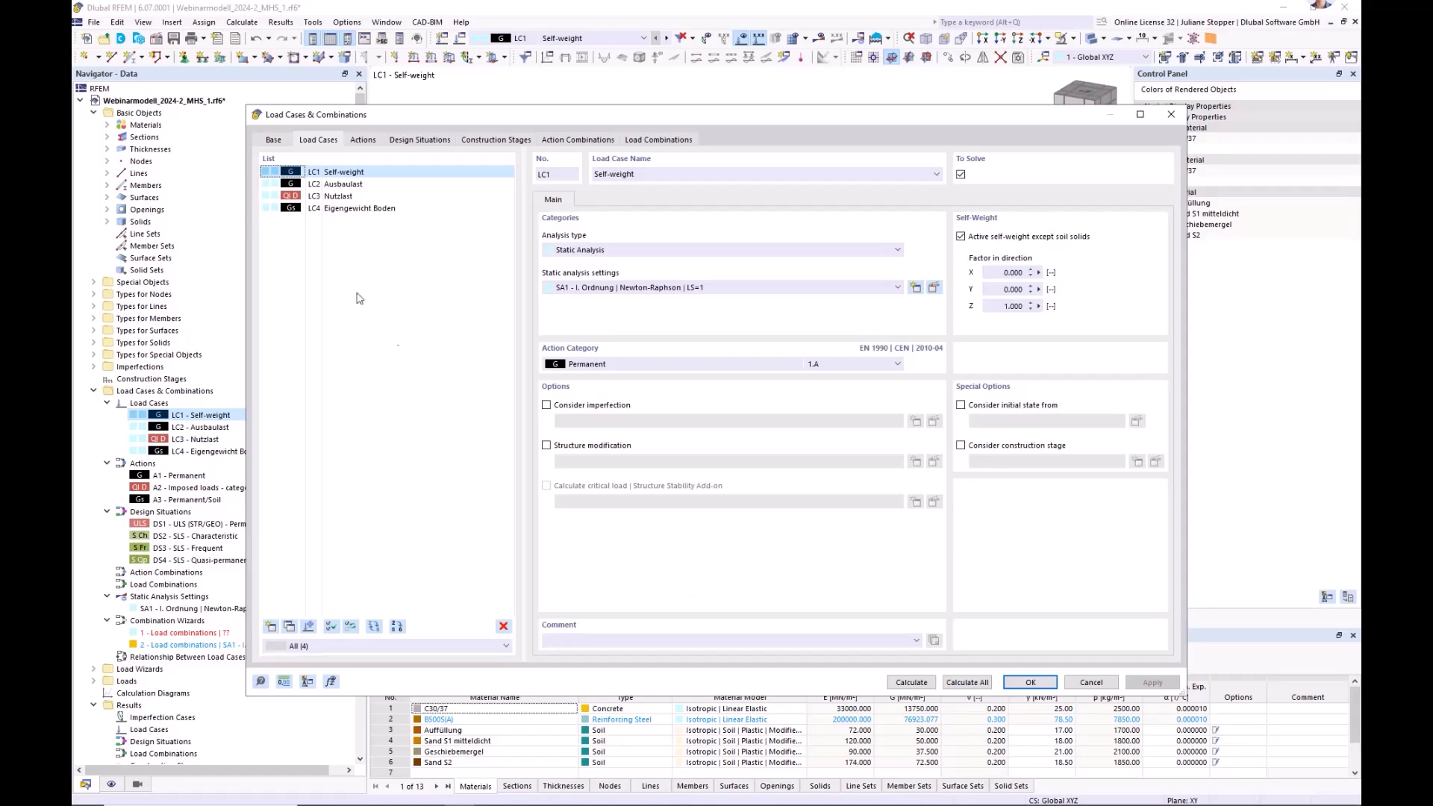
click(342, 211)
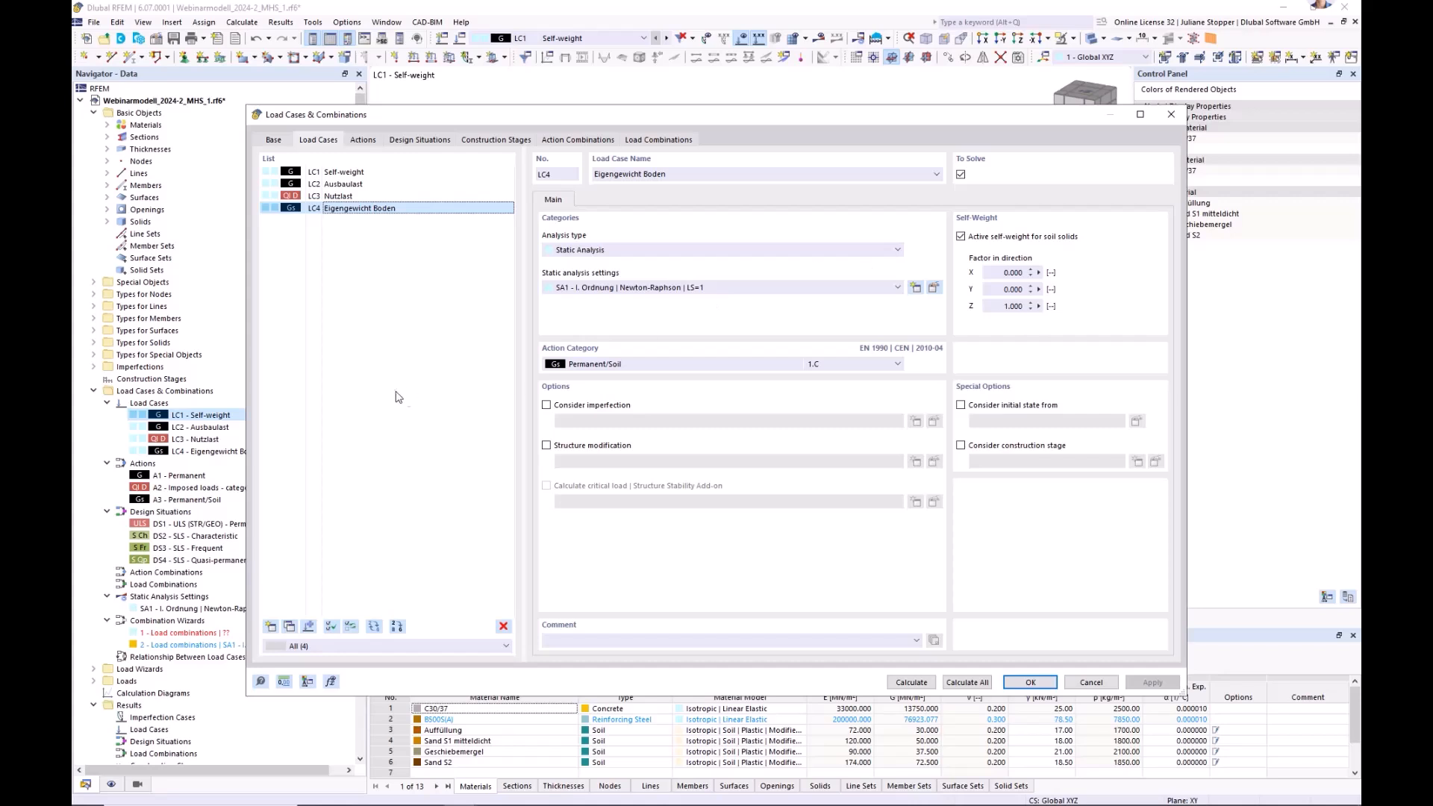
click(336, 174)
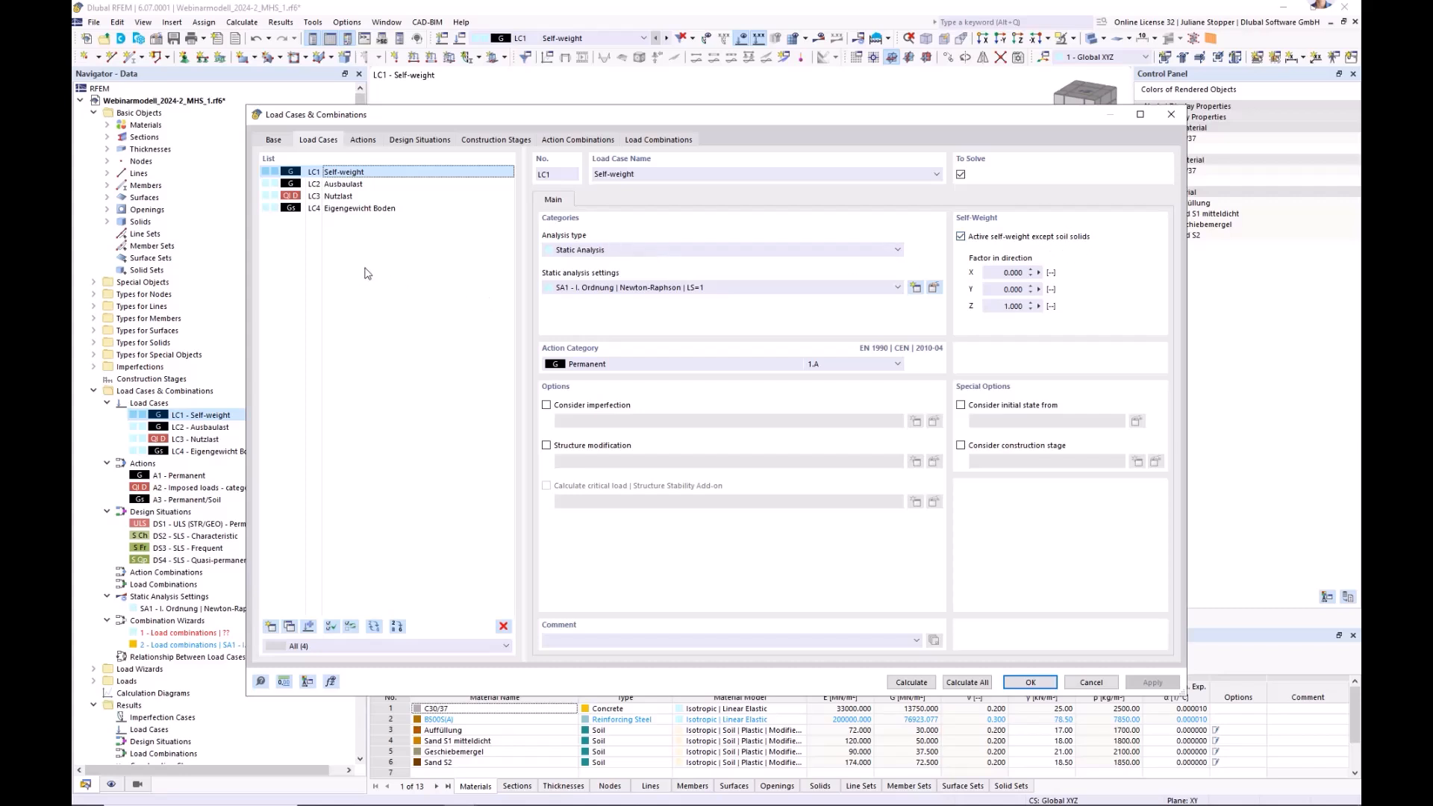
click(344, 185)
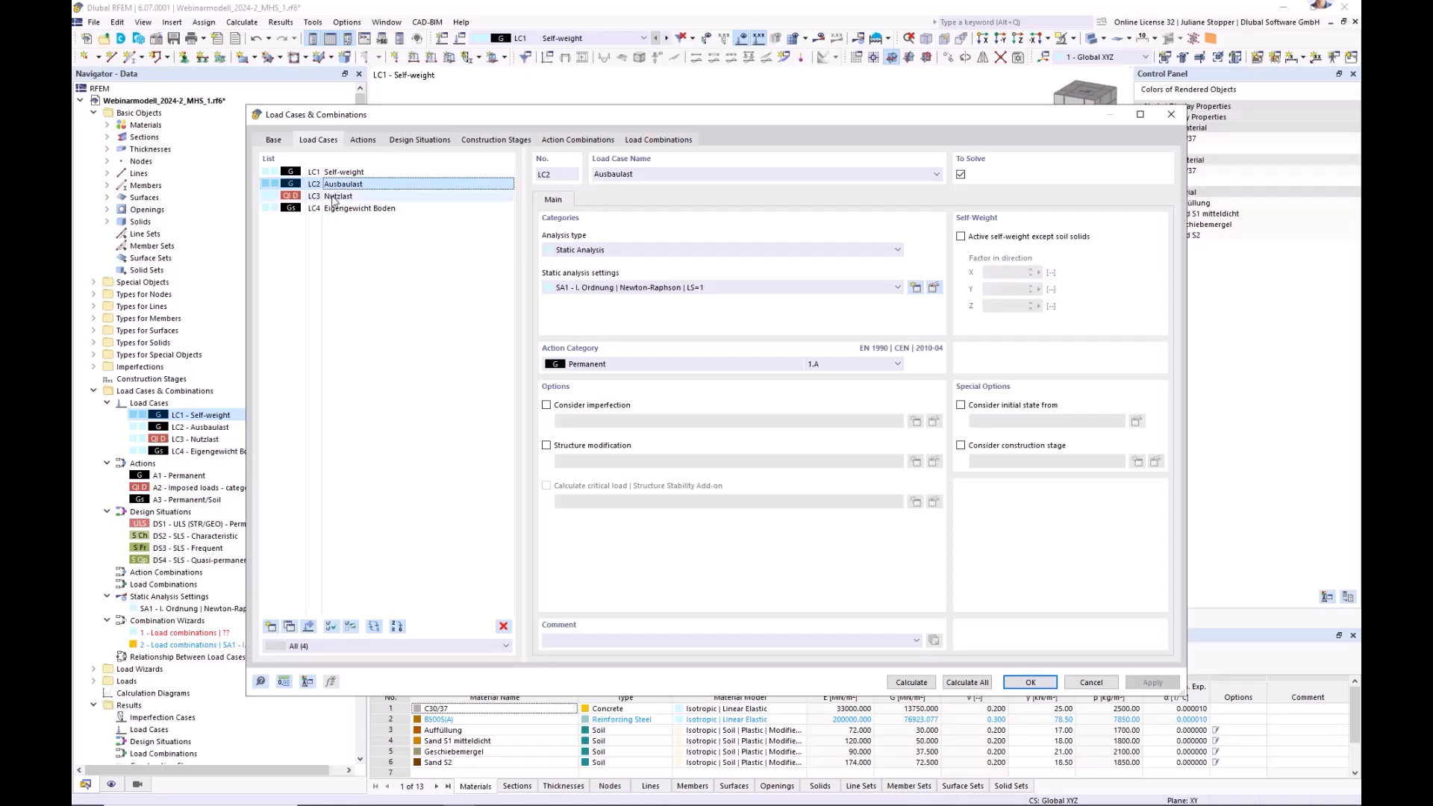
click(337, 197)
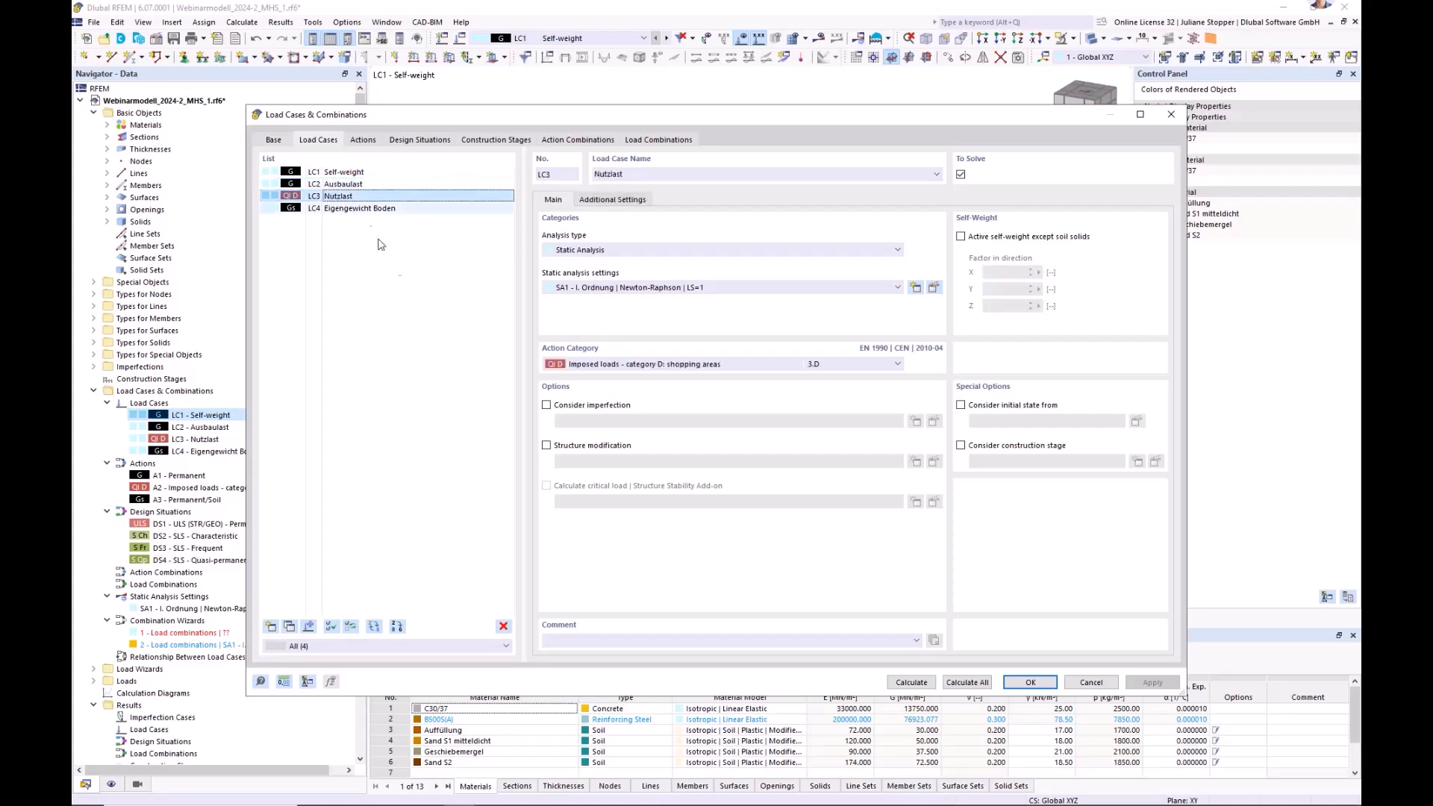
click(361, 140)
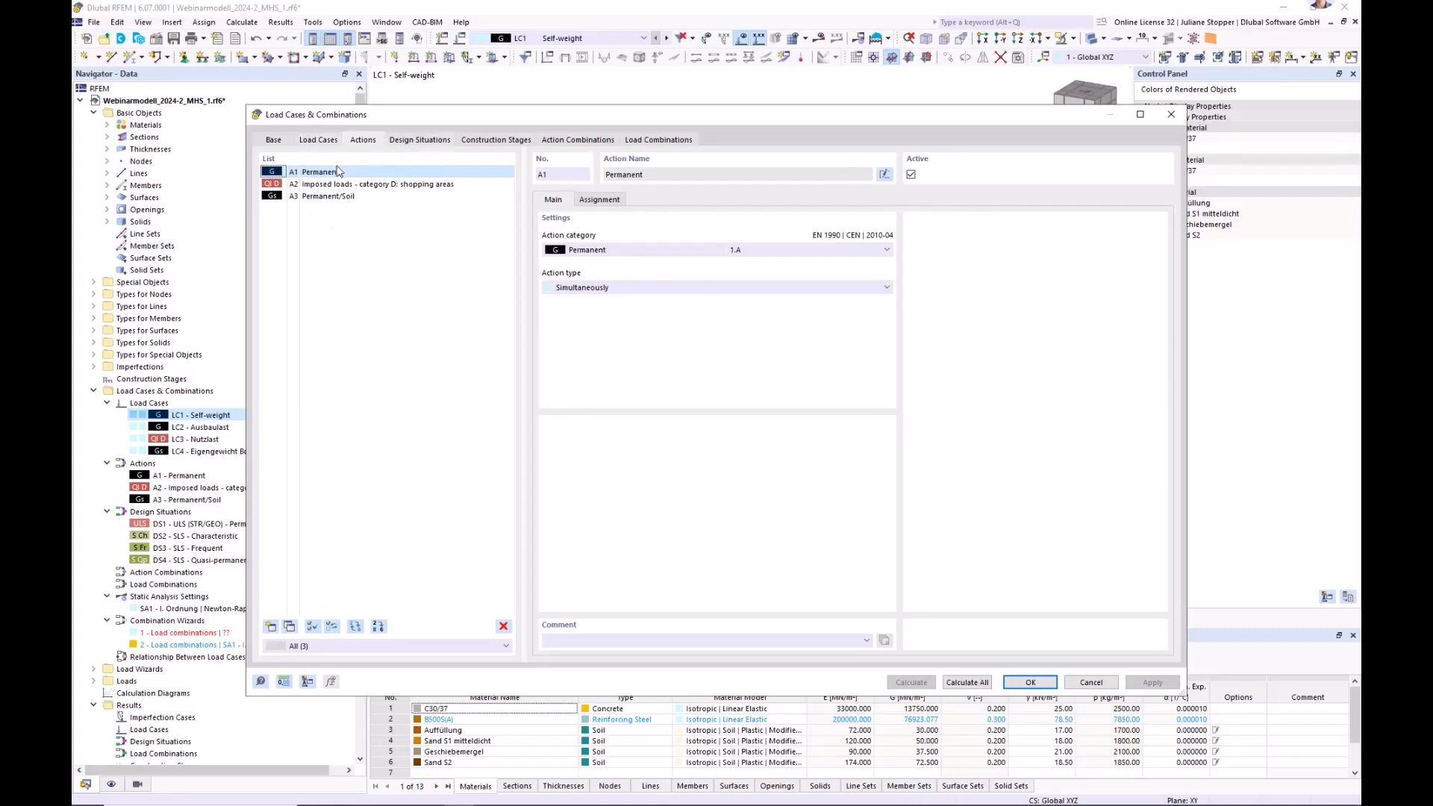
click(419, 142)
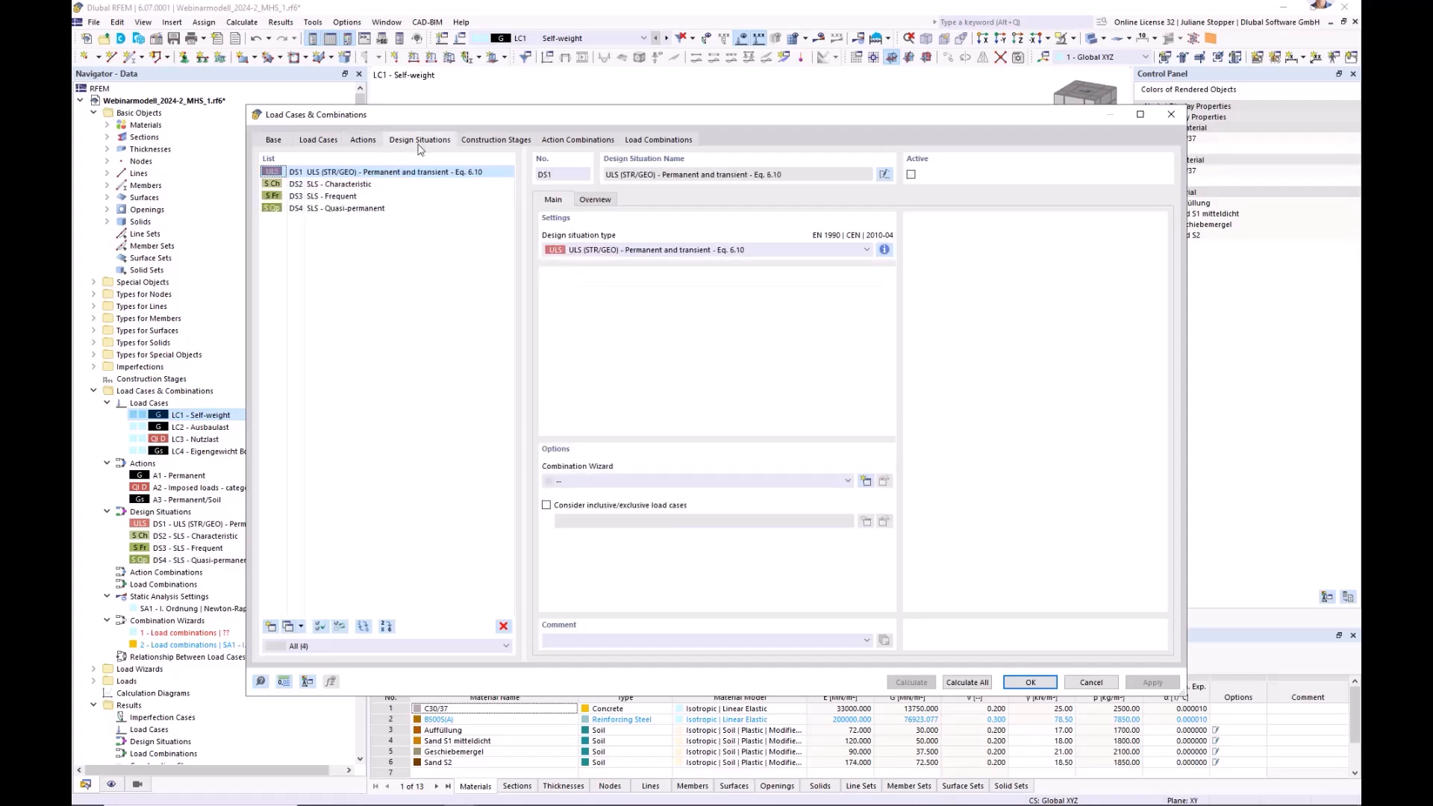
click(485, 141)
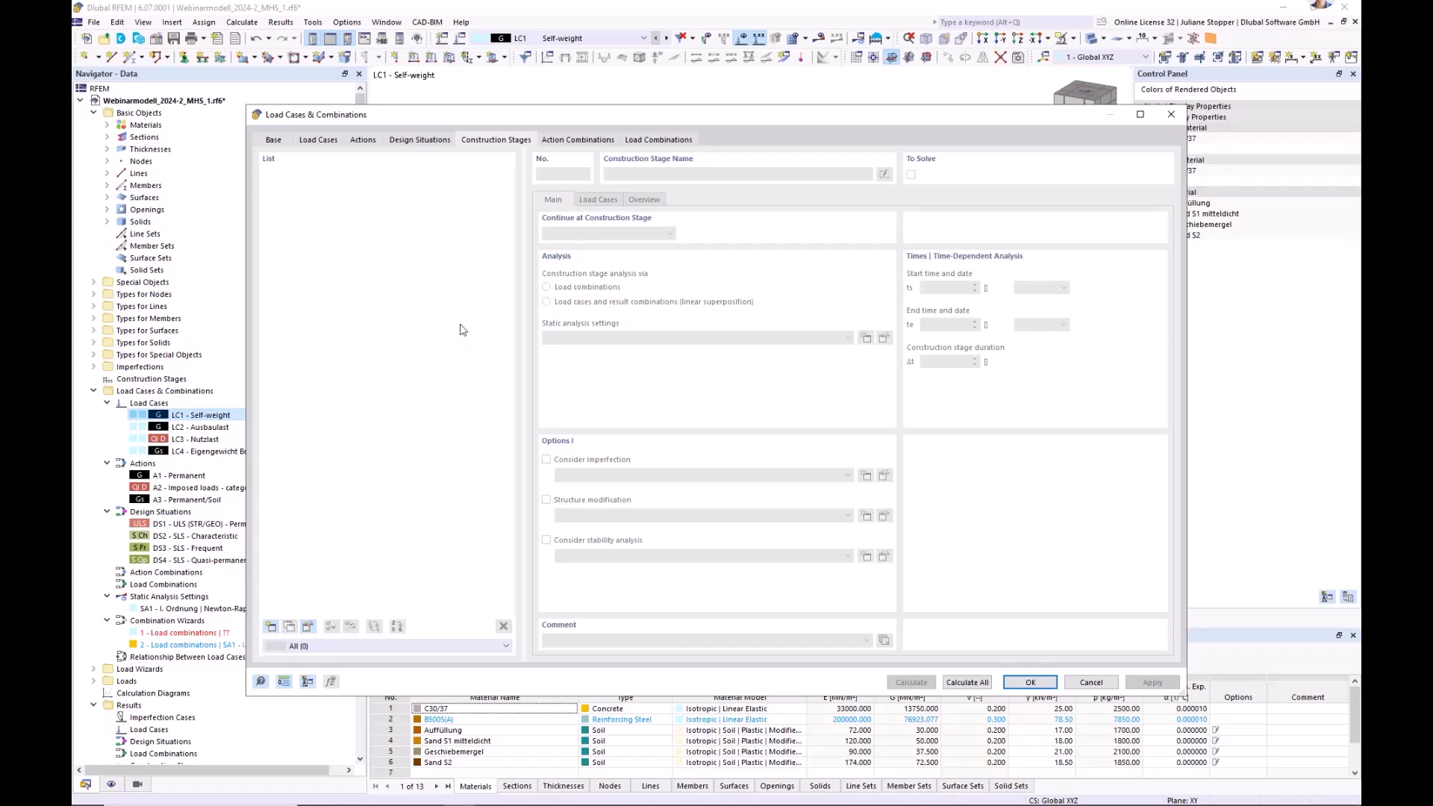
click(1090, 682)
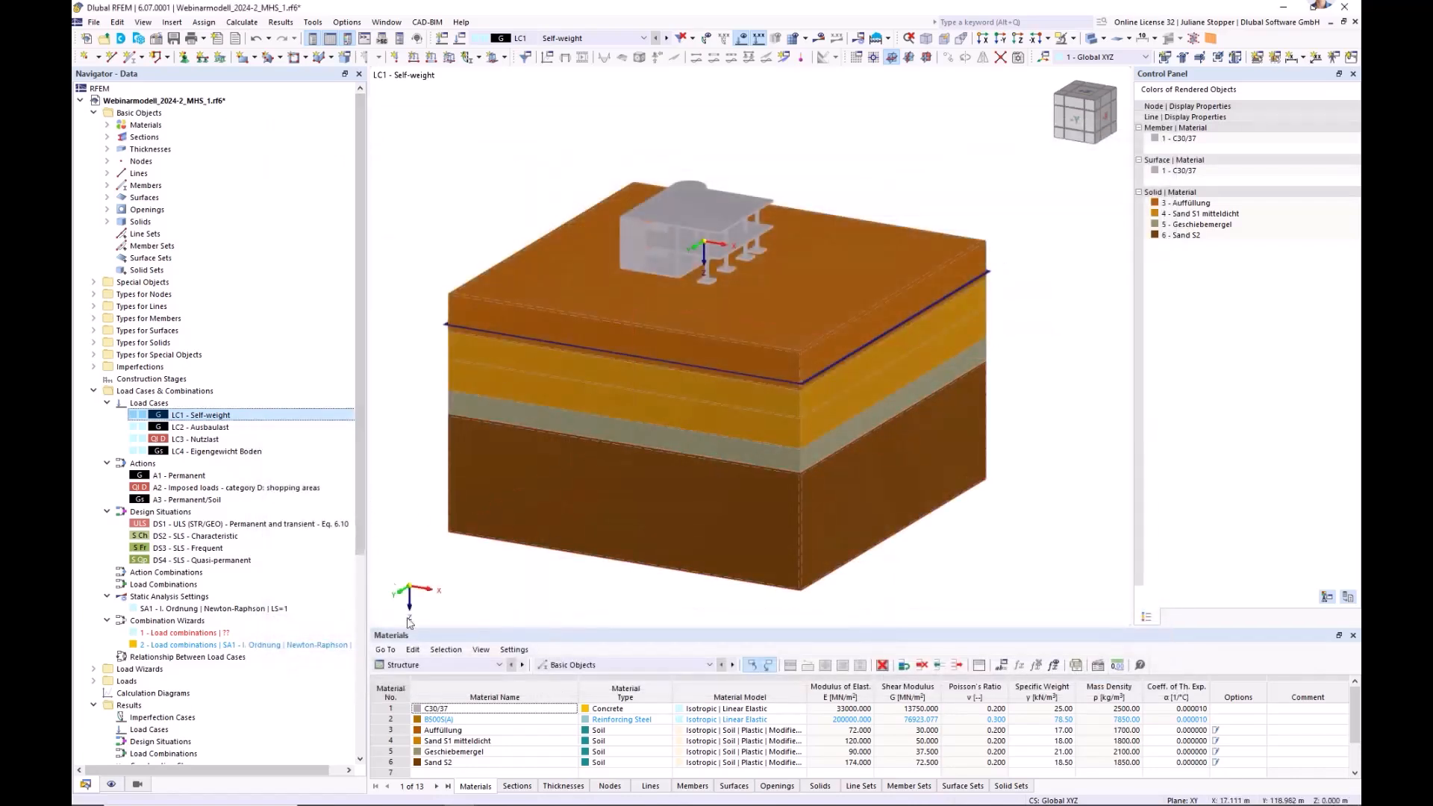
- Collapse the load cases, results and guide objects branches of the model tree and create a new construction stage
click(93, 391)
click(94, 439)
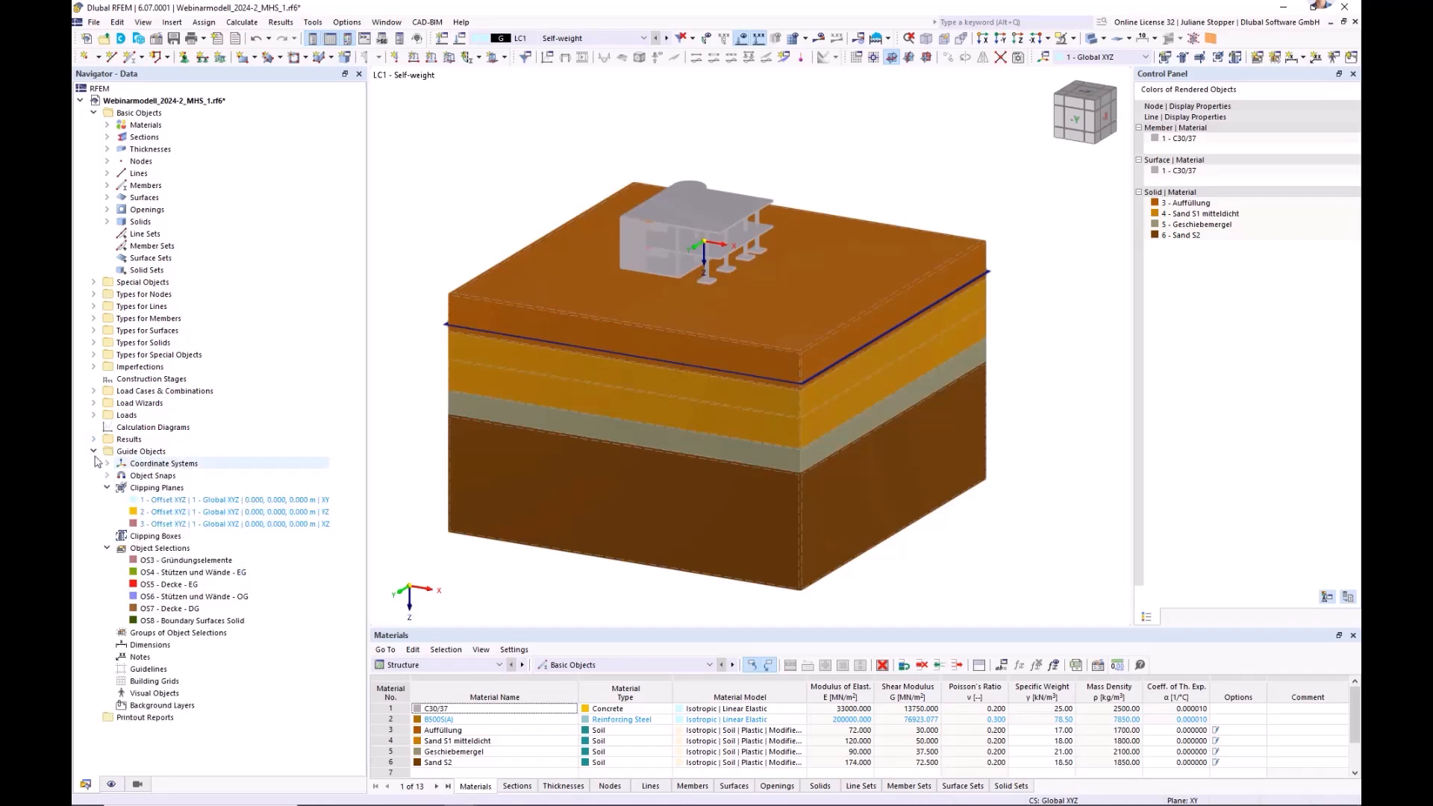
click(93, 450)
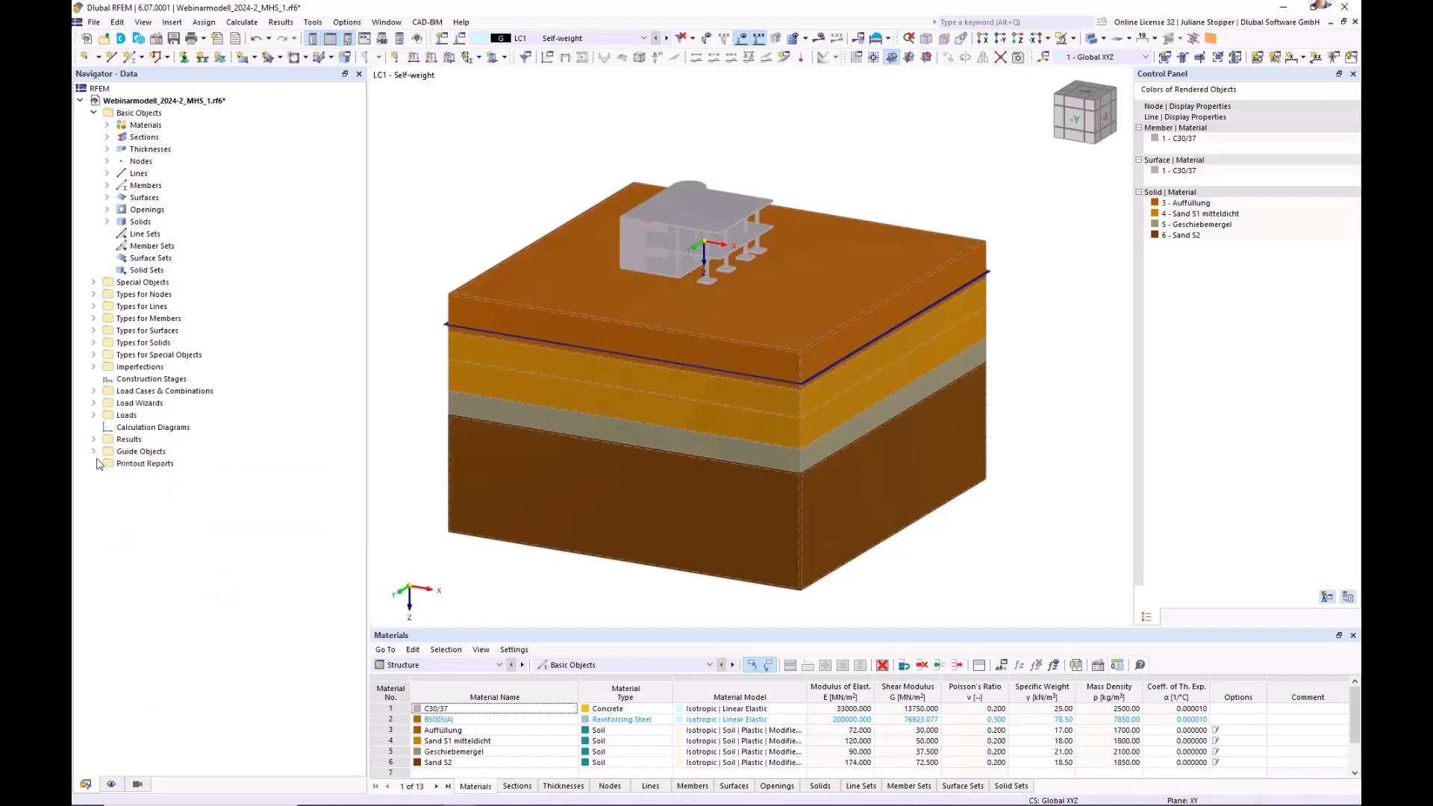
right_click(135, 382)
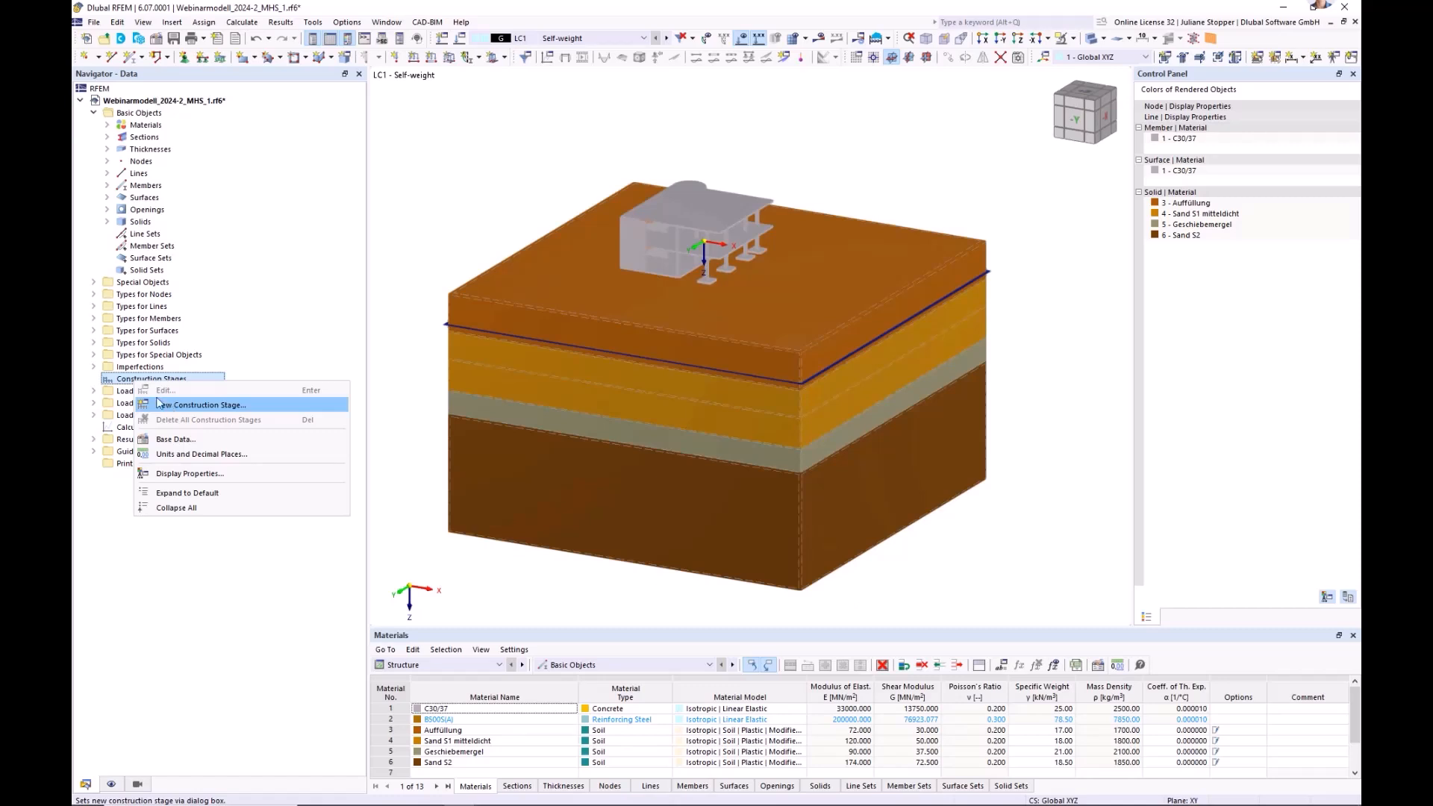
right_click(118, 380)
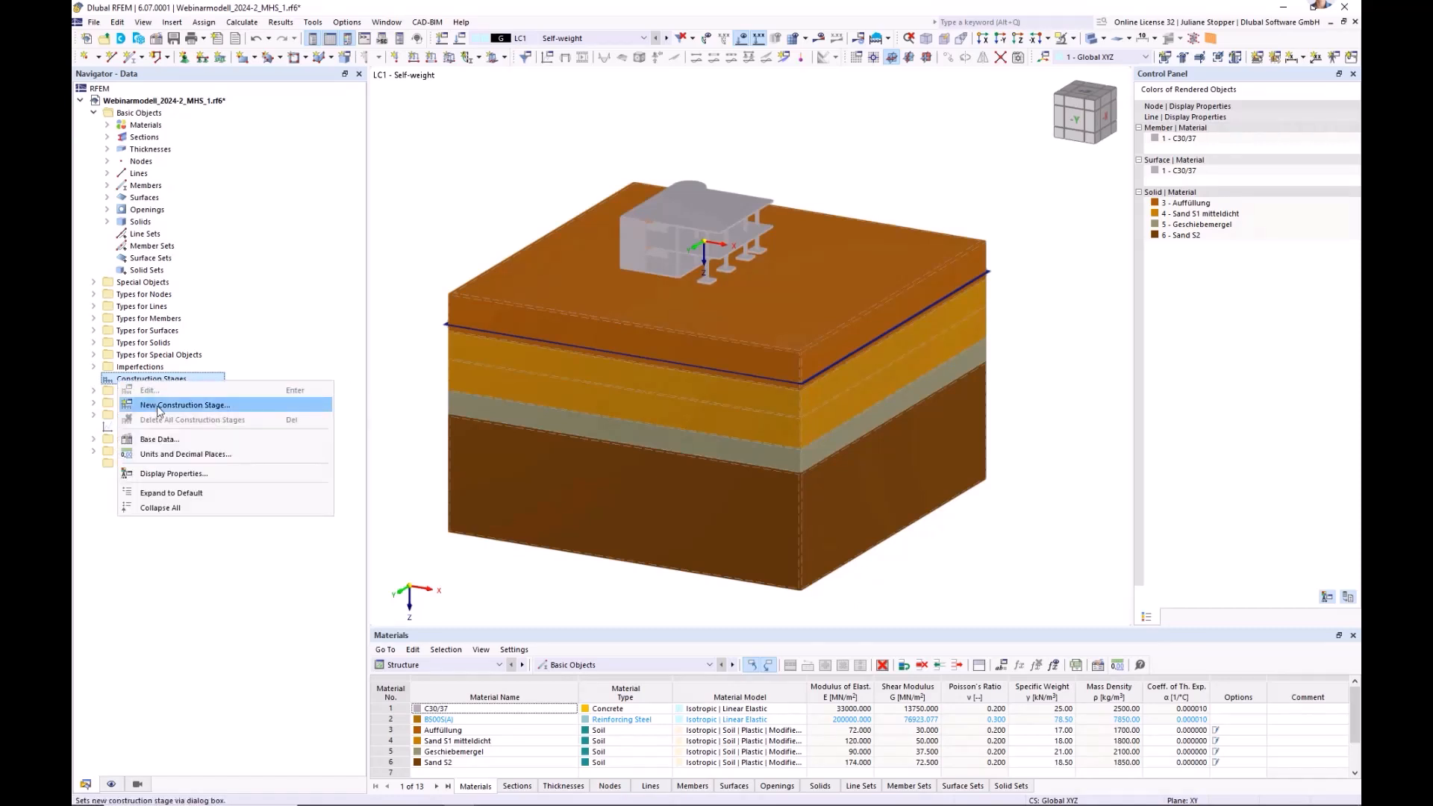
click(159, 407)
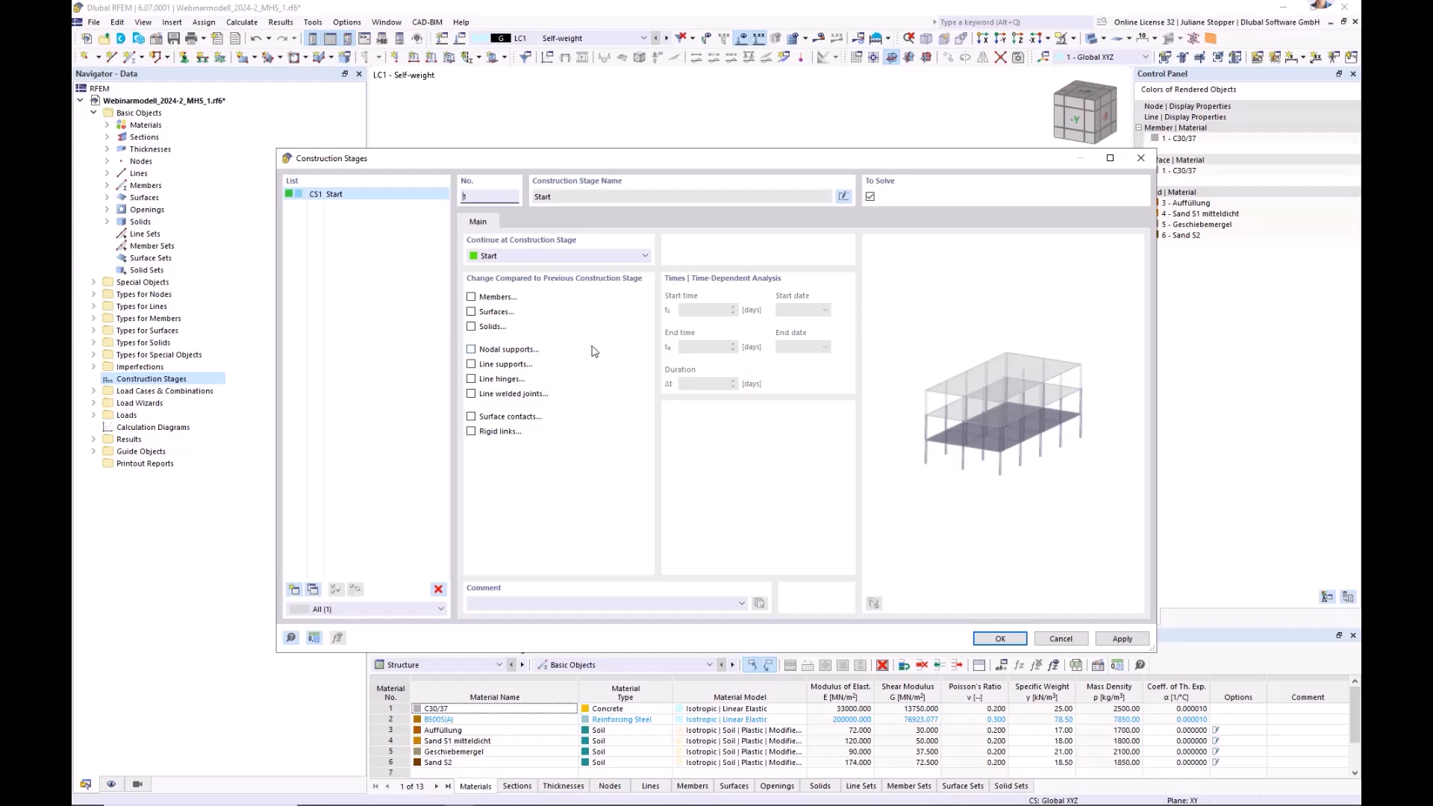
- Include solids in the changes of construction stage CS1 and add all solids to it
click(471, 327)
click(529, 224)
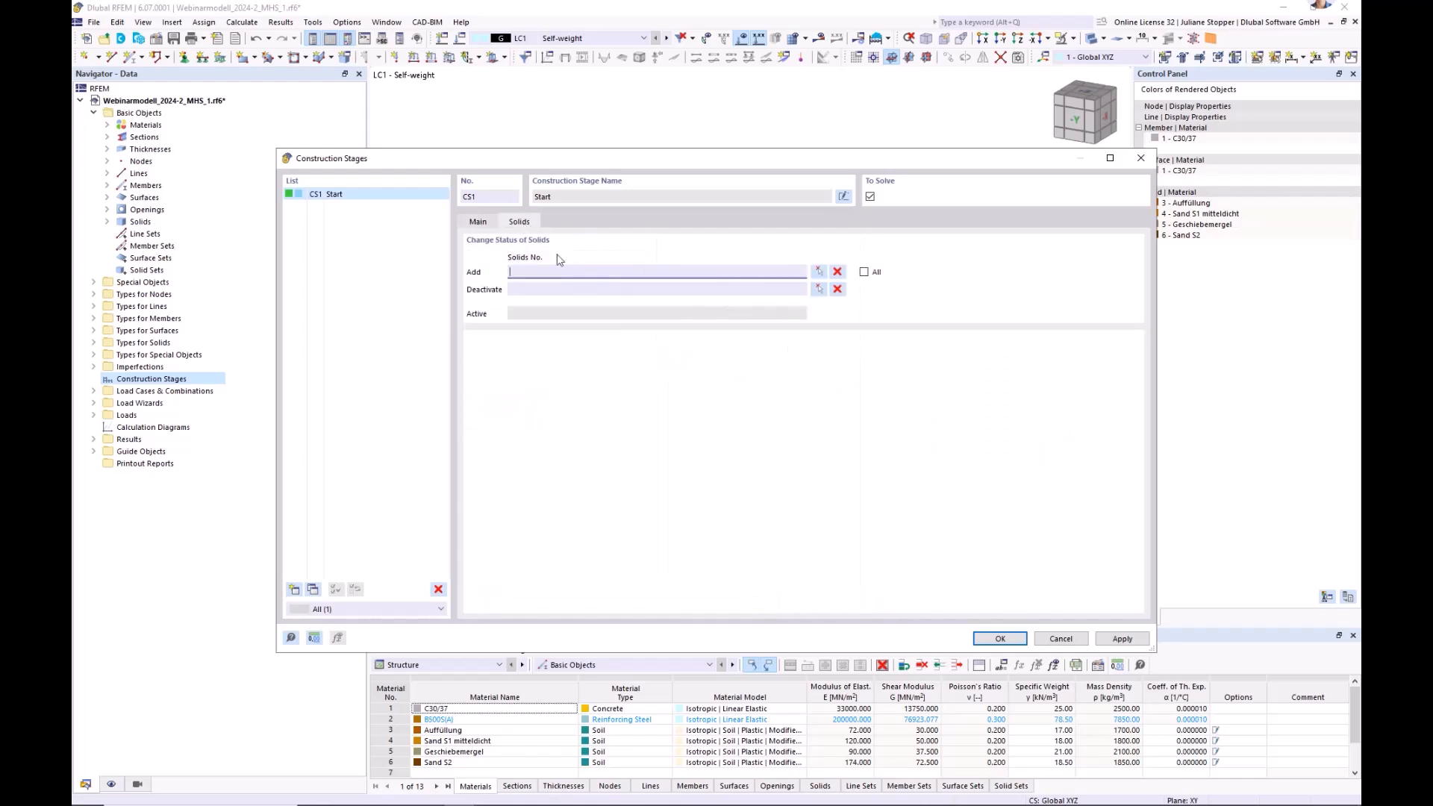
click(864, 272)
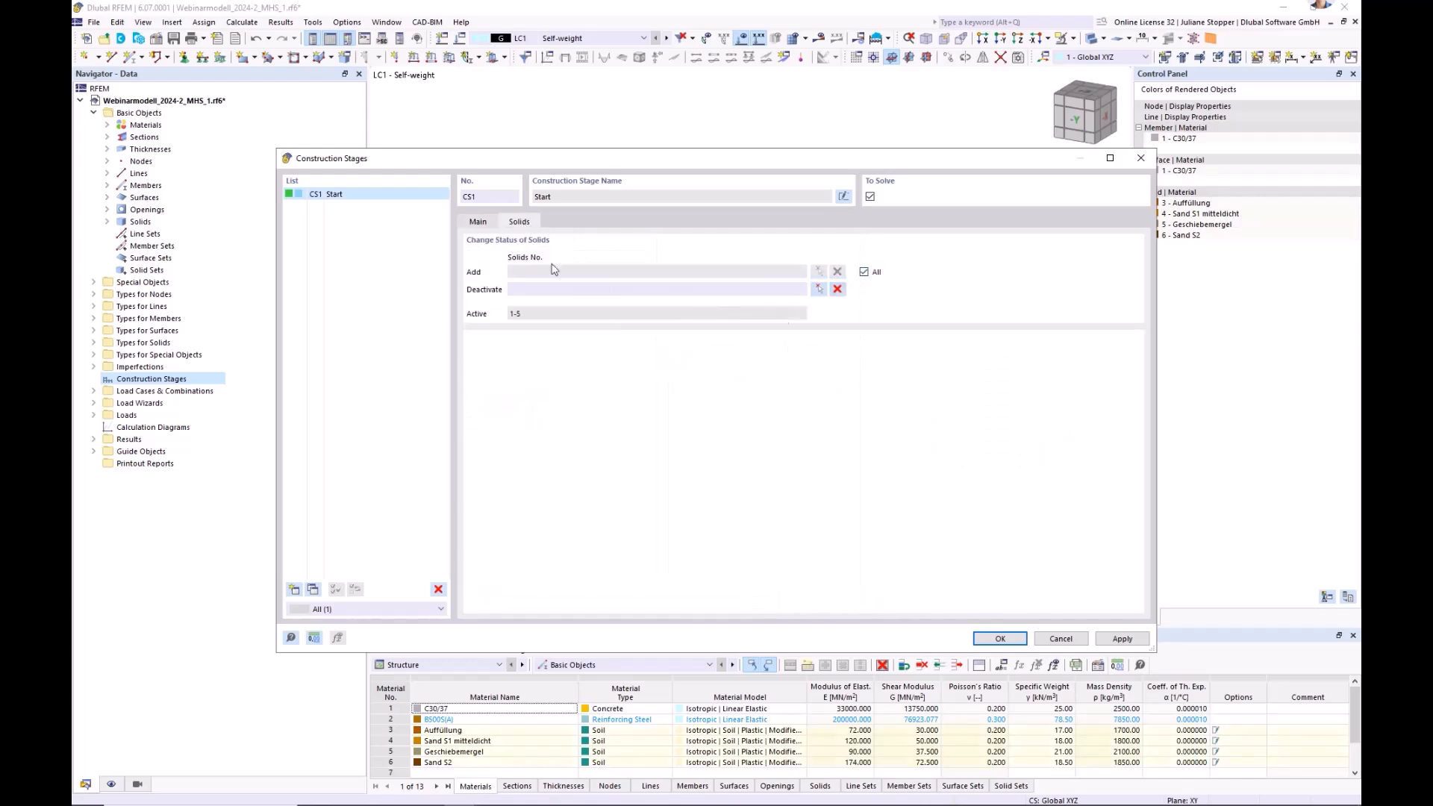
- Include surfaces in stage CS1, add those from the object selection OS8 - Boundary Surfaces Solid, and apply the change
click(478, 223)
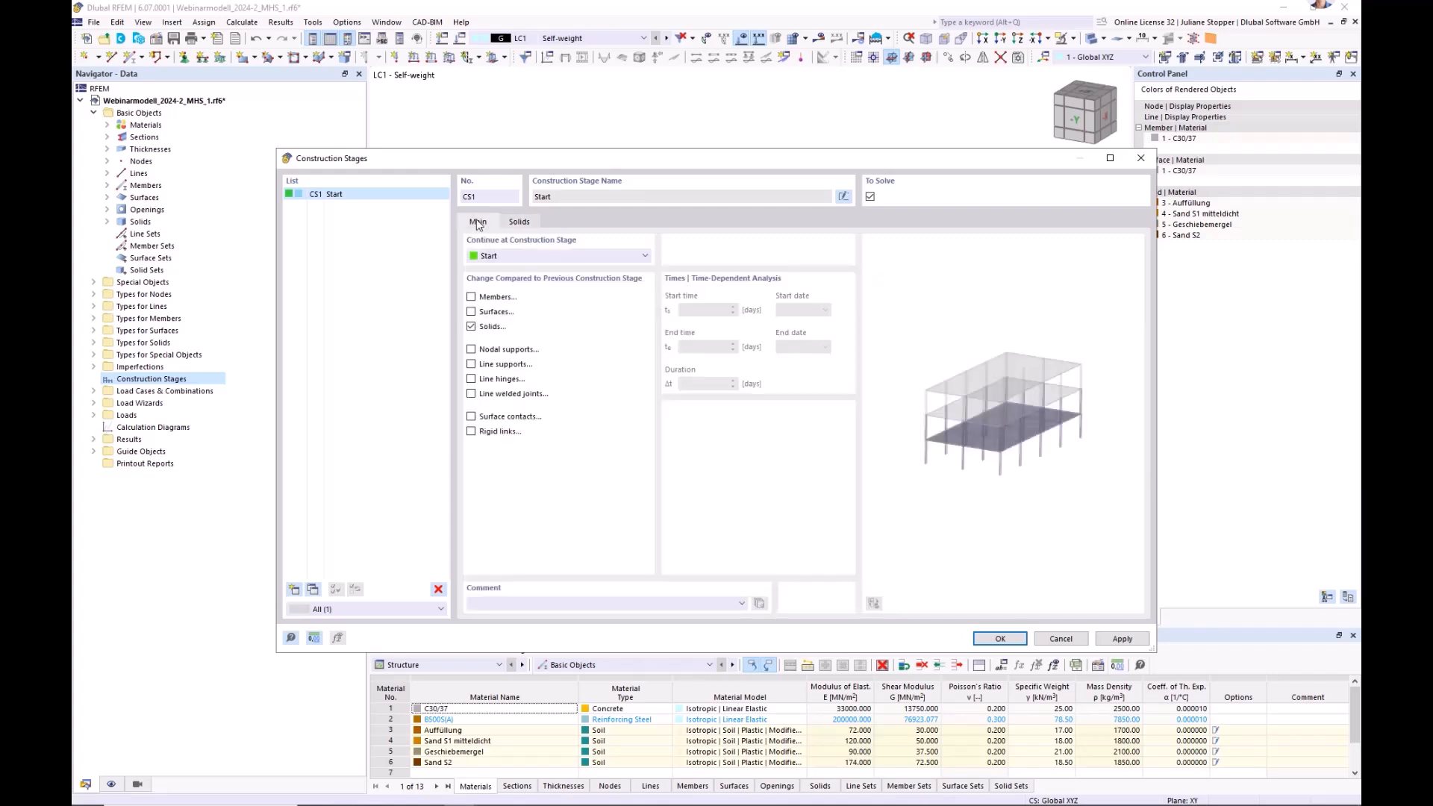
click(471, 311)
click(519, 224)
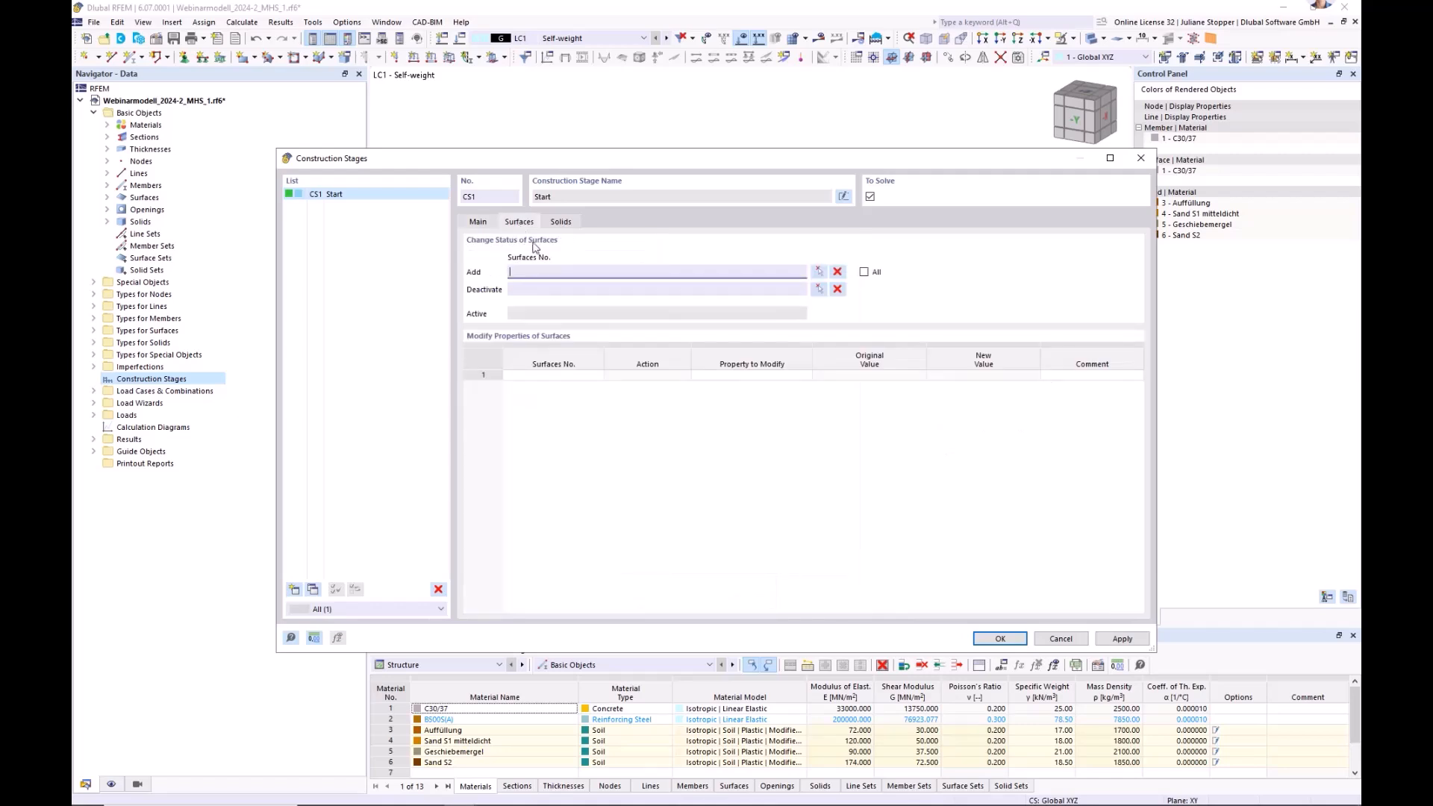
click(819, 271)
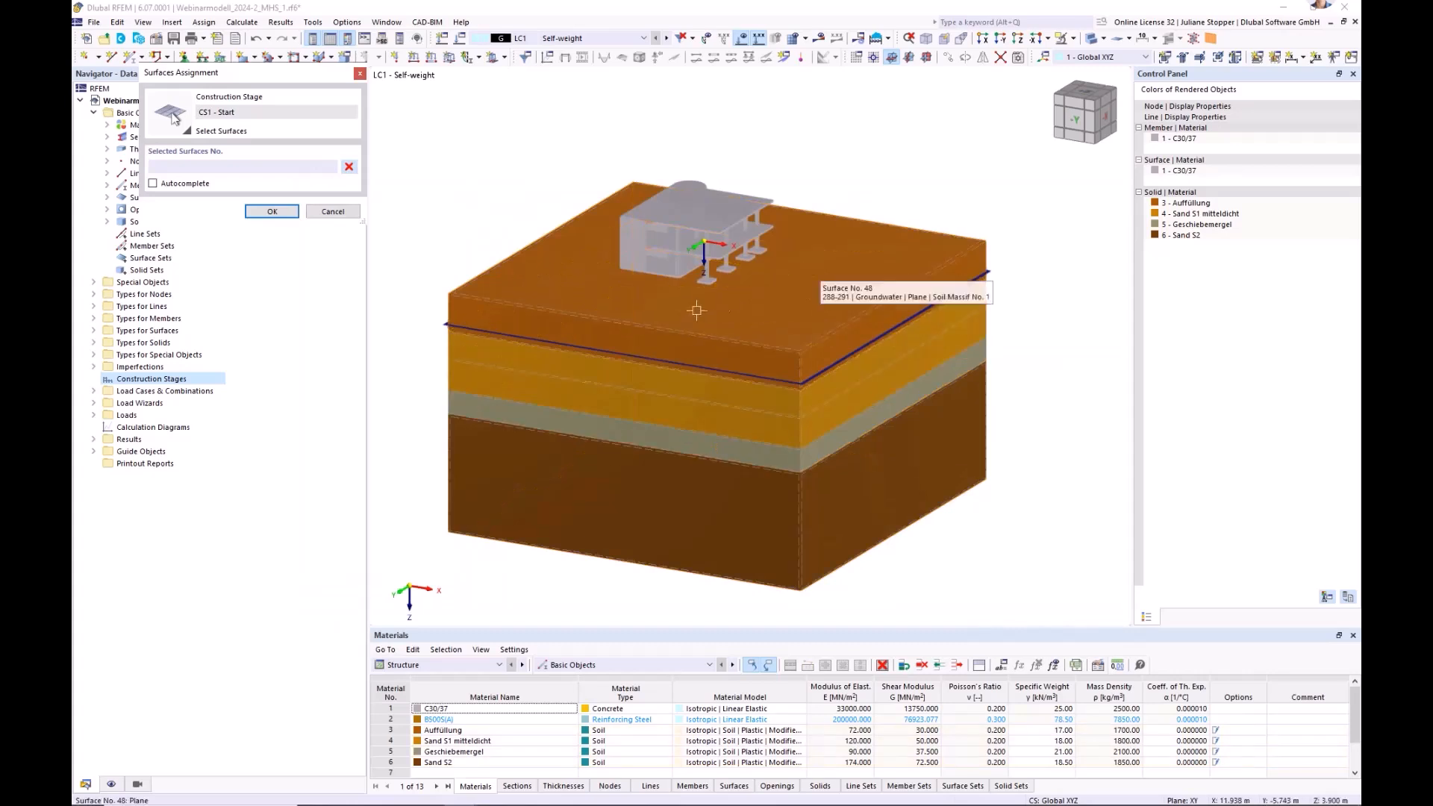
click(94, 452)
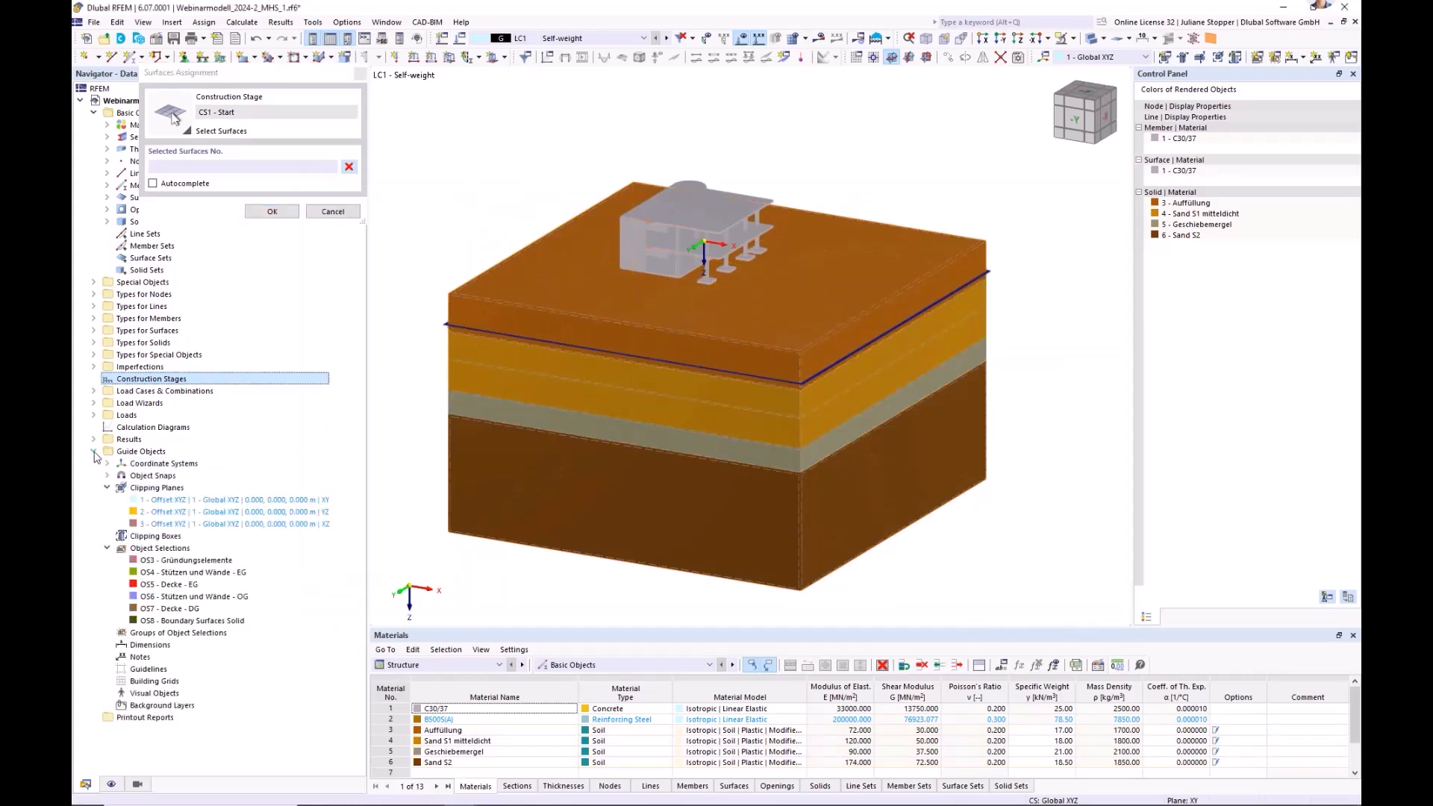
click(148, 621)
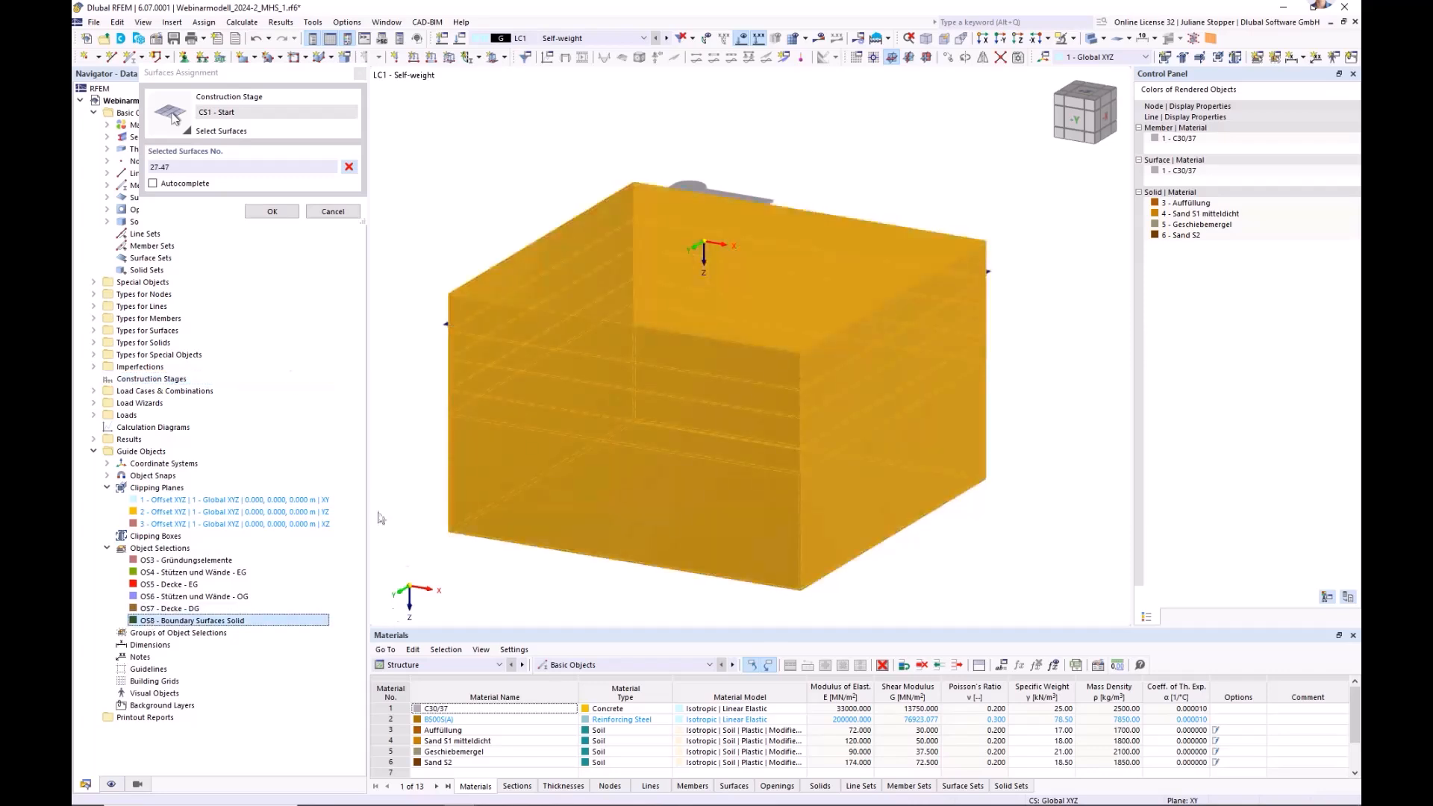
click(255, 209)
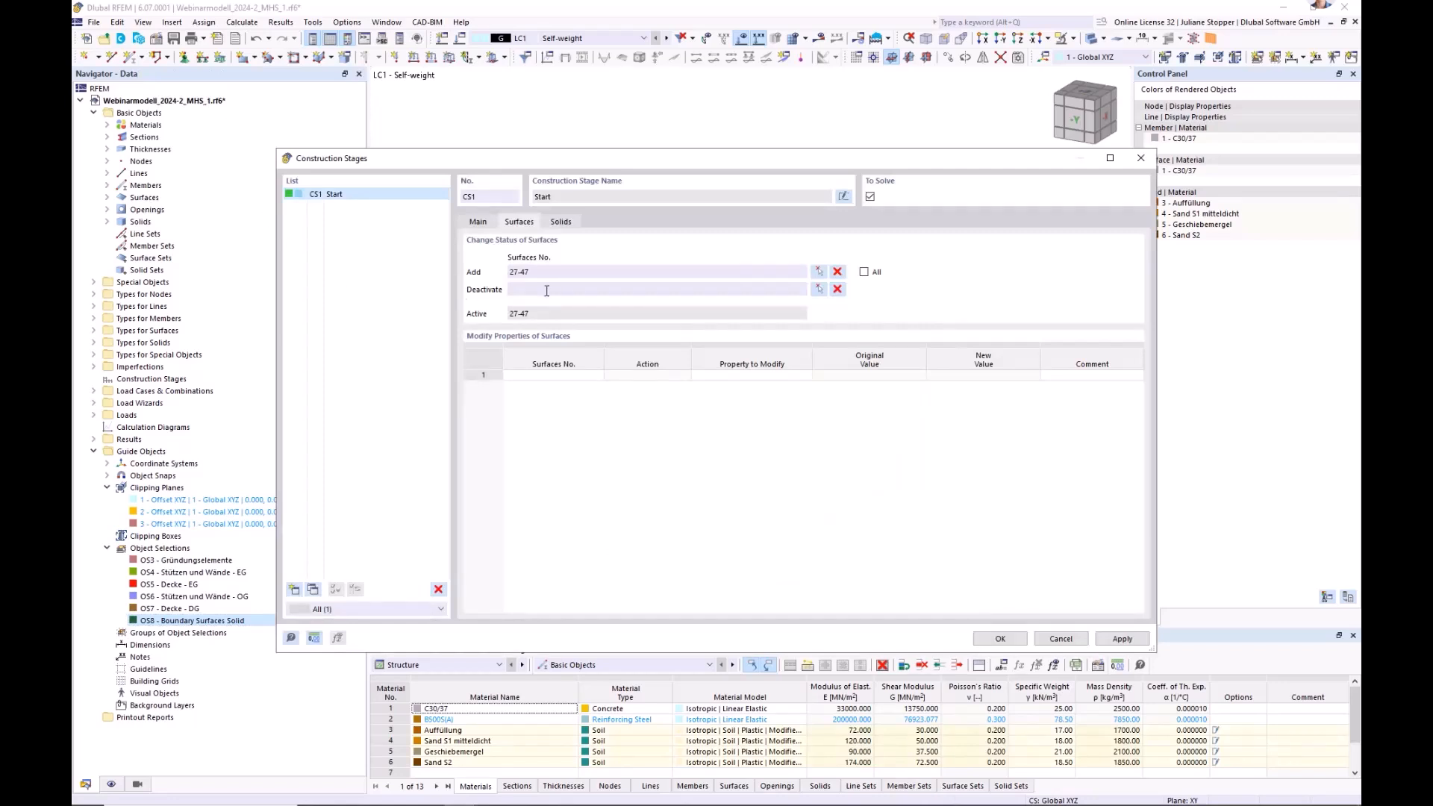
click(1122, 638)
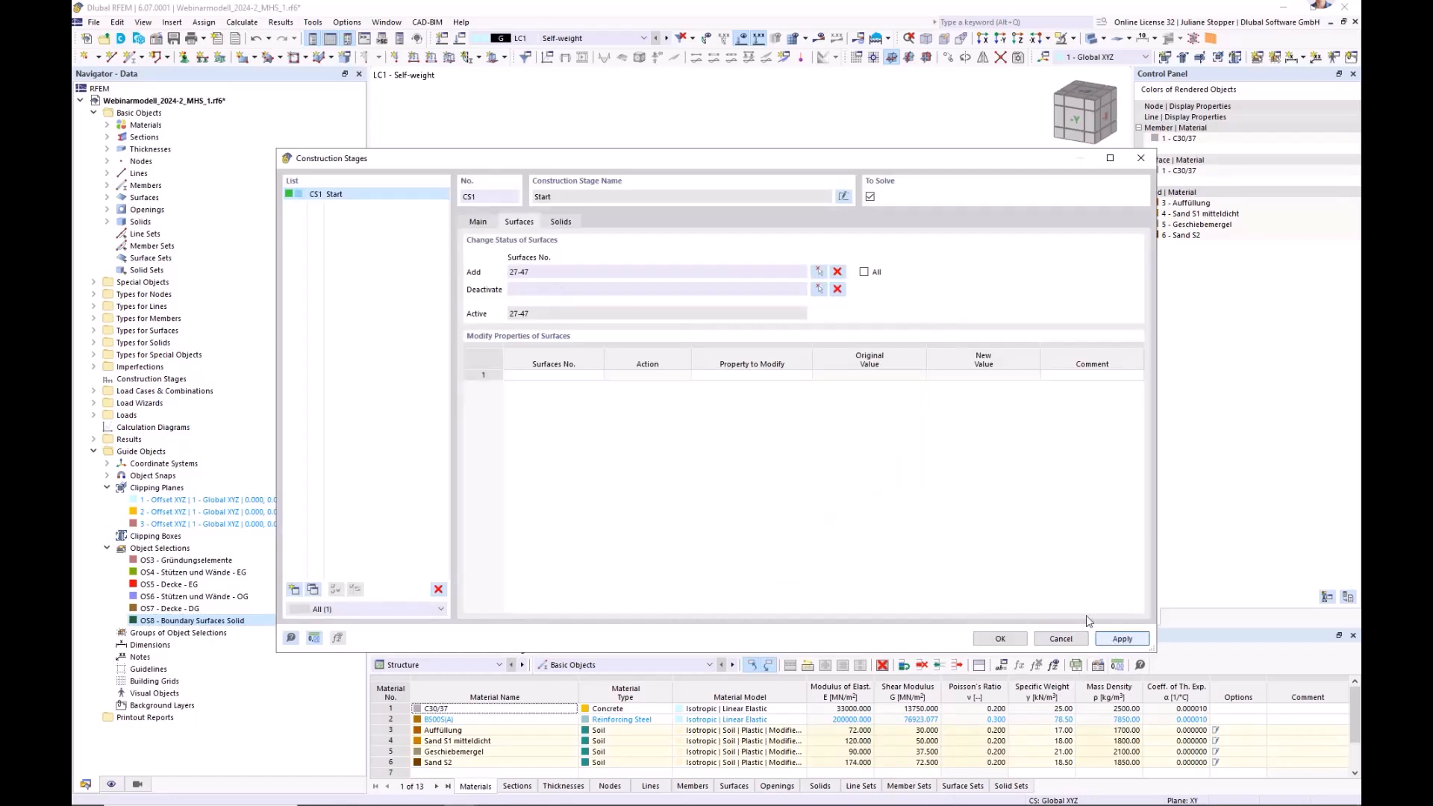
click(476, 222)
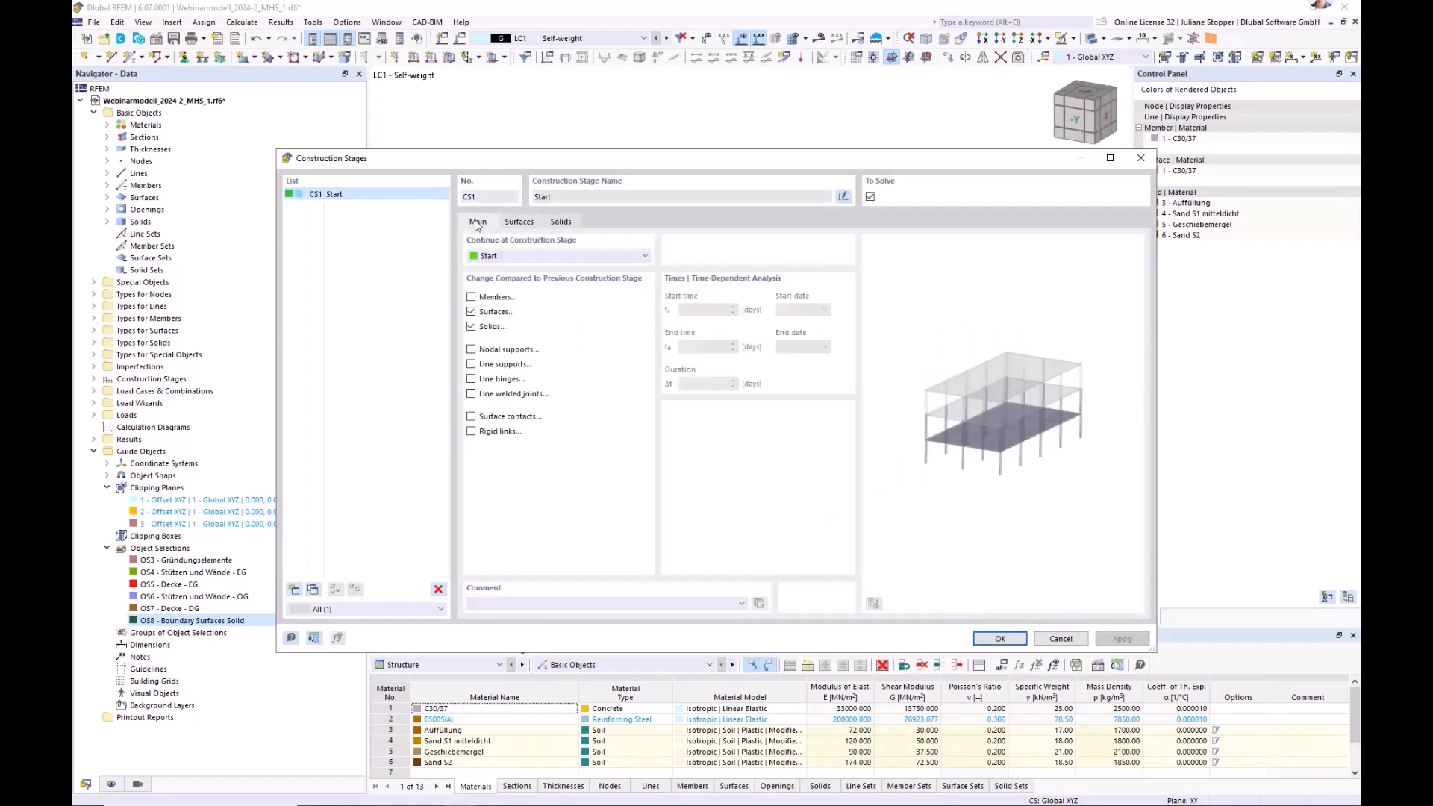
- Create construction stage CS2 following CS1, with surface and solid changes switched off
click(294, 589)
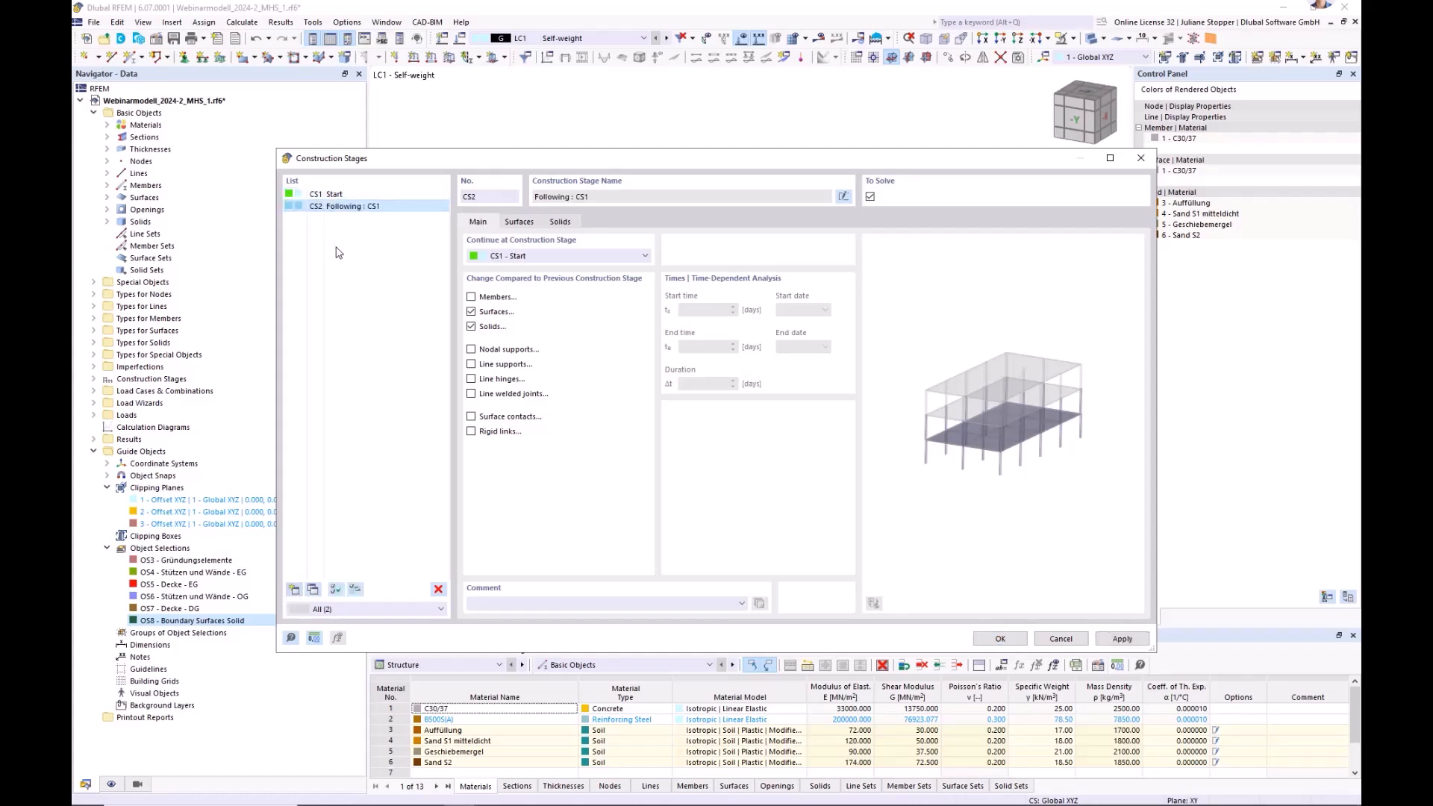
click(471, 312)
click(471, 327)
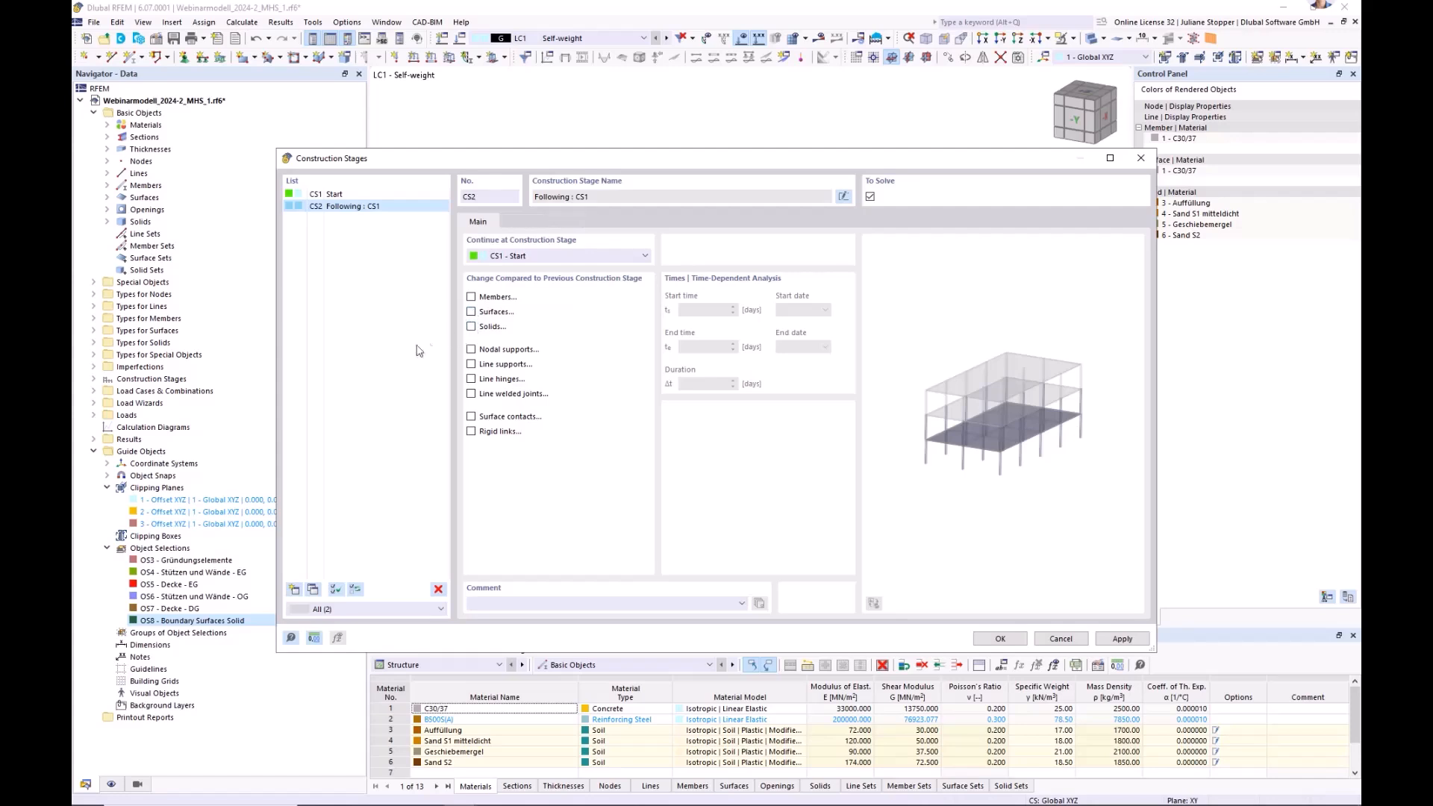
- Create construction stage CS3 following CS2 and add the surfaces of the object selection OS3 - Gründungselemente
click(295, 589)
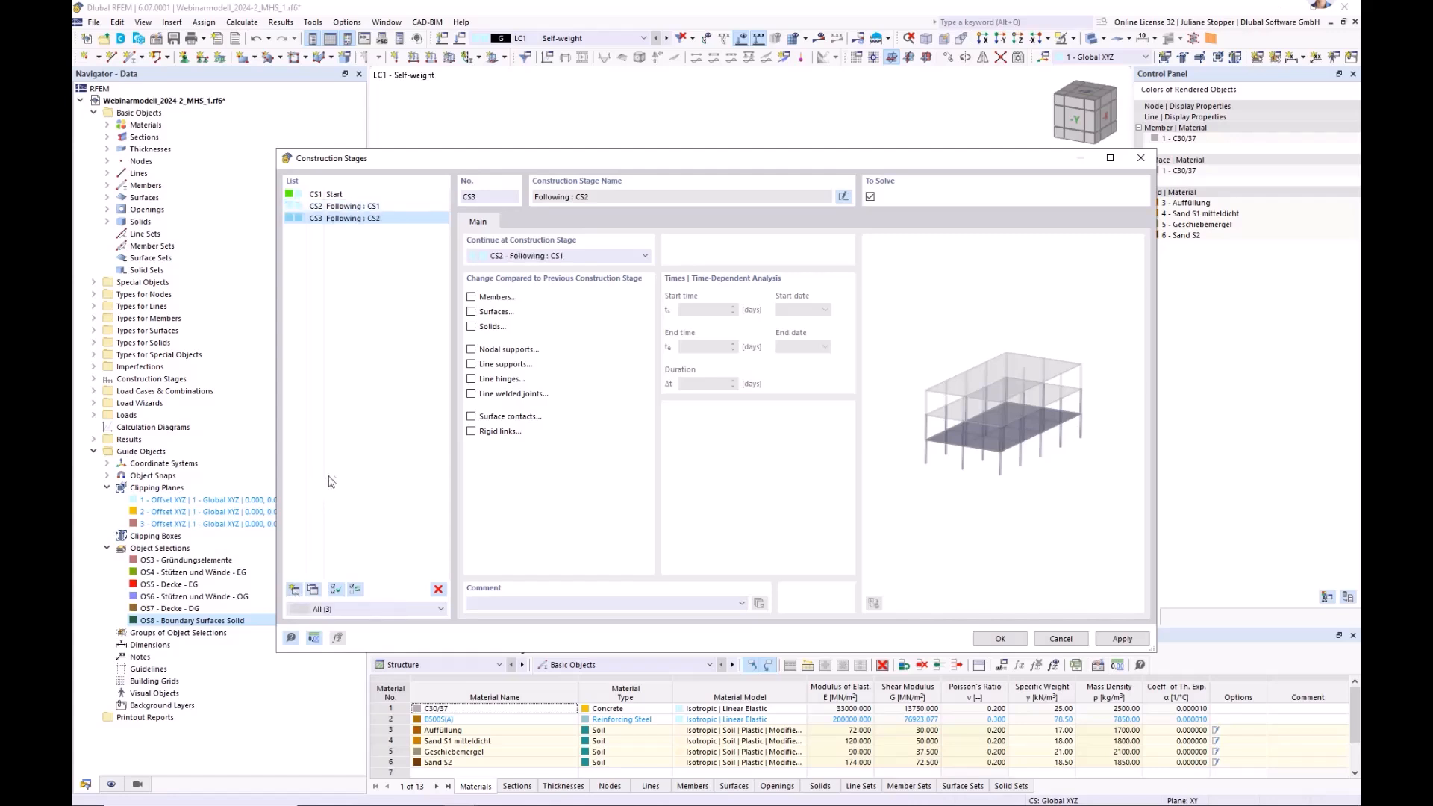
click(471, 311)
click(520, 222)
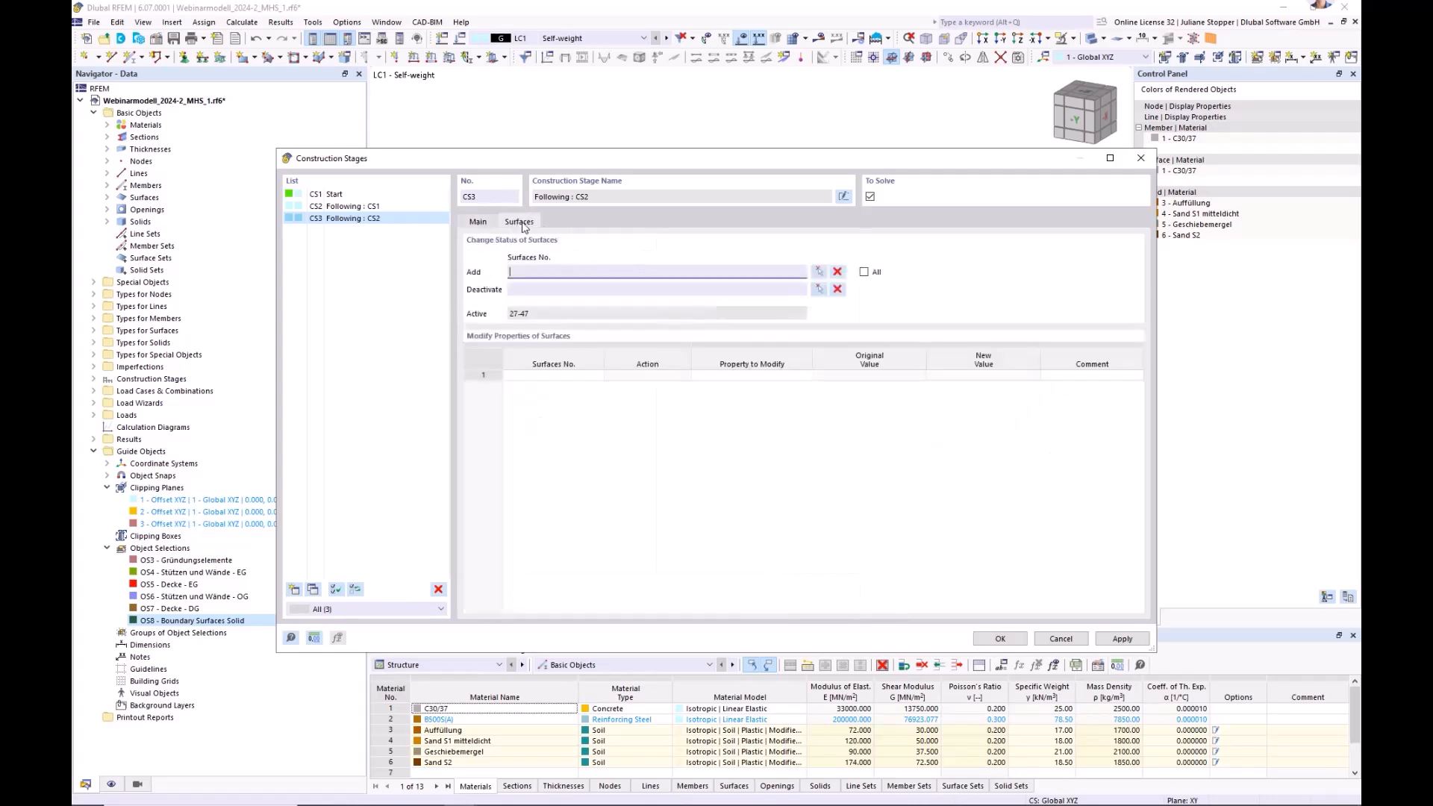
click(817, 273)
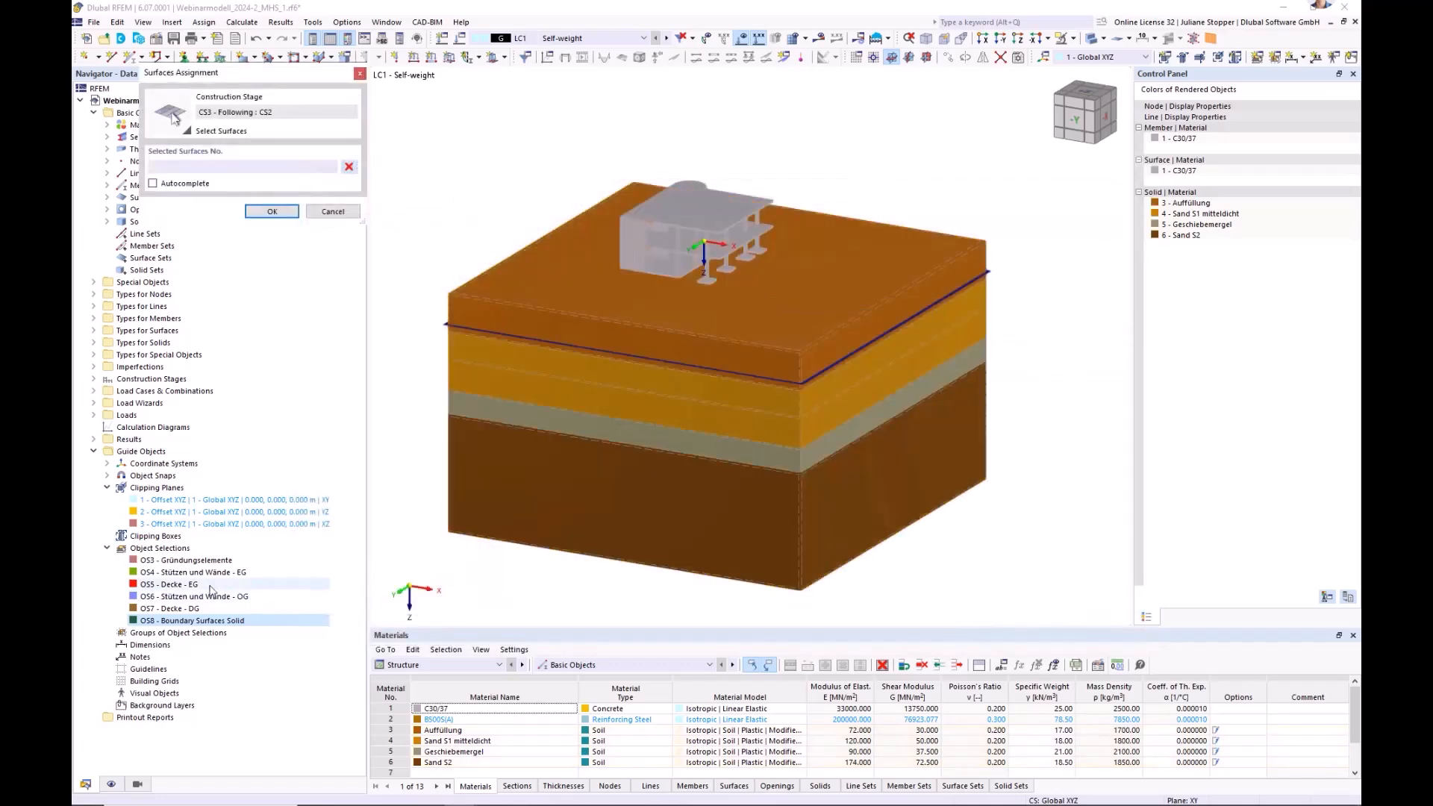
click(191, 560)
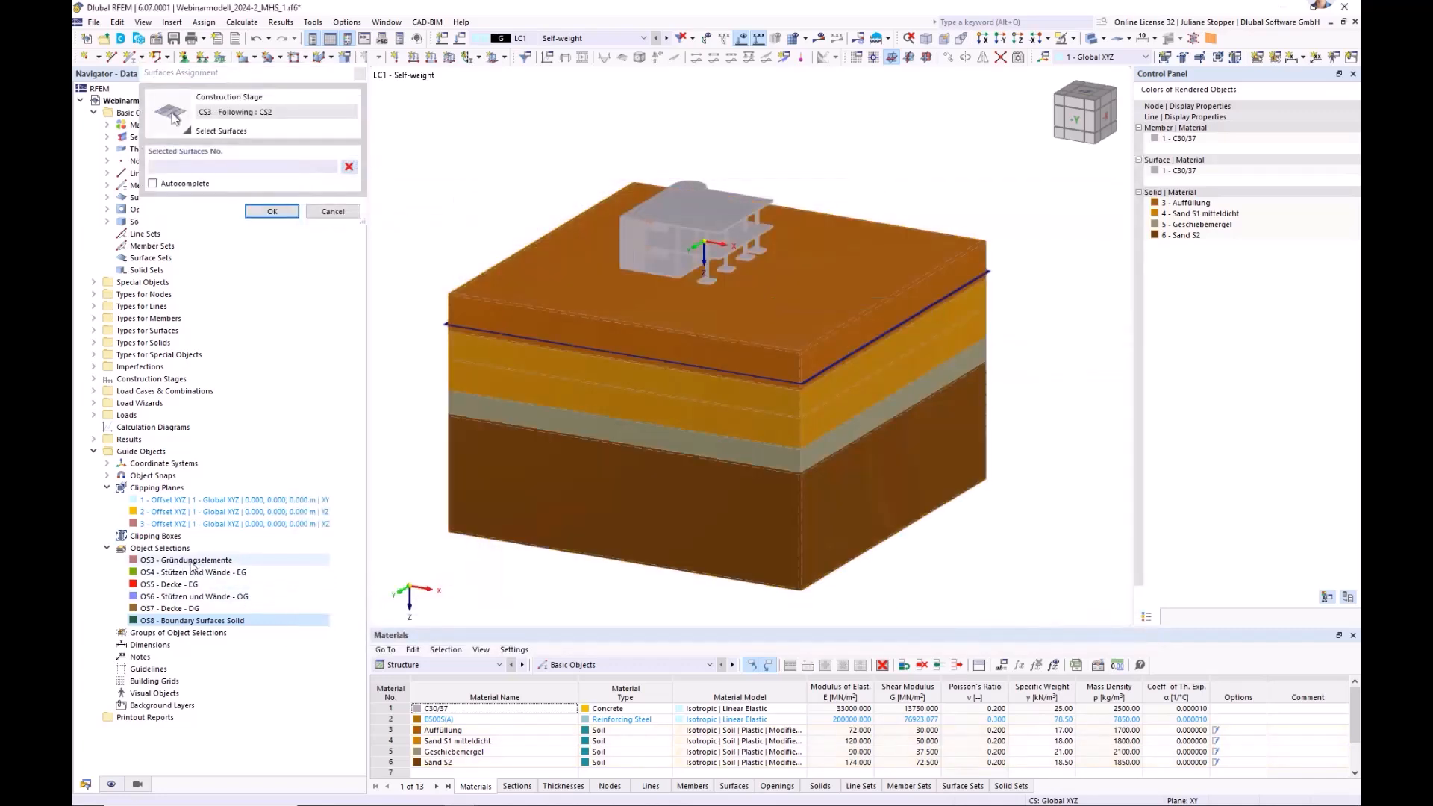
scroll(718, 268, up, 5)
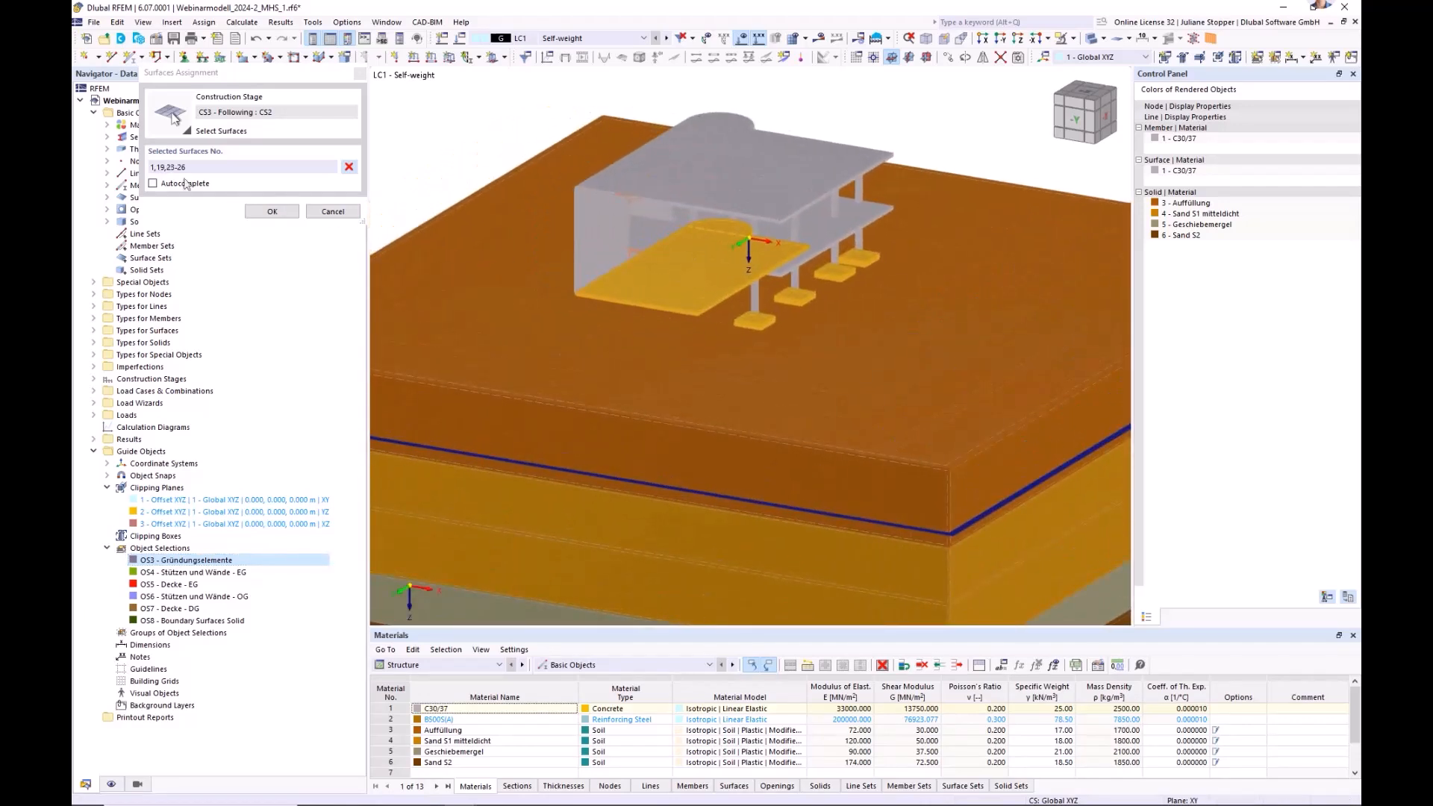
click(268, 213)
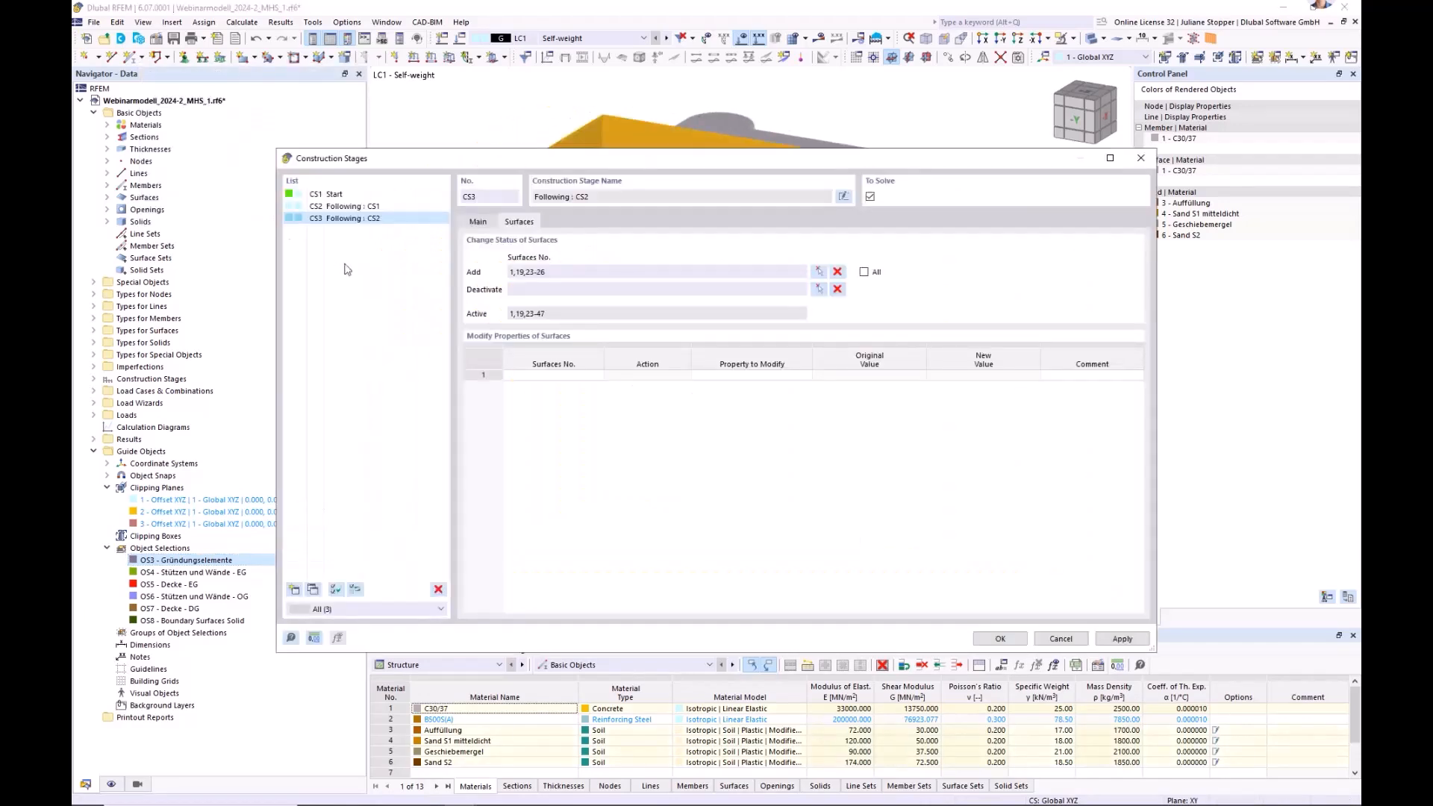
- Include surface contacts in the changes of construction stage CS3 and apply the stage settings
click(476, 222)
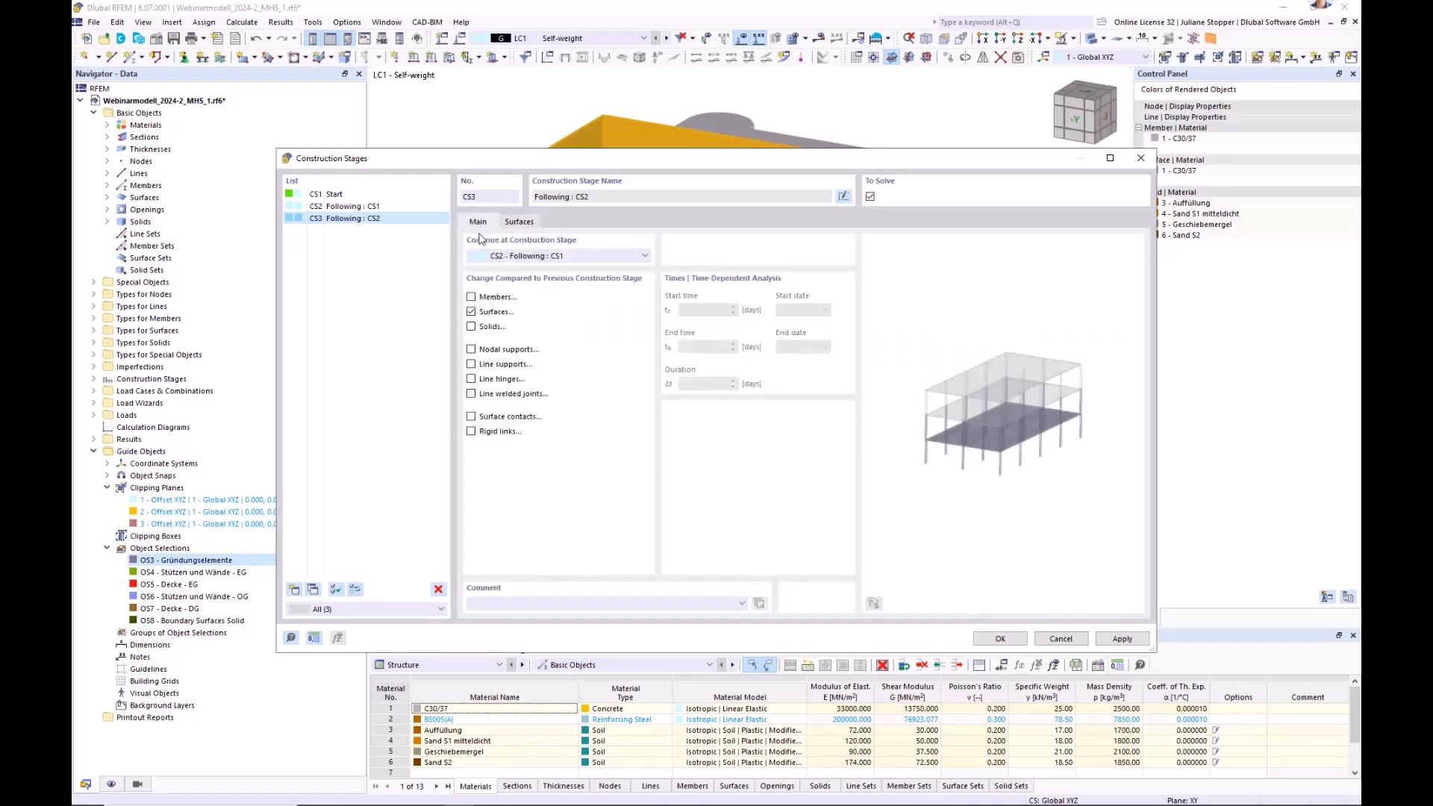
click(471, 418)
click(586, 226)
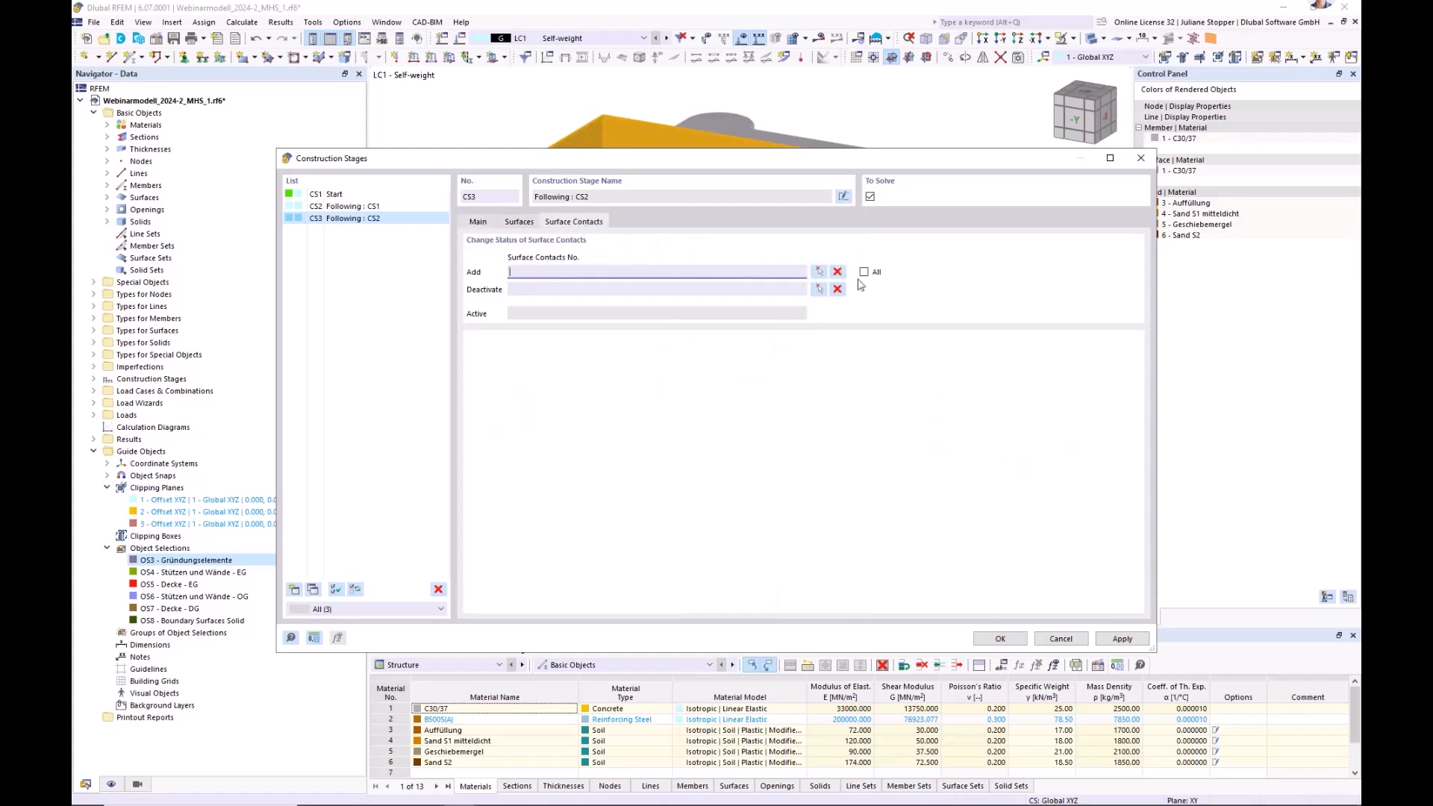
click(476, 223)
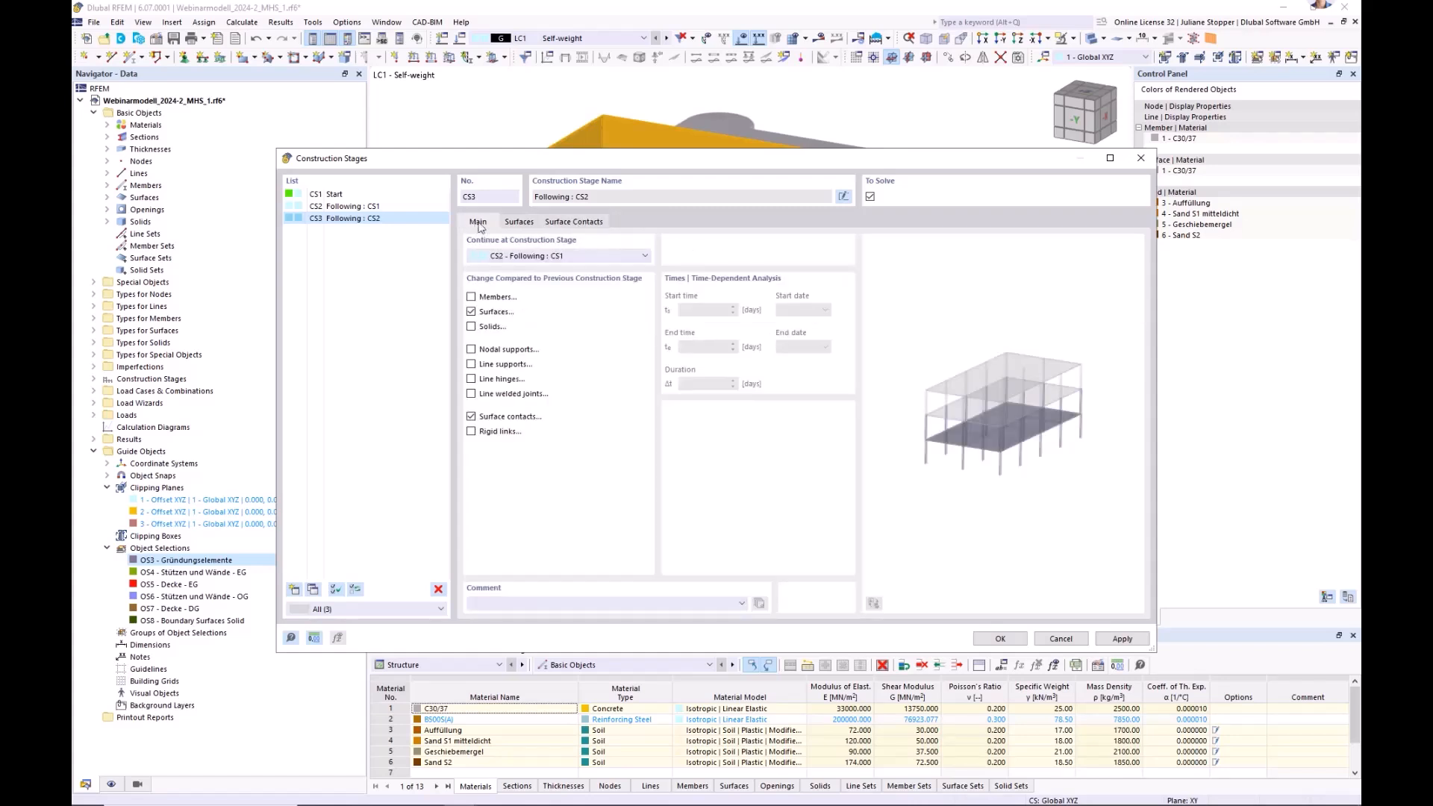
click(1122, 640)
- Create construction stage CS4 without surface contact changes and add the surfaces of the object selection OS4 - Stützen und Wände - EG
click(295, 591)
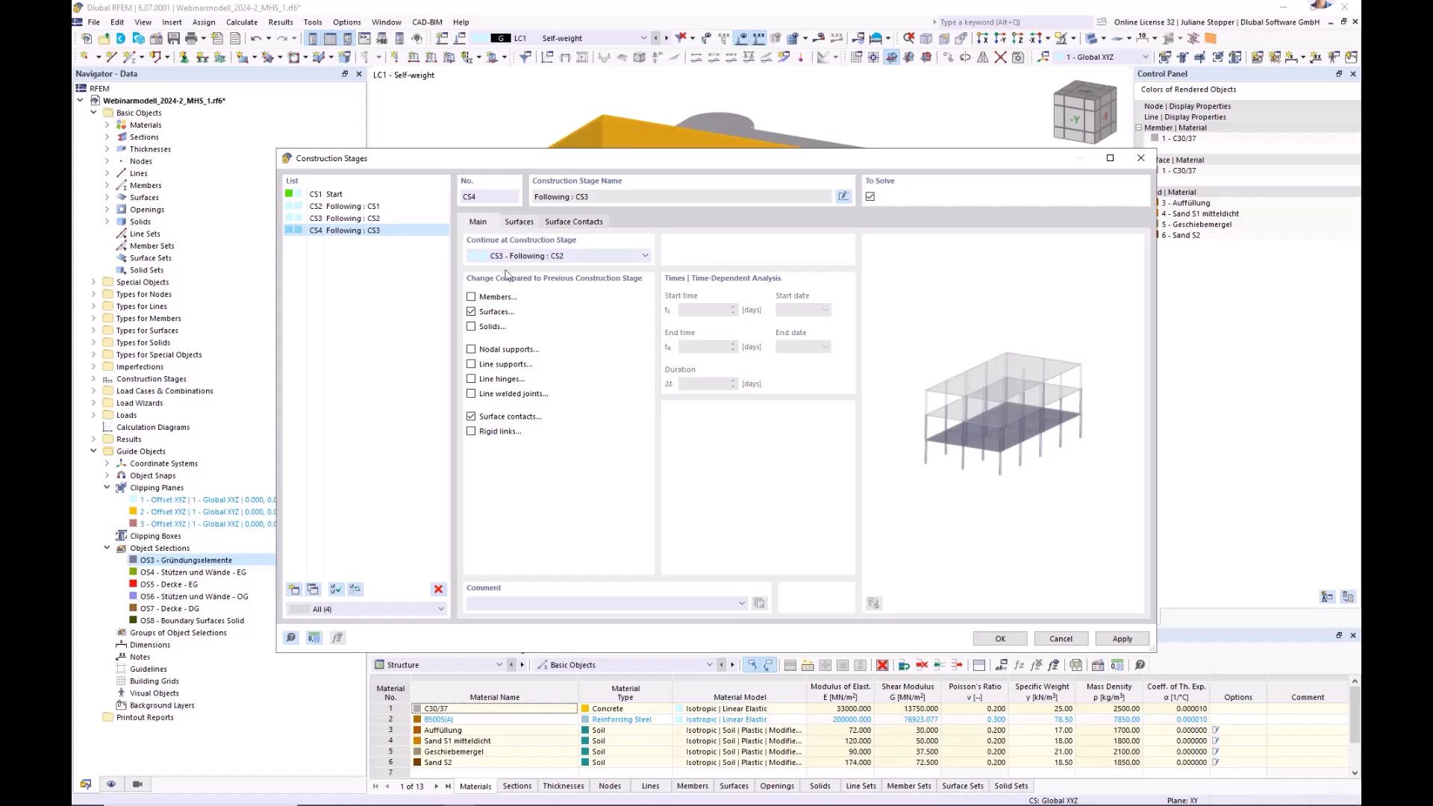
click(471, 416)
click(521, 223)
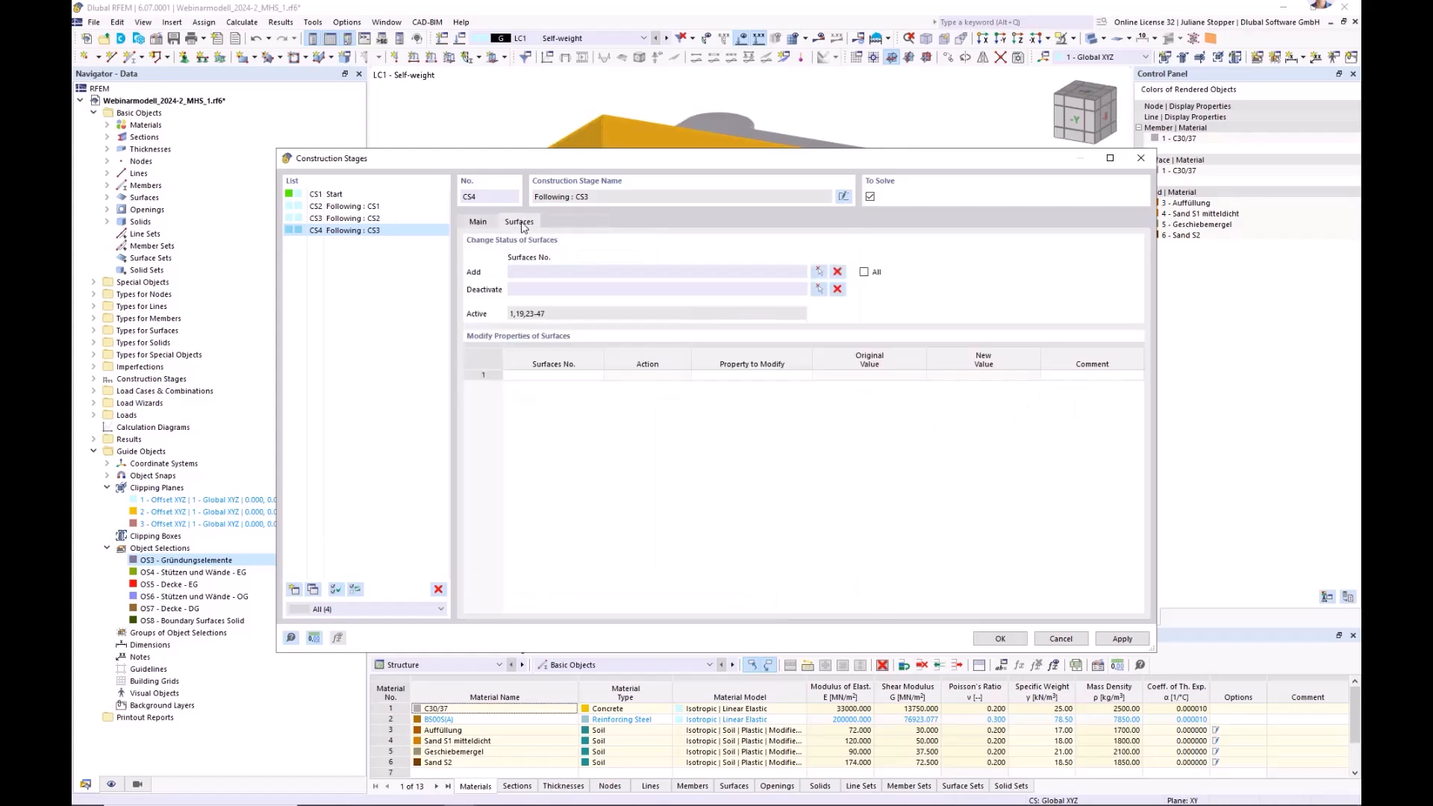
click(820, 288)
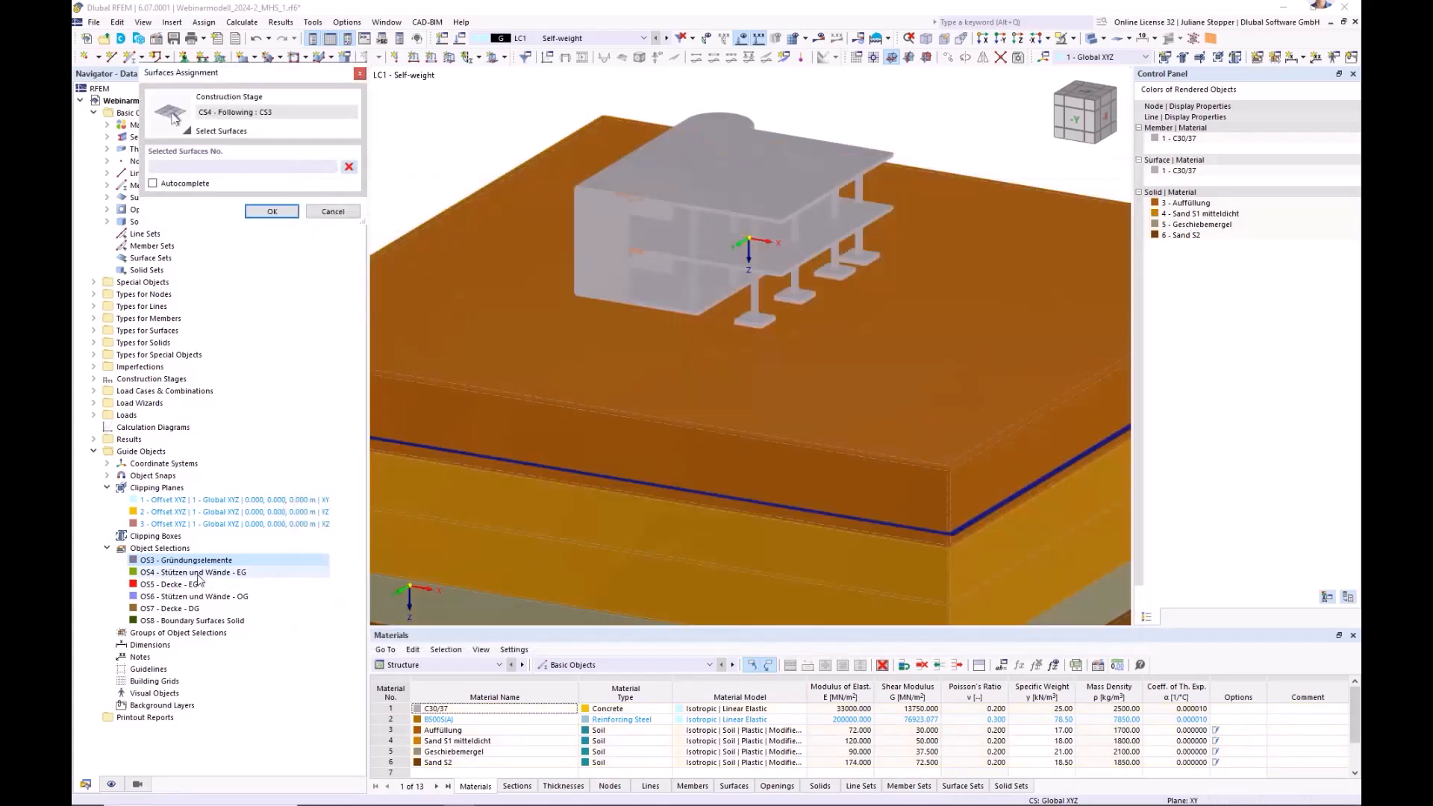
click(200, 573)
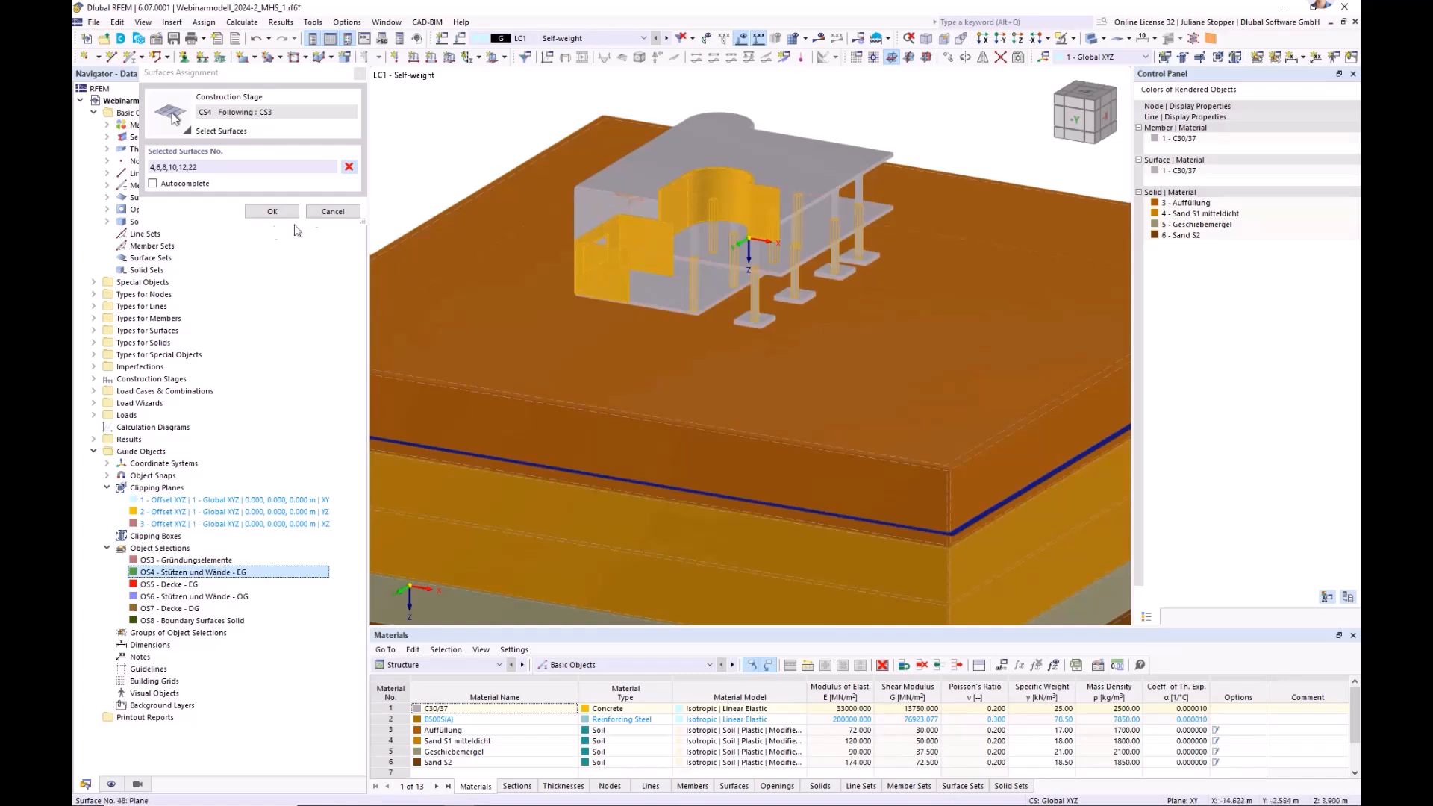
click(269, 212)
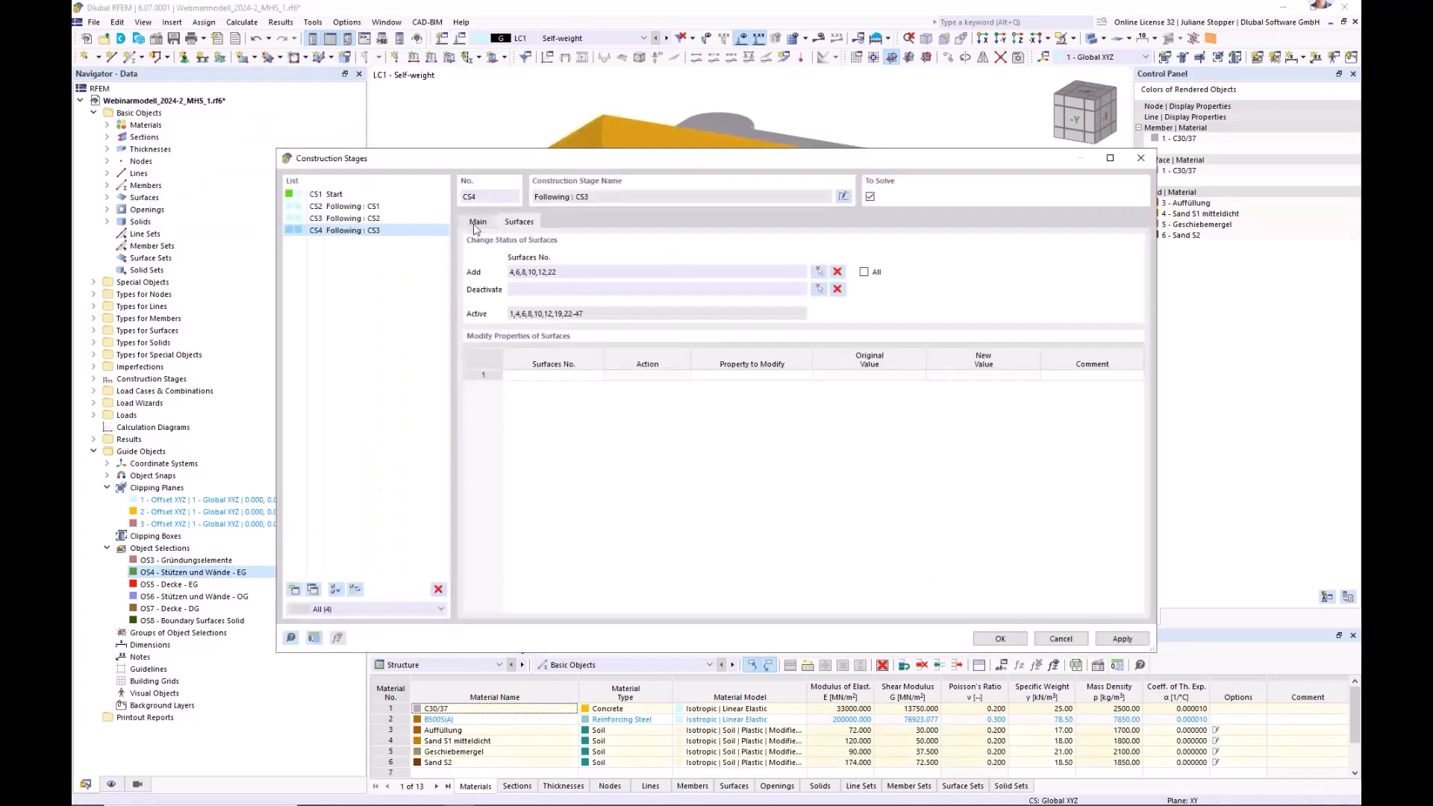
- Include members in stage CS4, add those from the object selection OS4 - Stützen und Wände - EG, and apply the change
click(476, 222)
click(471, 297)
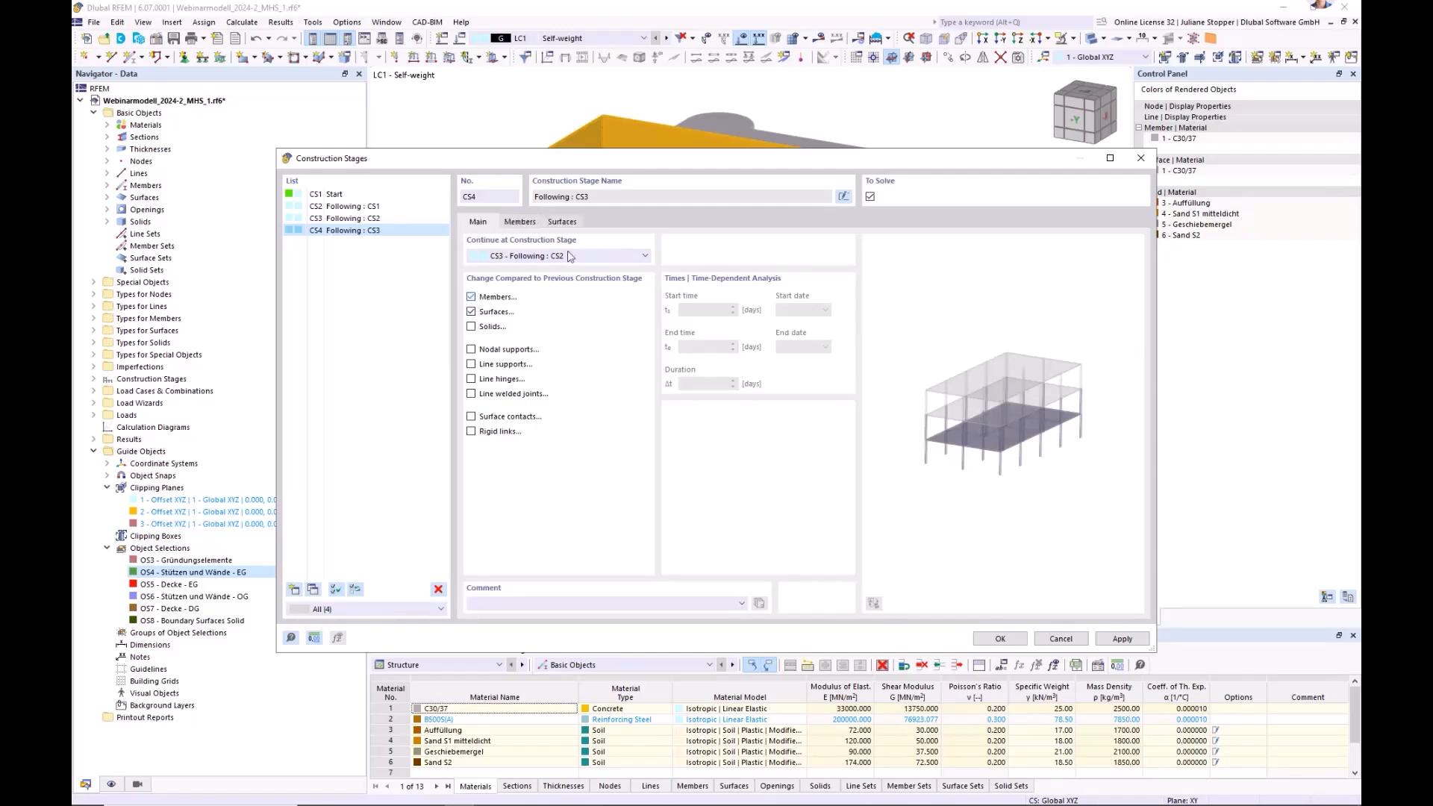
click(526, 223)
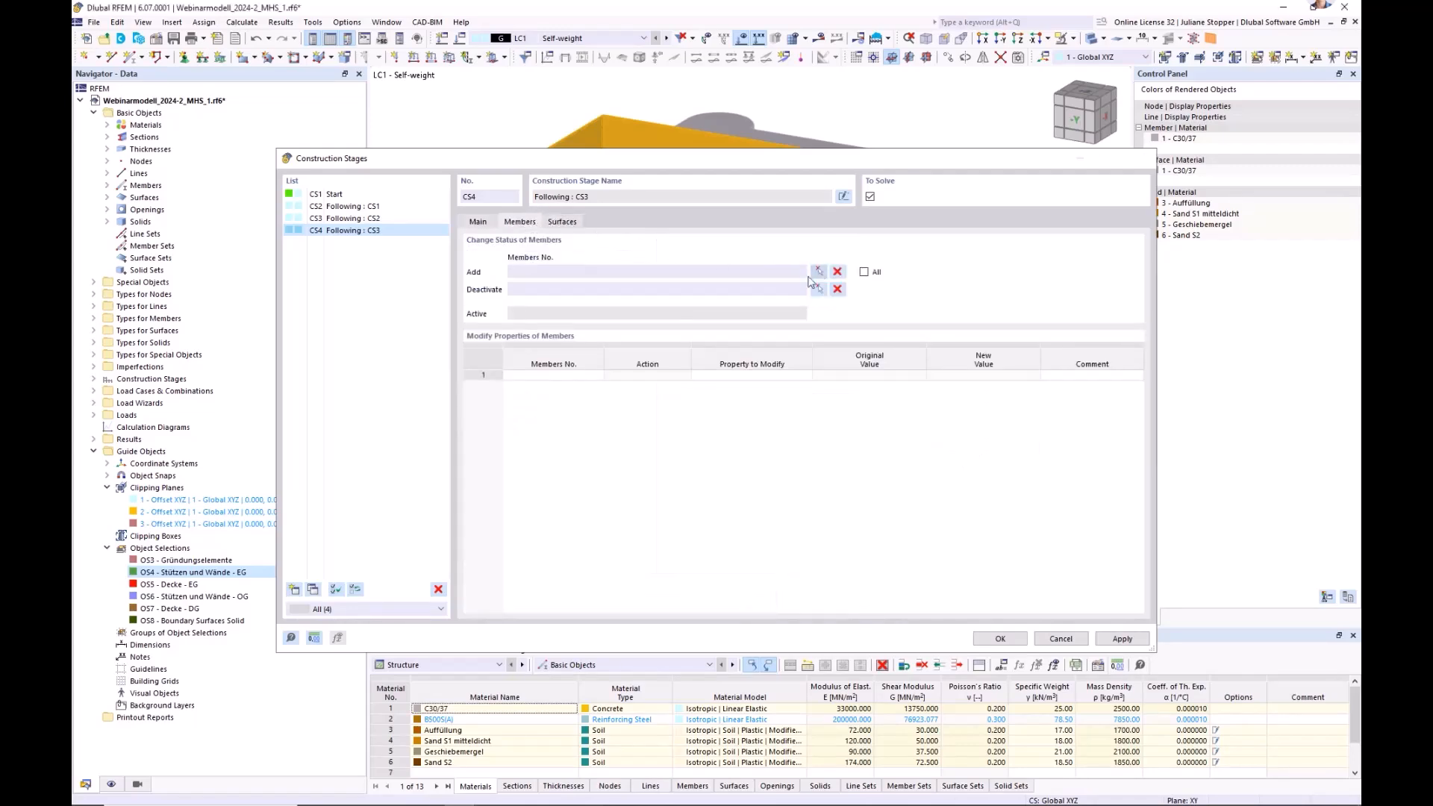
click(819, 271)
click(192, 572)
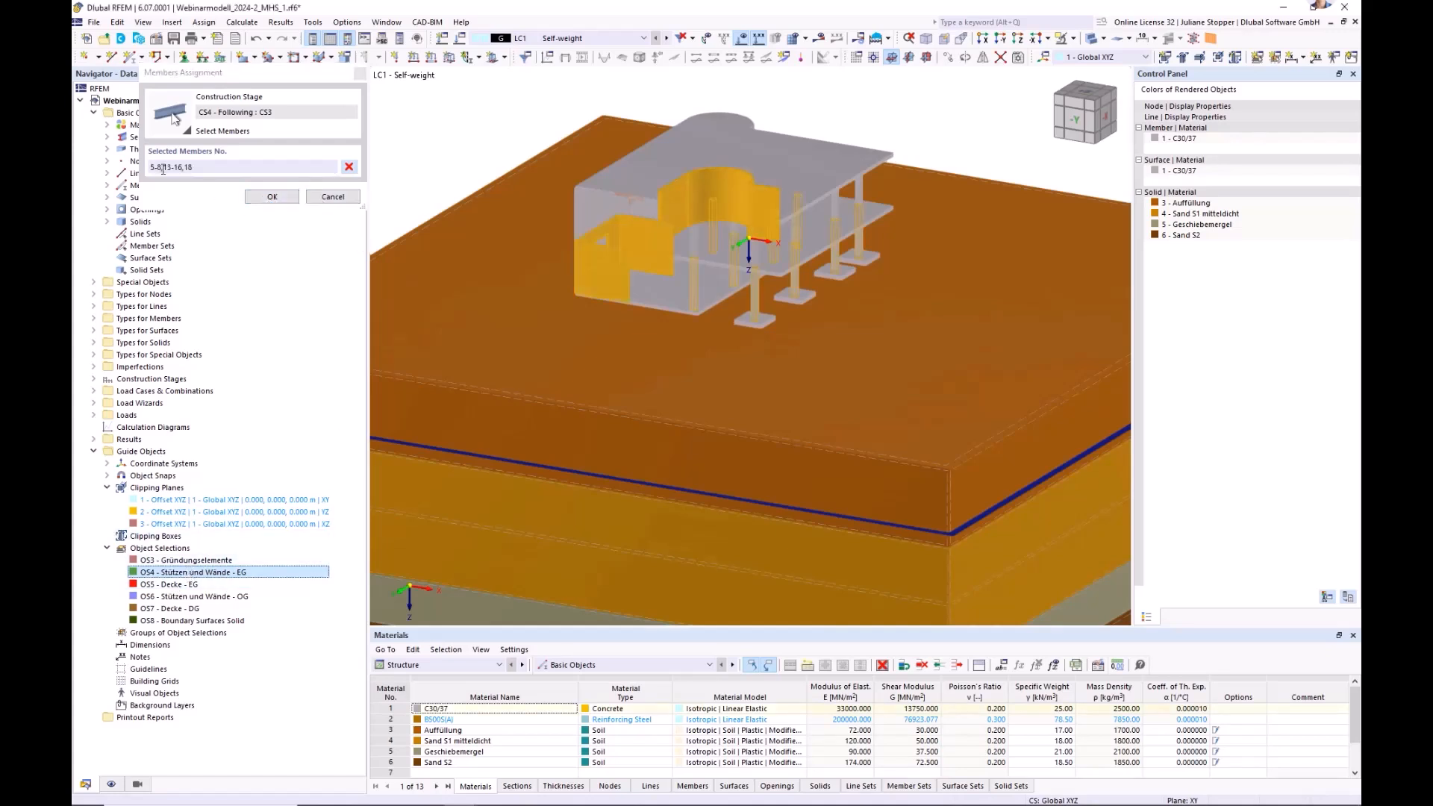
click(272, 196)
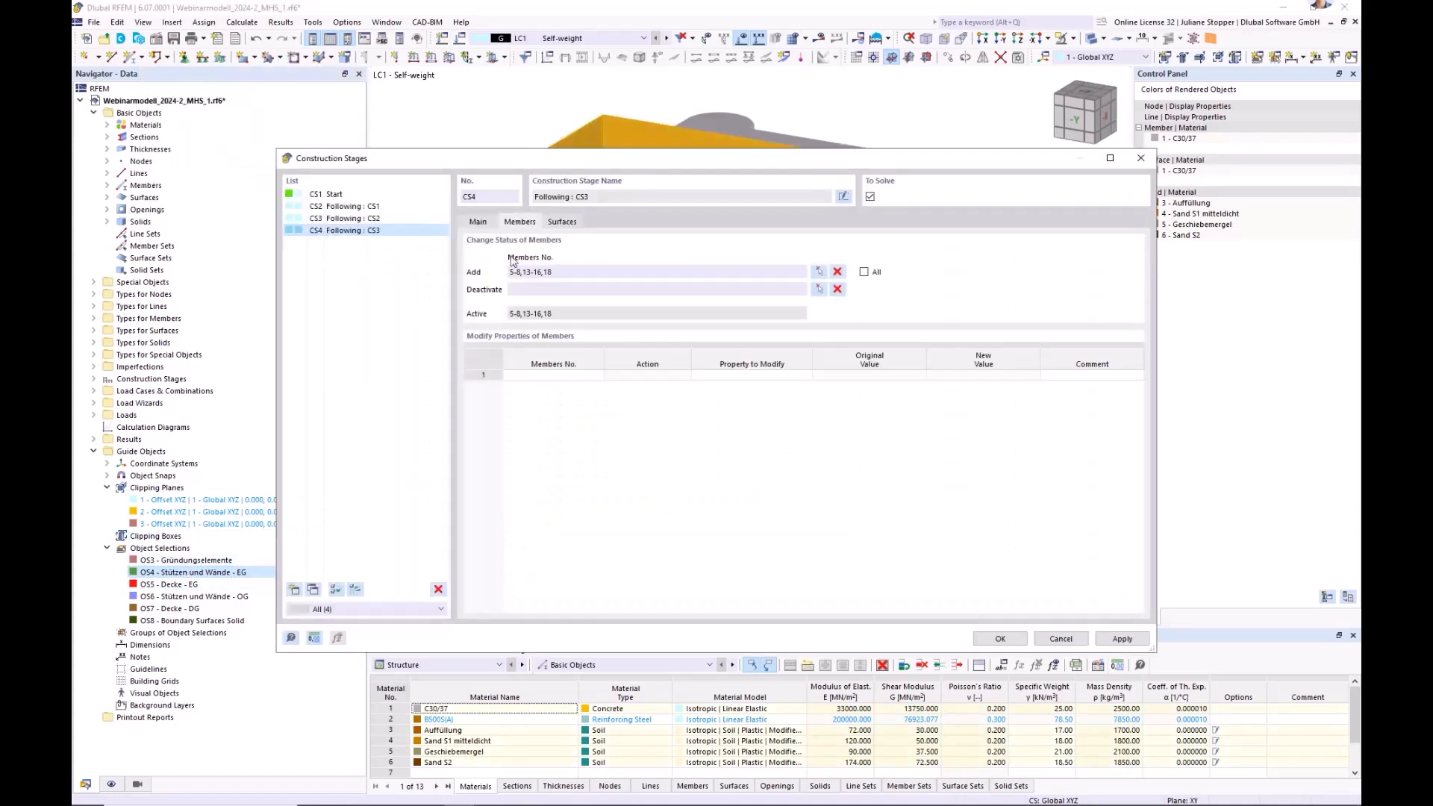
click(478, 223)
click(1121, 639)
- Create construction stage CS5 following CS4 and add the members of the object selection OS5 - Decke - EG
click(295, 590)
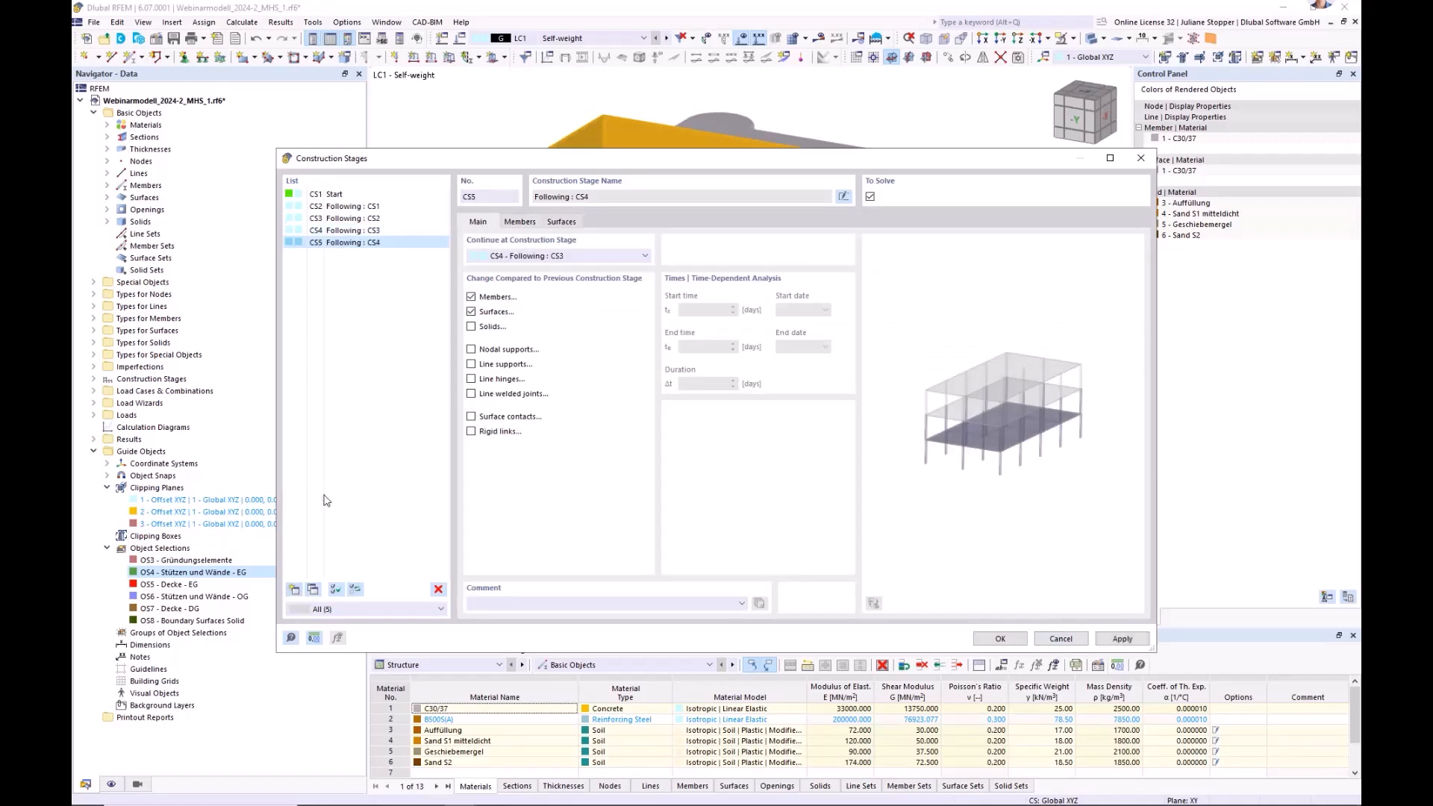
click(520, 223)
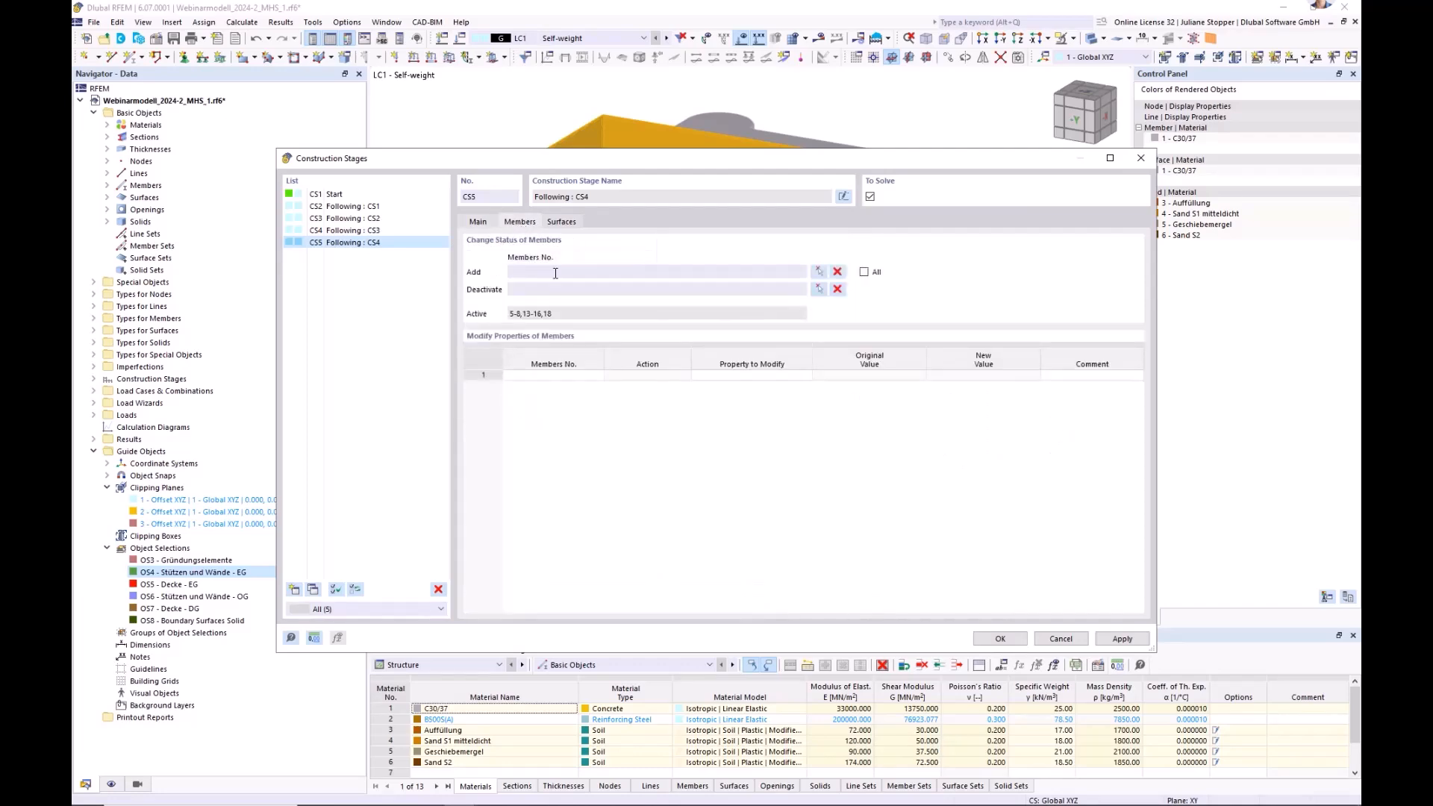
click(818, 271)
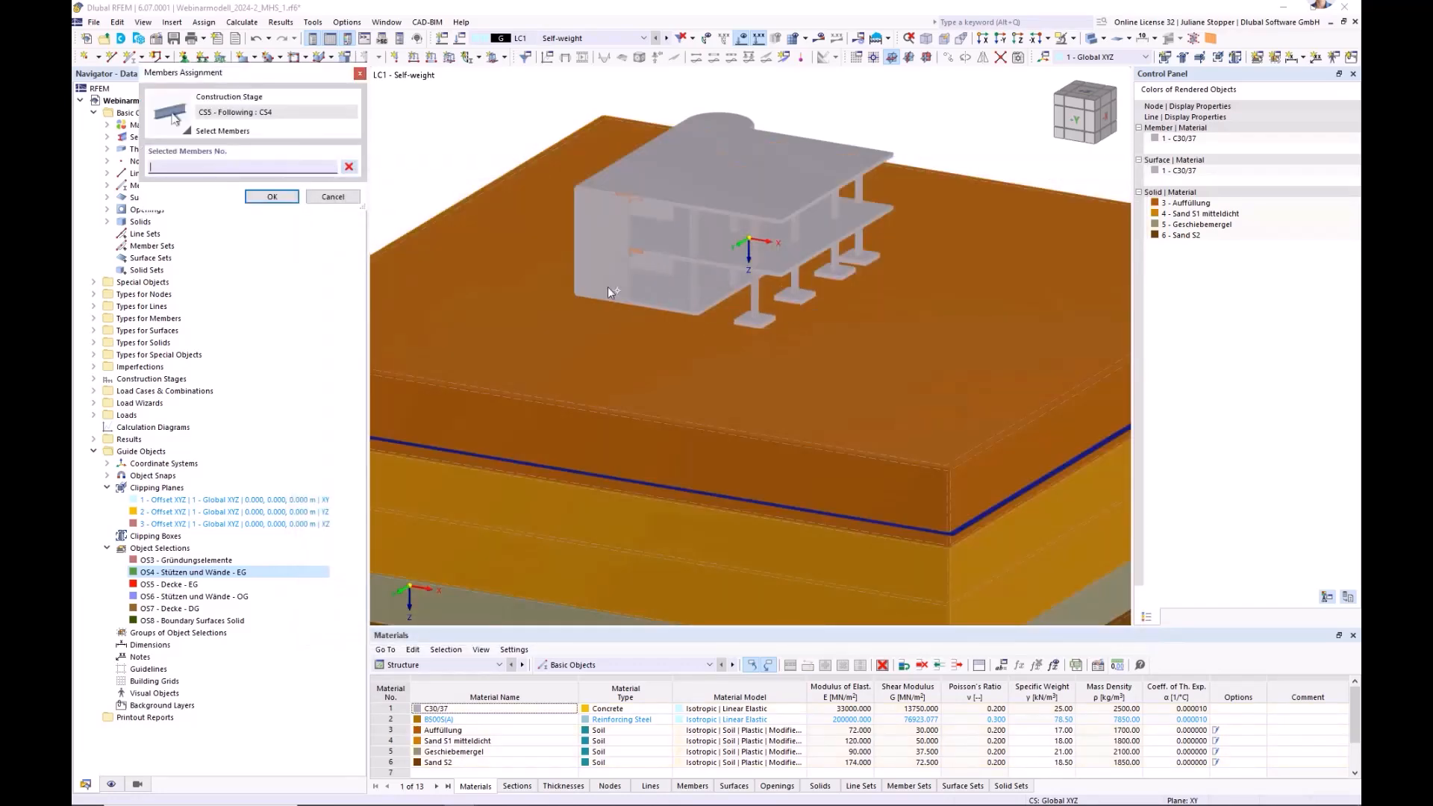
click(171, 586)
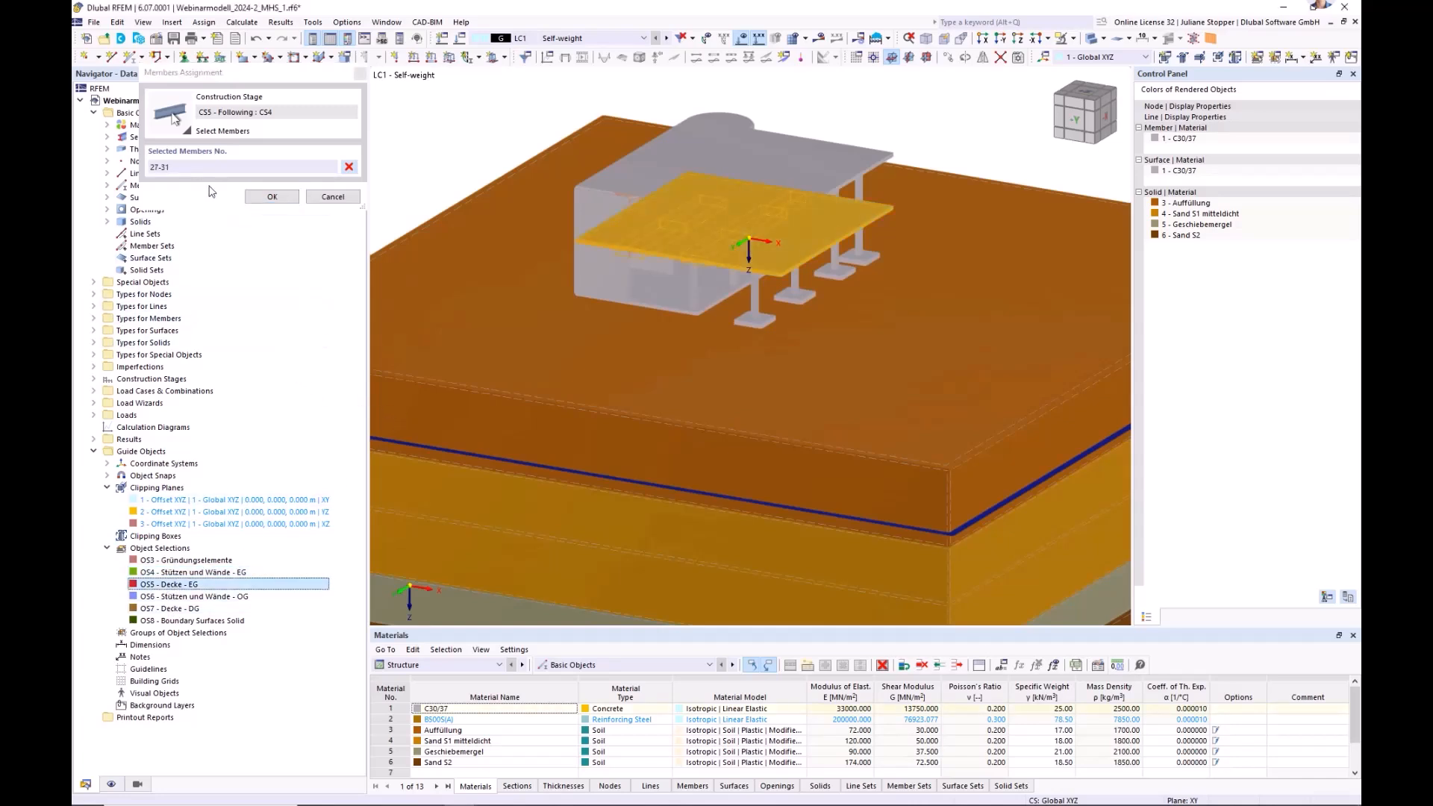
click(270, 198)
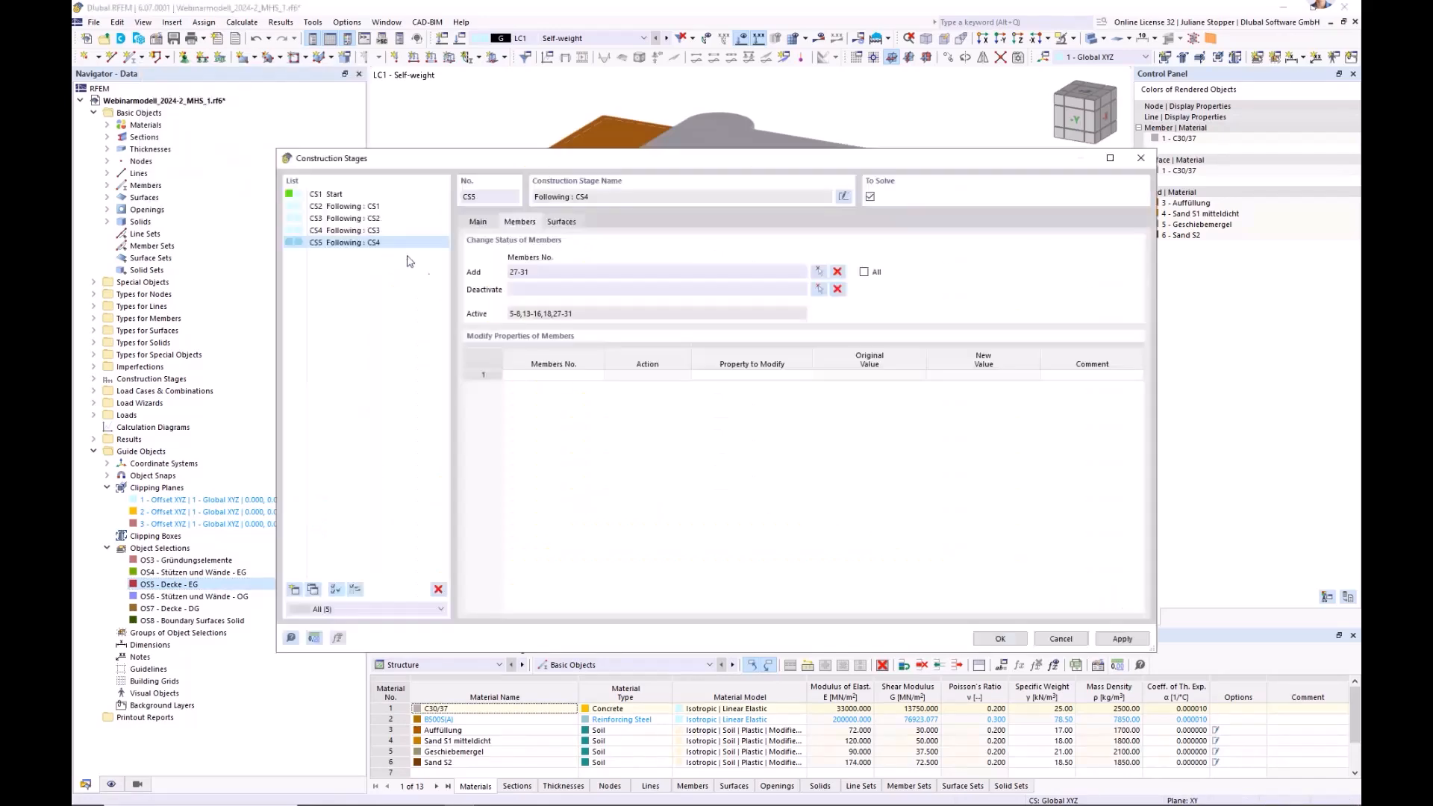
- Add the surfaces of the object selection OS5 - Decke - EG to construction stage CS5
click(560, 222)
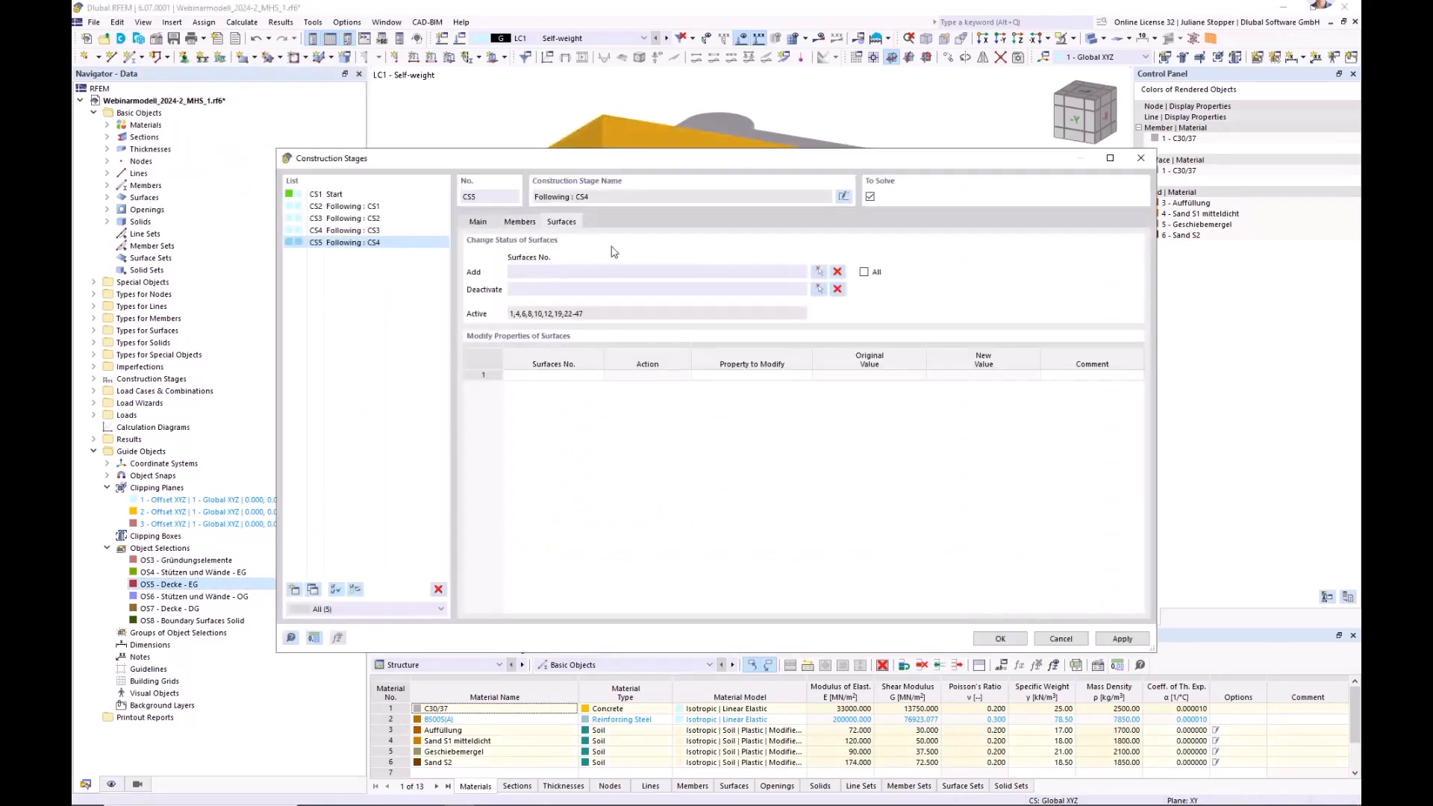
click(818, 273)
click(168, 584)
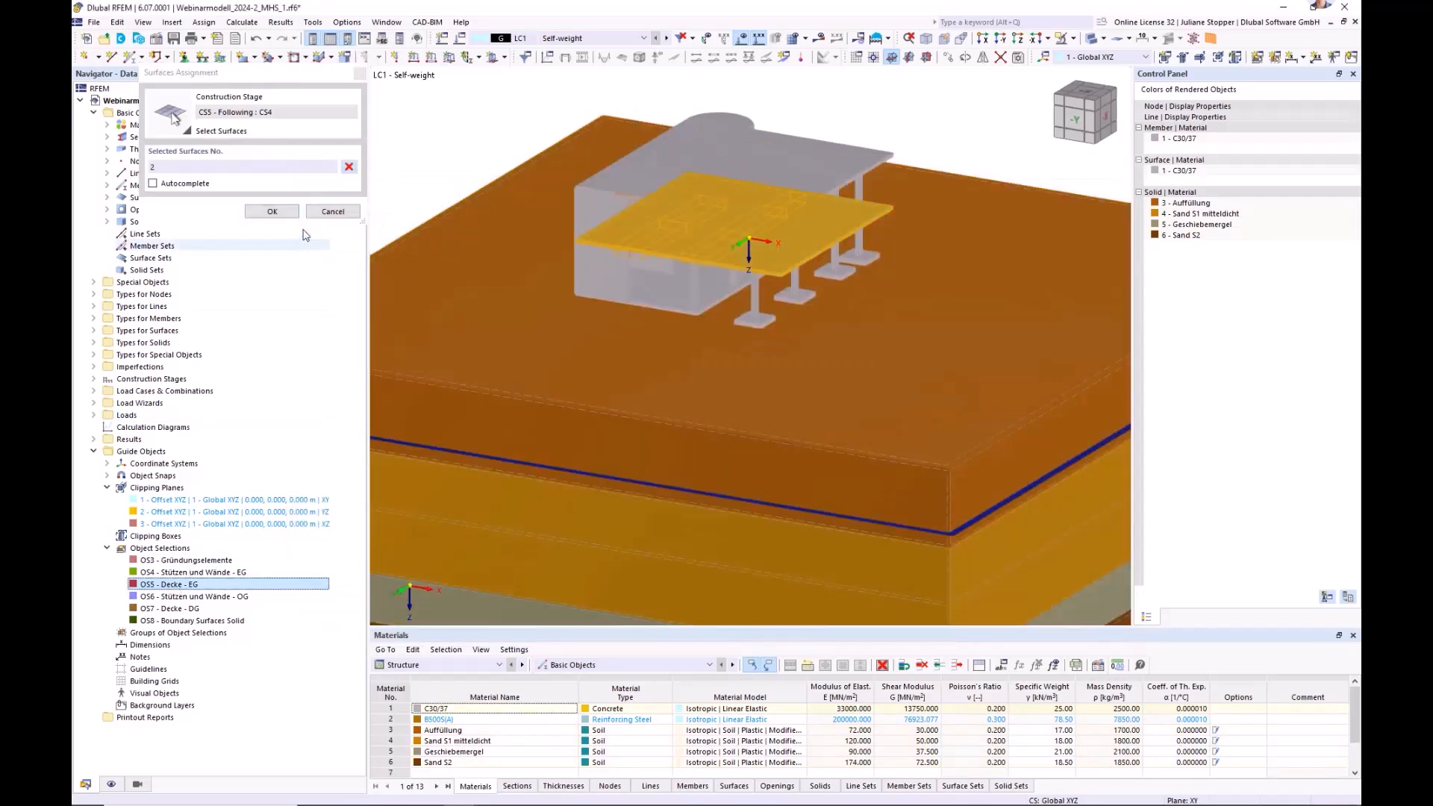
click(271, 212)
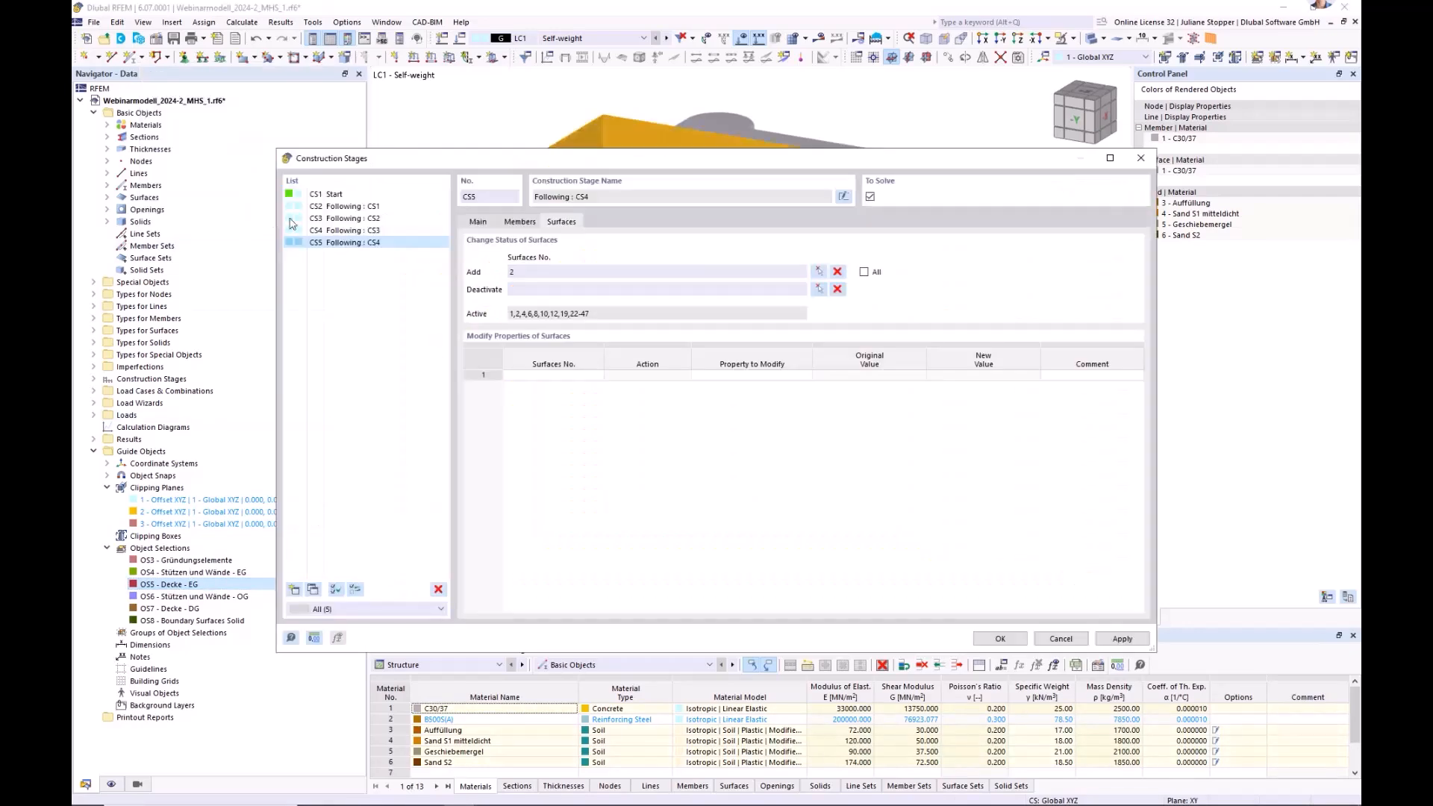
click(478, 223)
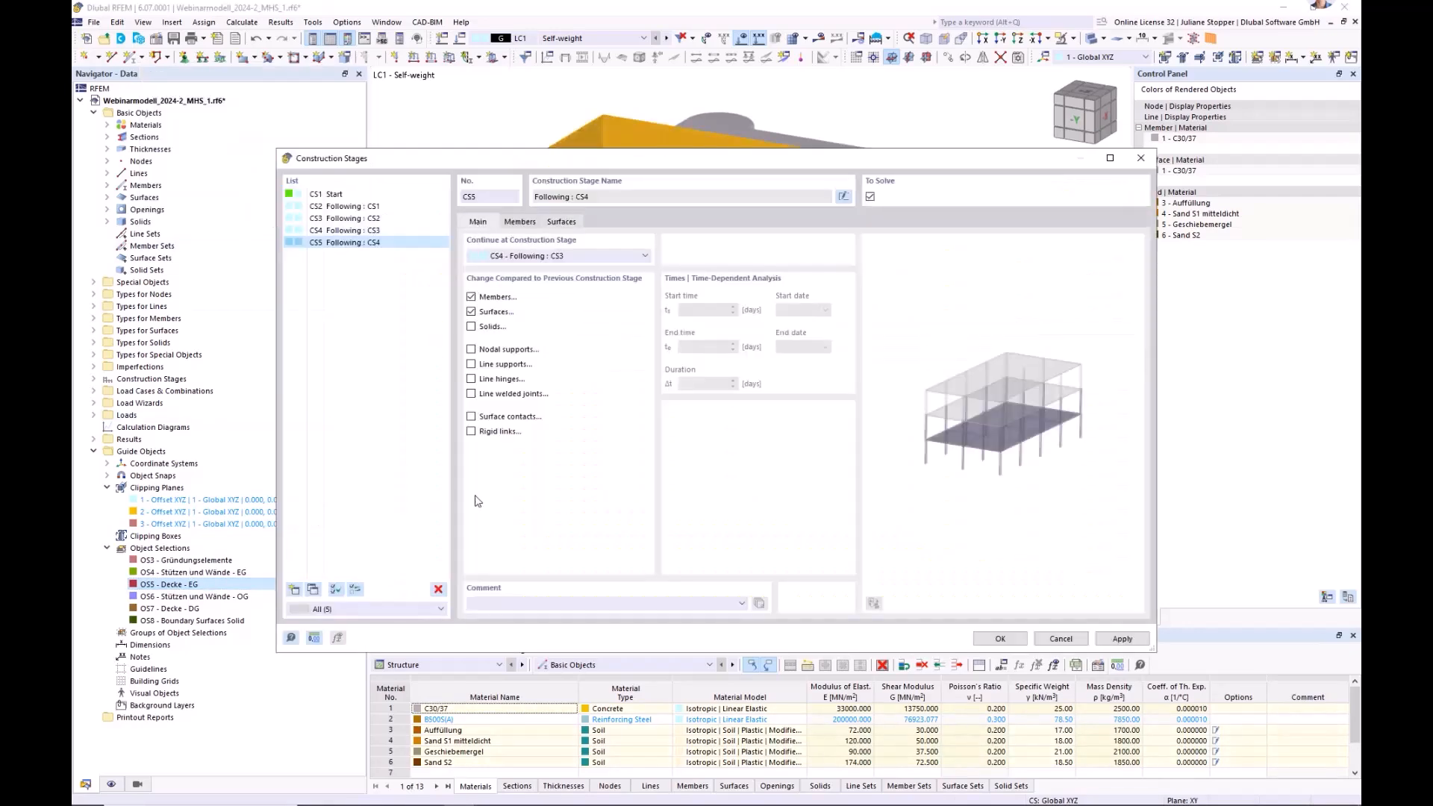
- Create construction stage CS6 following CS5 and add the members of the object selection OS6 - Stützen und Wände - OG
click(295, 591)
click(523, 225)
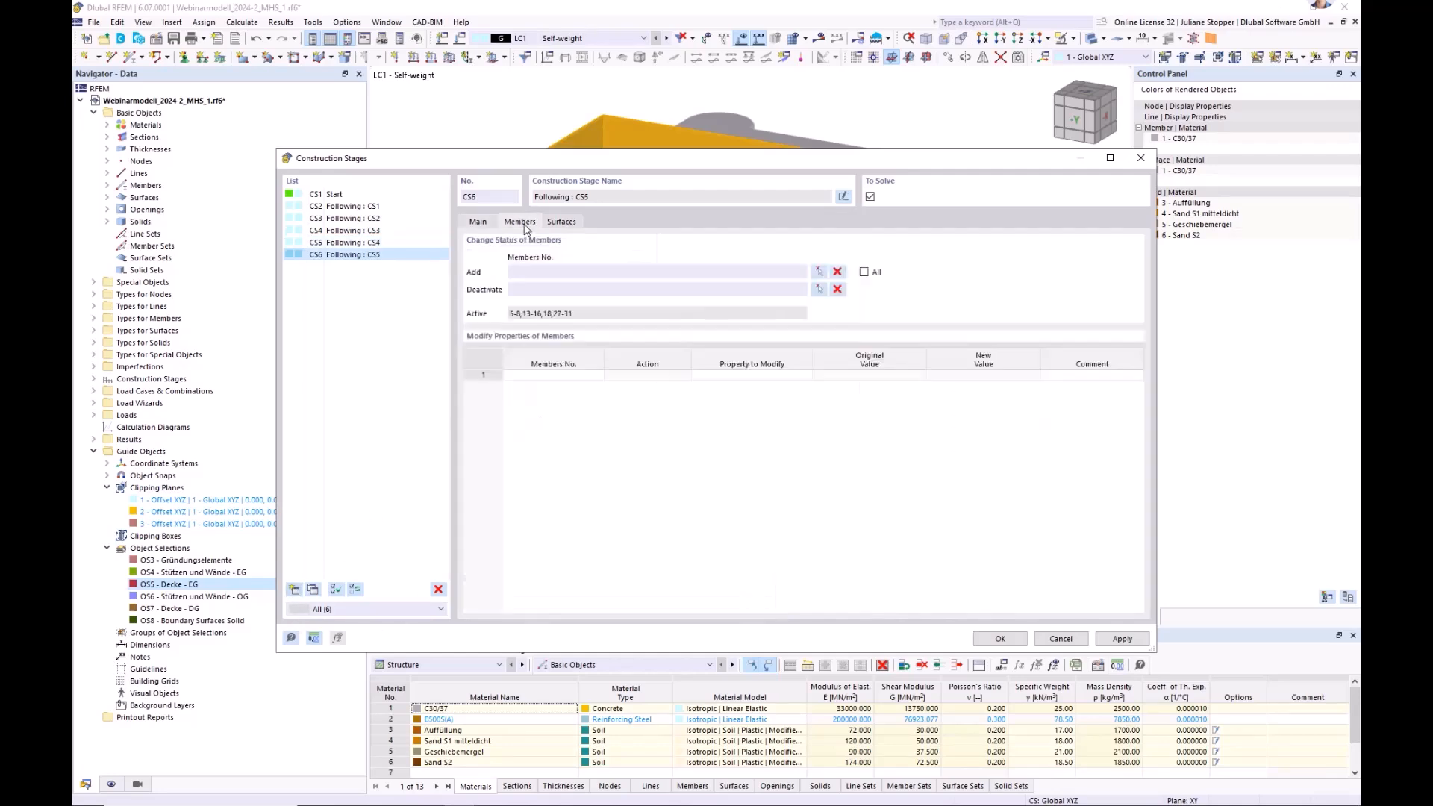
click(819, 273)
click(194, 596)
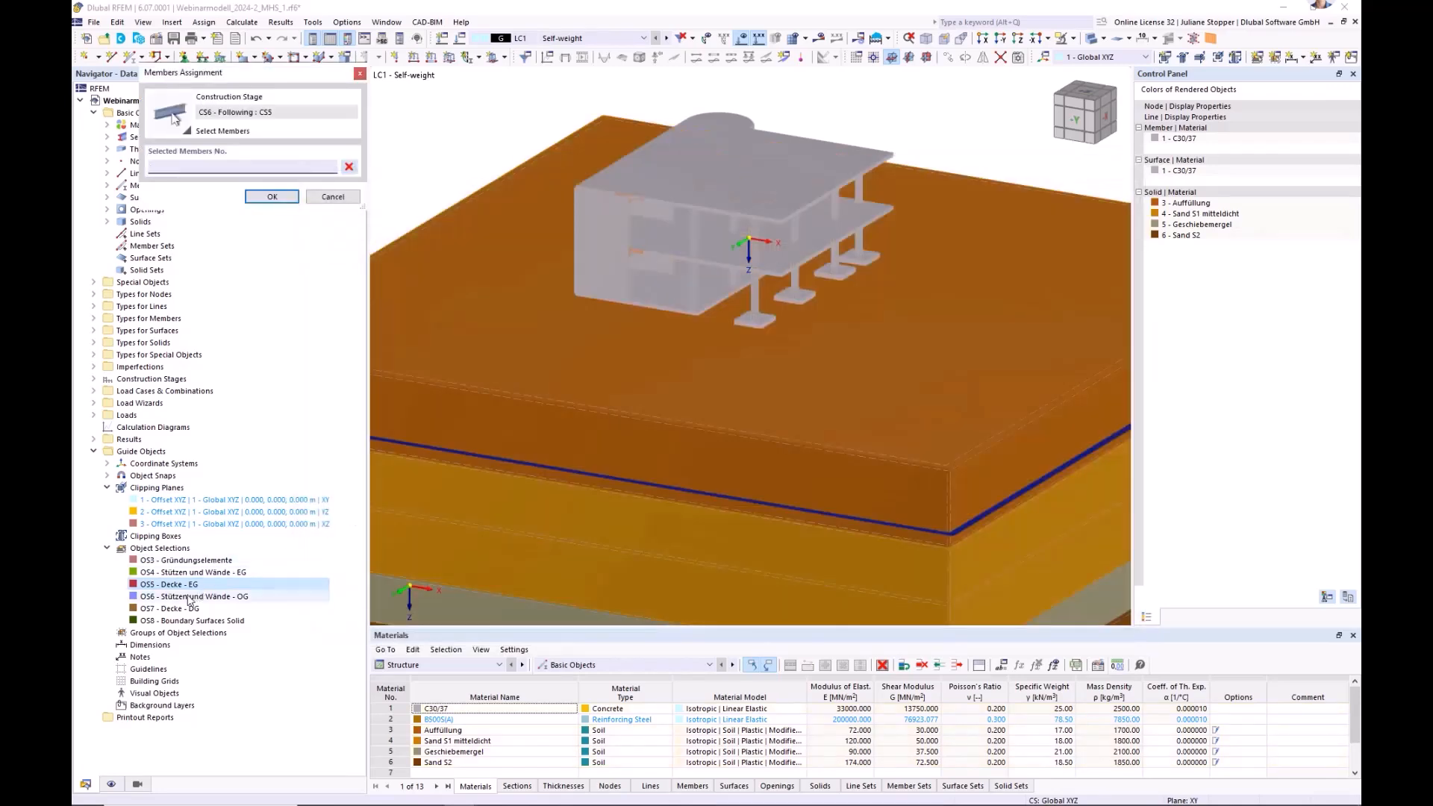
click(275, 197)
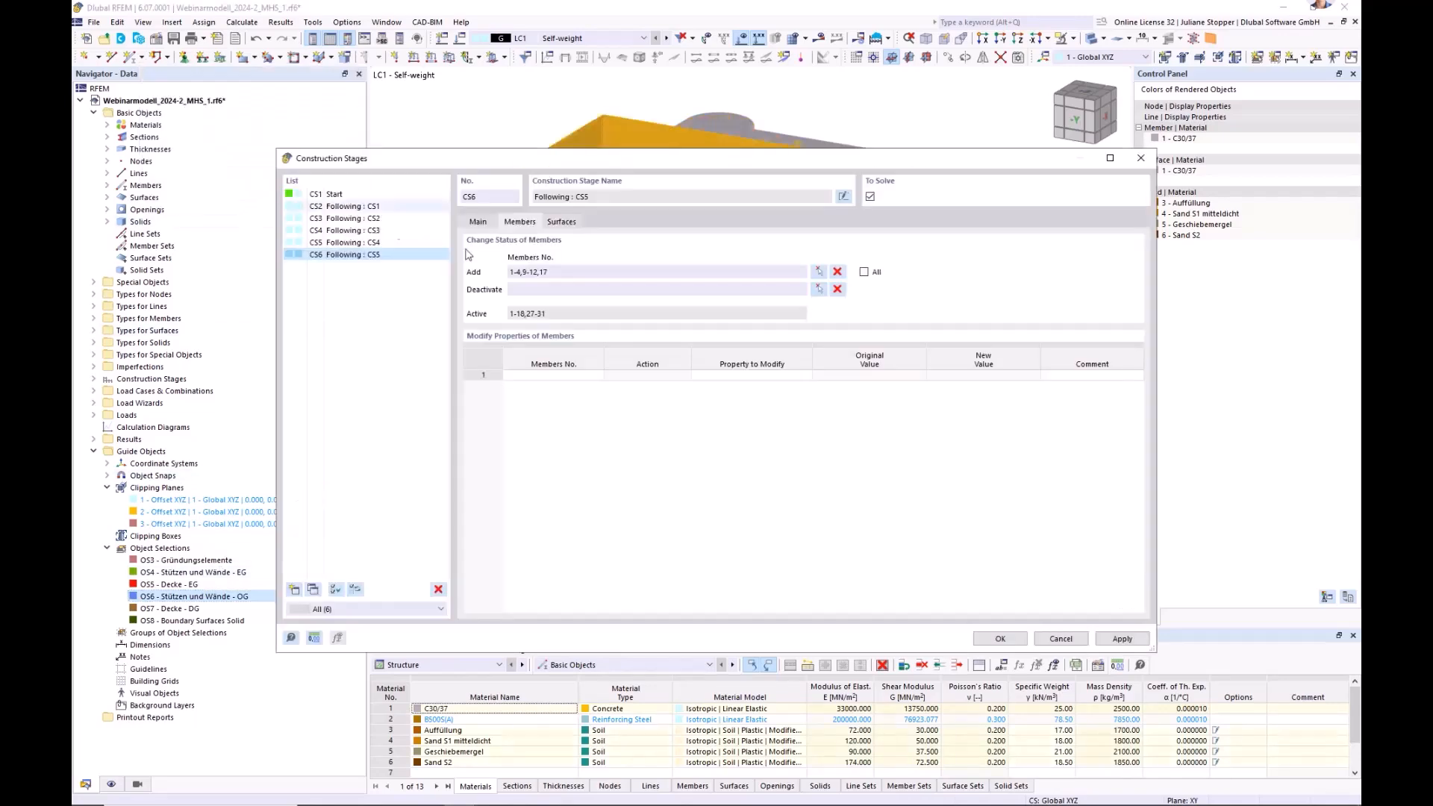
- Add the surfaces of the object selection OS6 - Stützen und Wände - OG to stage CS6 and apply the change
click(562, 223)
click(819, 272)
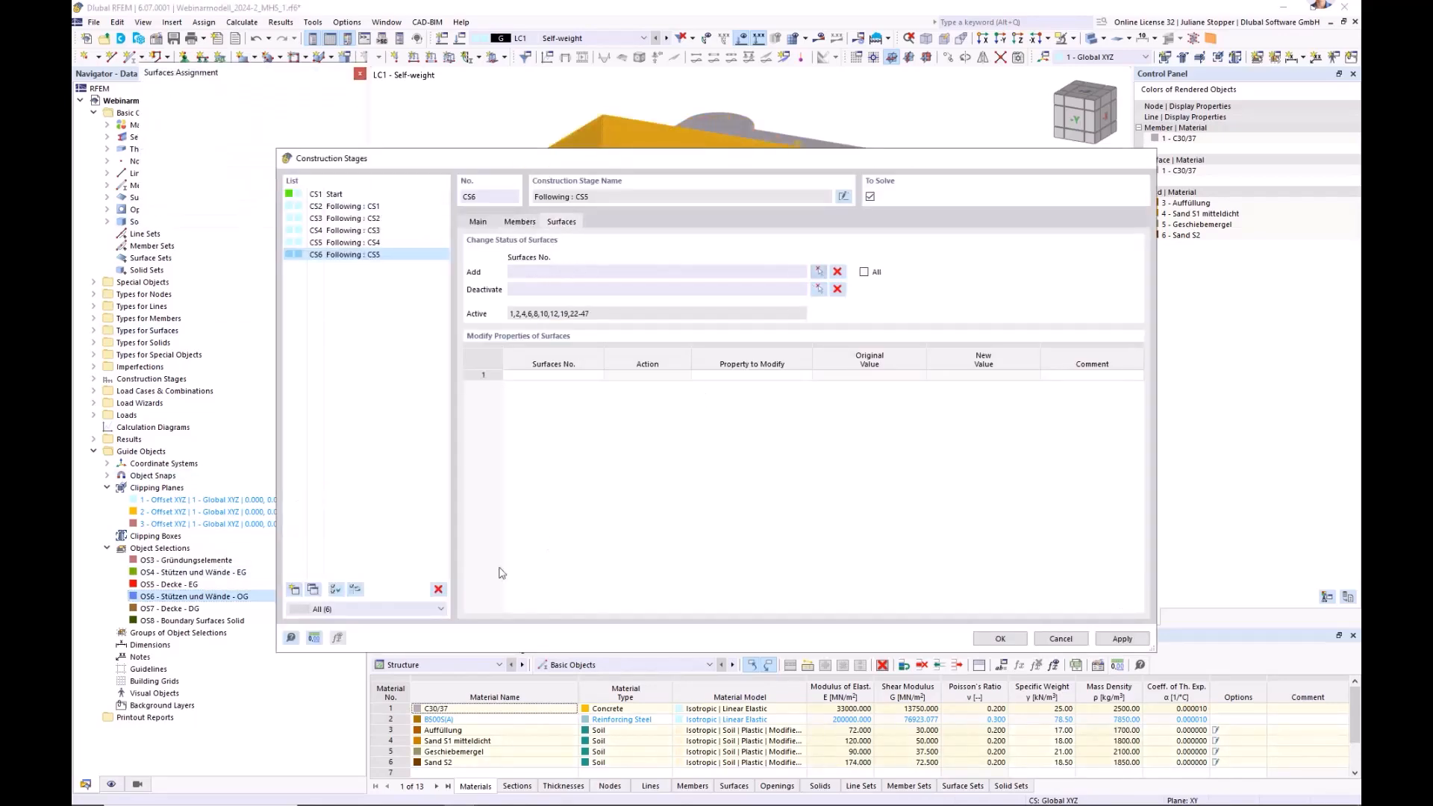
click(216, 595)
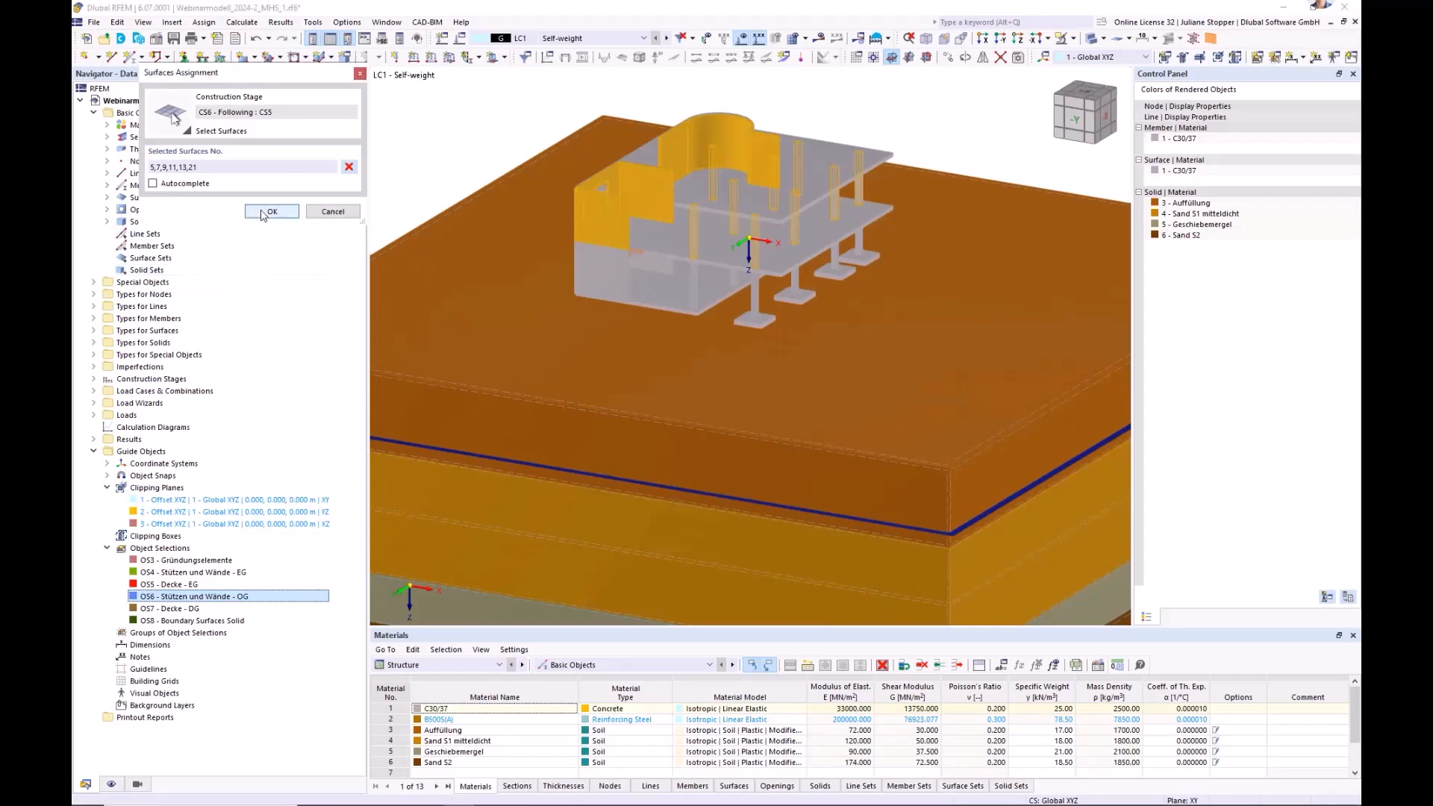
click(272, 211)
click(480, 222)
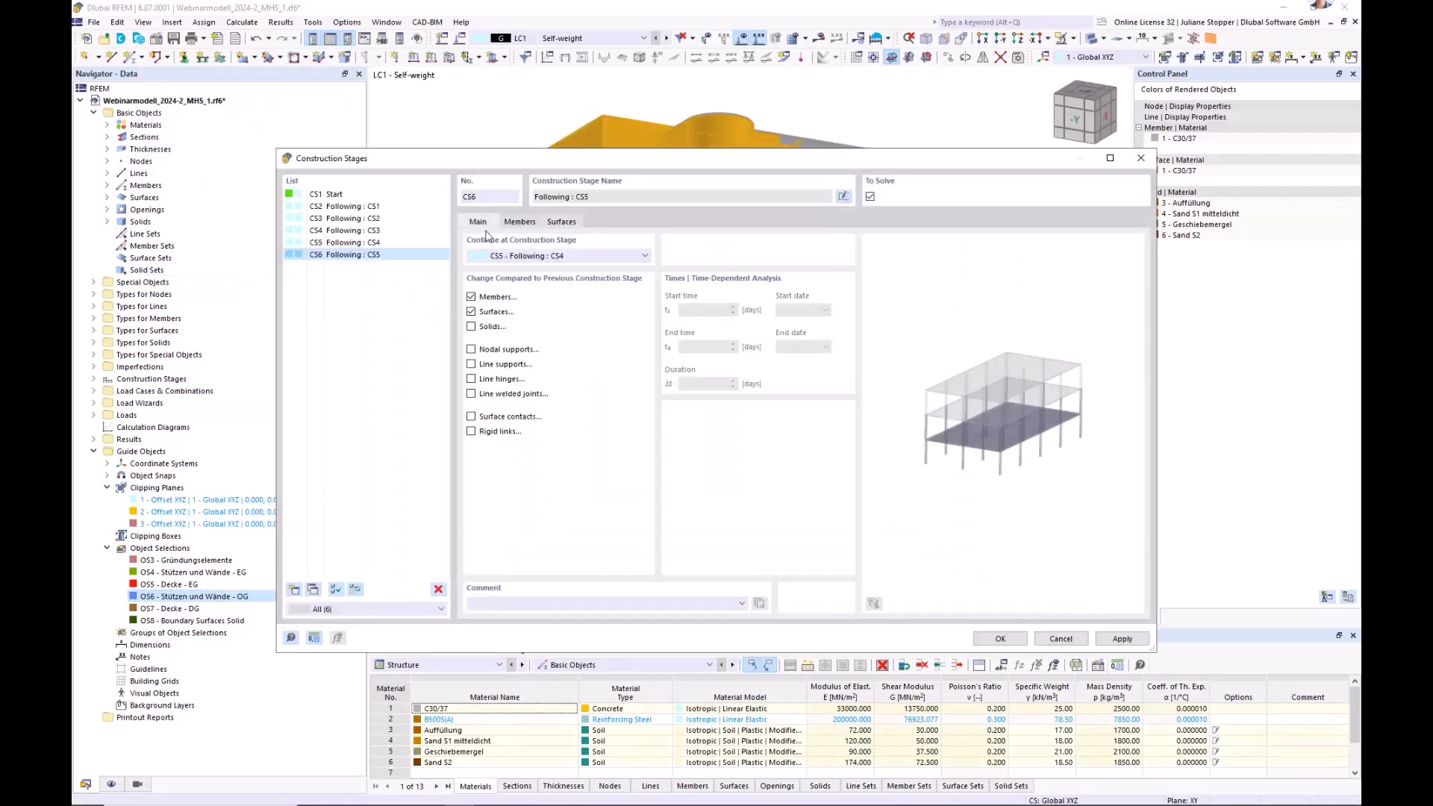
click(1122, 639)
- Create construction stage CS7 following CS6 and add the members of the object selection OS7 - Decke - DG
click(295, 590)
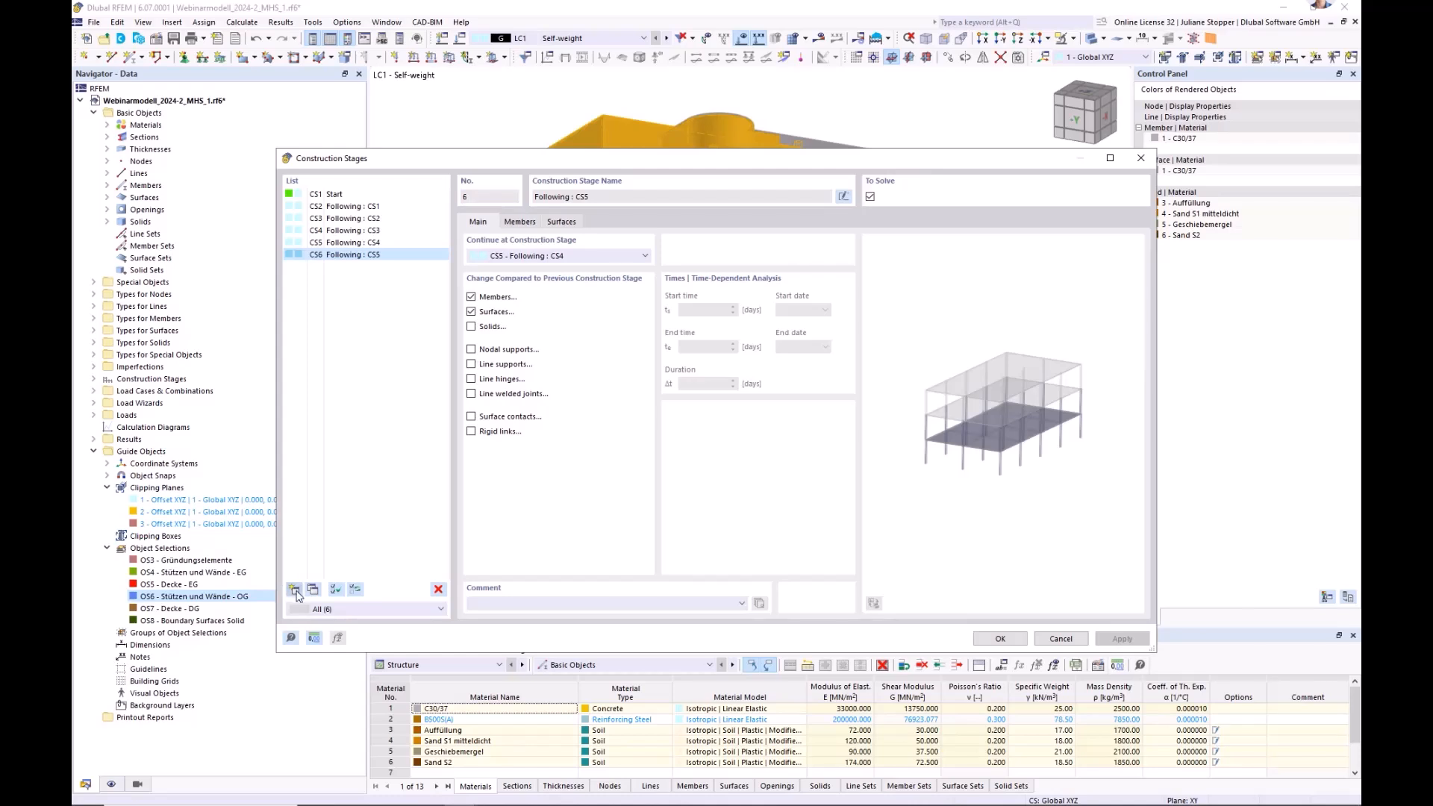
click(519, 222)
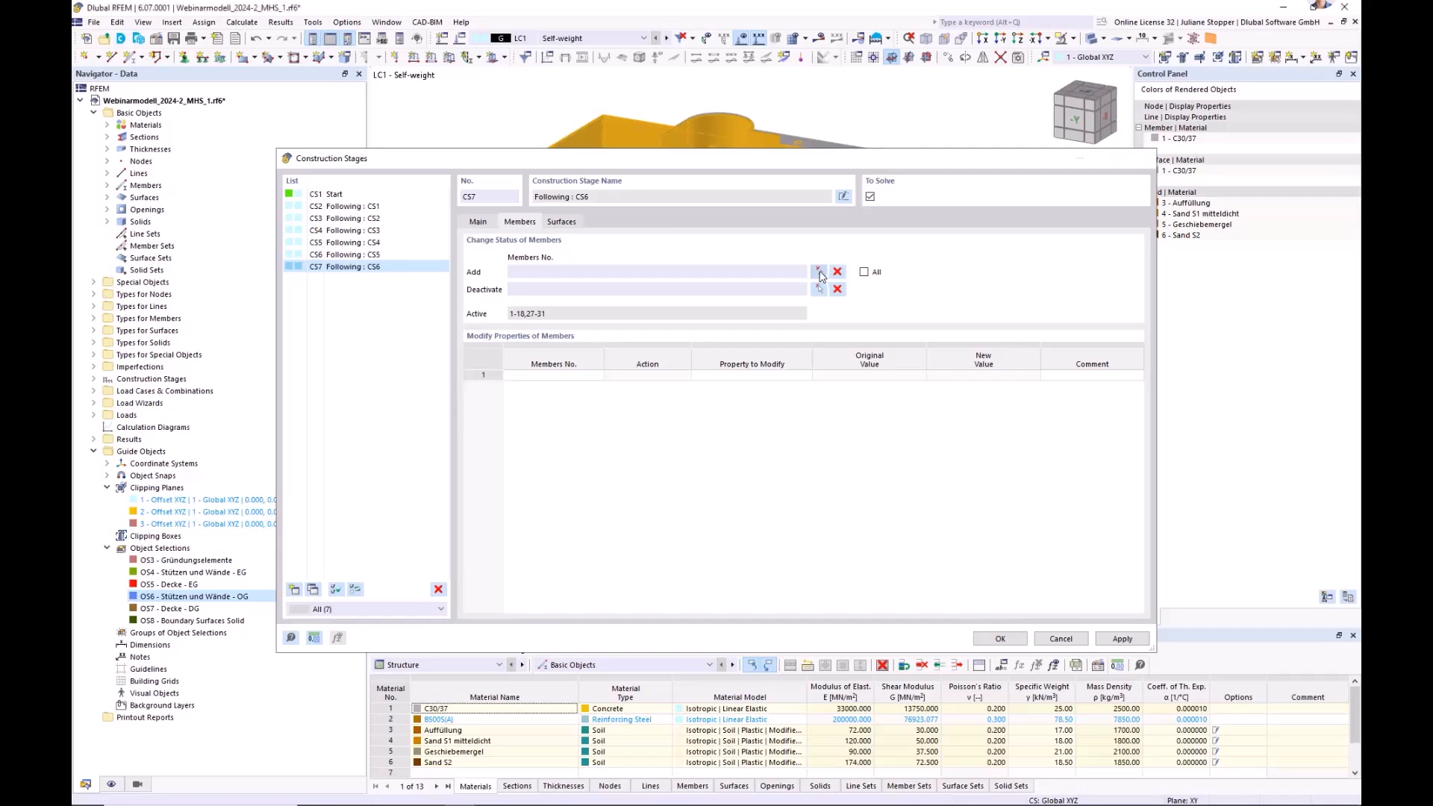
click(818, 272)
click(173, 608)
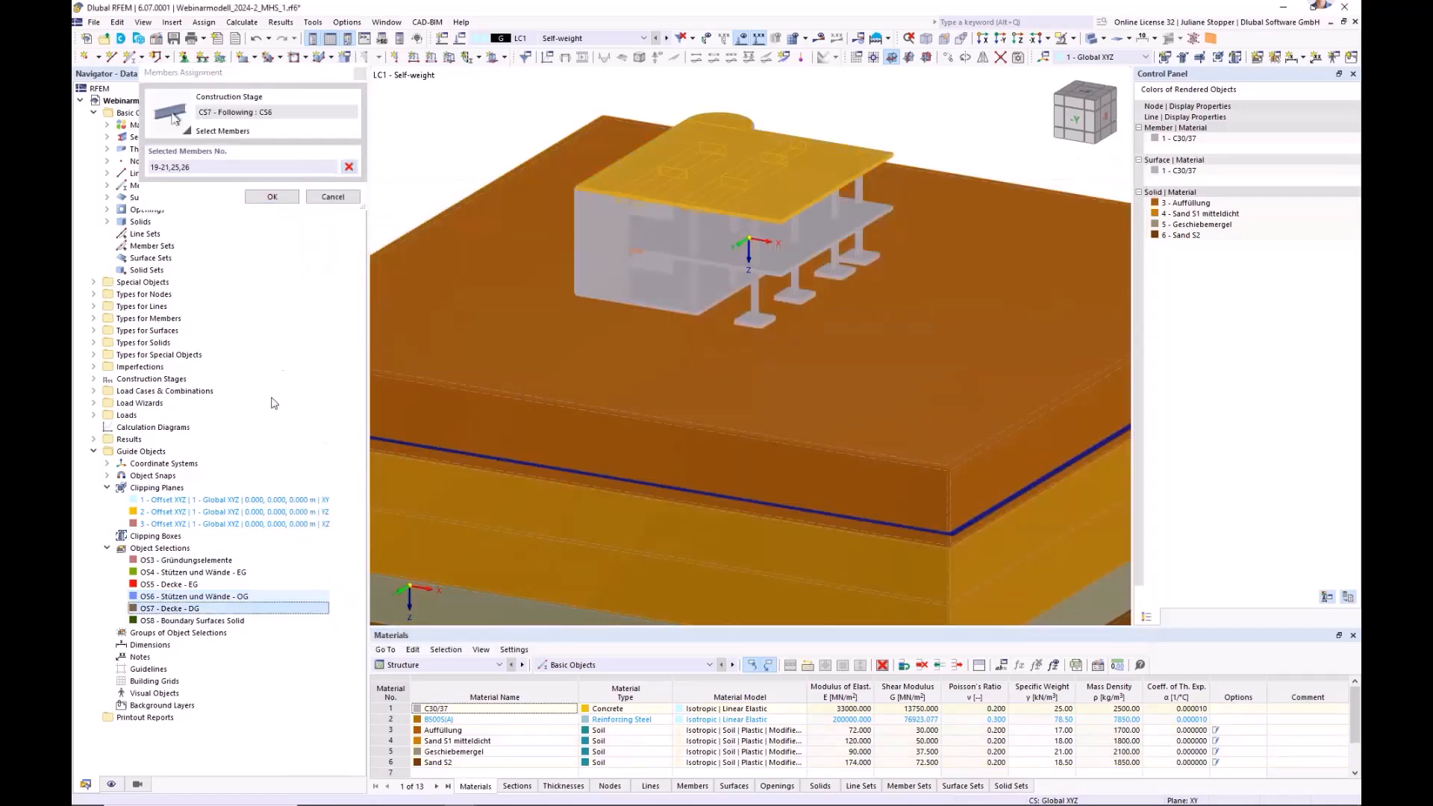
click(275, 197)
- Add the surfaces of the object selection OS7 - Decke - DG to stage CS7 and confirm the construction stages
click(561, 222)
click(819, 274)
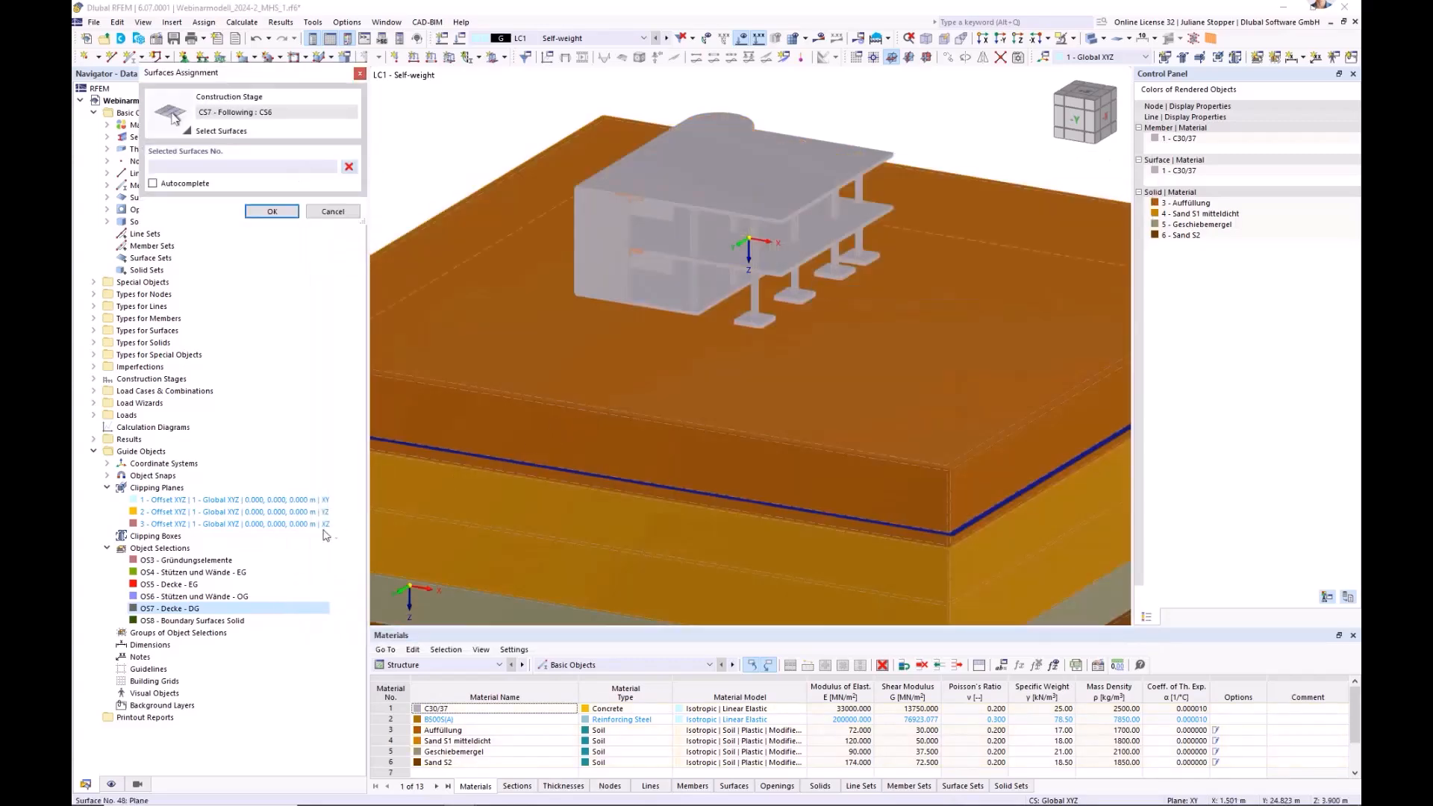
click(174, 608)
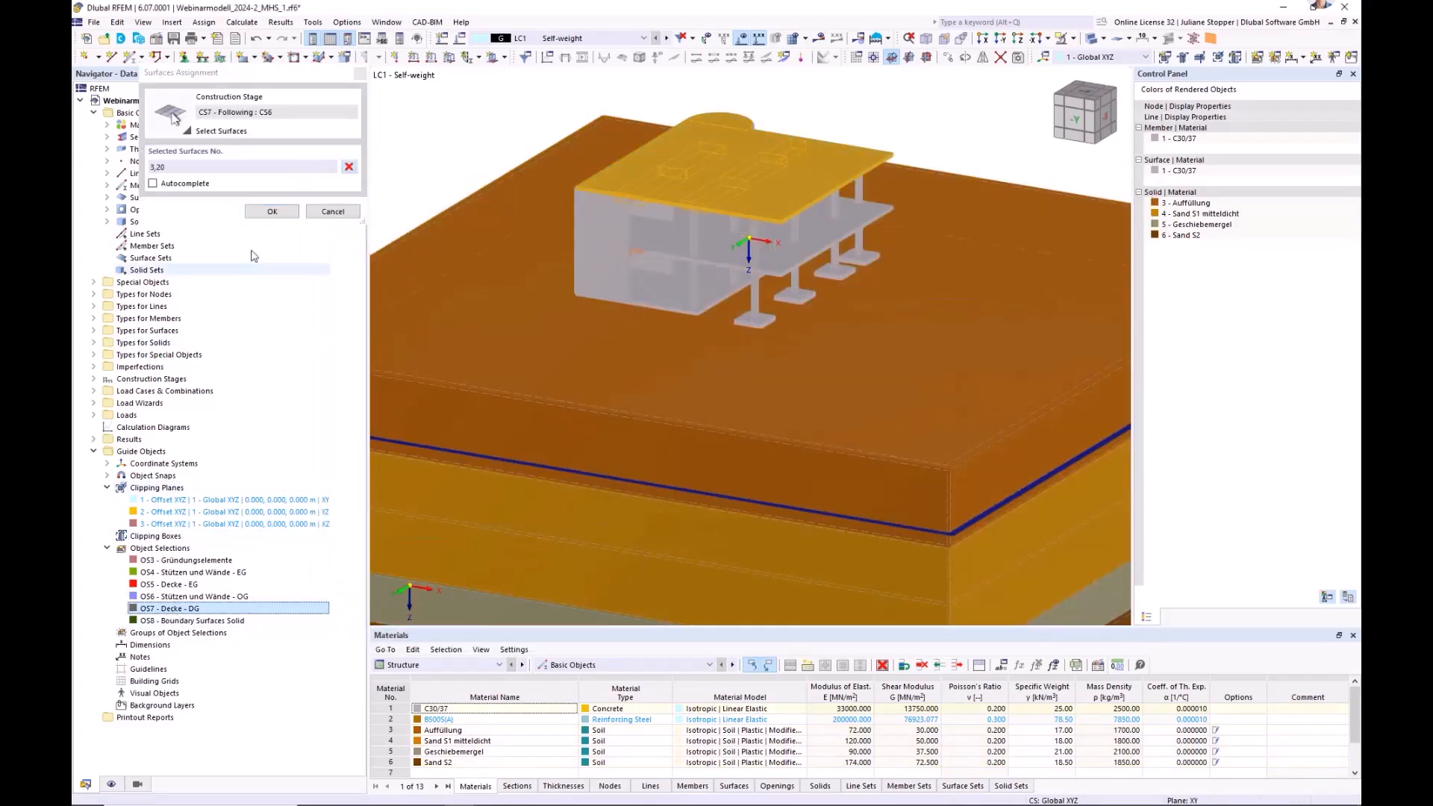
click(272, 216)
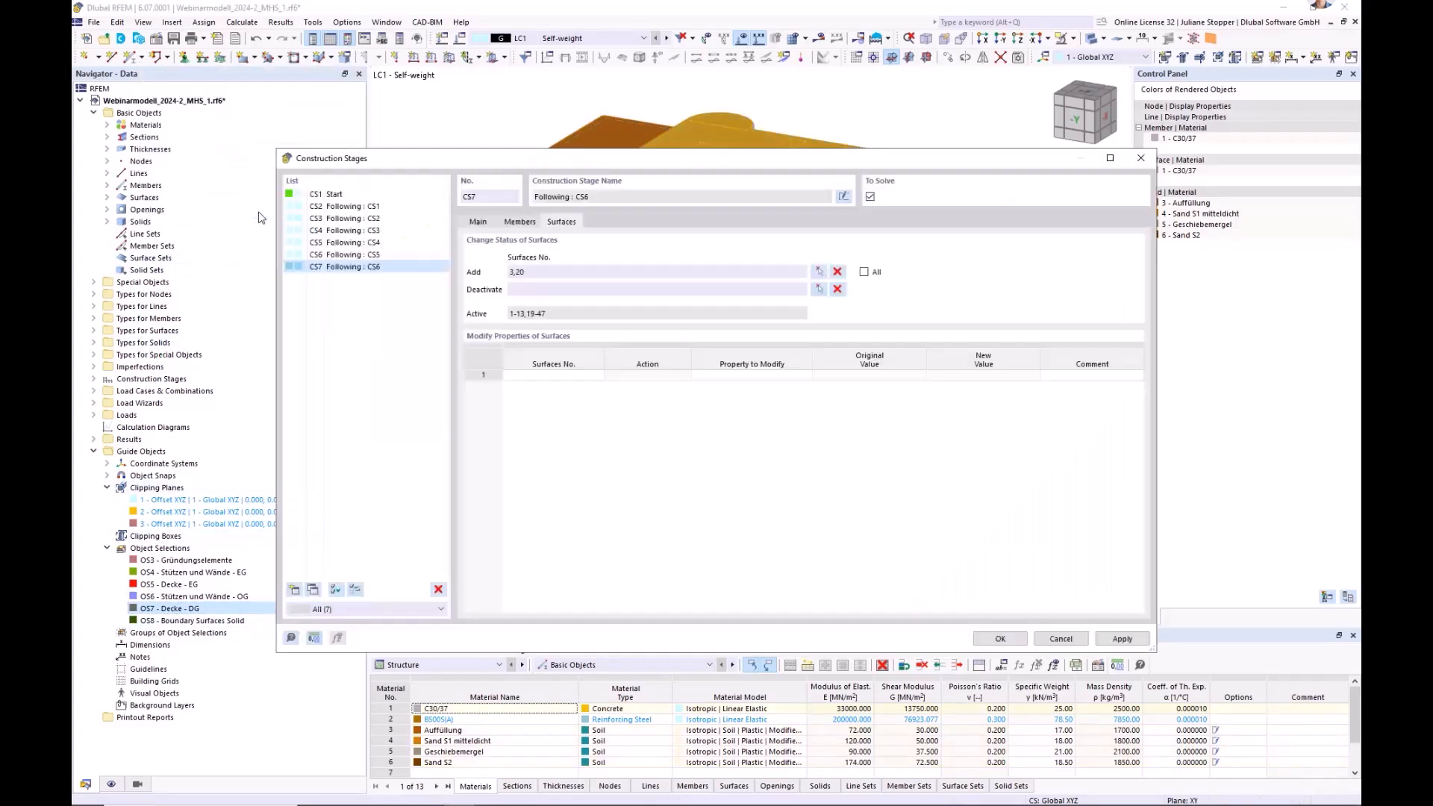
click(988, 640)
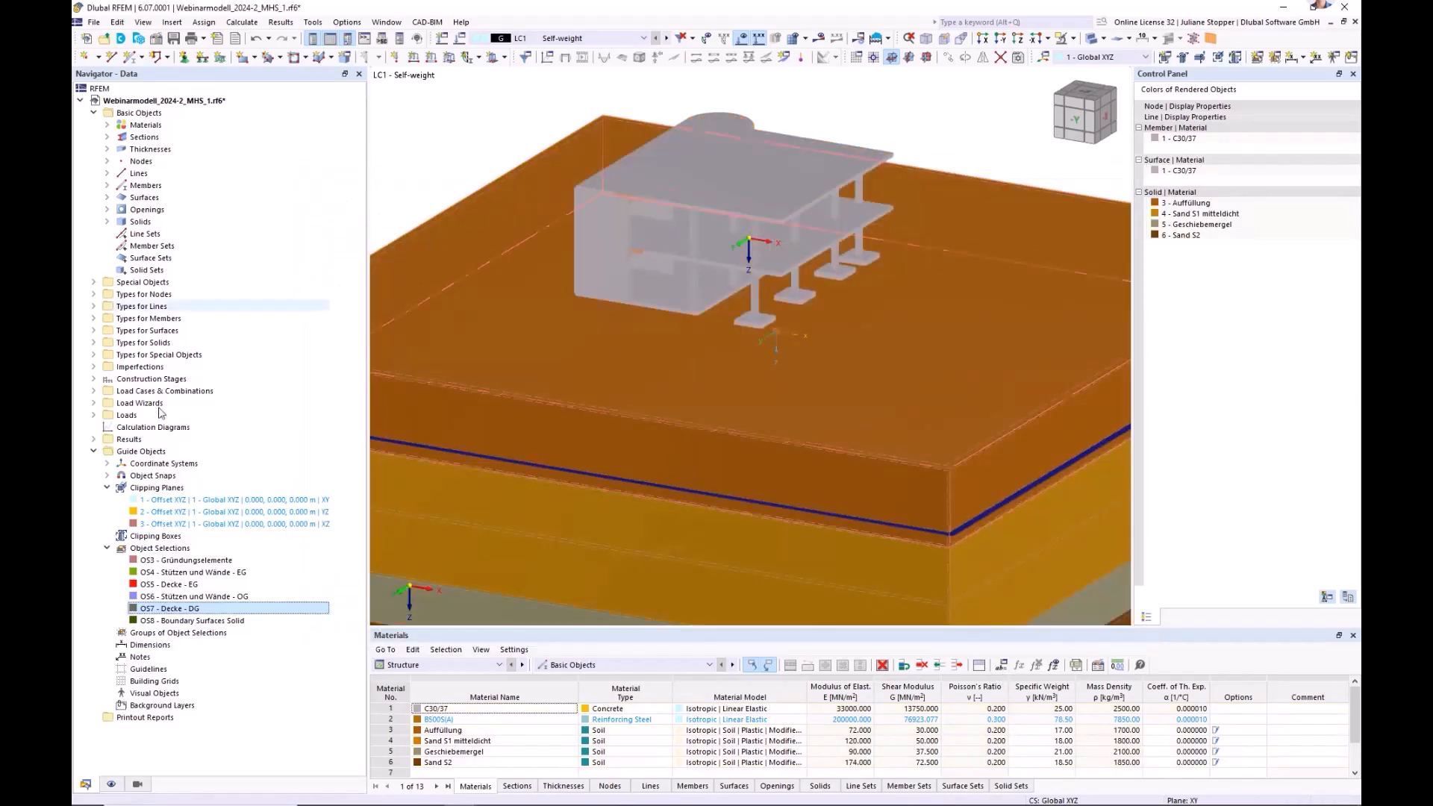
- Display the construction stages one after another from CS1 to CS7 and examine which parts of the model are active in each
click(93, 379)
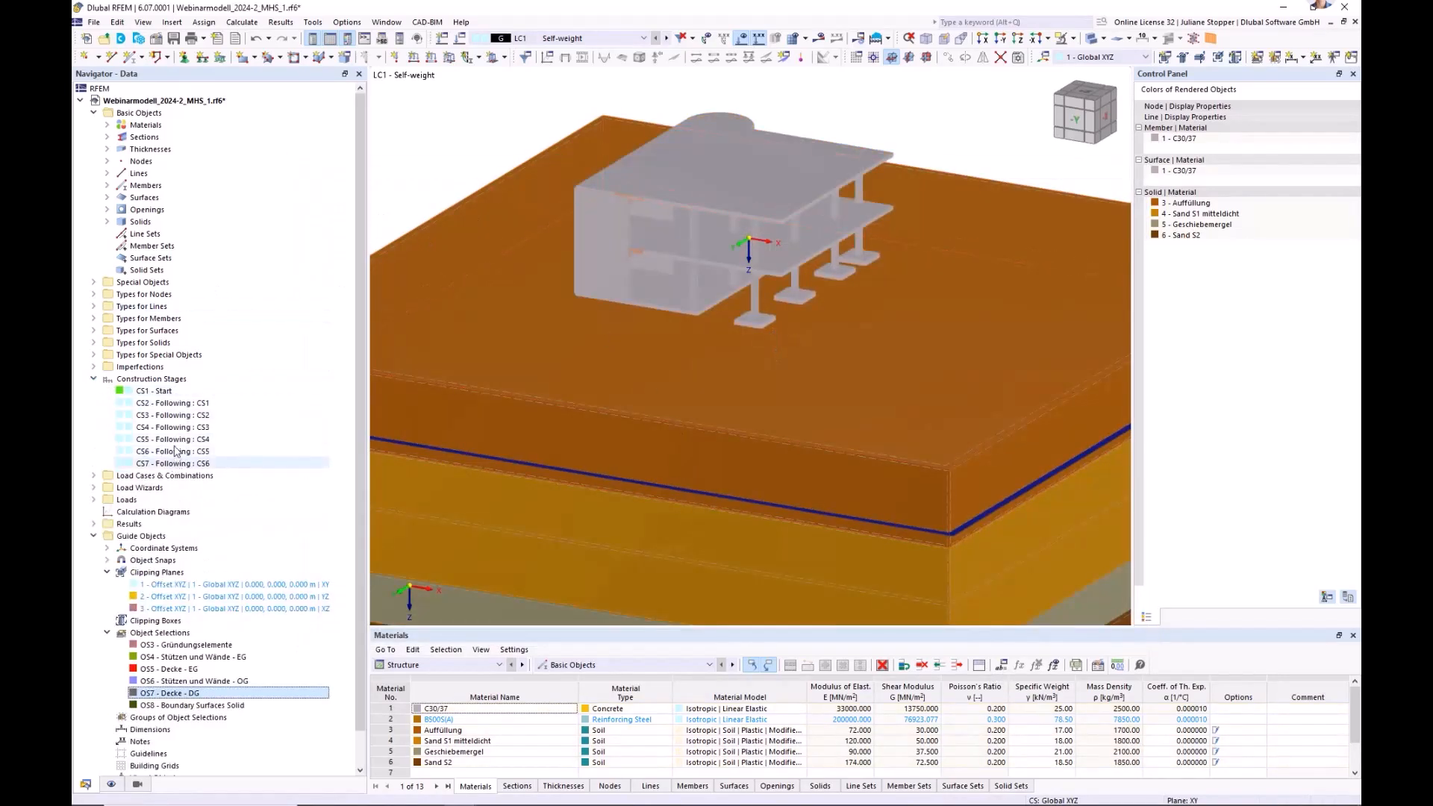
click(583, 38)
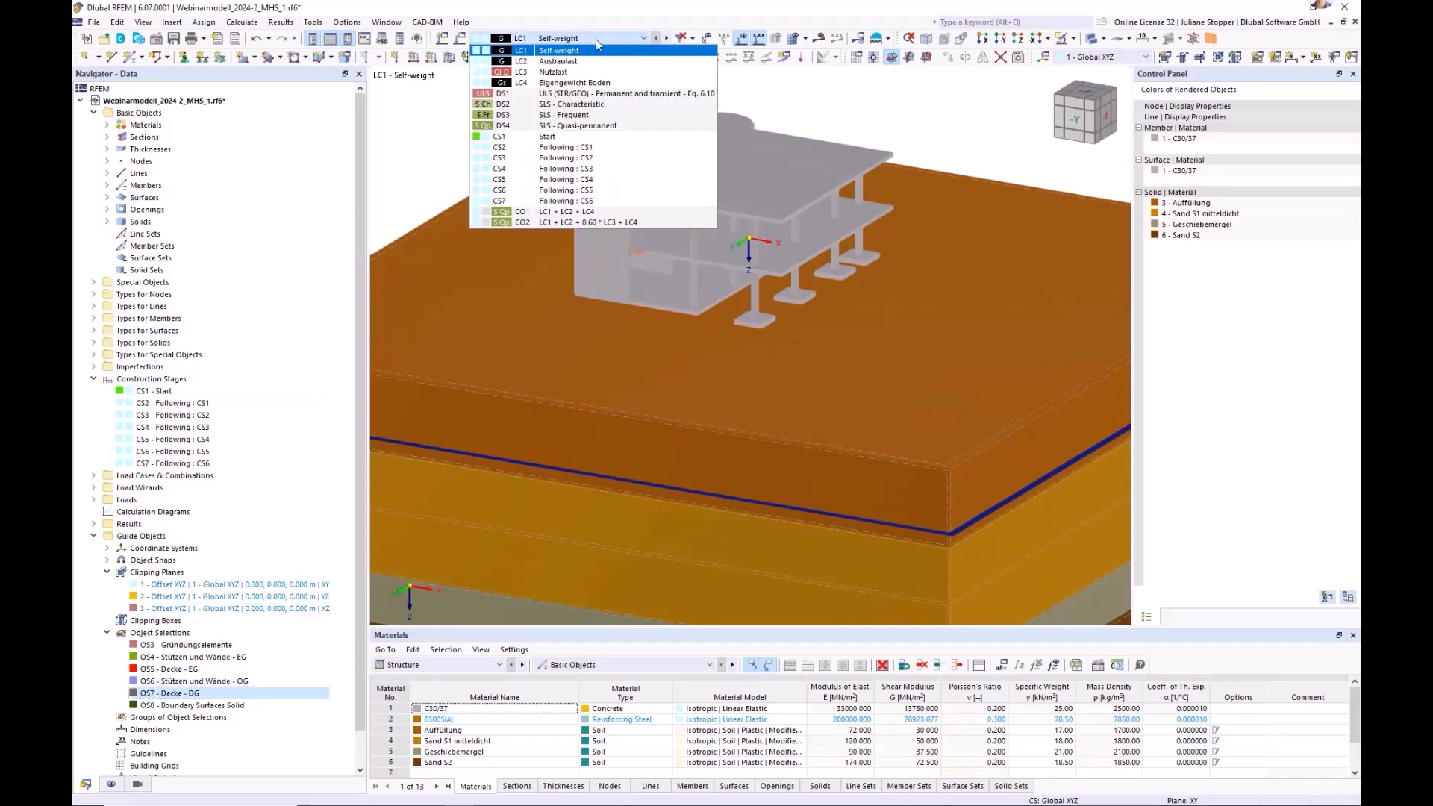
click(549, 141)
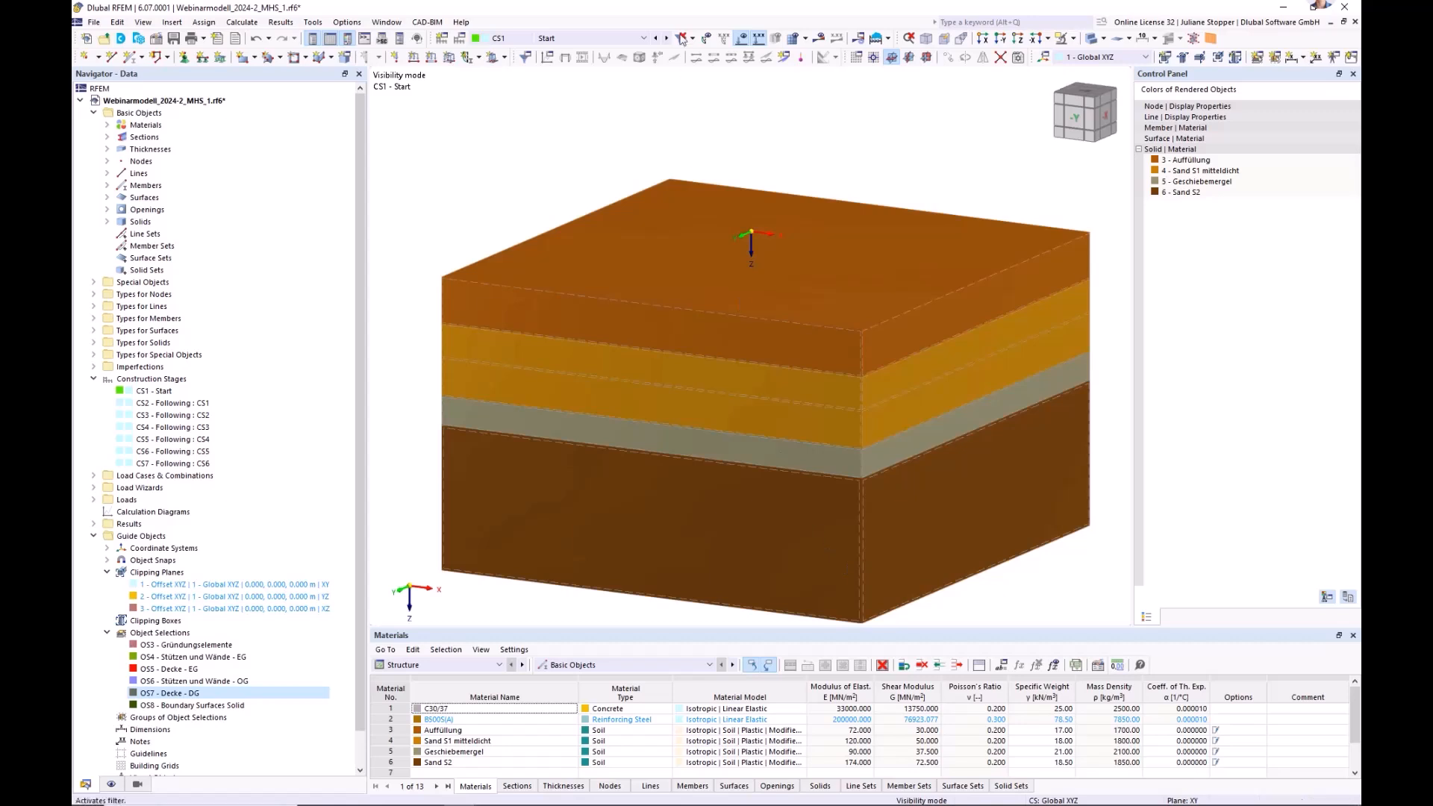
click(667, 39)
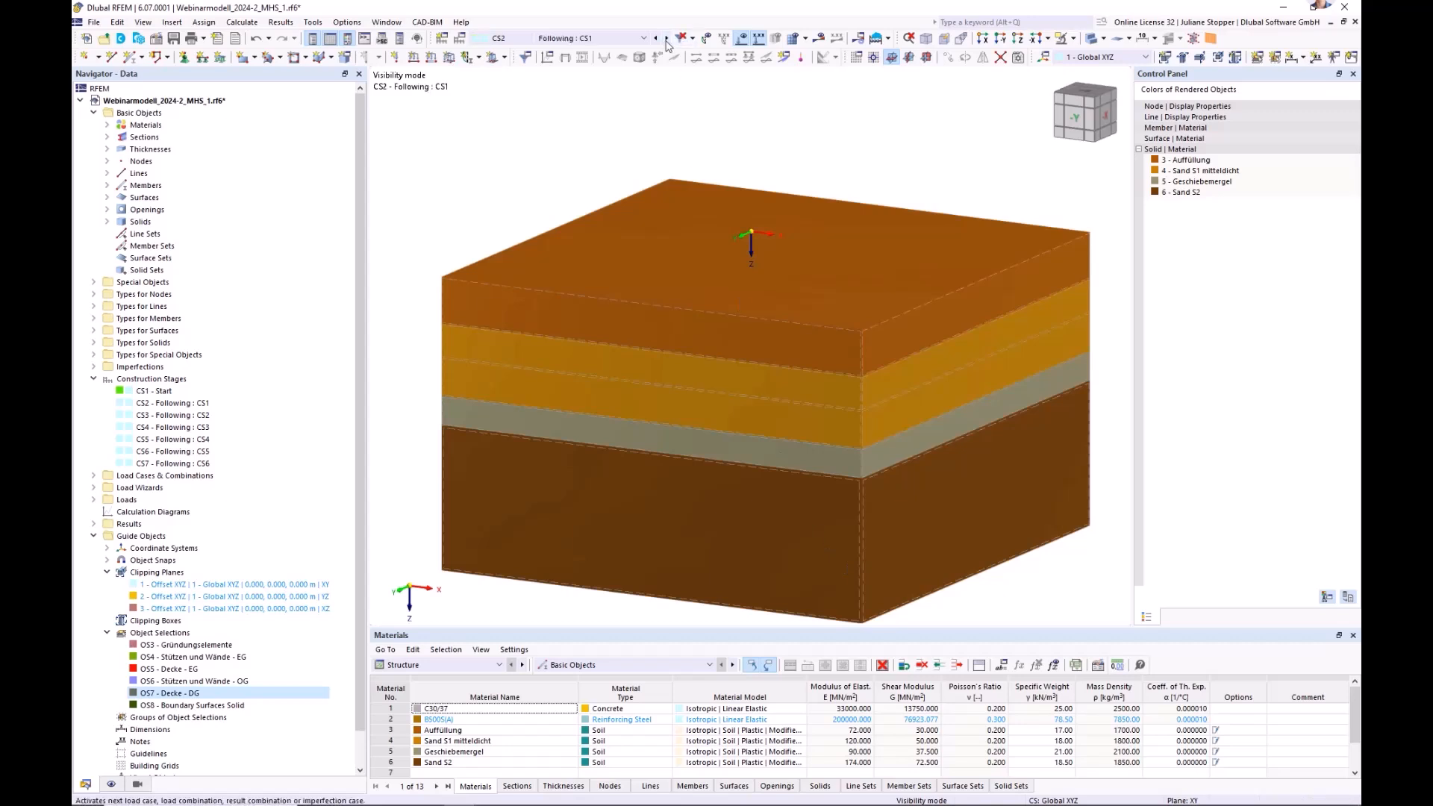
click(666, 39)
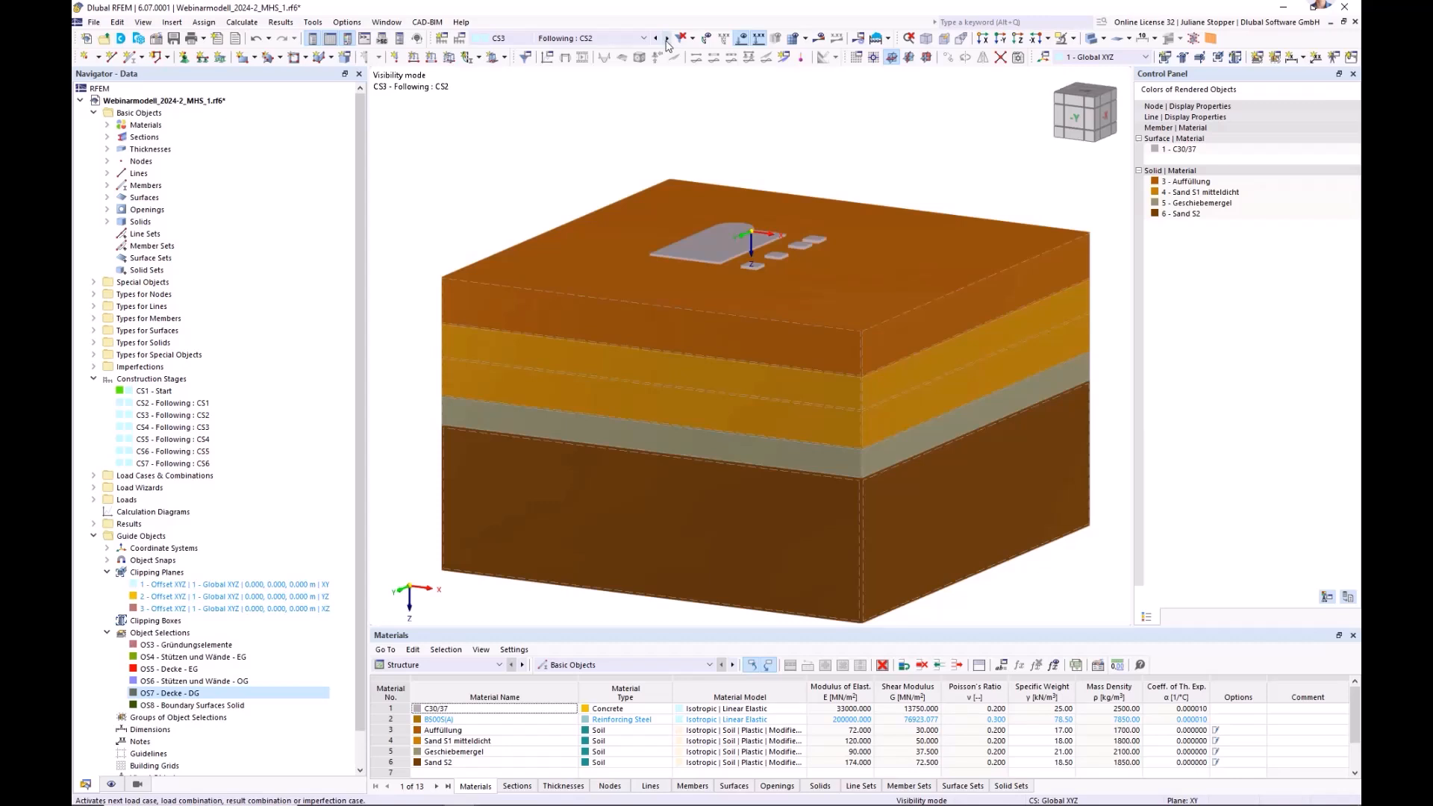
click(667, 39)
click(667, 39)
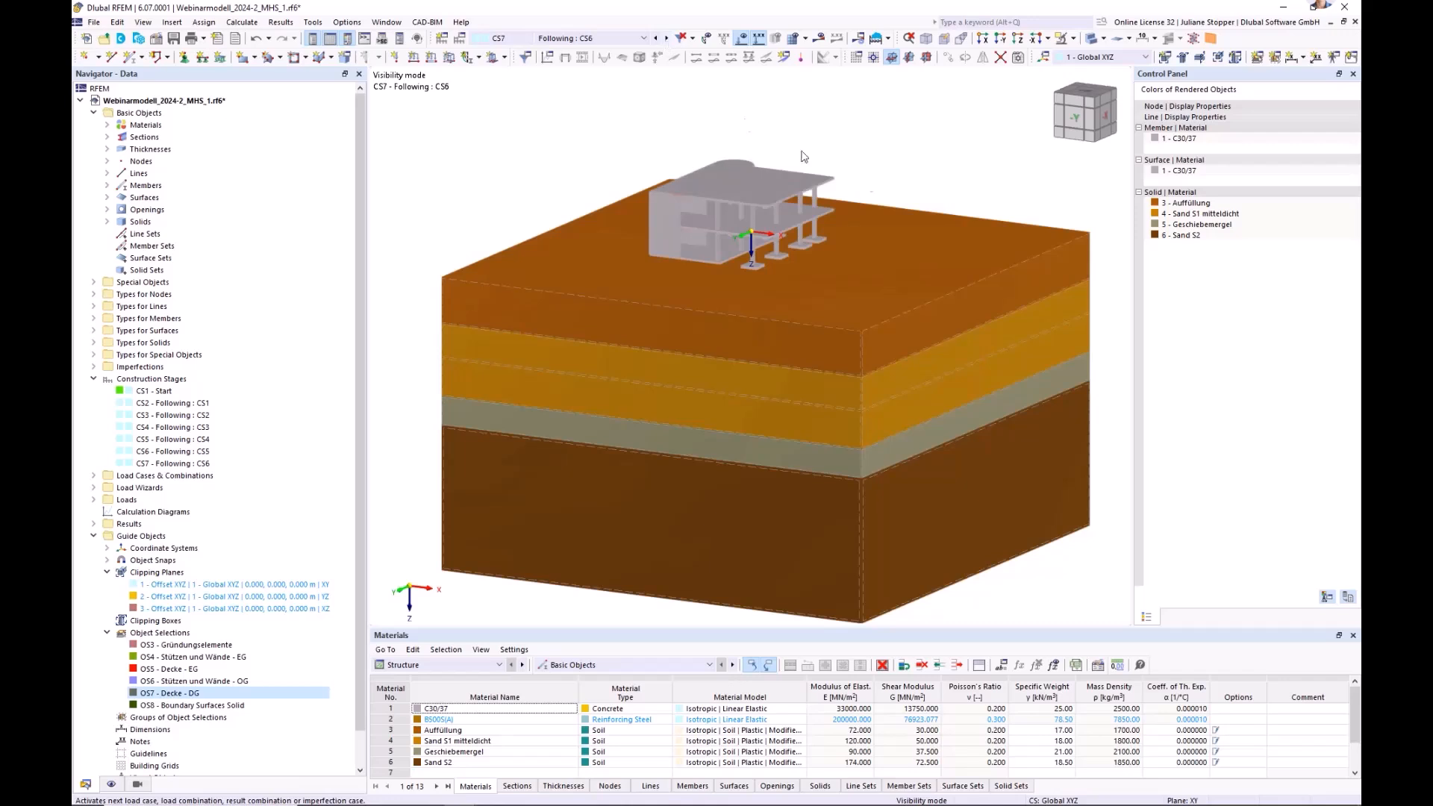
middle_drag(1032, 540, 1028, 530)
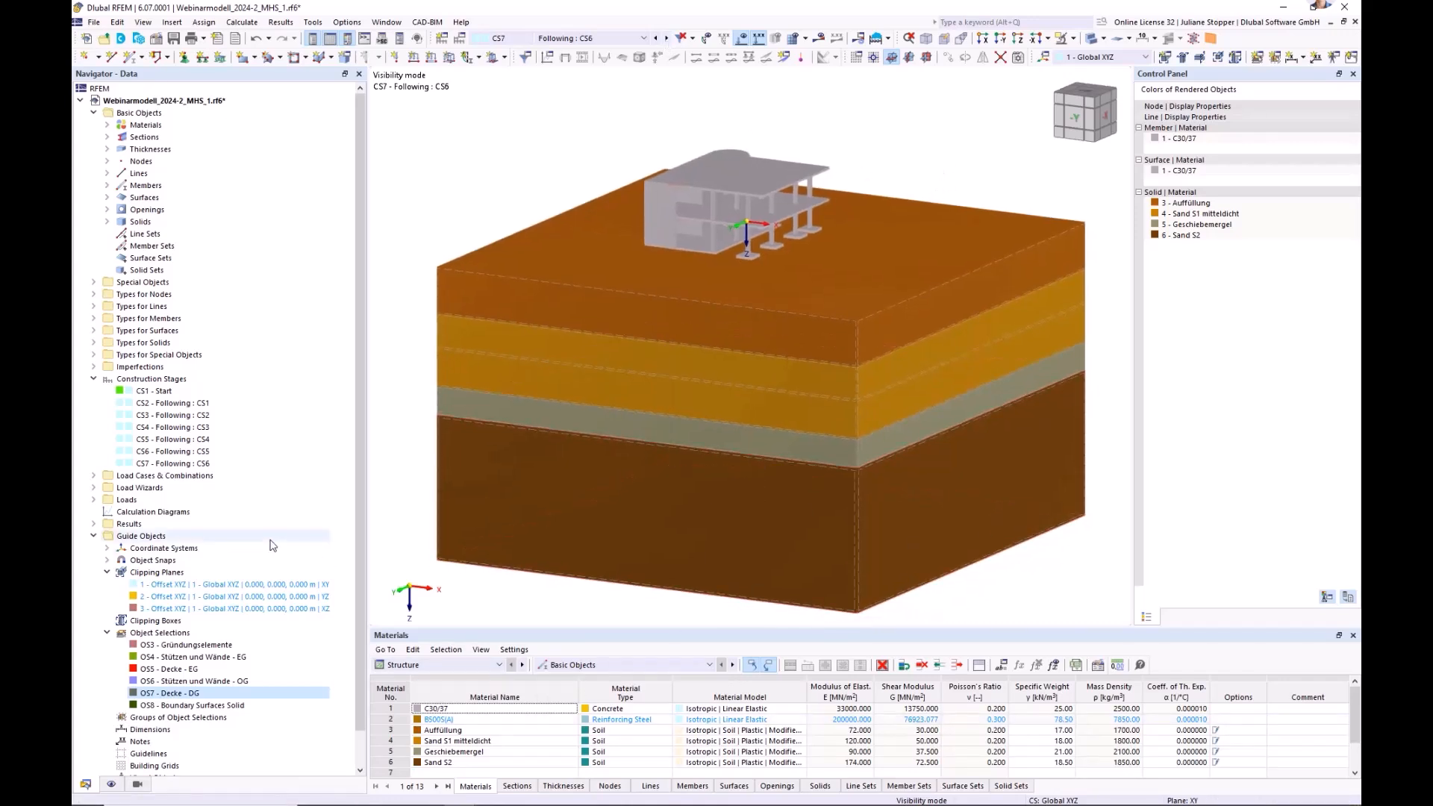
- Assign load case LC4 Eigengewicht Boden to construction stage CS1 and check the assigned load cases of the following stages
click(93, 476)
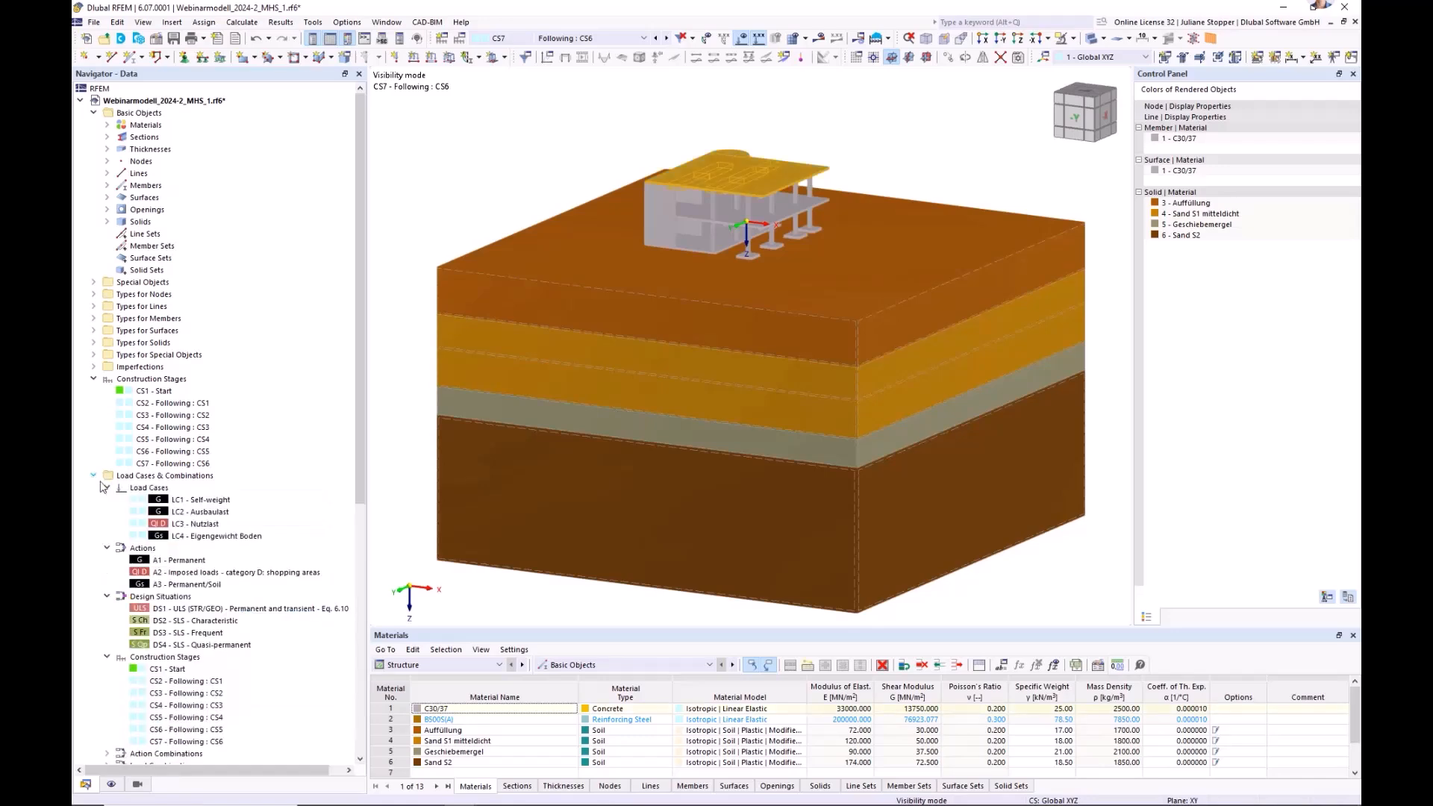
right_click(124, 477)
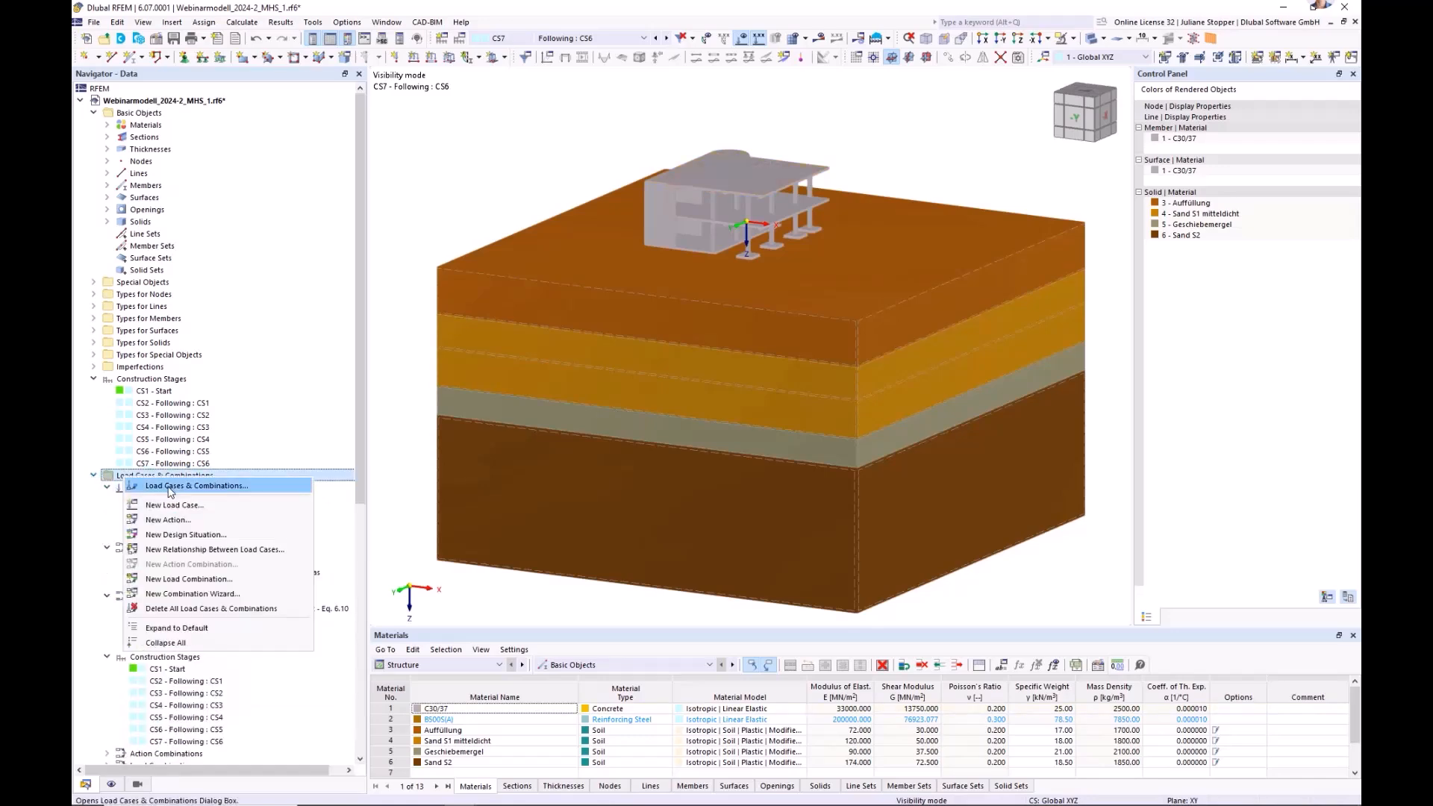
click(171, 487)
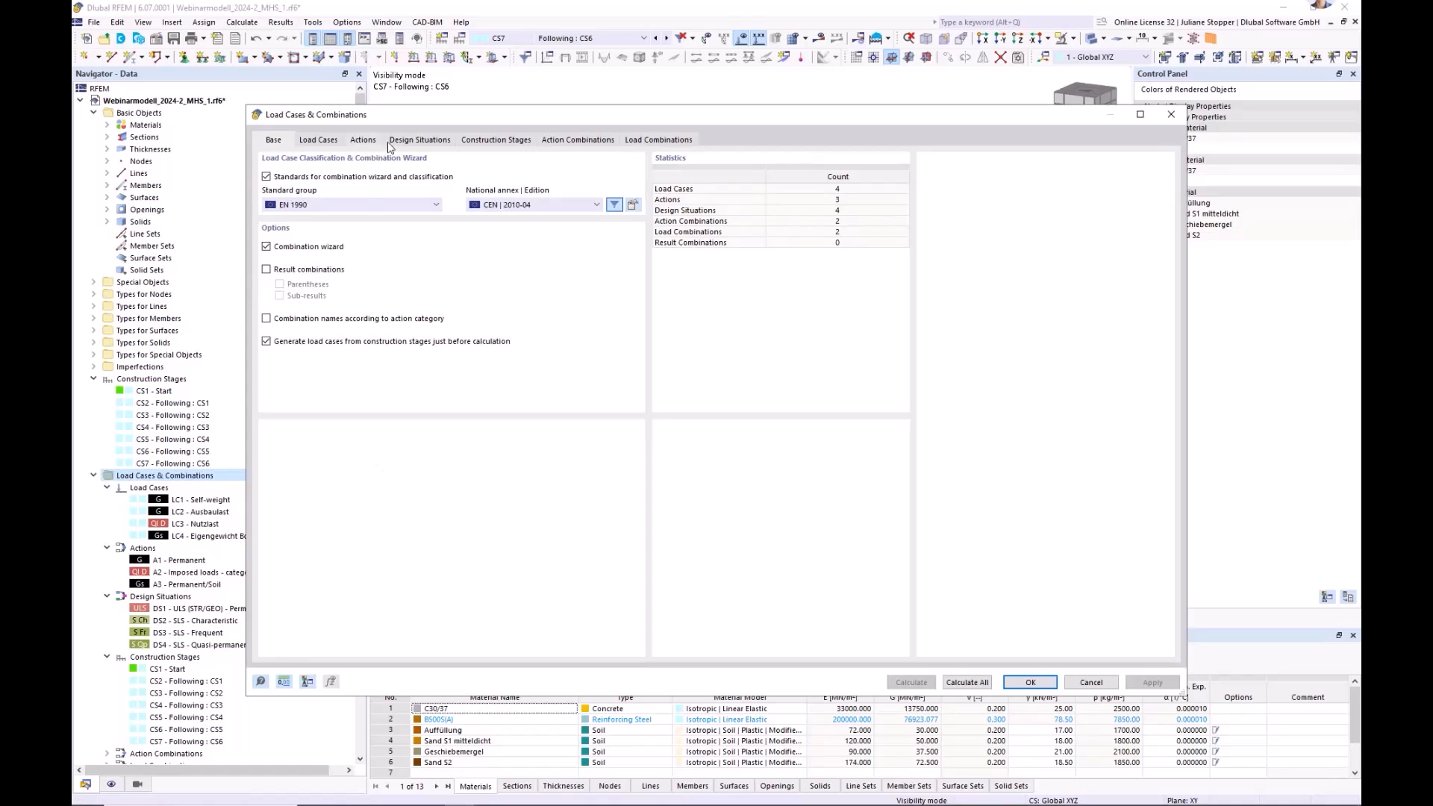
click(513, 142)
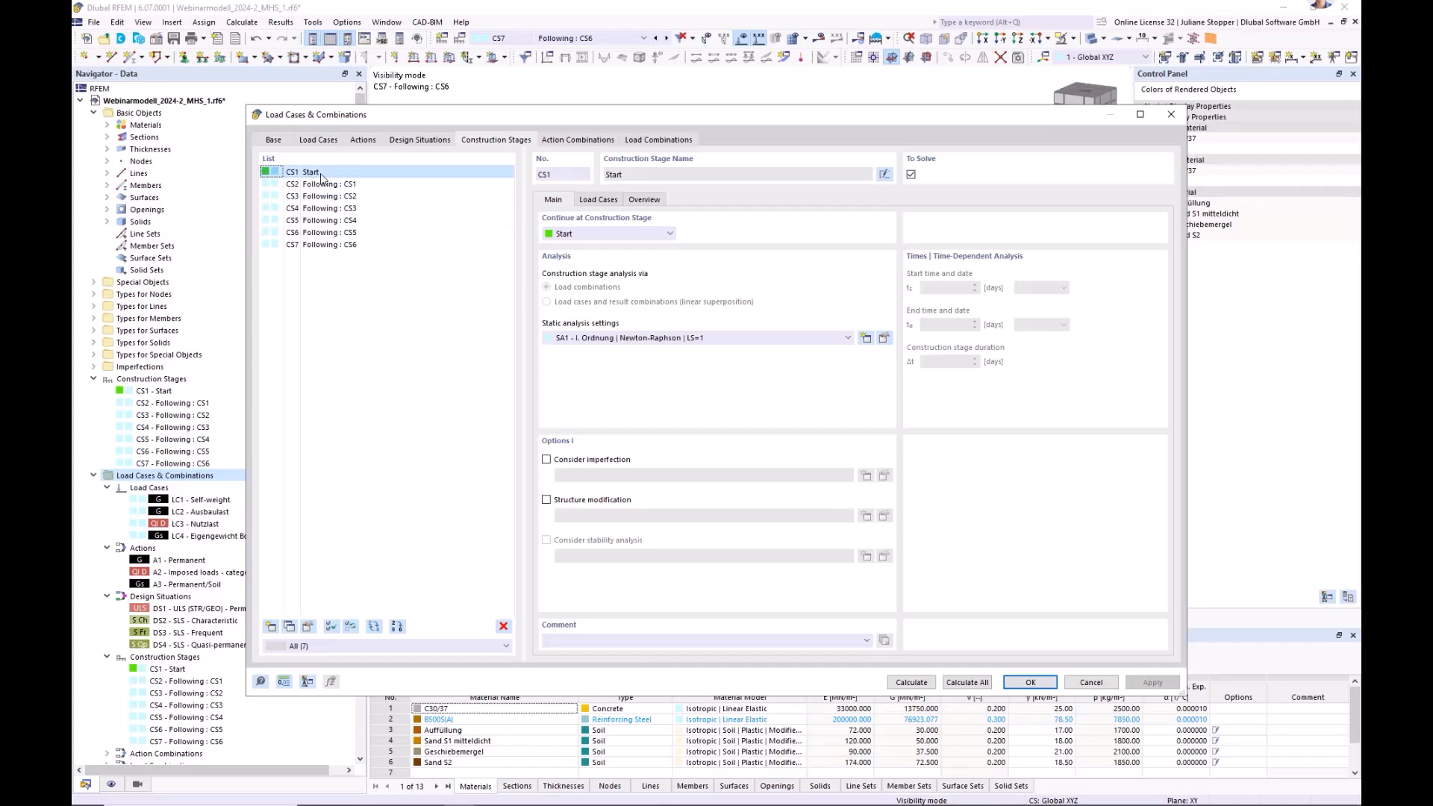
click(599, 200)
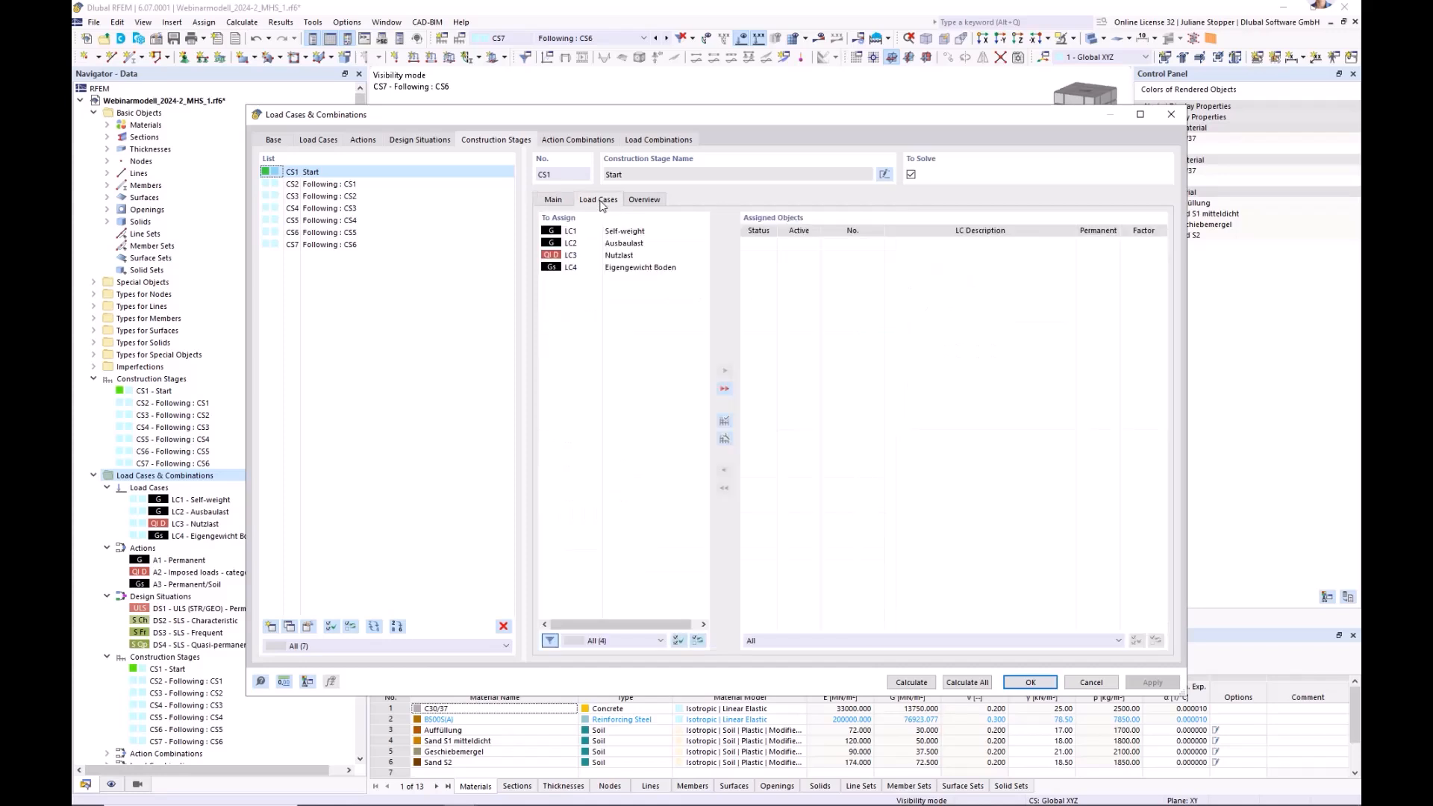
click(632, 268)
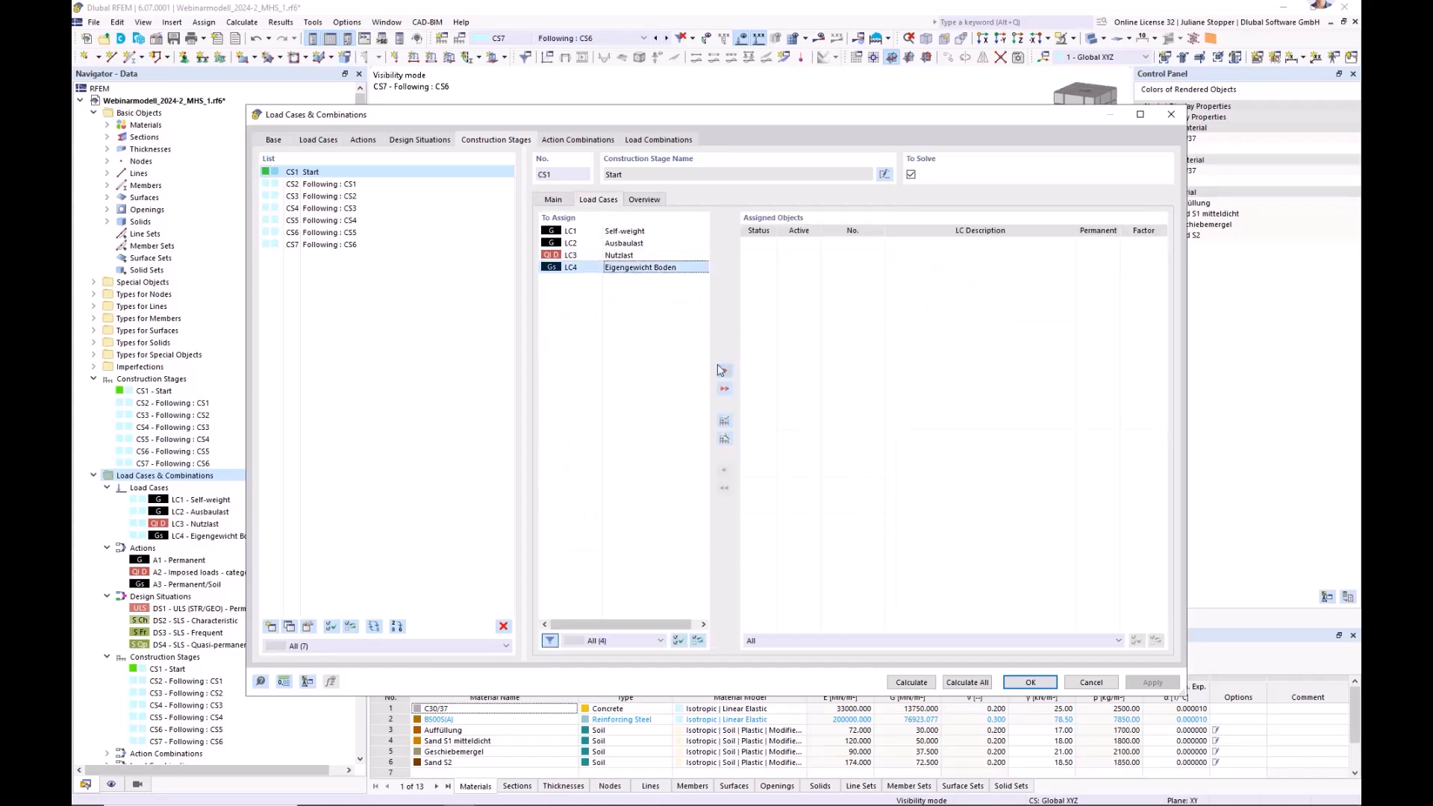
click(724, 370)
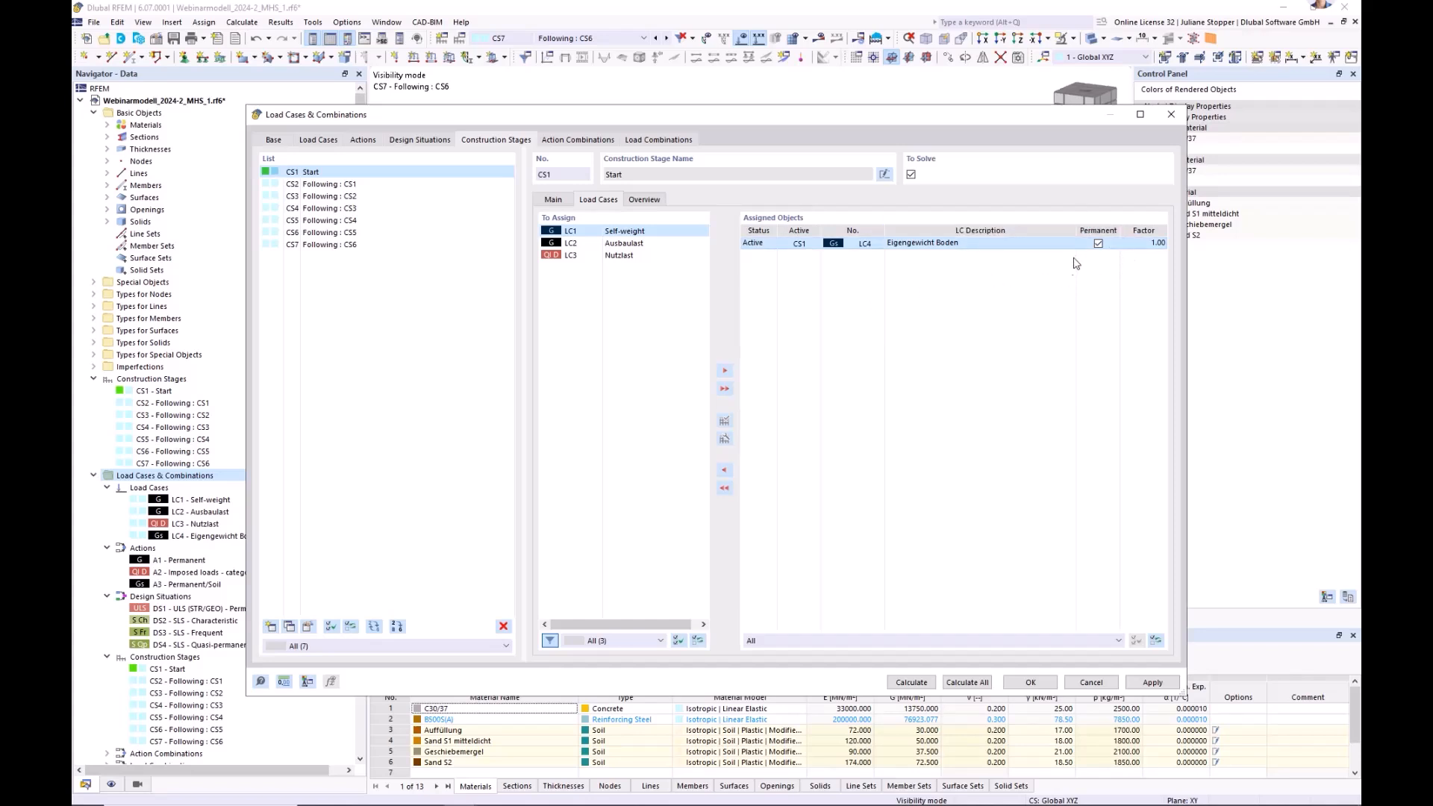
click(317, 209)
click(317, 221)
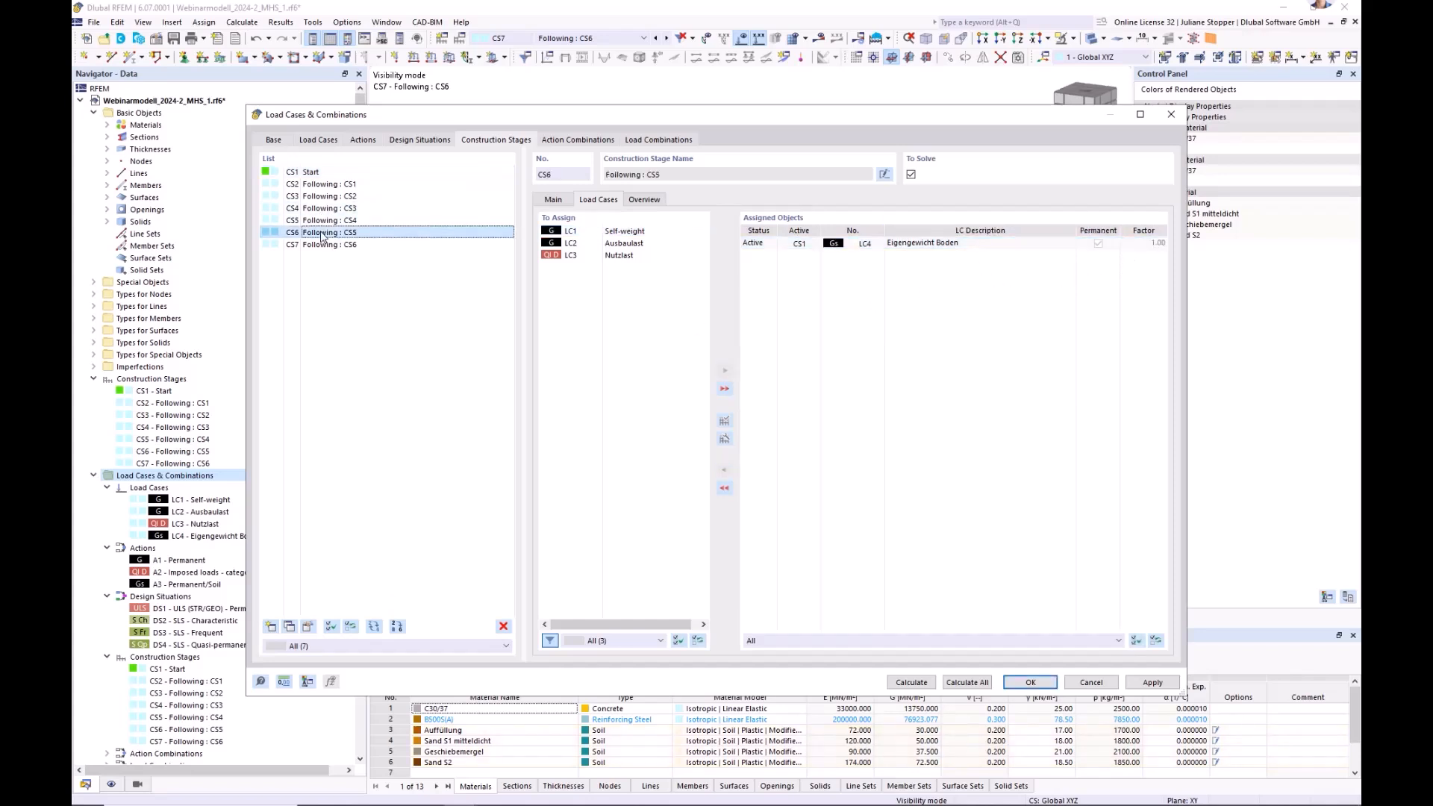
click(326, 232)
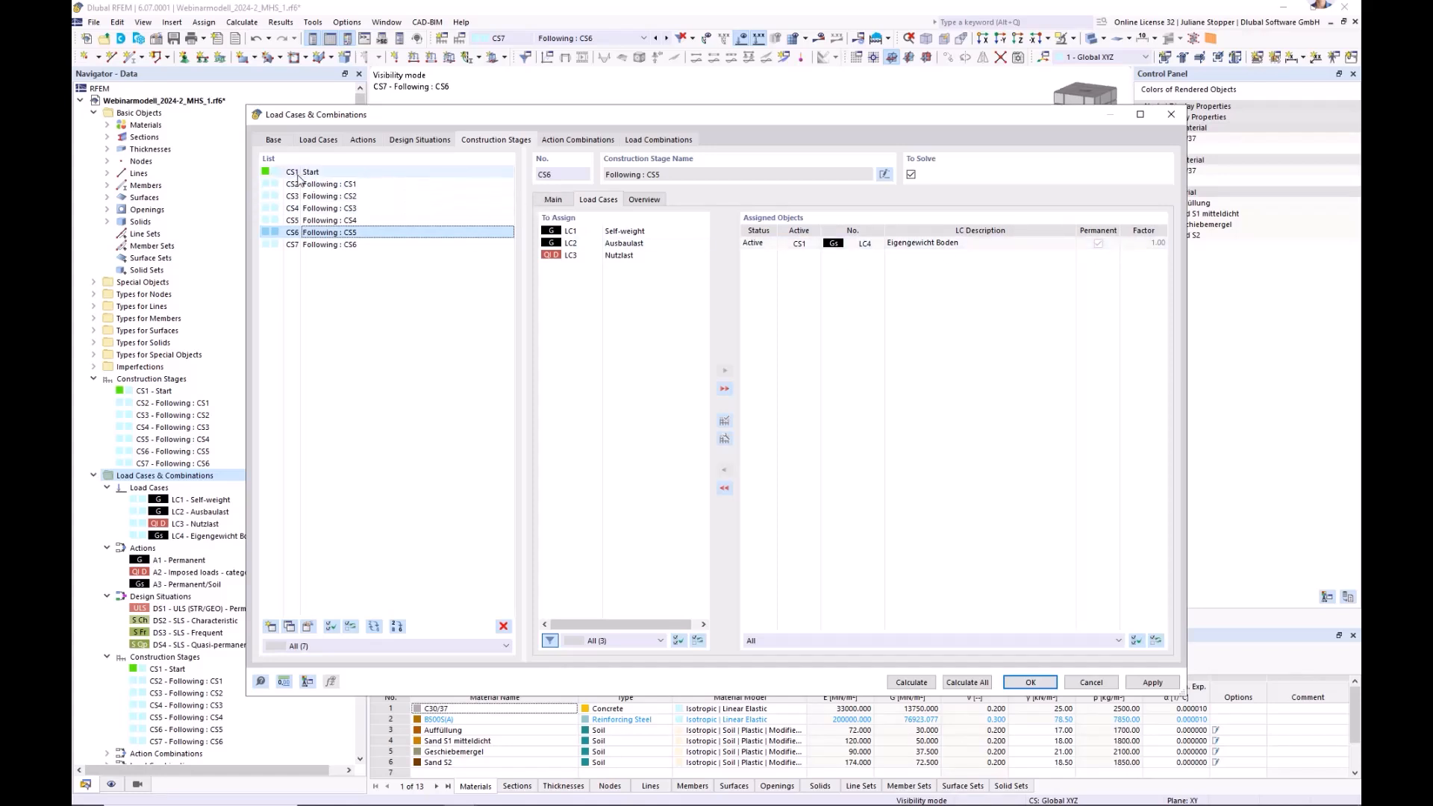
- Give construction stage CS1 a new structure modification that deactivates material nonlinearity models, ignores shear panels and rotational restraints, and carries the comment "Material linearized"
click(299, 172)
click(552, 200)
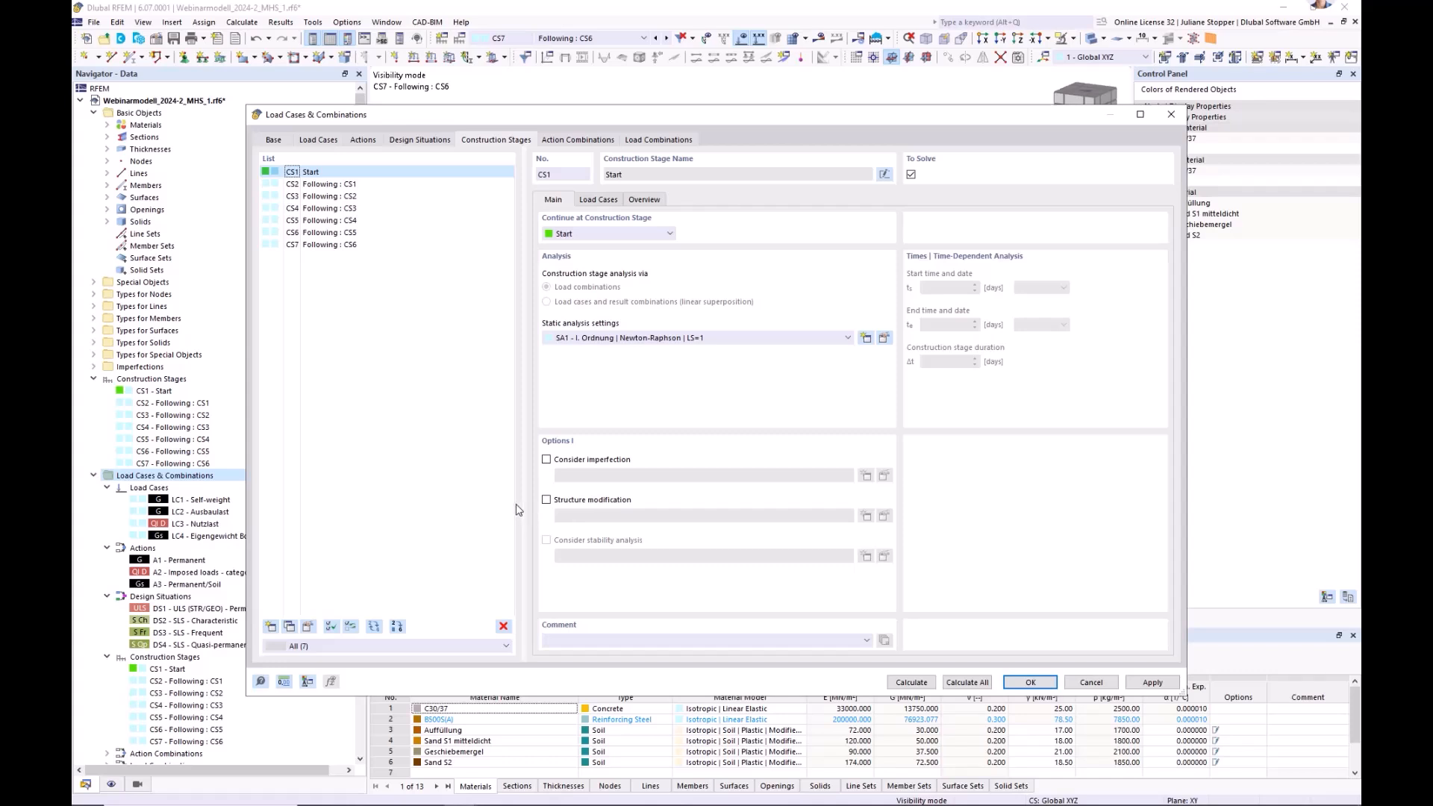
click(546, 500)
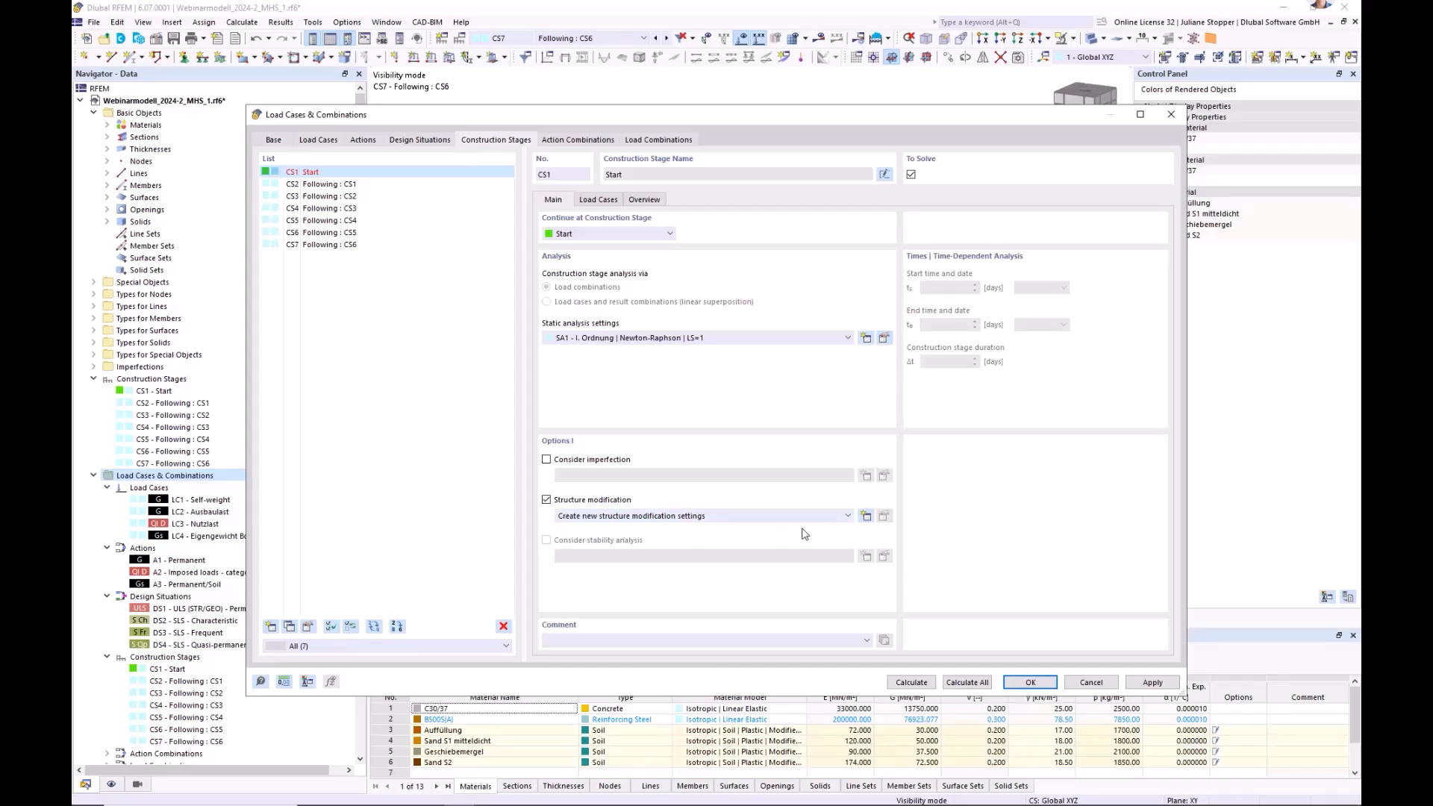
click(866, 516)
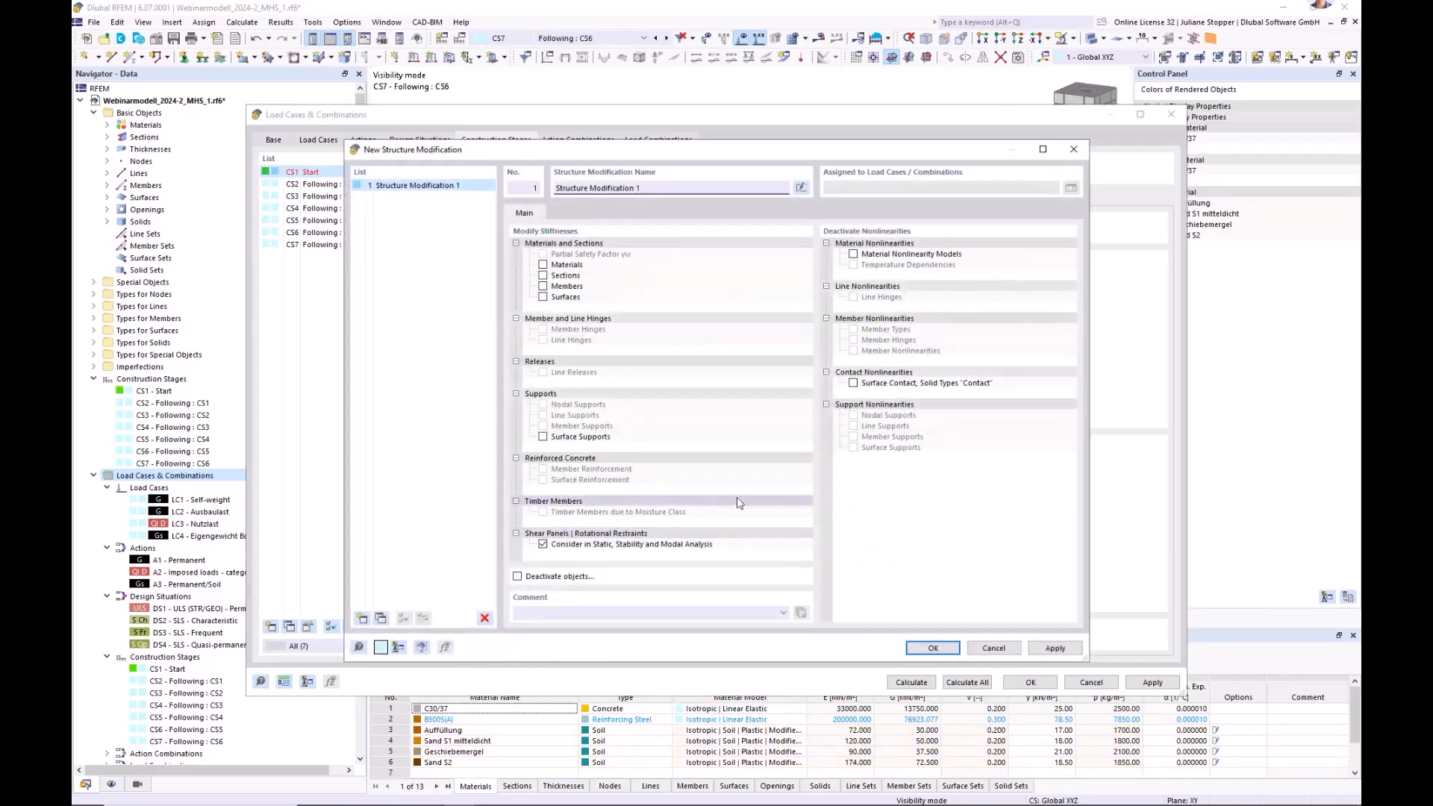
click(853, 254)
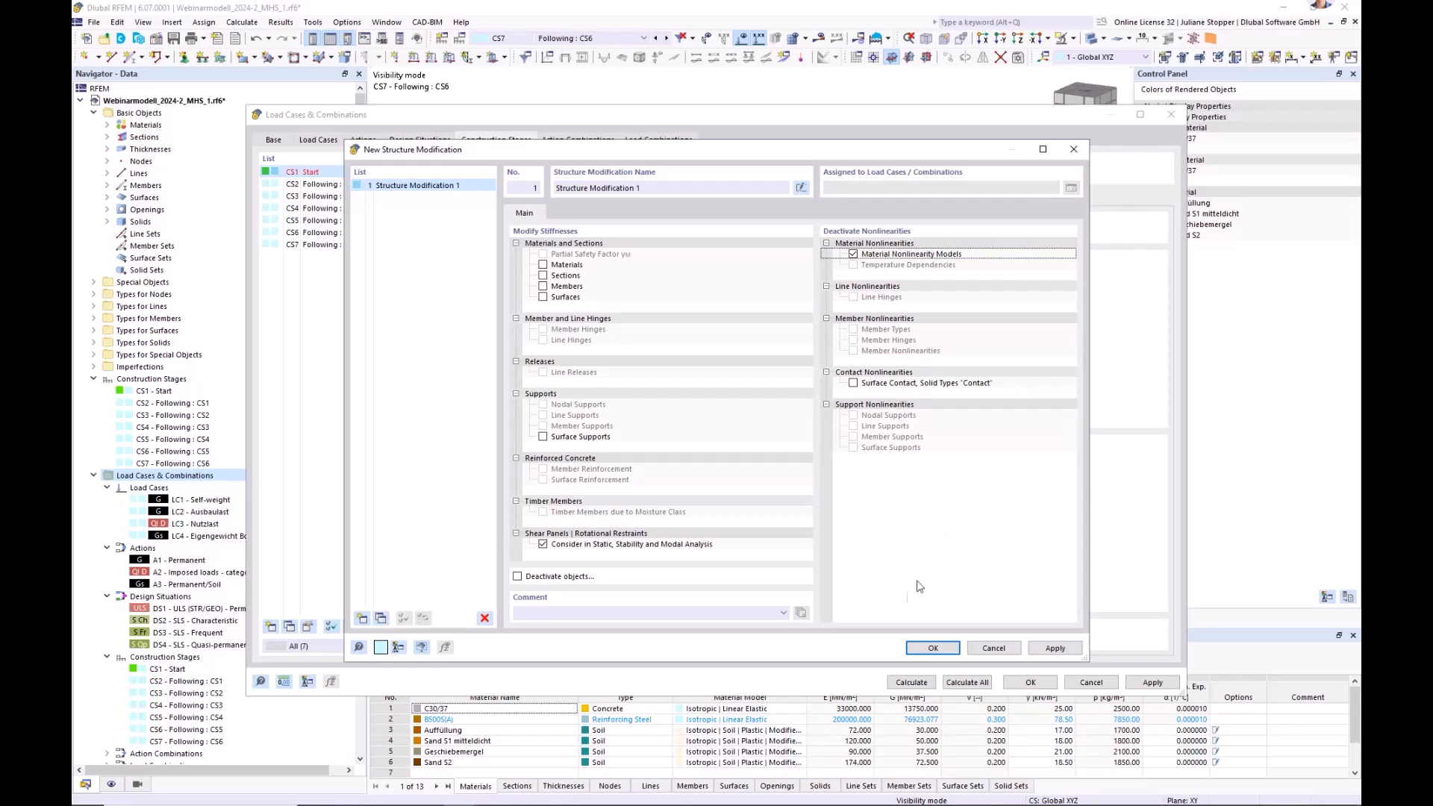
click(543, 544)
click(530, 612)
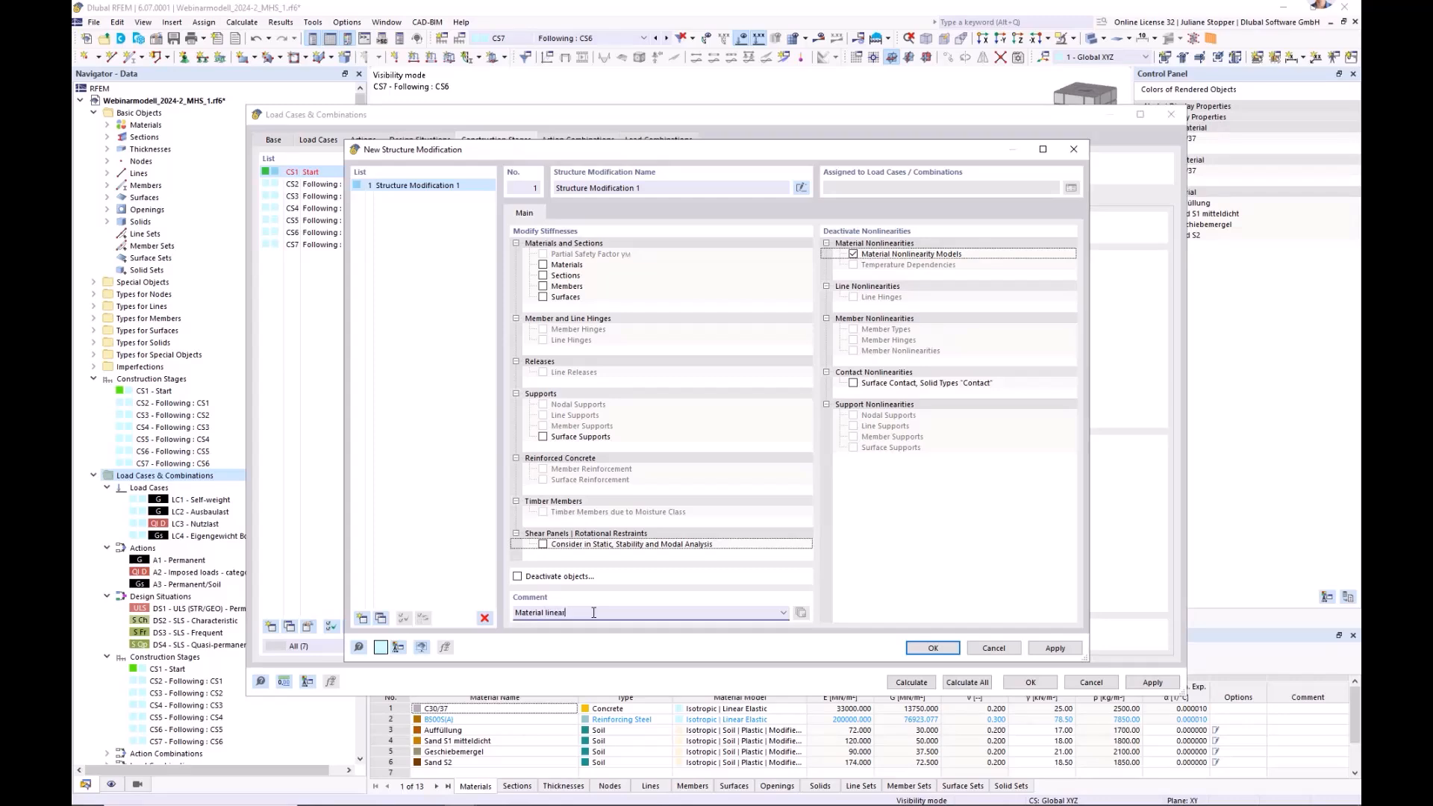
click(932, 648)
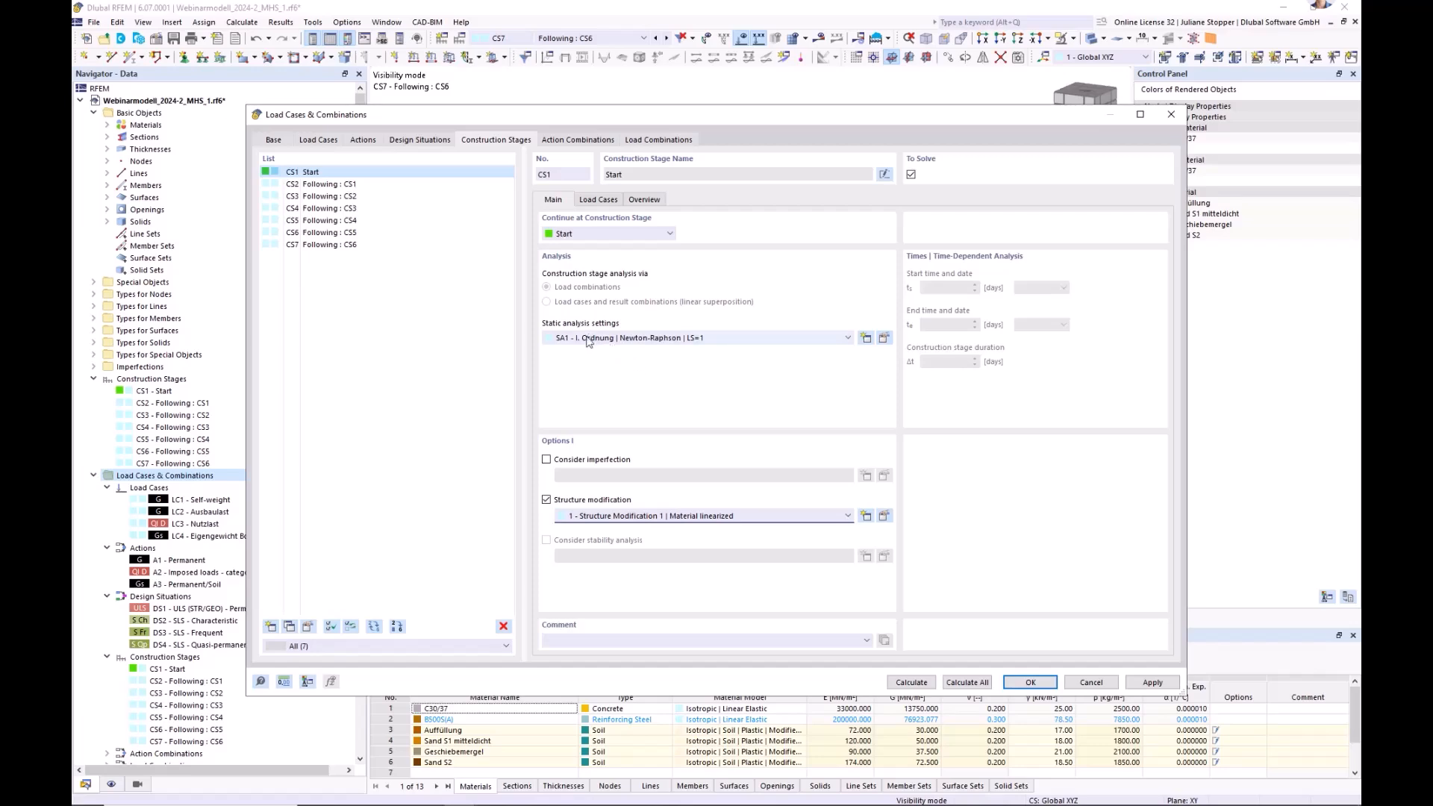
- Check the static analysis settings SA1 of construction stage CS1 and the load cases assigned to CS2
click(885, 338)
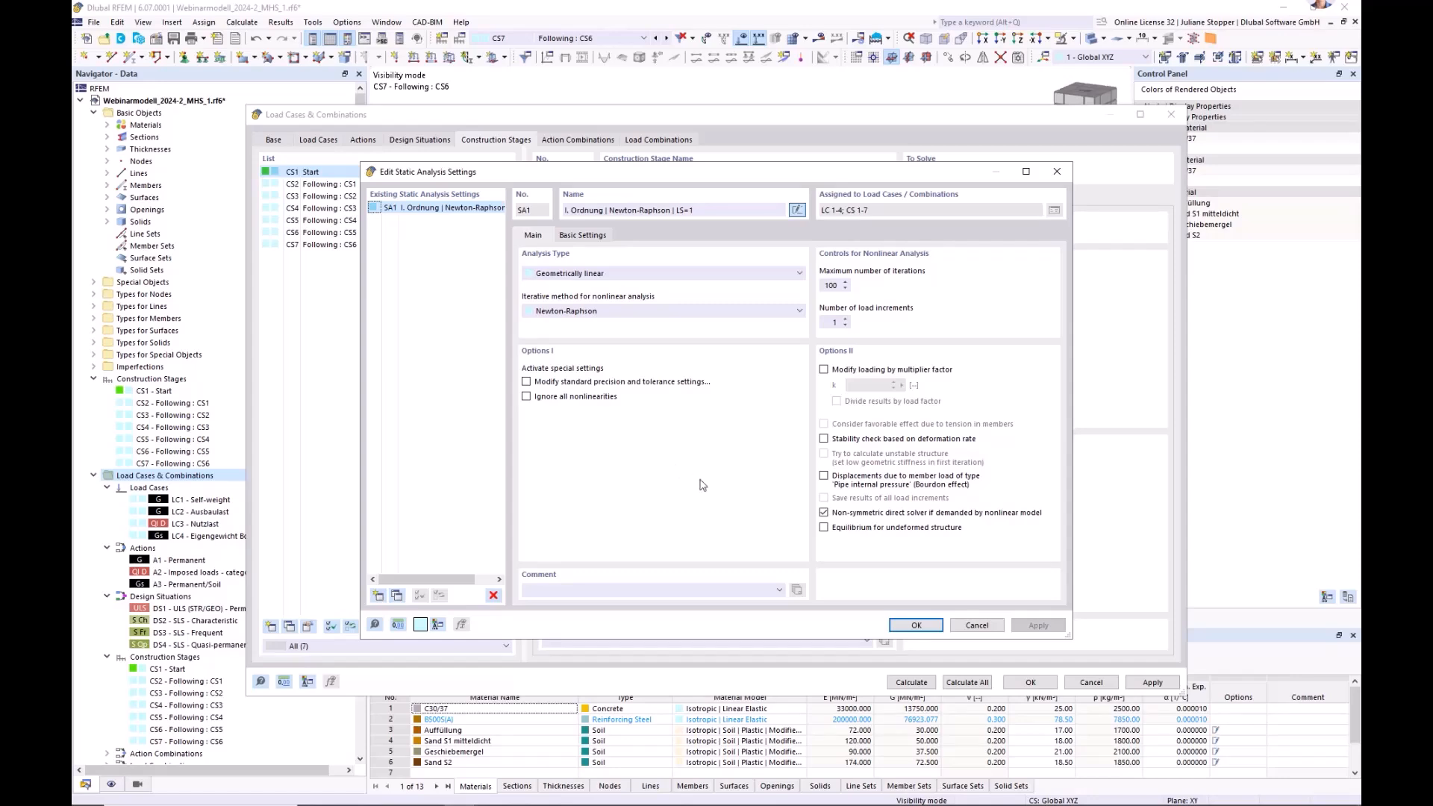
click(916, 625)
click(314, 185)
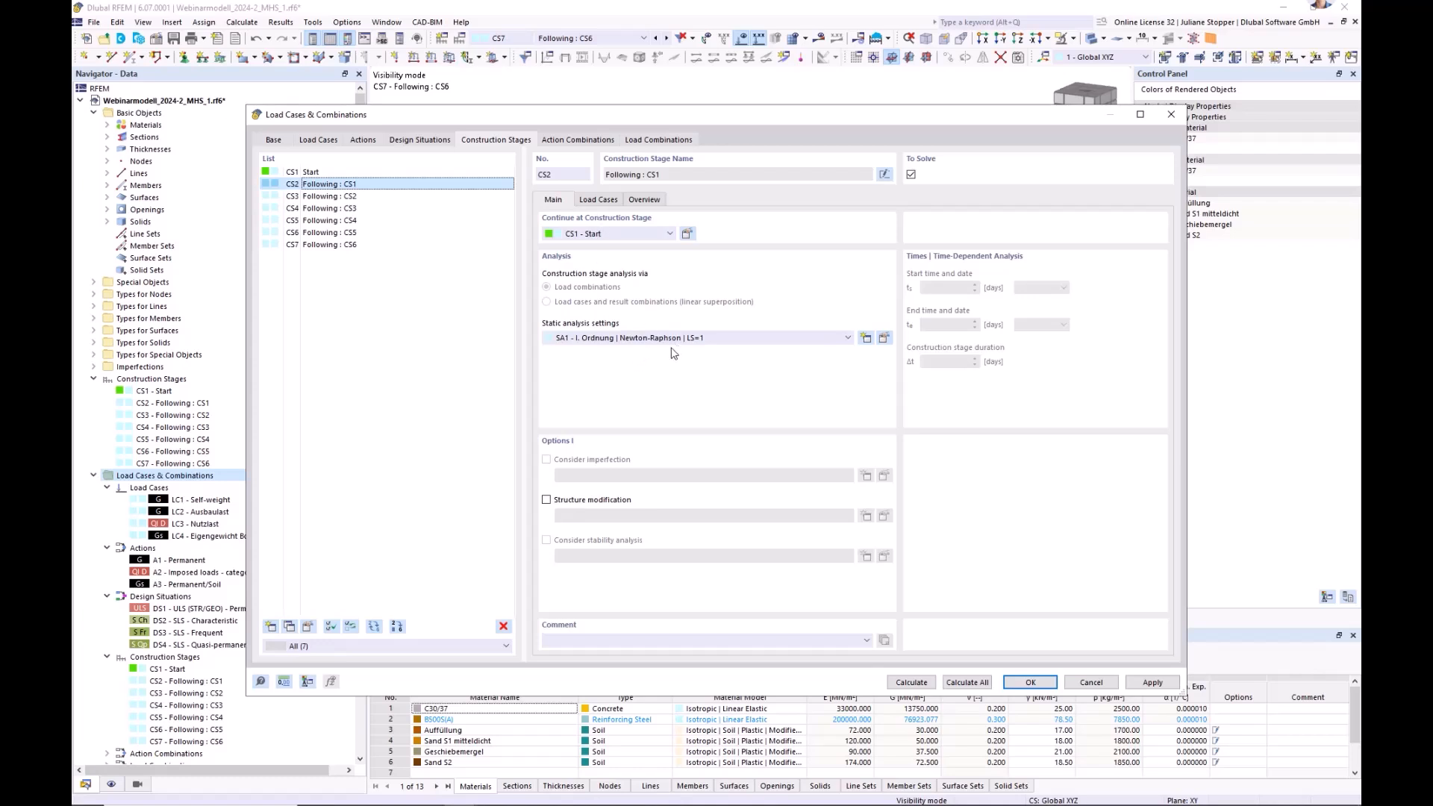
click(601, 200)
click(553, 200)
- Copy static analysis settings SA1 as SA2, enable equilibrium for undeformed structure, and name it "I. Ordnung | Newton-Raphson | LS=1 & u=0"
click(883, 338)
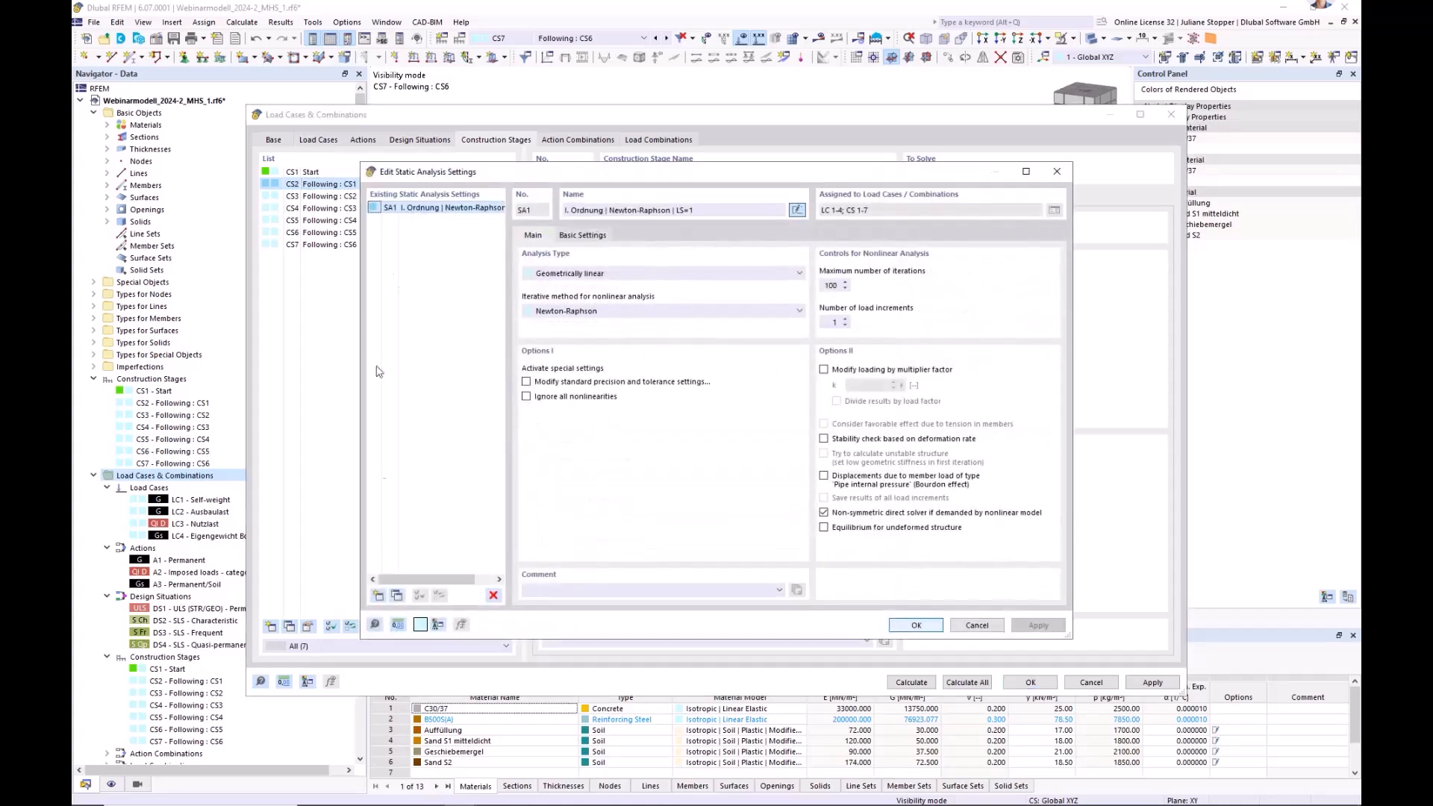
click(396, 596)
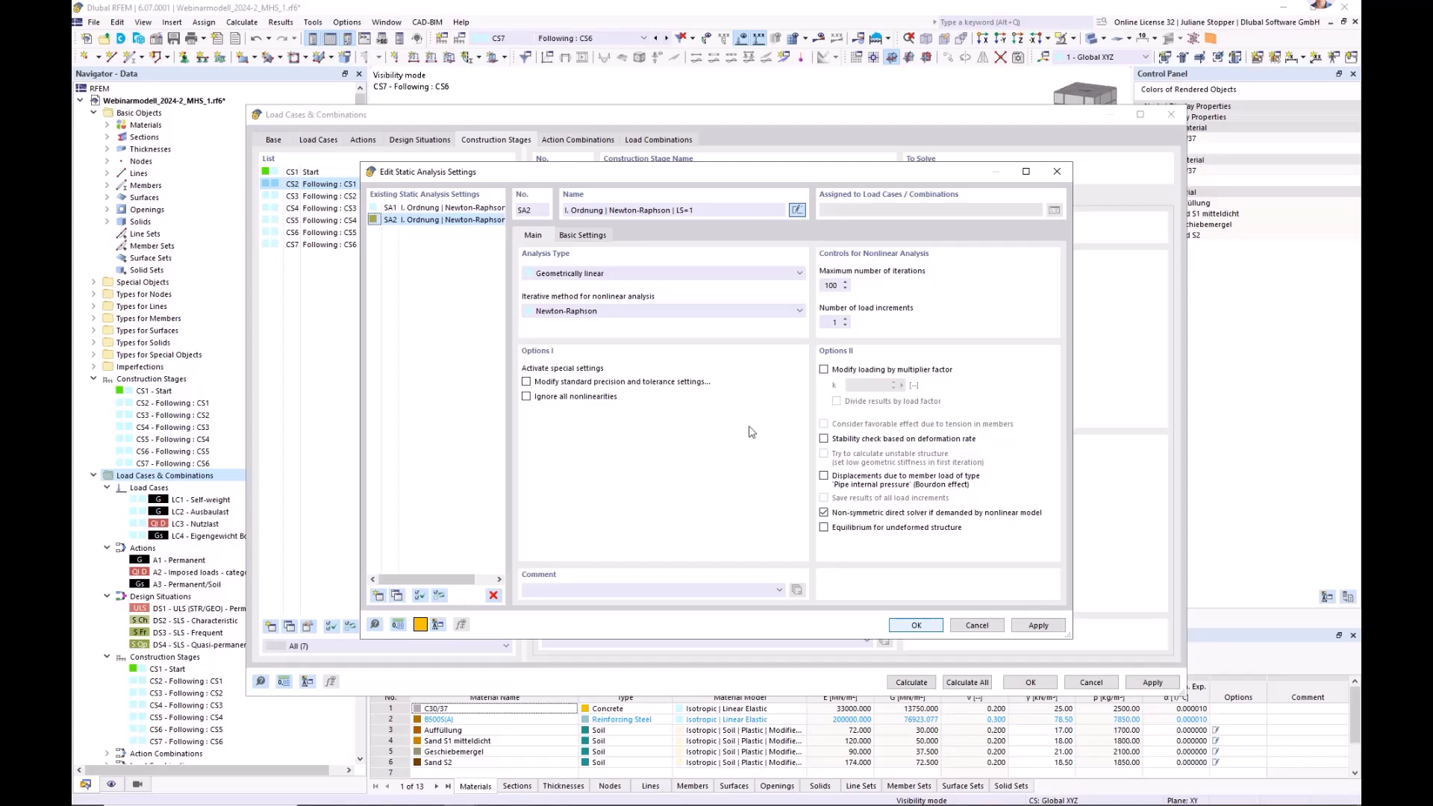
click(824, 527)
click(716, 211)
click(916, 625)
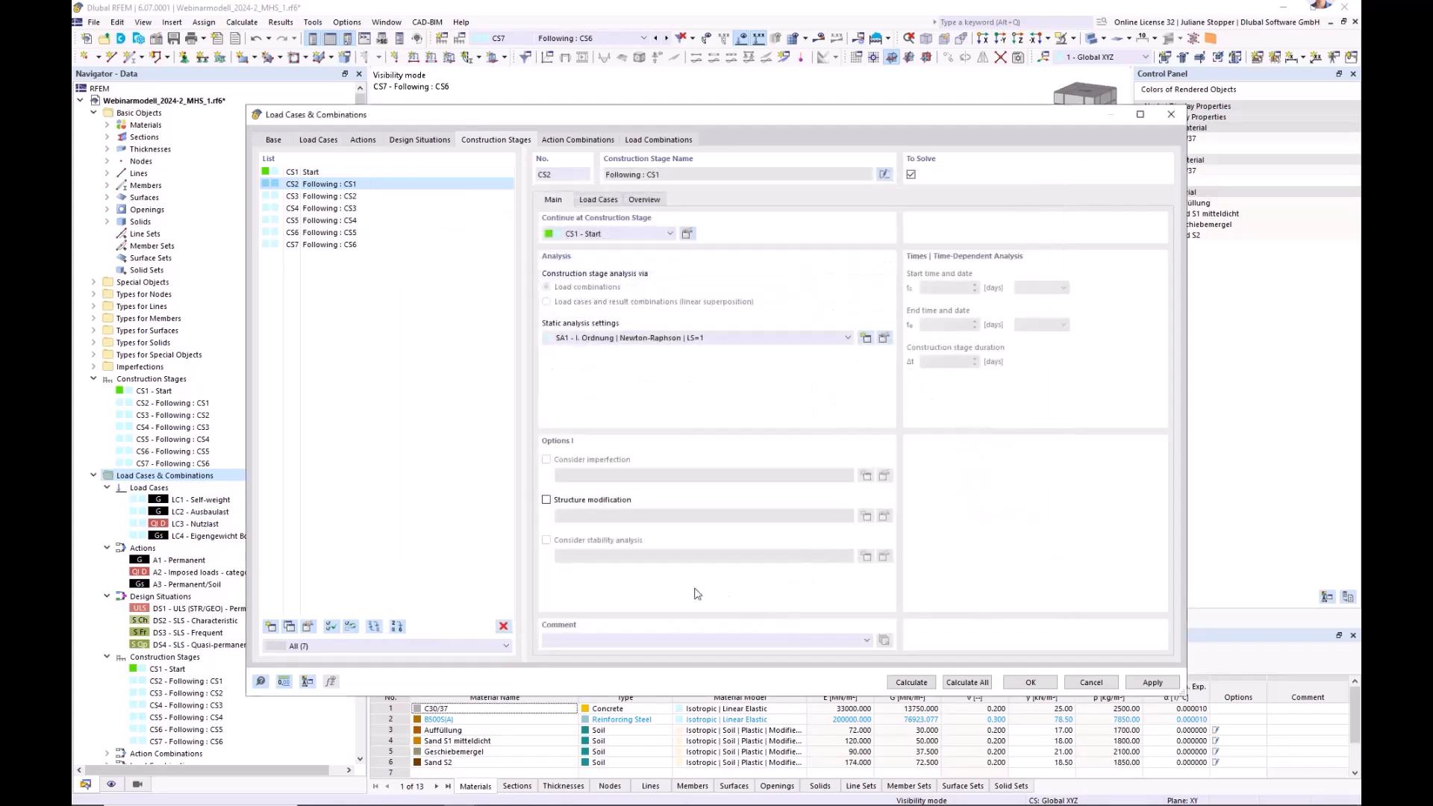
- Assign the static analysis settings SA2 to construction stage CS2
click(738, 340)
click(672, 375)
key(Down)
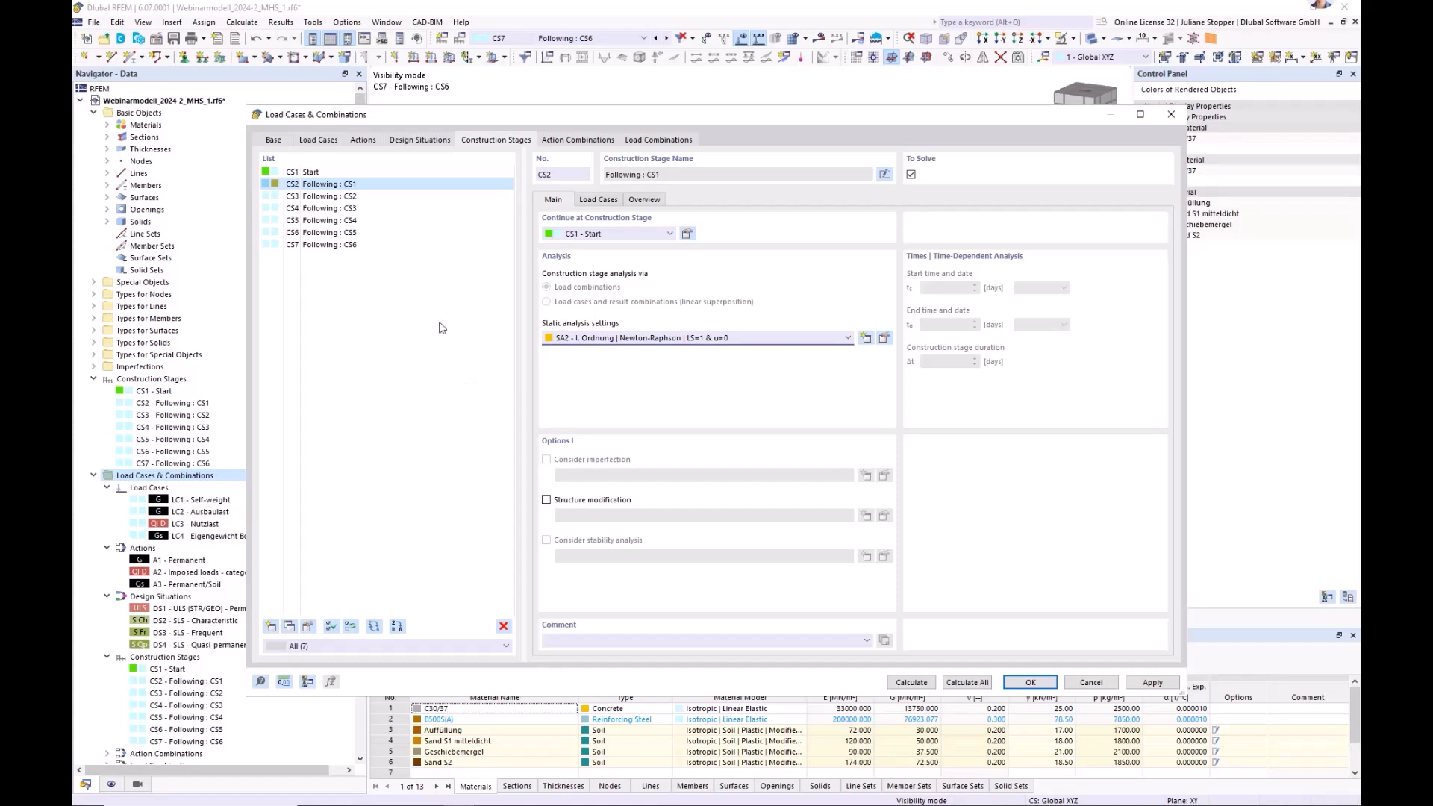
- Assign load case LC1 Self-weight to construction stage CS3
click(340, 199)
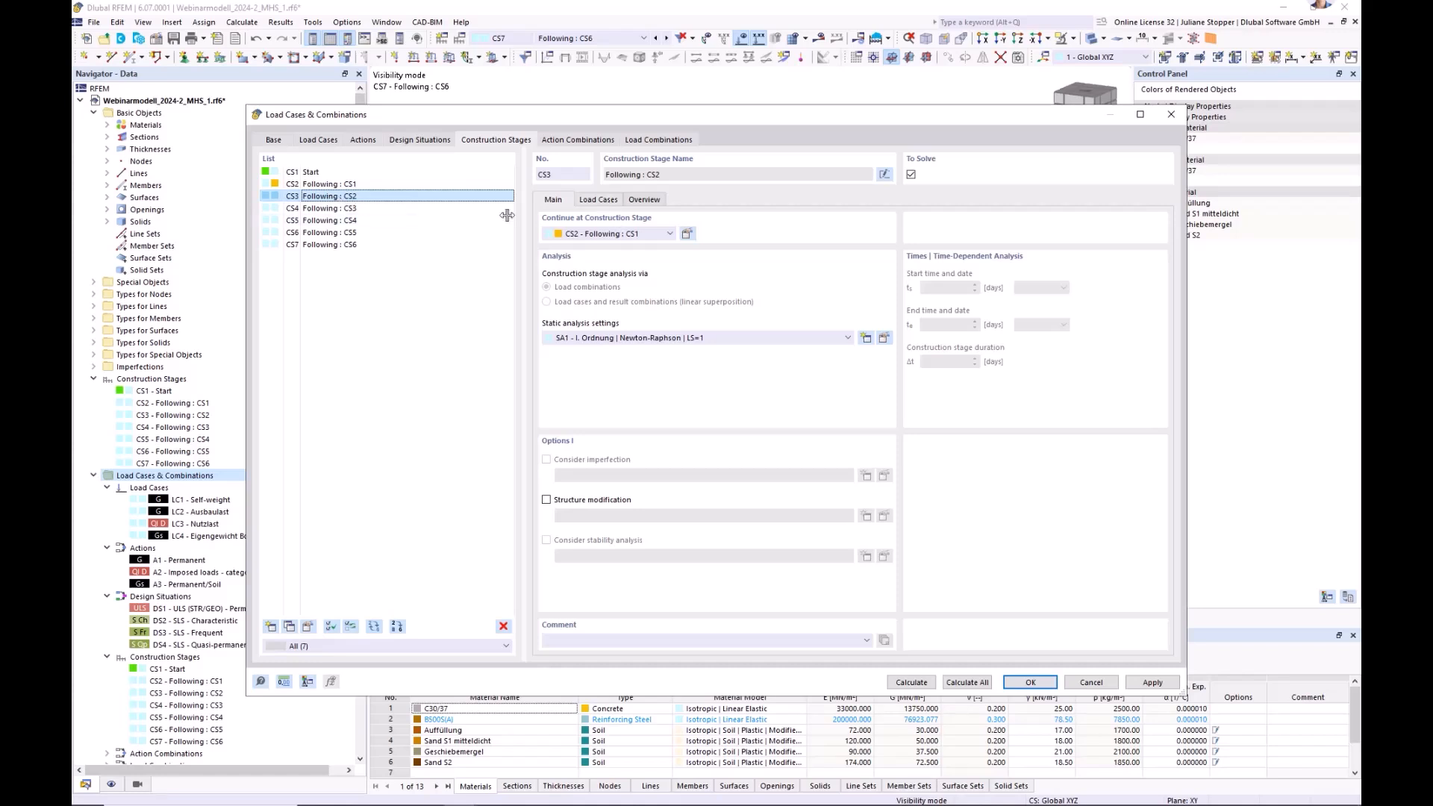
click(598, 199)
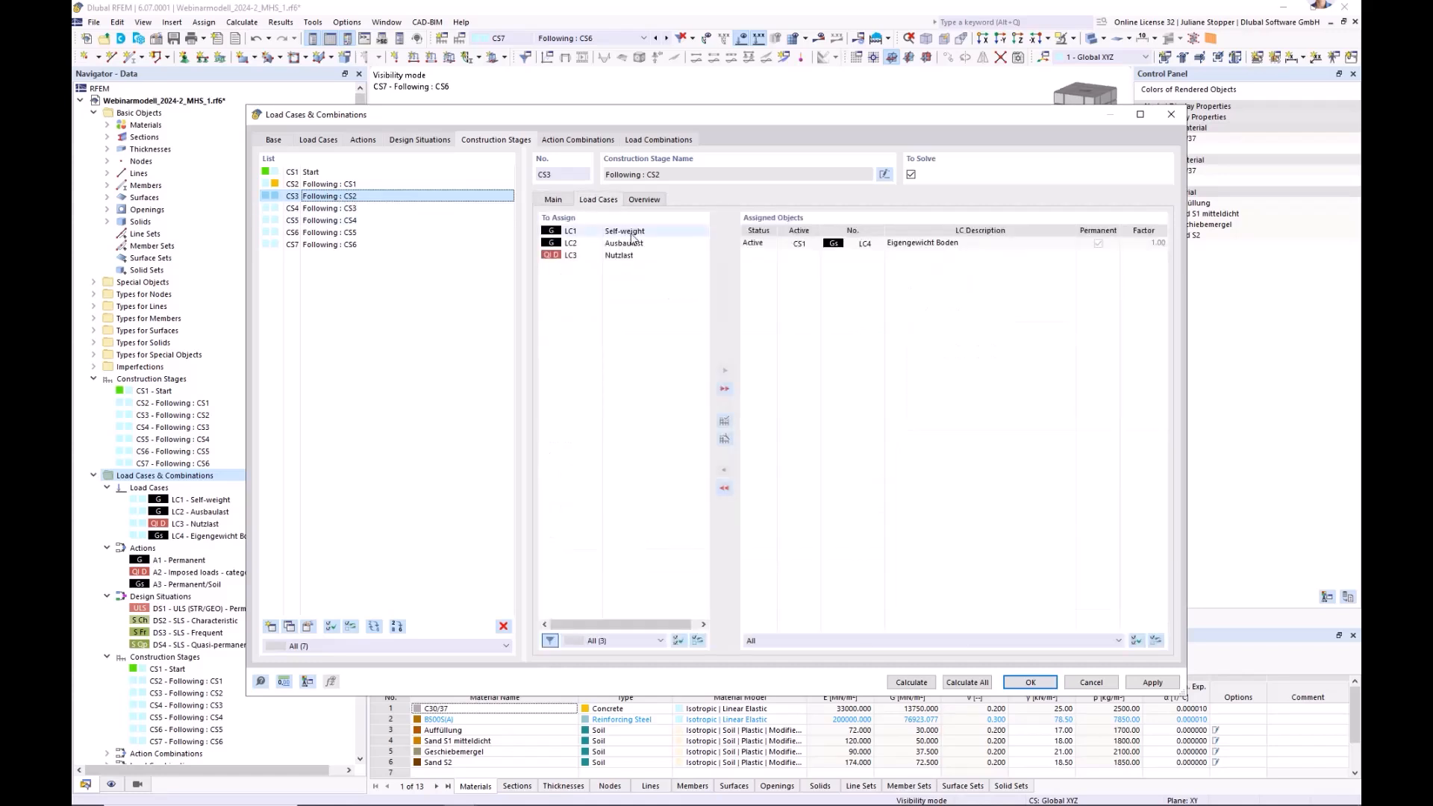
click(625, 231)
click(724, 370)
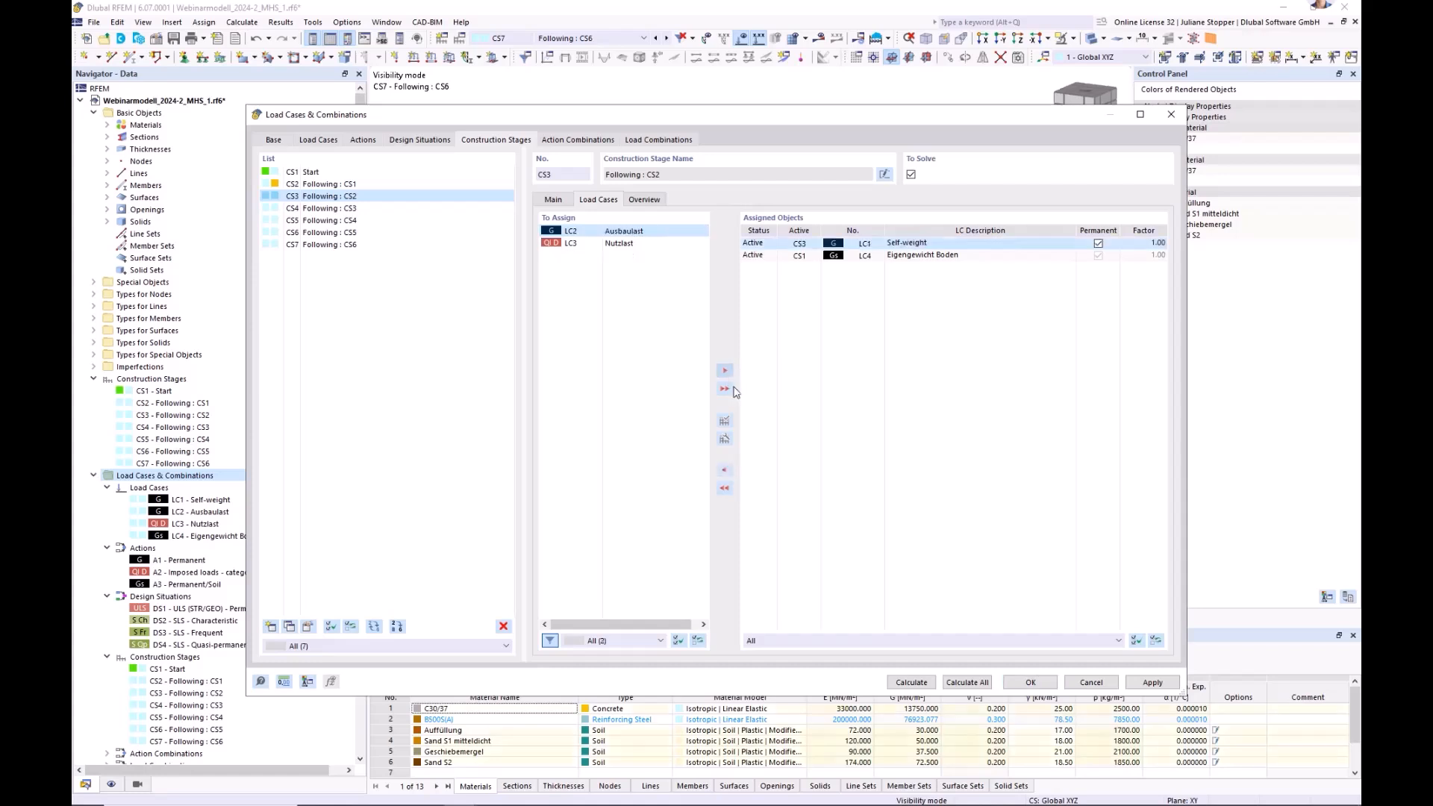
click(1041, 240)
- Copy static analysis settings SA1 as SA3 with 4 load increments and rename it "I. Ordnung | Newton-Raphson | LS=4"
click(559, 202)
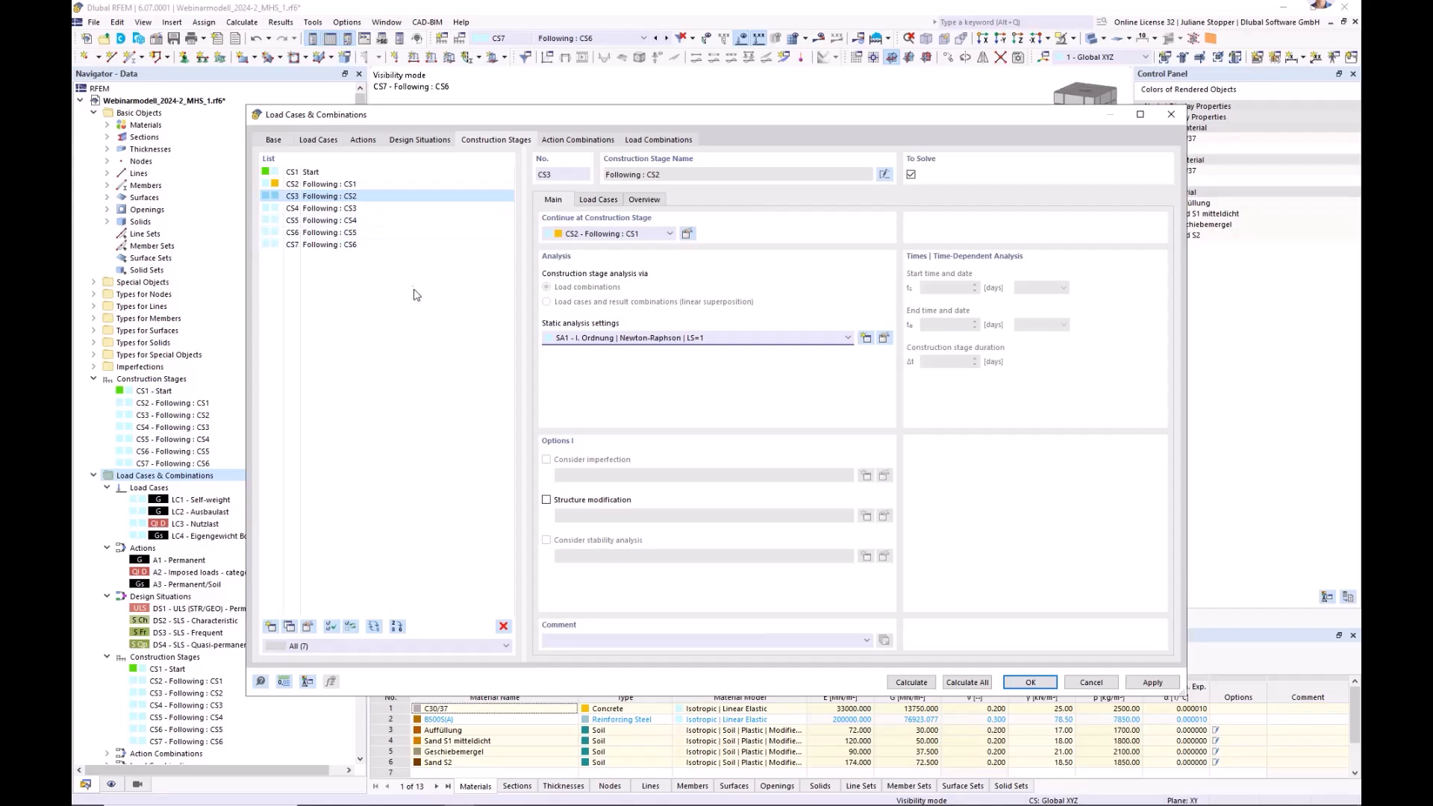
click(886, 340)
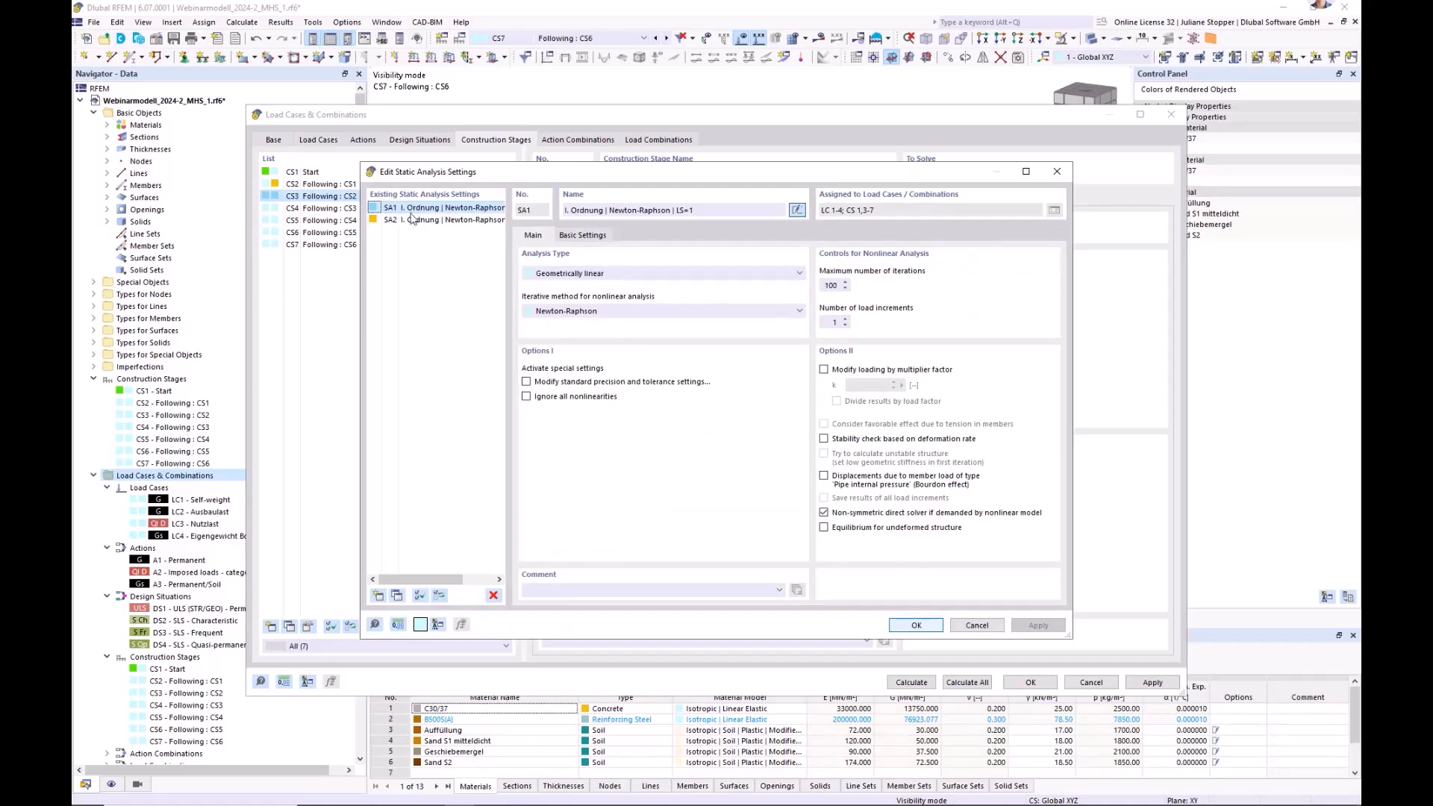
click(397, 595)
click(829, 320)
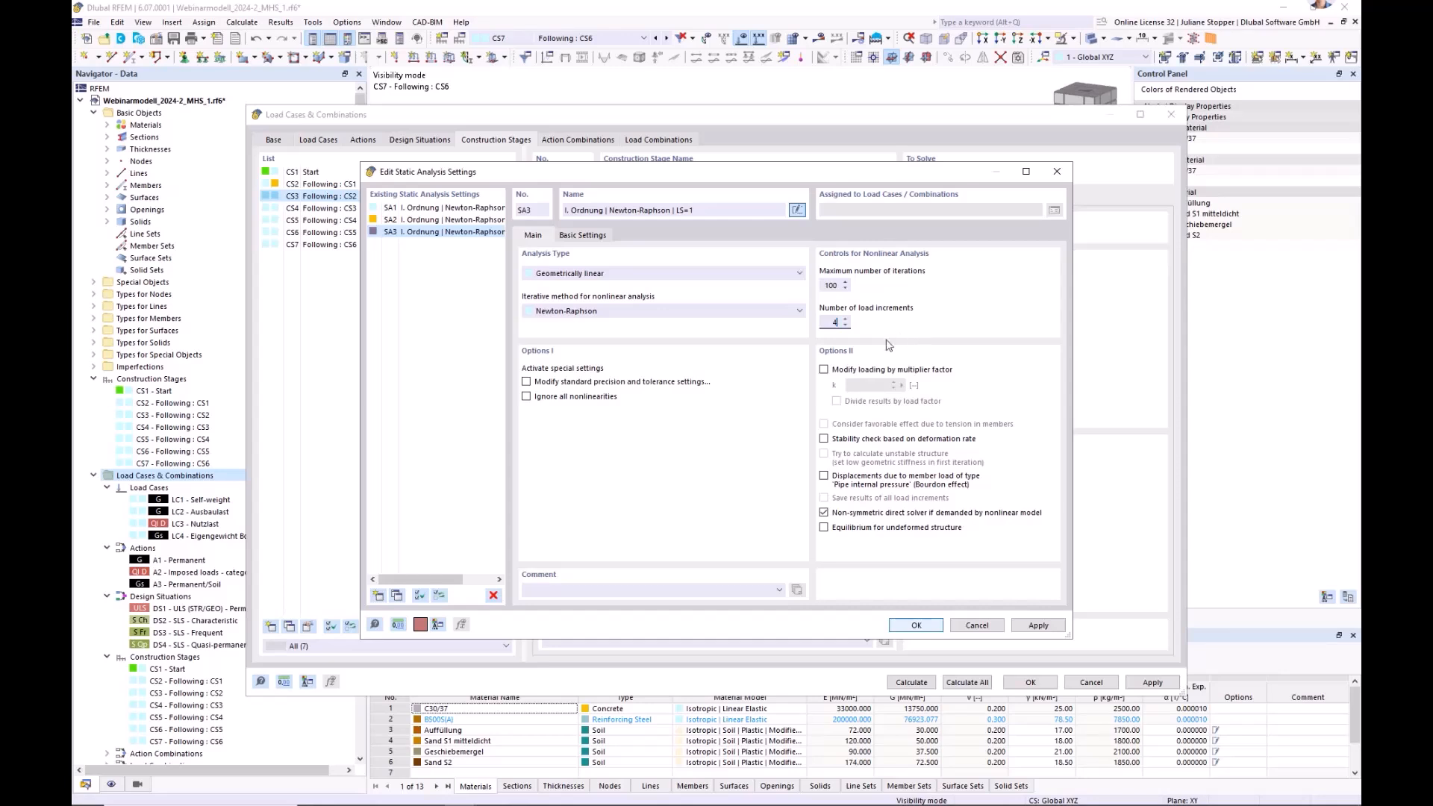
text(4)
click(700, 210)
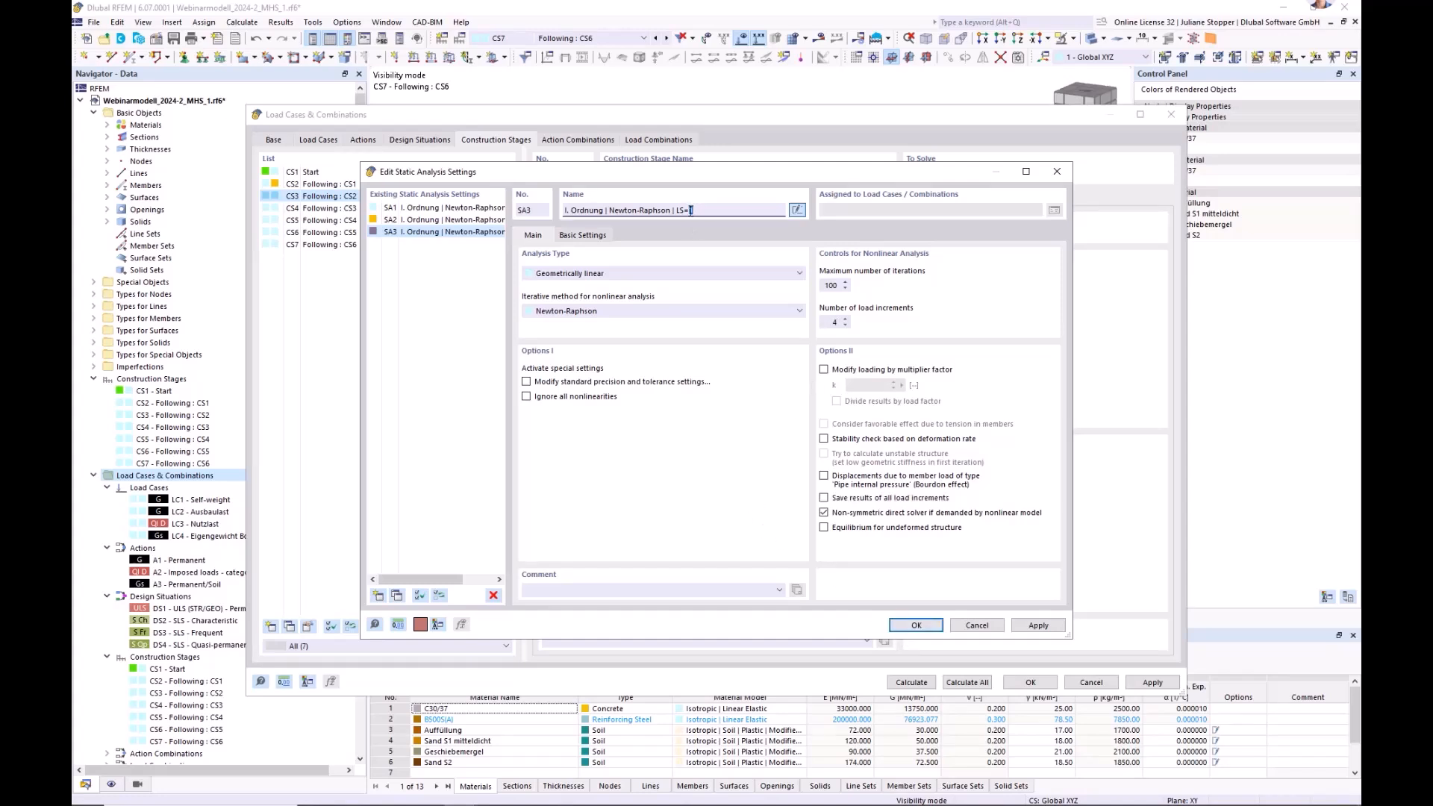
click(916, 624)
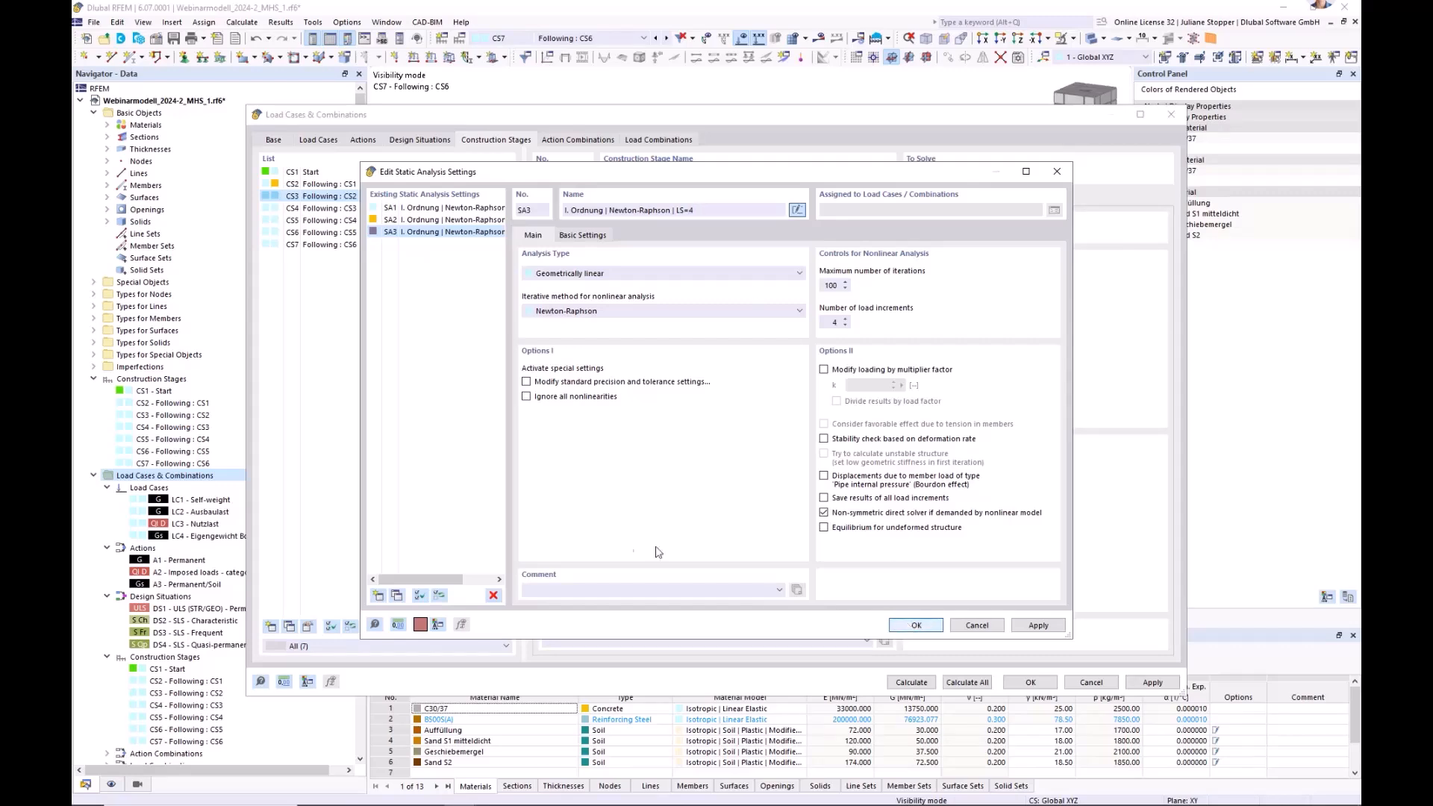
- Assign the static analysis settings SA3 to construction stages CS3 through CS7 together and apply the changes
shift+click(319, 247)
click(690, 340)
click(689, 371)
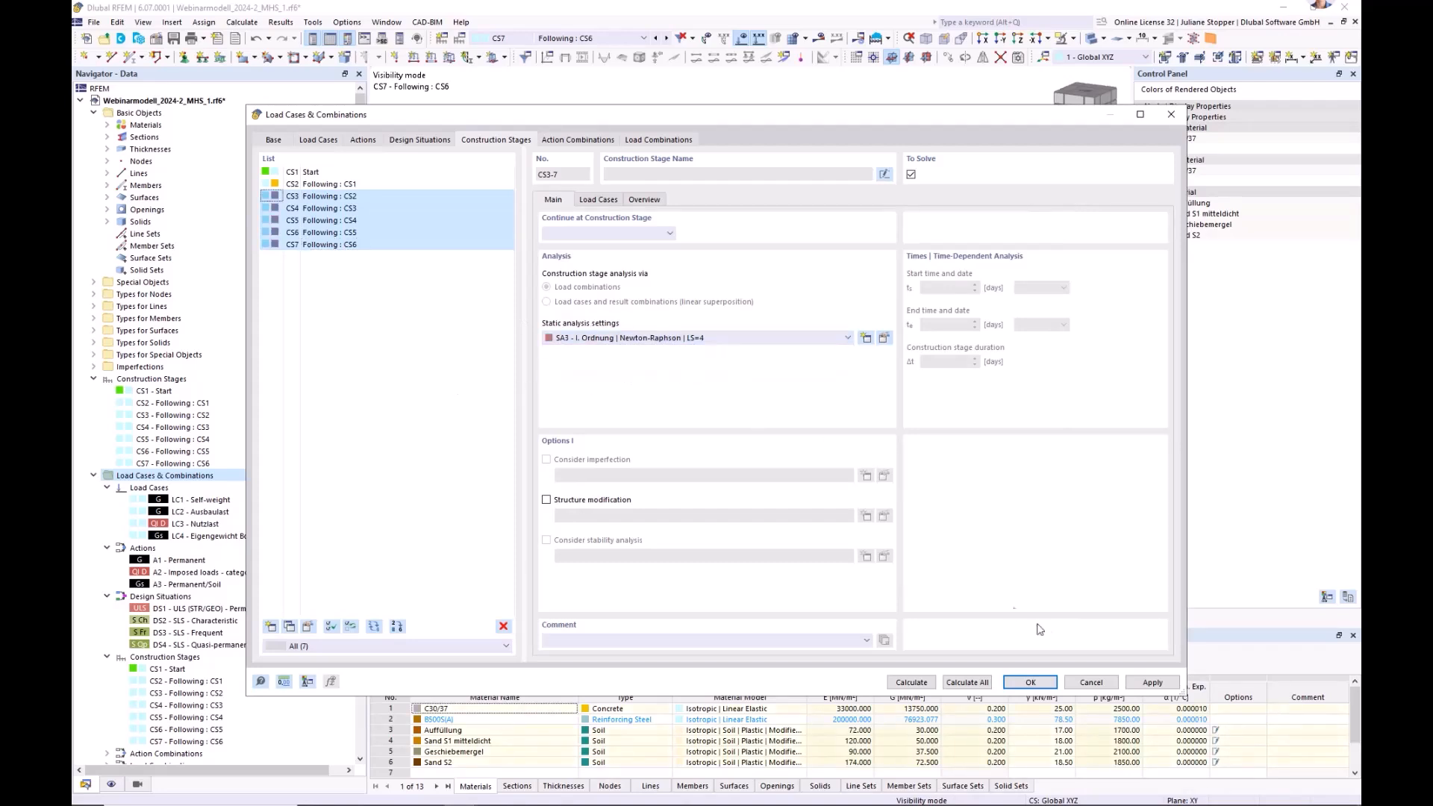
click(1138, 683)
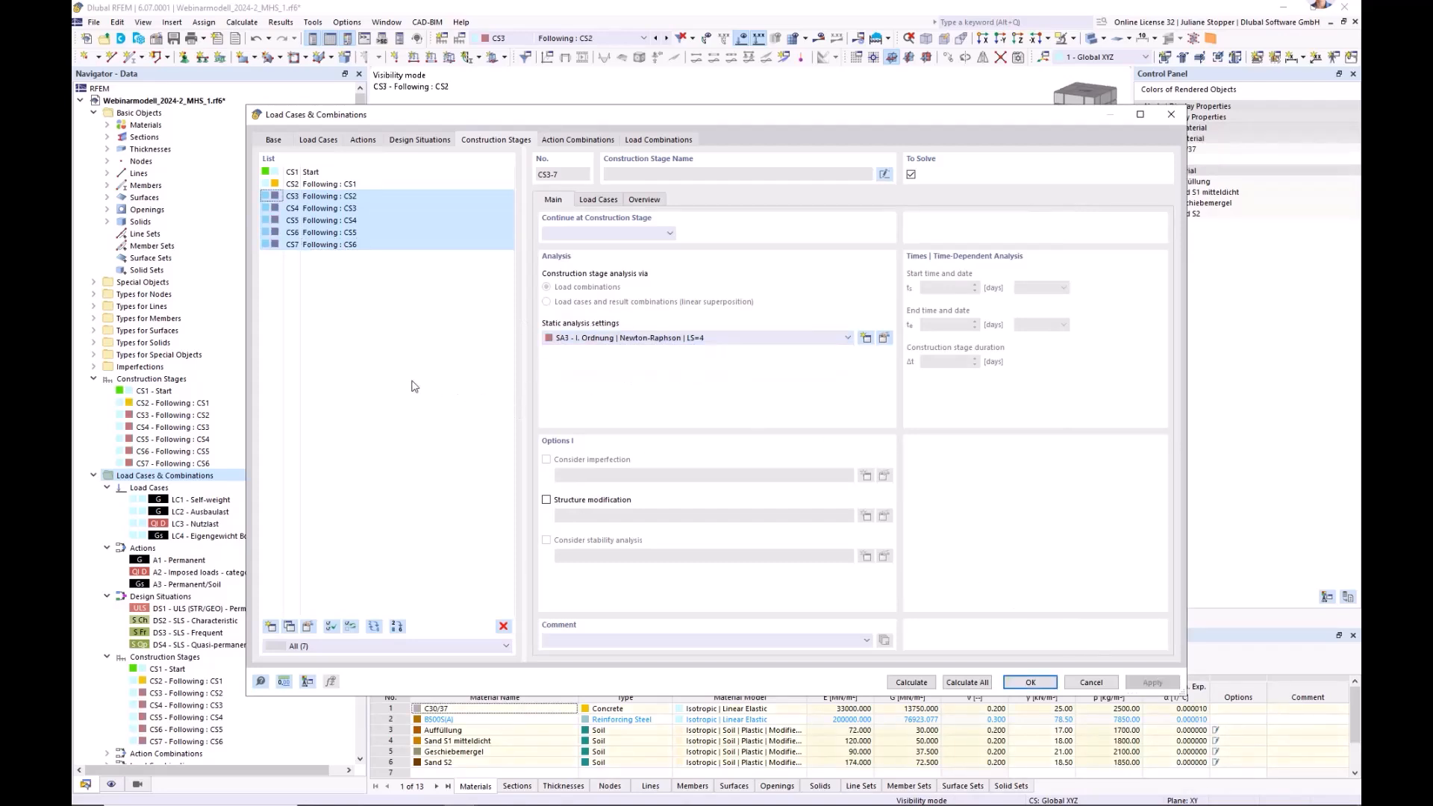
- Create construction stage CS8 following CS7 and assign load case LC2 Ausbaulast to it
drag(332, 200, 336, 251)
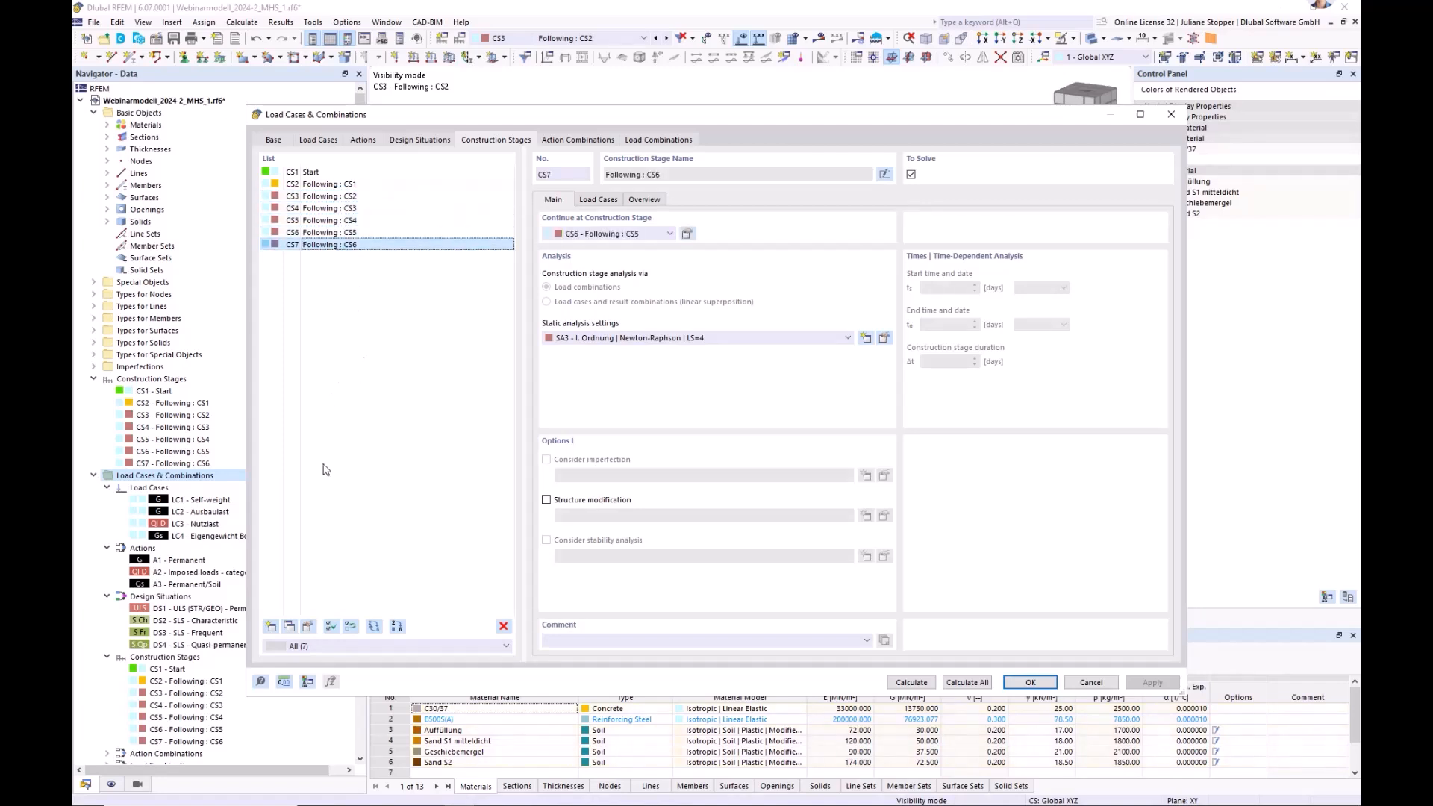
click(271, 626)
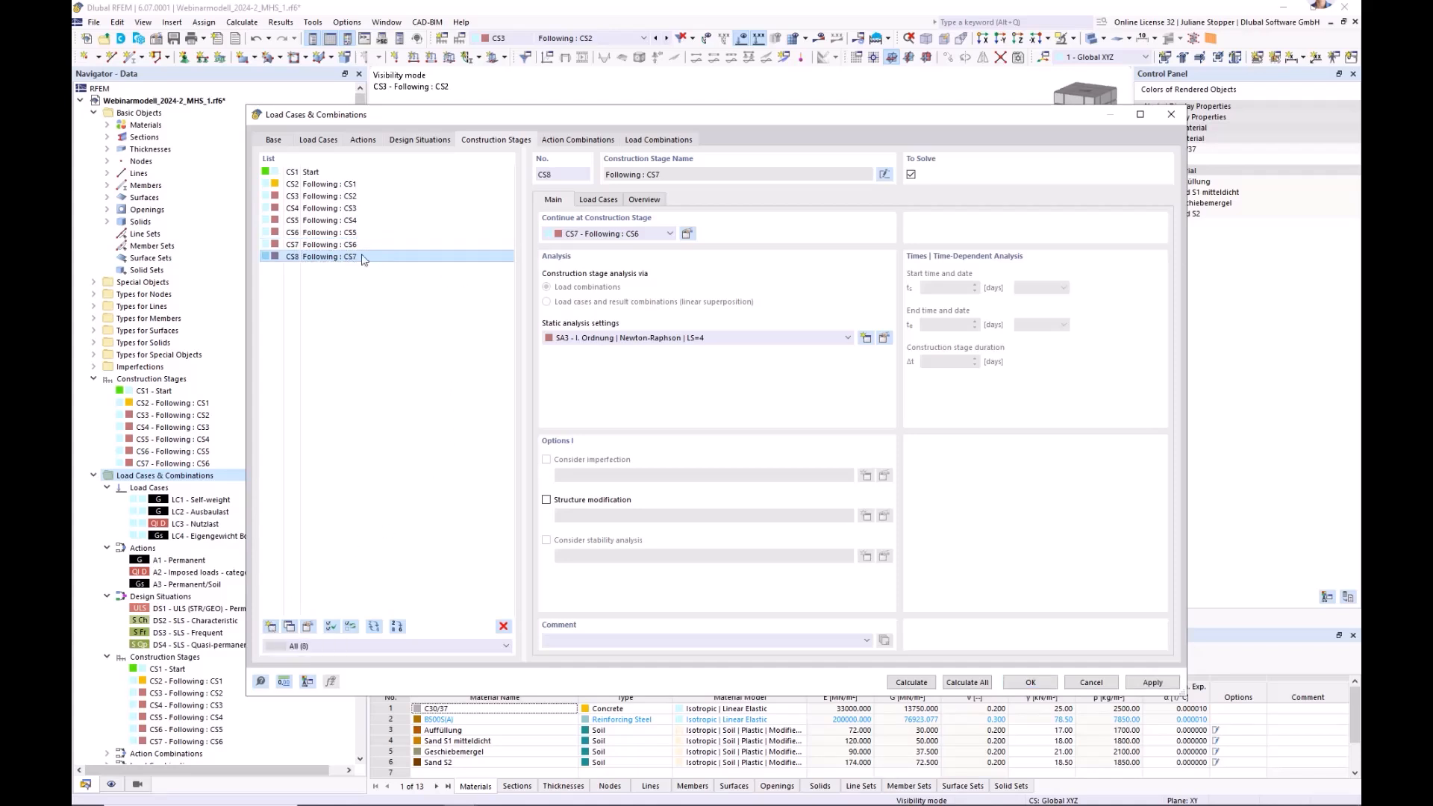
click(598, 200)
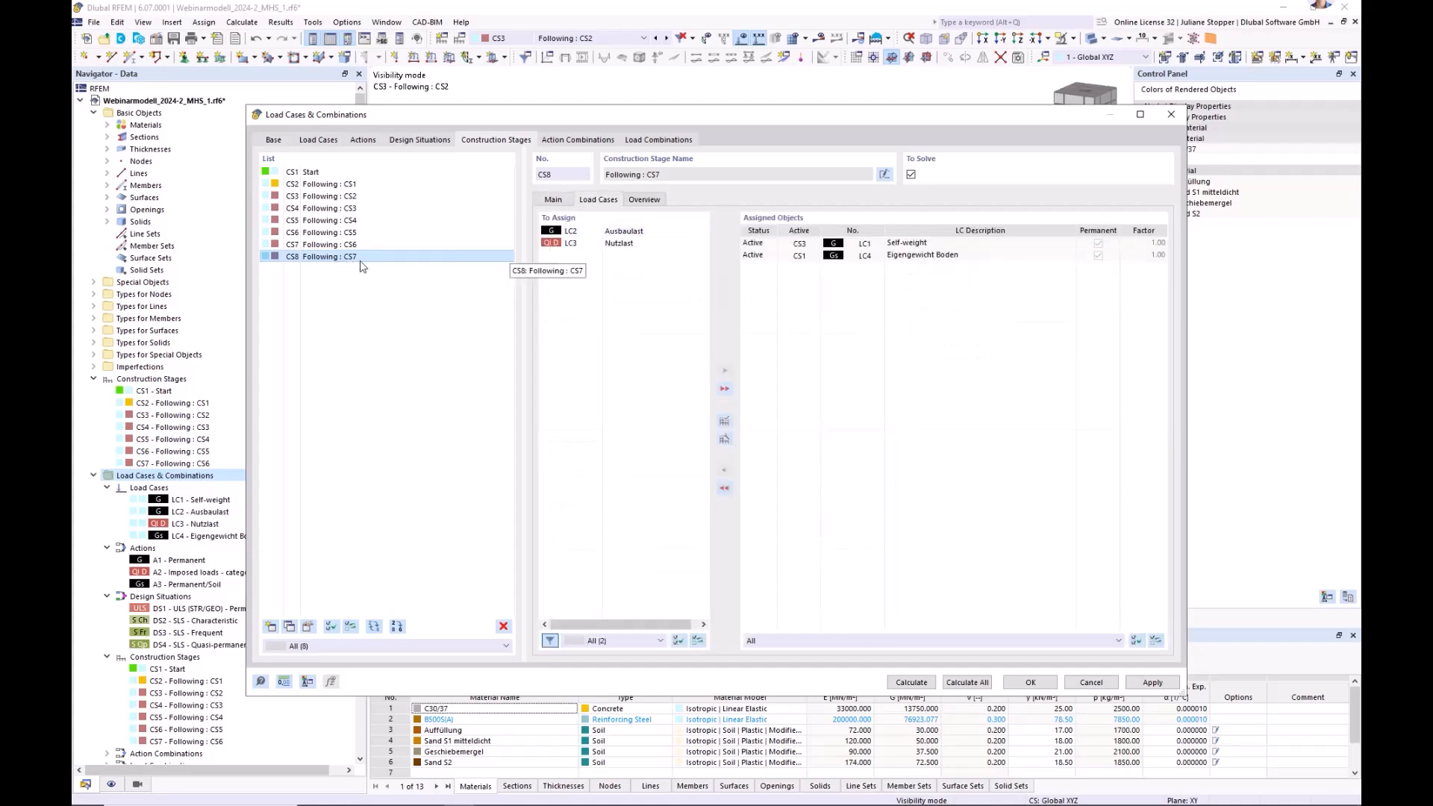
click(627, 232)
click(724, 370)
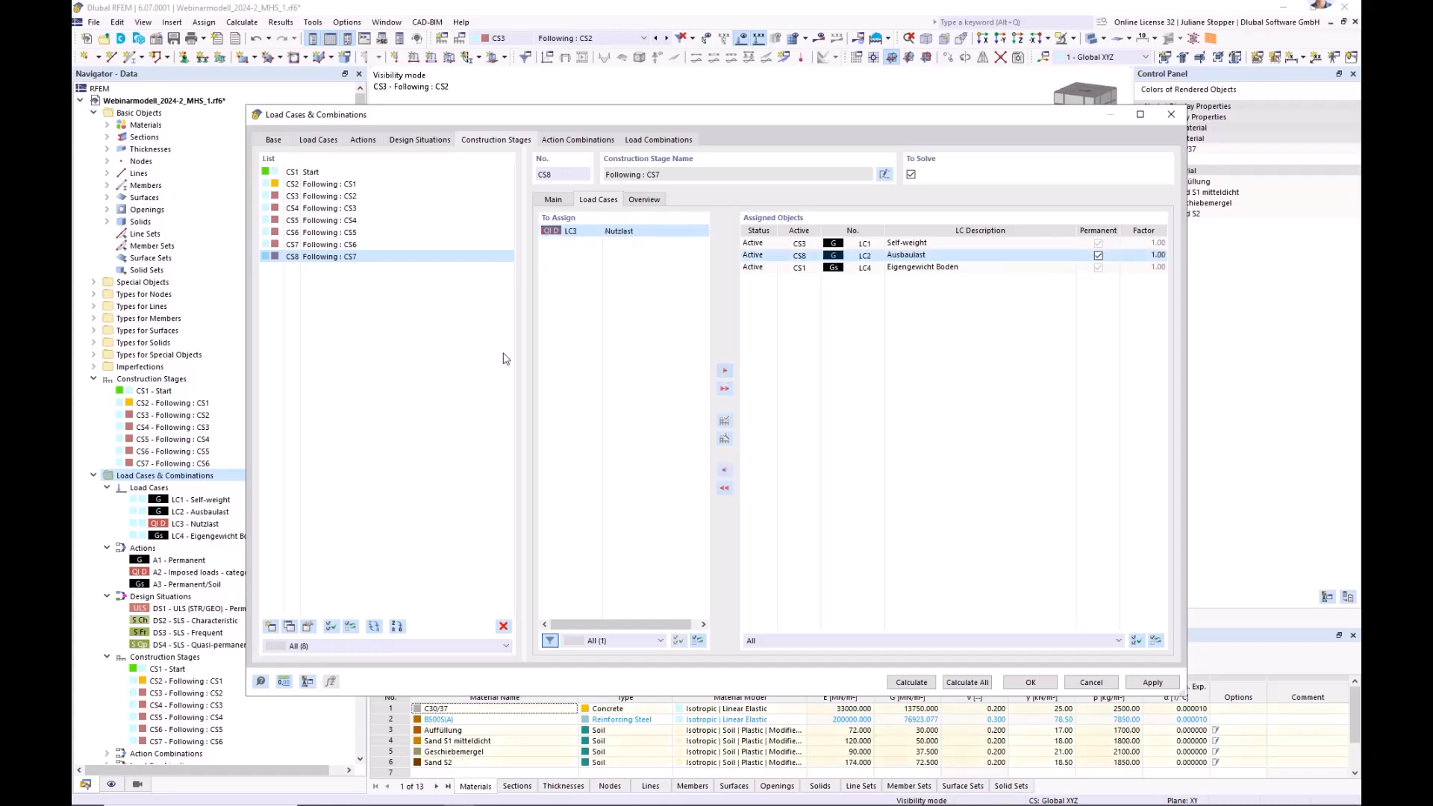
- Create construction stage CS9 following CS8 and assign load case LC3 Nutzlast to it
click(270, 626)
click(640, 232)
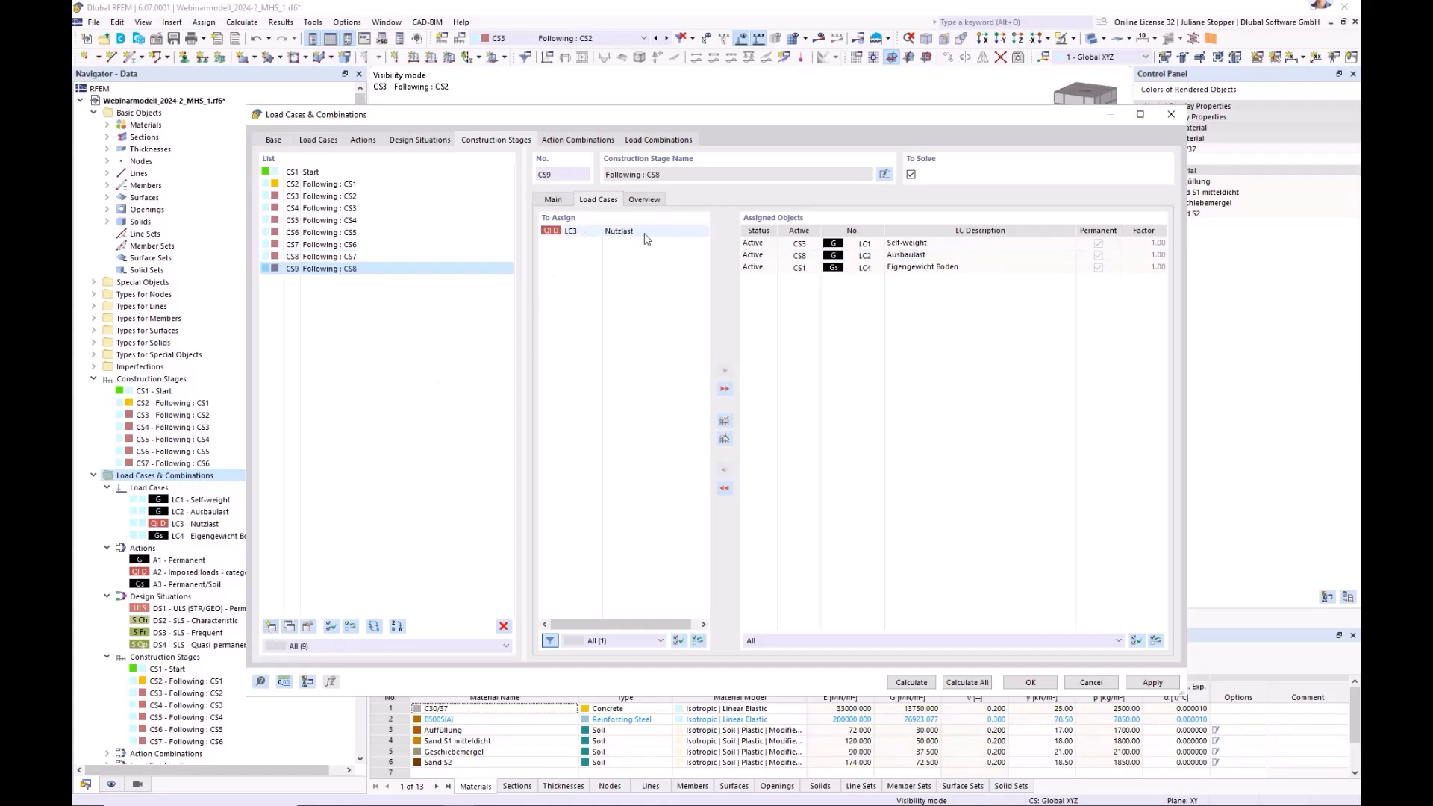
click(724, 371)
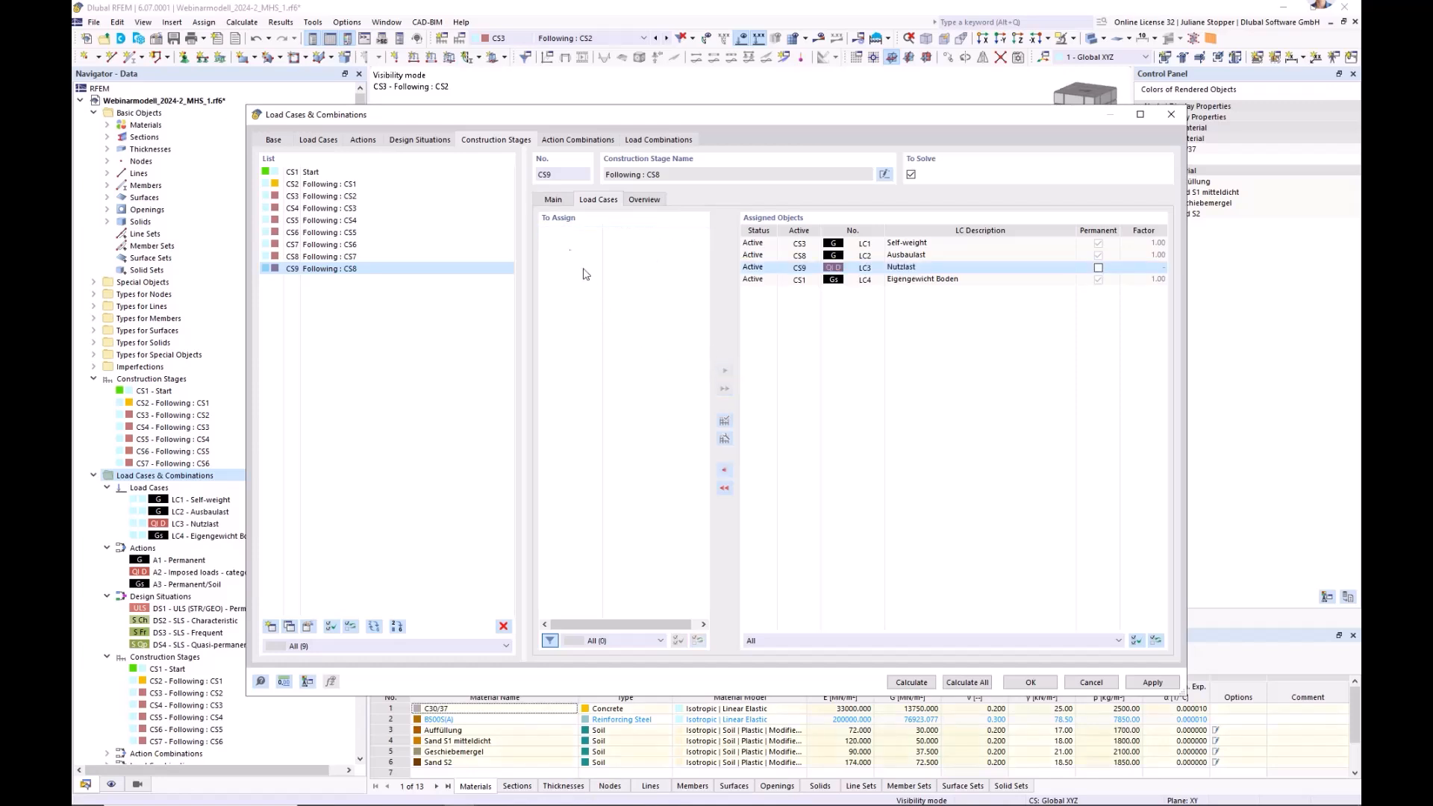
- Copy static analysis settings SA3 as SA4 and set its number of load increments to 10
click(552, 201)
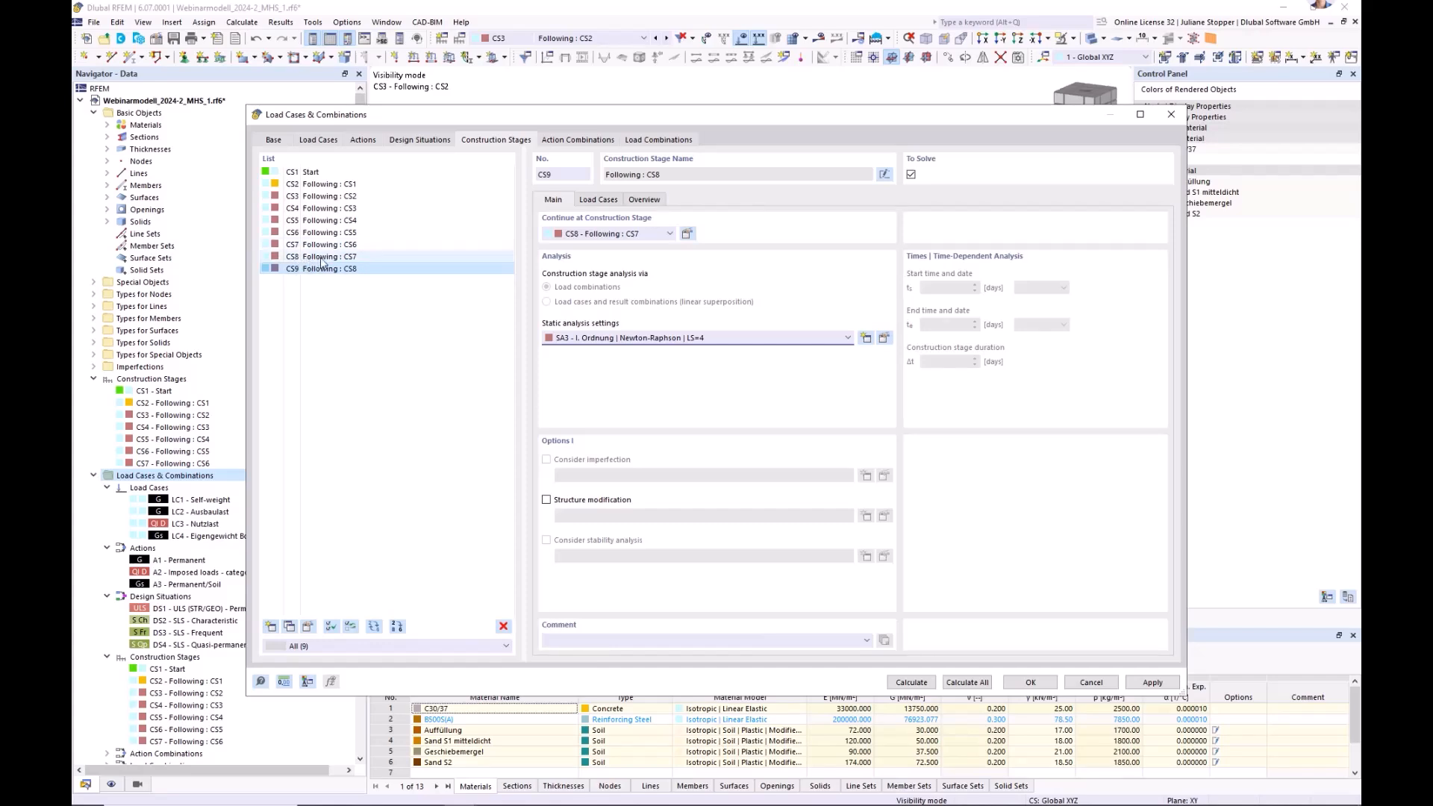
click(884, 338)
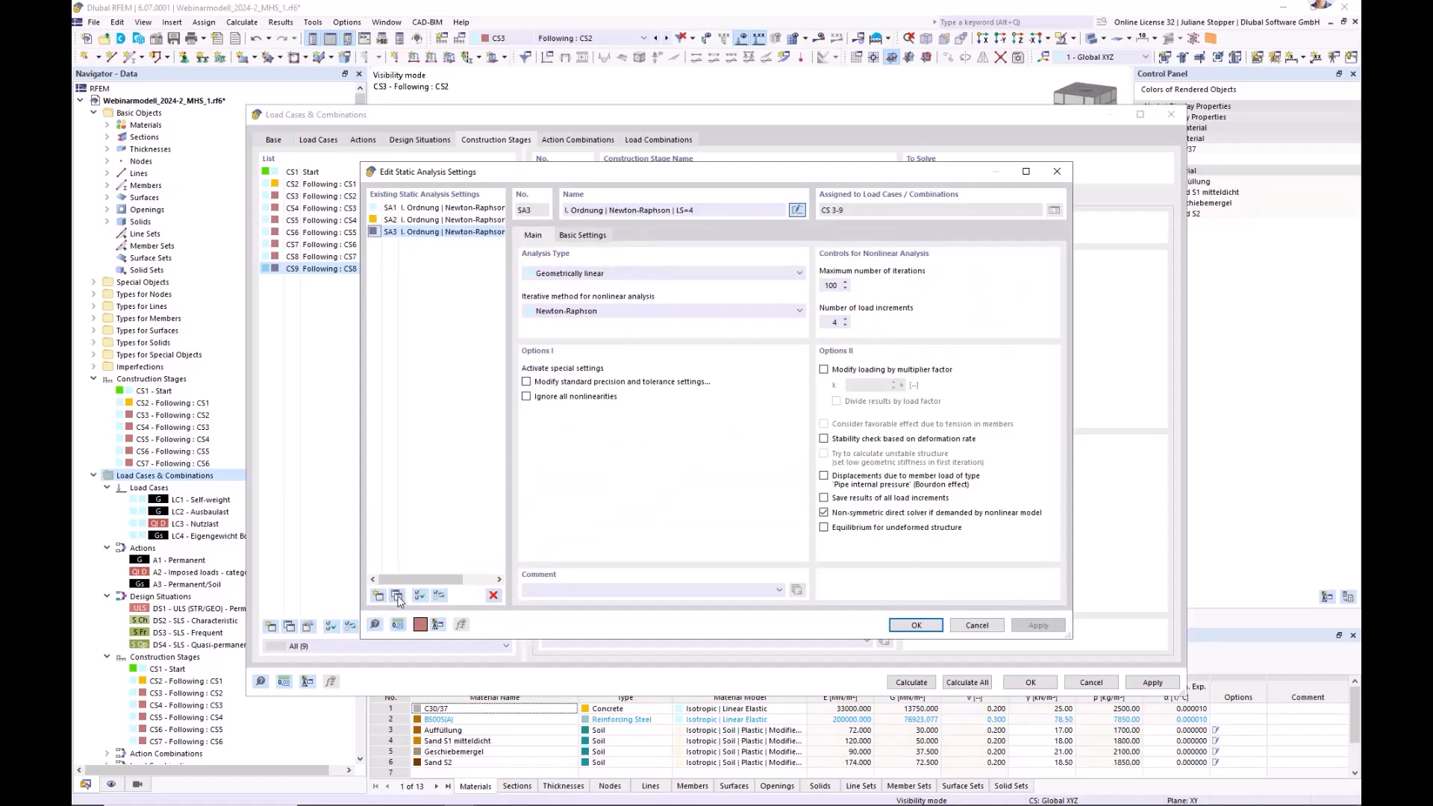
click(398, 596)
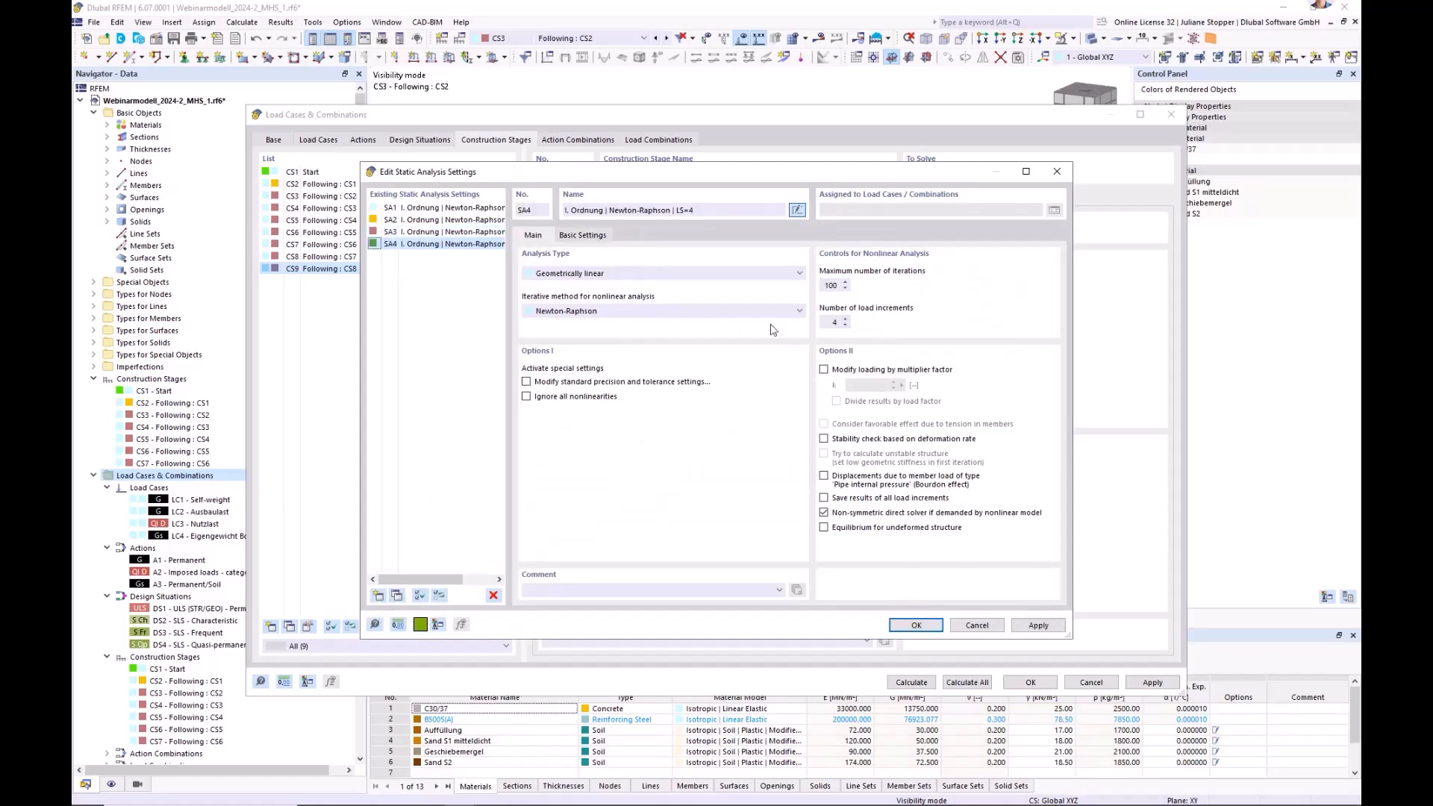
double_click(845, 323)
click(916, 628)
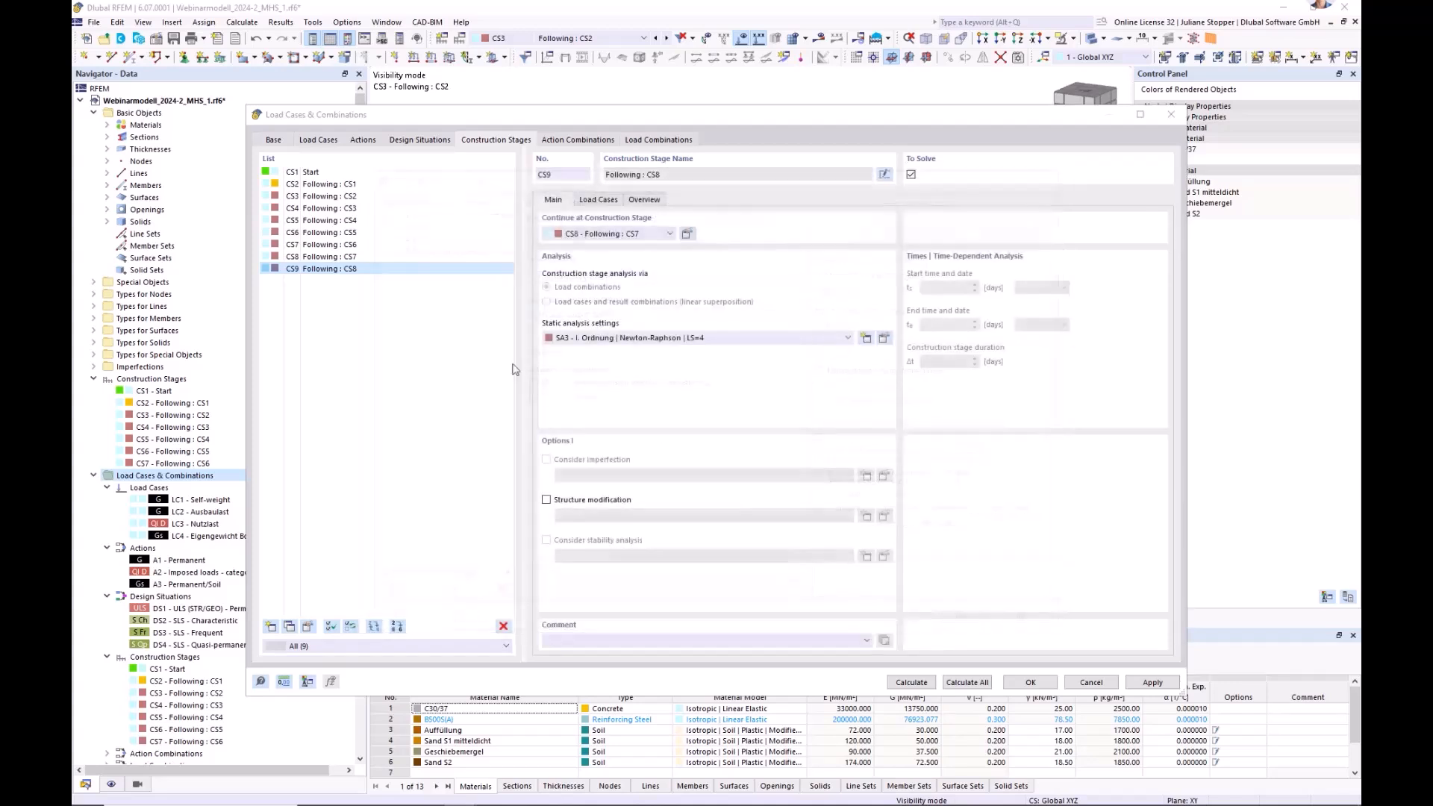
- Assign the static analysis settings SA4 to construction stages CS8 and CS9 together
click(335, 257)
shift+click(335, 270)
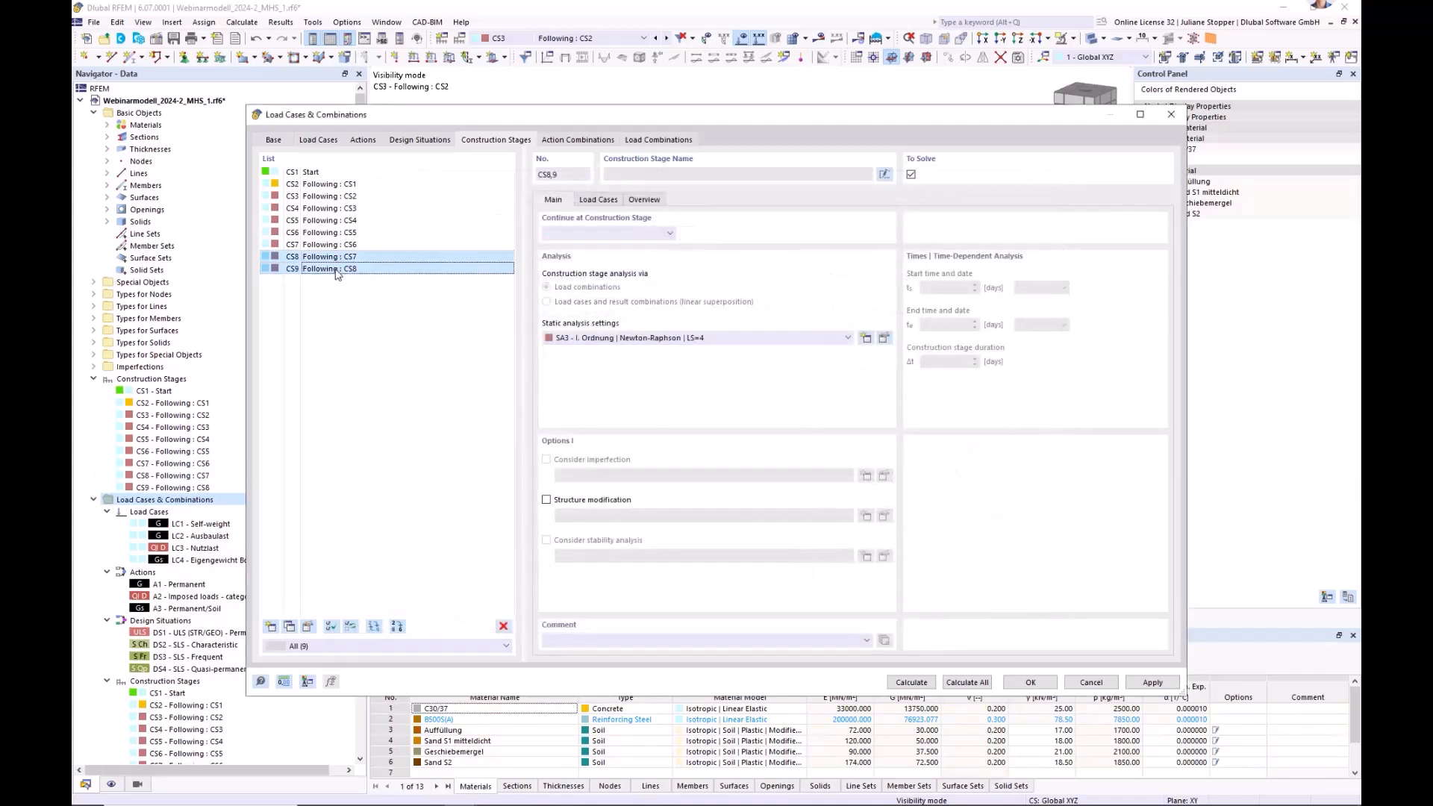
click(719, 338)
click(736, 351)
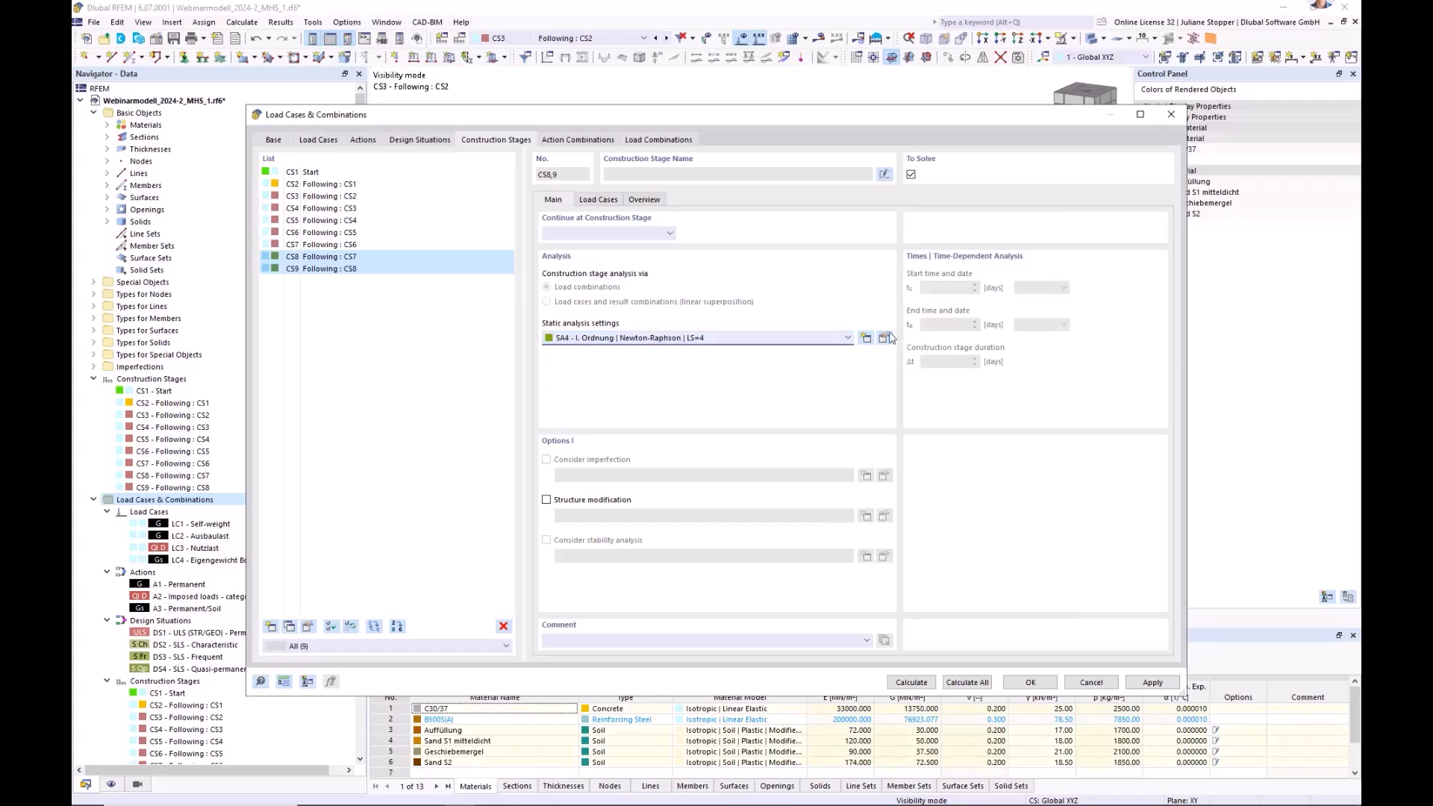
- Rename static analysis settings SA4 as "I. Ordnung | Newton-Raphson | LS=10"
click(883, 338)
click(694, 209)
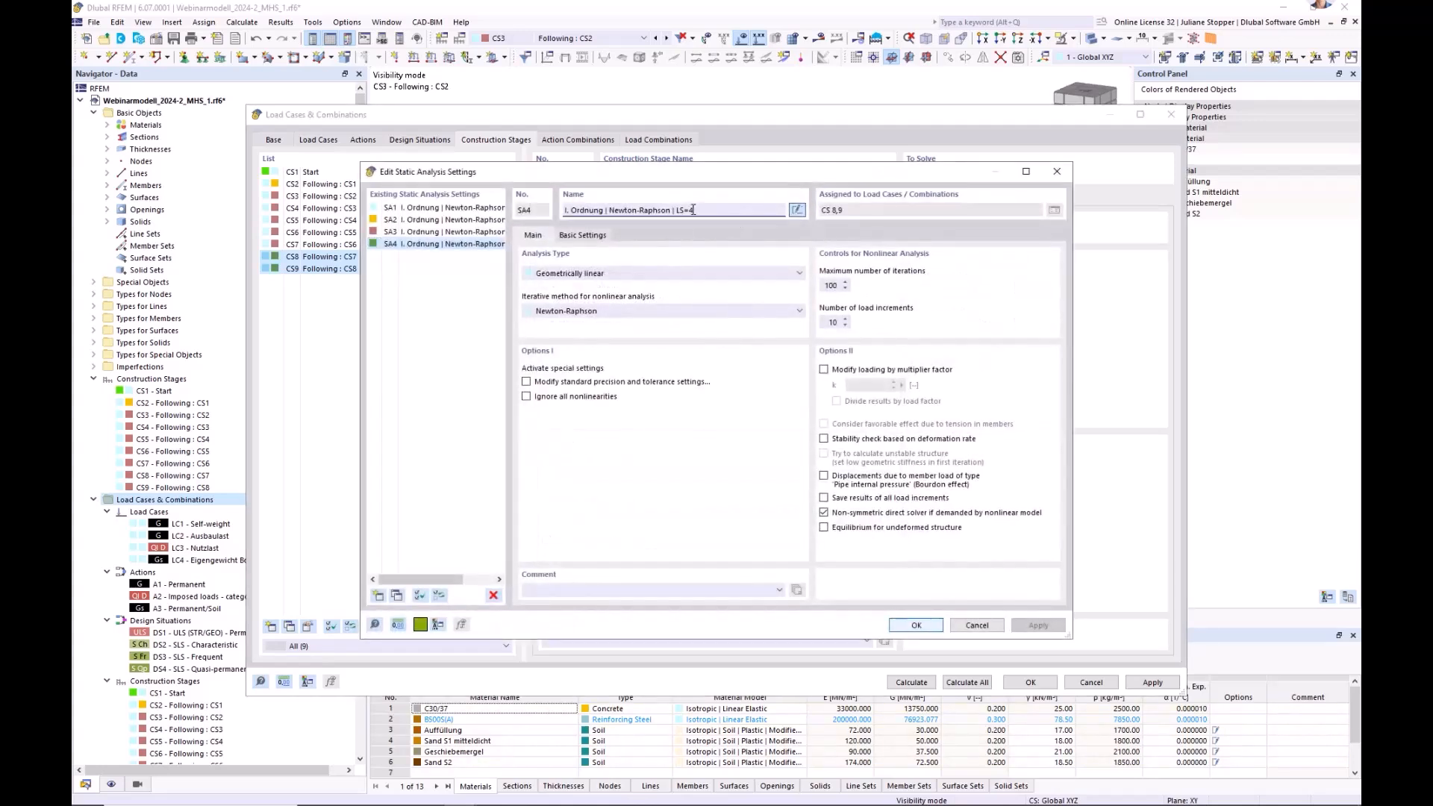
text(10)
key(Tab)
click(915, 626)
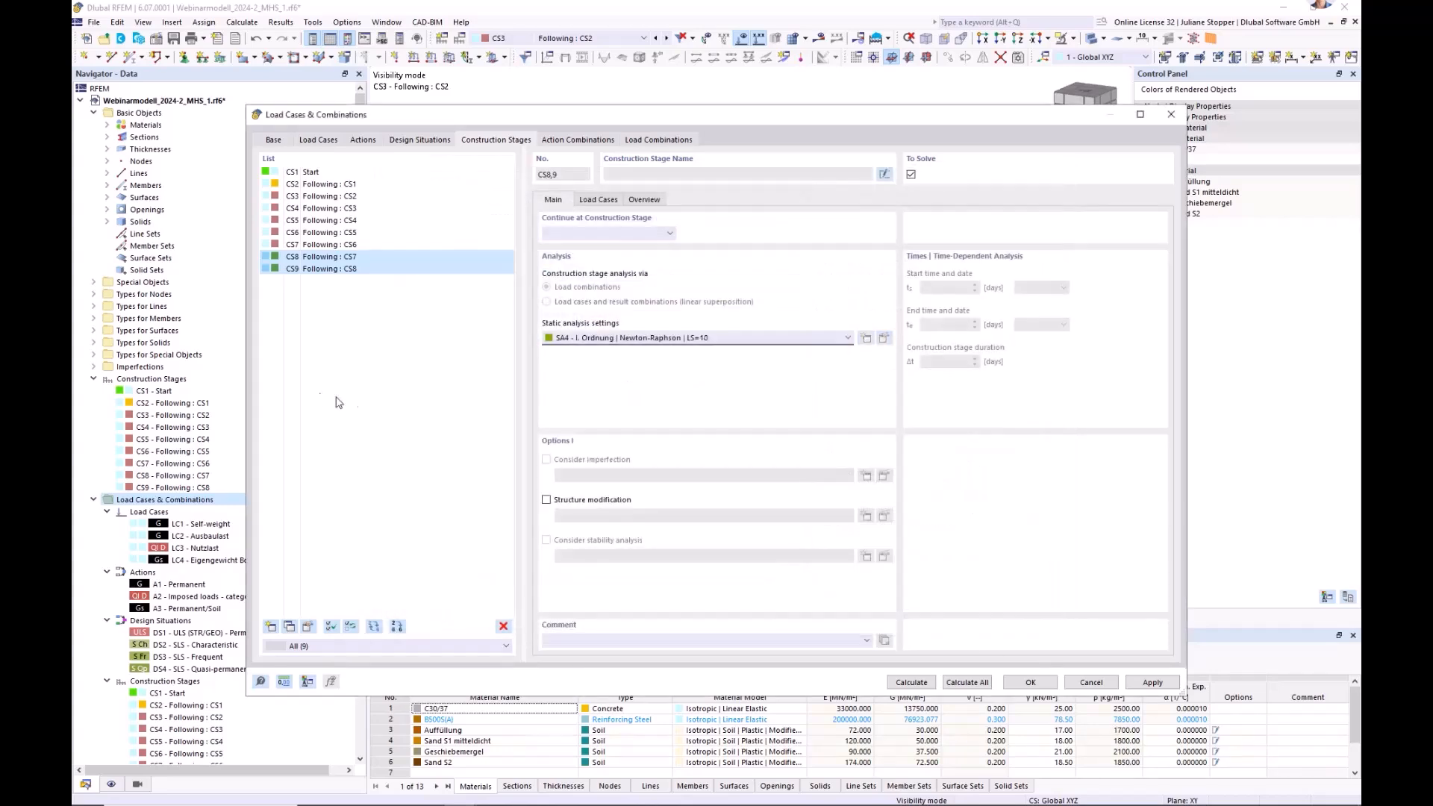
- Check the static analysis settings of construction stages CS2 to CS6 and apply the construction stage changes
click(339, 185)
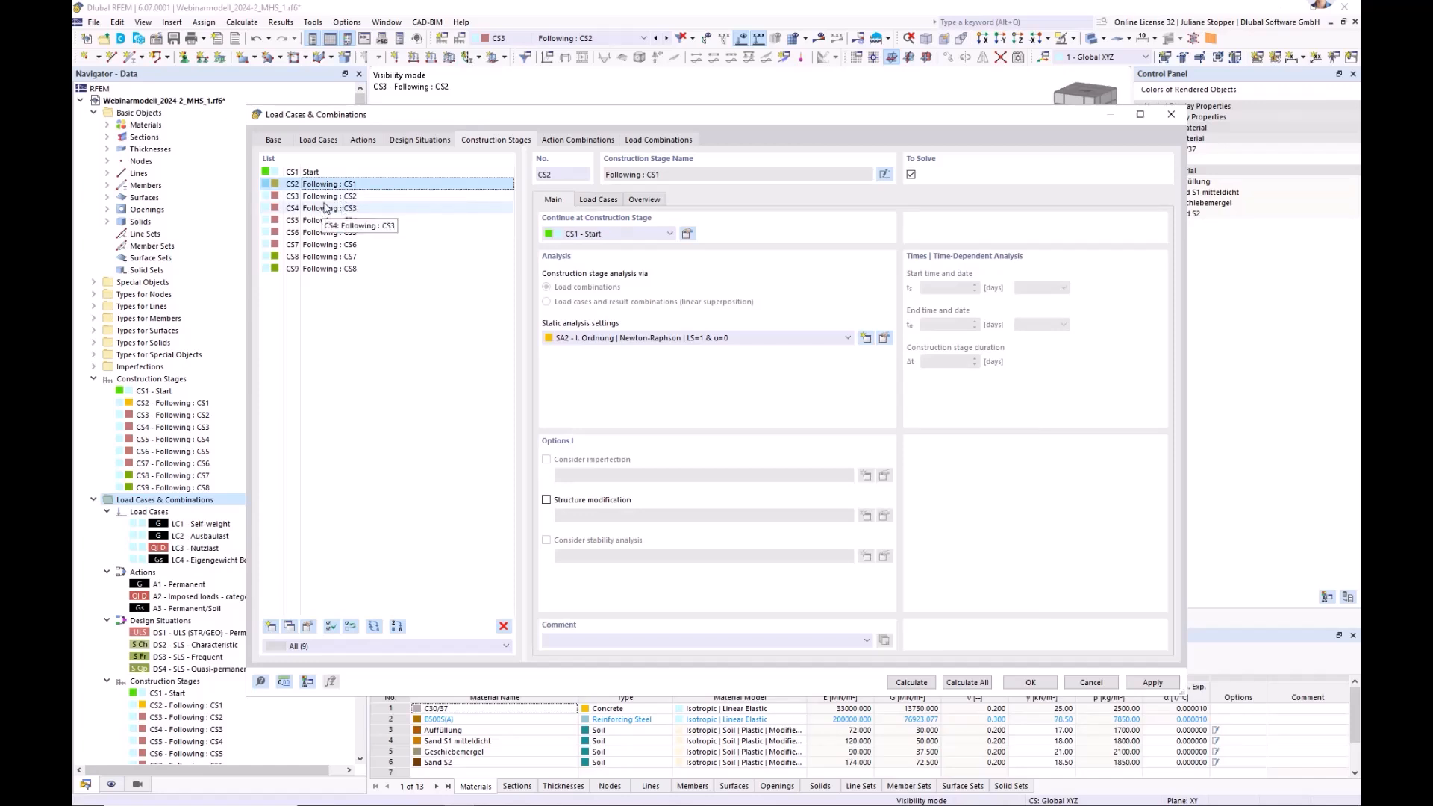
click(332, 197)
click(326, 209)
click(321, 221)
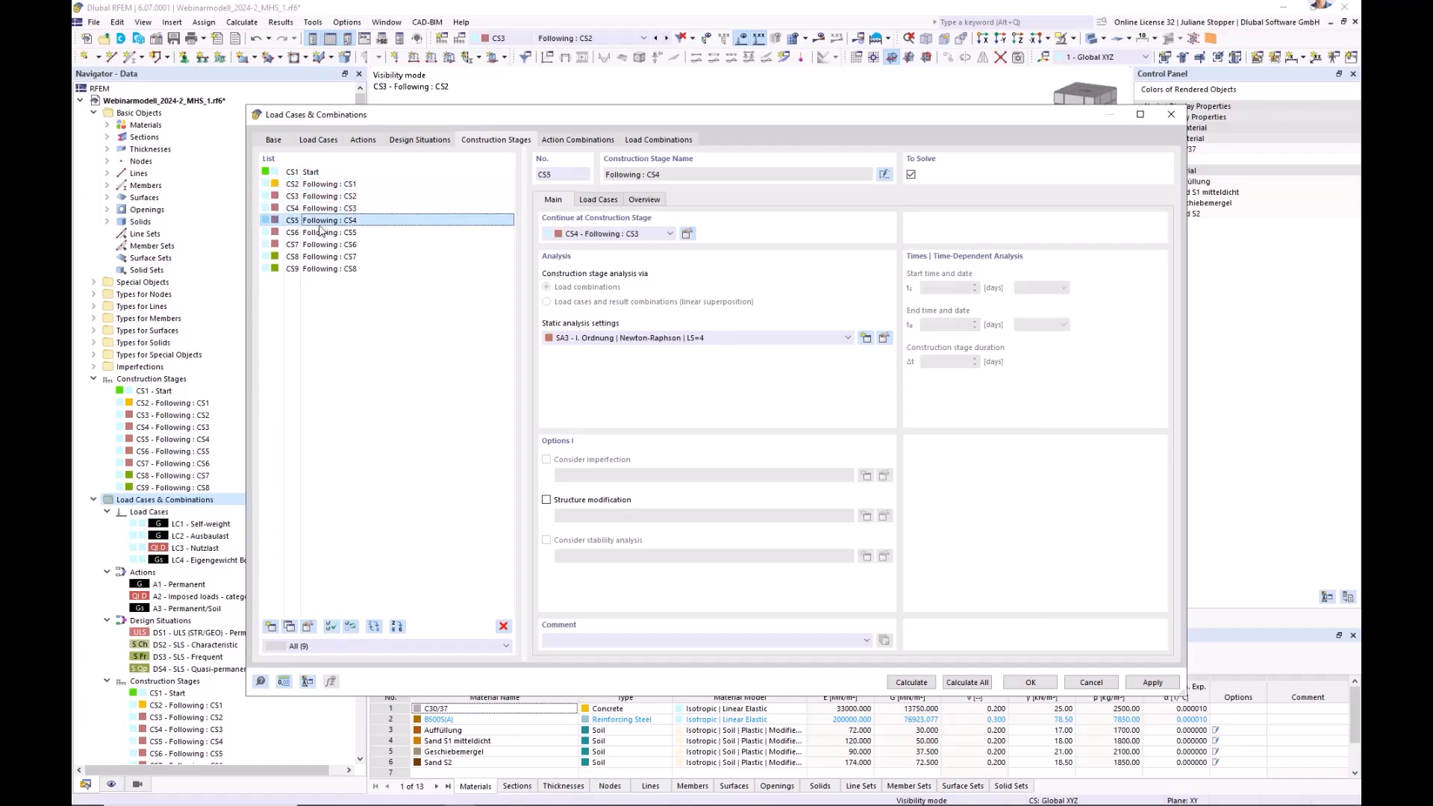
click(322, 233)
click(1169, 685)
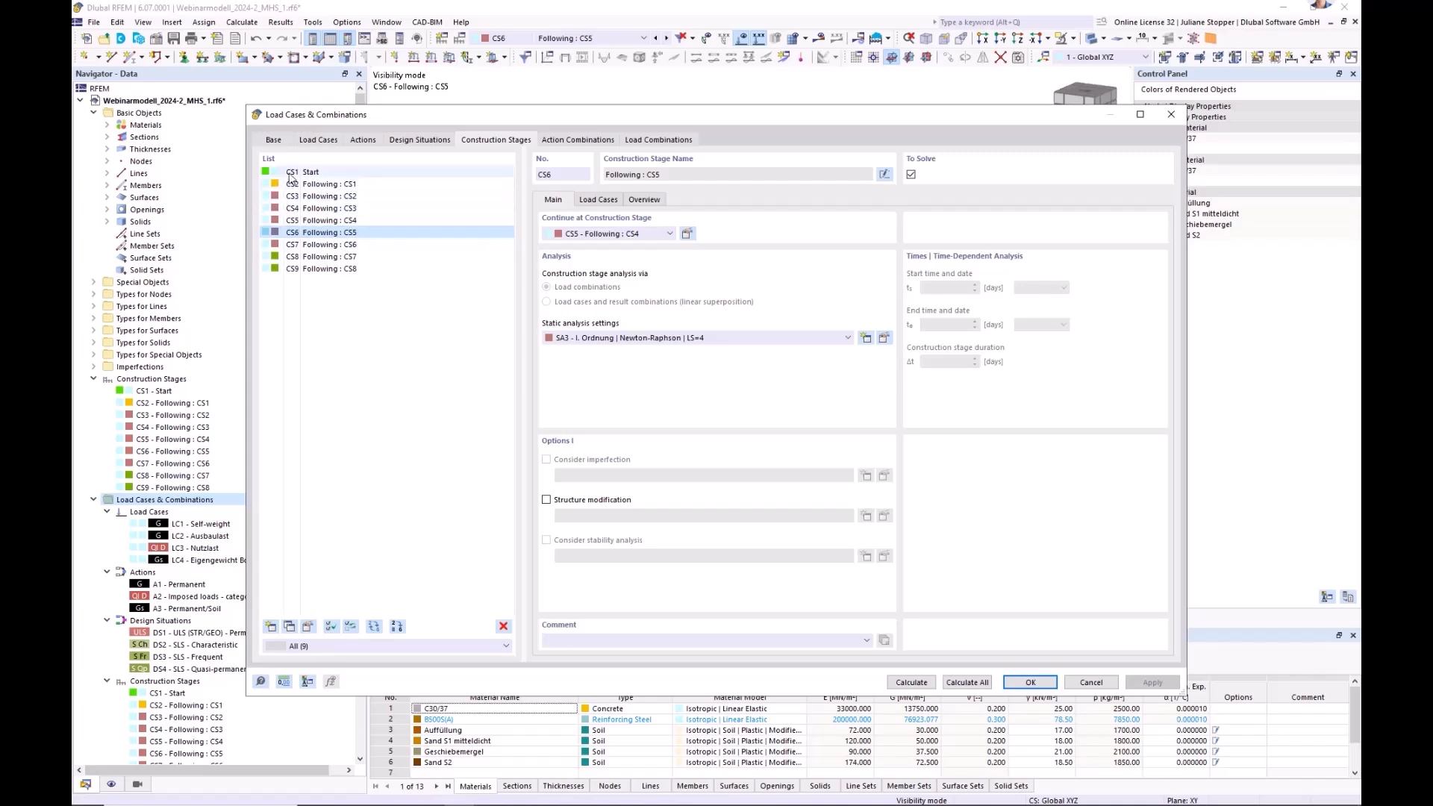
- Review the start stage CS1 and the load cases assigned to the following construction stages up to CS8
click(311, 172)
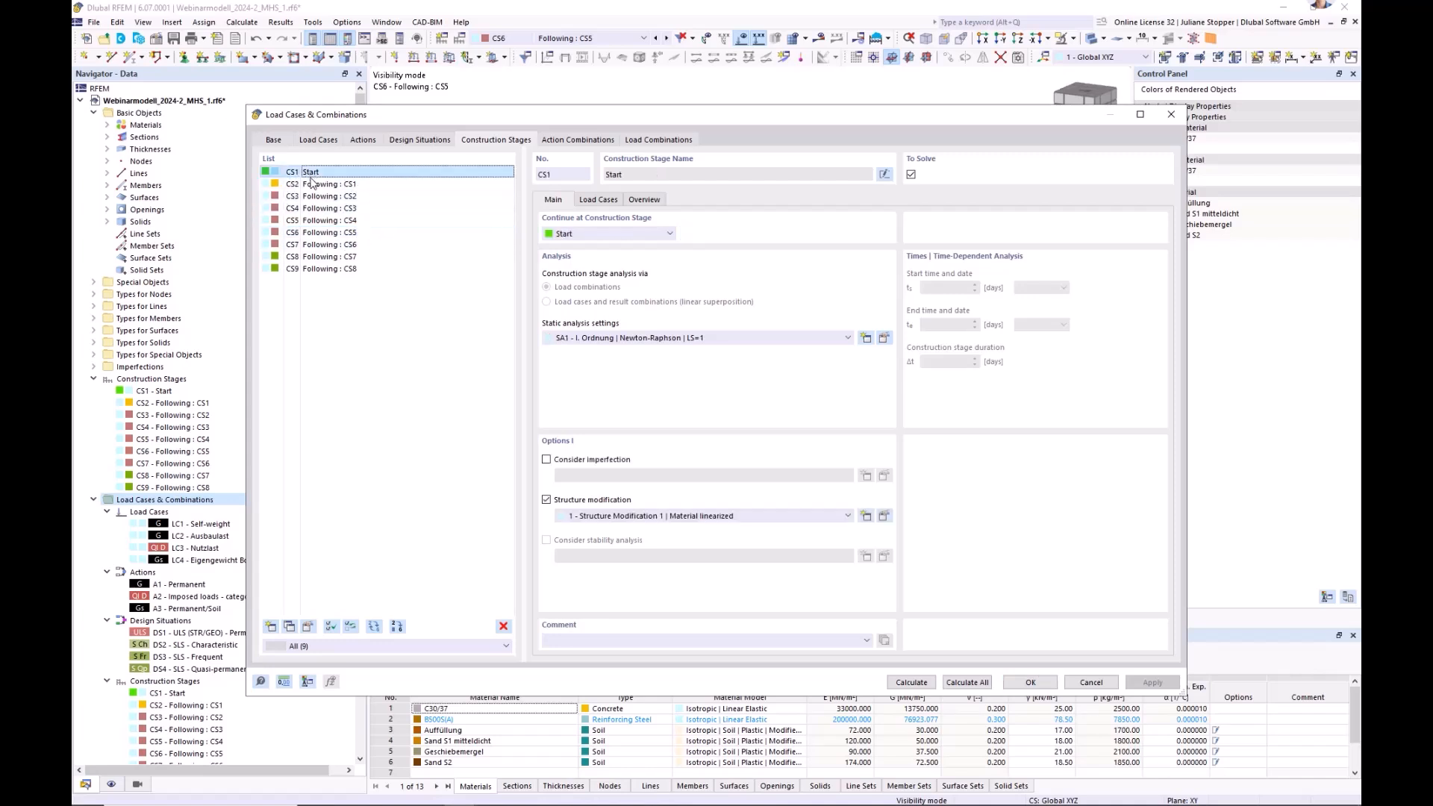
click(313, 183)
click(611, 202)
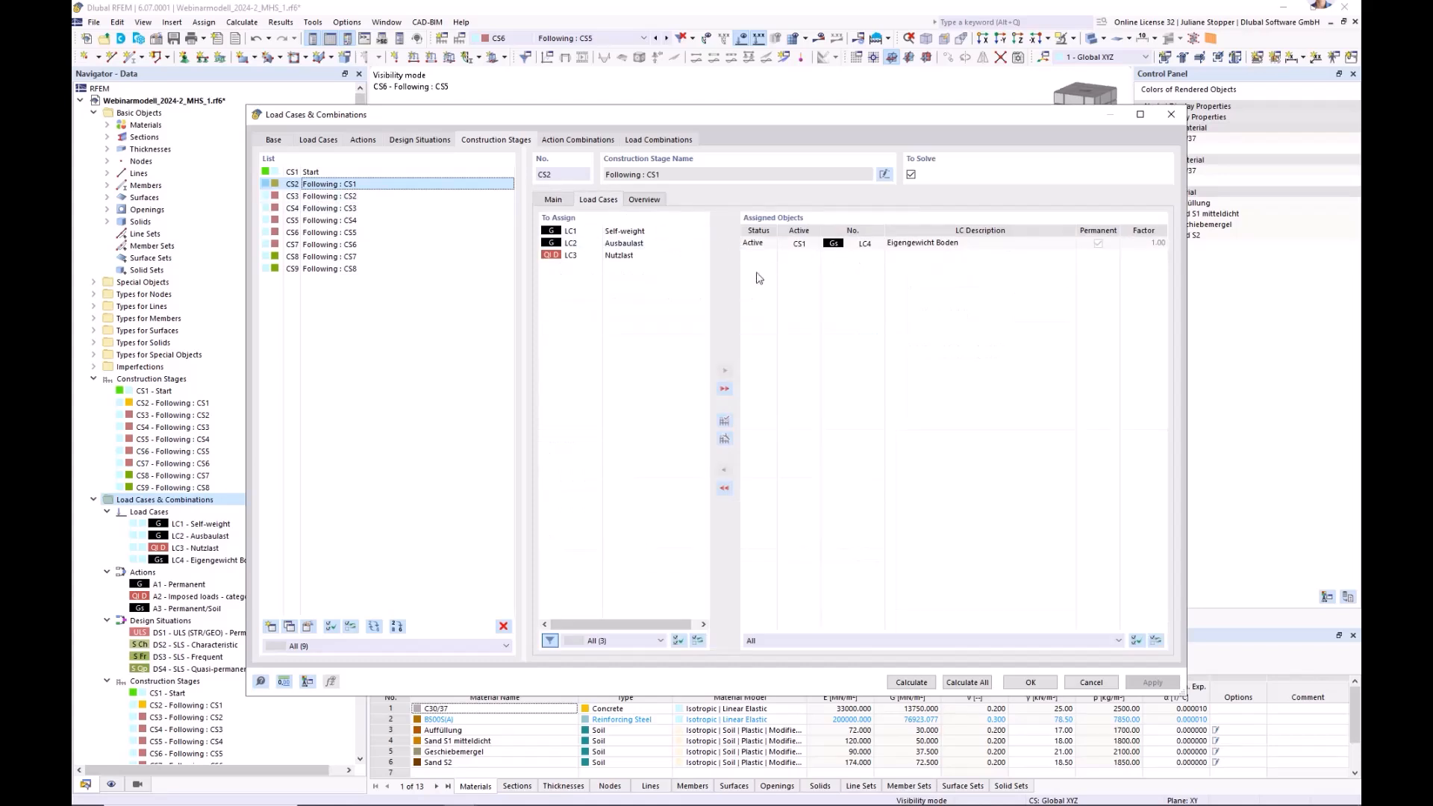
click(308, 198)
click(306, 209)
click(300, 222)
click(303, 248)
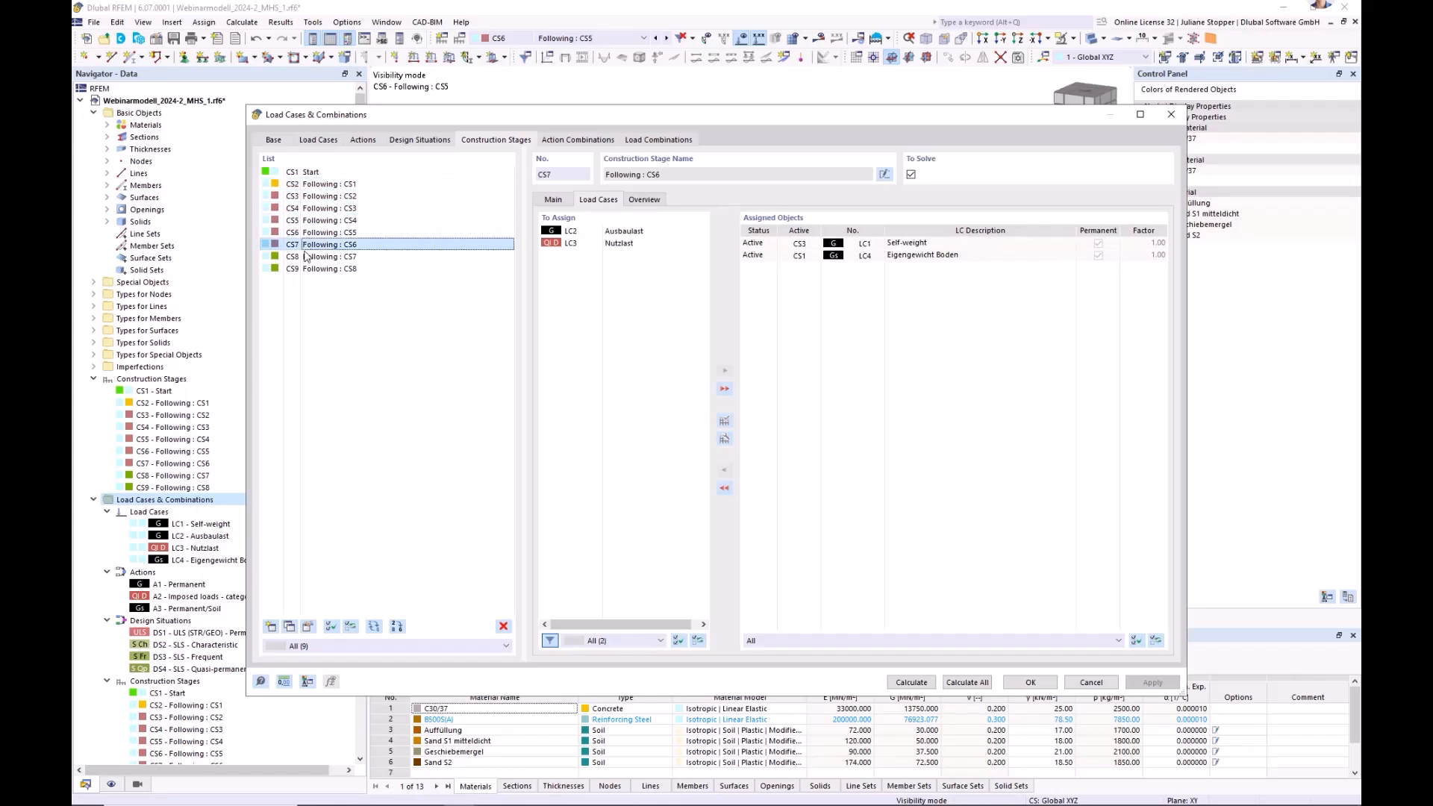
click(306, 256)
click(645, 142)
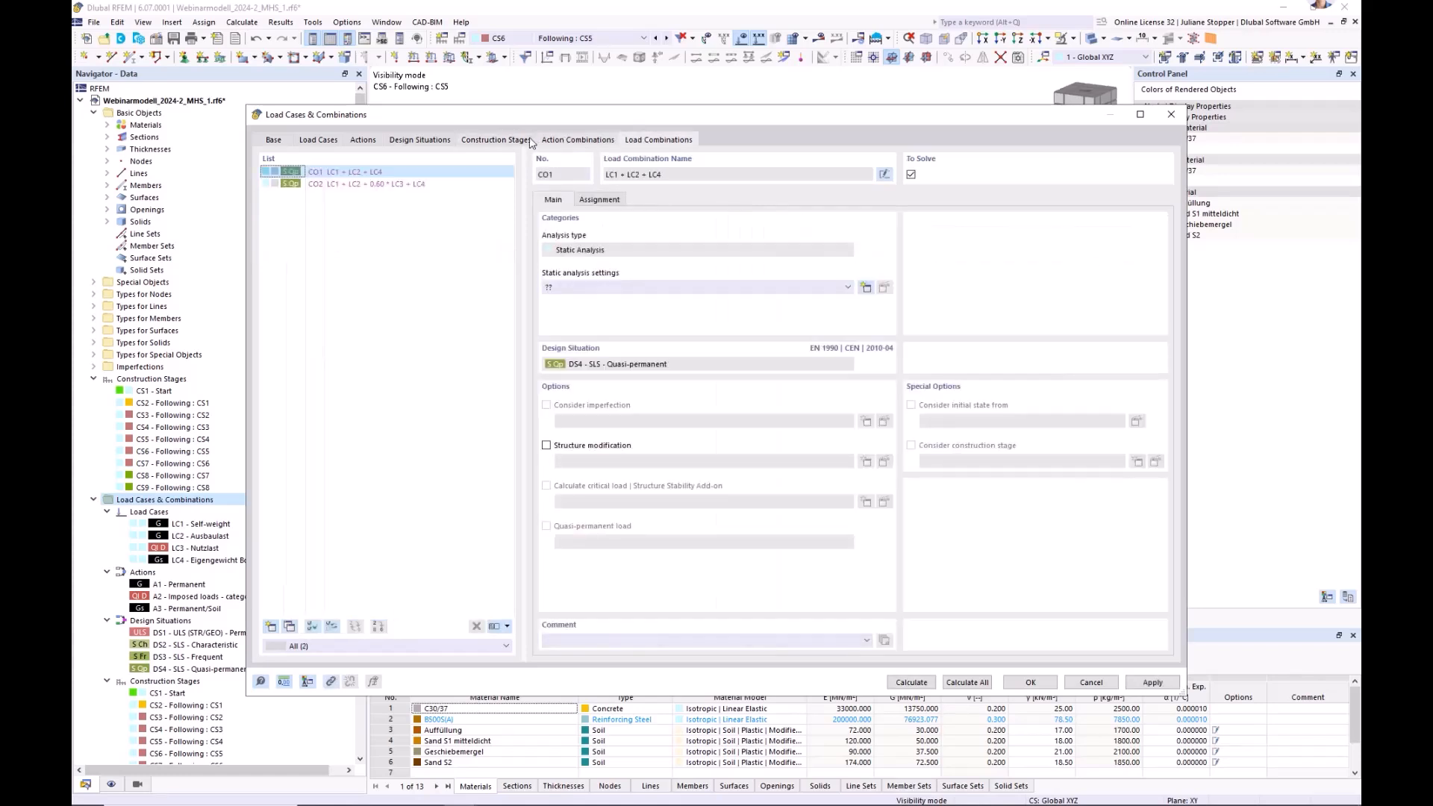
click(567, 140)
click(496, 140)
click(412, 140)
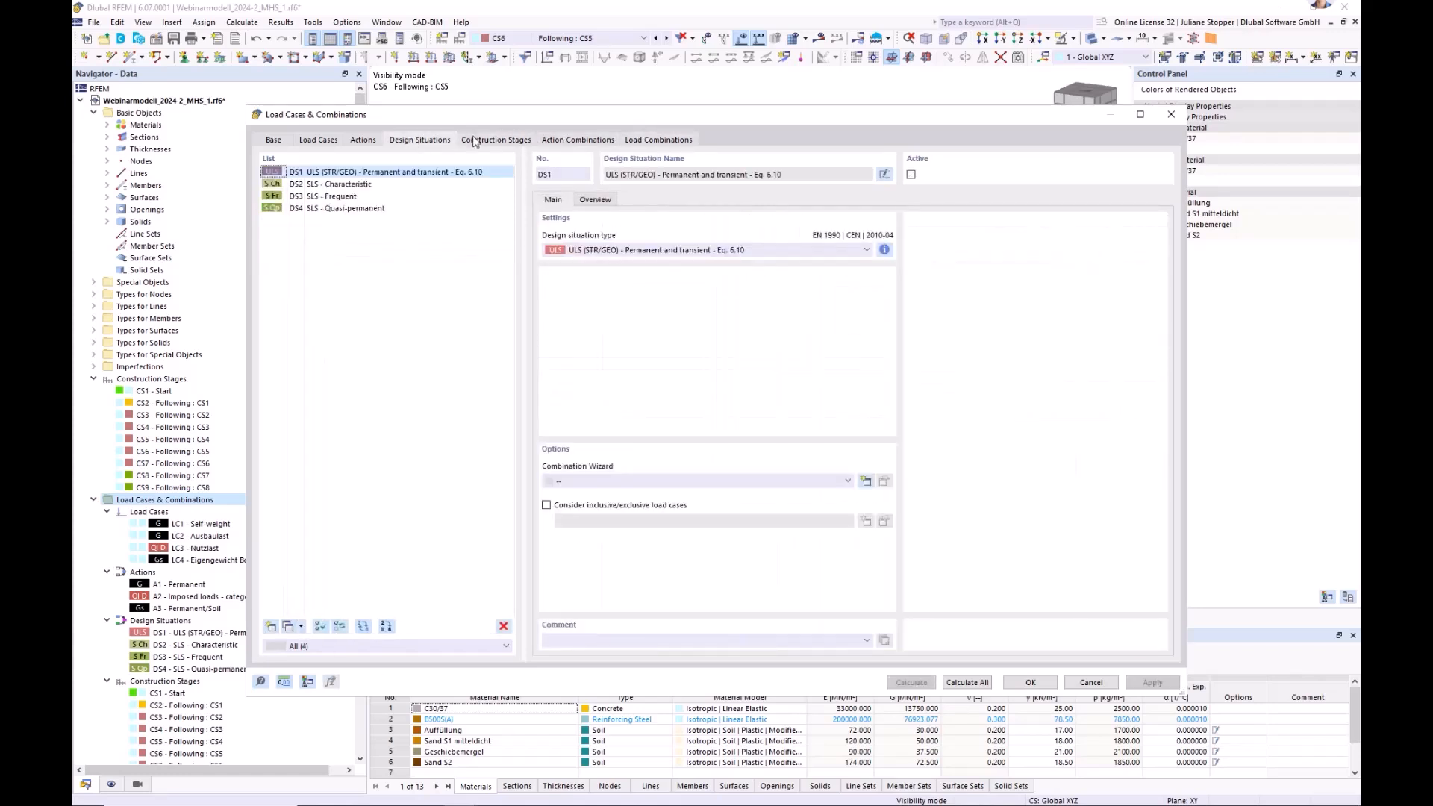
click(498, 140)
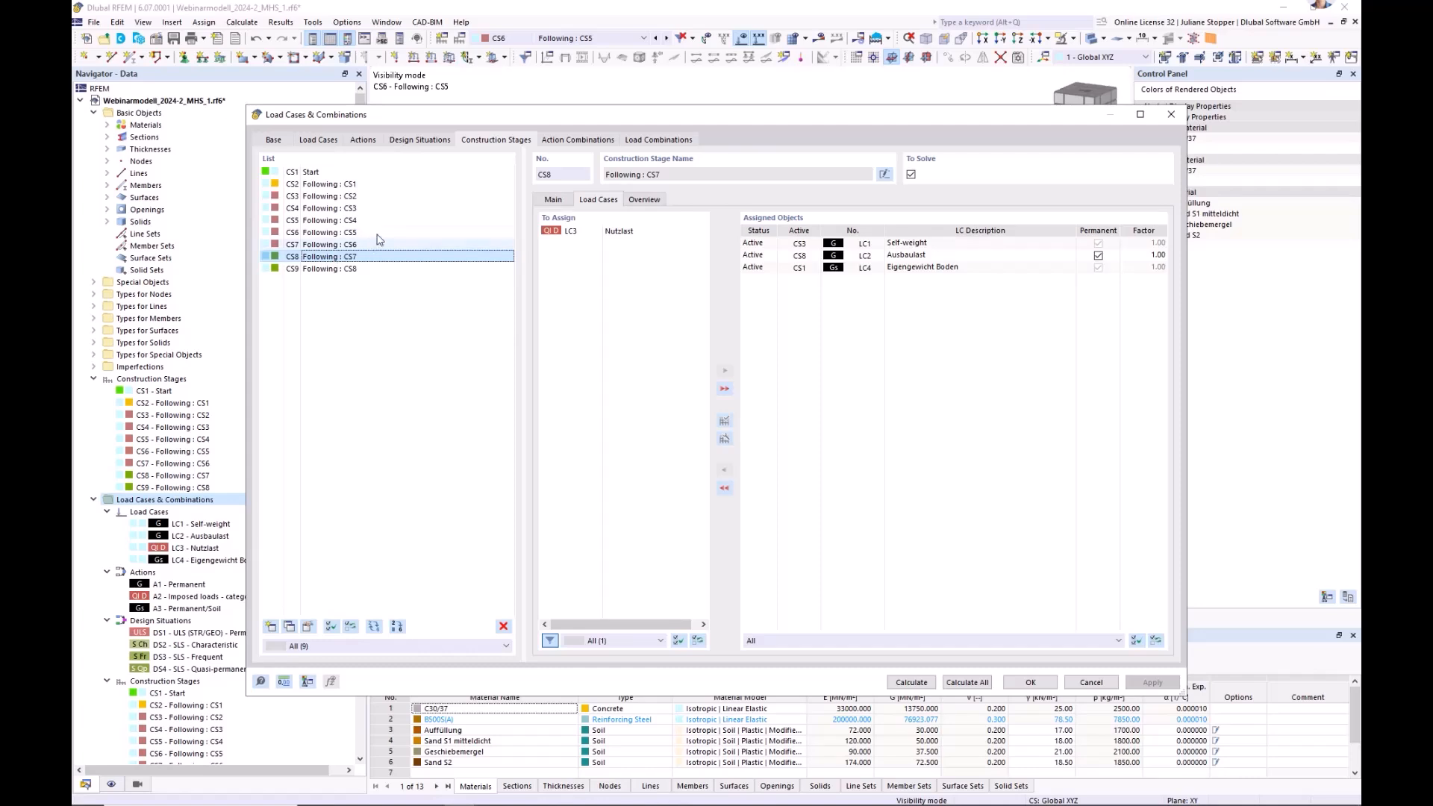
- Assign static analysis settings SA1 to the combination wizard of design situation DS4 SLS - Quasi-permanent
click(413, 141)
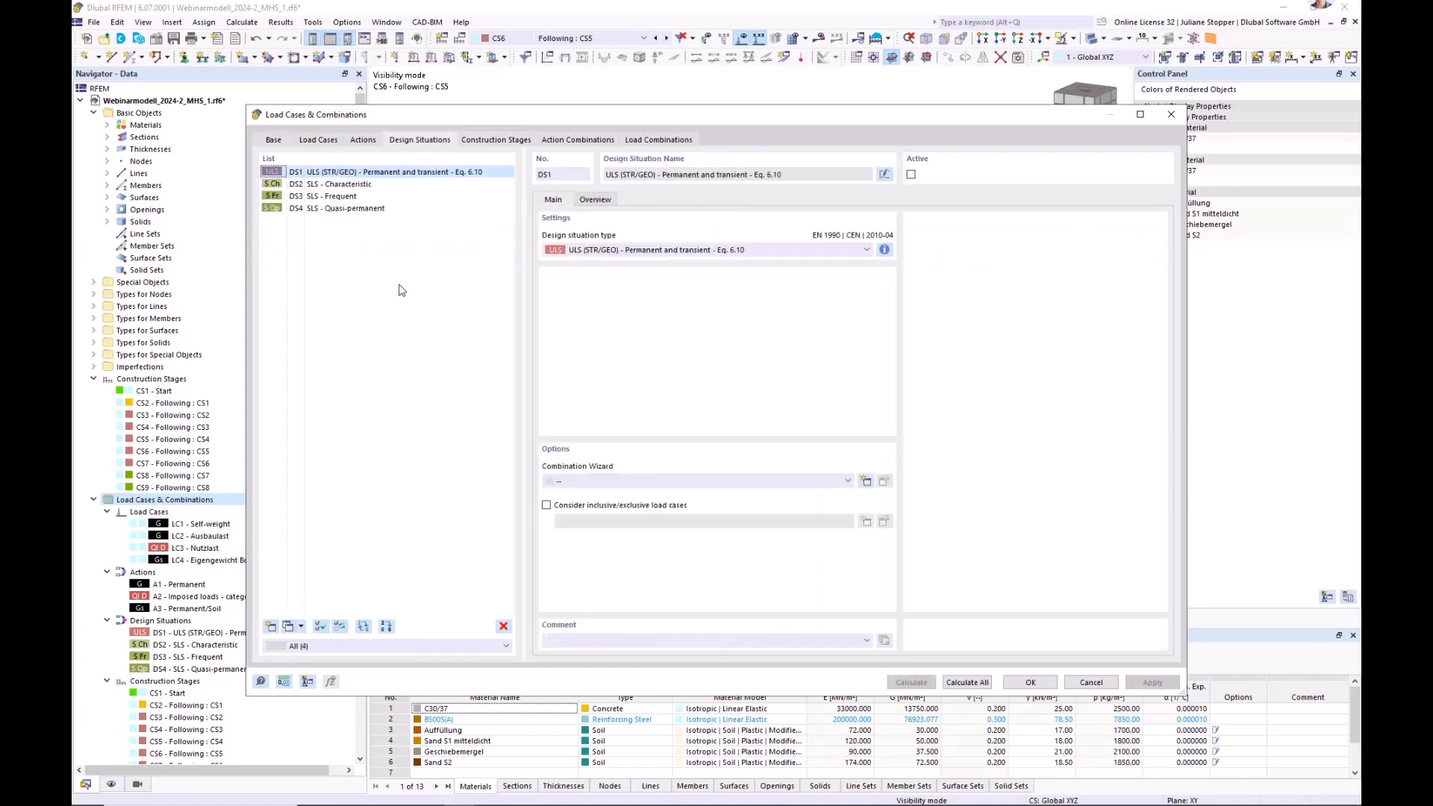
click(353, 209)
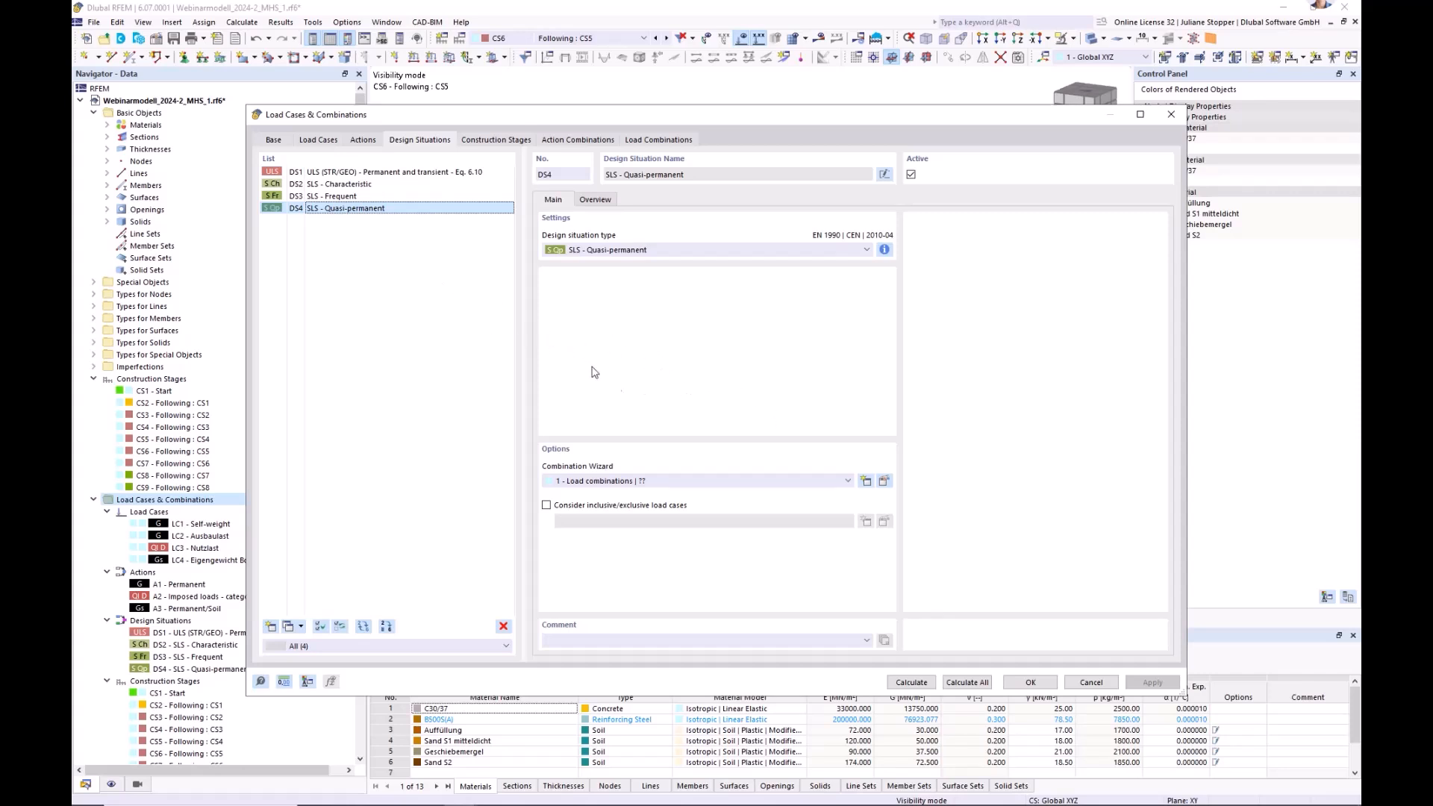
click(885, 482)
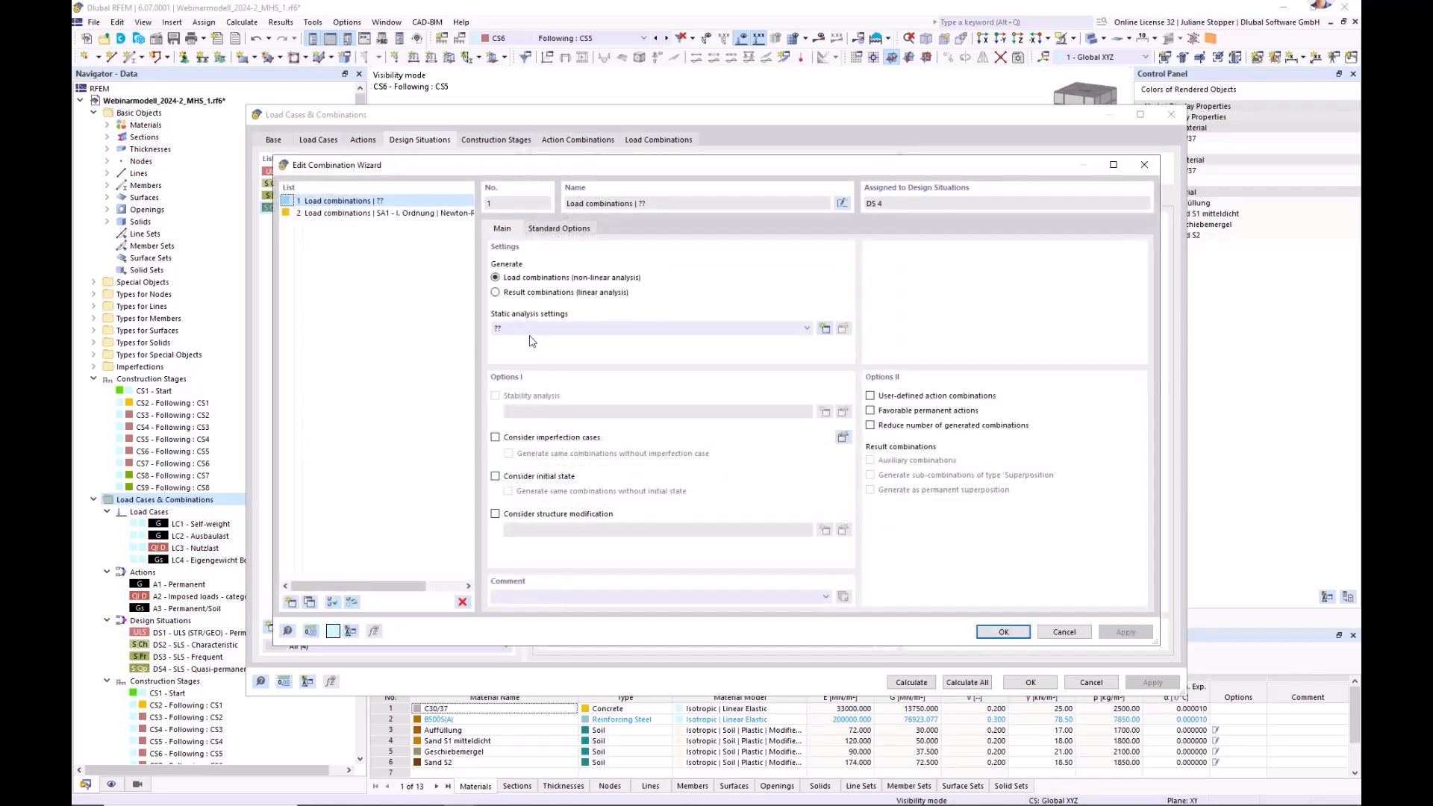
click(534, 330)
click(539, 350)
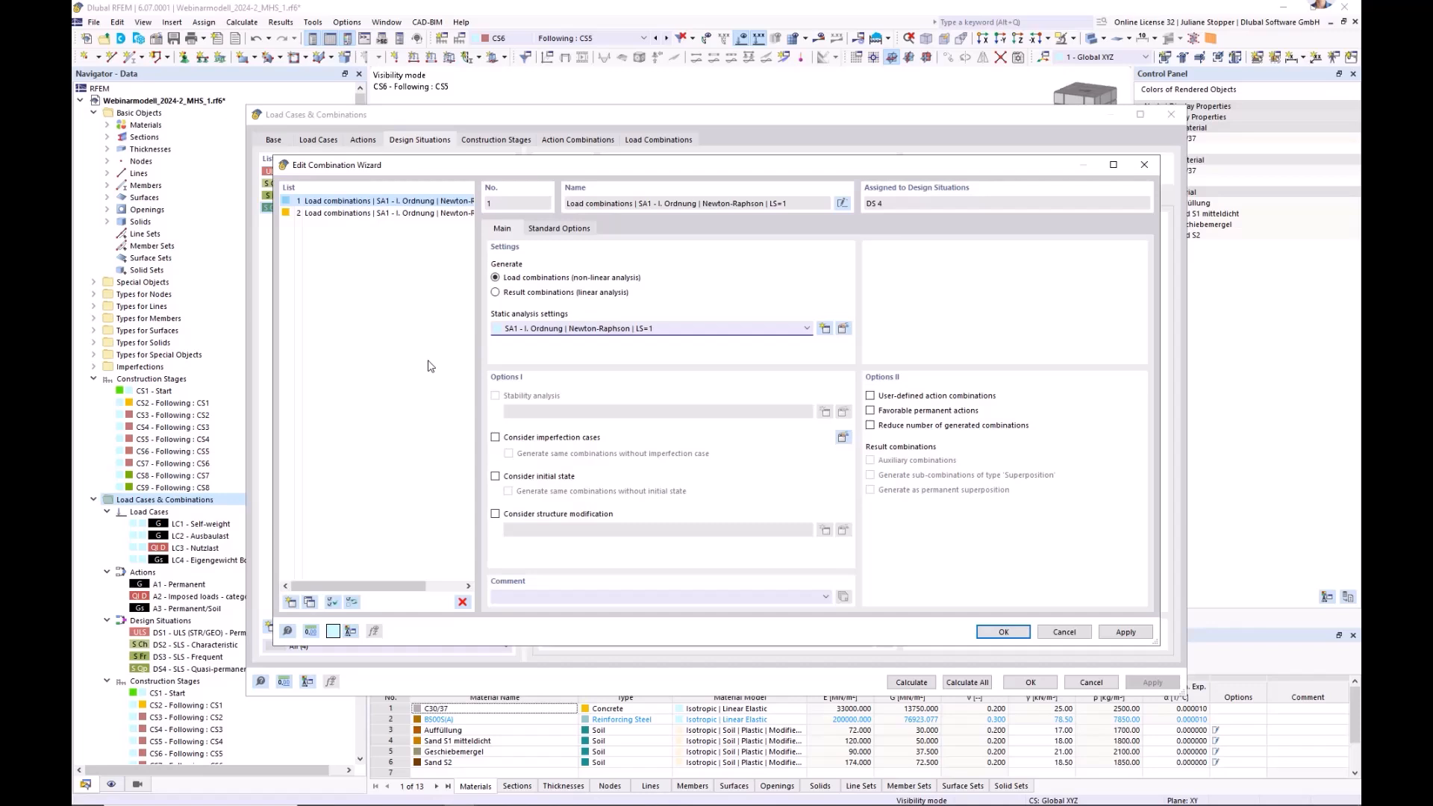
- Enable initial state consideration in combination wizard 1 and assign construction stages CS1 to CS9 as its initial states
click(495, 477)
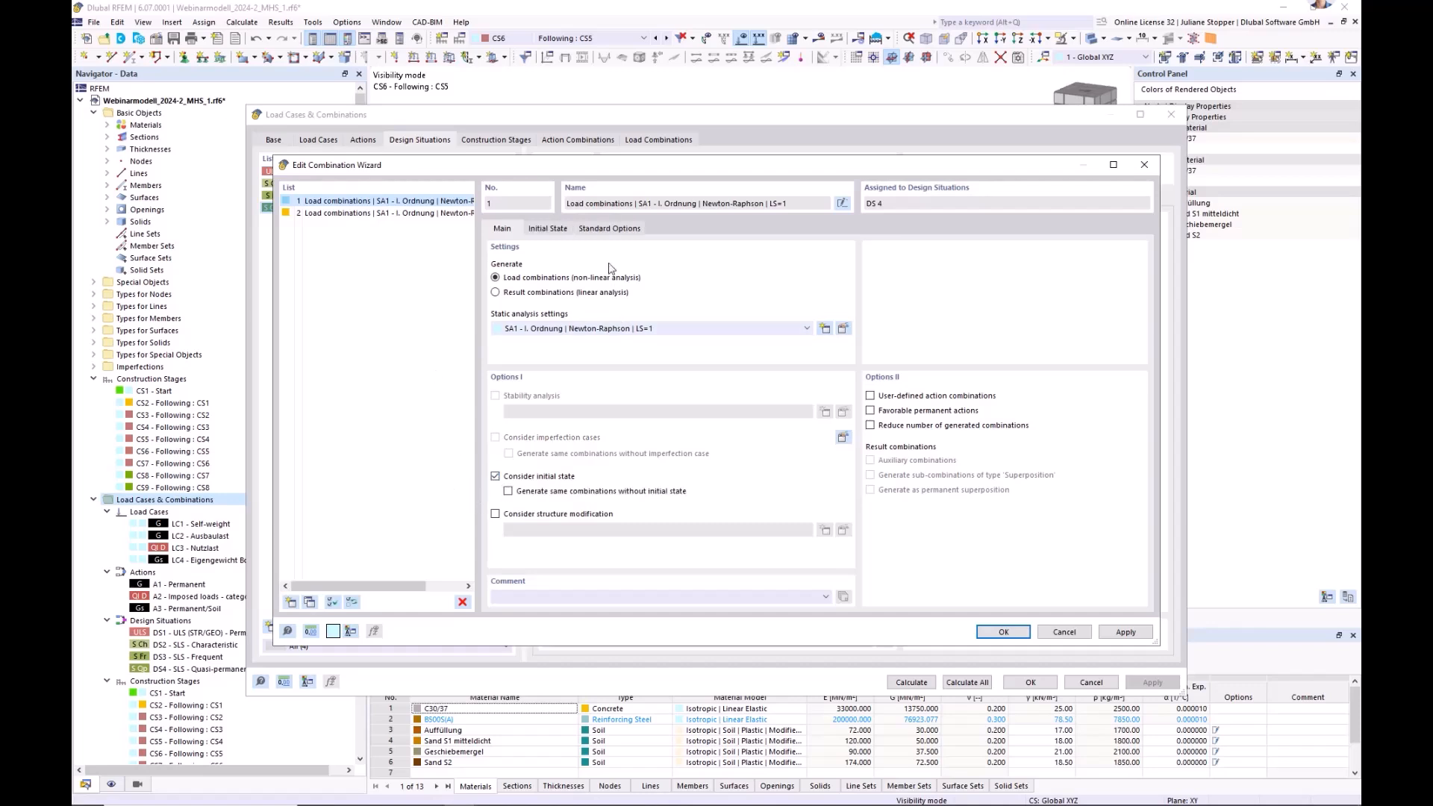
click(606, 229)
click(560, 230)
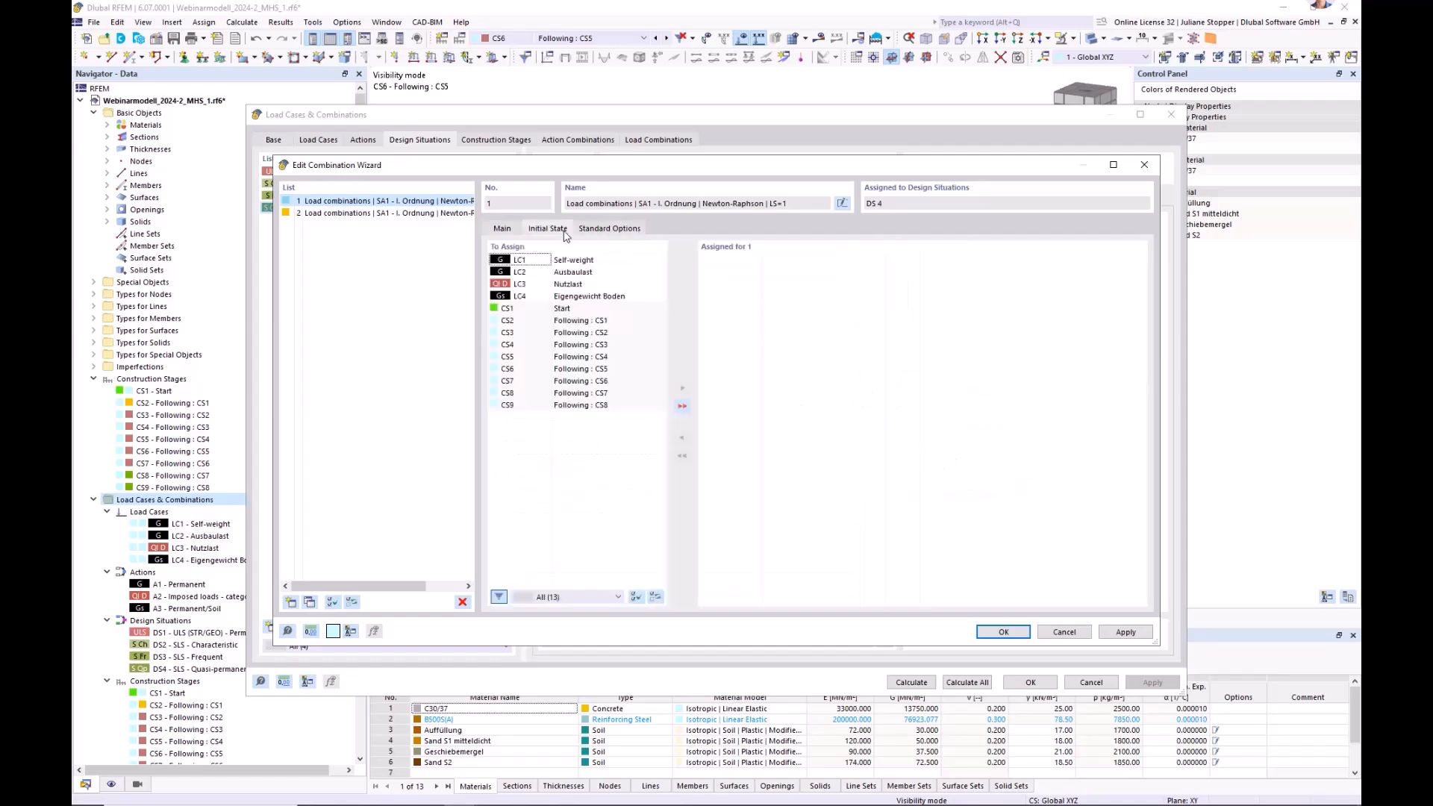
click(571, 308)
shift+click(582, 405)
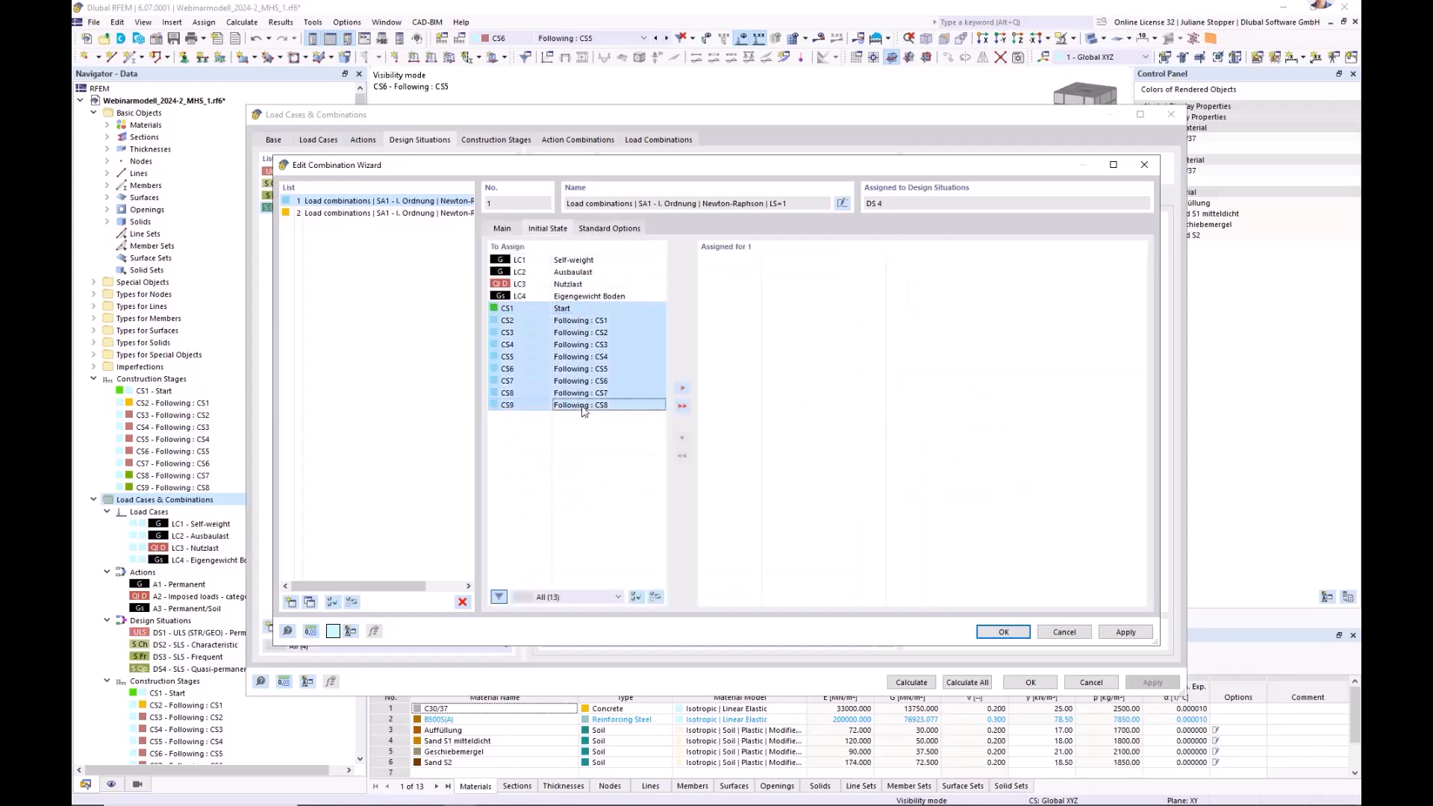
click(681, 391)
click(502, 229)
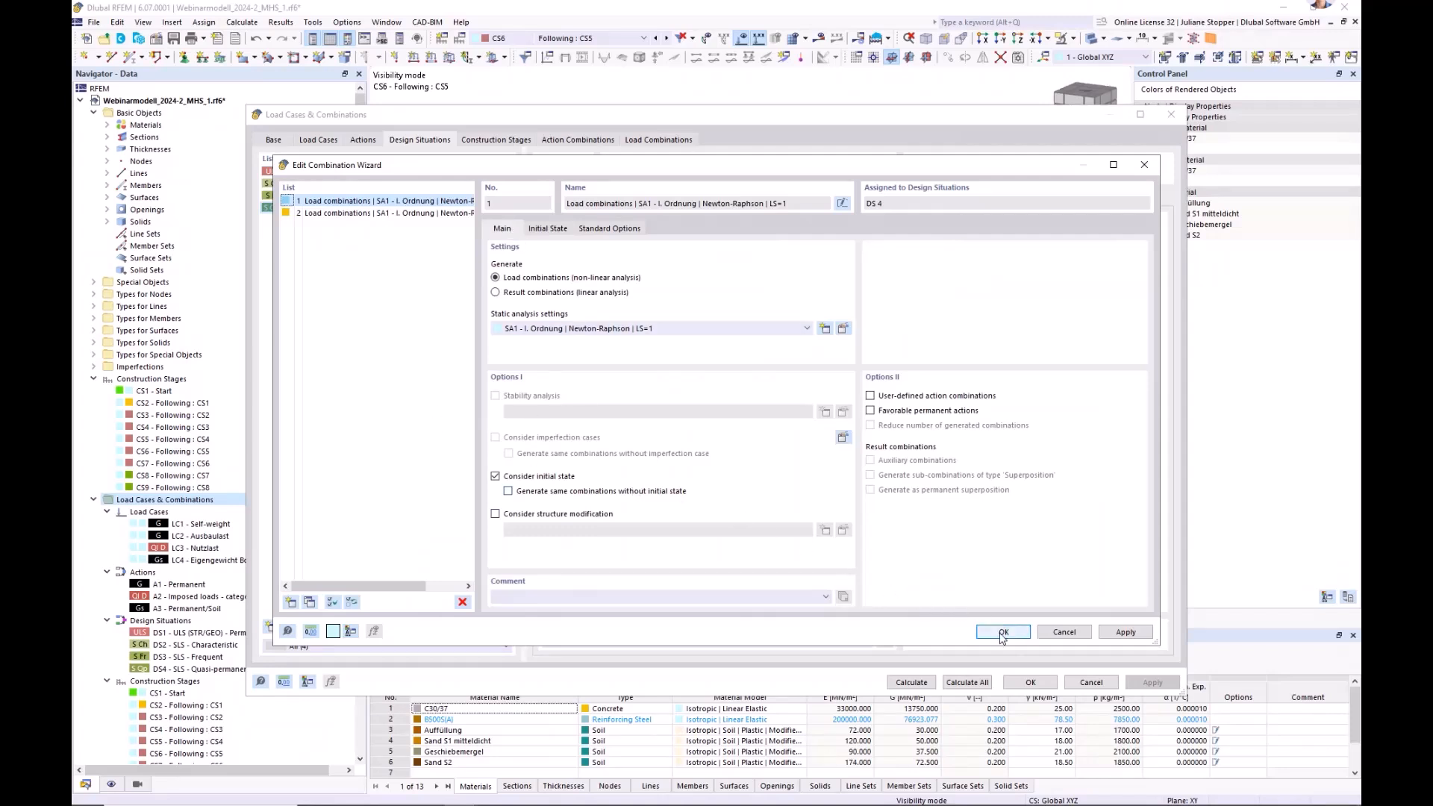
click(1003, 632)
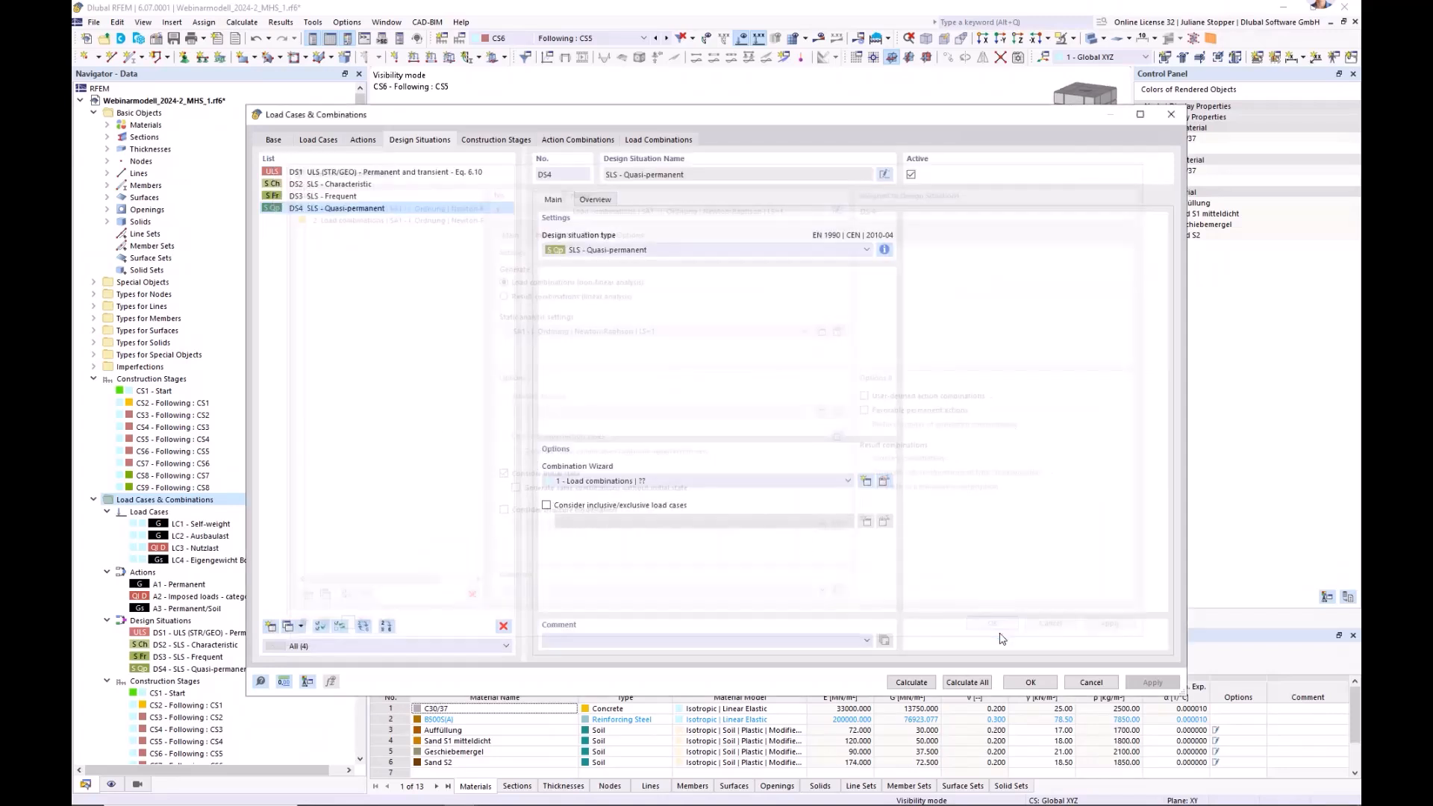
- Review the generated load combinations, construction stages and action combinations, and accept the load cases and combinations settings
click(656, 141)
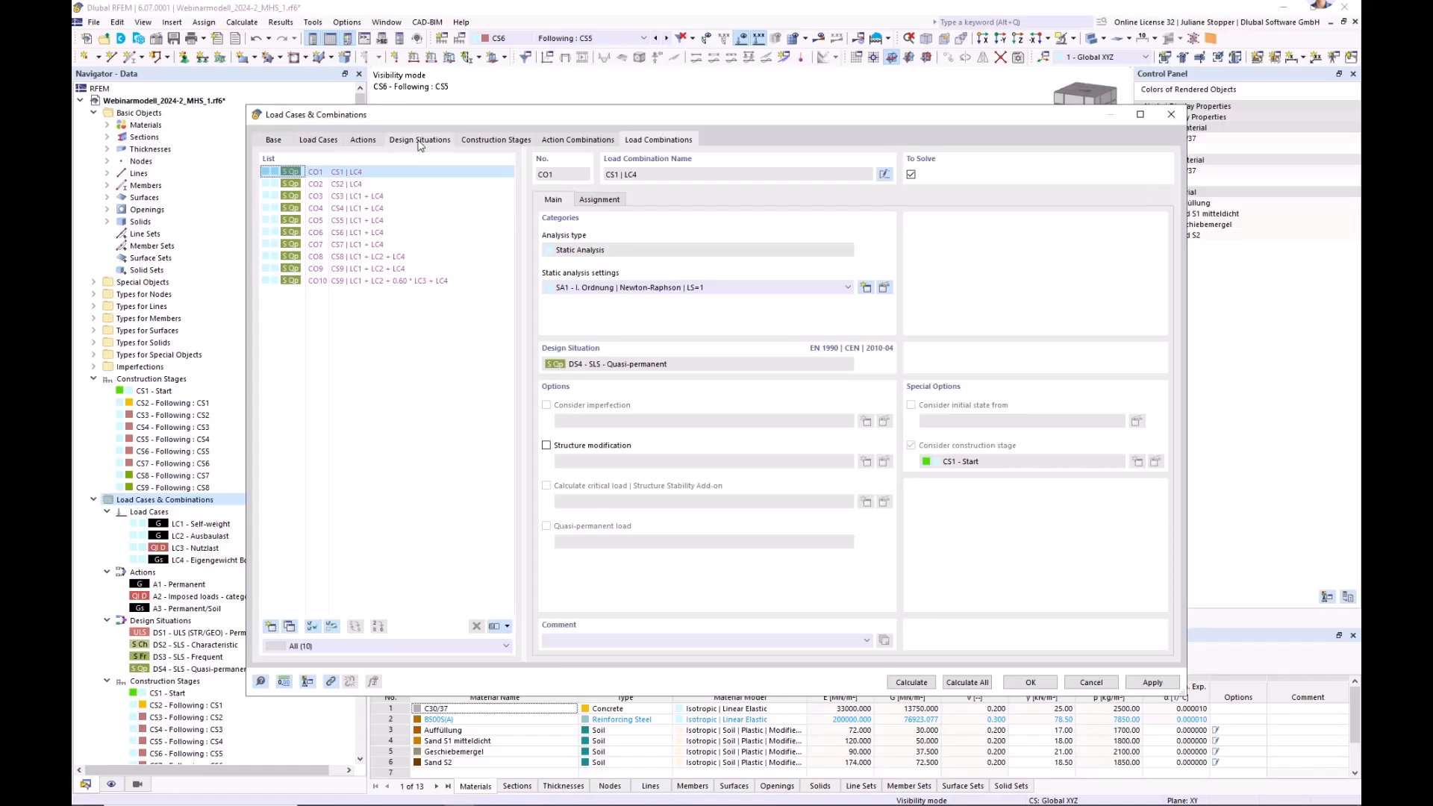
click(468, 142)
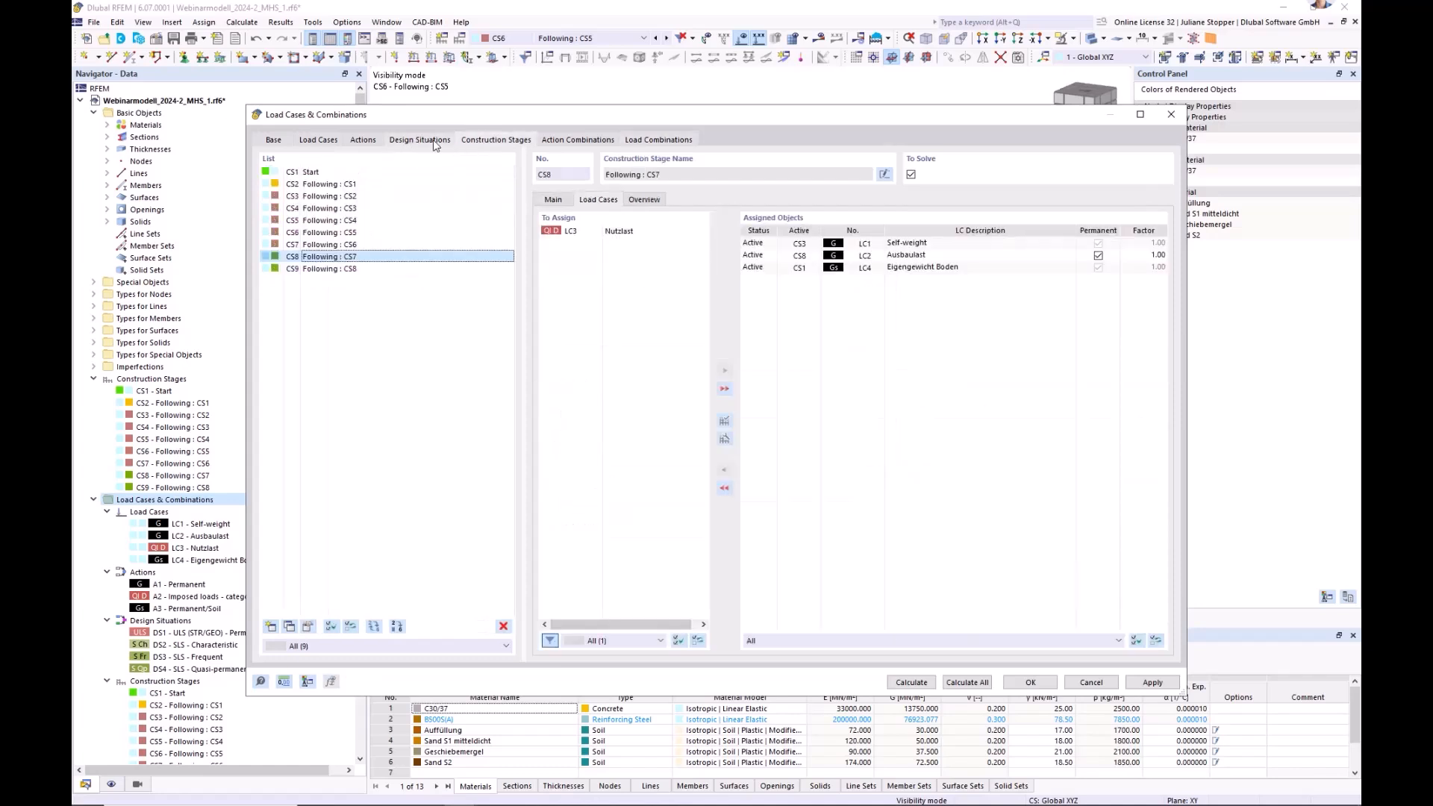
click(569, 142)
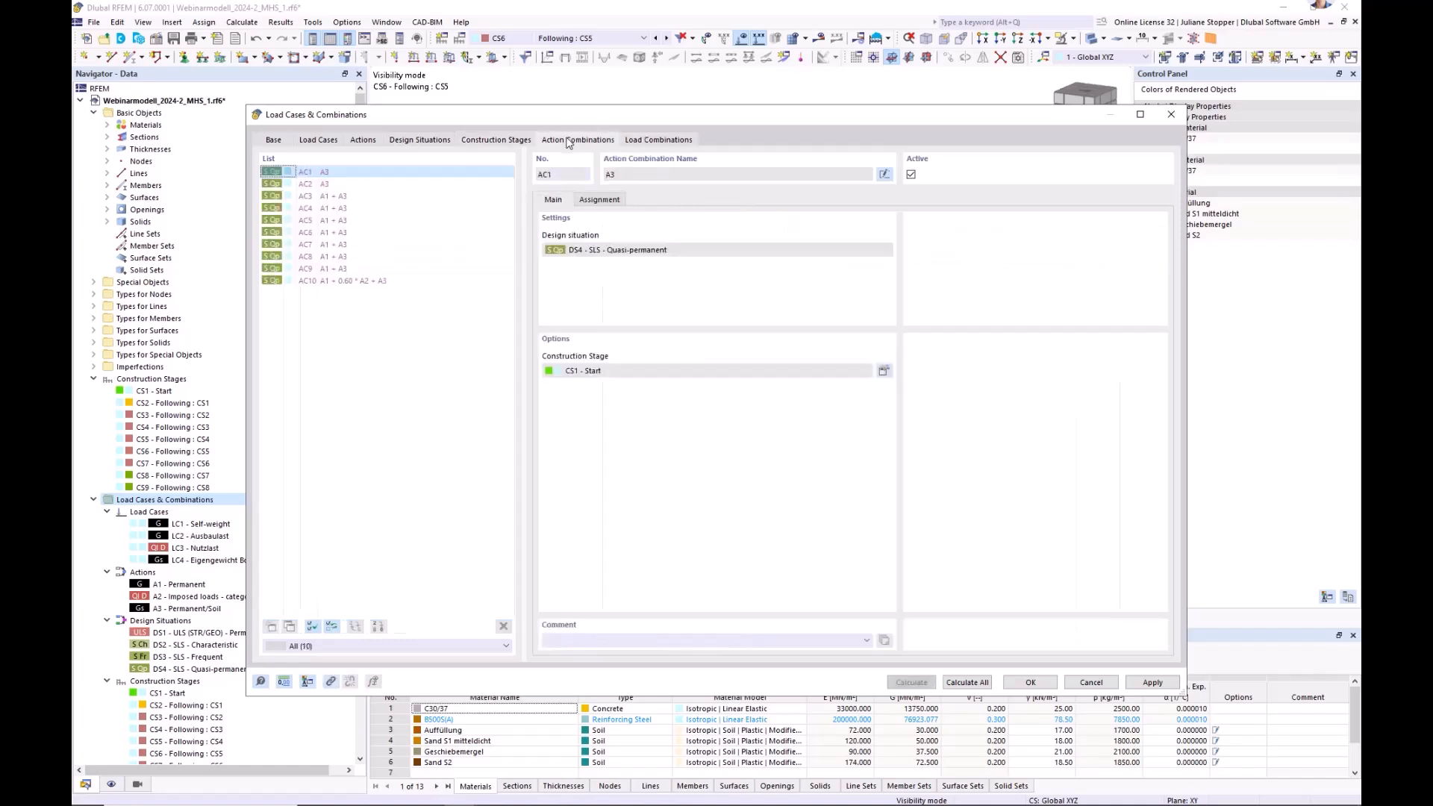
click(514, 141)
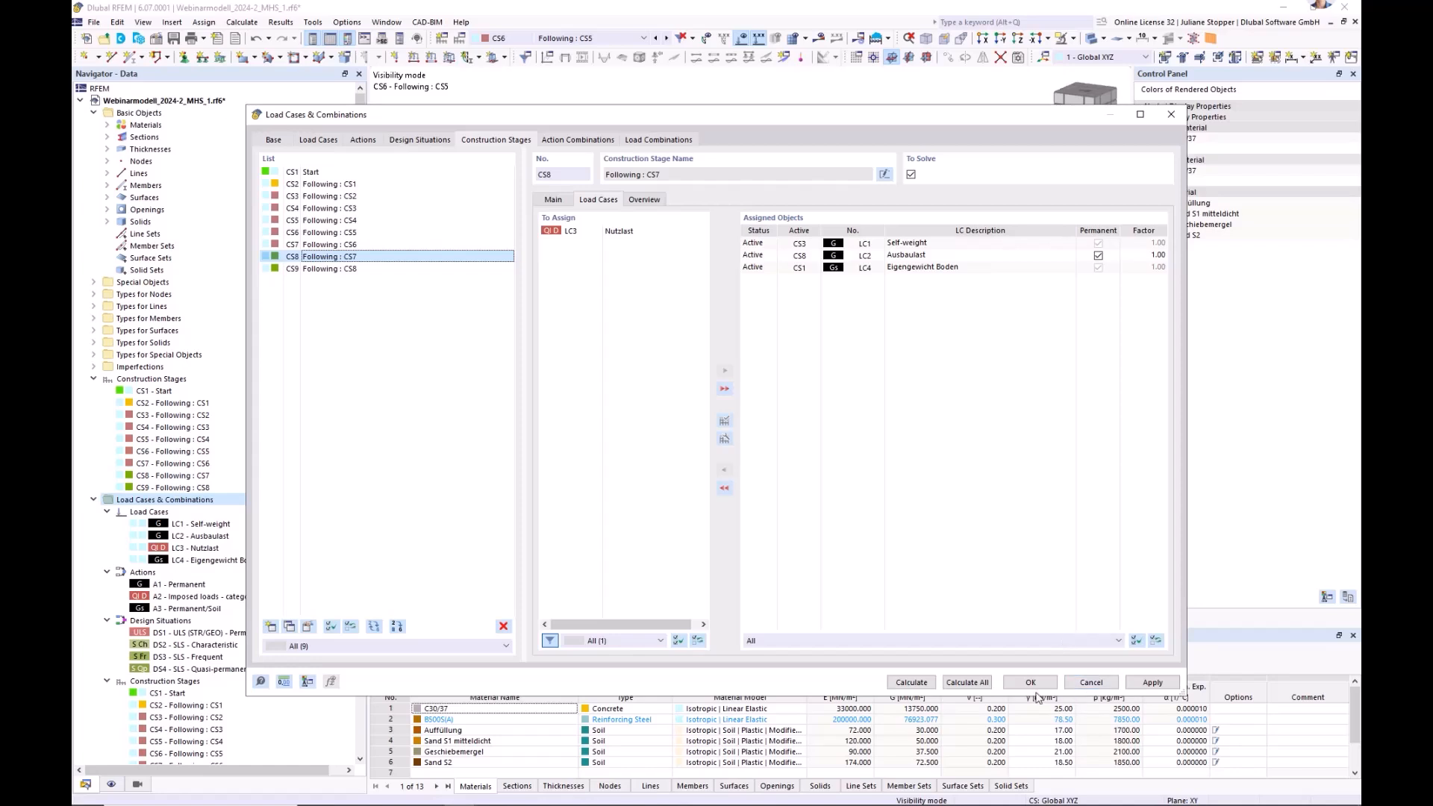
click(674, 140)
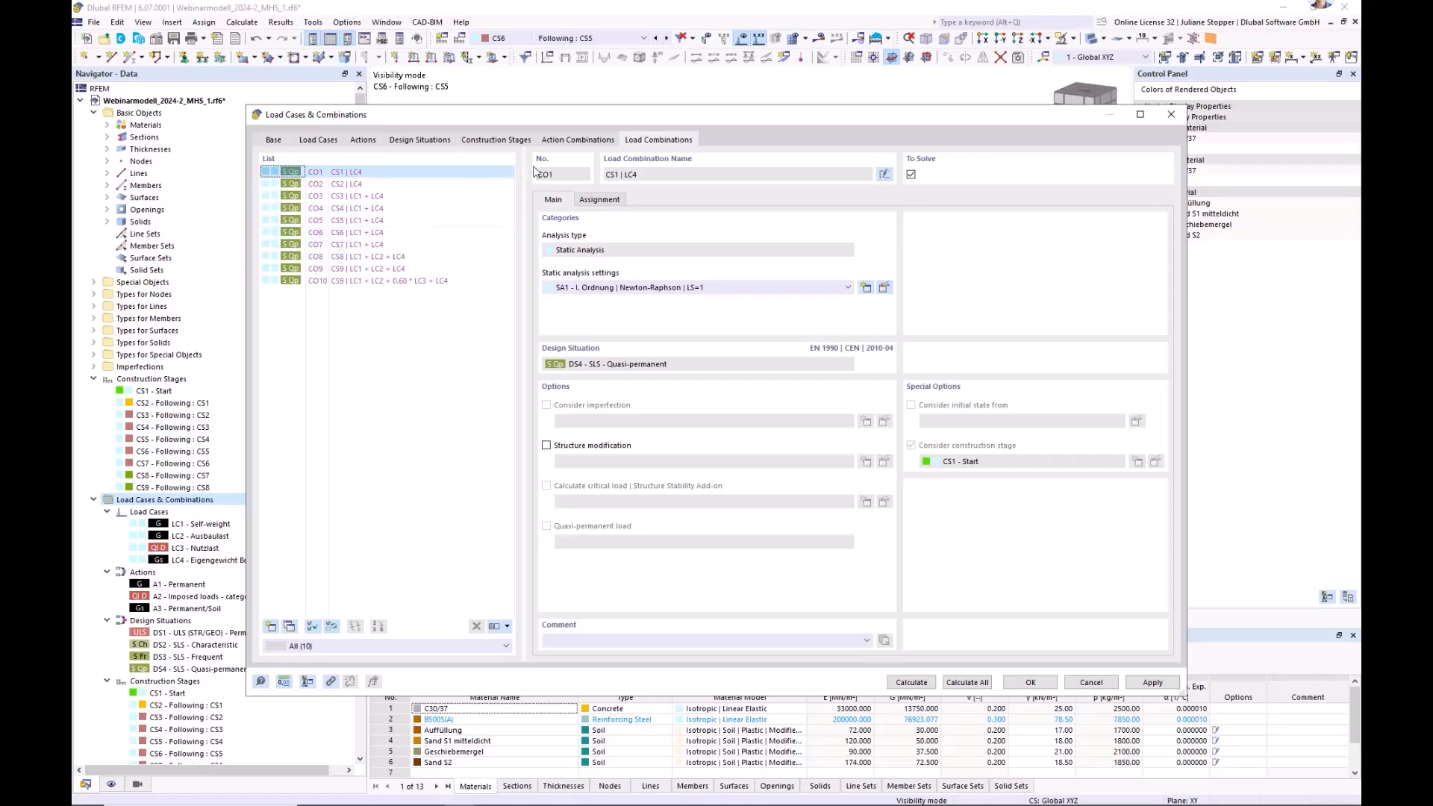
click(578, 141)
click(1030, 682)
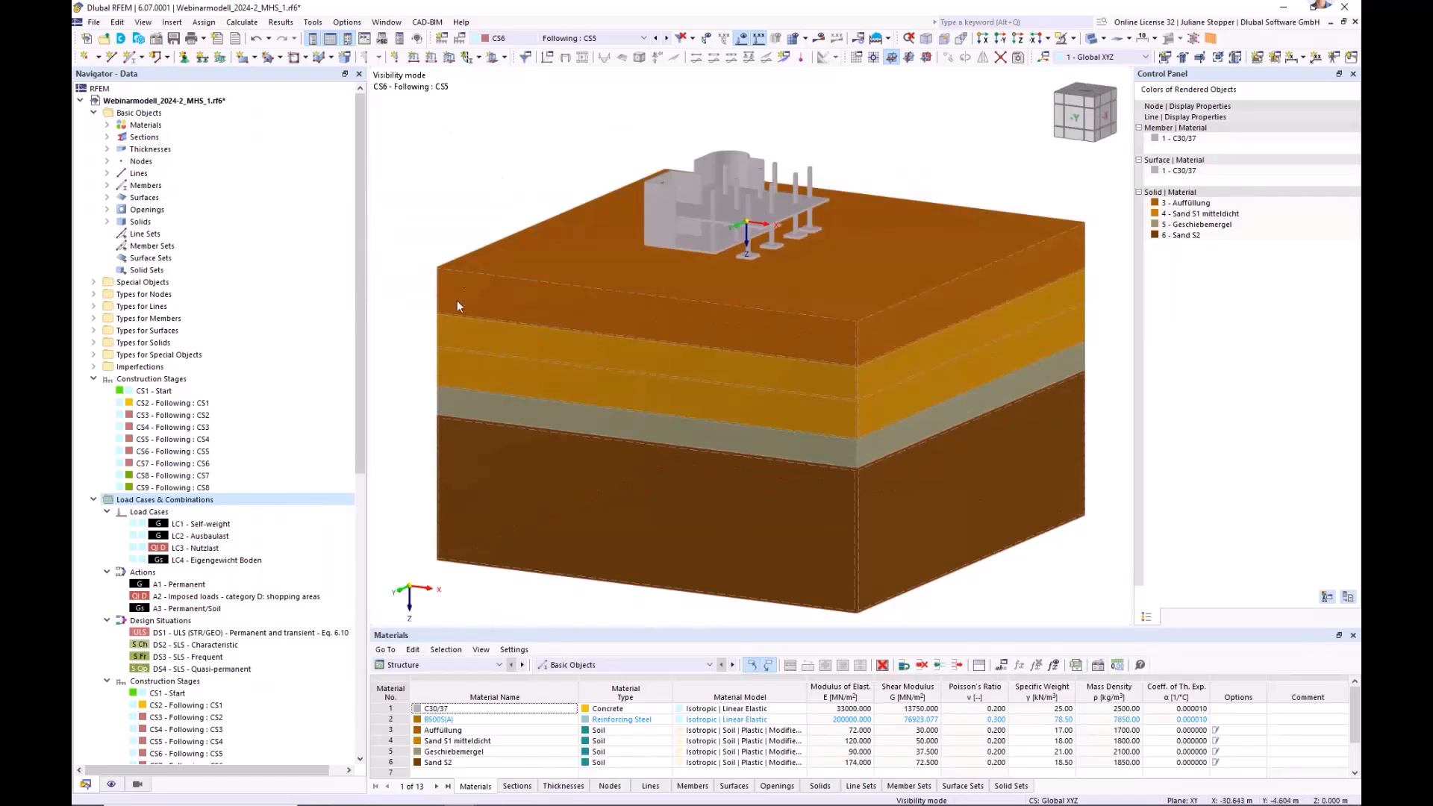
- Collapse the Construction Stages, Load Cases & Combinations and Guide Objects groups in the model tree
click(93, 380)
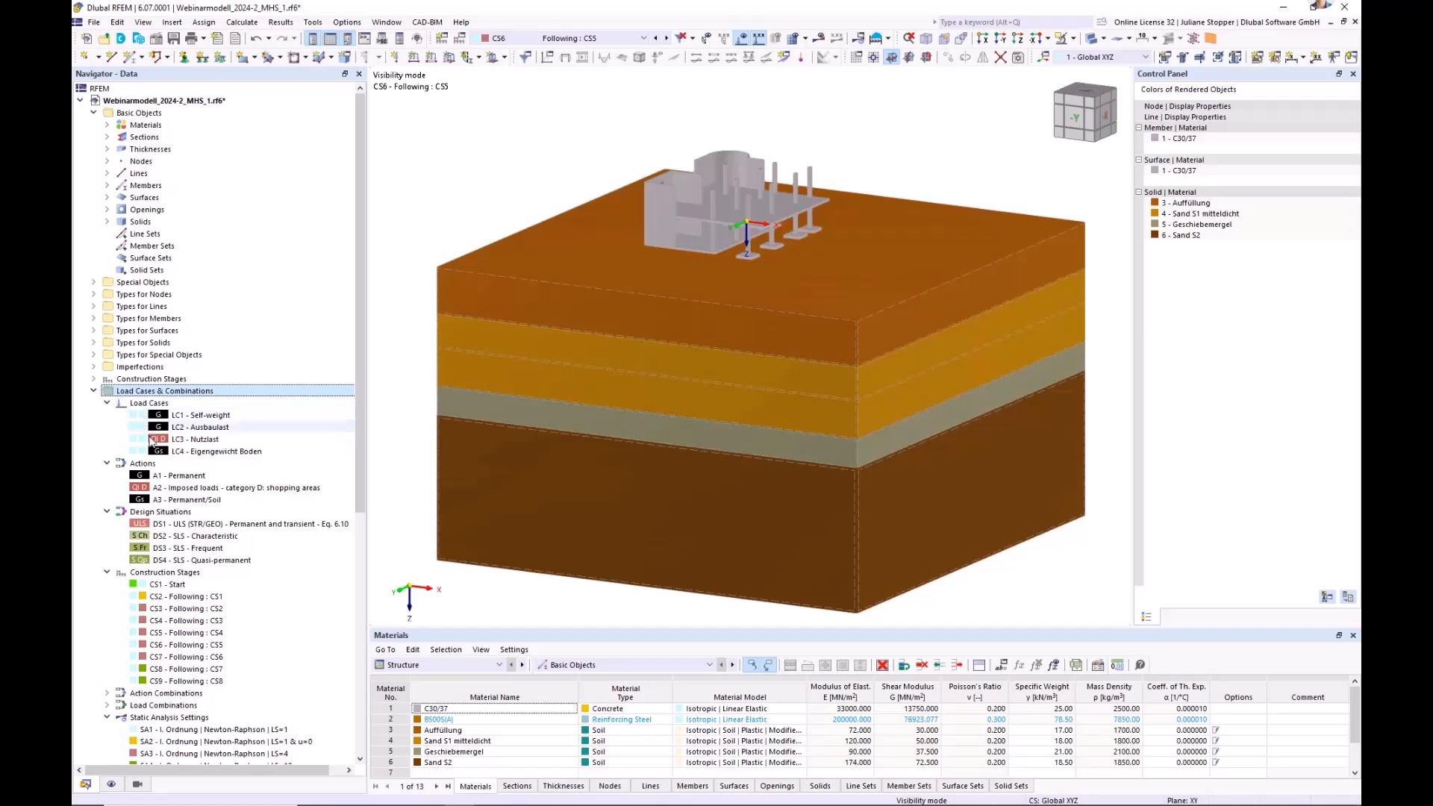
click(93, 391)
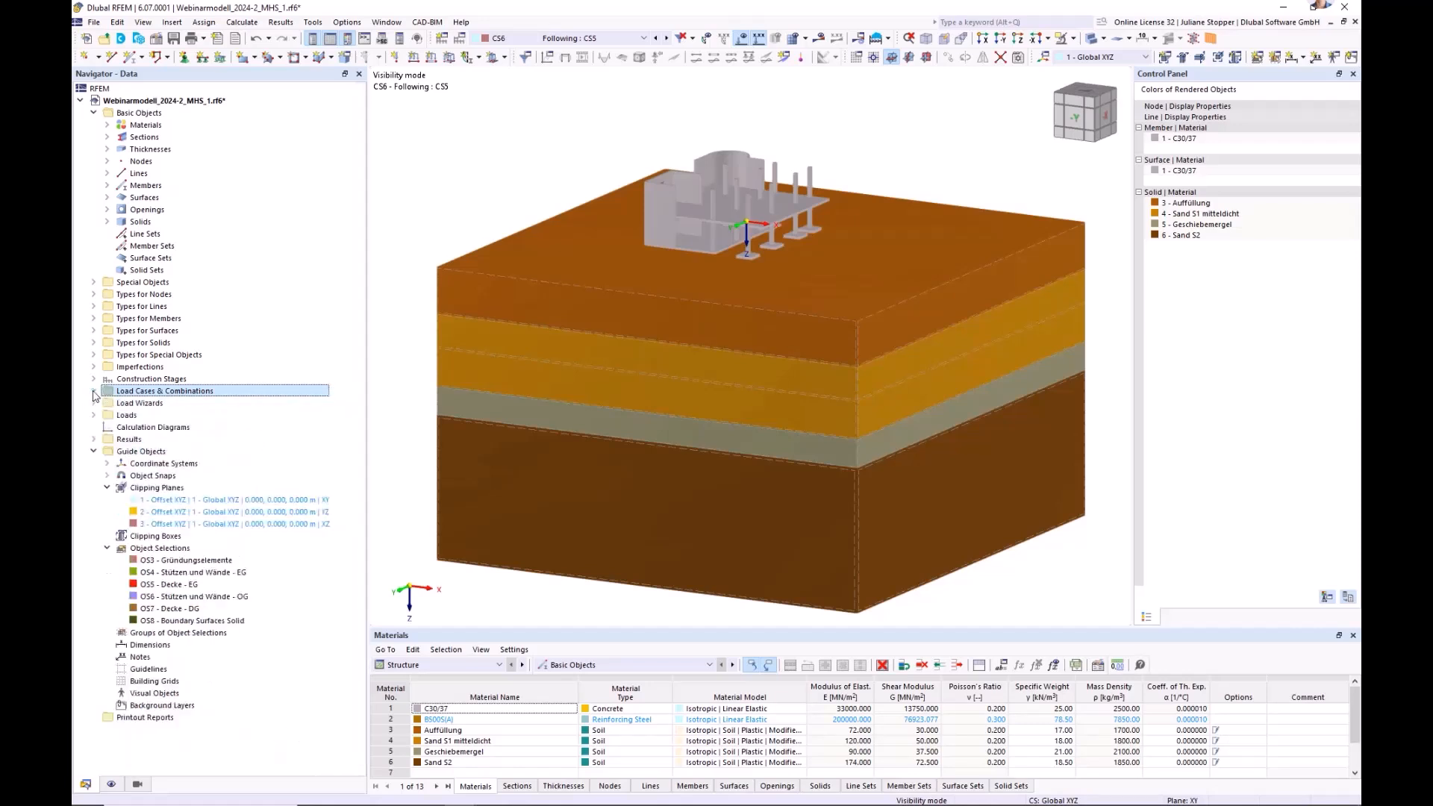
click(93, 451)
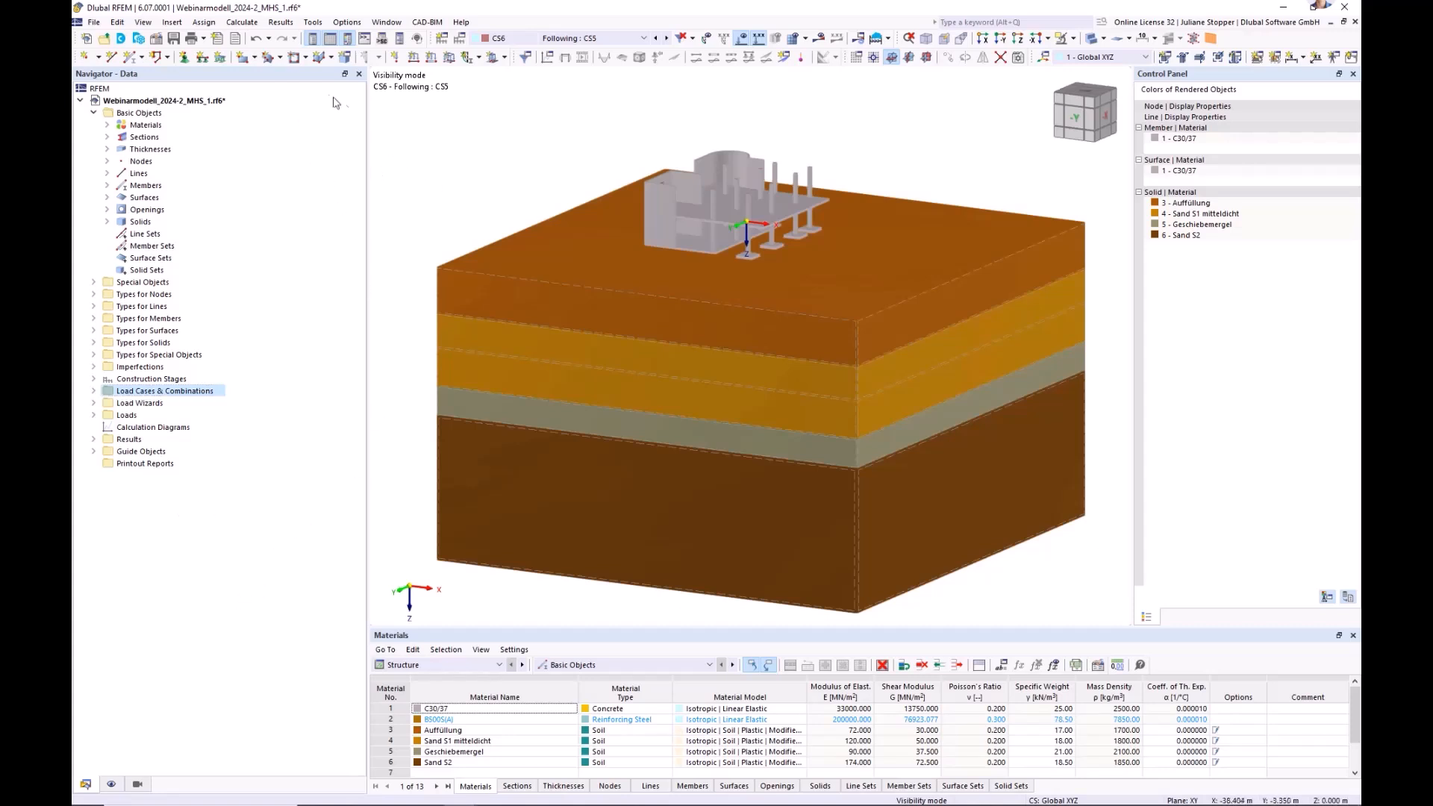
- Examine the list of load cases, design situations, combinations and construction stages available for calculation, and leave without calculating
click(241, 23)
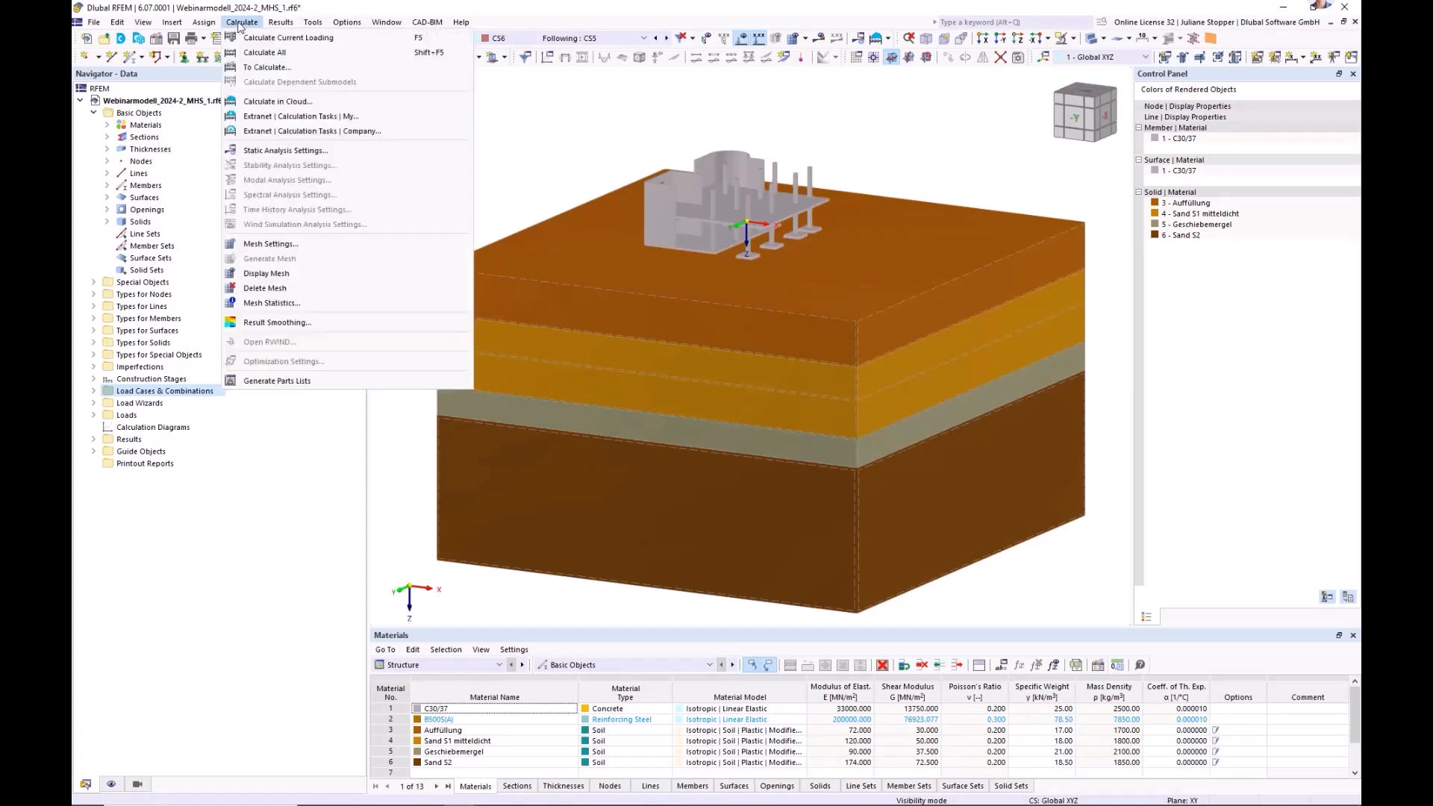
click(261, 68)
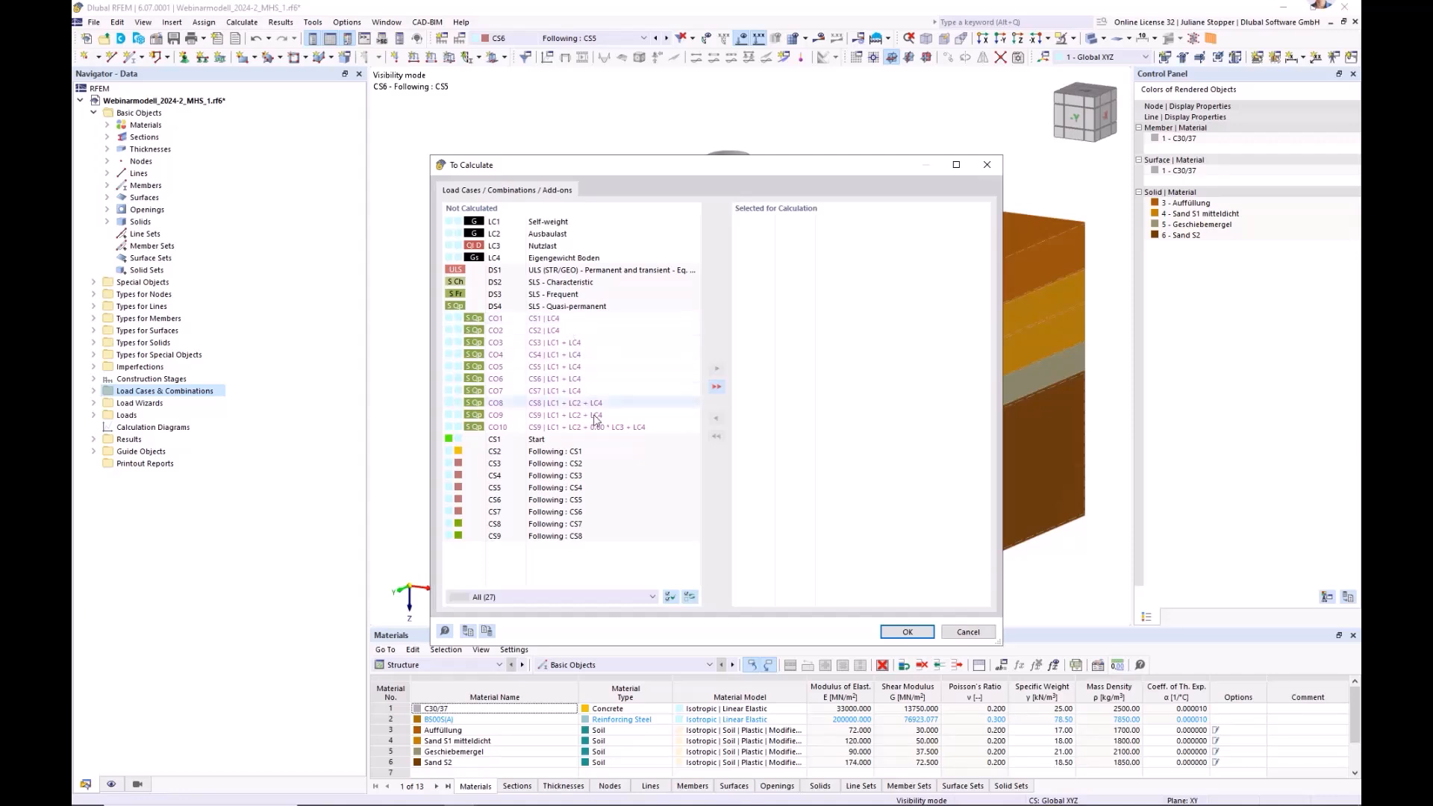
click(965, 633)
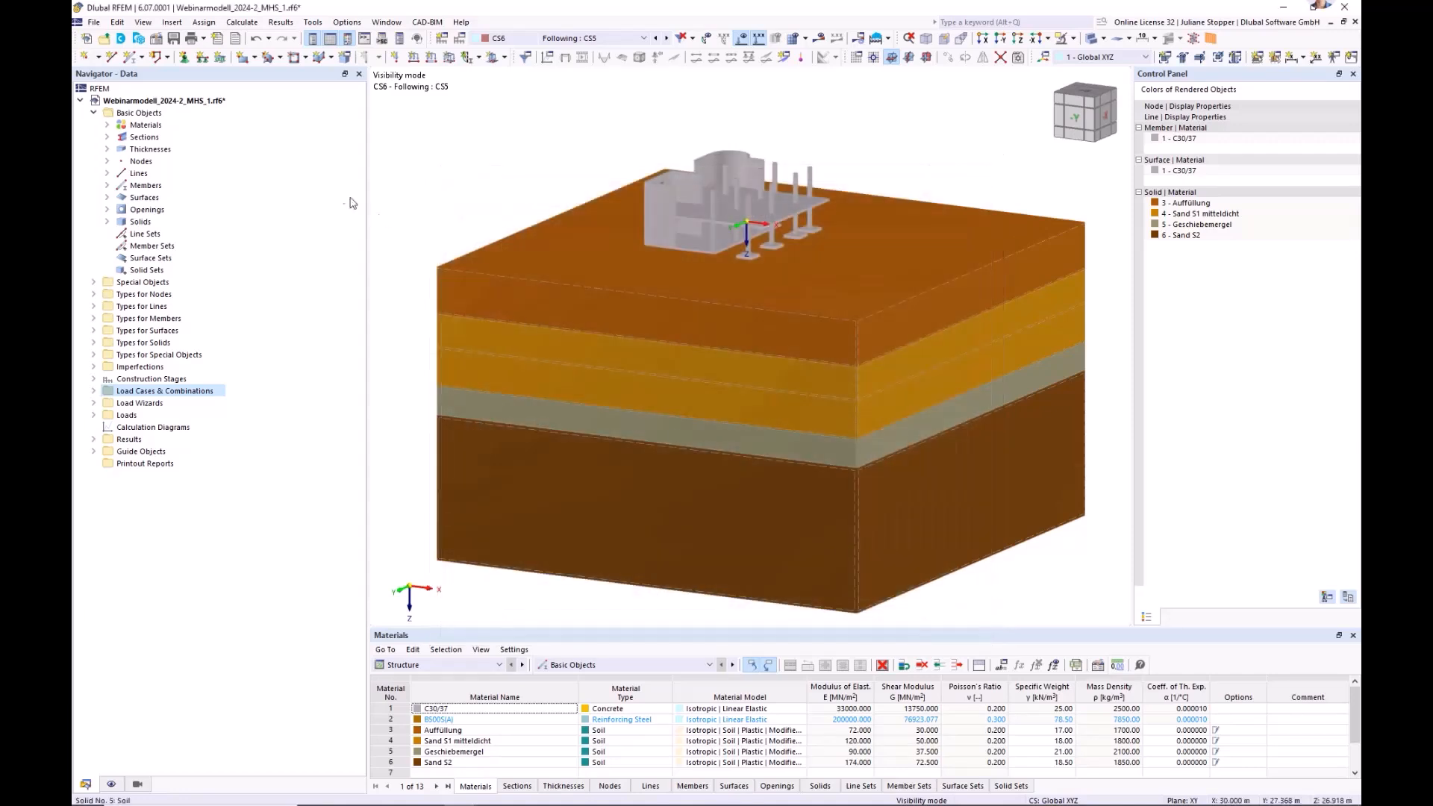
- Examine the virtual machine and notification options for calculating the model in the cloud, and leave without submitting it
click(242, 22)
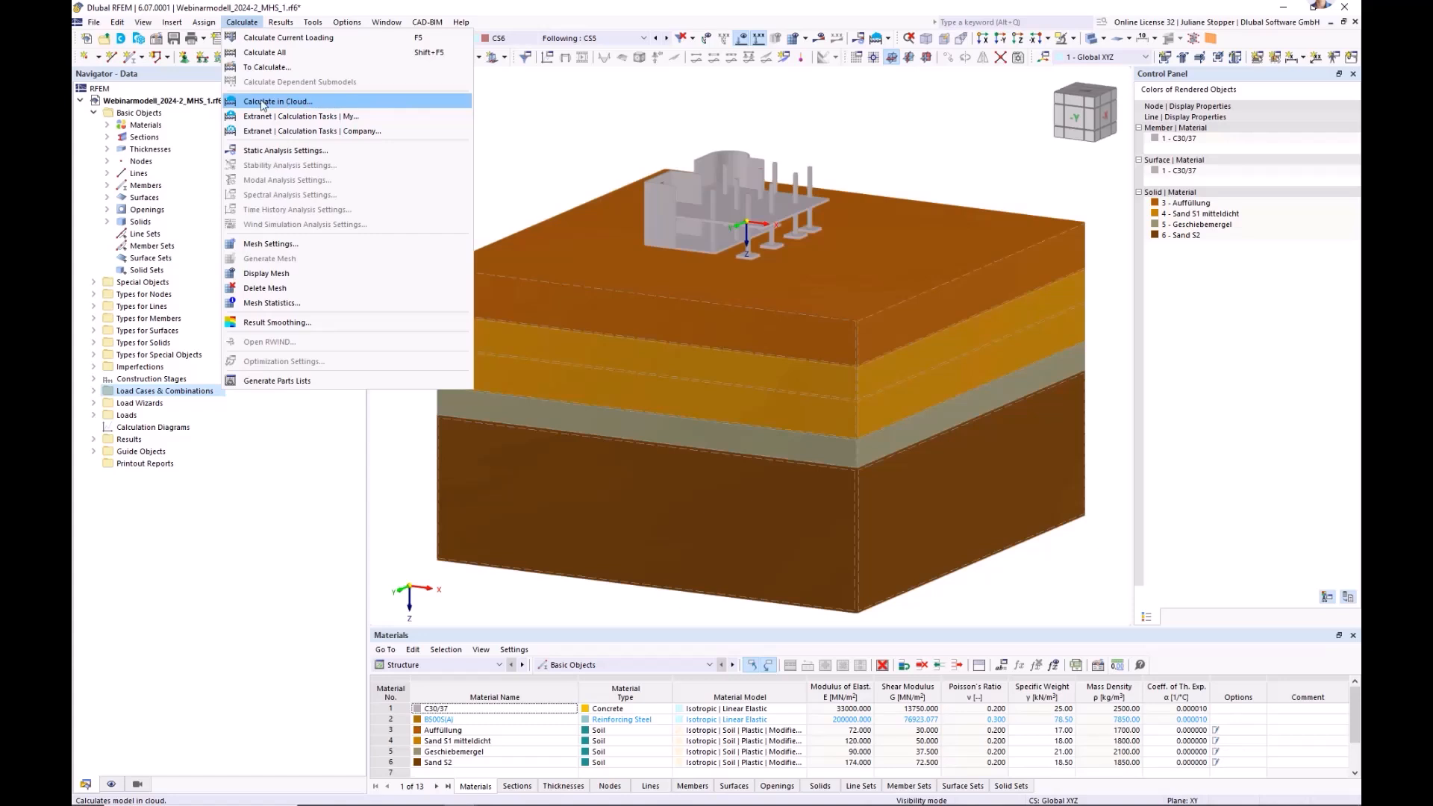
click(284, 105)
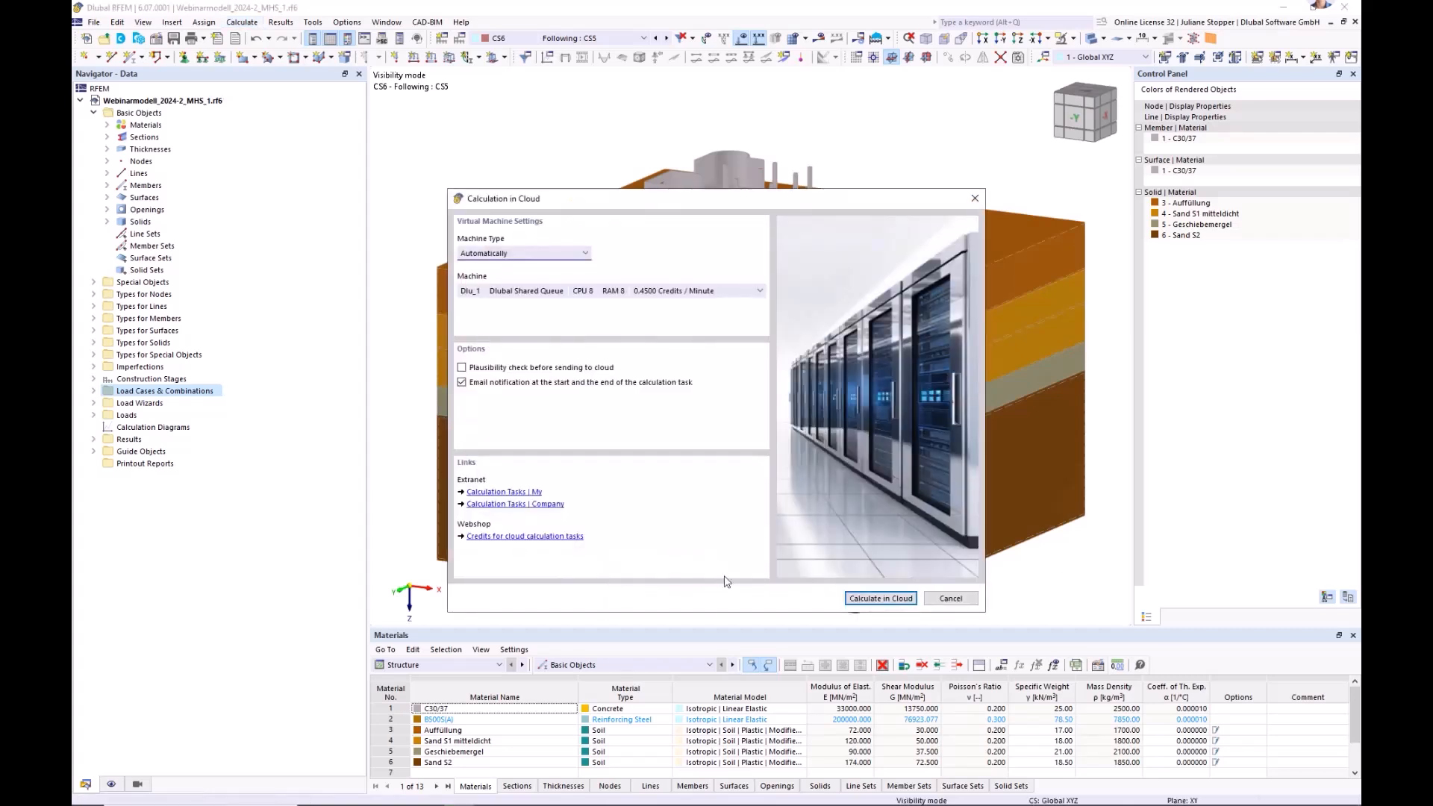
click(942, 604)
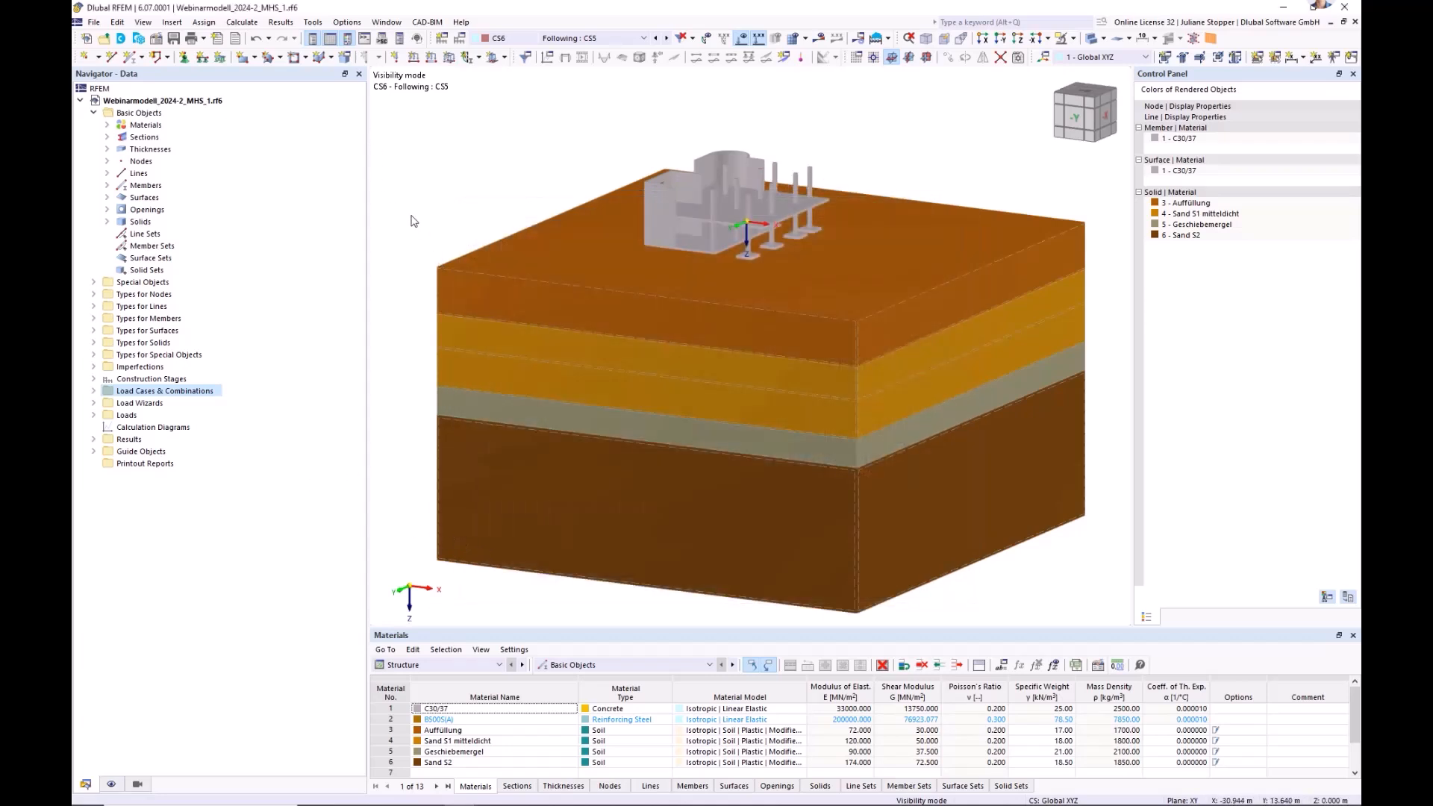
click(249, 23)
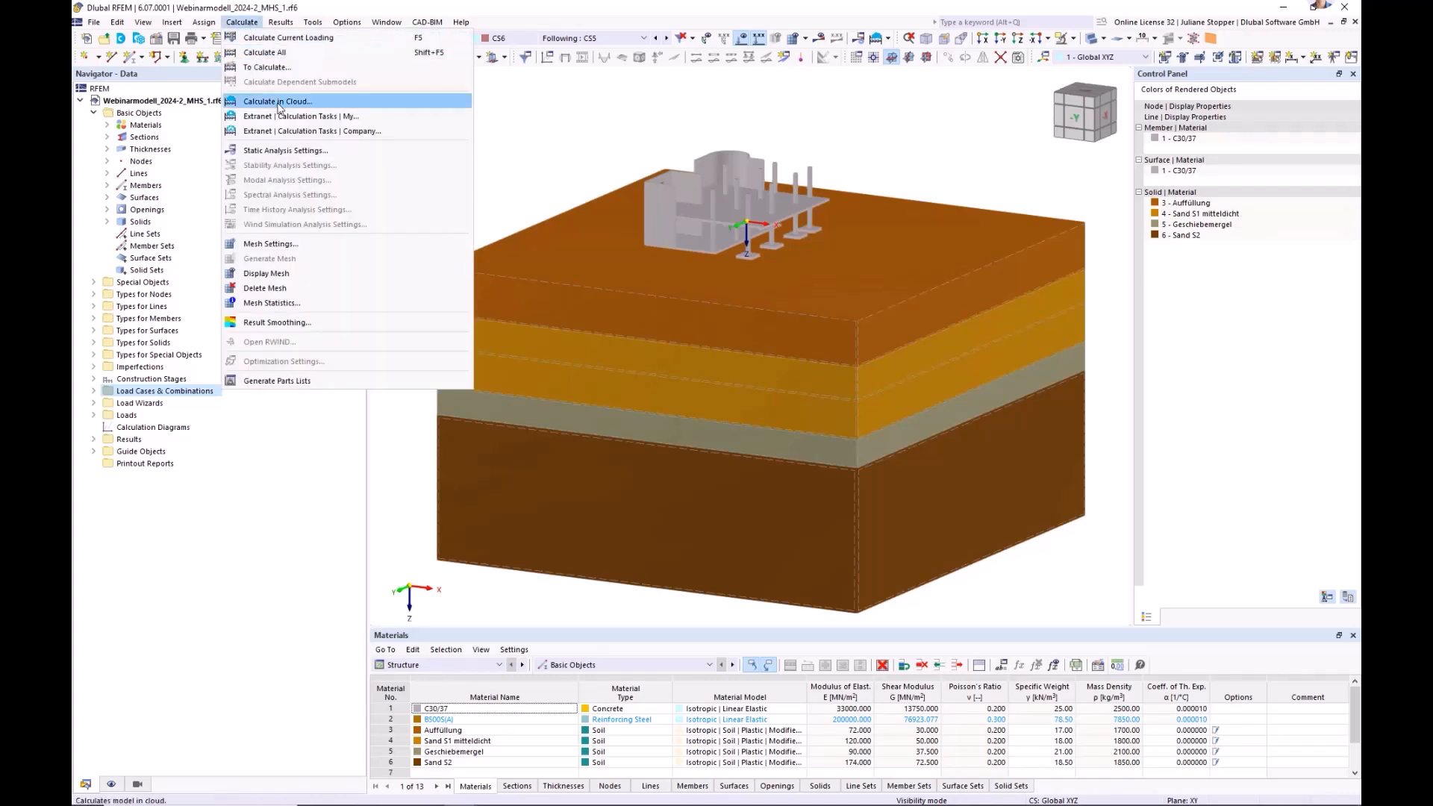
click(520, 153)
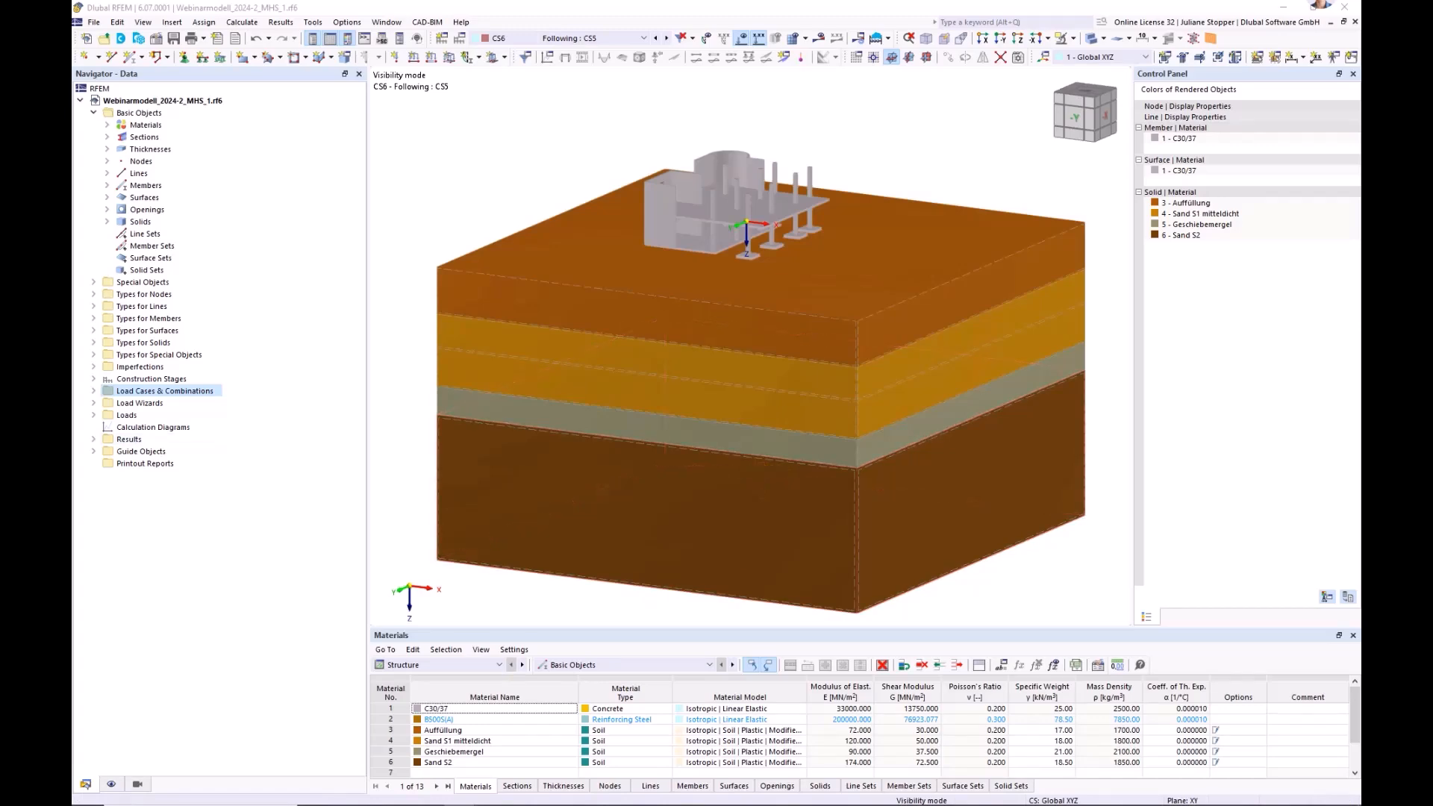
- Switch to the finished model Webinarmodell_2024-2_MHS_Fertig.rf6 with its deformation results
drag(73, 217, 397, 219)
drag(671, 185, 635, 2)
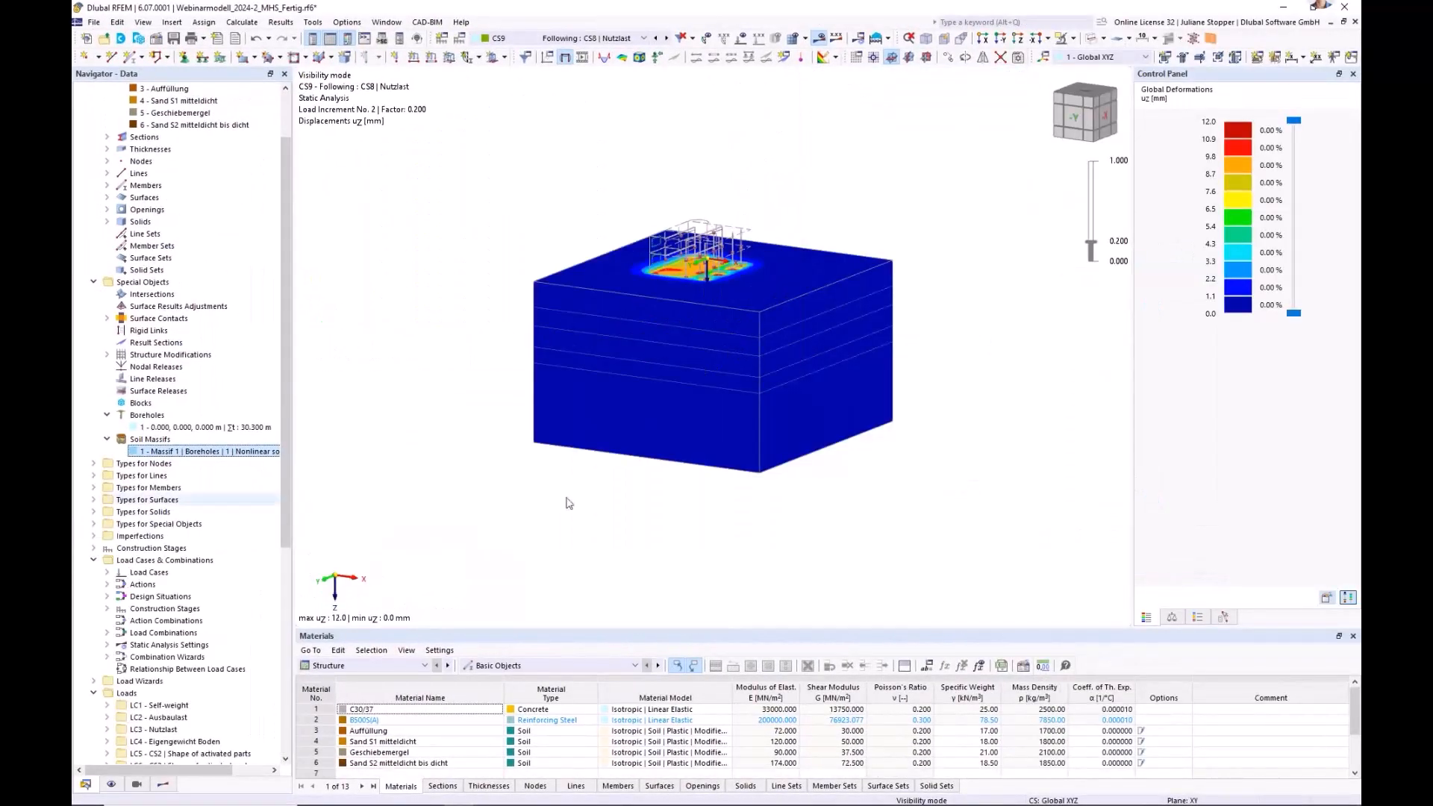
click(890, 58)
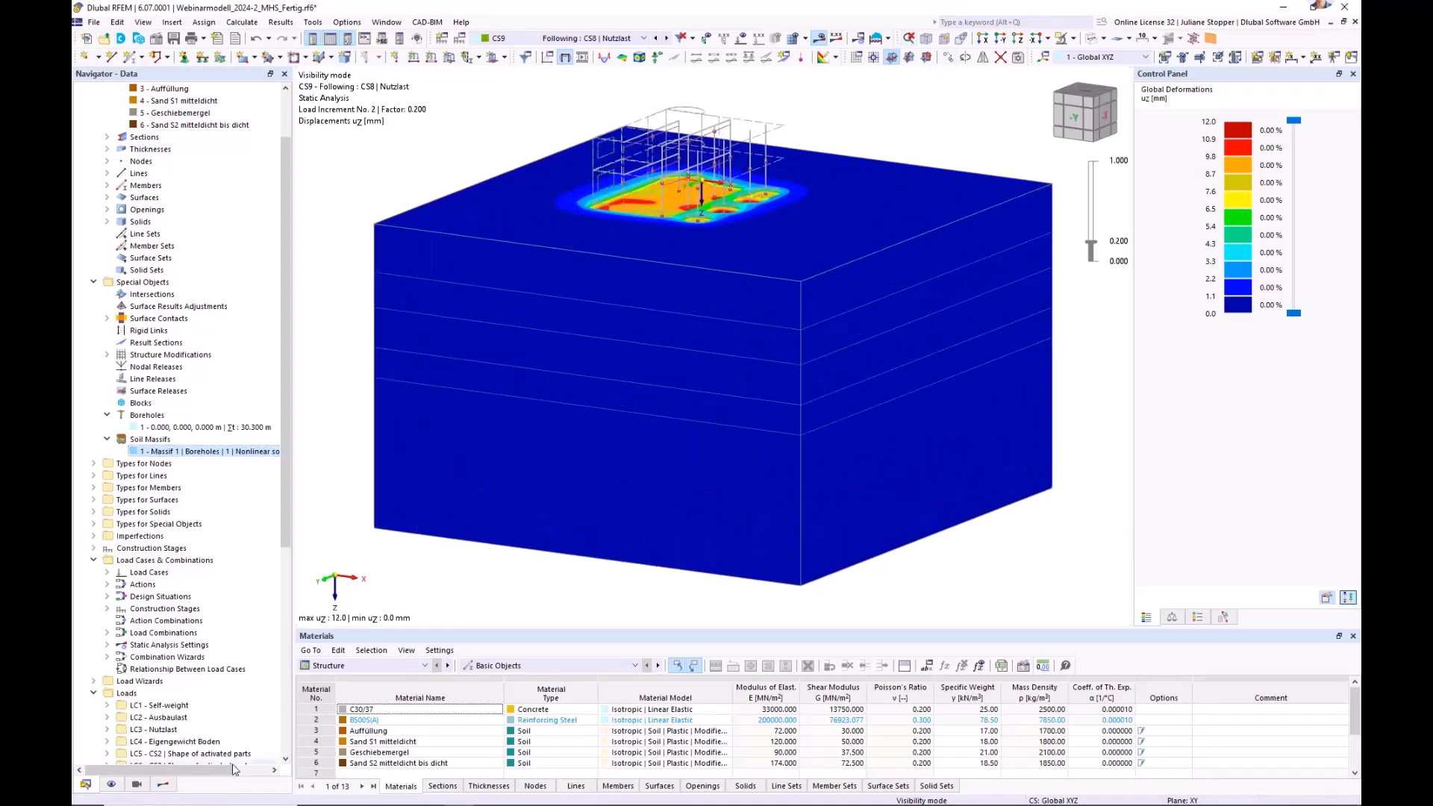
- Collapse the Special Objects group, expand the load combinations and open them for editing
click(163, 785)
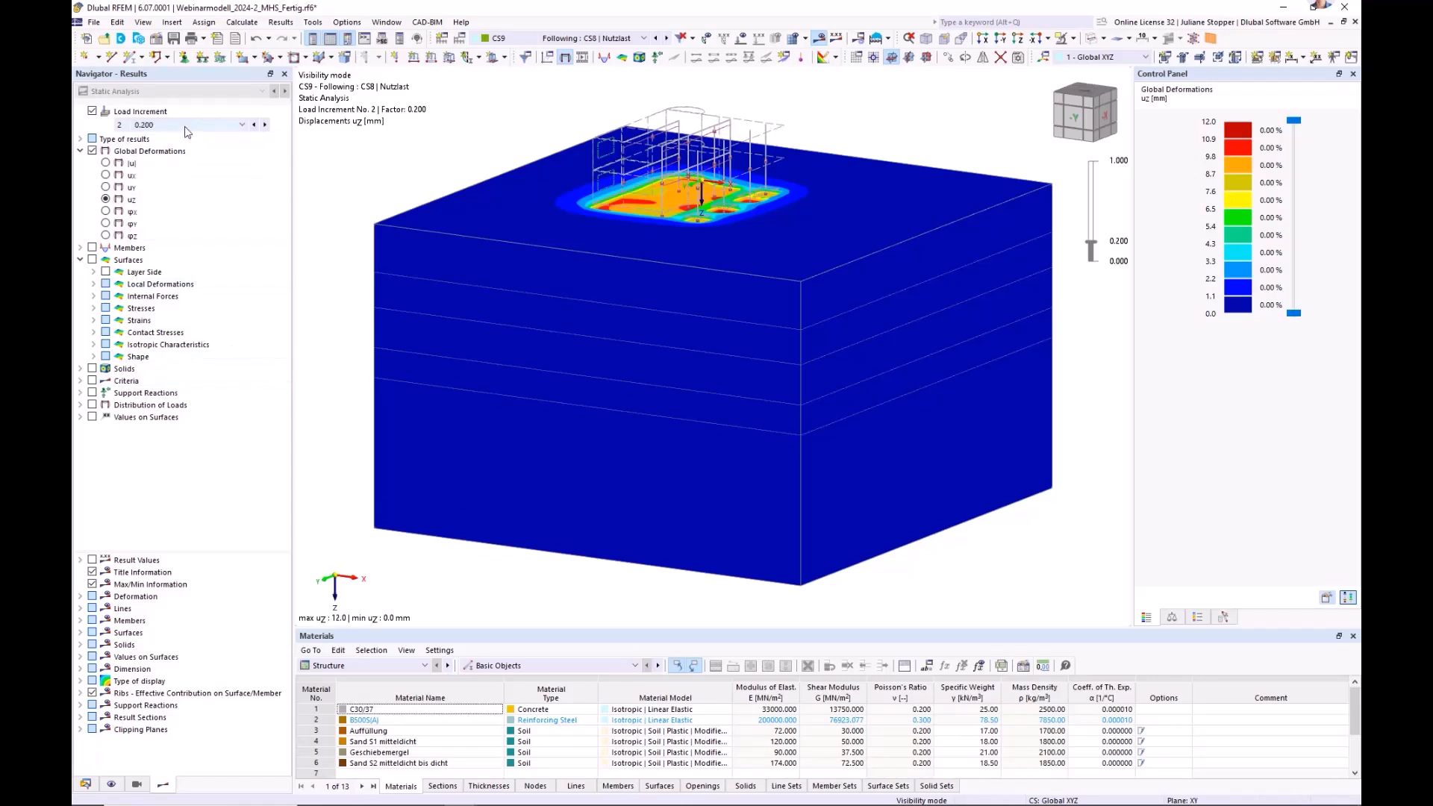
click(86, 785)
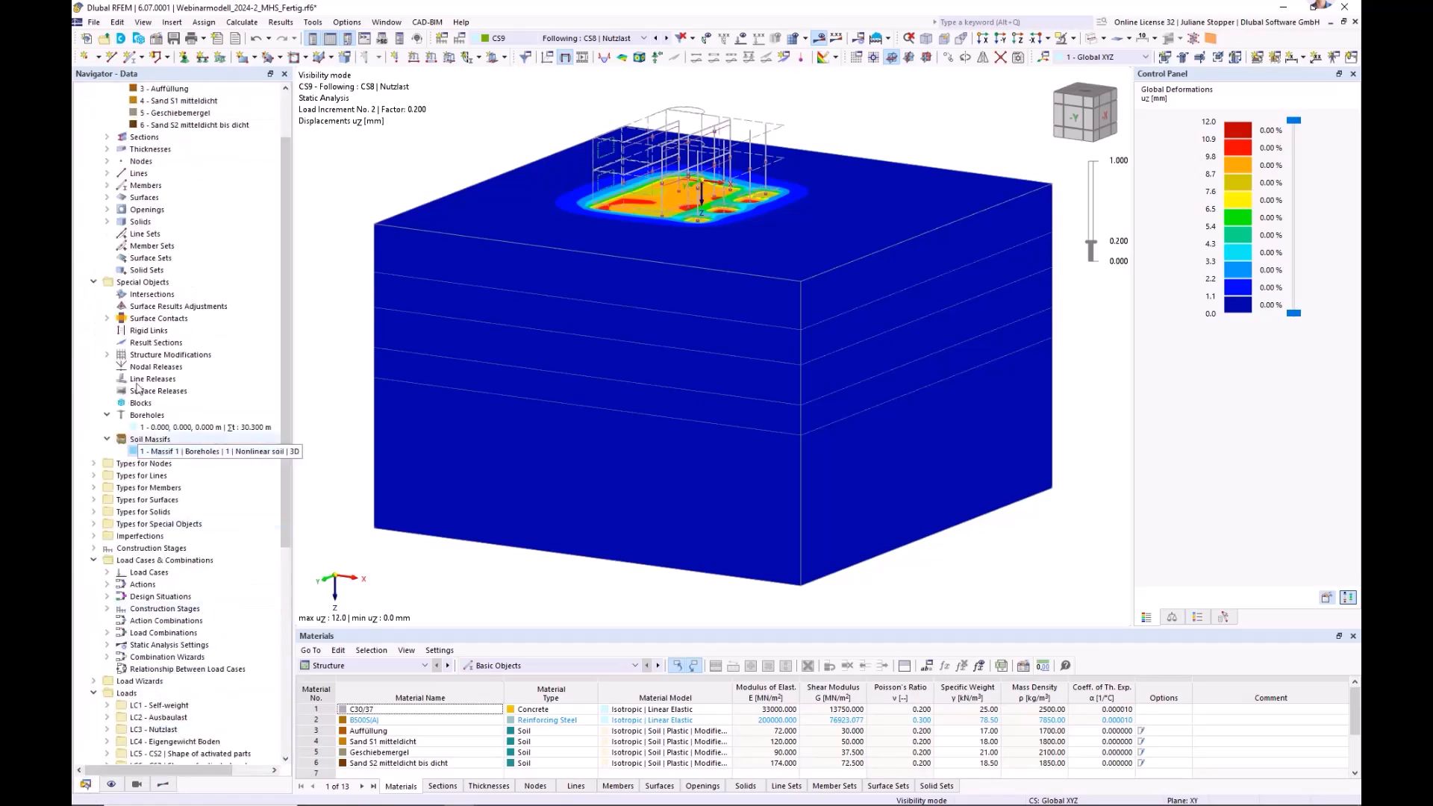
click(92, 284)
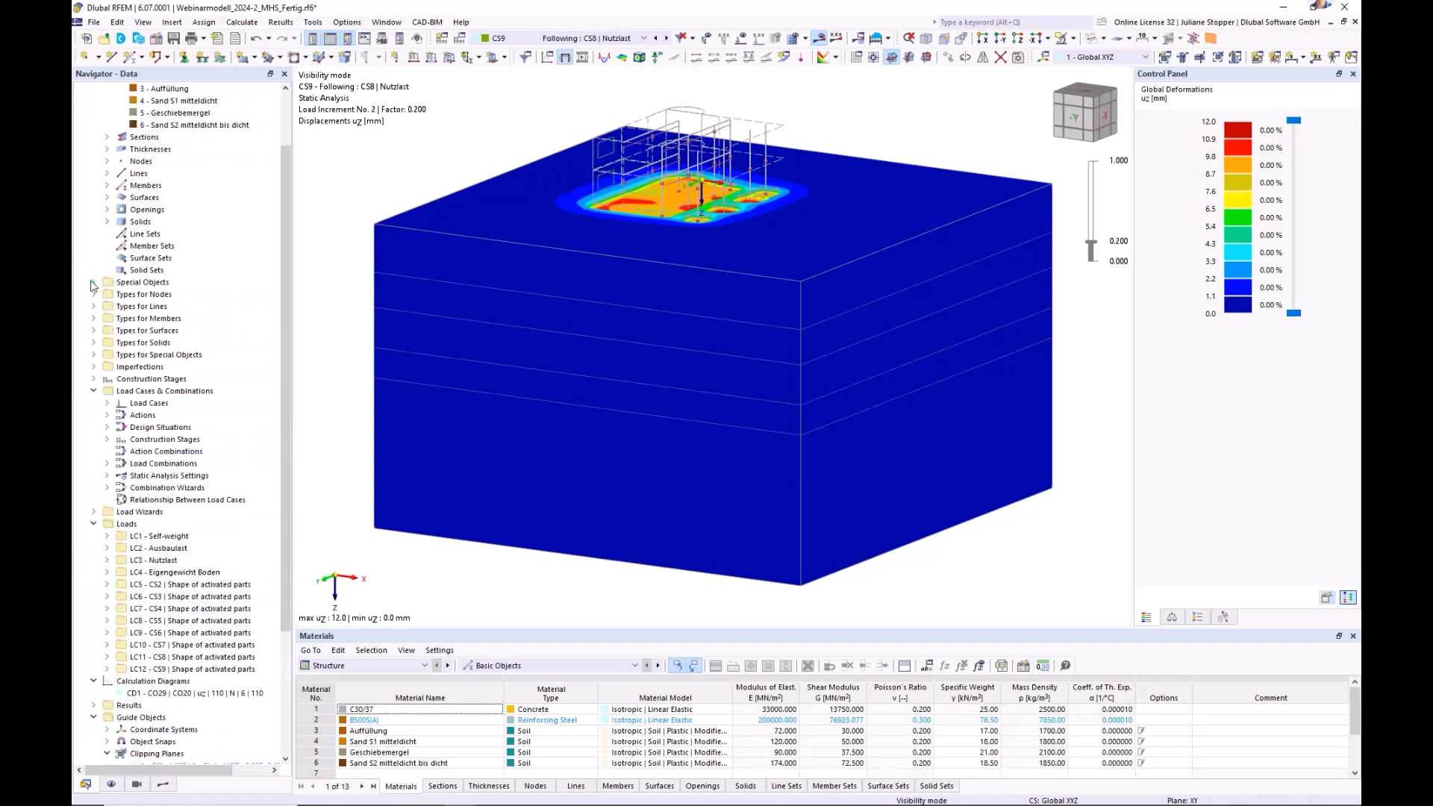
click(107, 464)
click(165, 468)
right_click(166, 468)
click(306, 524)
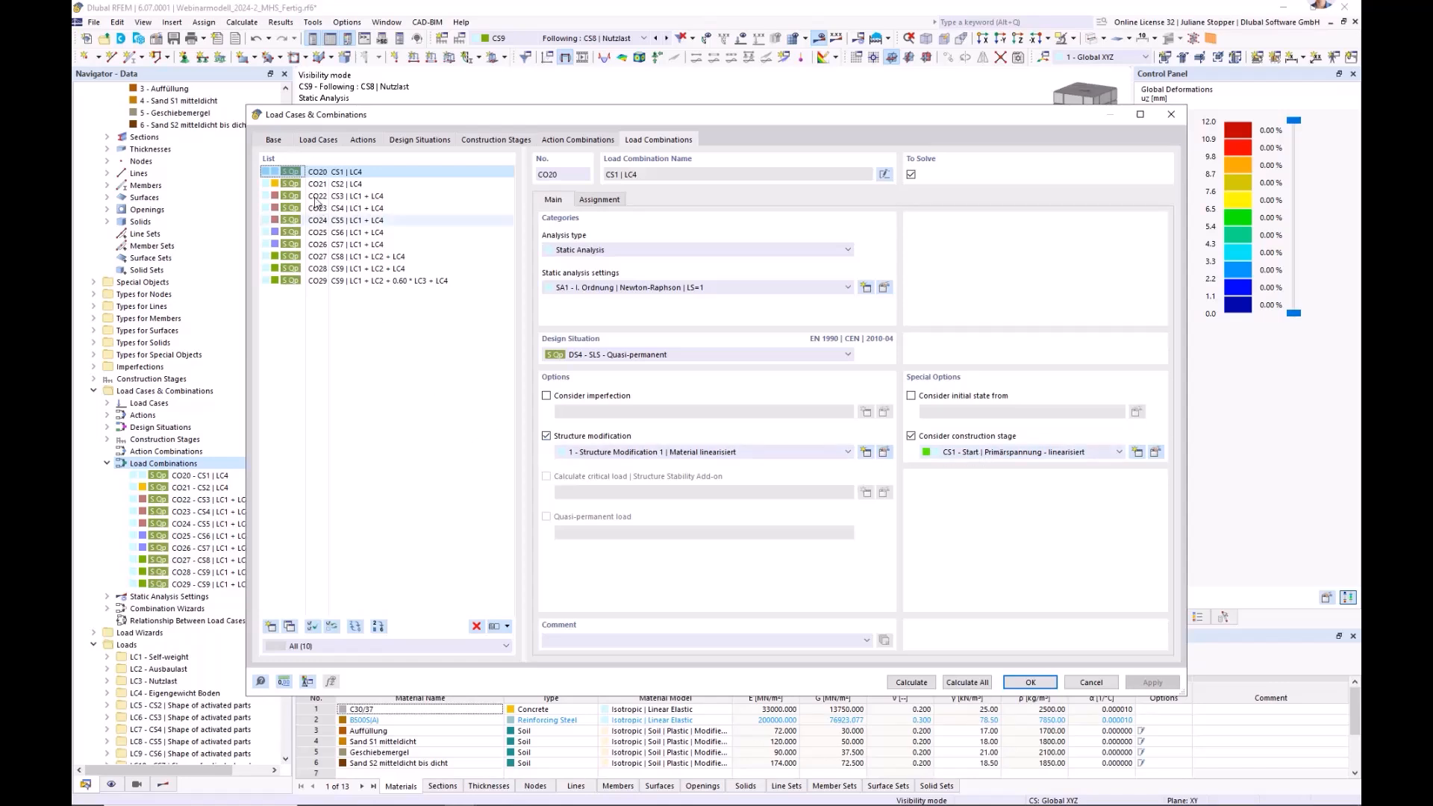
- Compare the initial state, construction stage and analysis settings of load combinations CO21, CO27, CO28 and CO29, and close the dialog
click(347, 184)
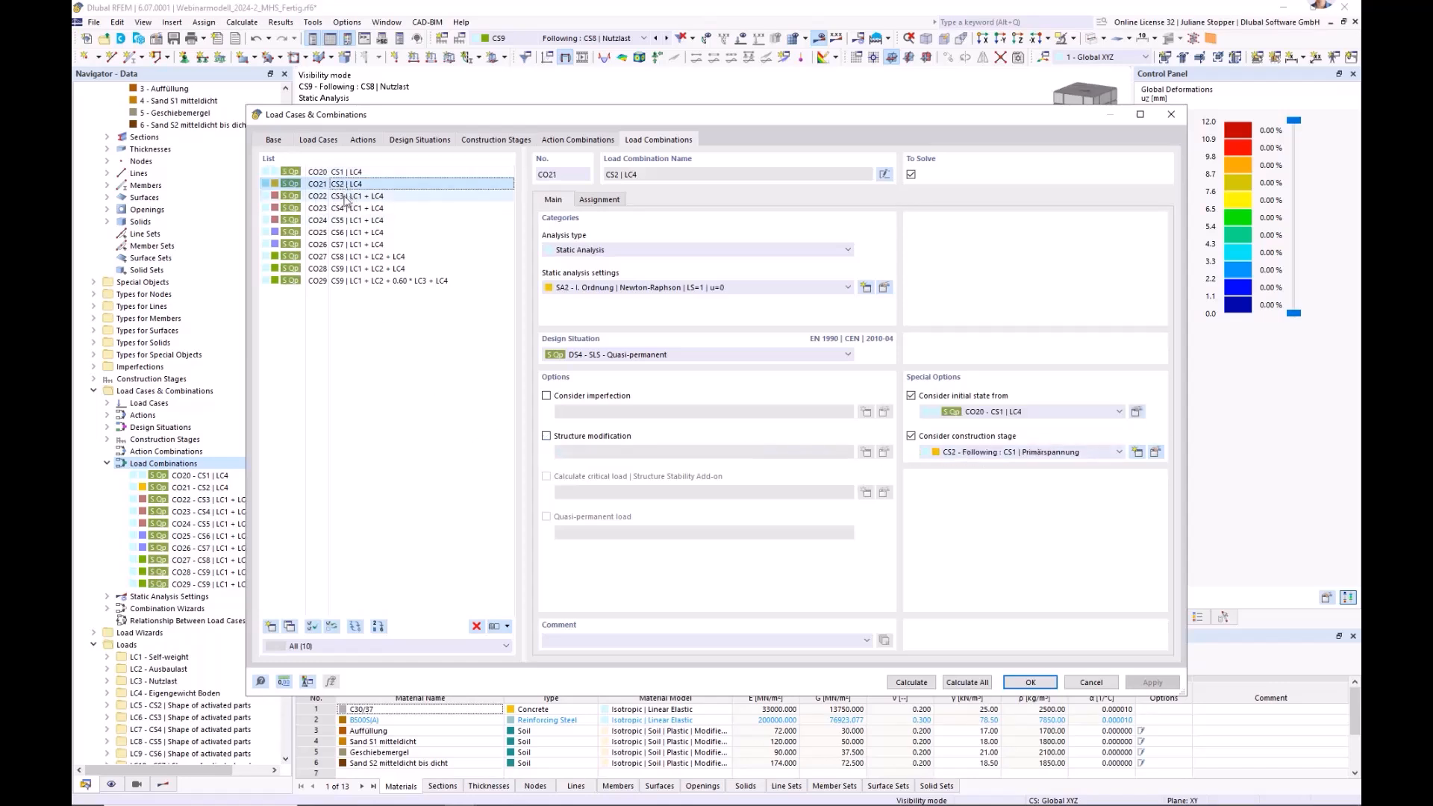
click(346, 269)
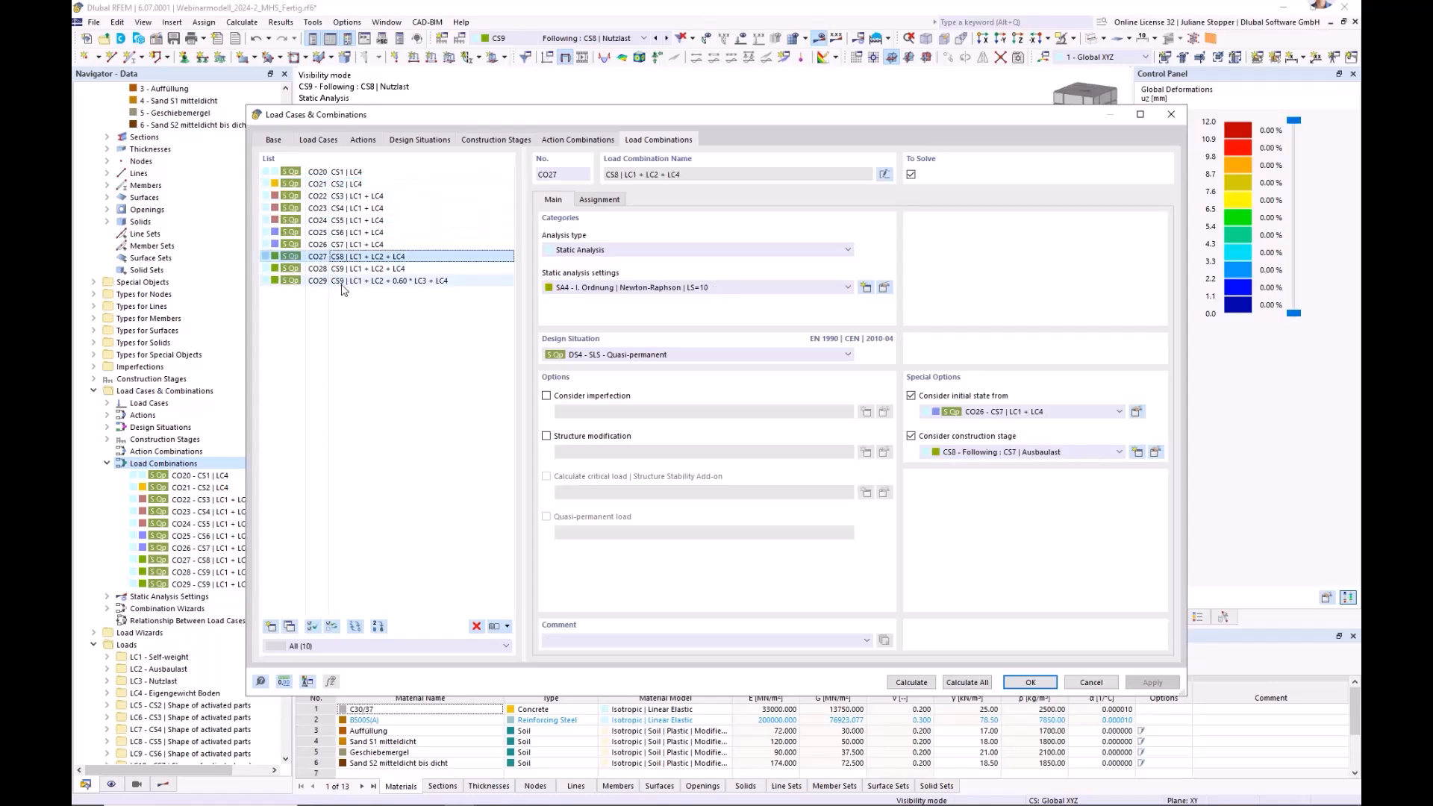
click(344, 282)
click(344, 270)
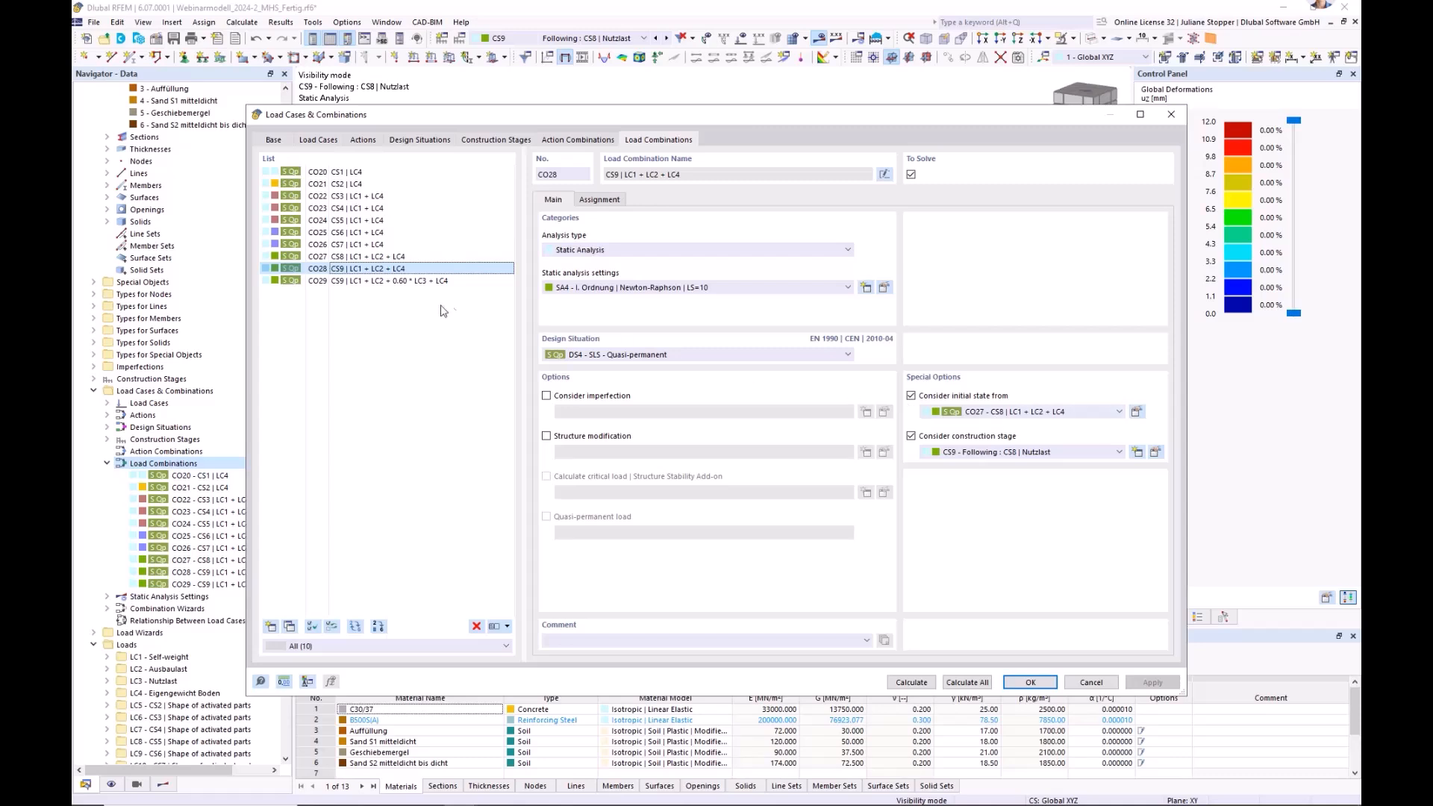
click(356, 282)
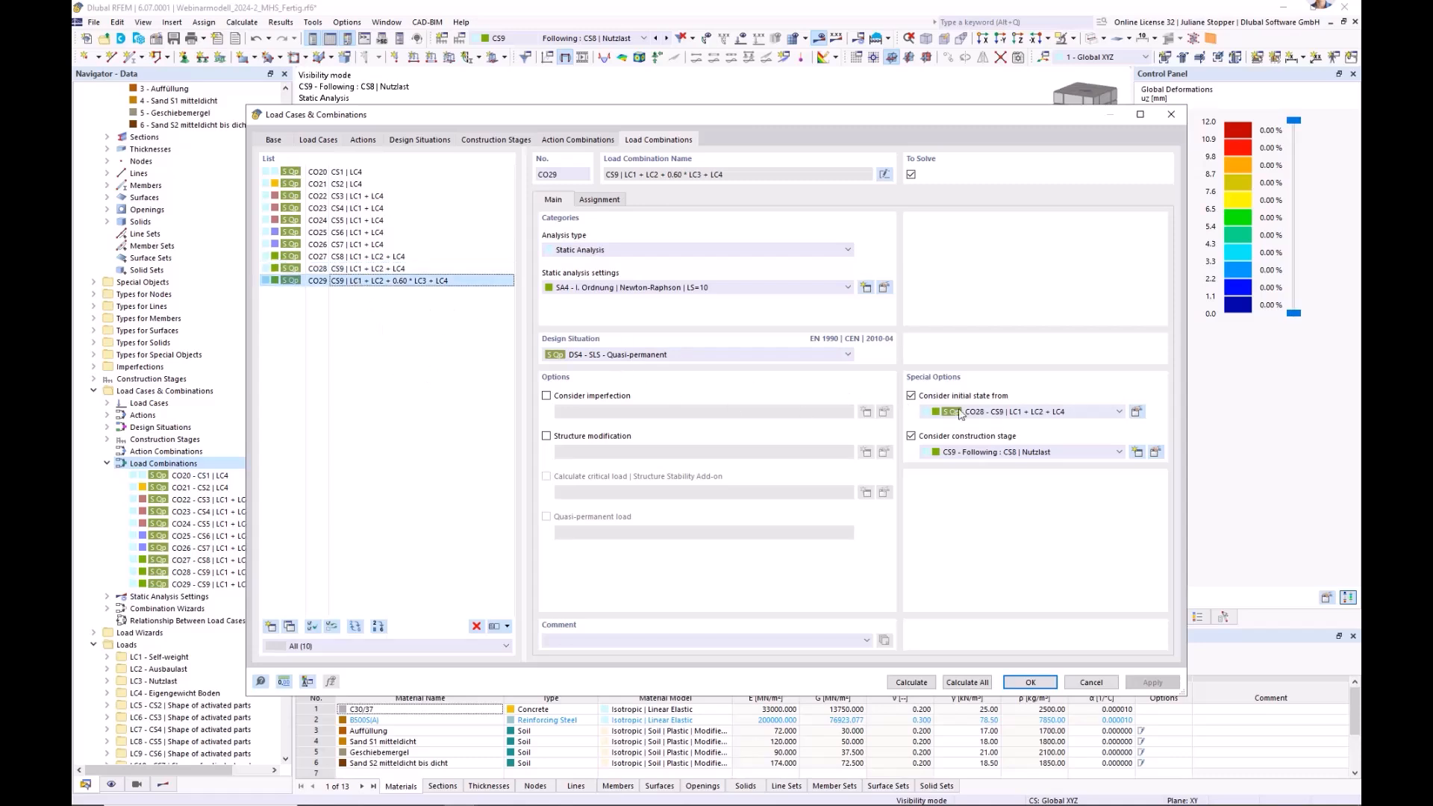
click(351, 268)
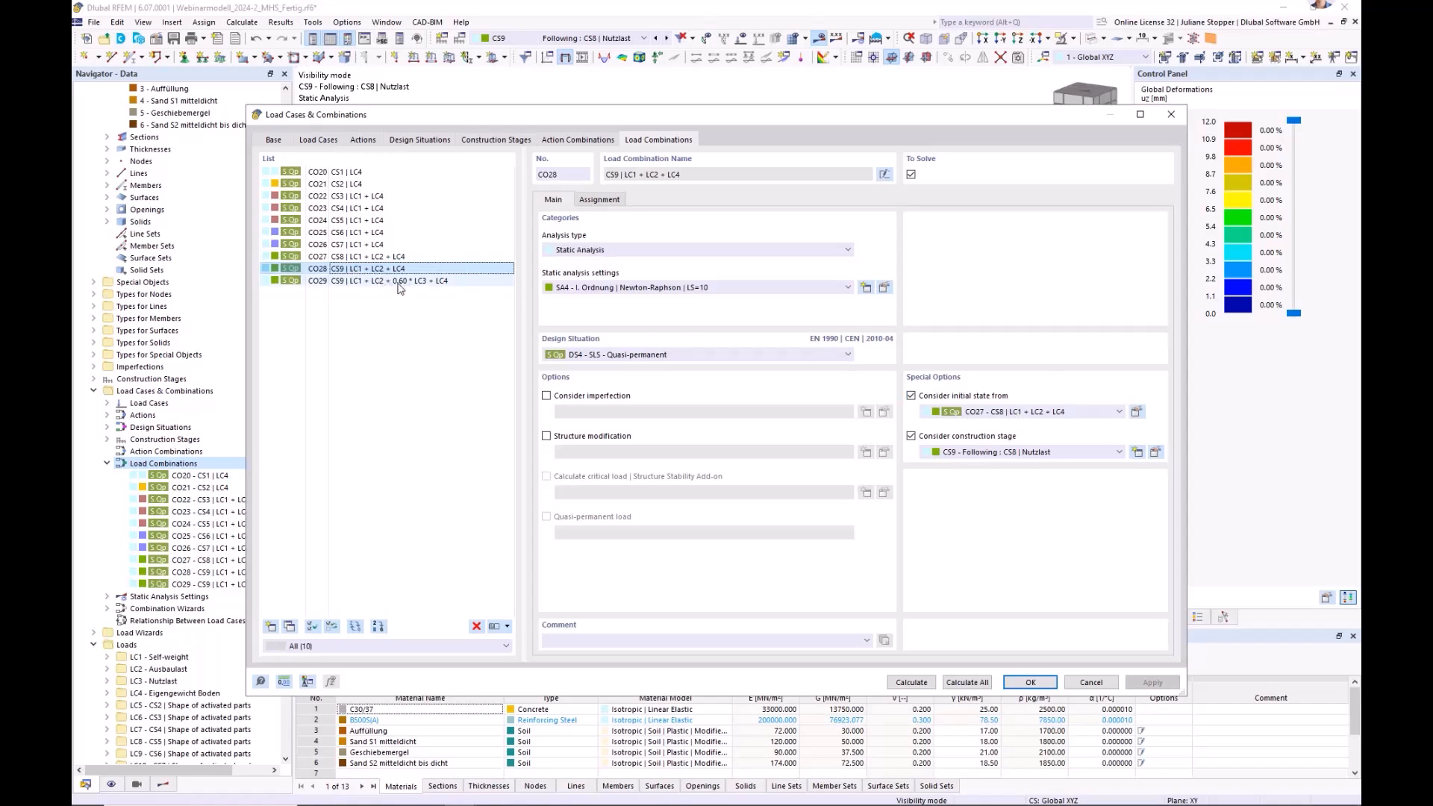
click(433, 284)
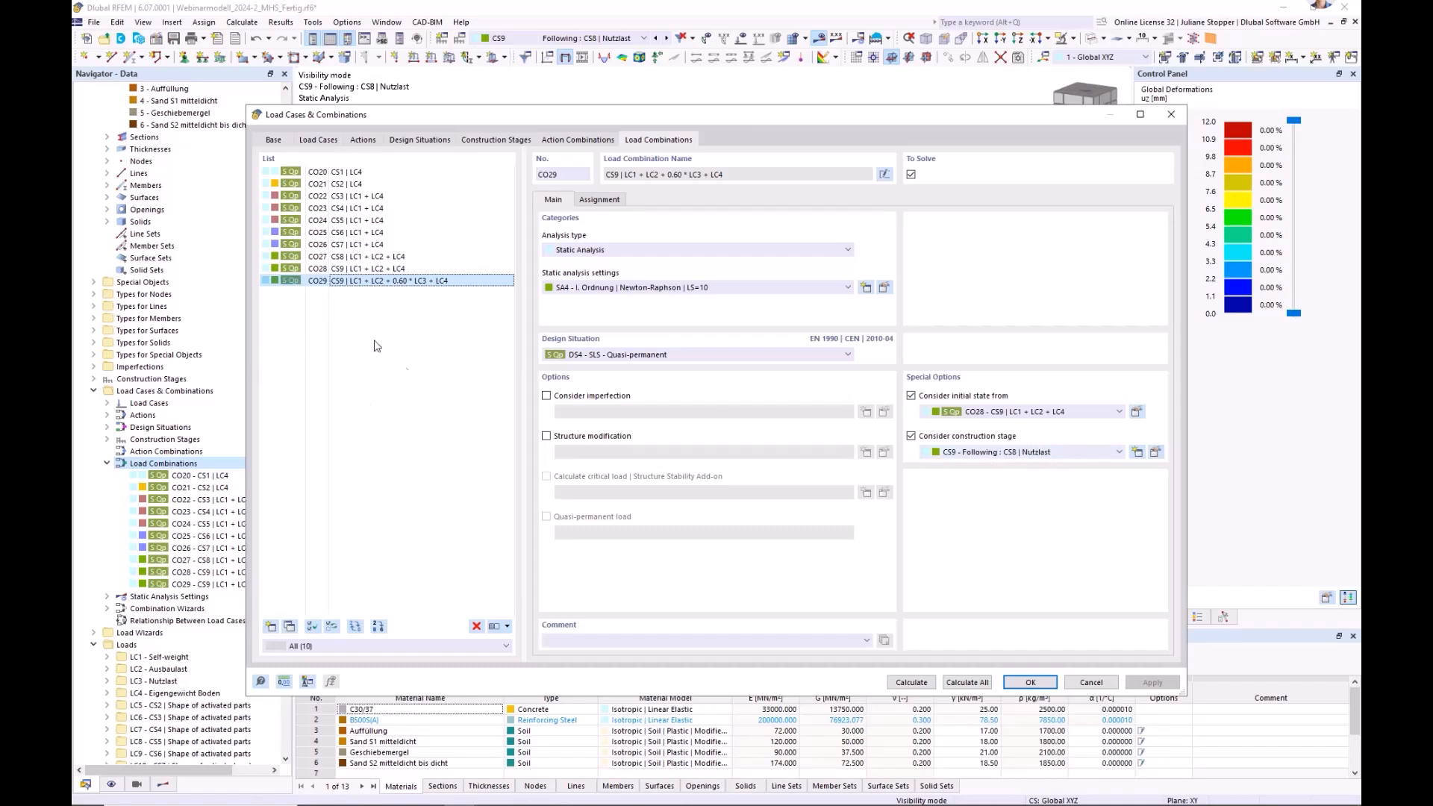
click(1030, 682)
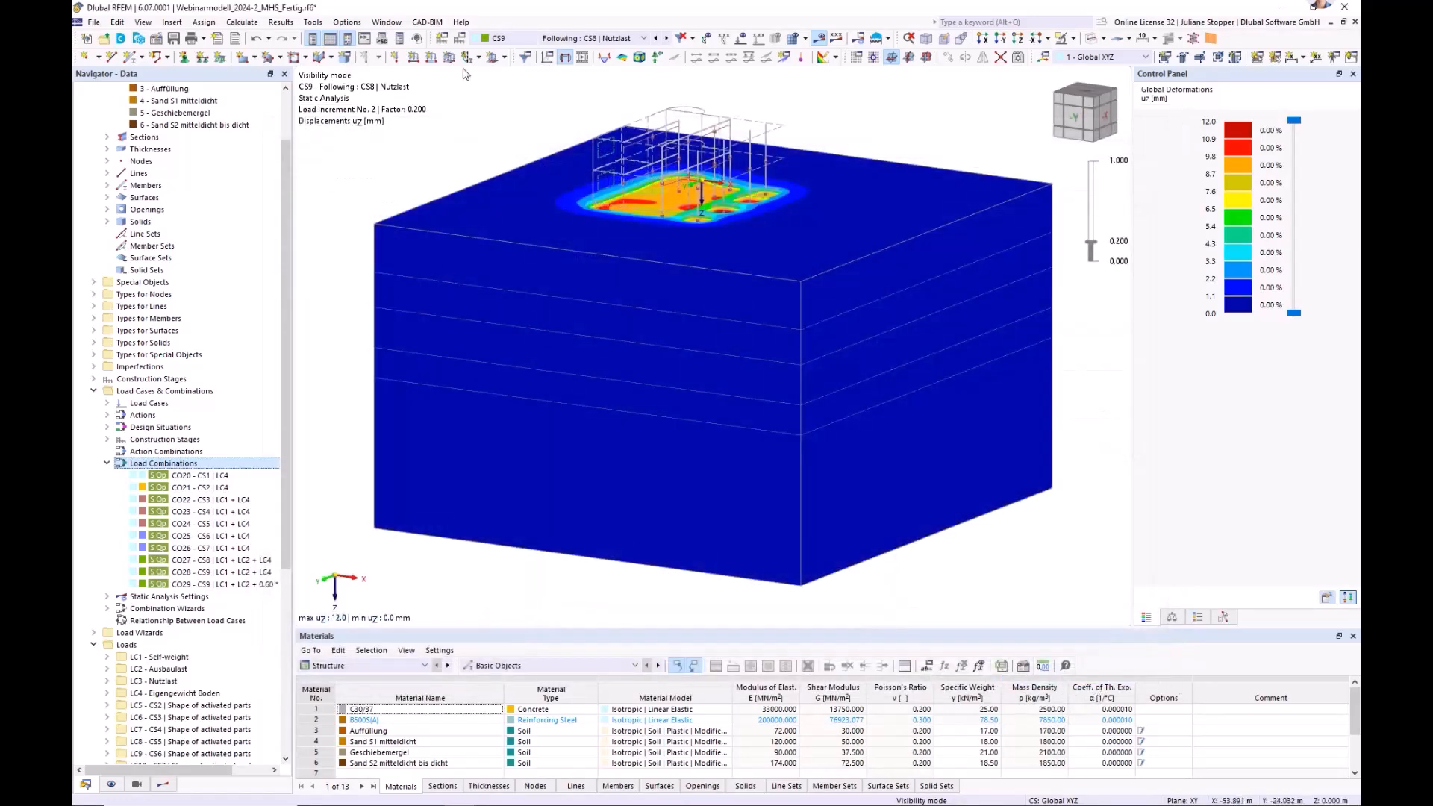
- Display the global uz deformations for load combination CO29 at load increment 10 (factor 1.000)
click(164, 785)
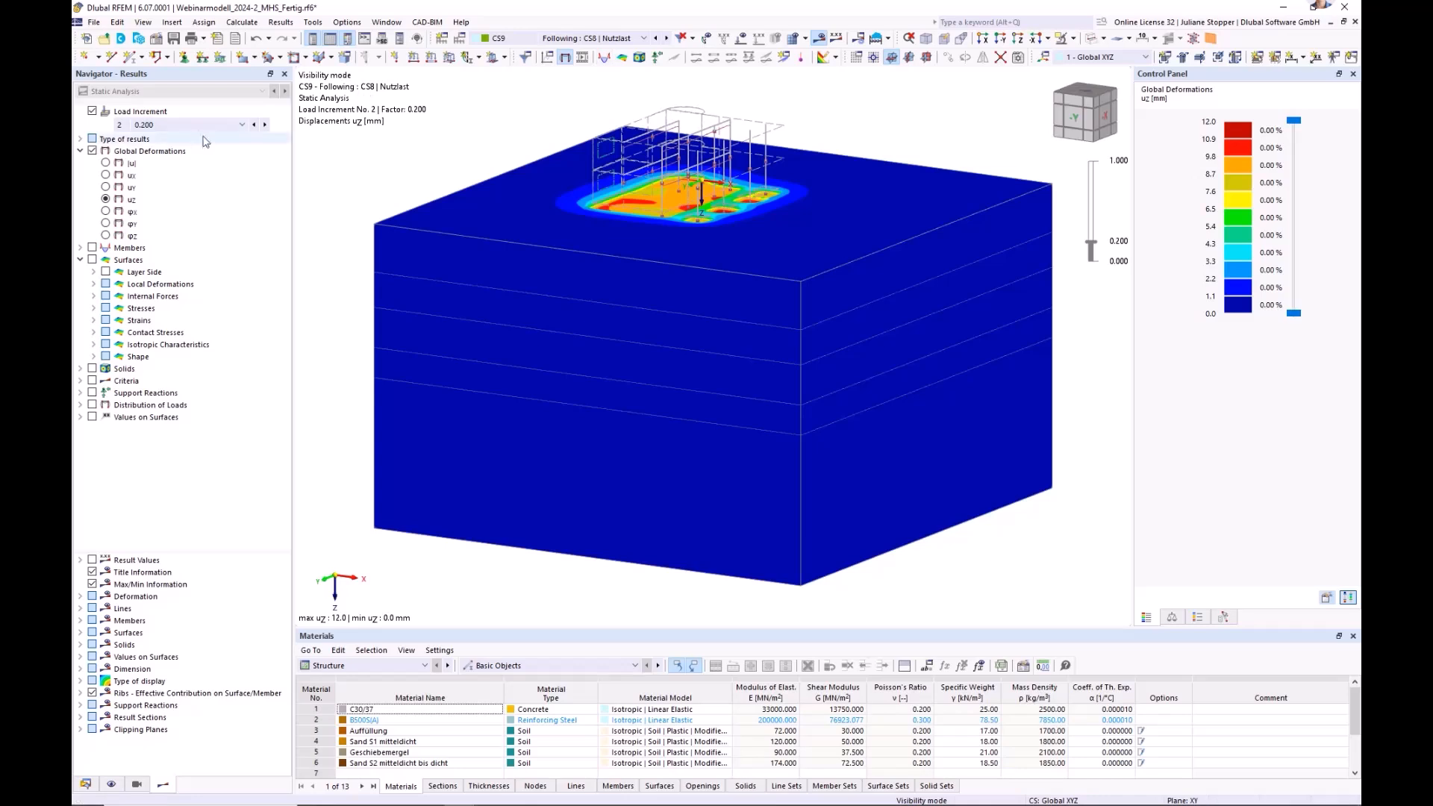
click(511, 40)
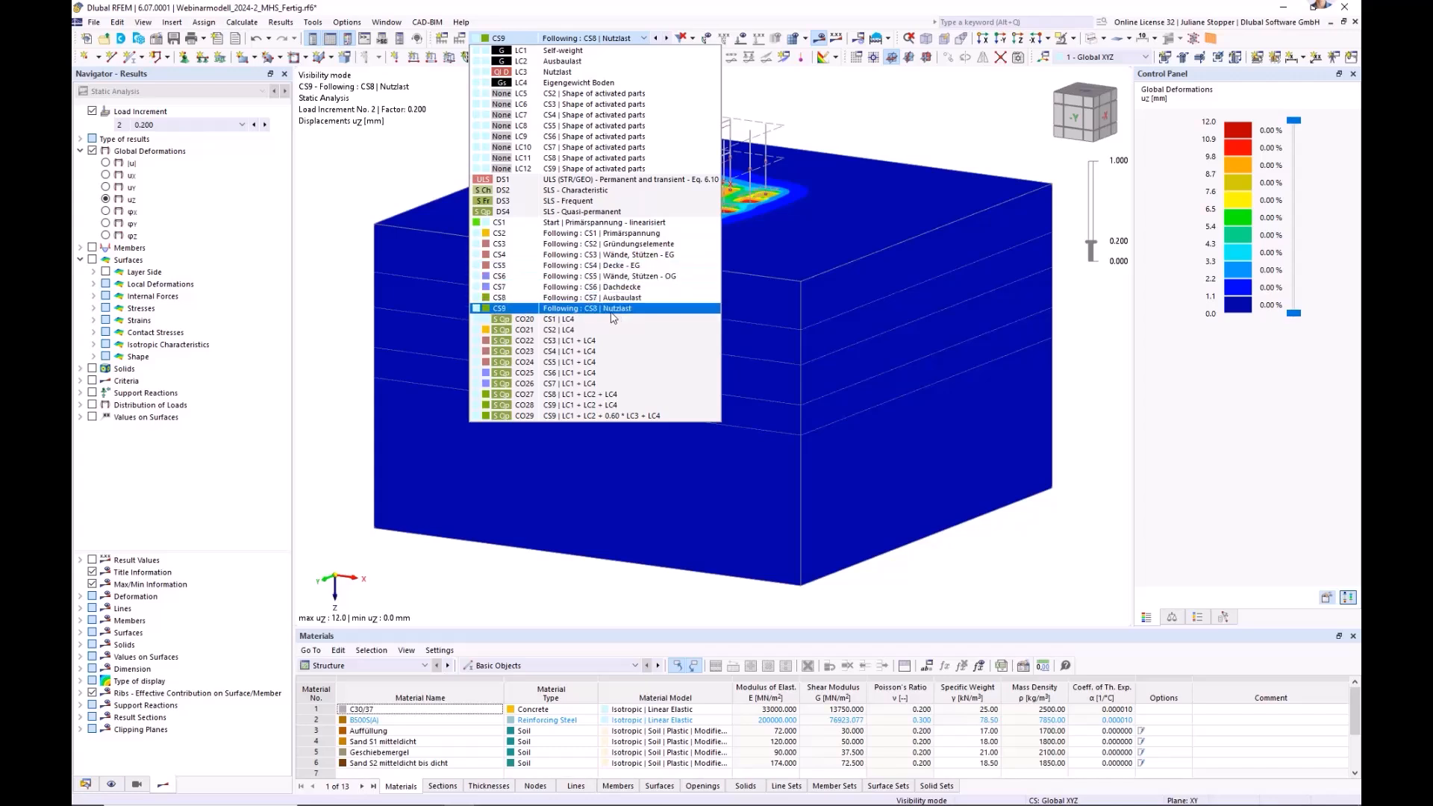
click(522, 416)
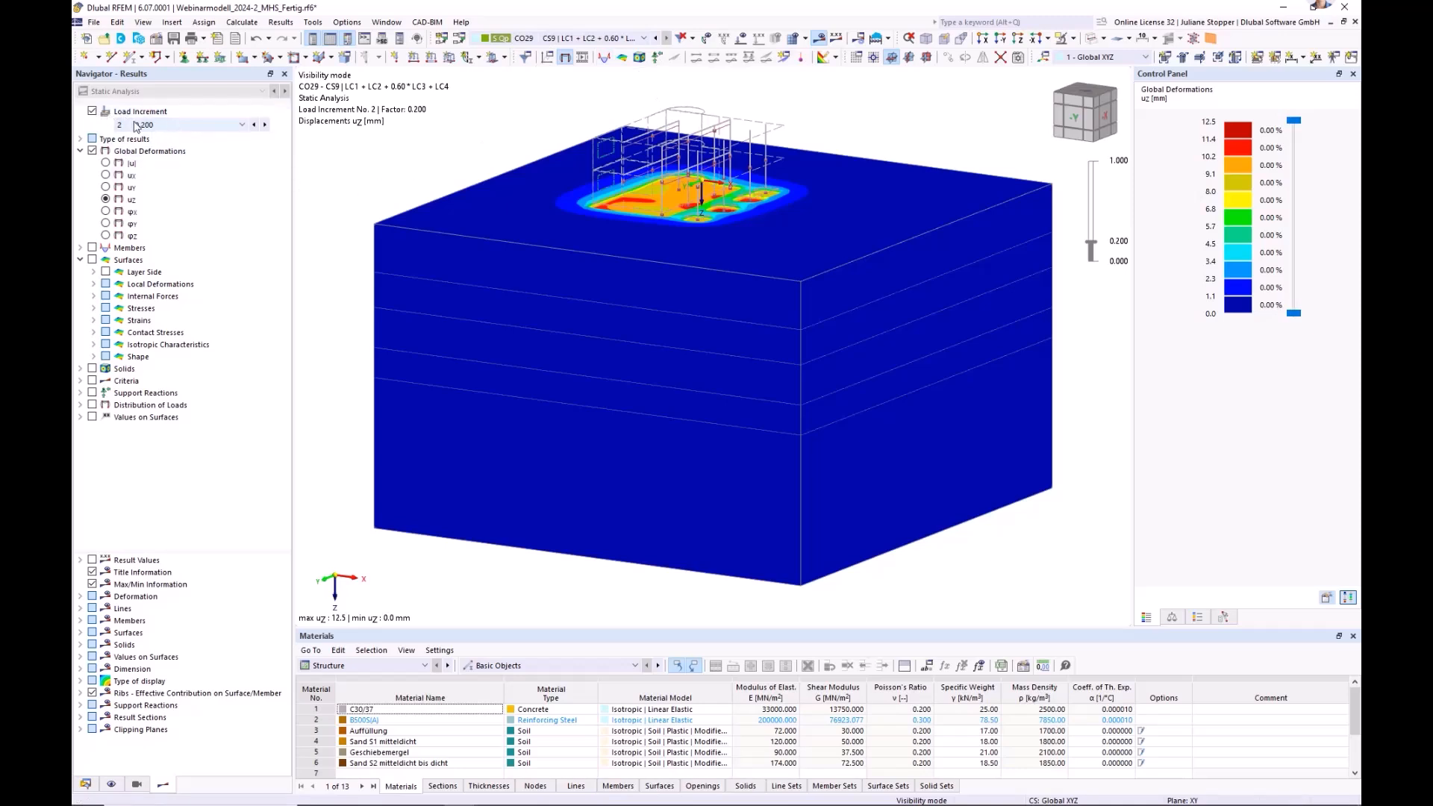
click(181, 125)
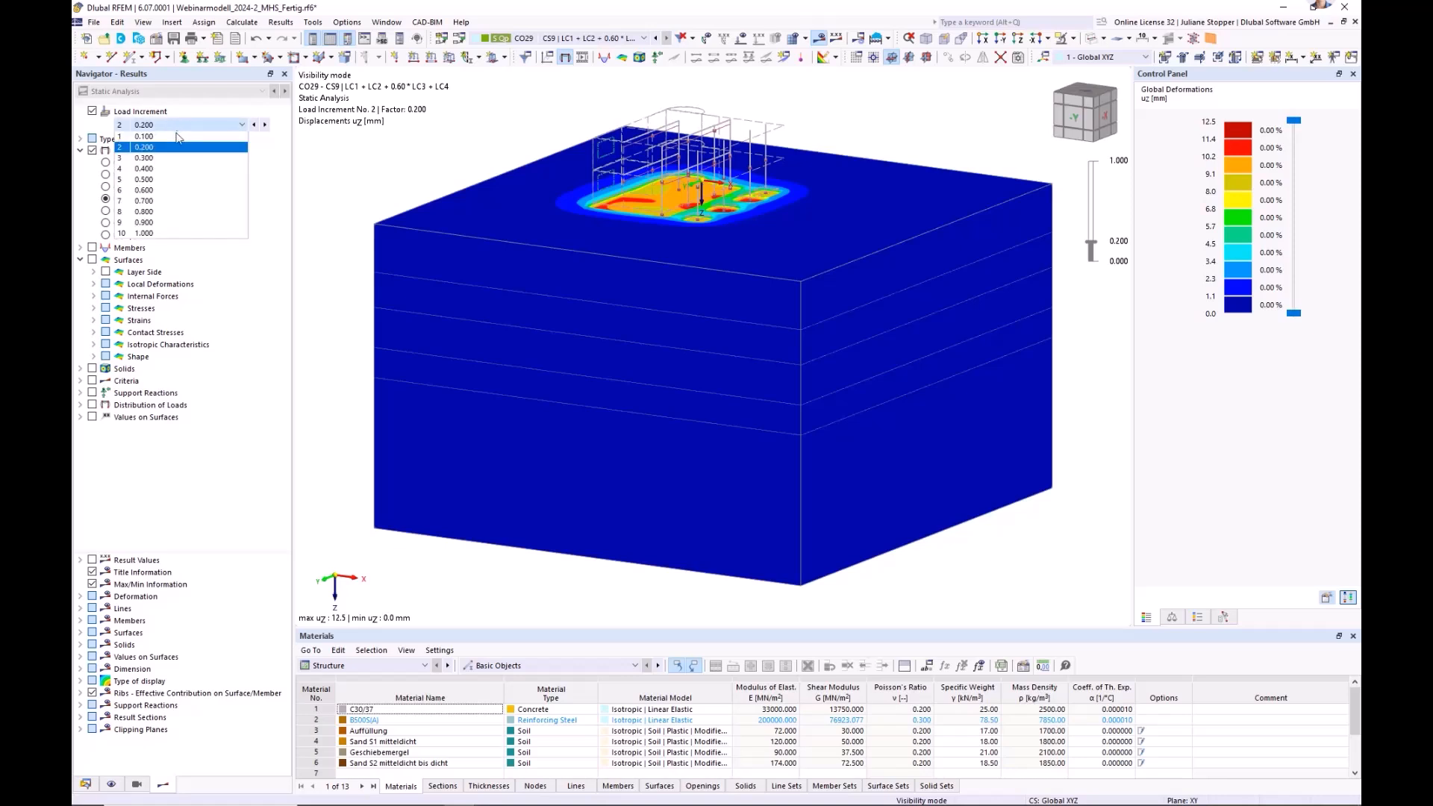
click(146, 235)
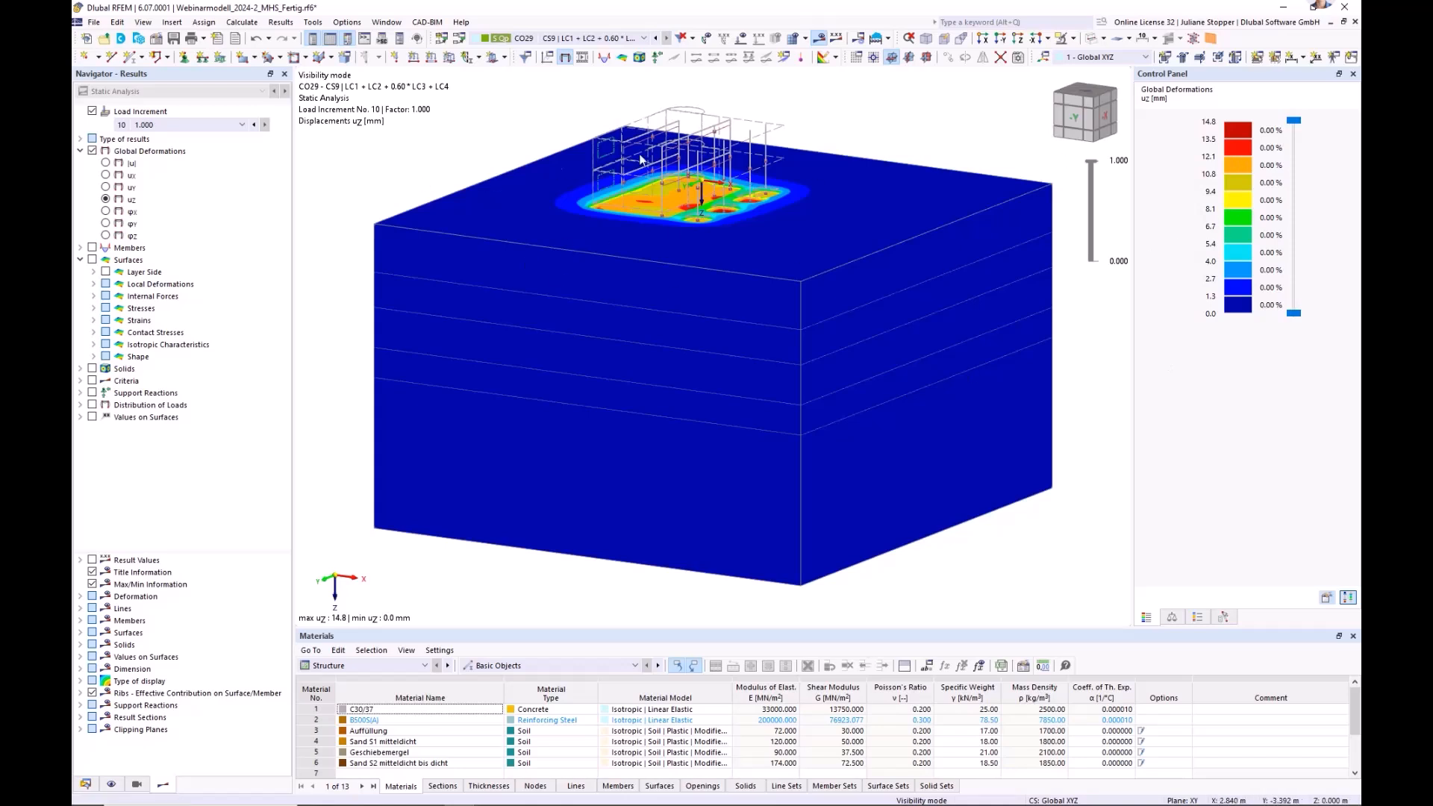
- Turn off the load increment display and show the CO29 uz deformations as differences to the initial state
middle_drag(381, 215, 380, 250)
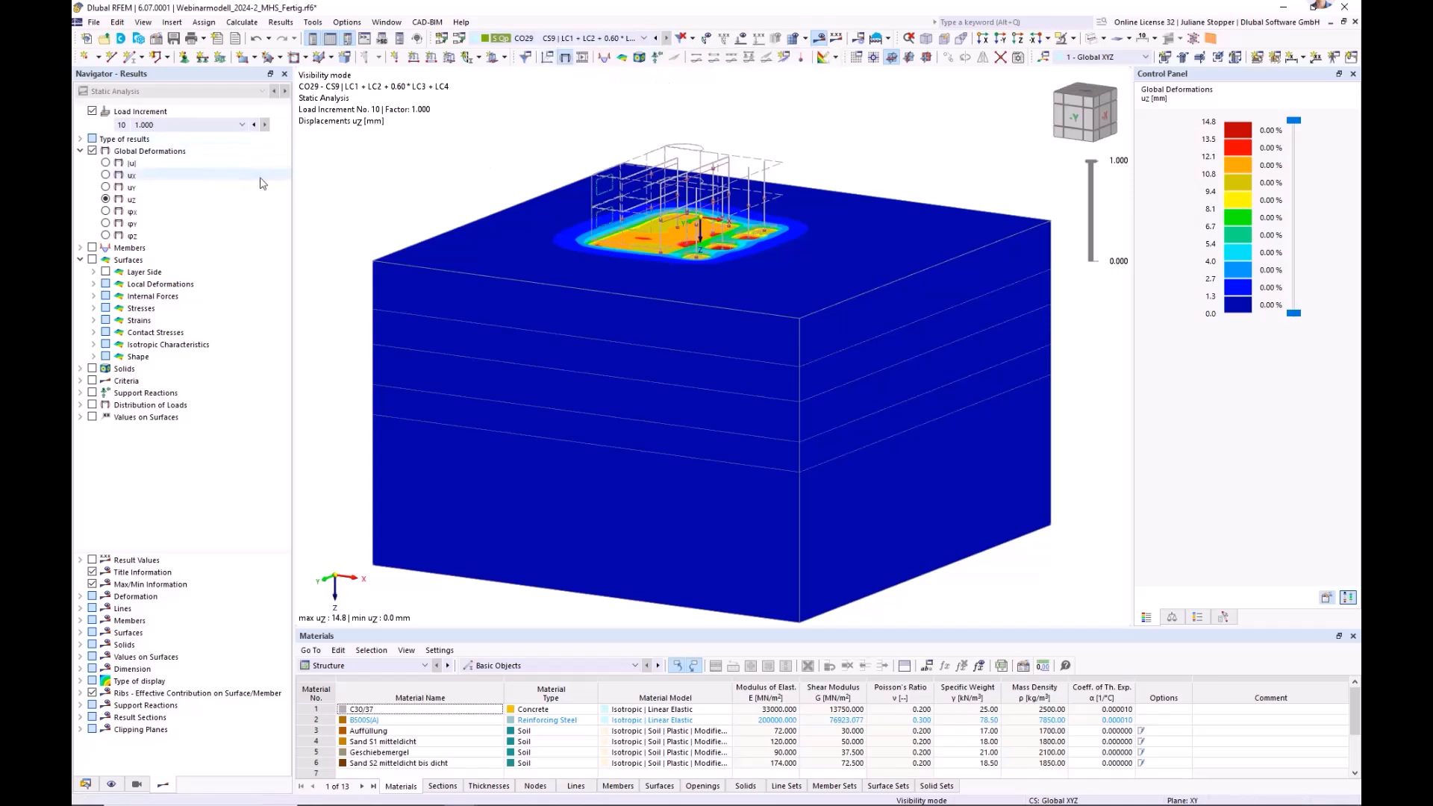
click(92, 111)
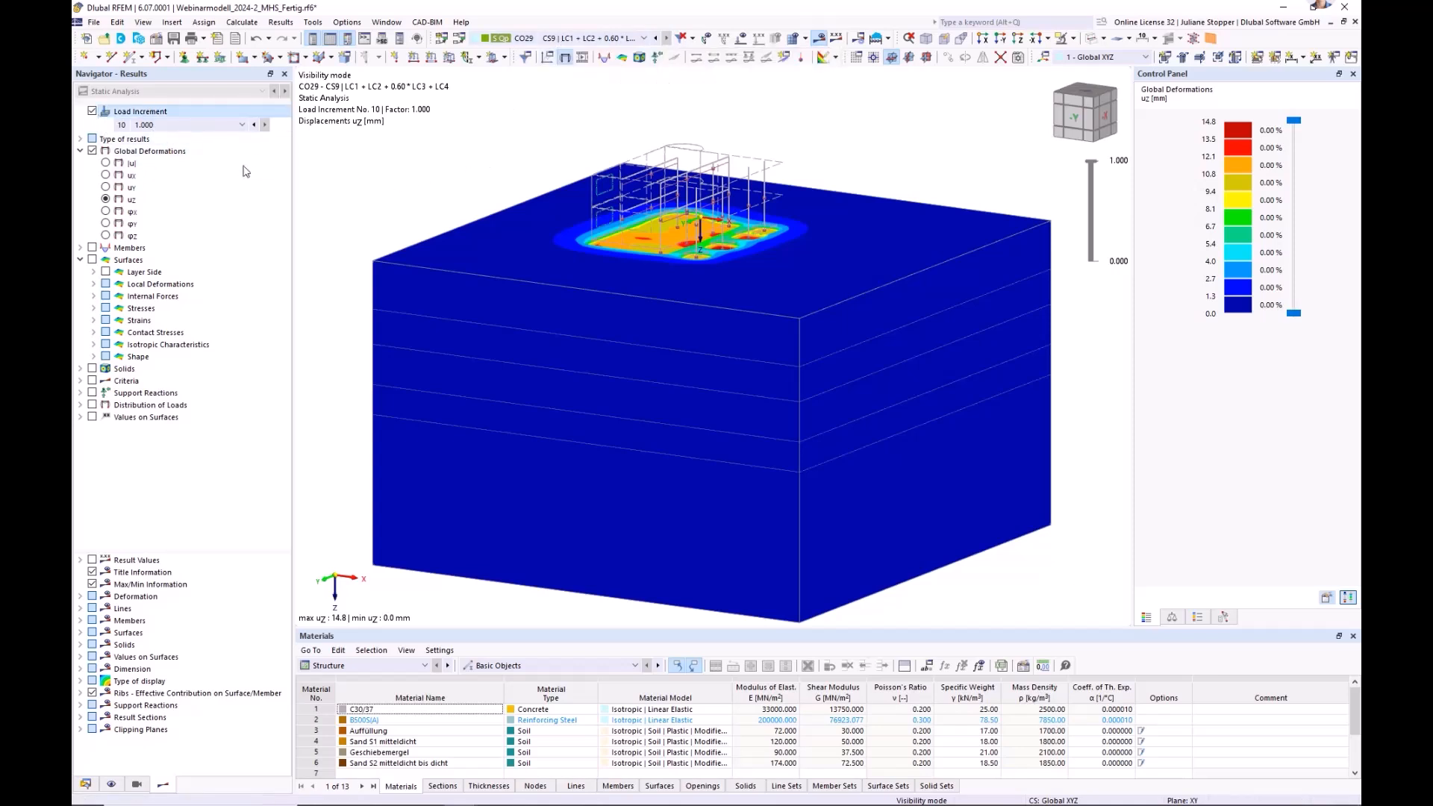
click(92, 111)
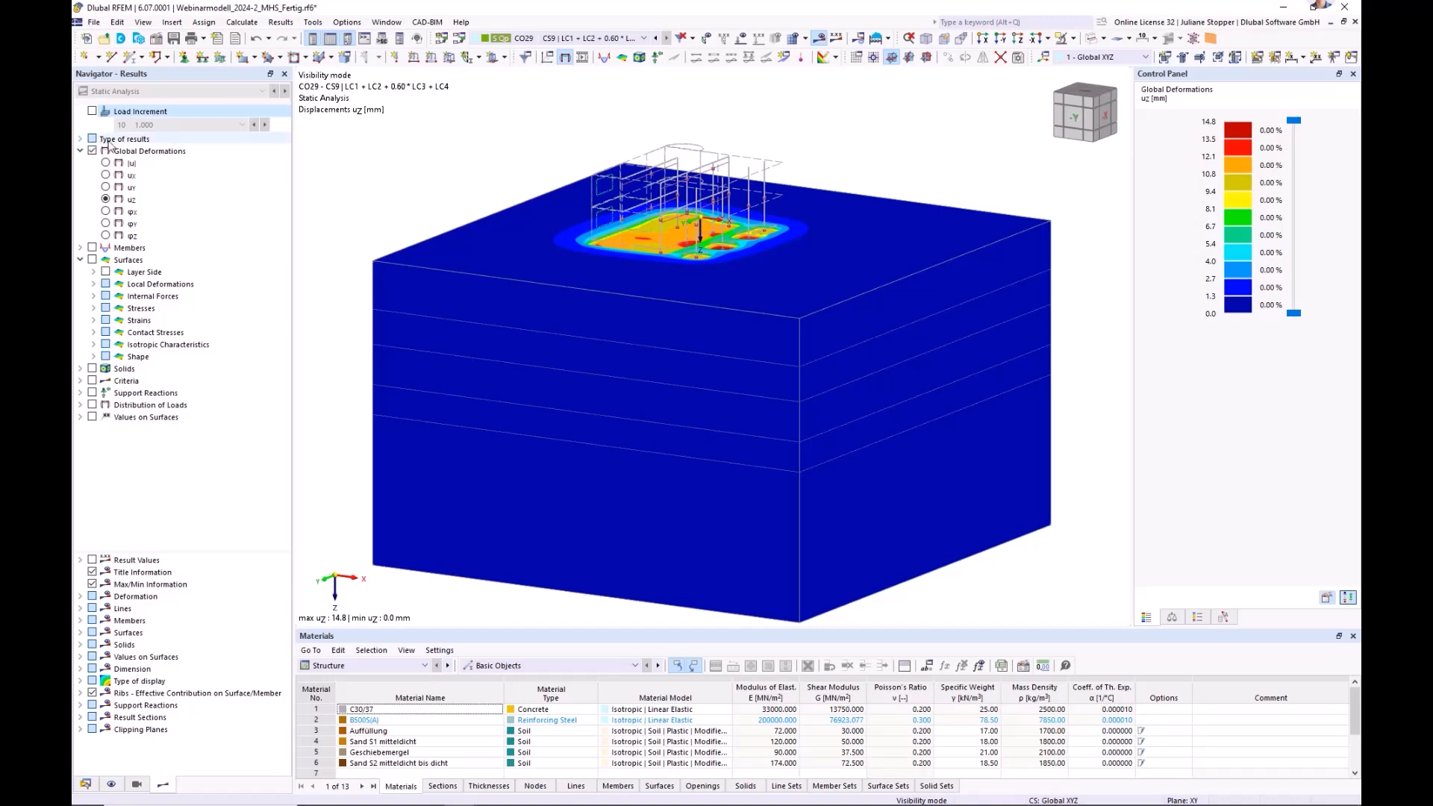
click(80, 139)
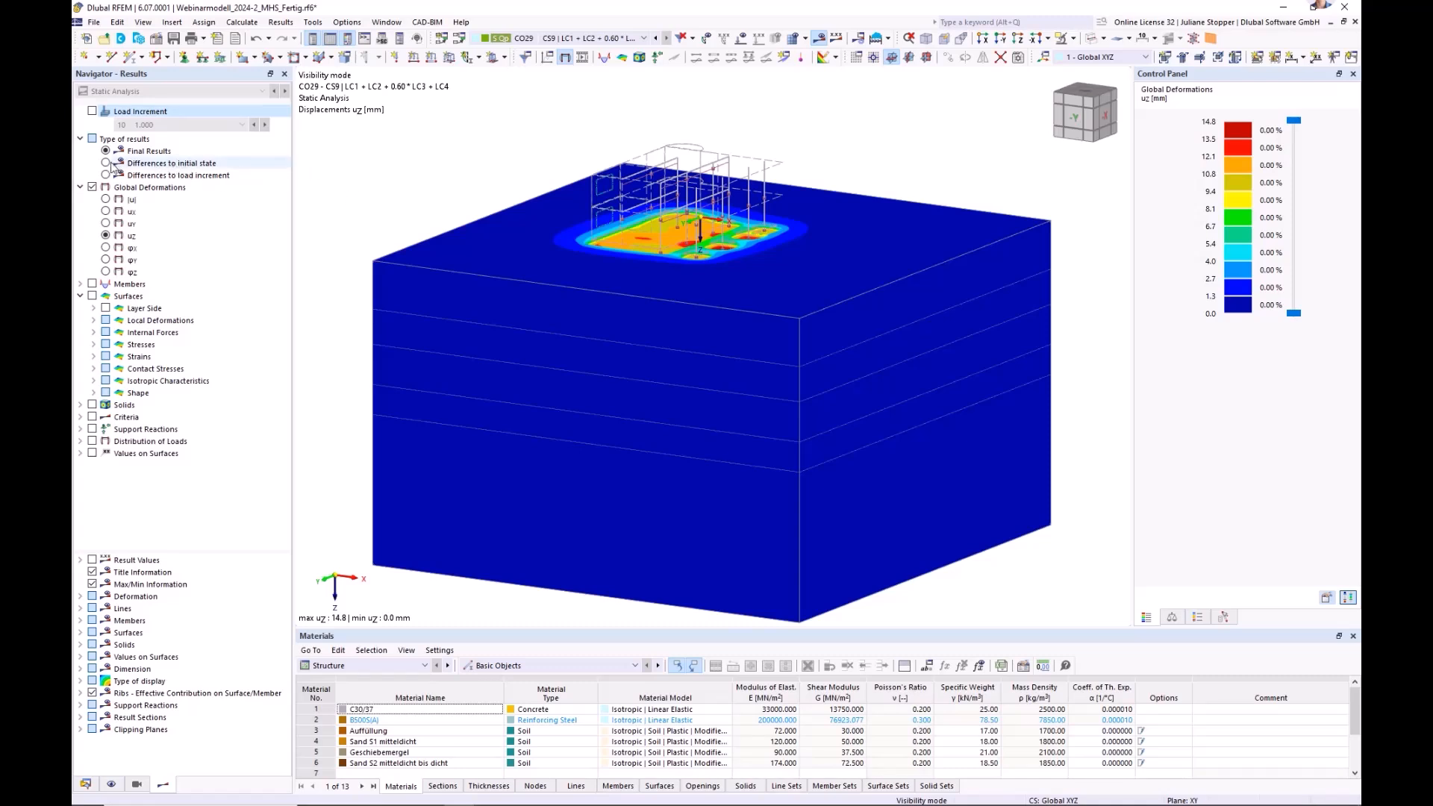
click(644, 39)
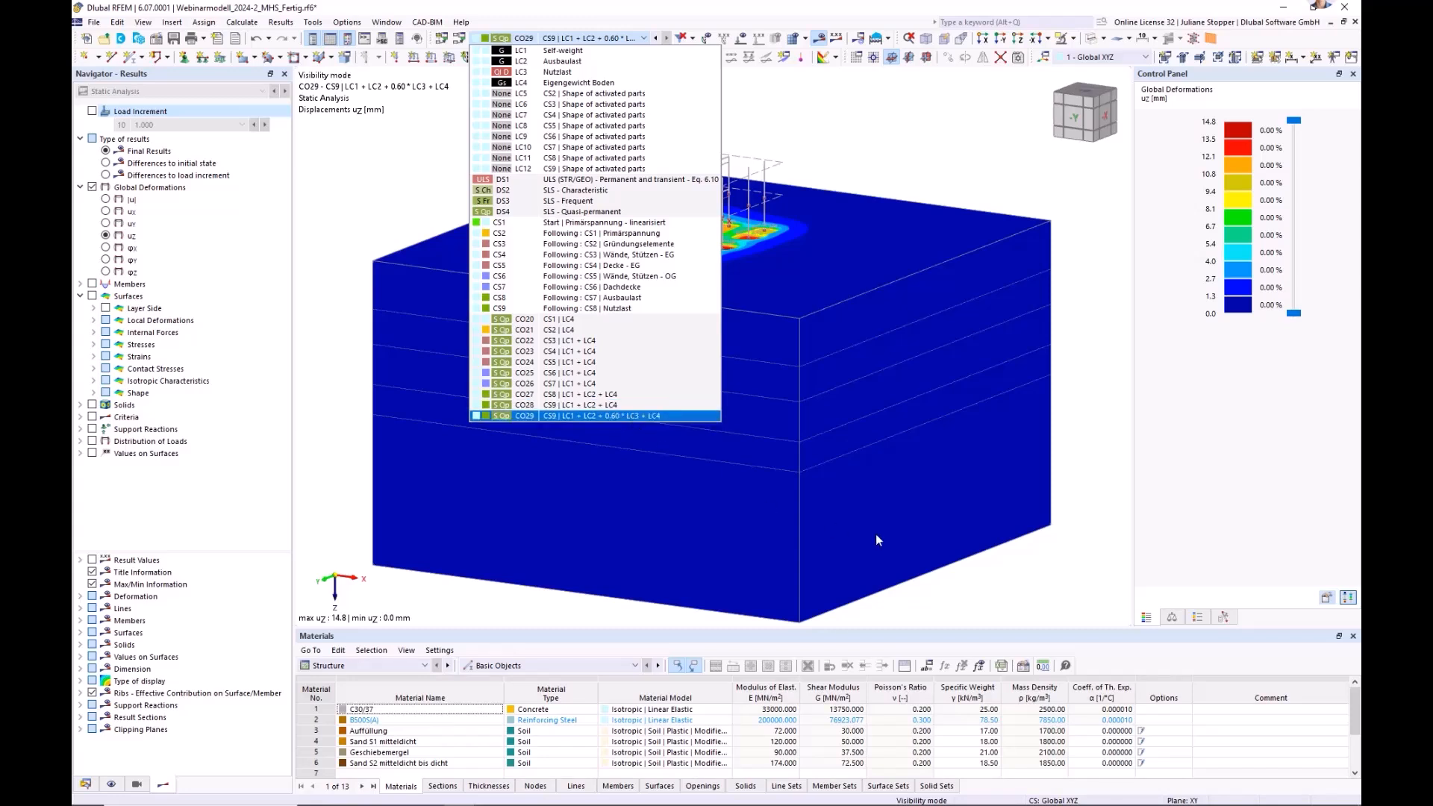
click(207, 167)
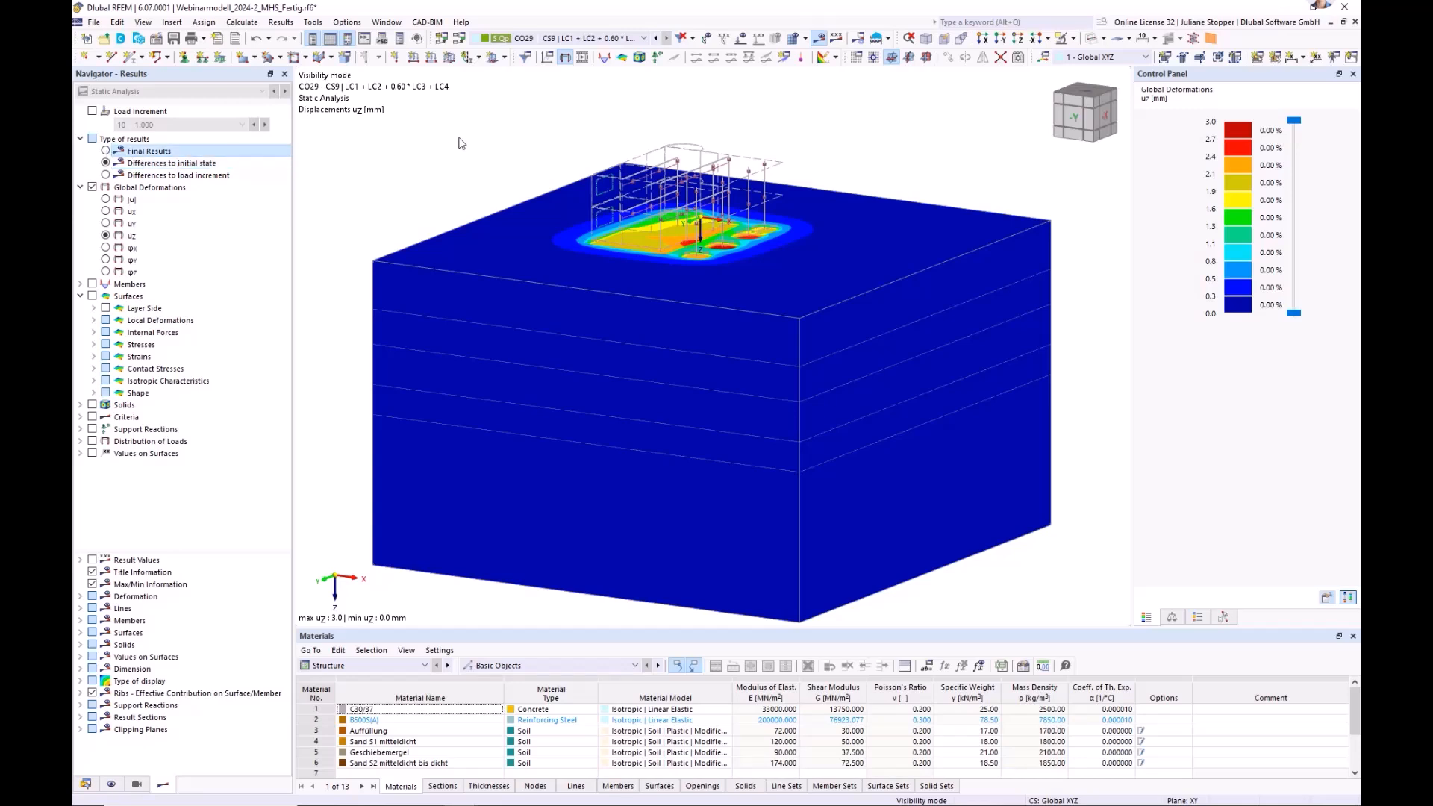
- Return to the final results and view the uz deformations of load combinations CO20 and CO21
click(574, 41)
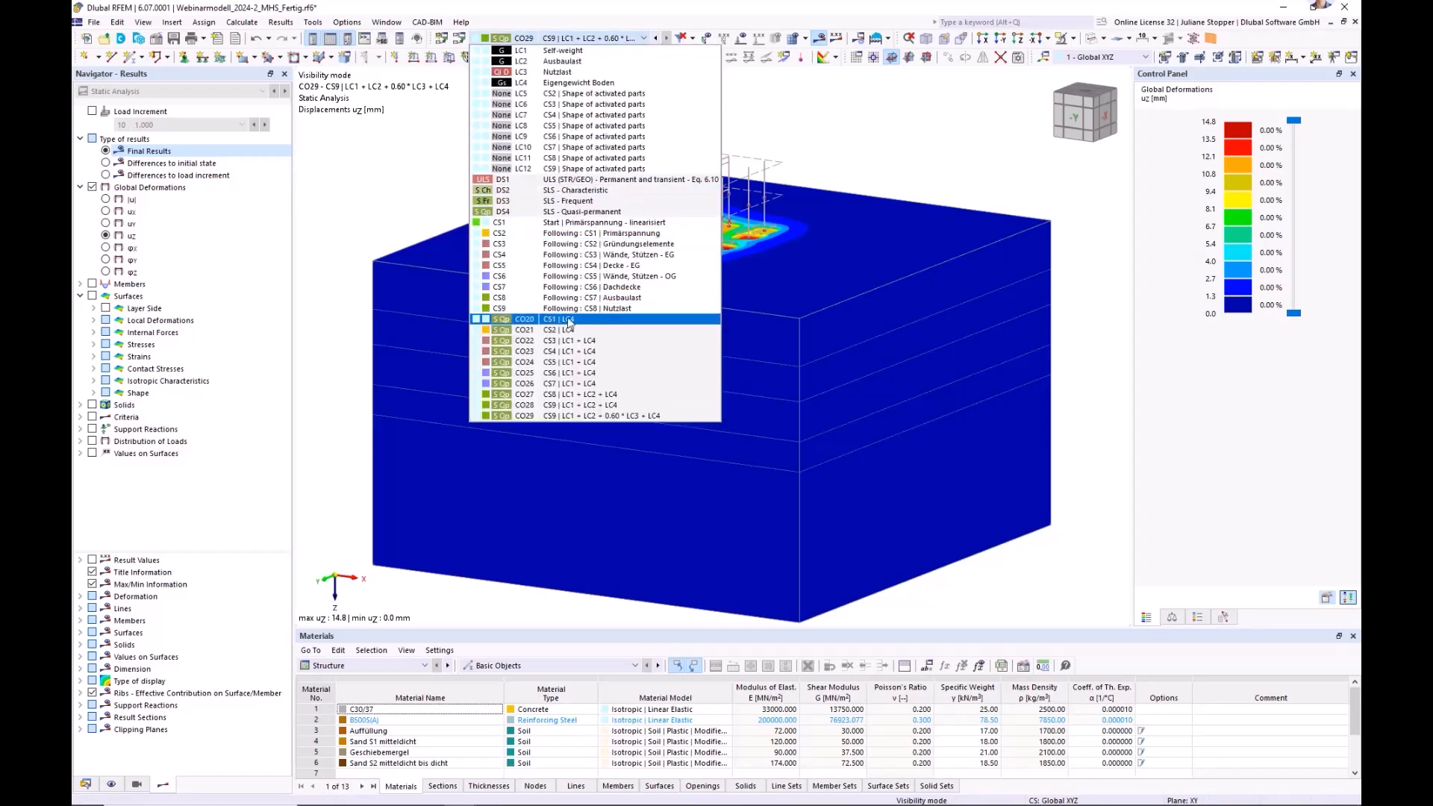
click(391, 190)
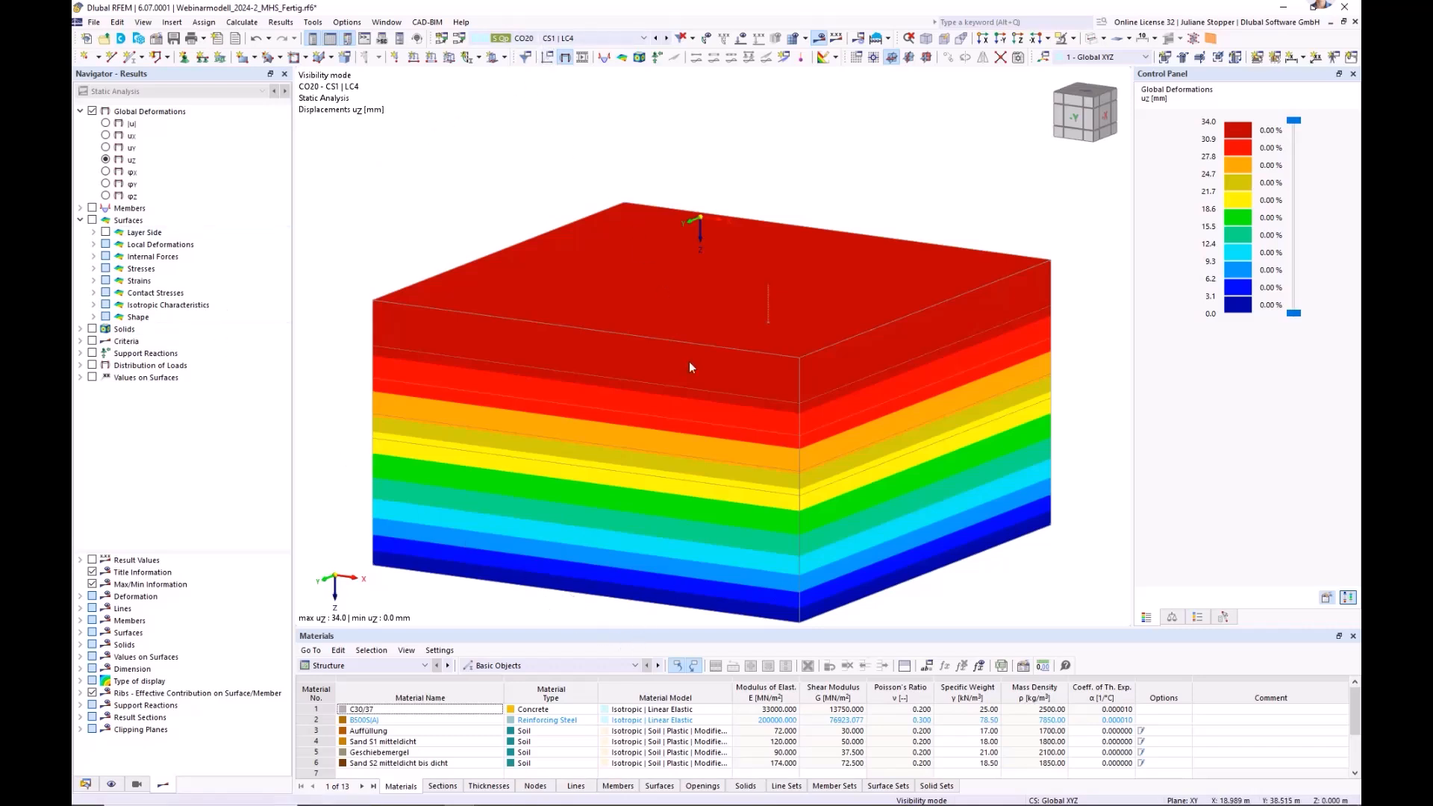
middle_drag(777, 489, 780, 435)
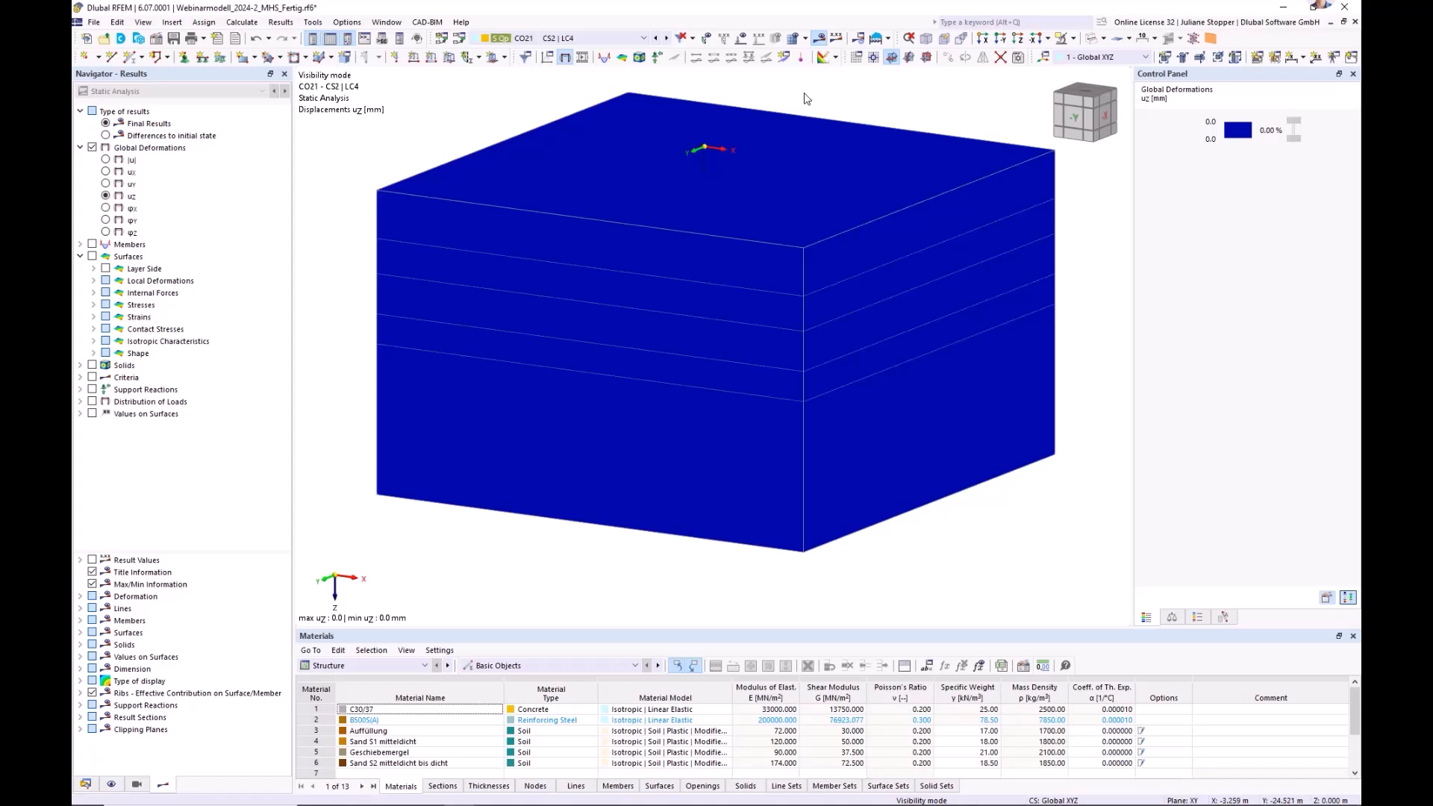
middle_drag(833, 91, 809, 119)
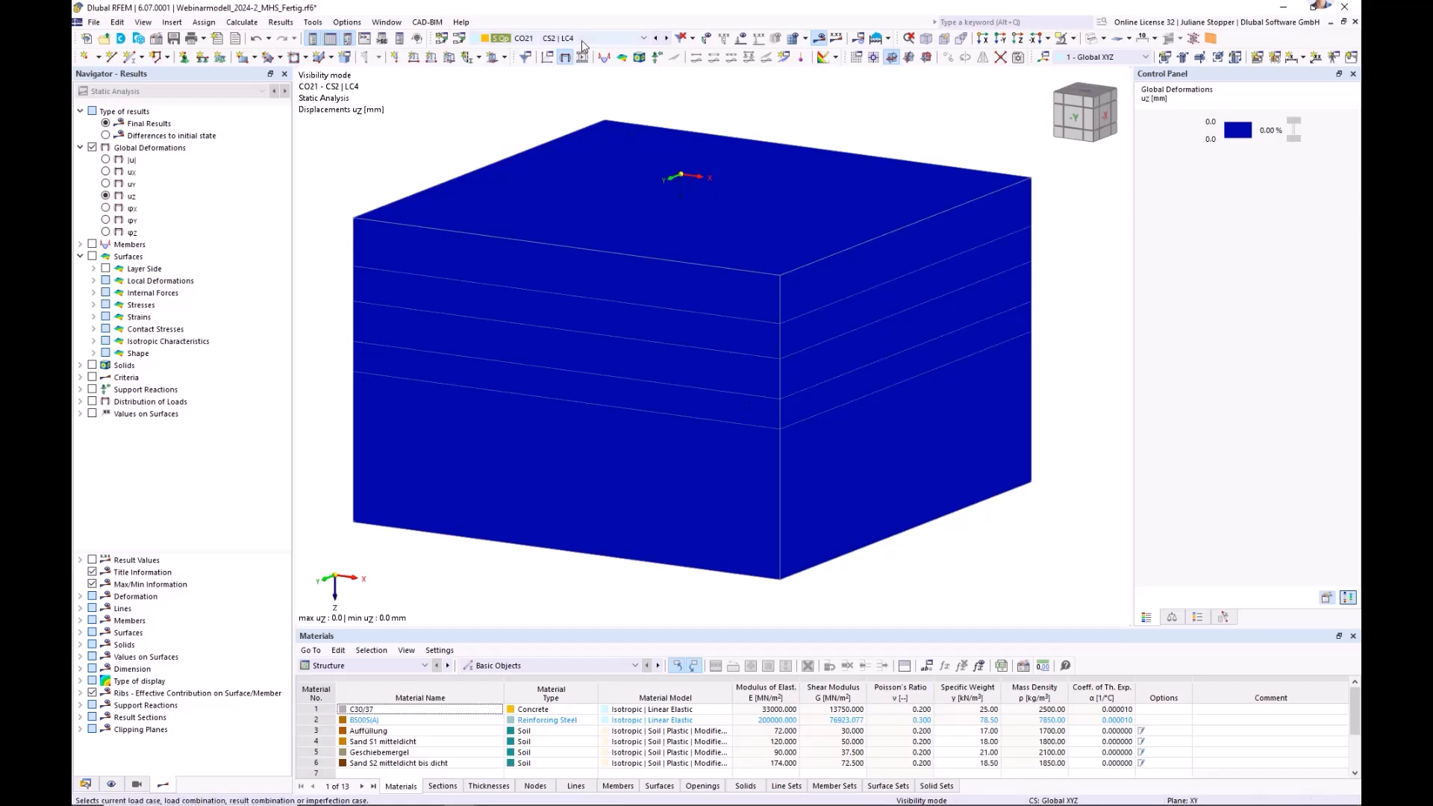
- Step through the uz deformations of the following construction-stage combinations CO22, CO23, CO24 and CO25
click(665, 38)
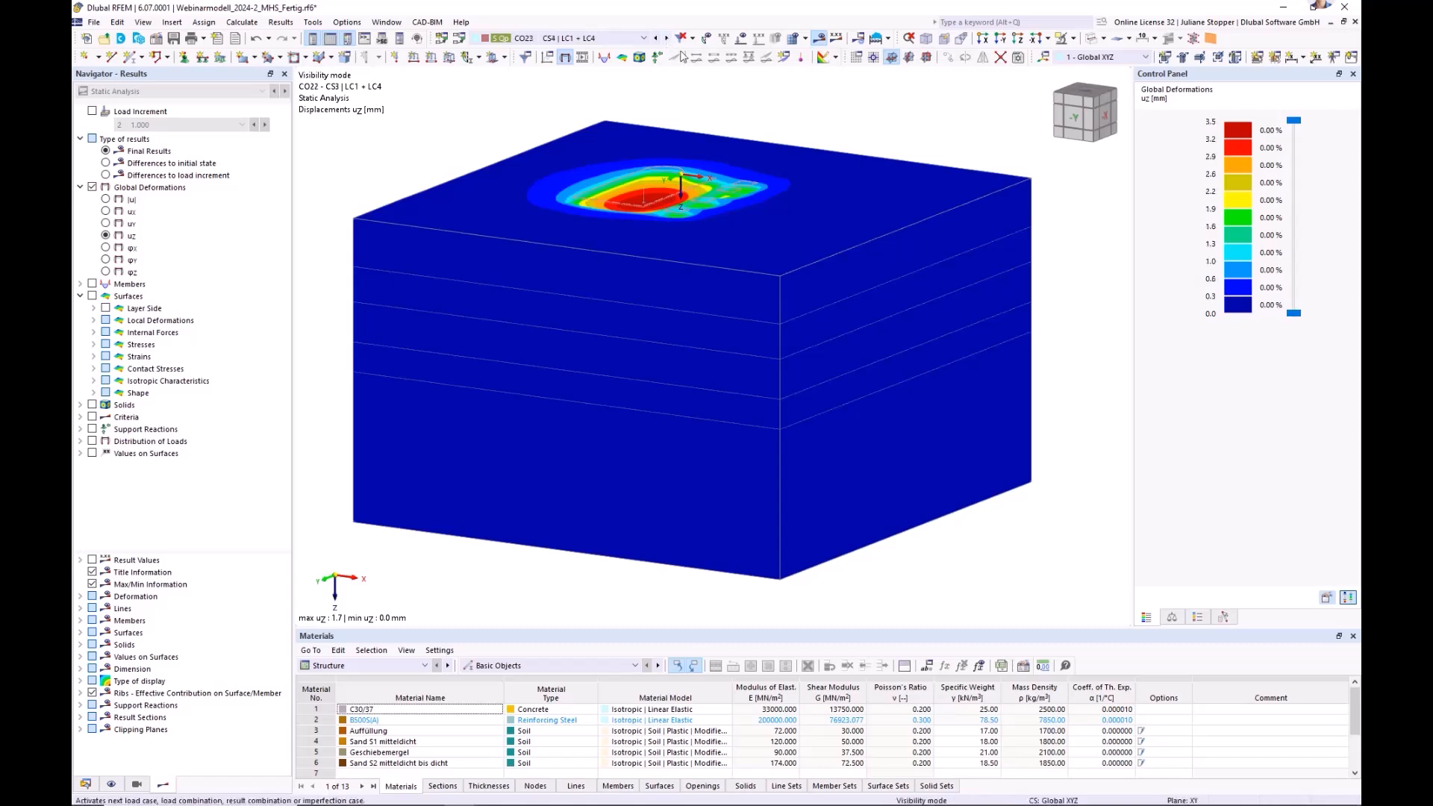
click(667, 38)
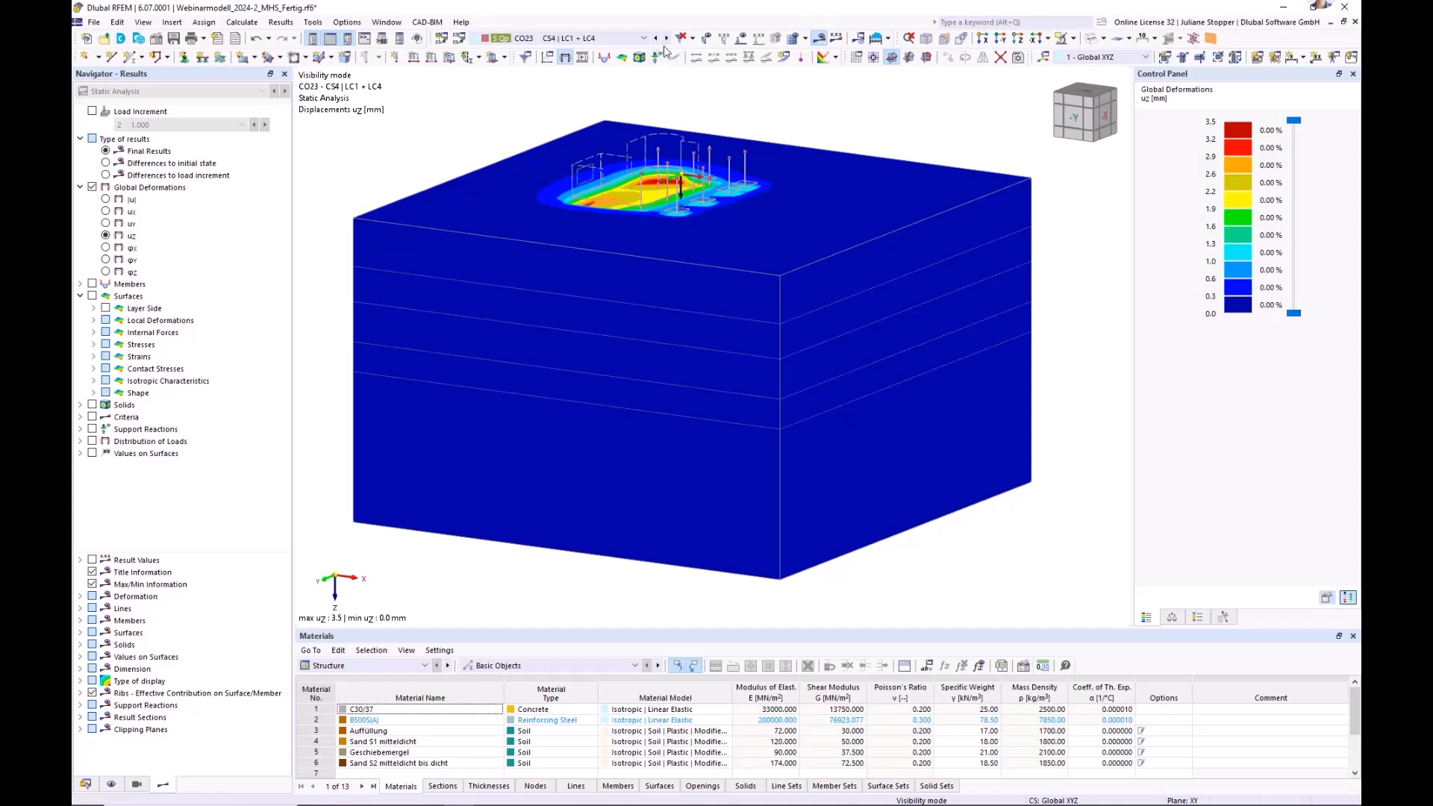
middle_drag(695, 148, 681, 224)
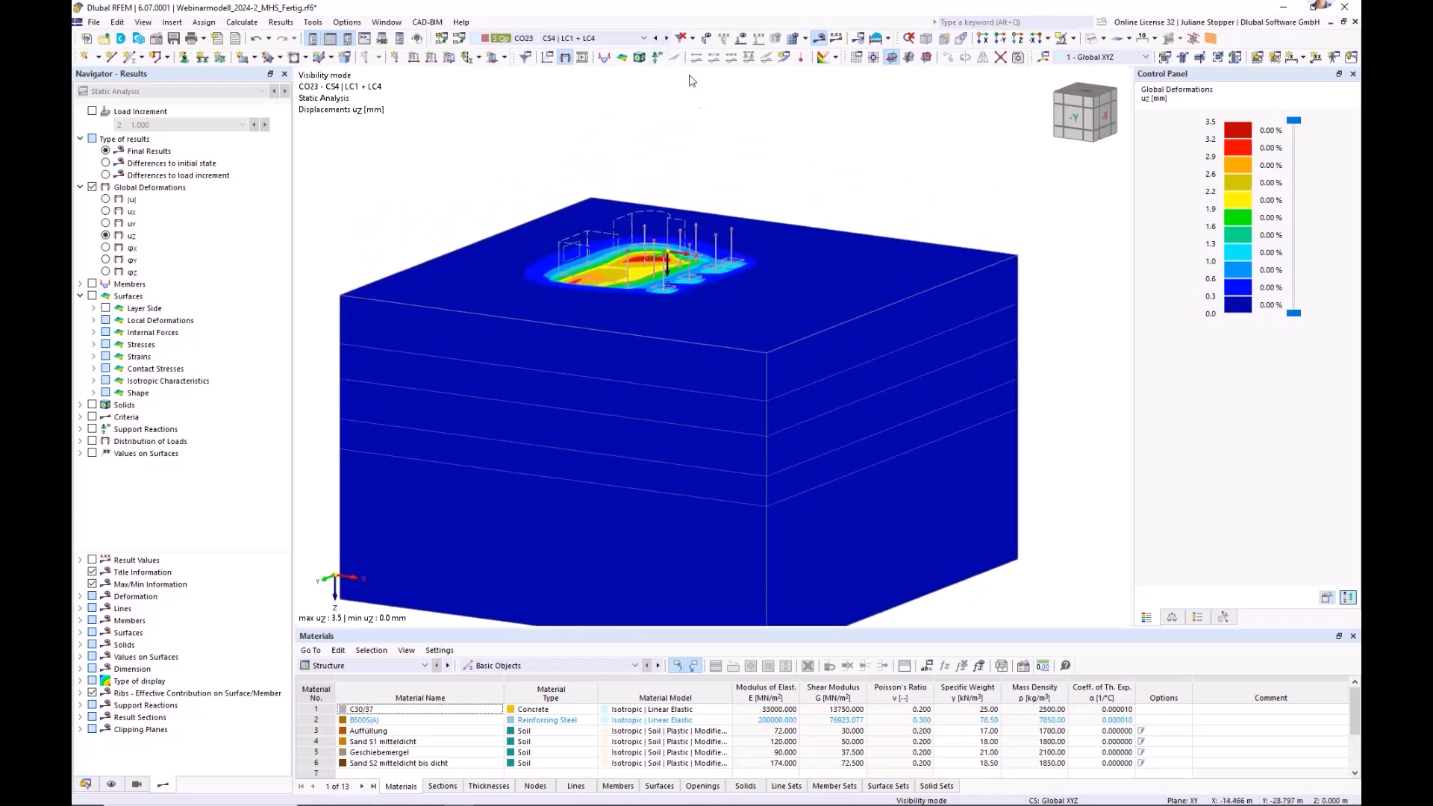
click(667, 40)
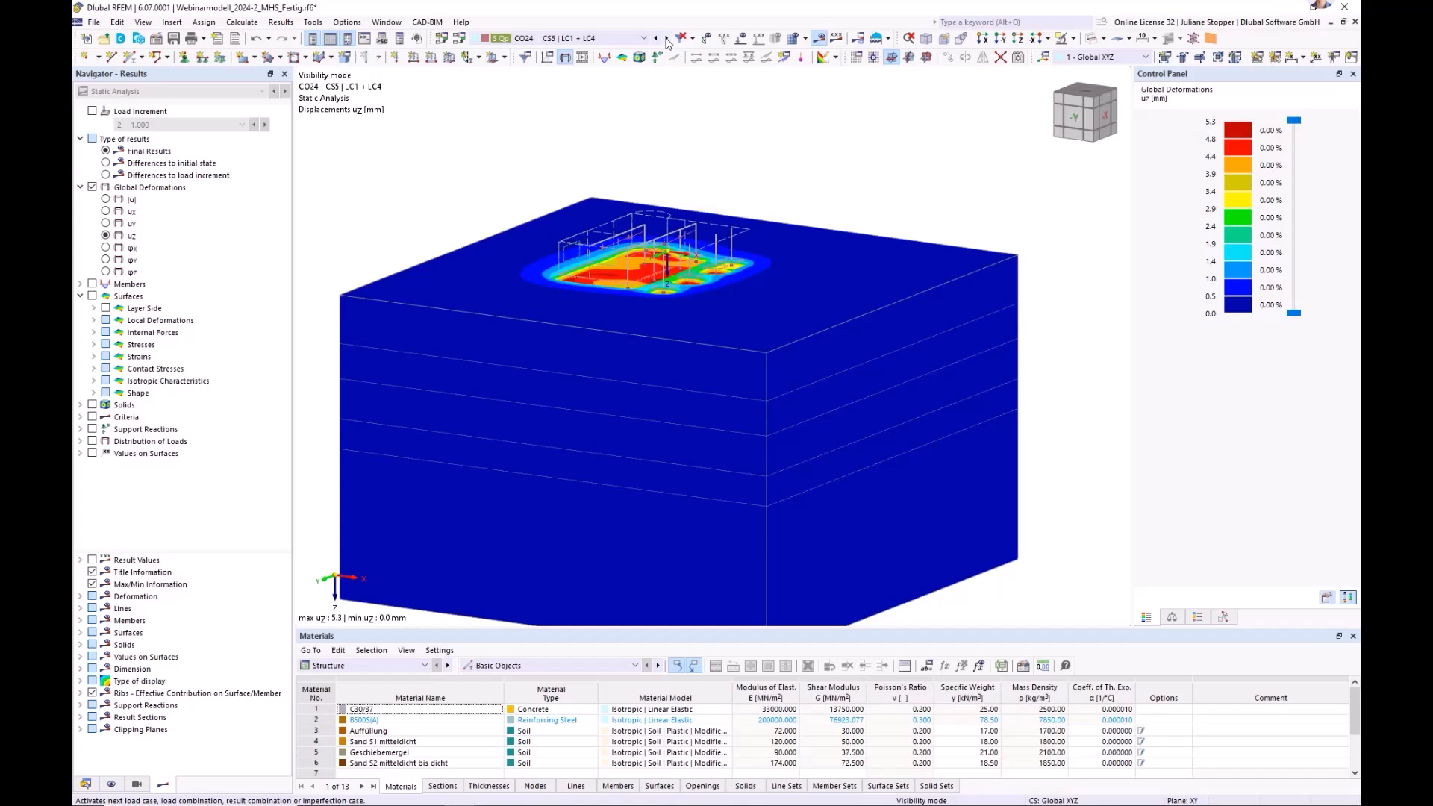
click(667, 40)
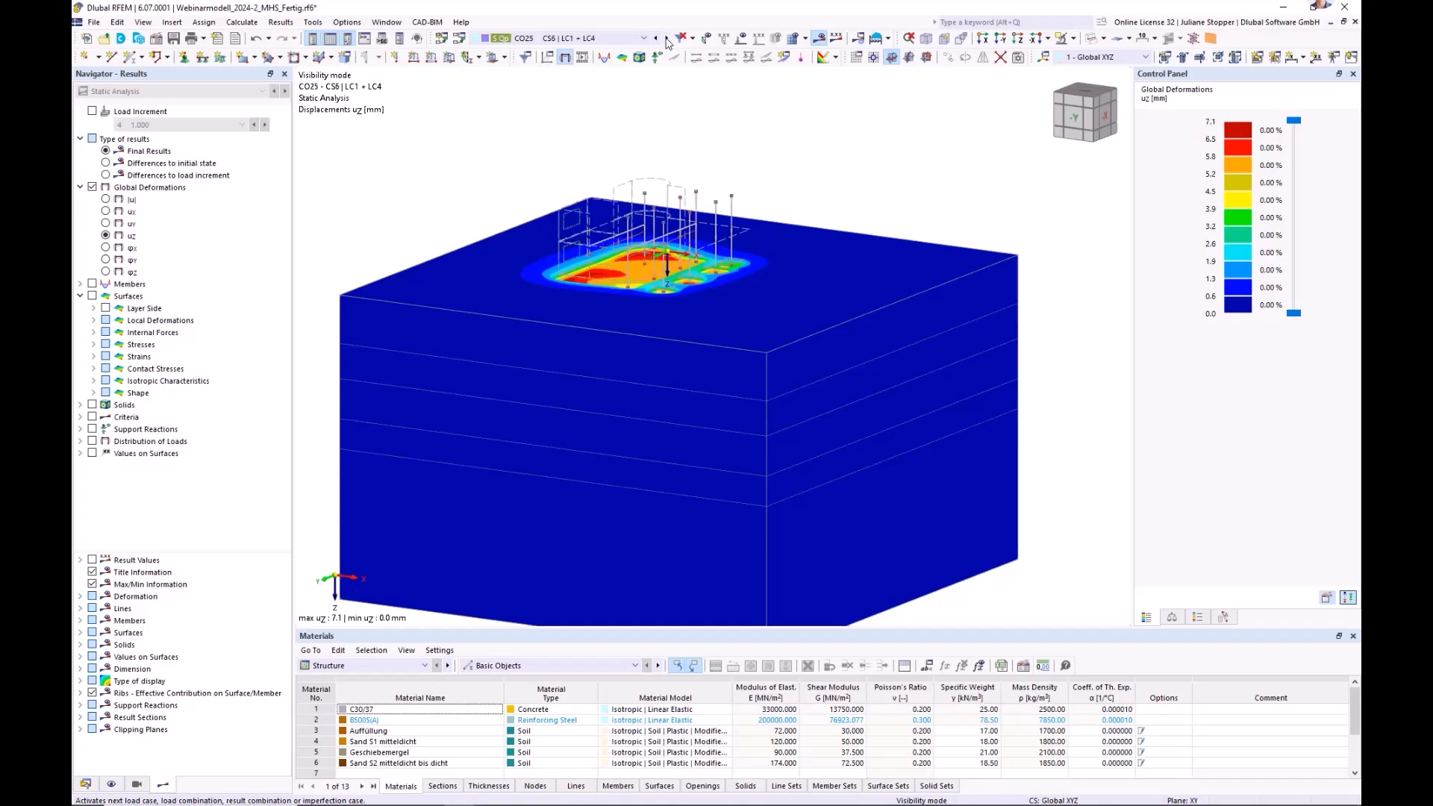
ctrl+middle_drag(643, 316, 567, 349)
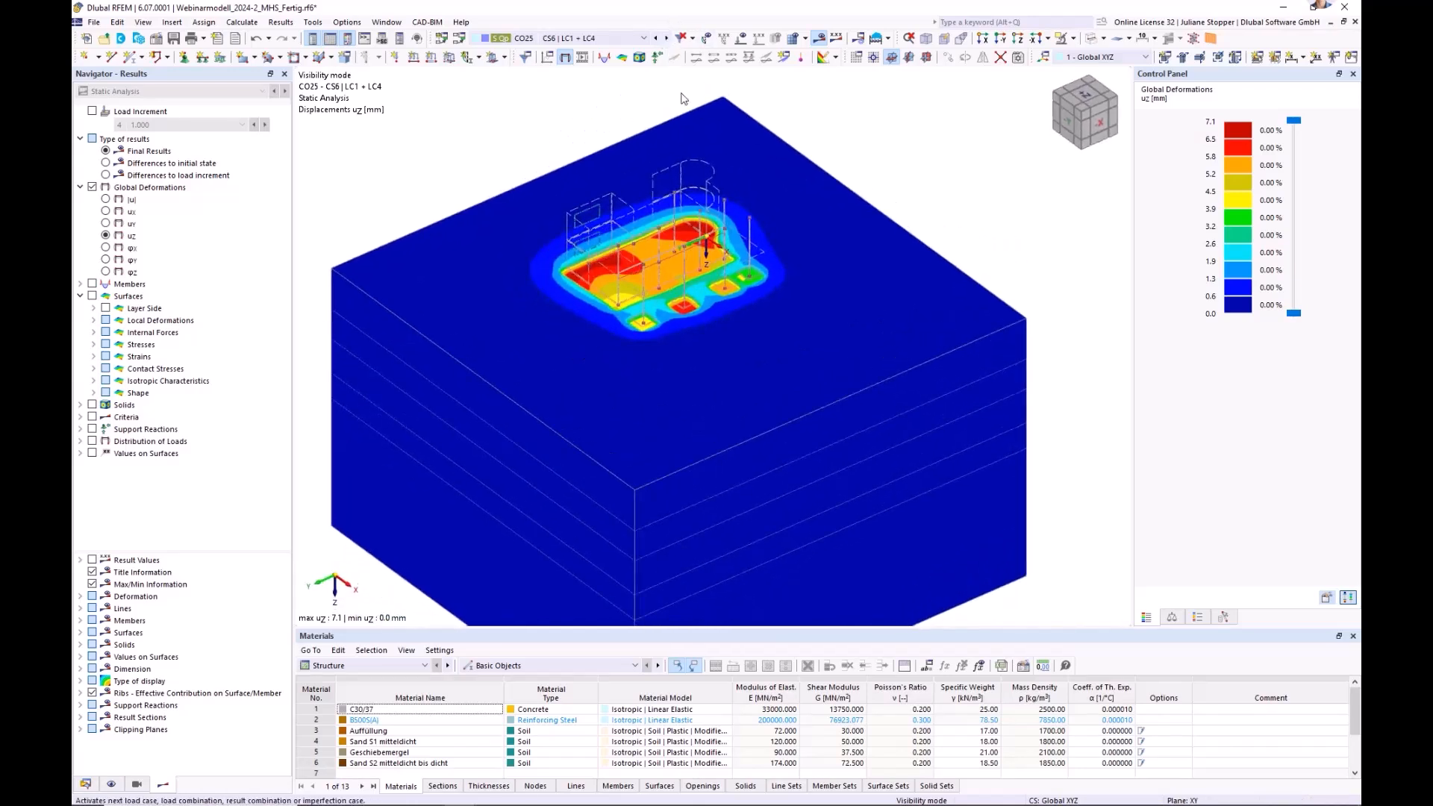
scroll(604, 39, down, 1)
- Display the final uz deformations of load combination CO29 and show the building as a solid rendered model
click(605, 39)
click(608, 416)
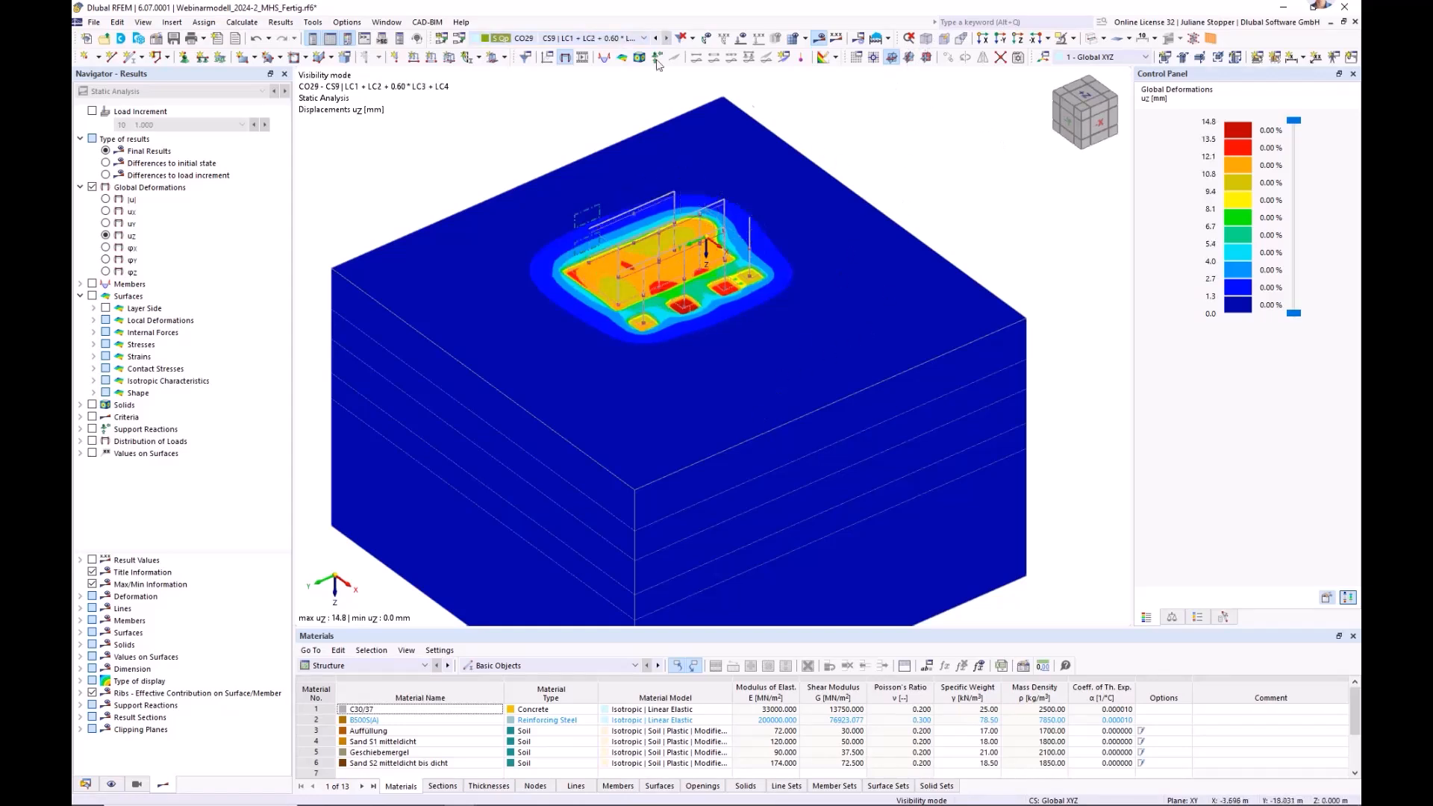
click(584, 43)
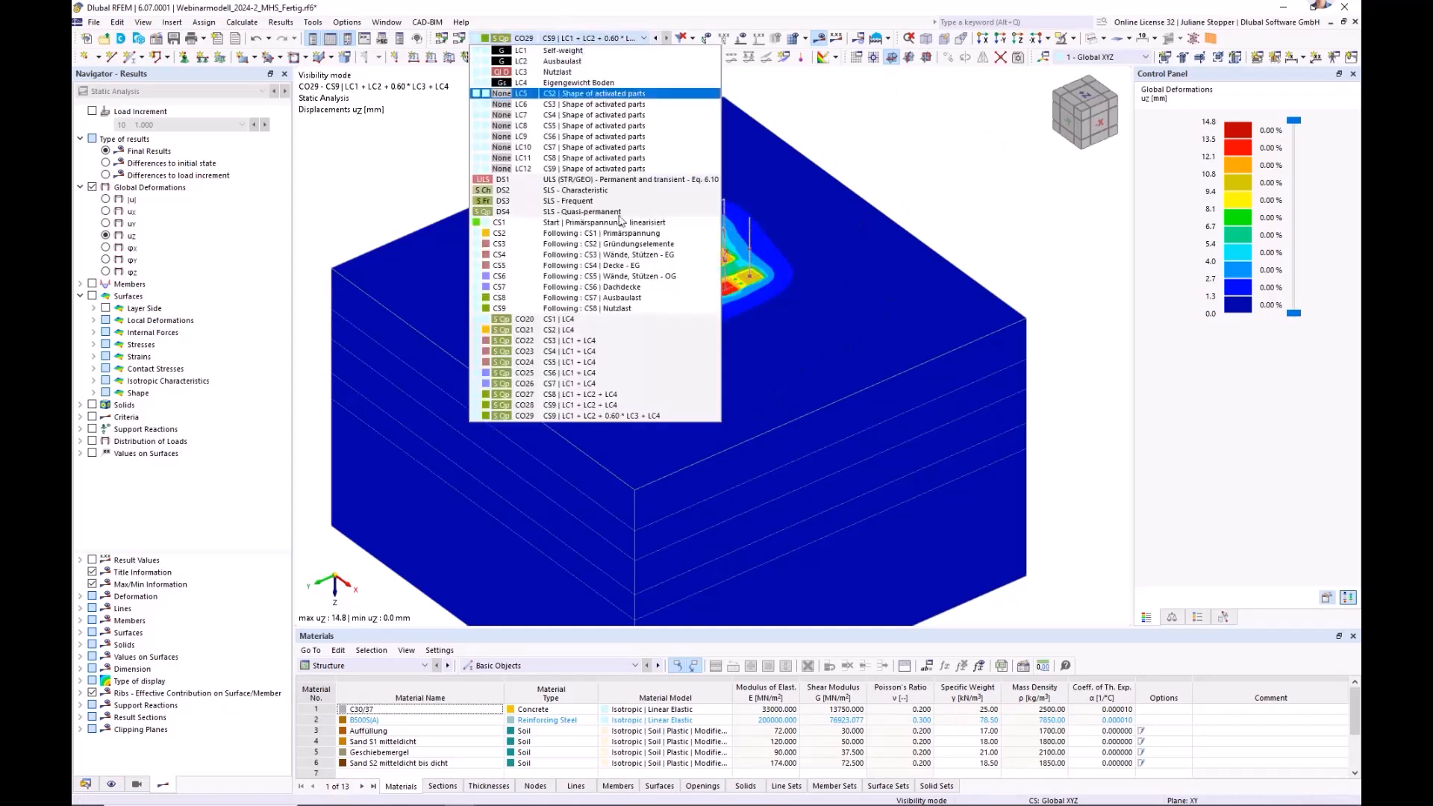
click(596, 417)
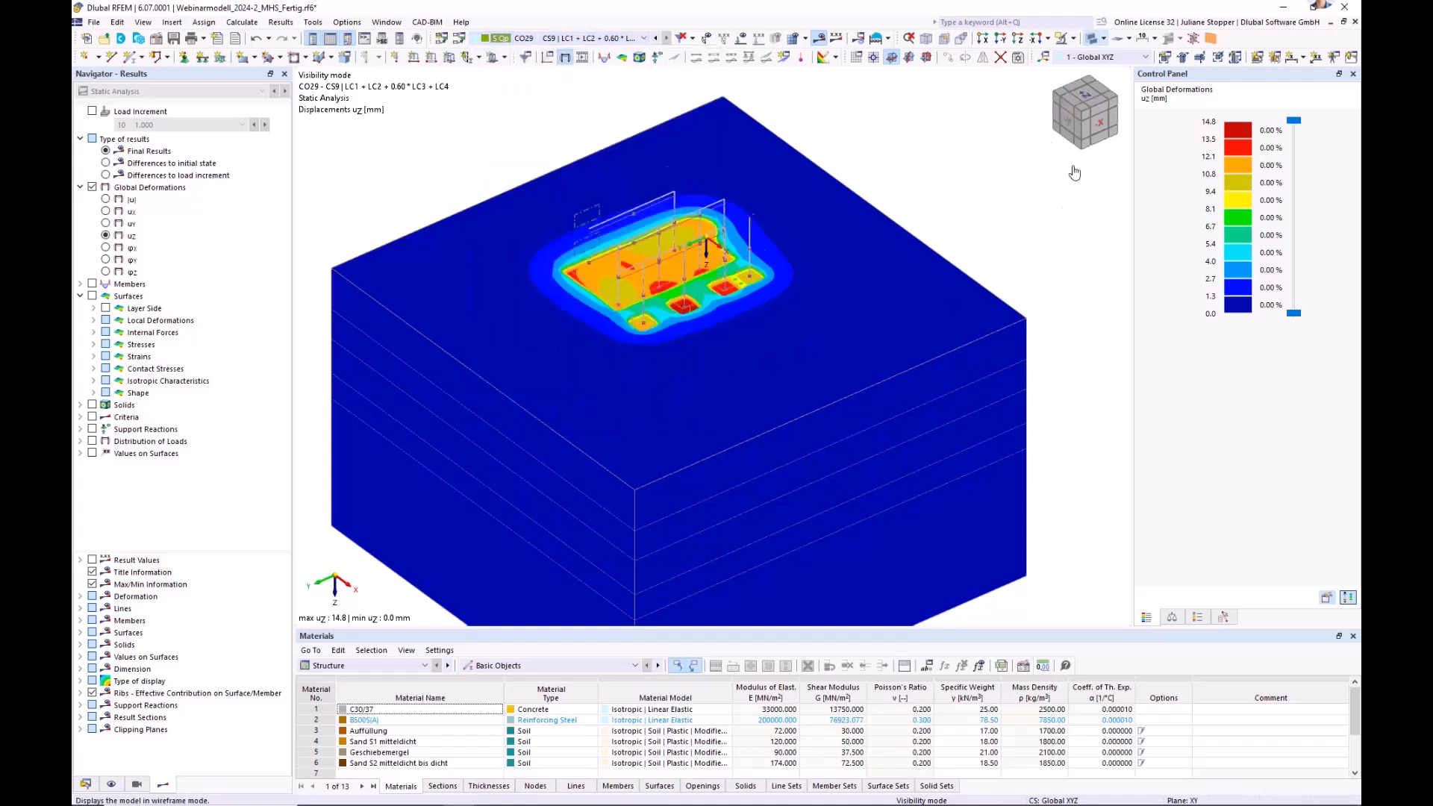
ctrl+middle_drag(803, 414, 857, 347)
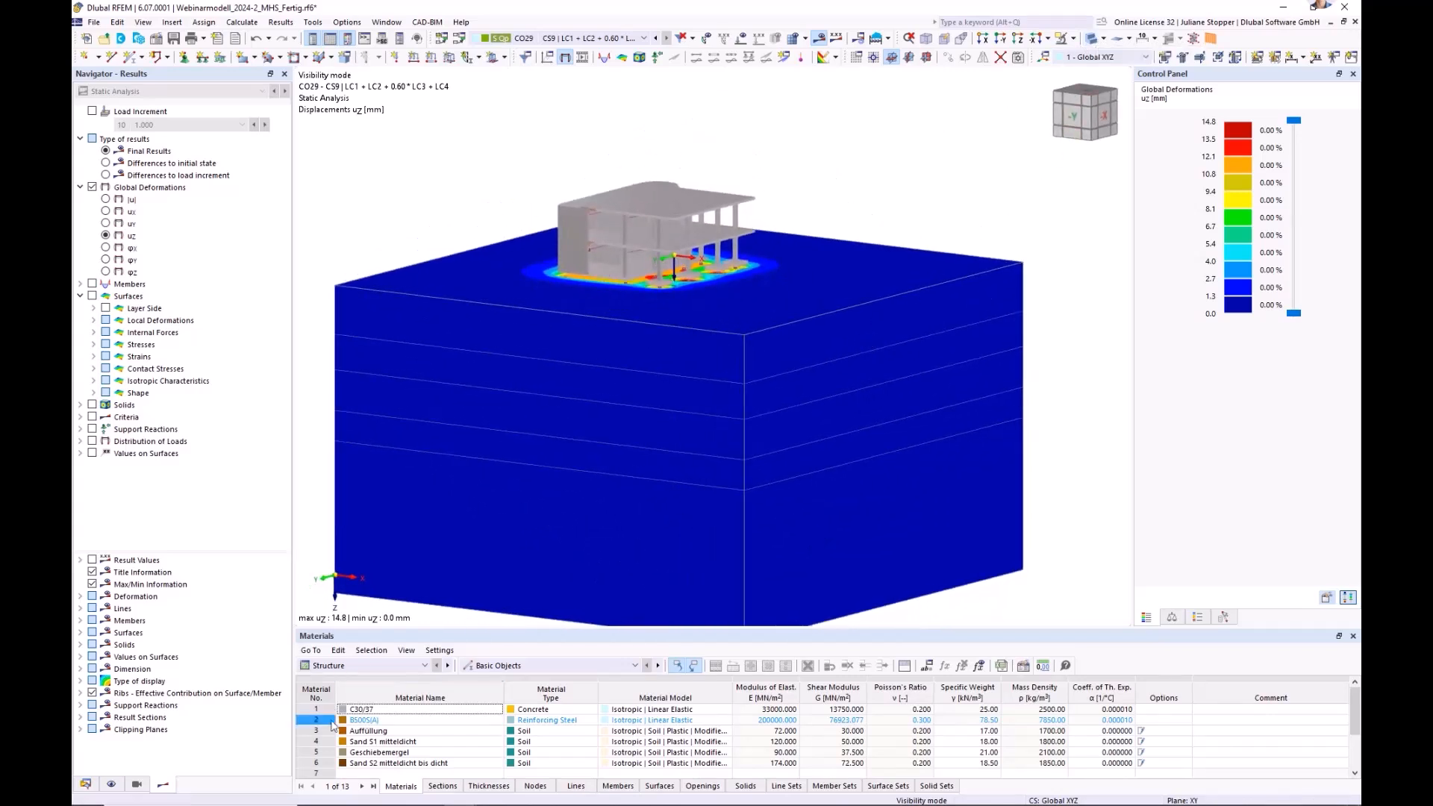
- Find the clipping planes among the model's guide objects and start a new clipping plane
click(86, 783)
scroll(127, 606, down, 3)
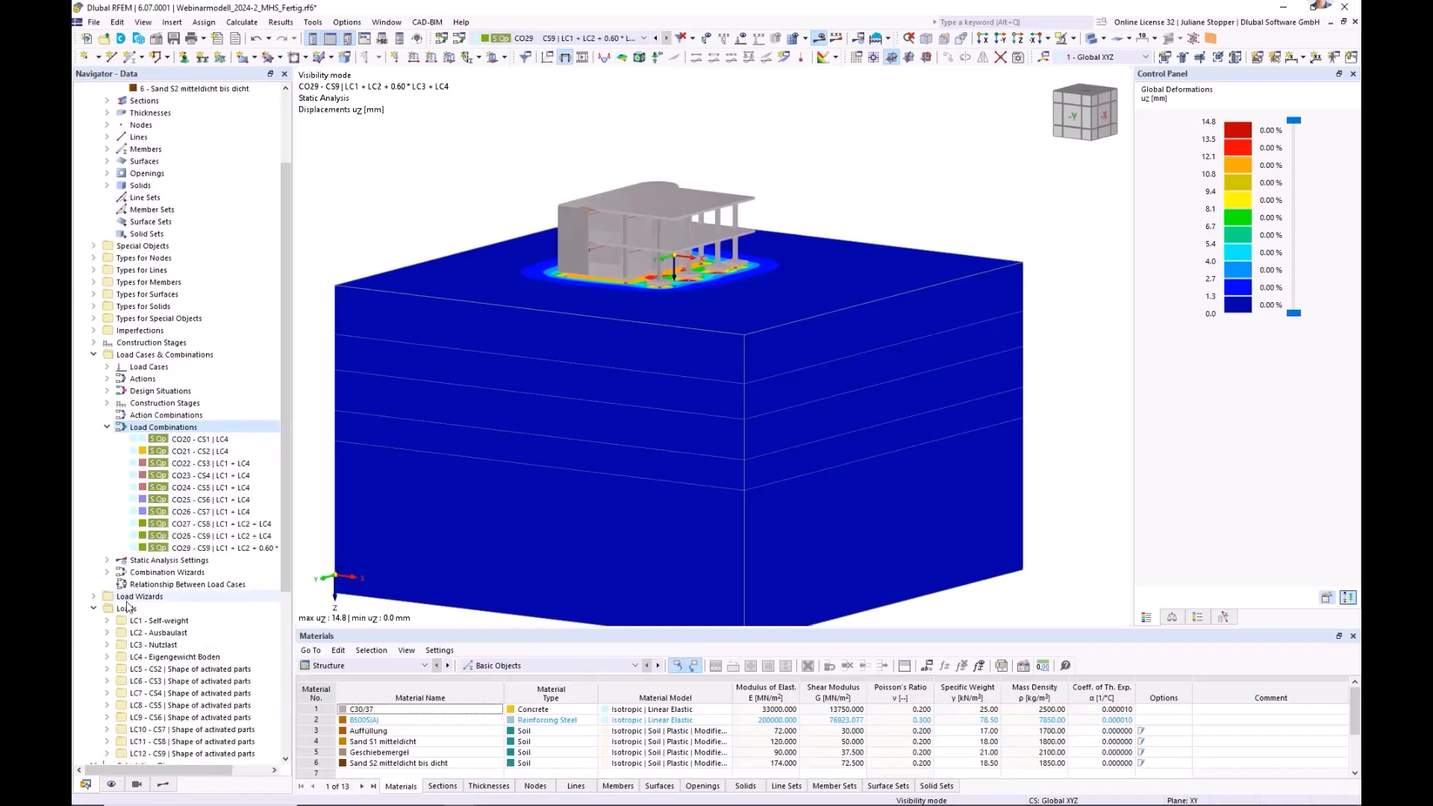
scroll(127, 606, down, 5)
click(107, 584)
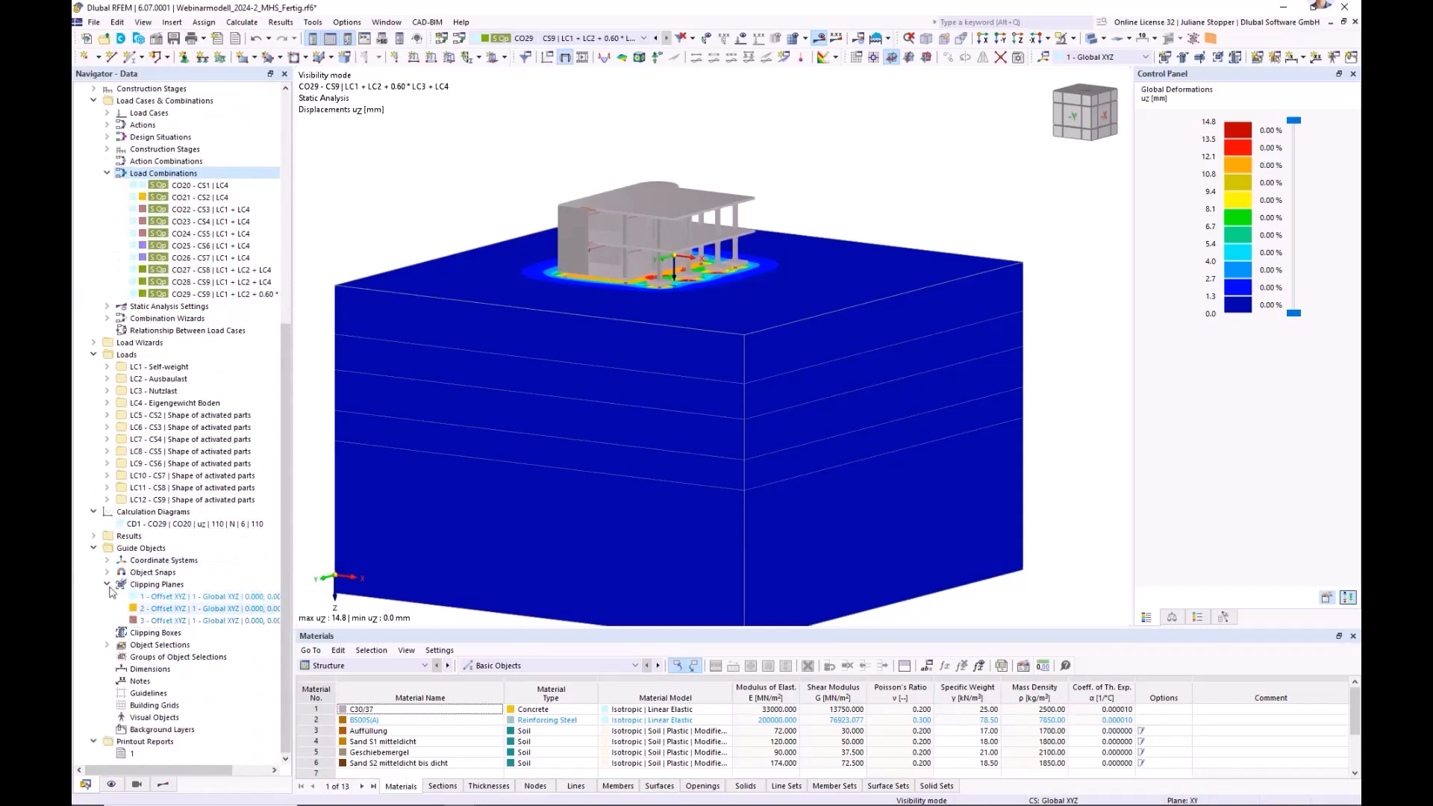
click(106, 585)
click(108, 621)
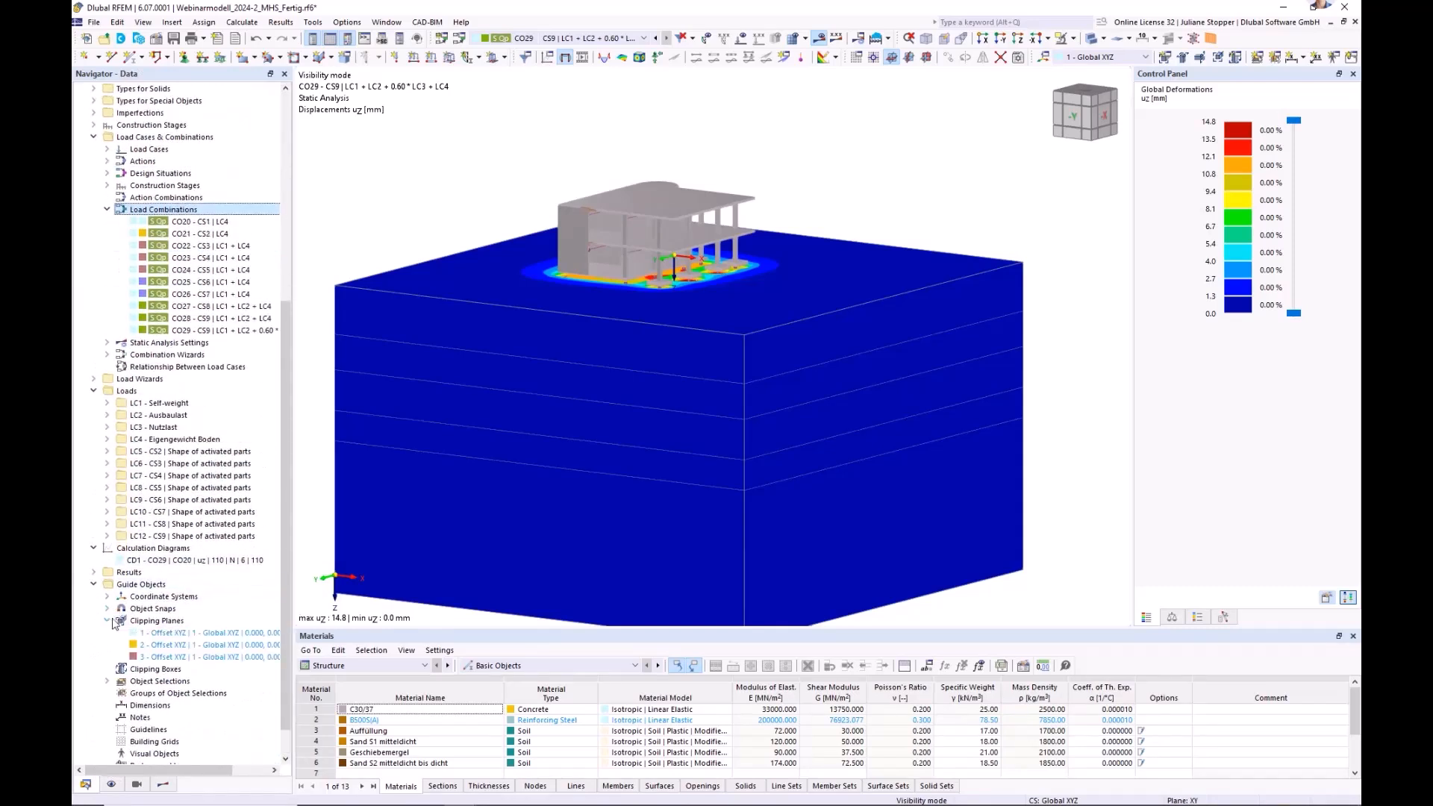
right_click(142, 621)
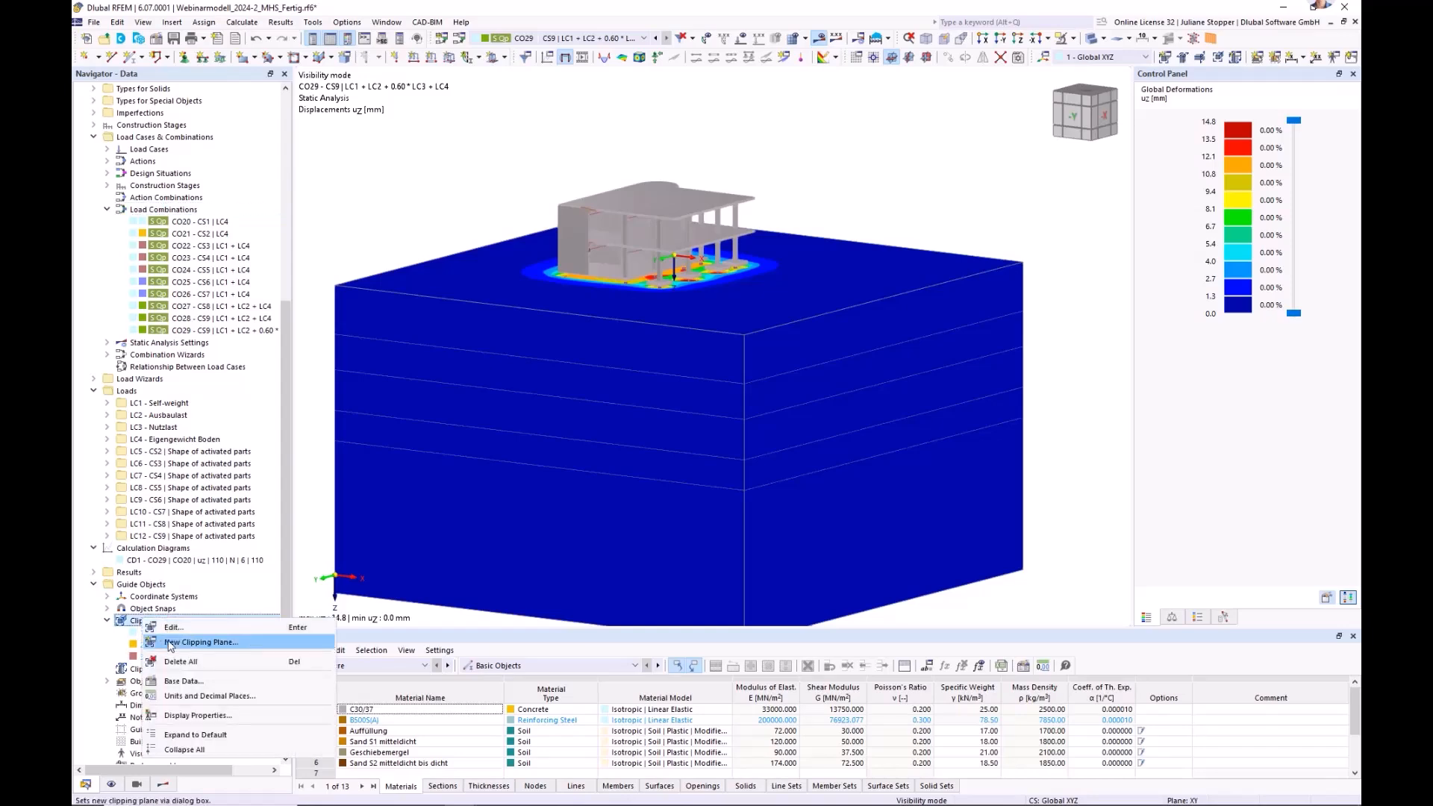
click(184, 645)
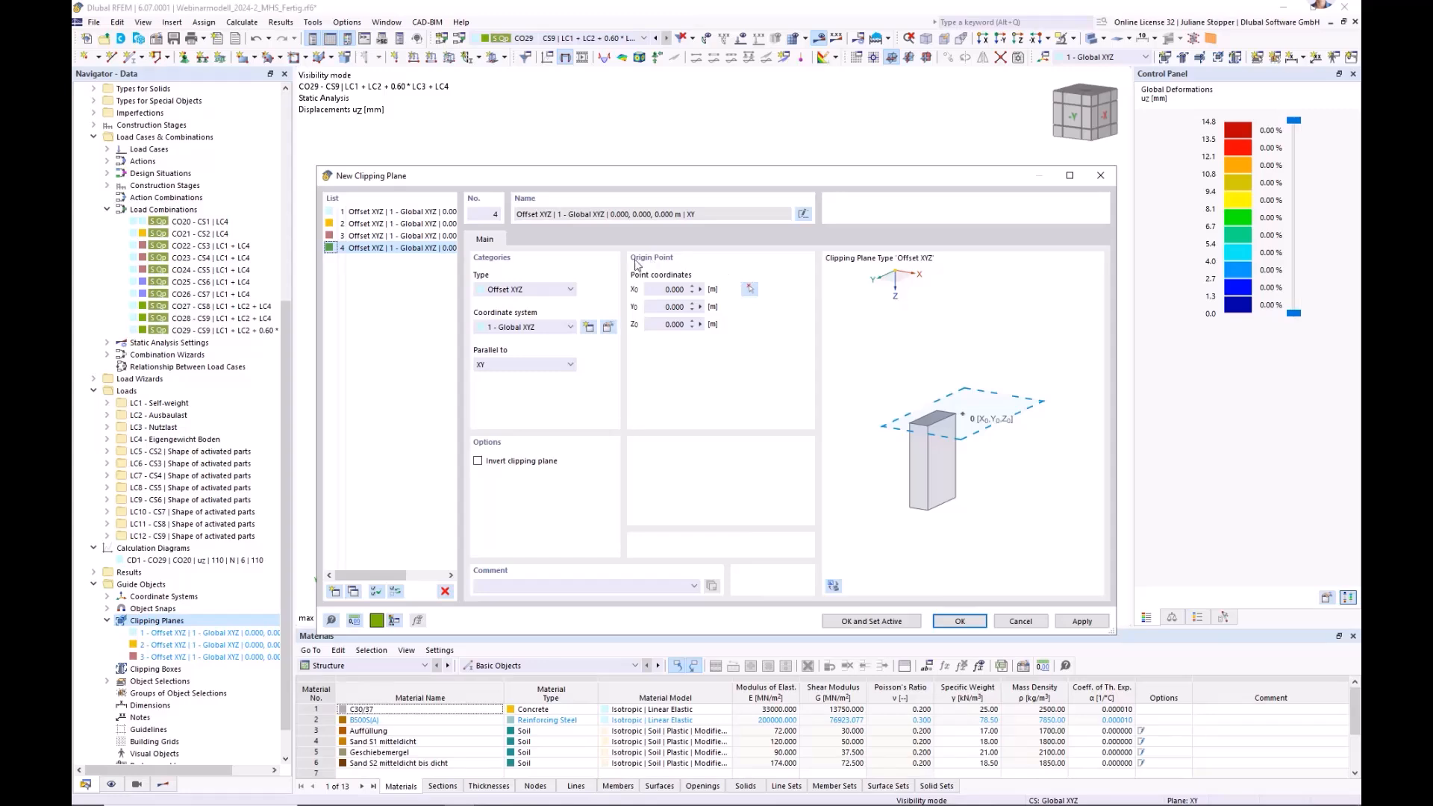
- Make the nodes visible and pick the footing node at 7.500, 8.500, -0.300 m as the clipping plane's origin
click(750, 289)
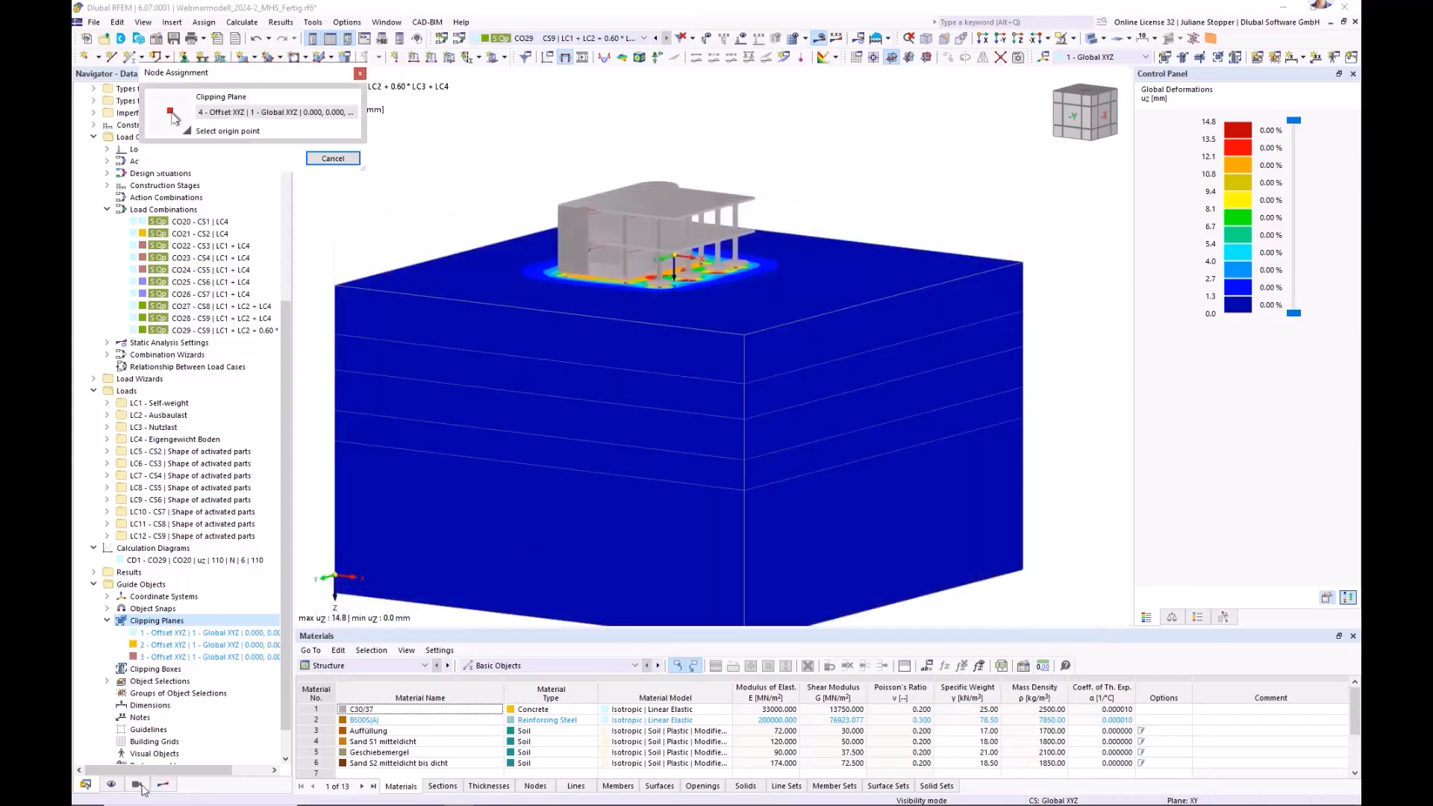
click(112, 784)
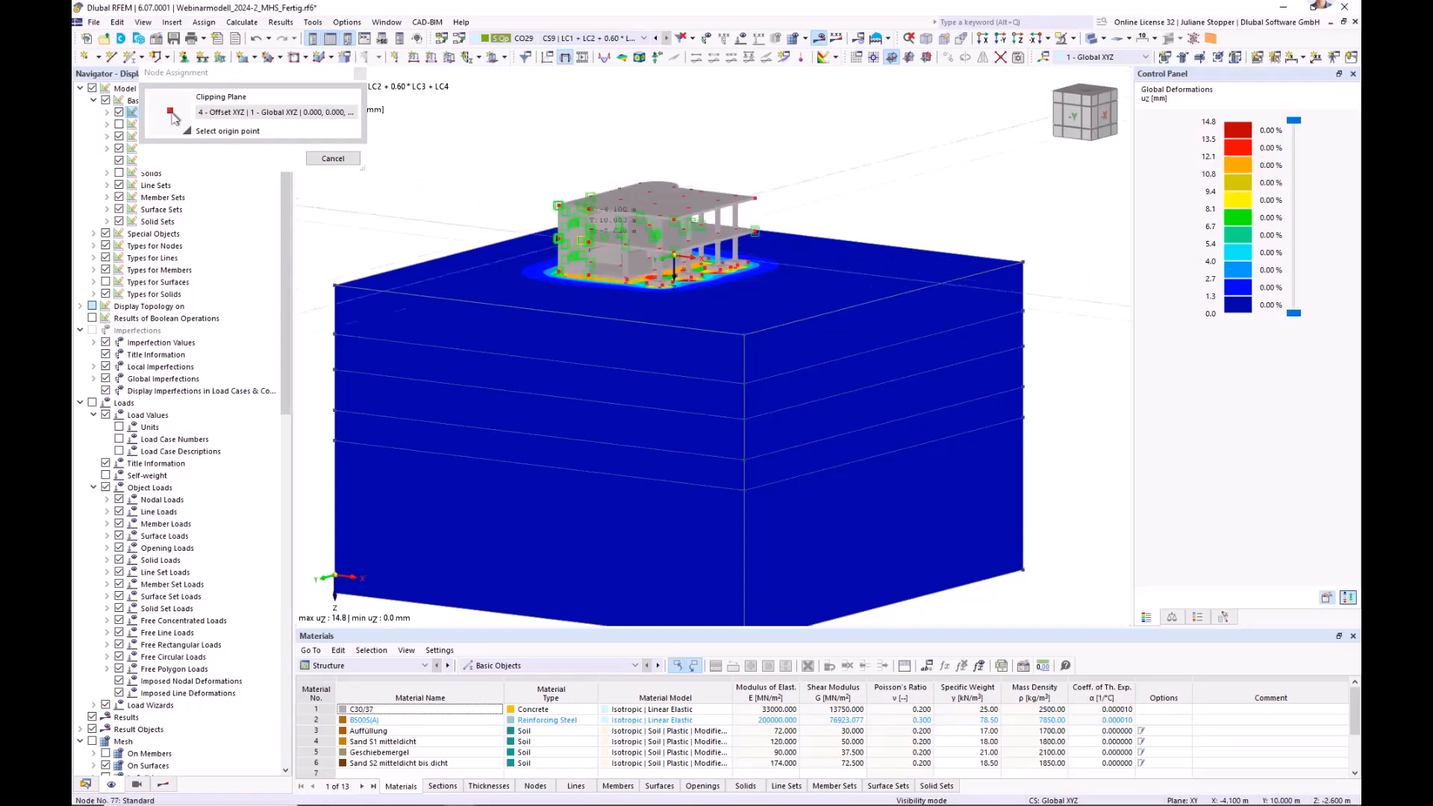
scroll(673, 287, up, 6)
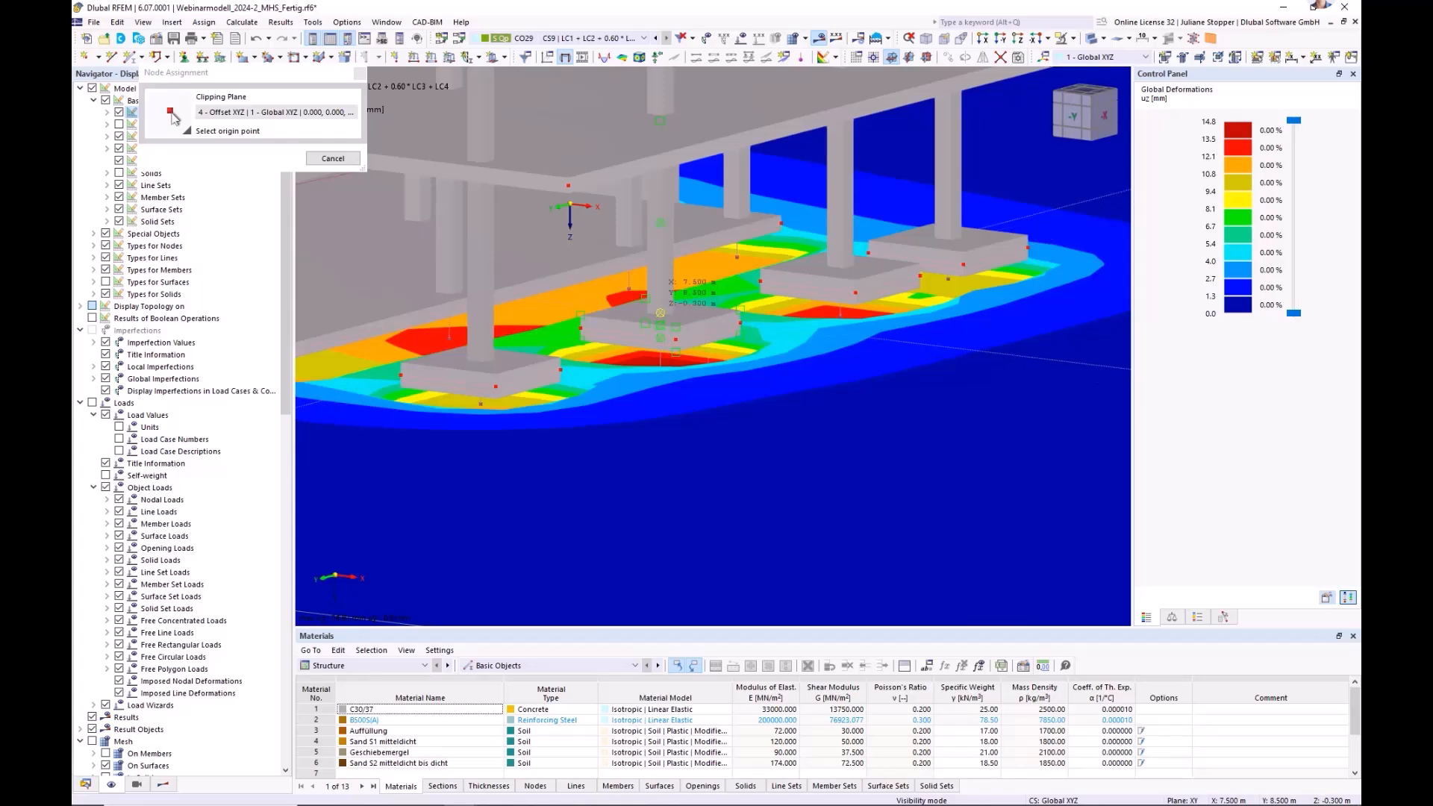
click(660, 312)
- Orient the new clipping plane parallel to XZ, create it as the active plane and return to the model data
click(491, 365)
click(489, 397)
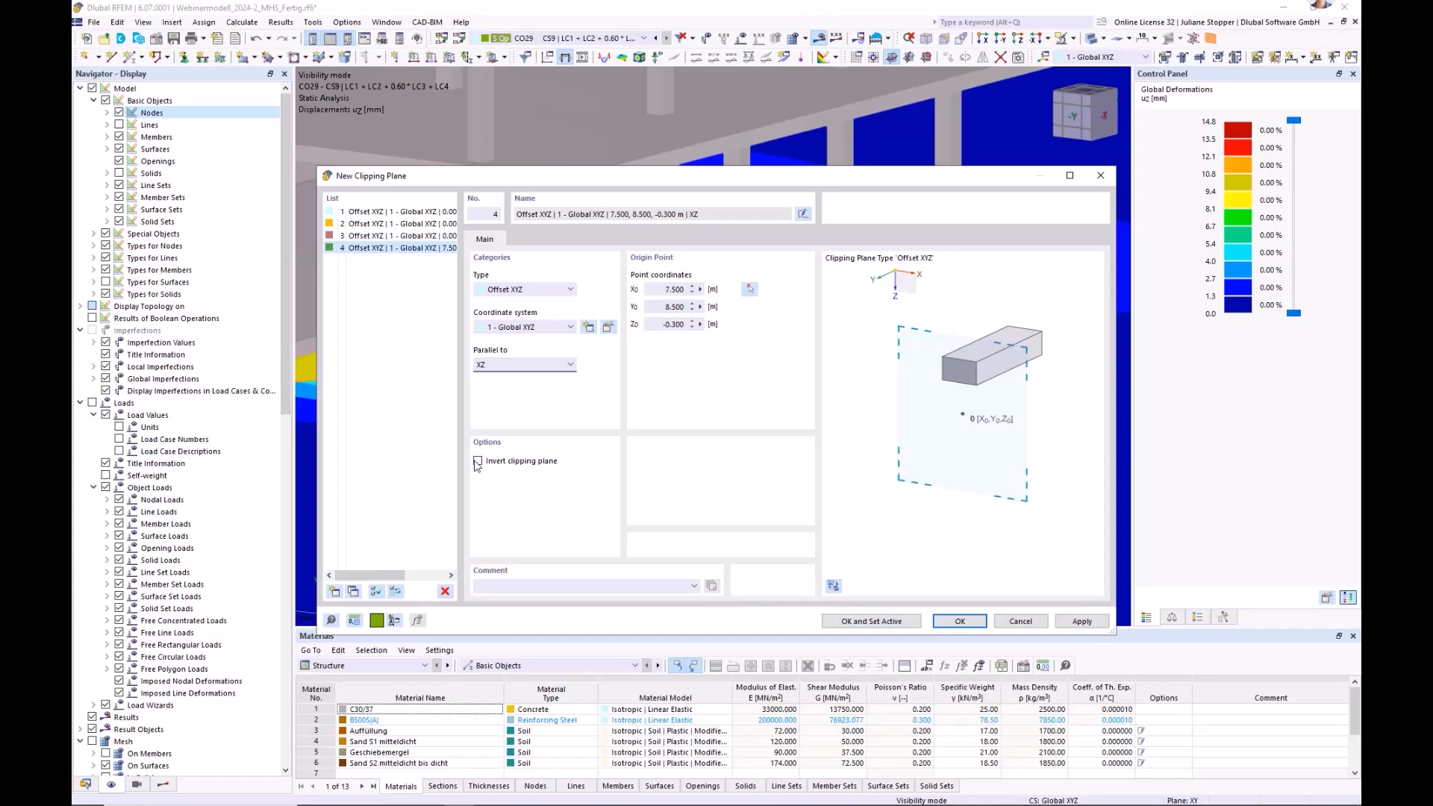
click(881, 621)
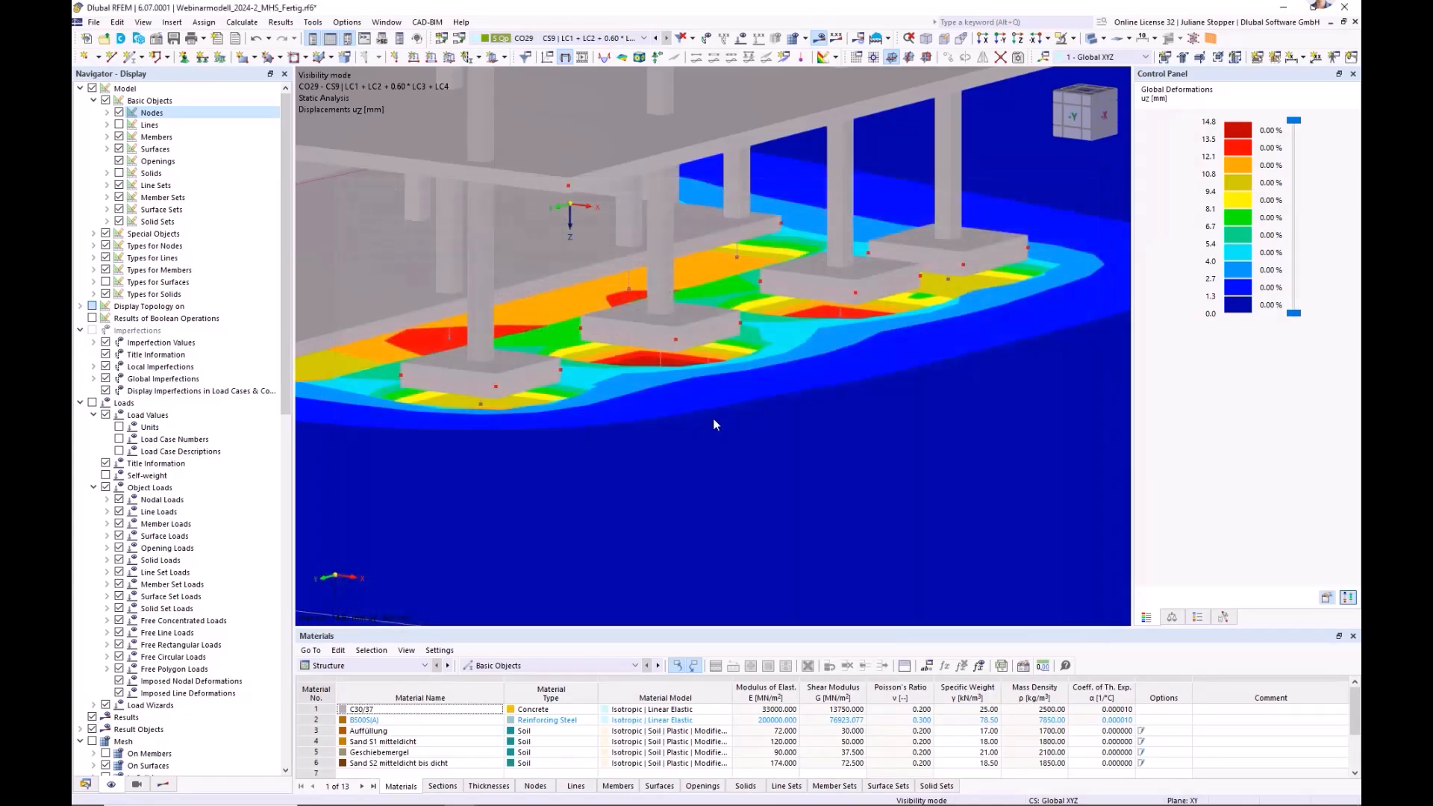
click(85, 785)
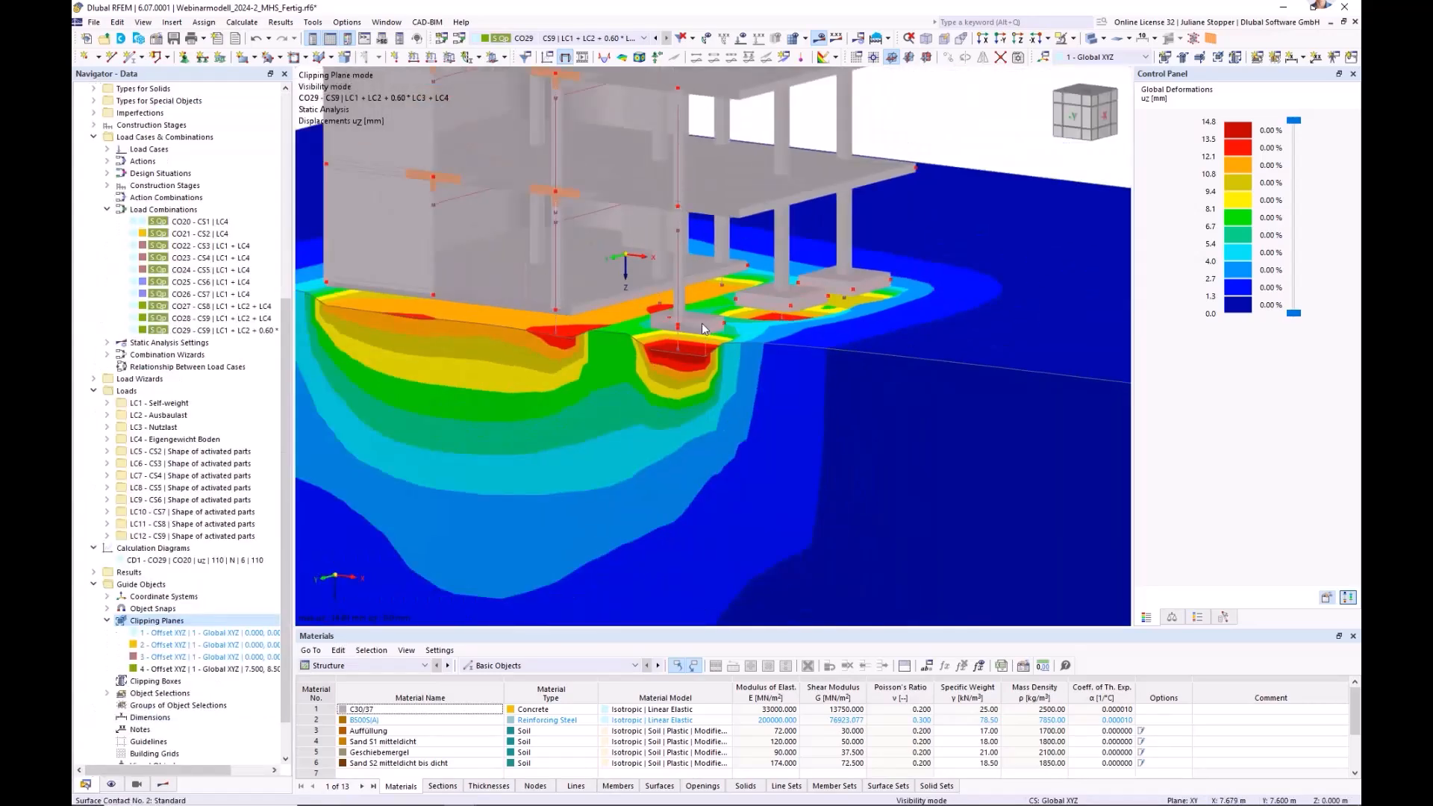
- Move the clipping plane along the Y-direction to about y = 3.366 m
scroll(702, 328, down, 10)
middle_drag(605, 444, 658, 358)
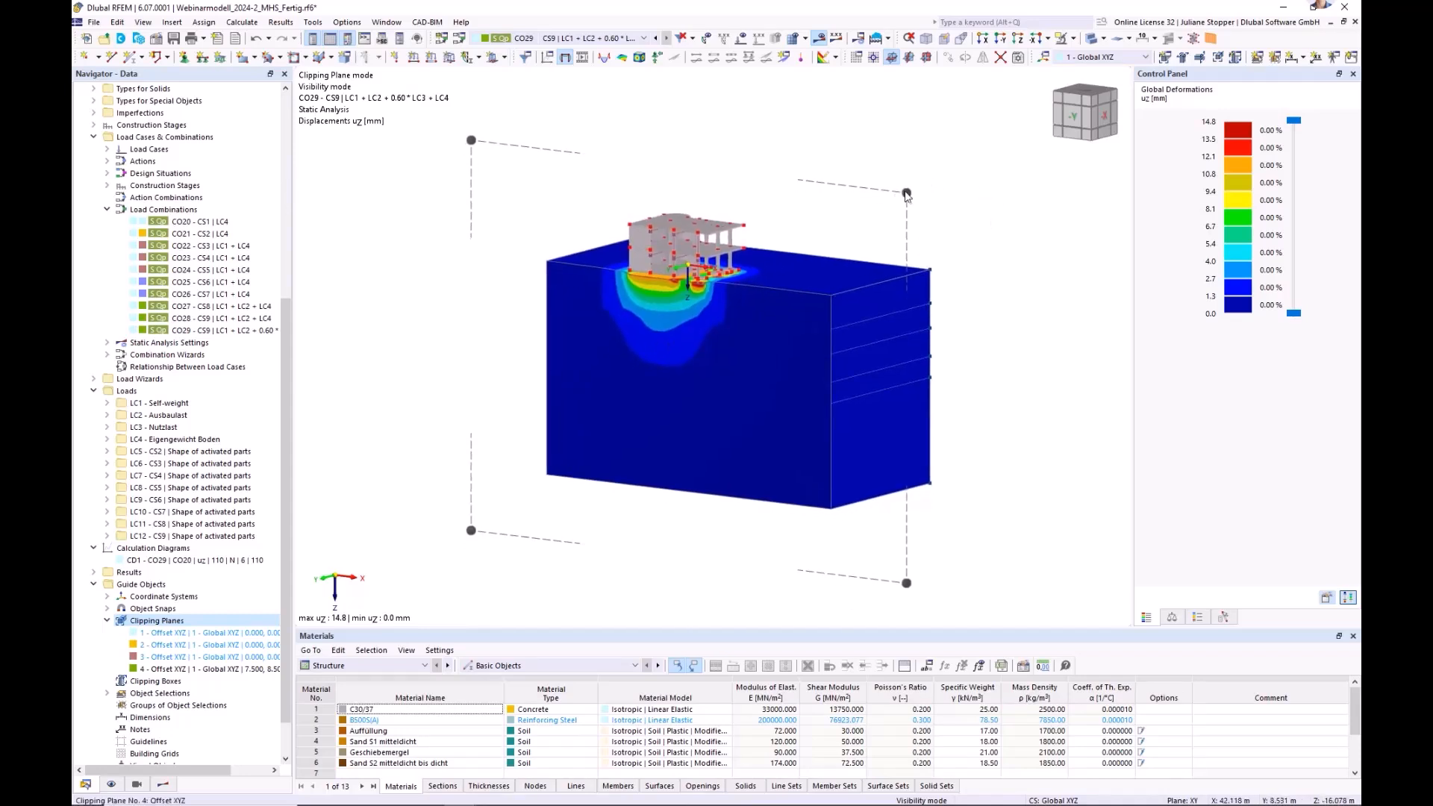
drag(898, 203, 932, 198)
click(1011, 266)
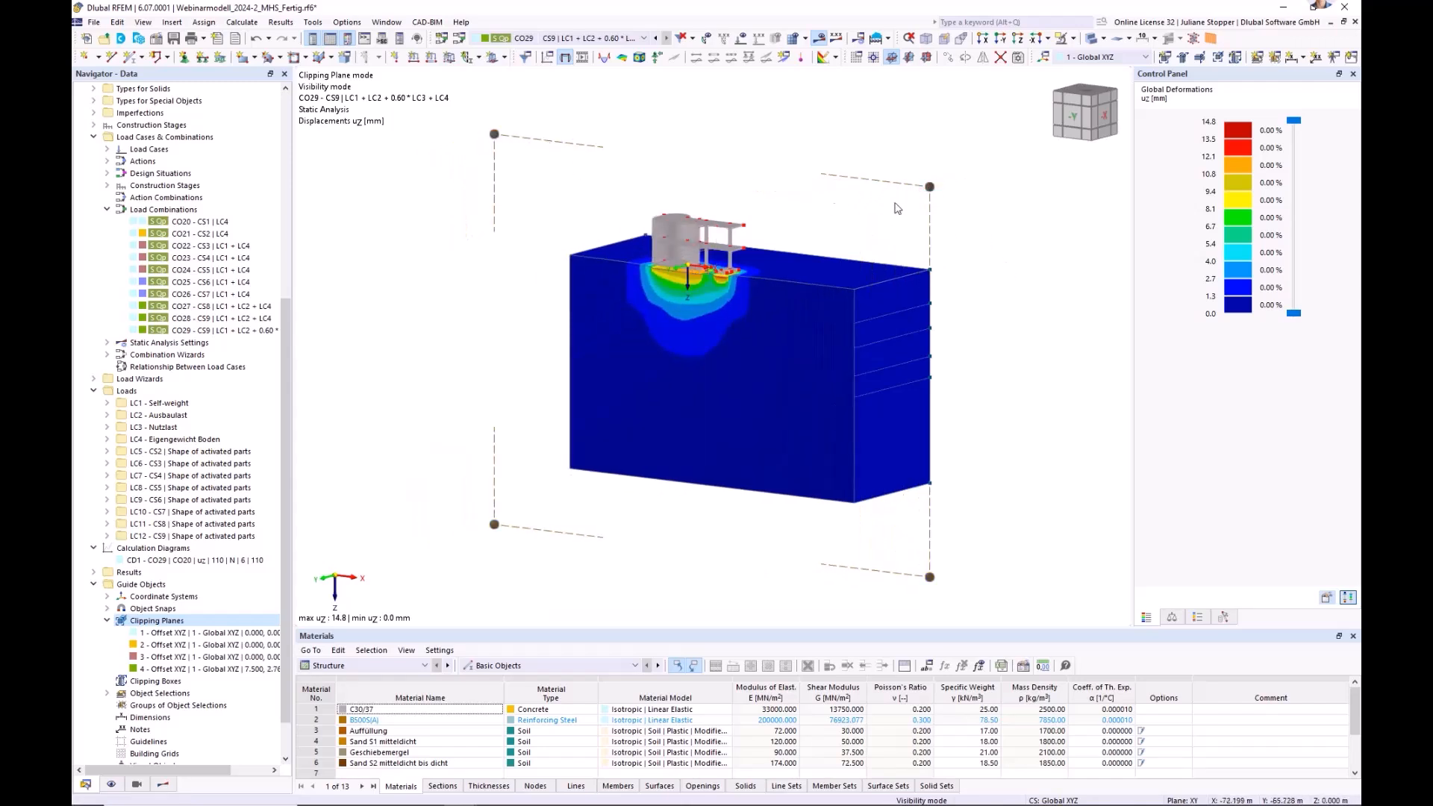
mouse_move(914, 200)
mouse_down()
mouse_move(832, 195)
mouse_move(930, 201)
mouse_up()
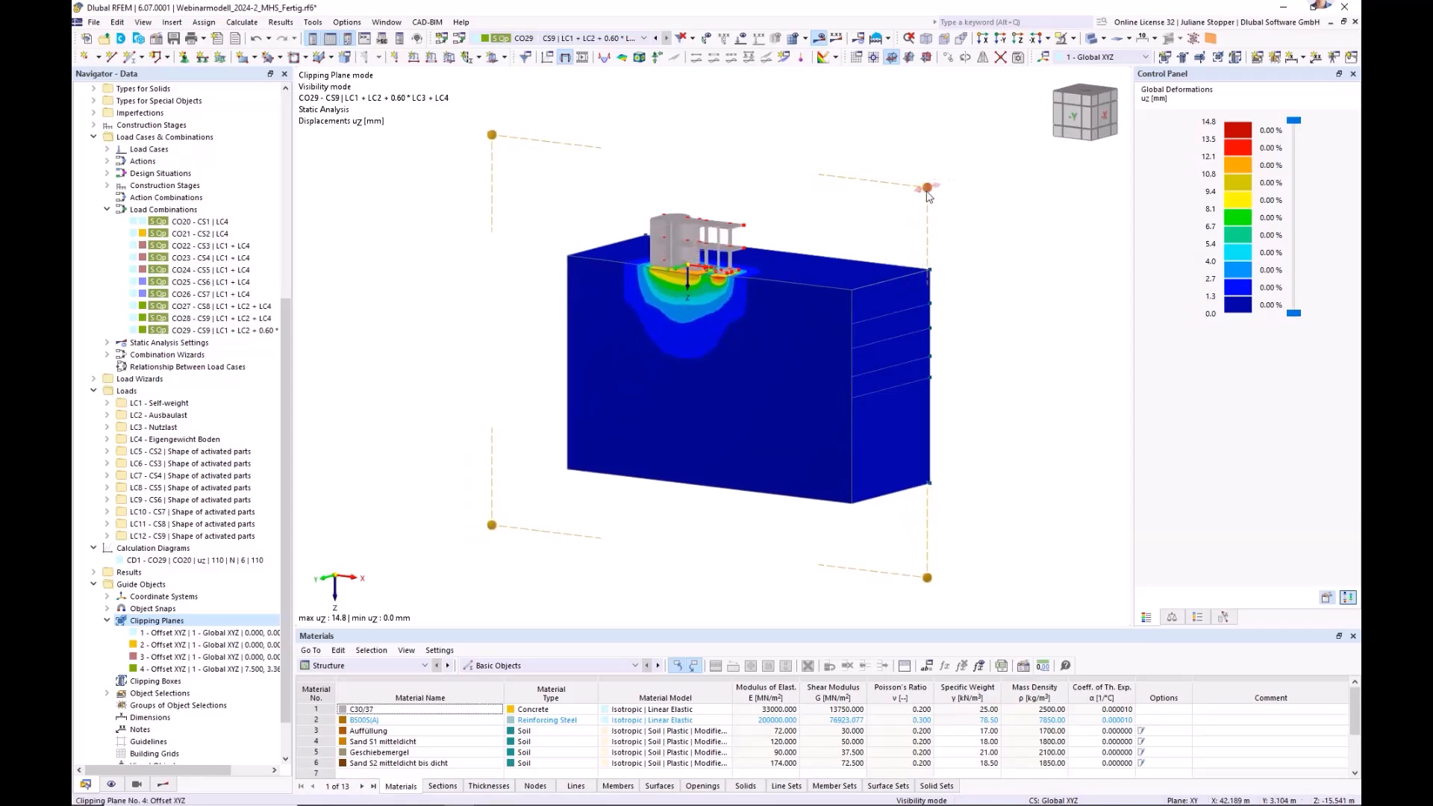
- Edit the new clipping plane so it is parallel to YZ and set it active
right_click(928, 189)
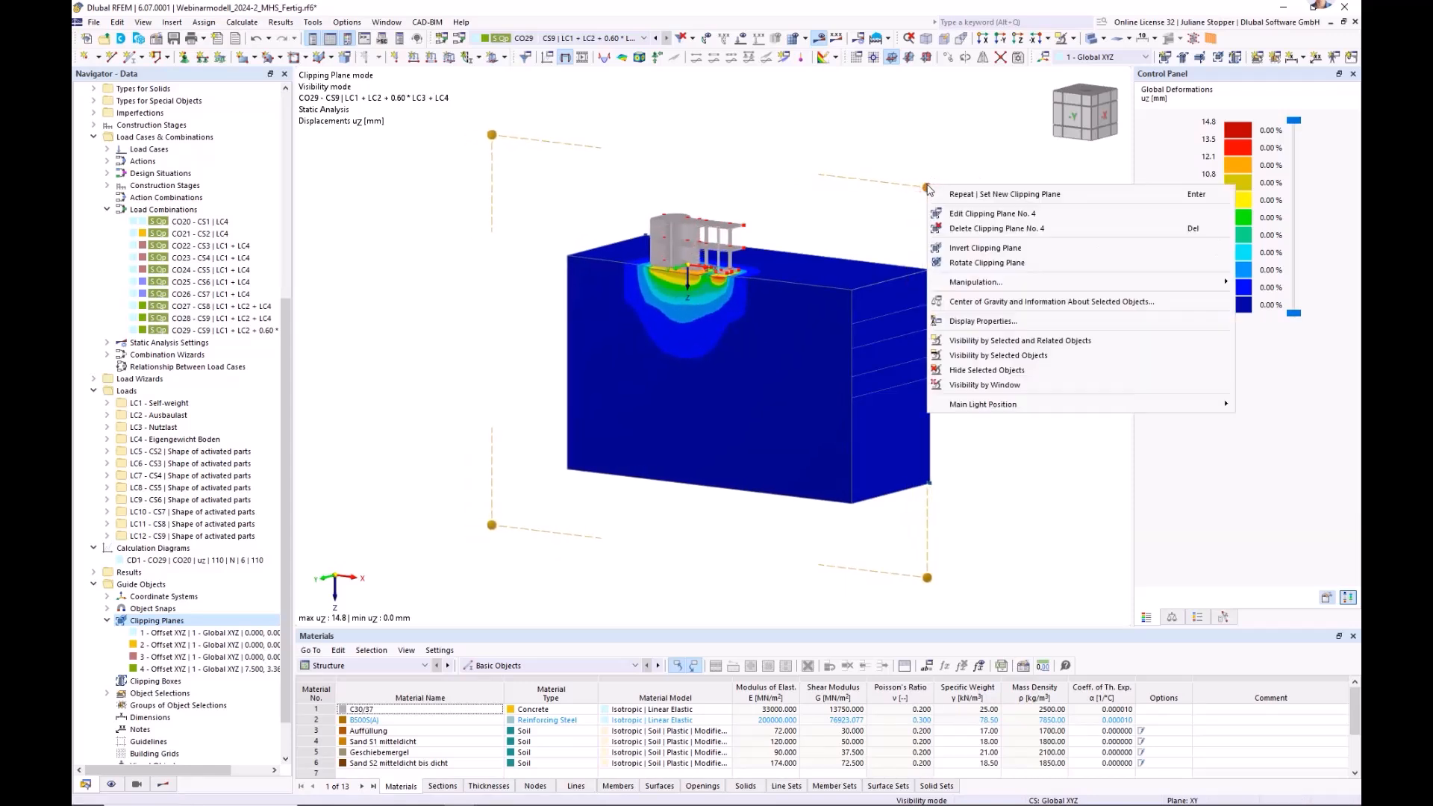
click(959, 214)
click(500, 368)
click(491, 388)
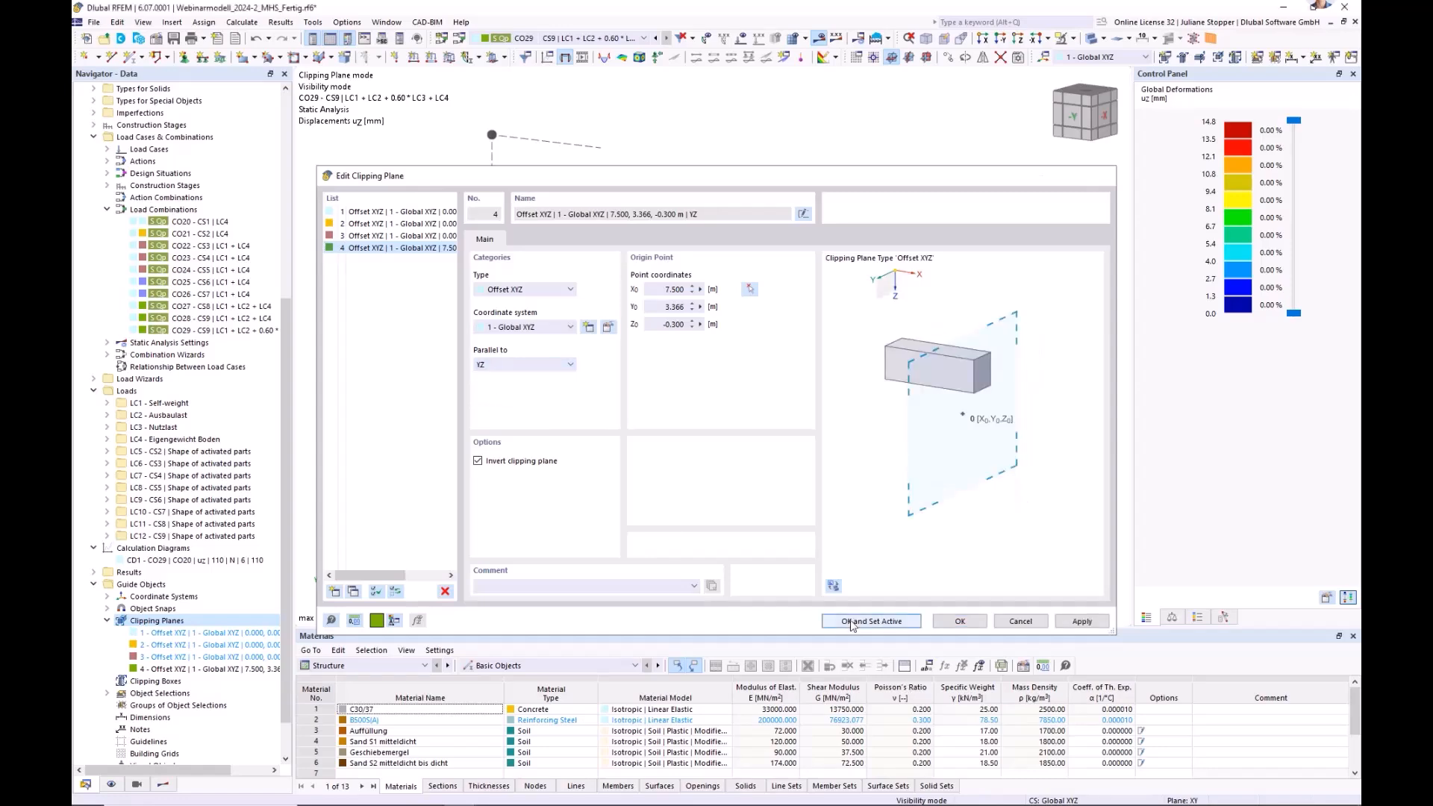
click(871, 621)
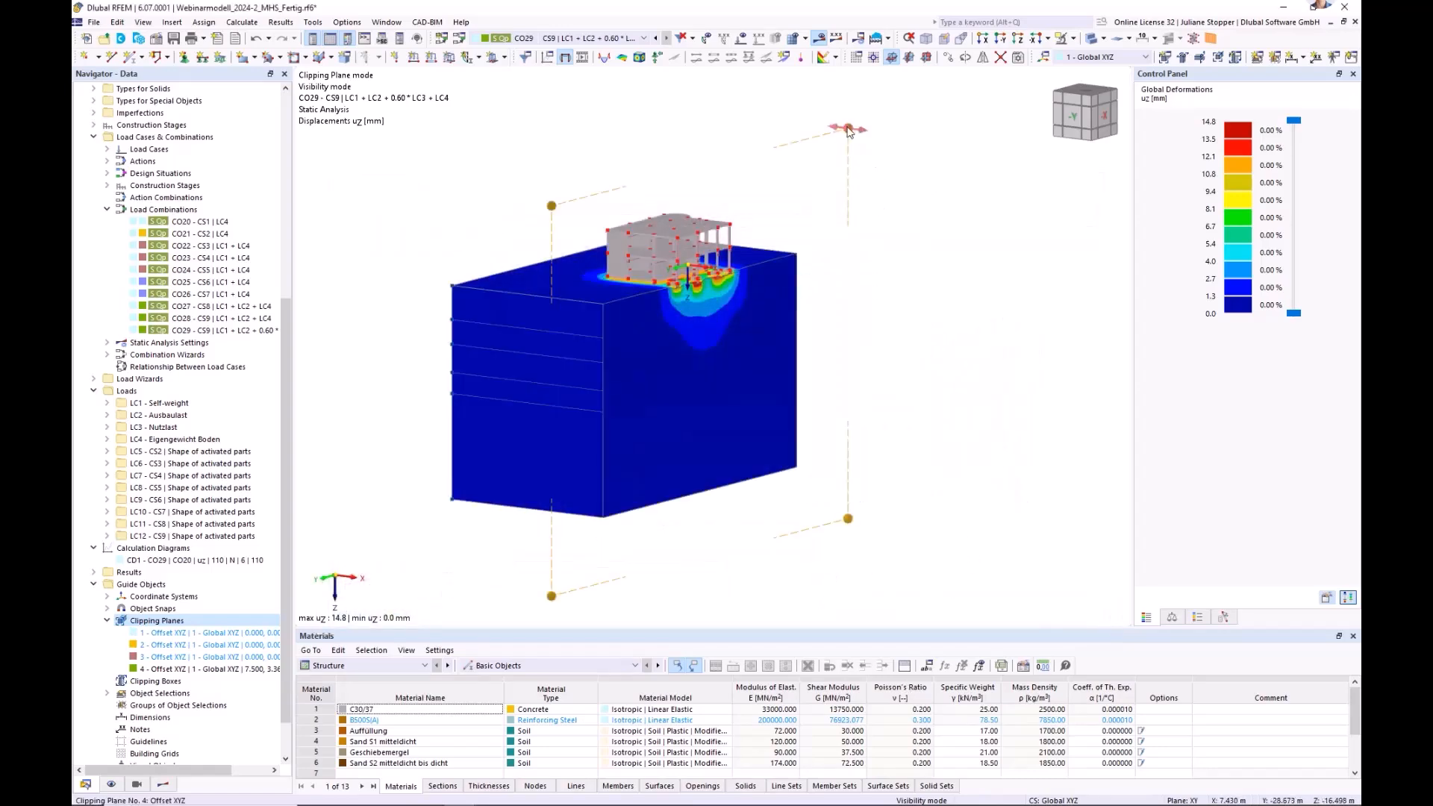
- Shift the YZ clipping plane to about x = 8.134 m, cutting the soil along the row of footings
drag(848, 131, 822, 136)
scroll(751, 323, up, 3)
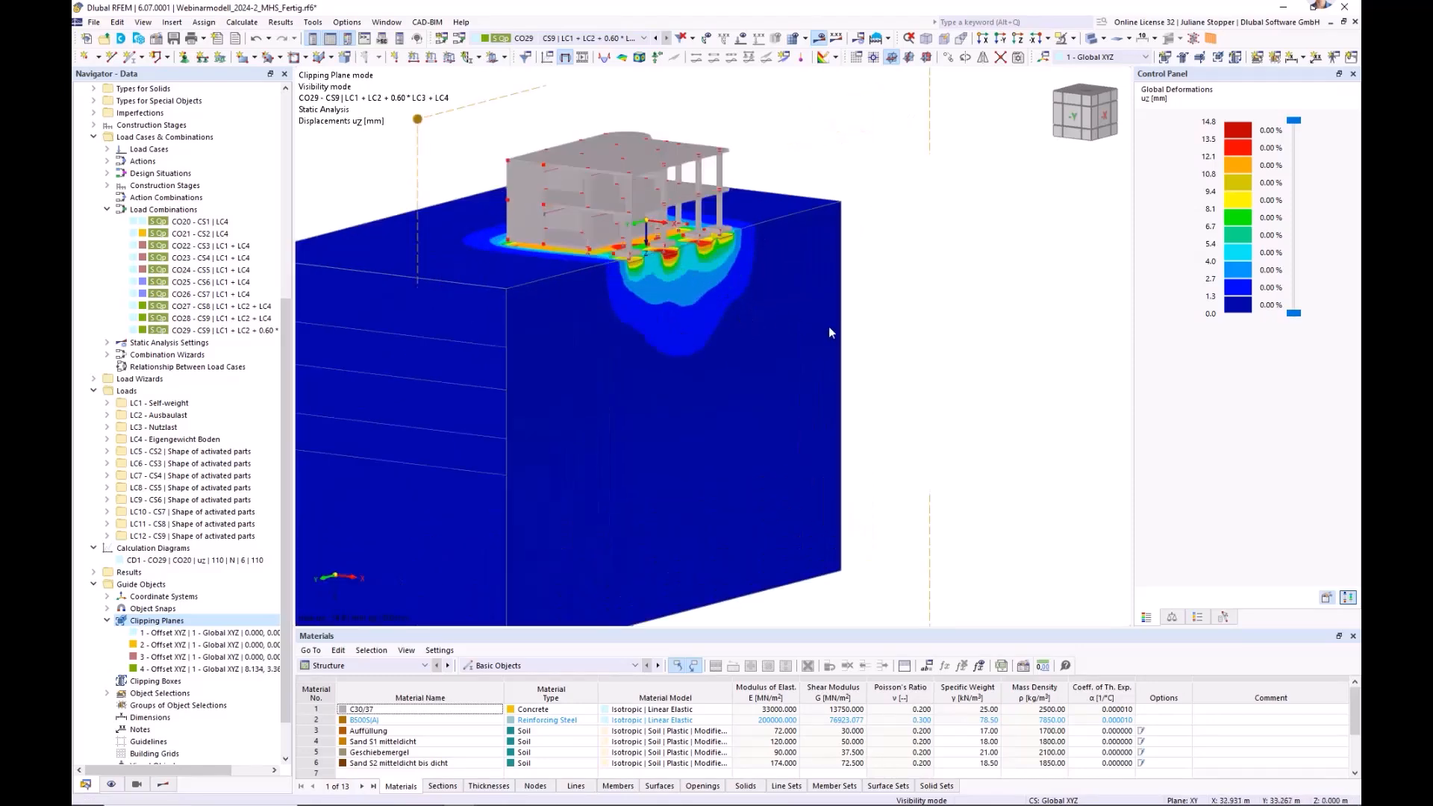
ctrl+middle_drag(839, 328, 591, 336)
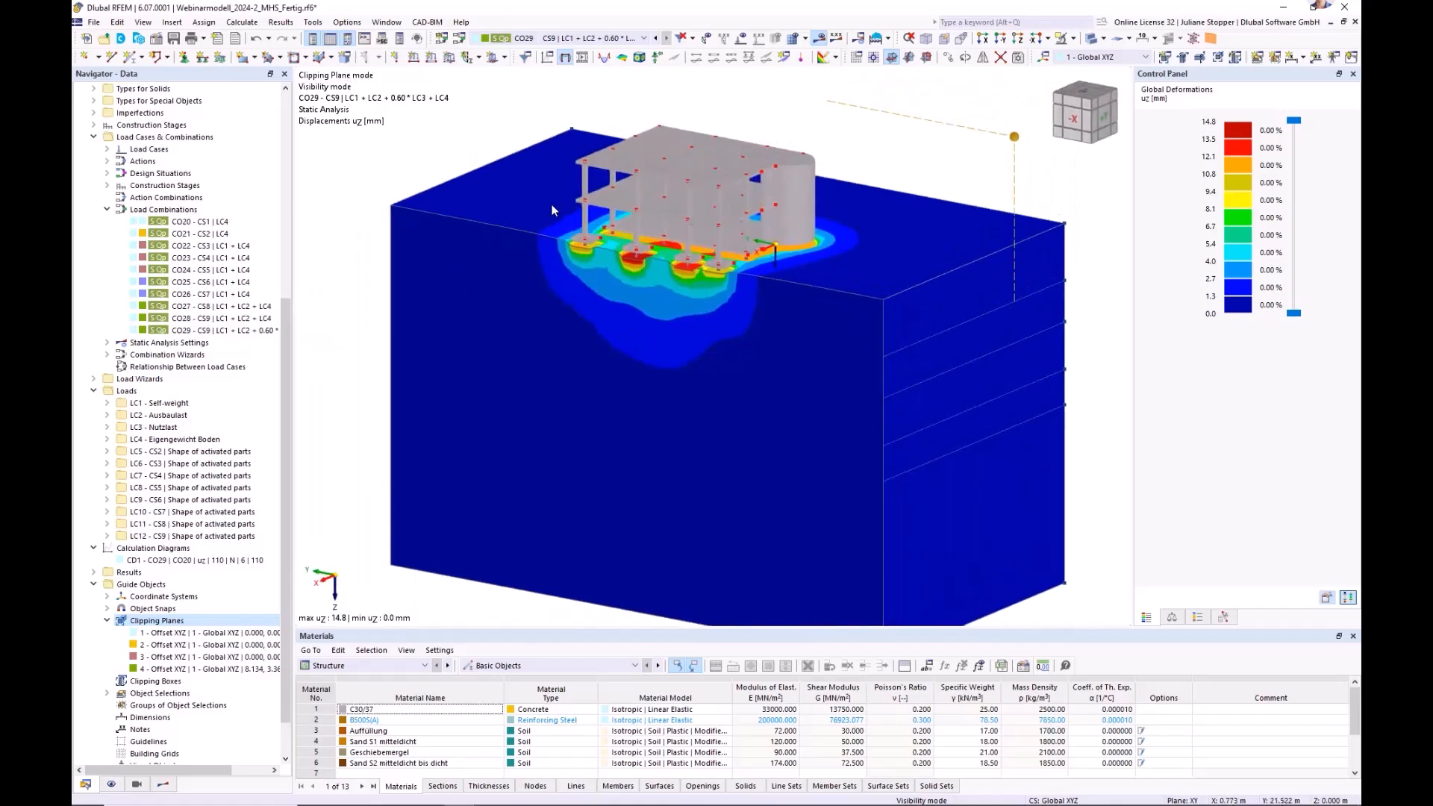
scroll(552, 209, up, 4)
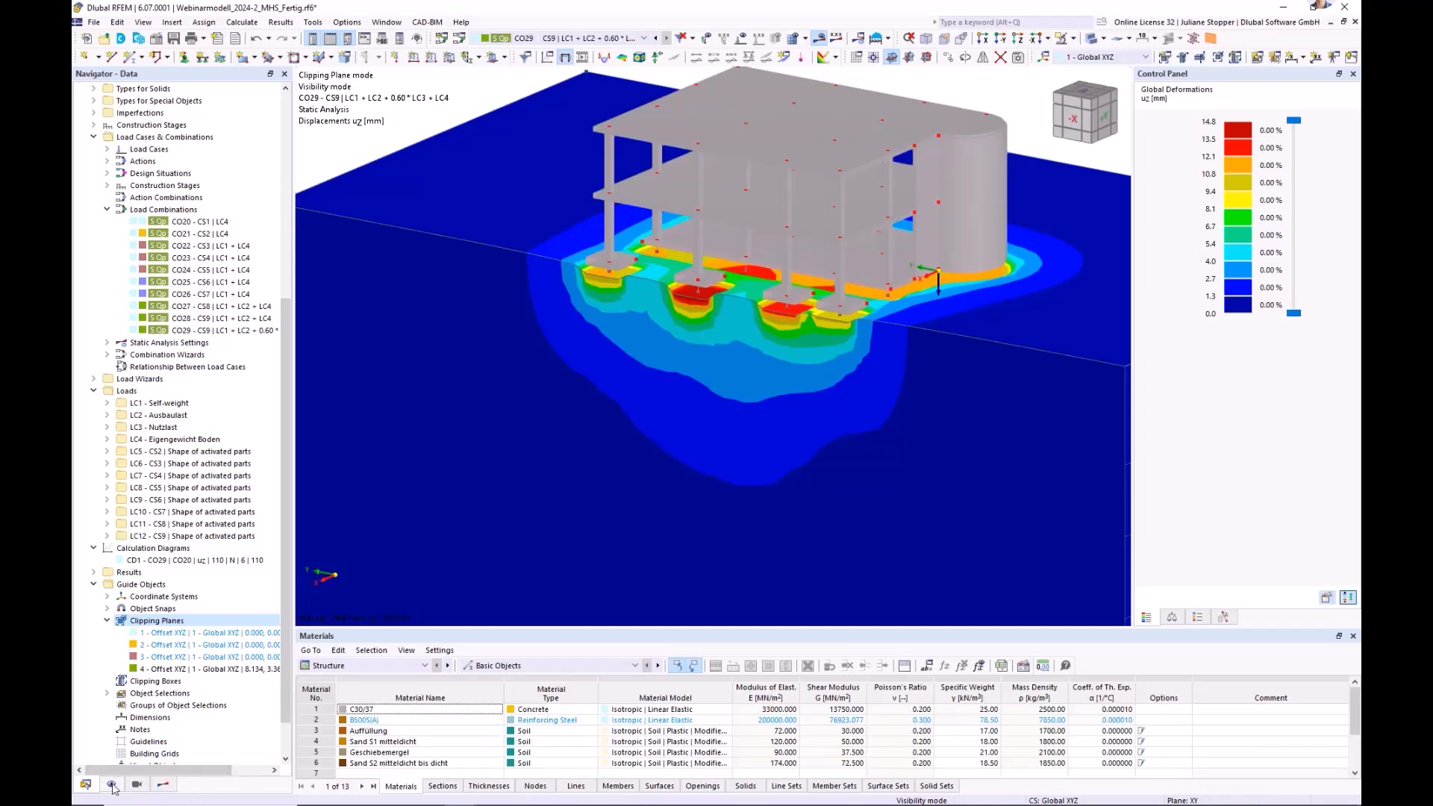
- Bring up the result settings and switch the building from solid rendering to a wireframe display
click(164, 785)
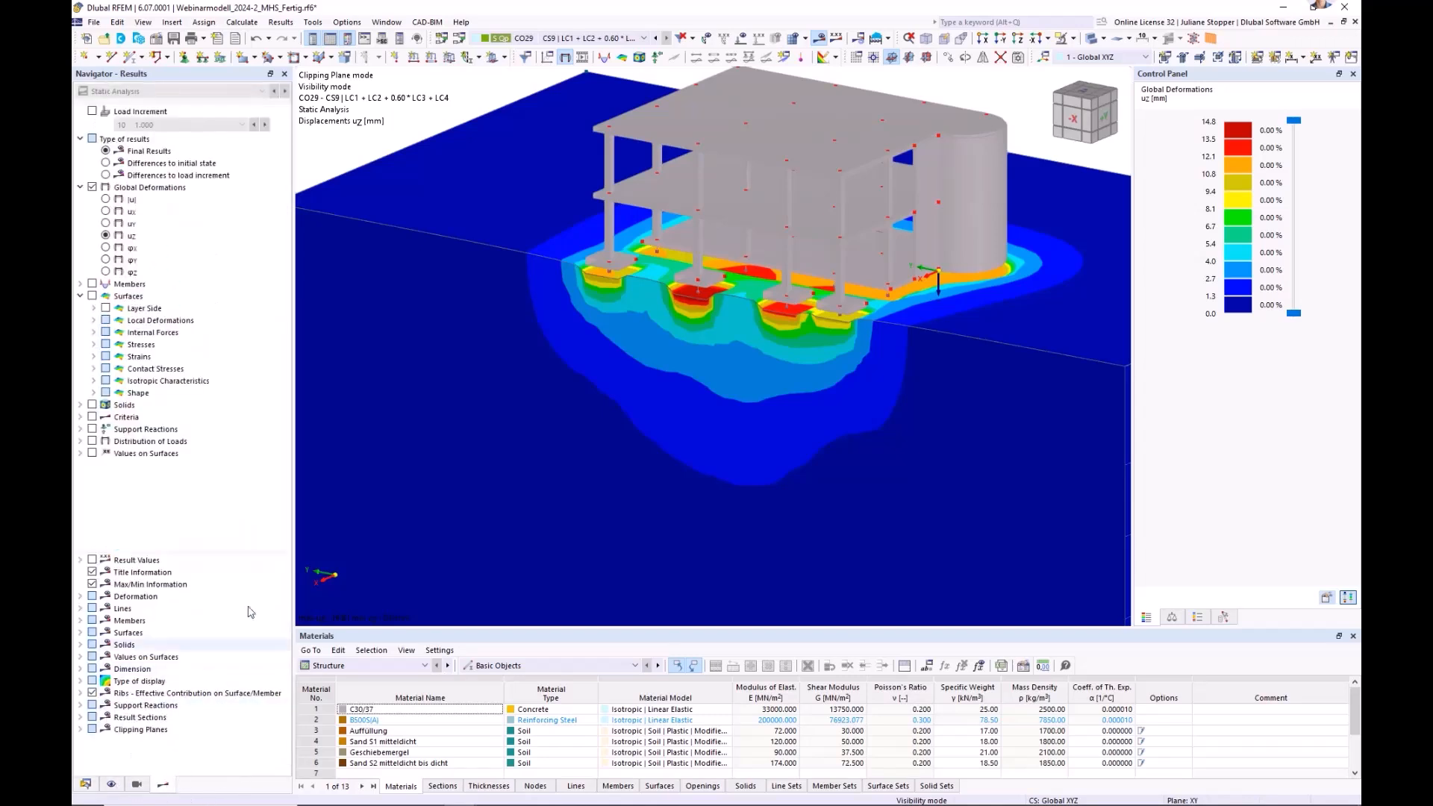
scroll(705, 382, down, 2)
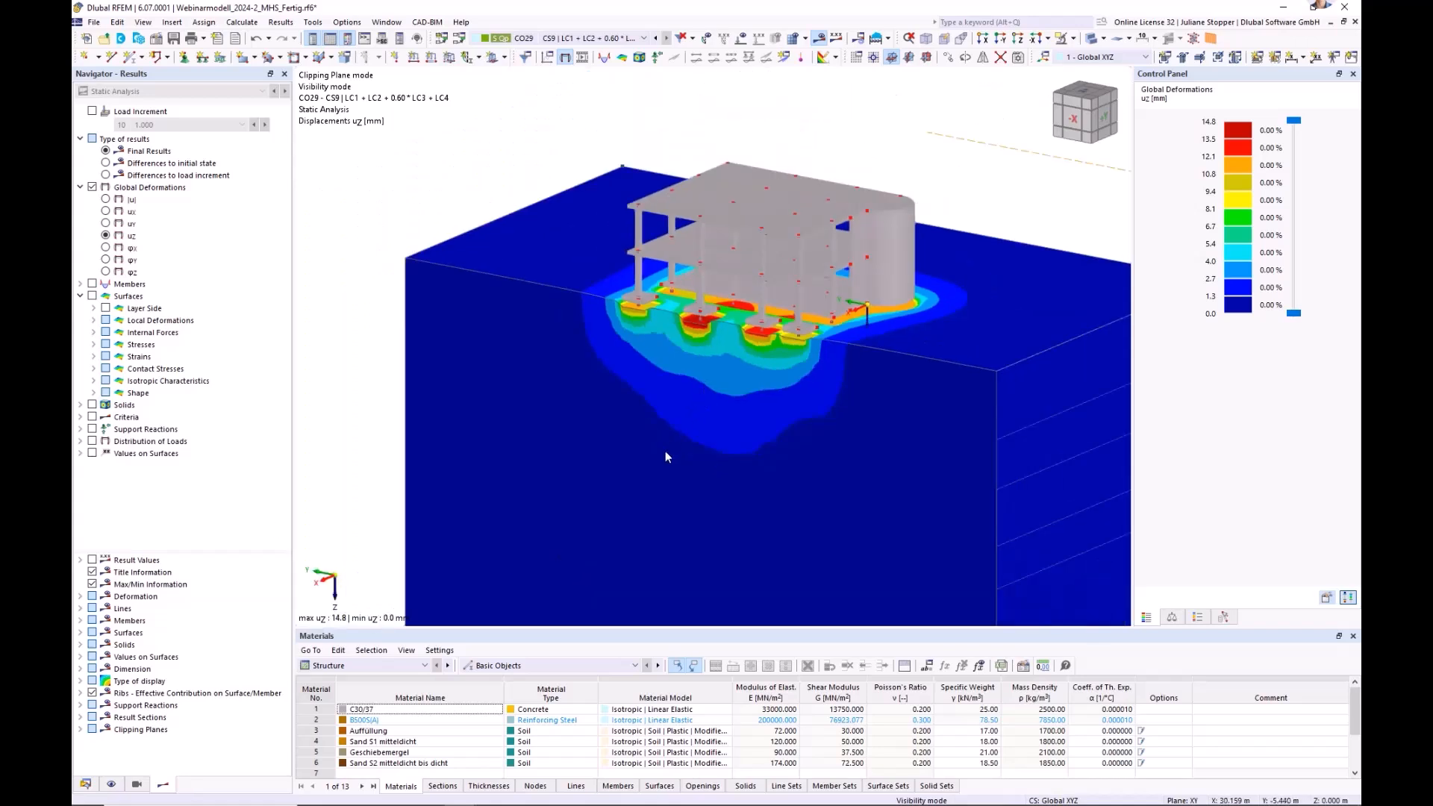
middle_drag(794, 439, 673, 439)
scroll(664, 440, down, 2)
scroll(641, 448, up, 1)
middle_drag(574, 465, 772, 470)
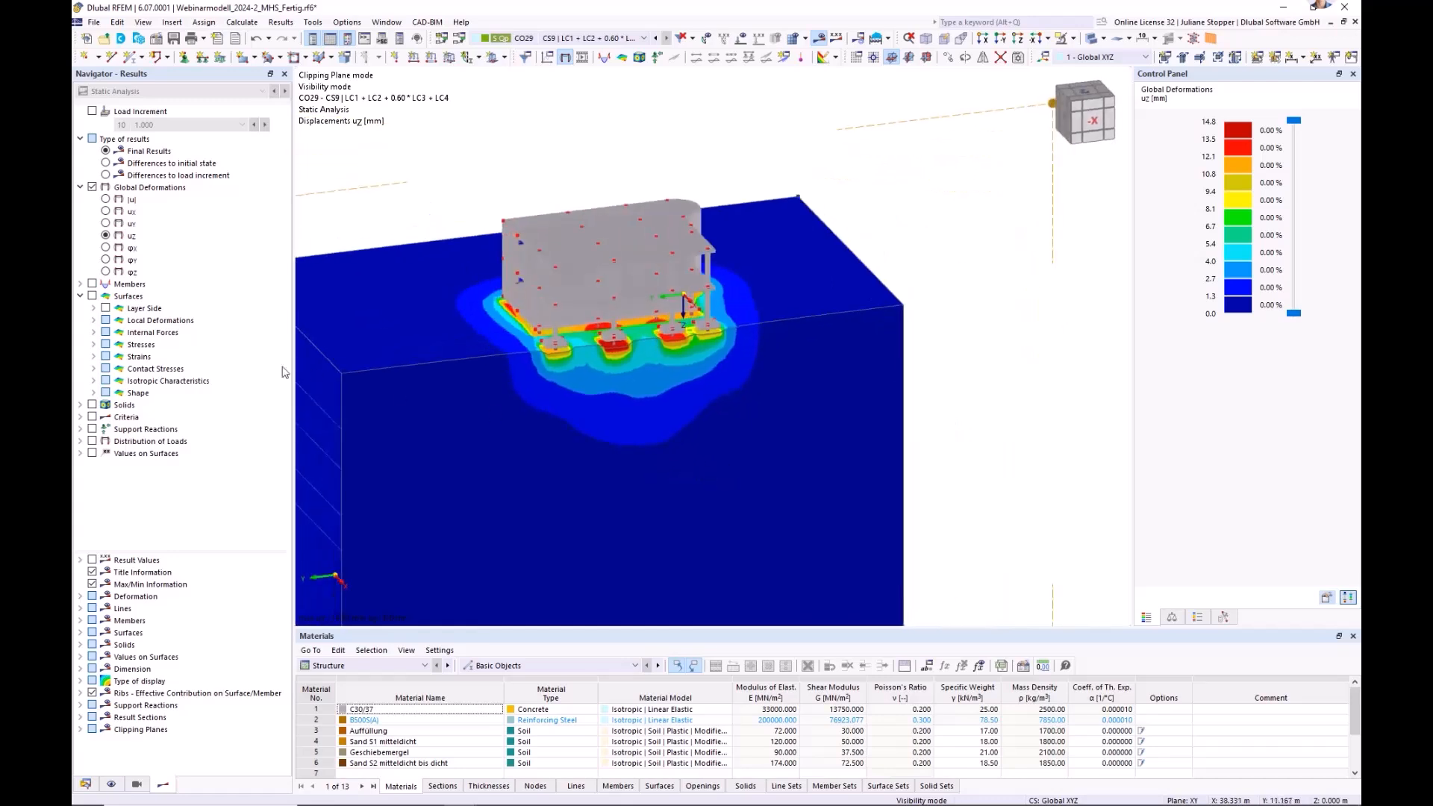
click(1102, 41)
click(1120, 57)
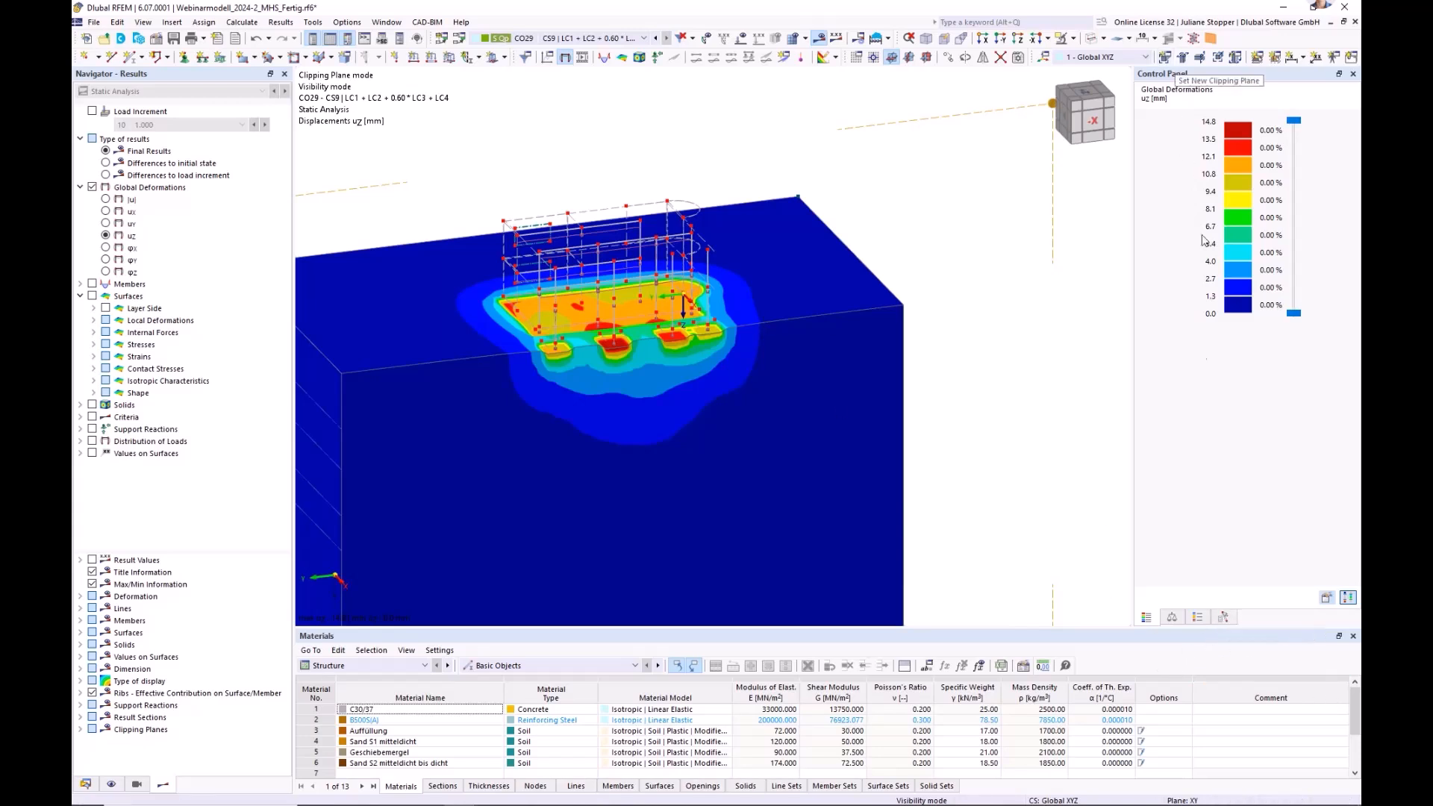
- Set the result display filter to surfaces and show the deformations on all of them
click(1199, 617)
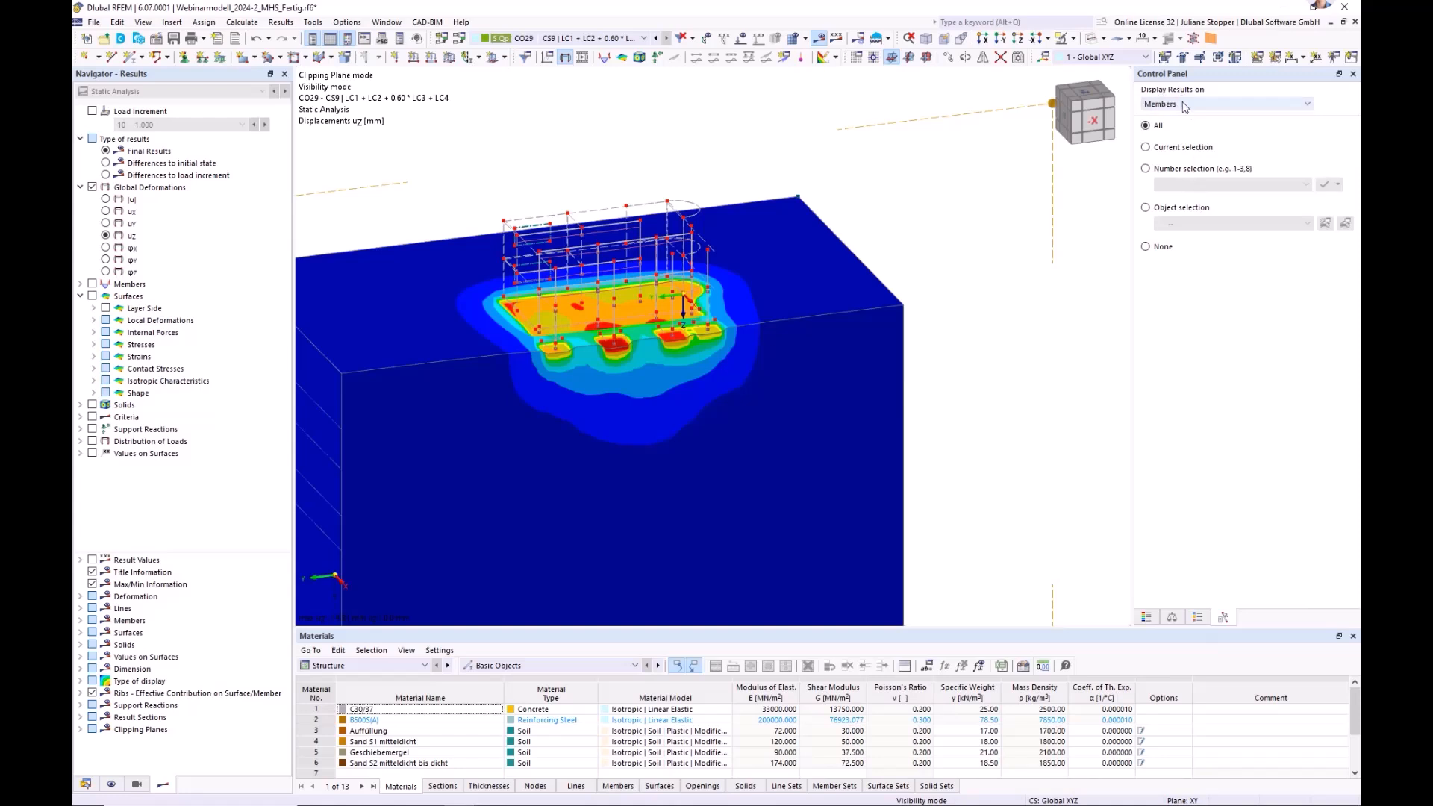
click(1186, 107)
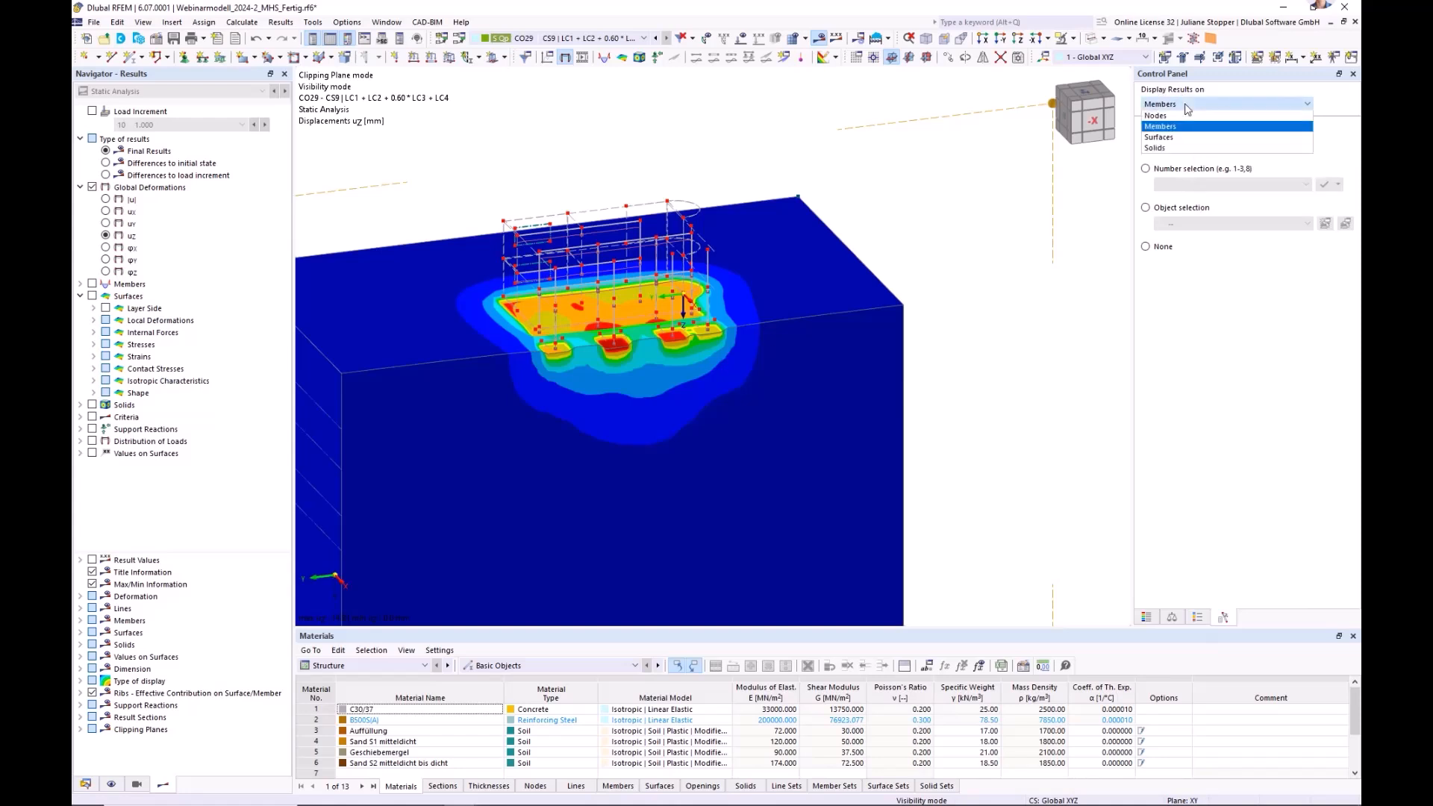
click(1169, 136)
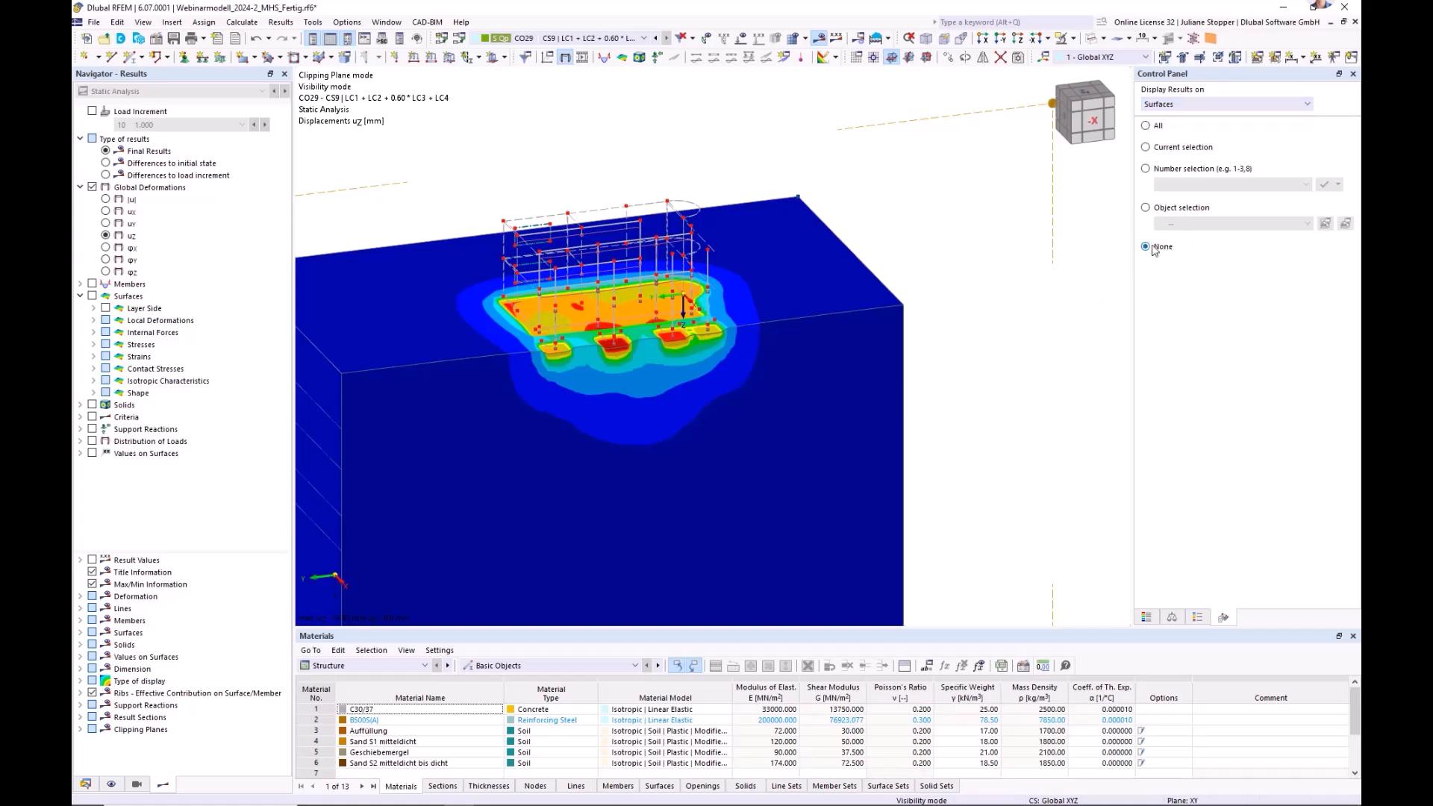
click(1145, 126)
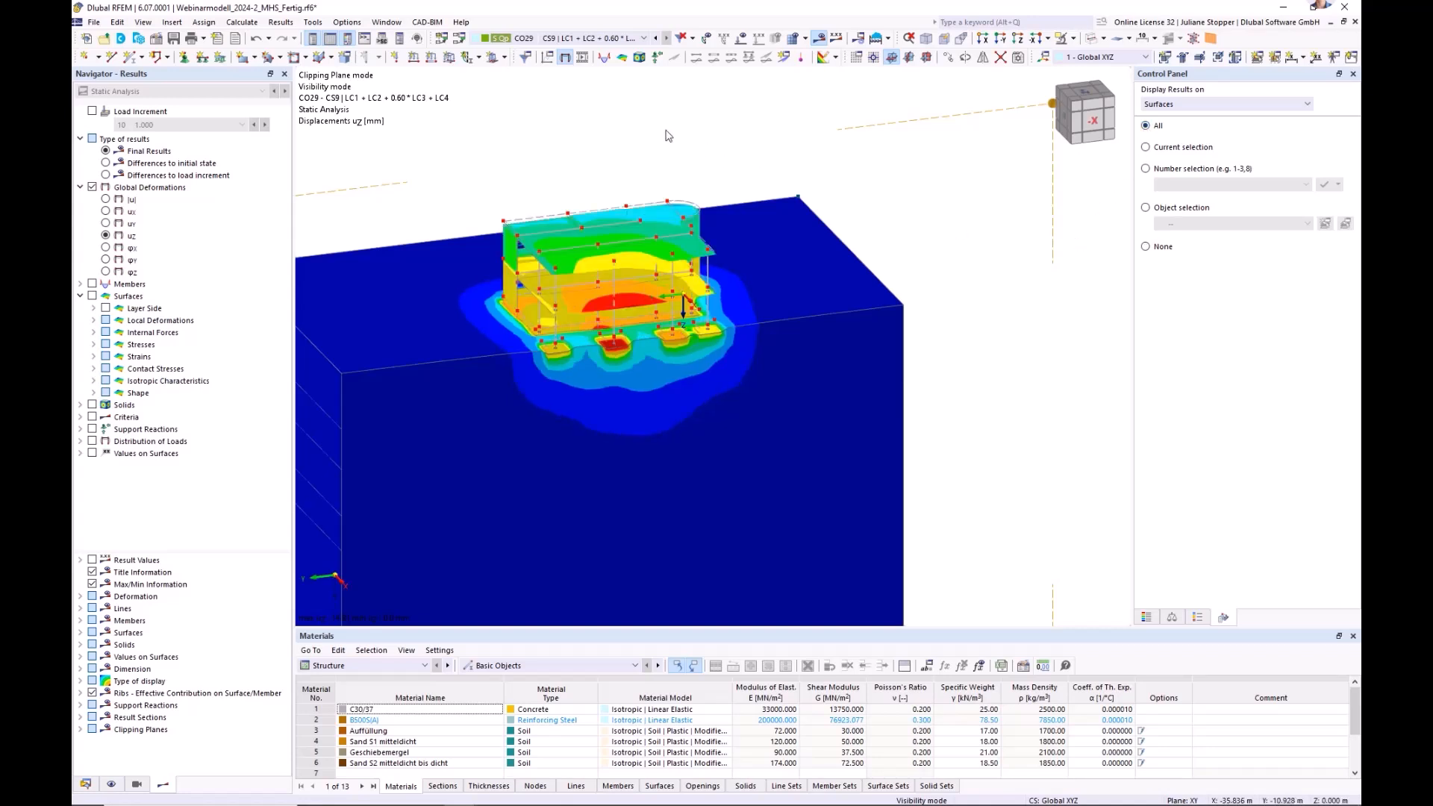
- Hide the nodes in the model display and return to the model data
click(113, 784)
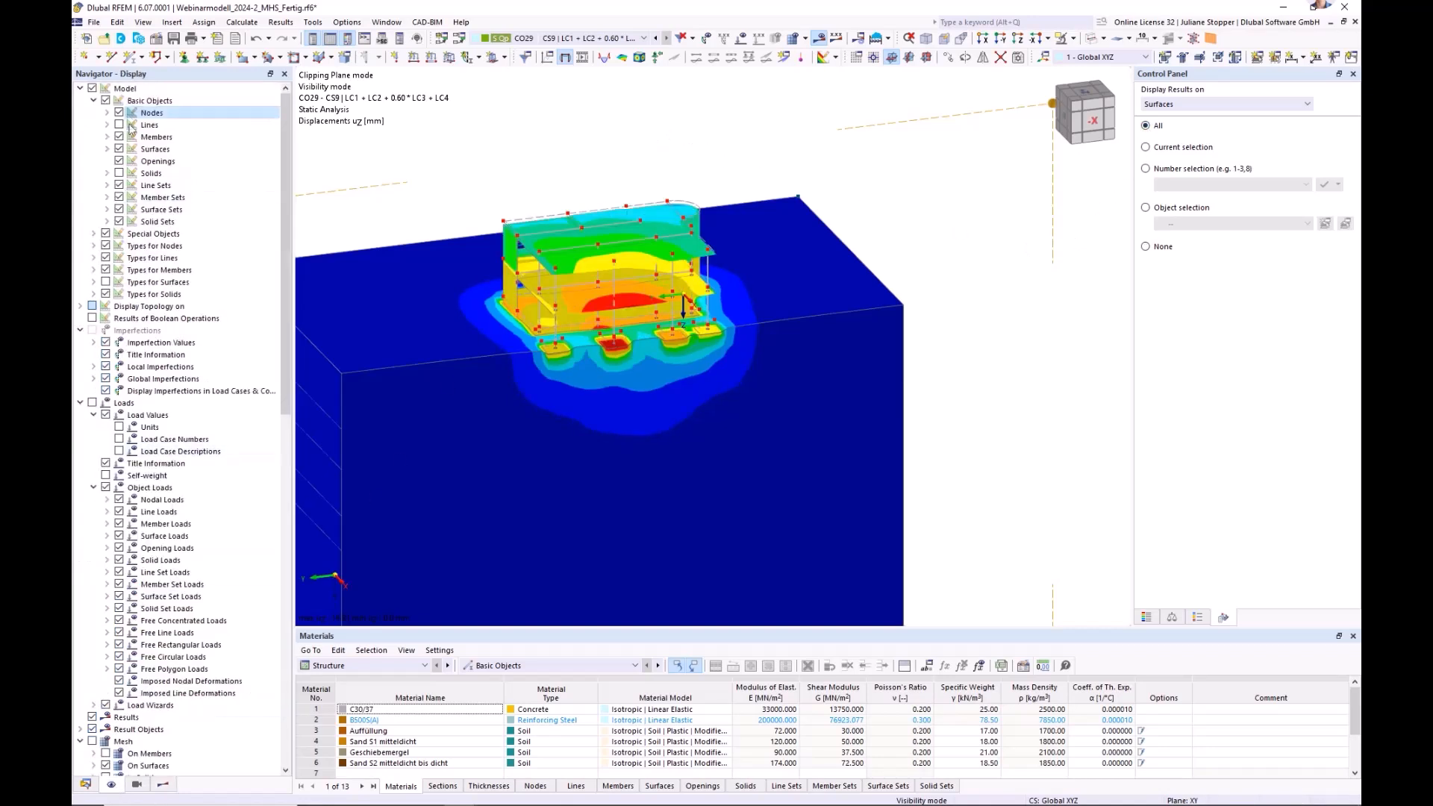
click(119, 113)
click(86, 784)
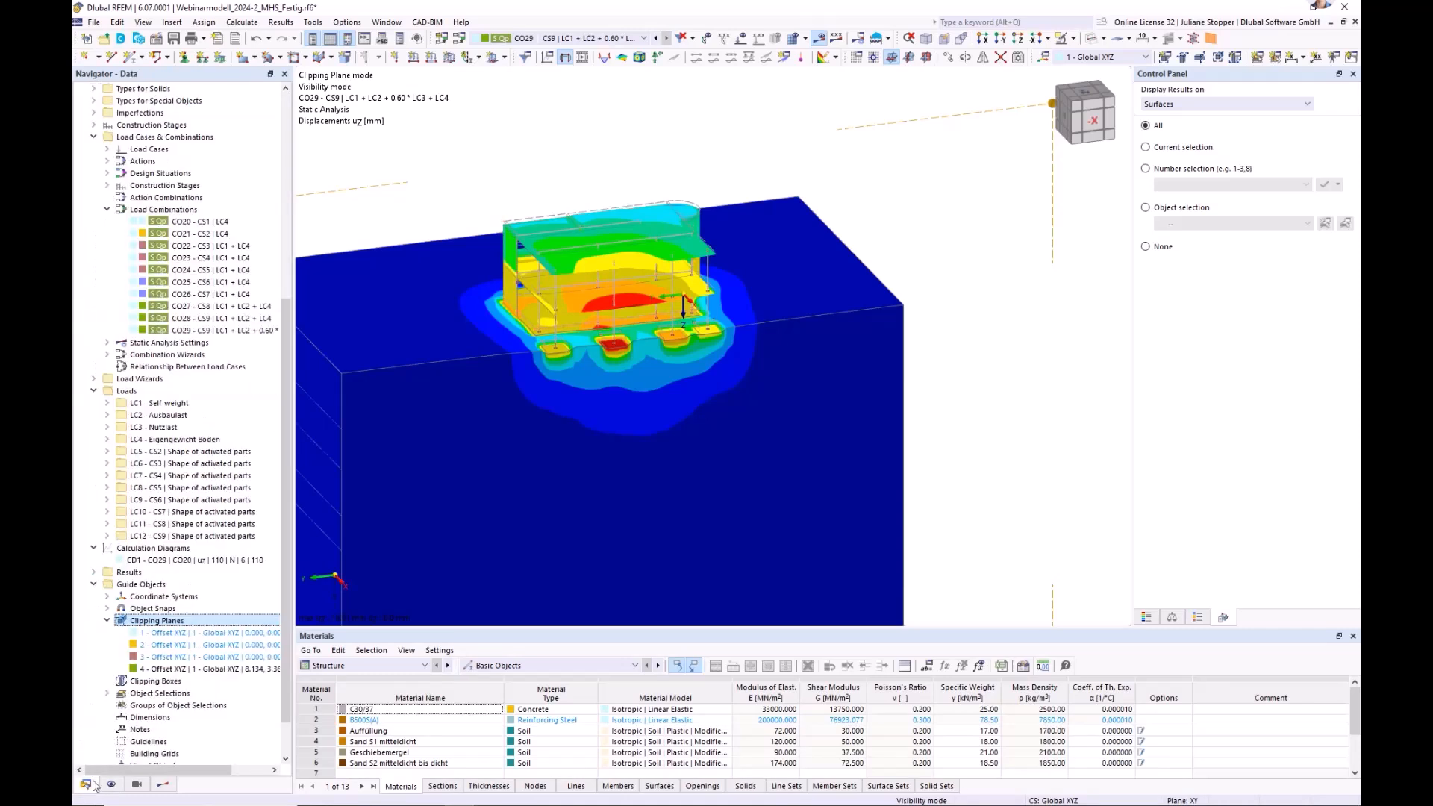
- Limit the surface results to the object selection OS3 - Gründungselemente
ctrl+middle_drag(556, 476, 614, 470)
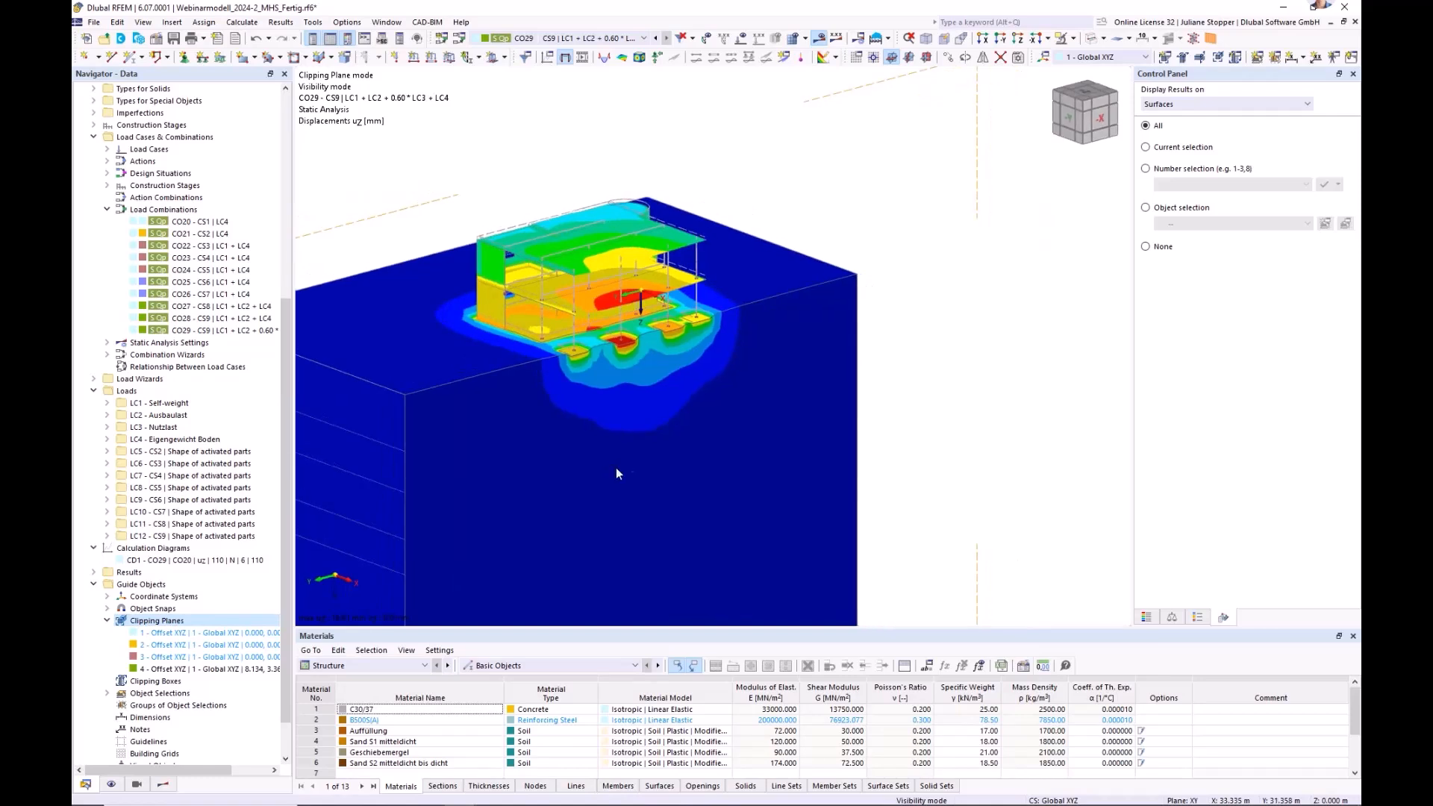
middle_drag(685, 395, 777, 373)
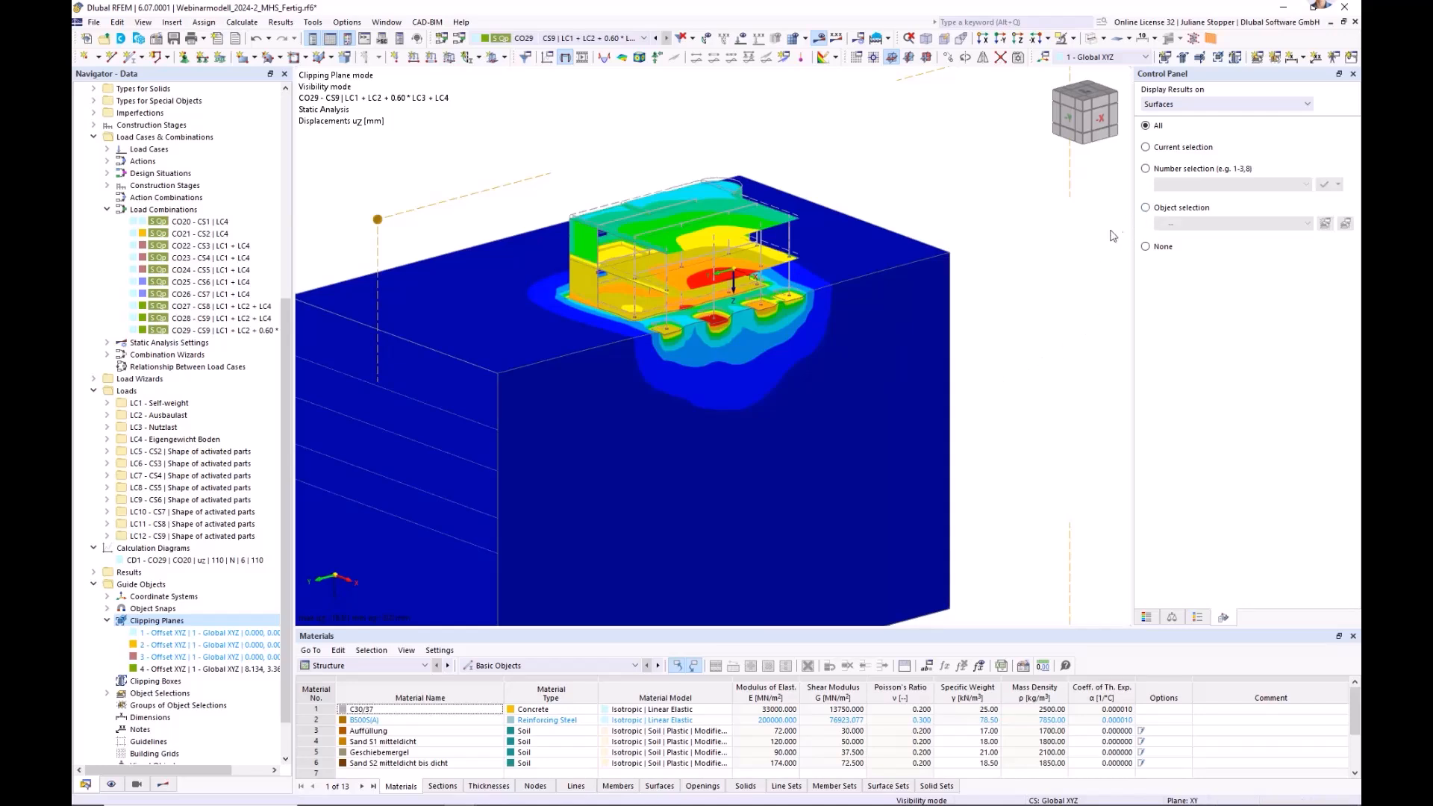
click(1145, 208)
click(1229, 224)
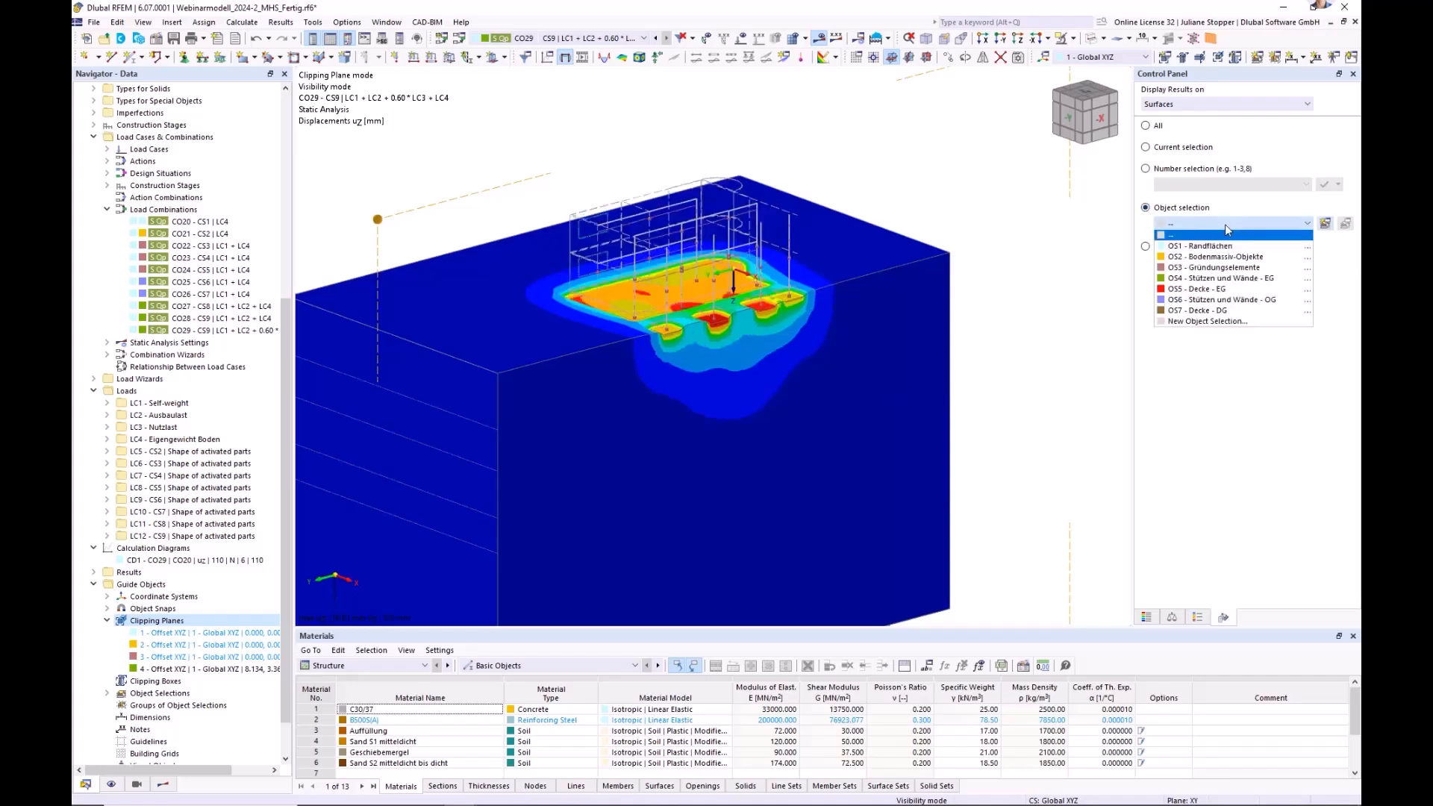
click(1208, 270)
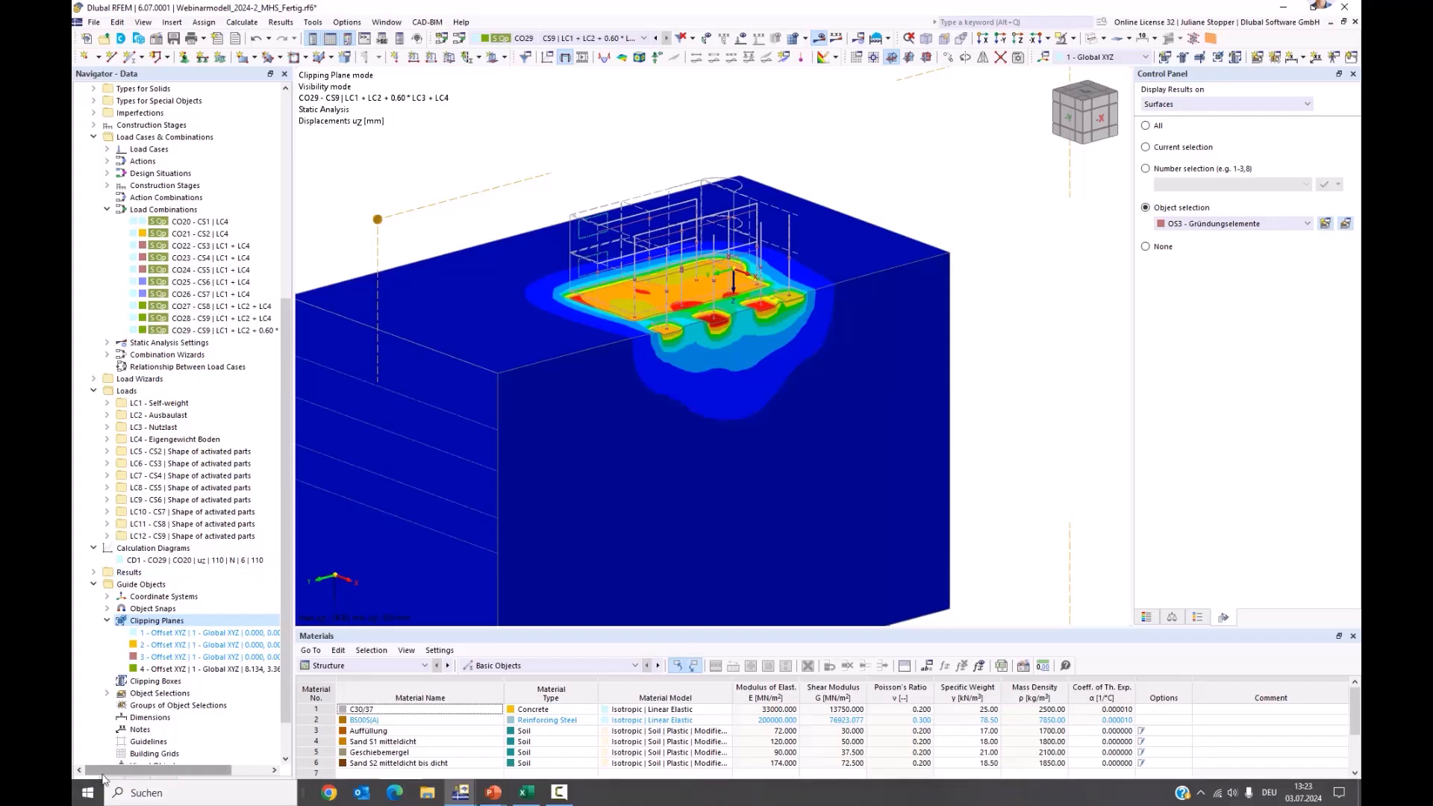
- Set the result display on solids to None and bring back the uz colour scale
click(1252, 105)
click(1188, 149)
click(1145, 248)
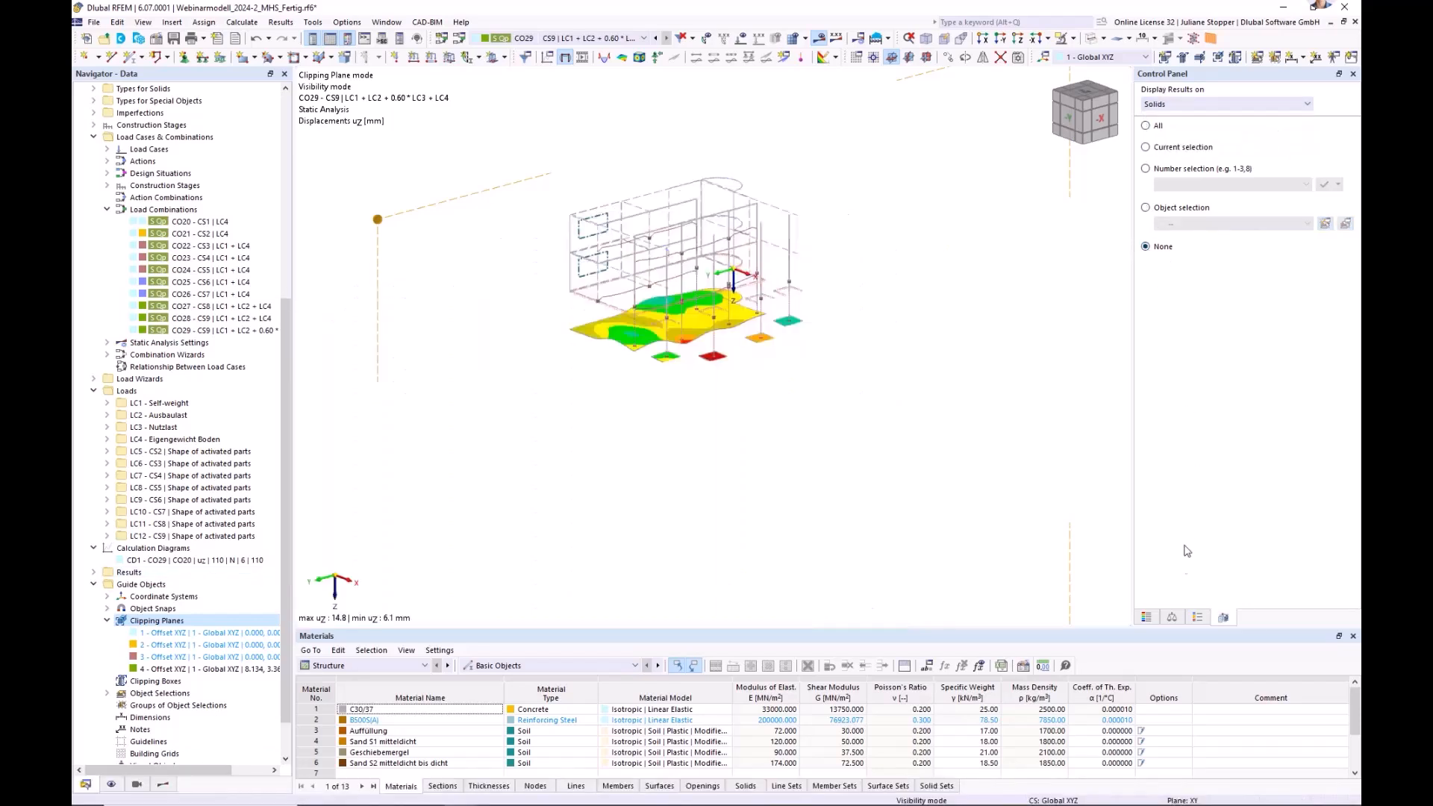
click(1145, 618)
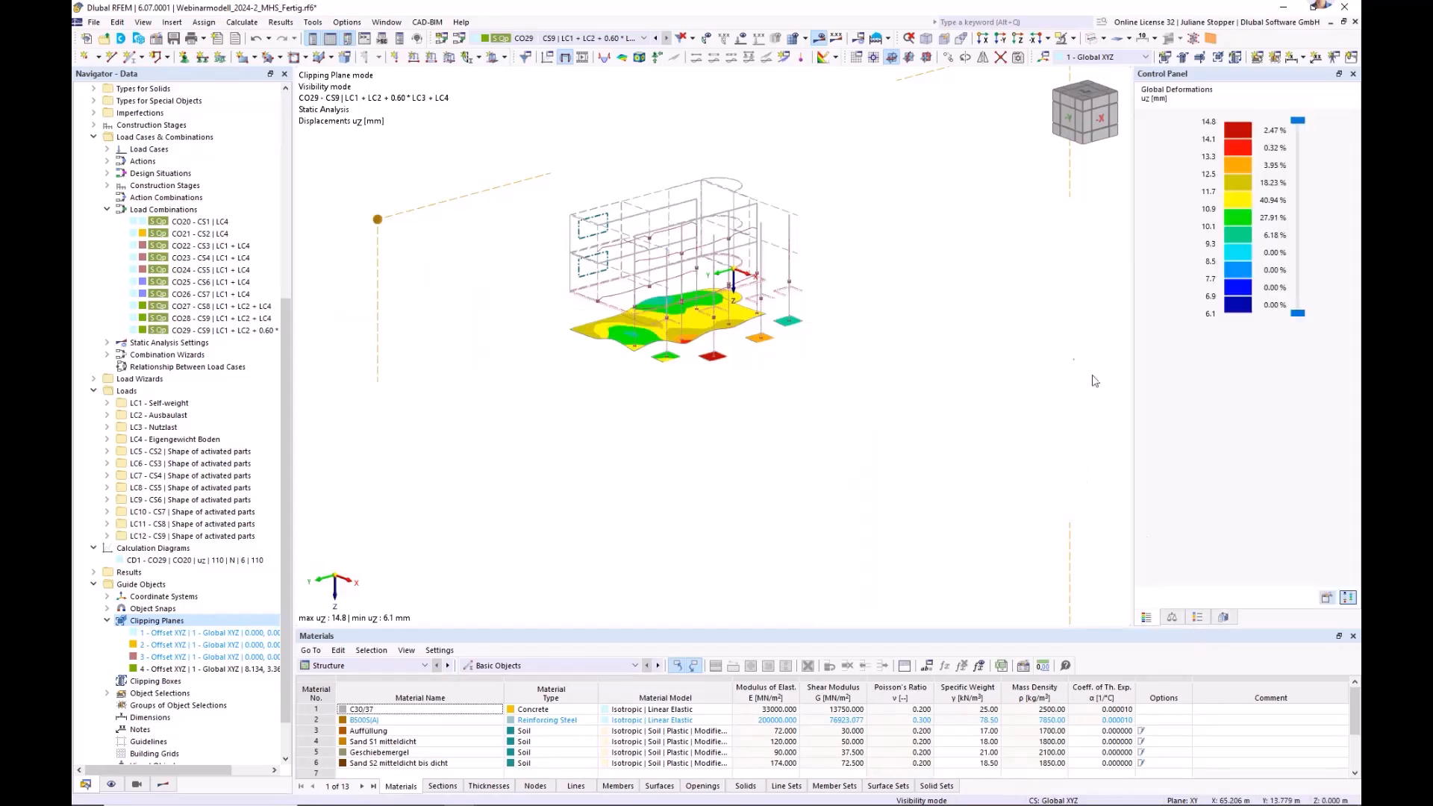
scroll(634, 345, down, 1)
ctrl+middle_drag(635, 346, 736, 350)
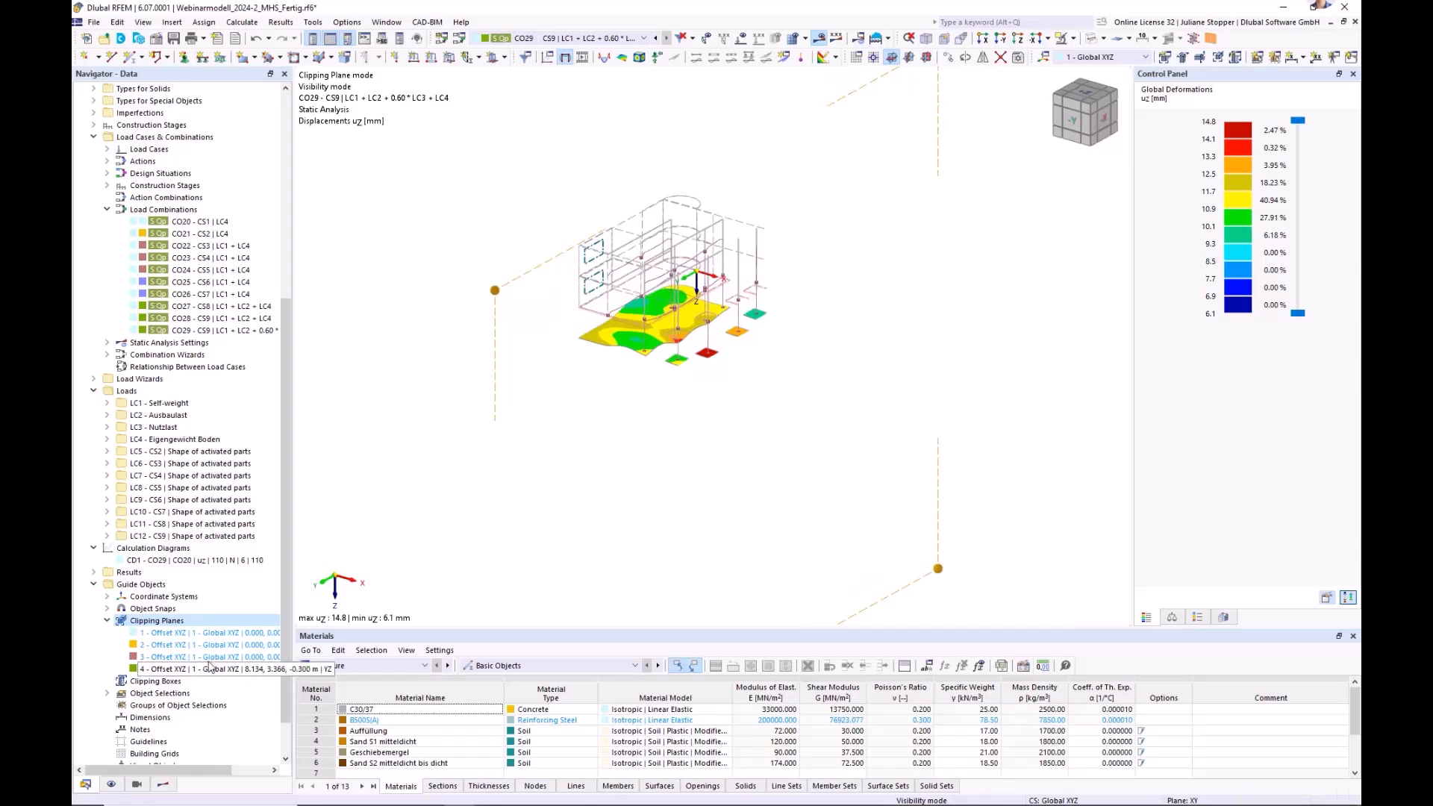
- Turn off clipping plane No. 4 and collapse the guide objects
right_click(157, 669)
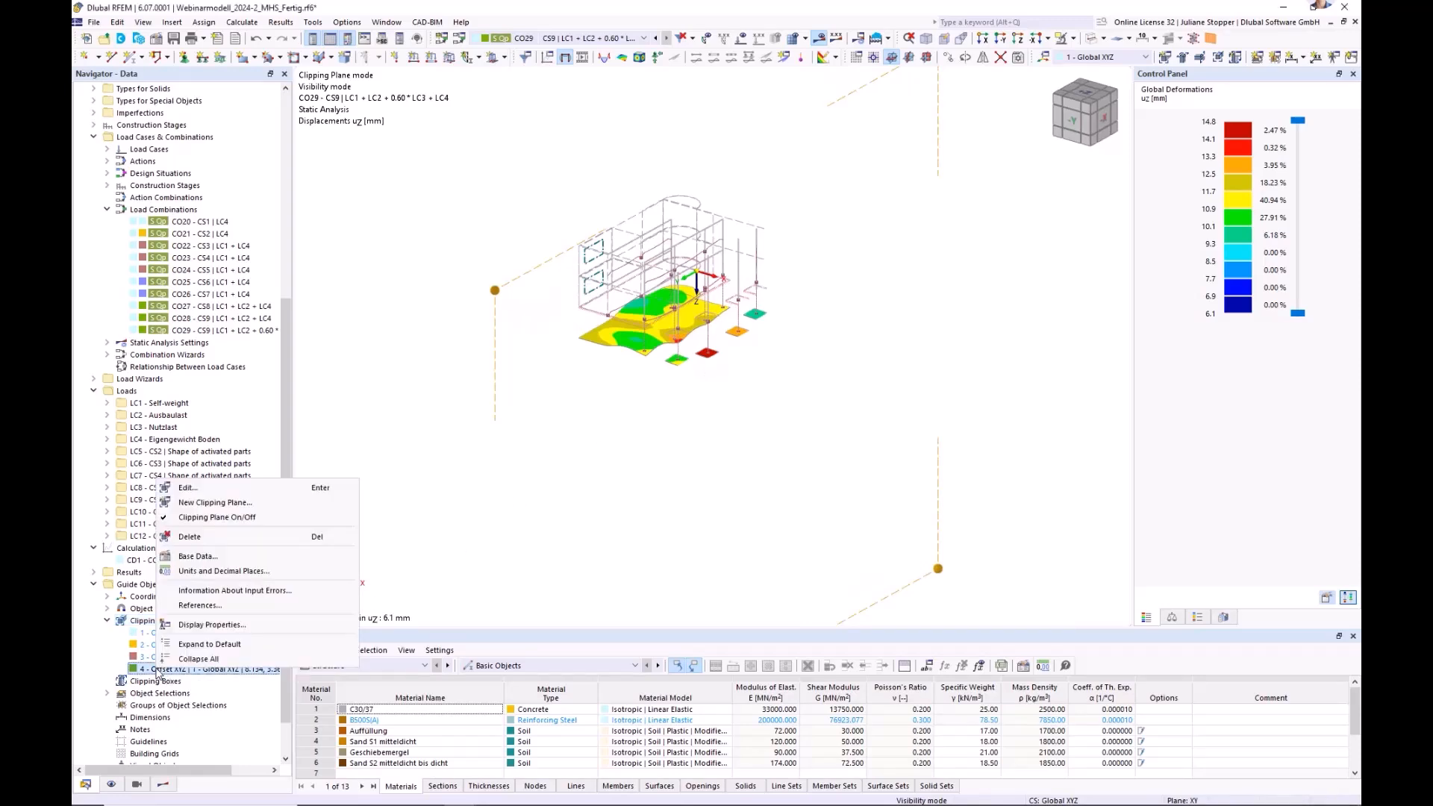
click(164, 517)
click(93, 585)
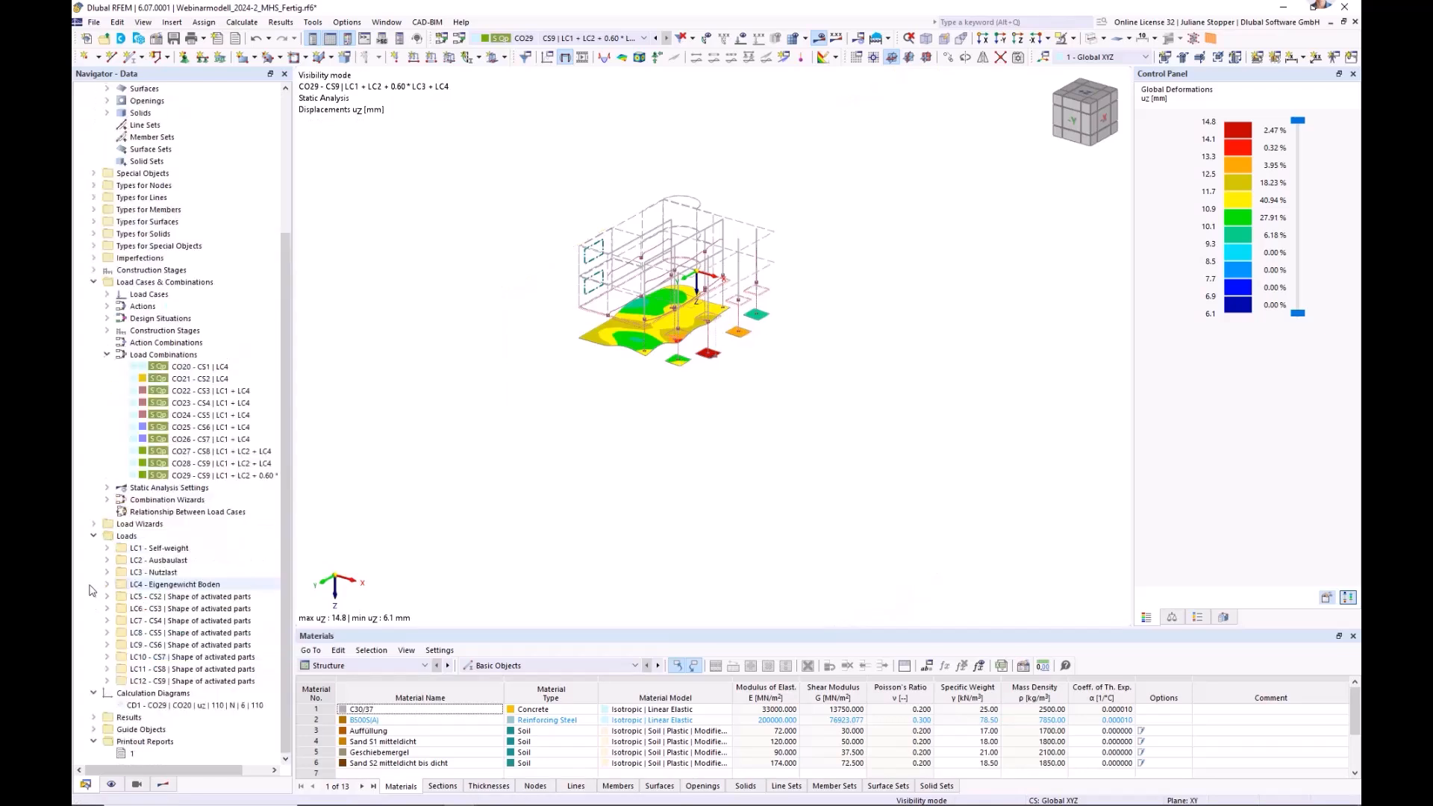
- View the foundation deformations in plan, looking in the +Z direction
ctrl+middle_drag(742, 495, 707, 422)
scroll(626, 319, up, 3)
scroll(626, 319, up, 1)
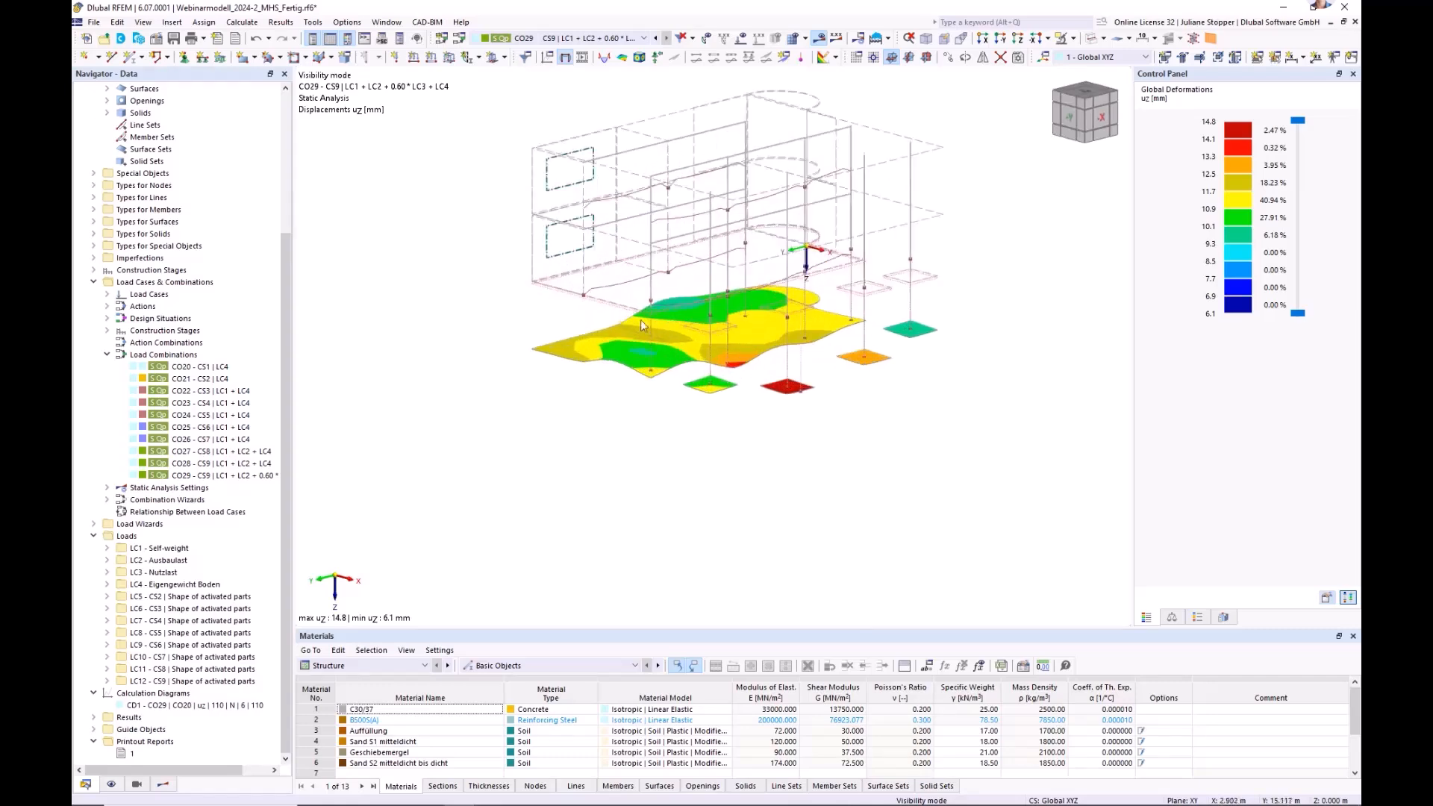
click(1019, 39)
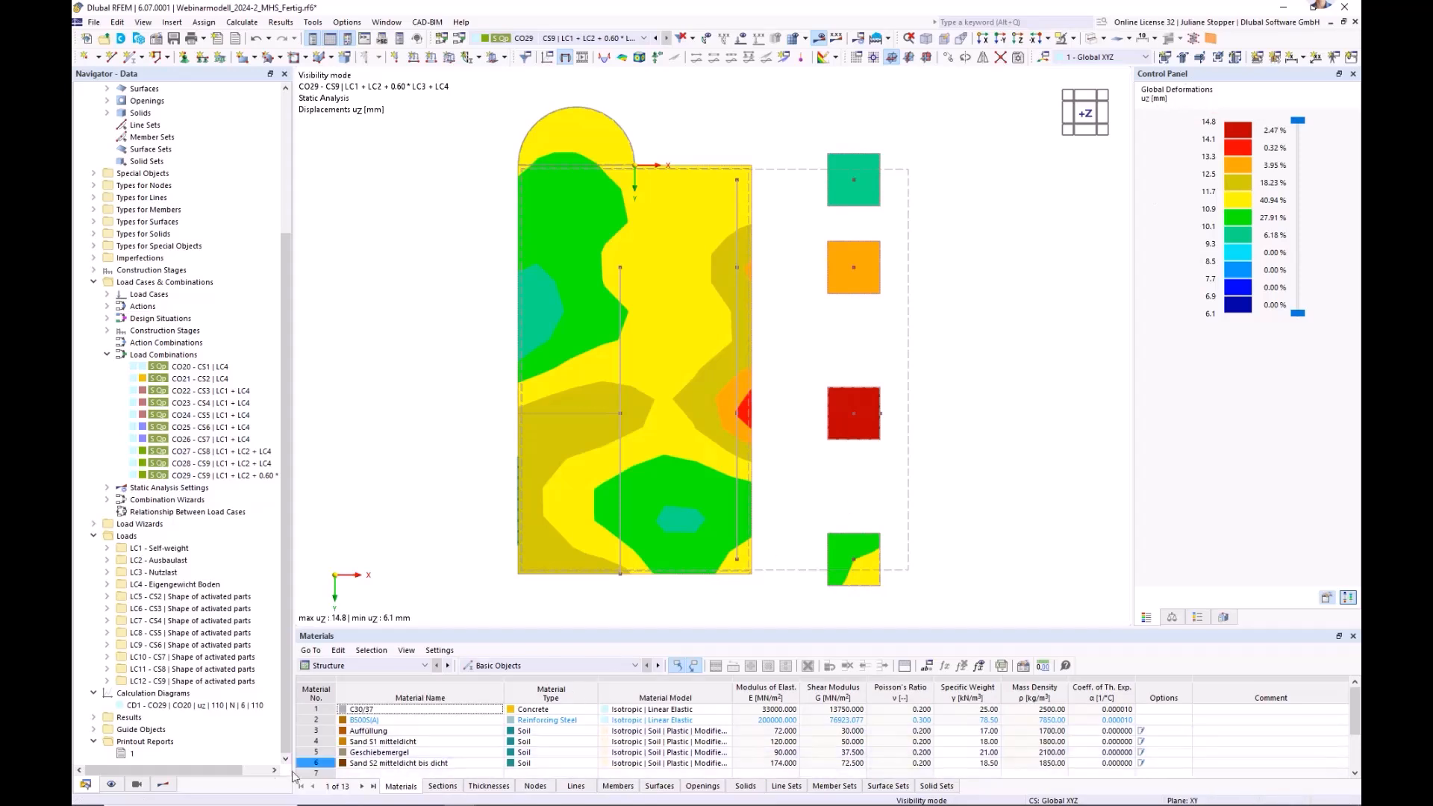
- Create a new printout report and deselect all of its report items
click(163, 785)
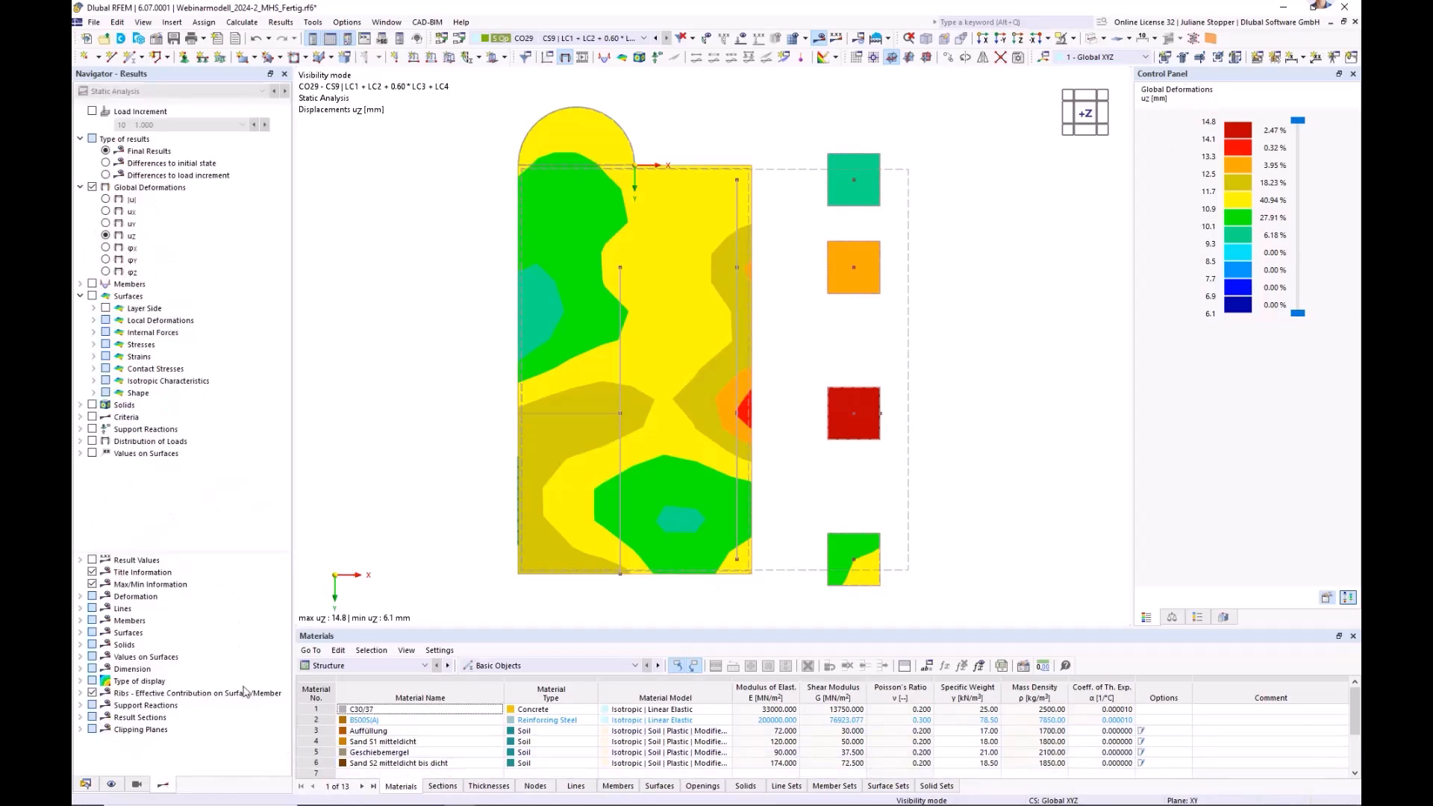
click(85, 784)
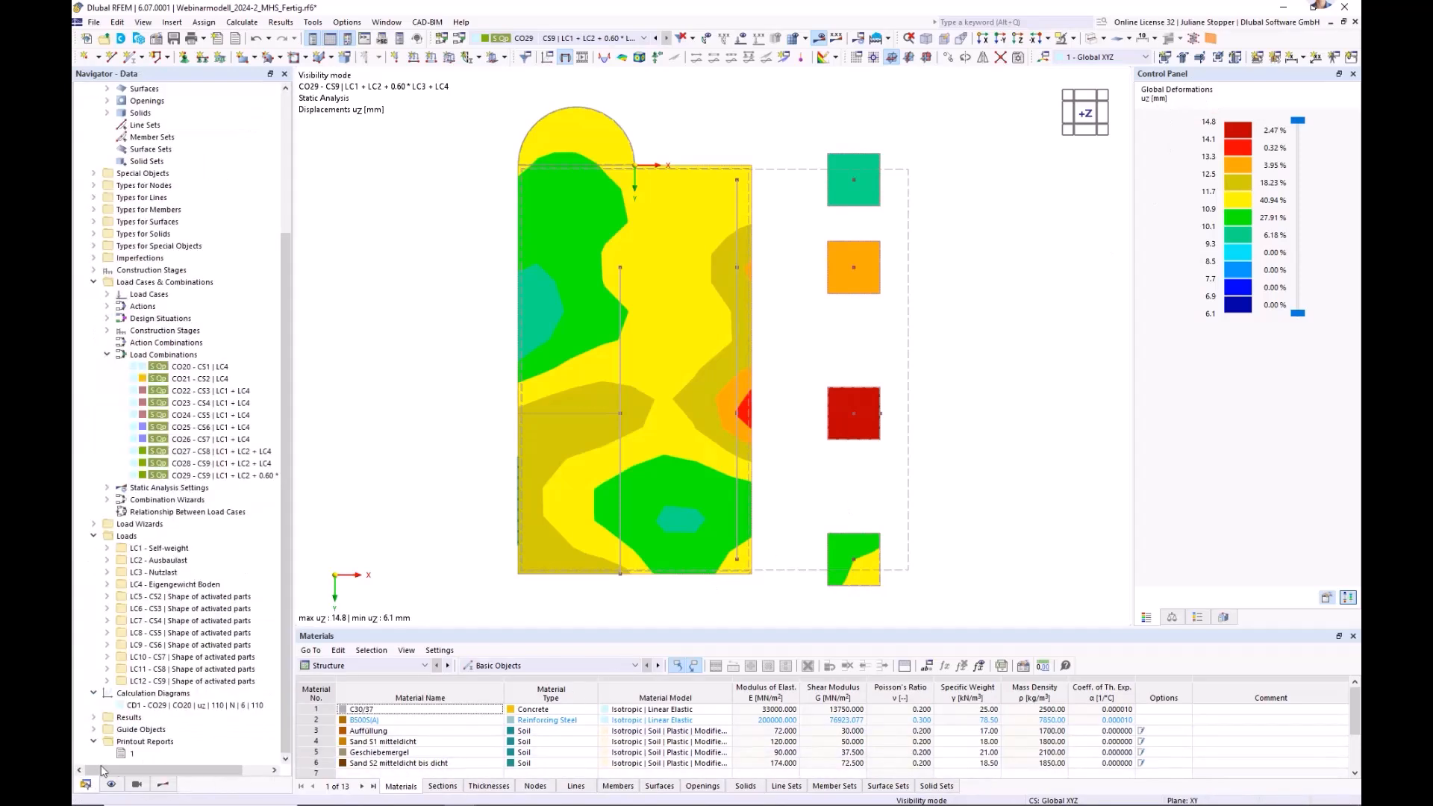
click(93, 282)
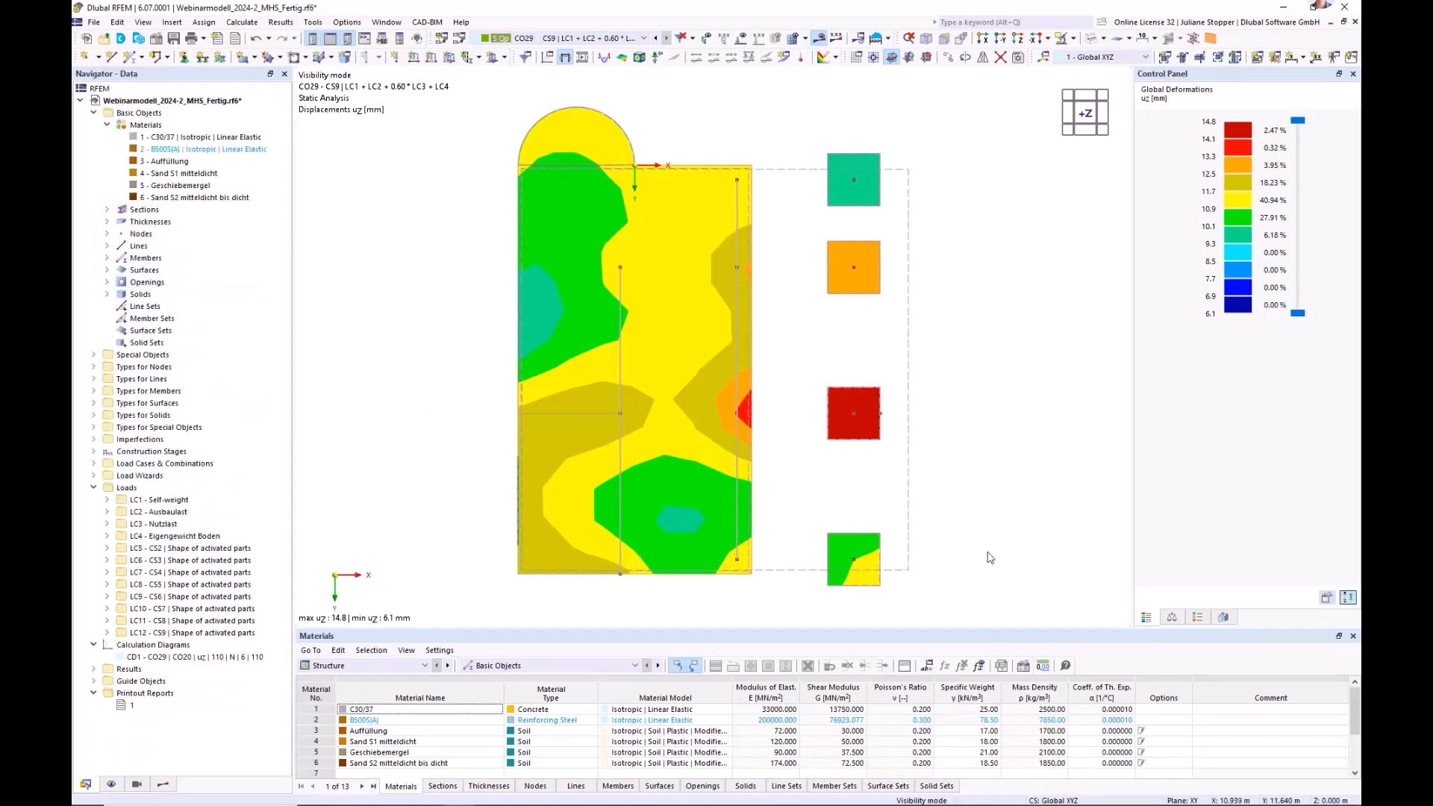
shift+middle_drag(988, 561, 944, 450)
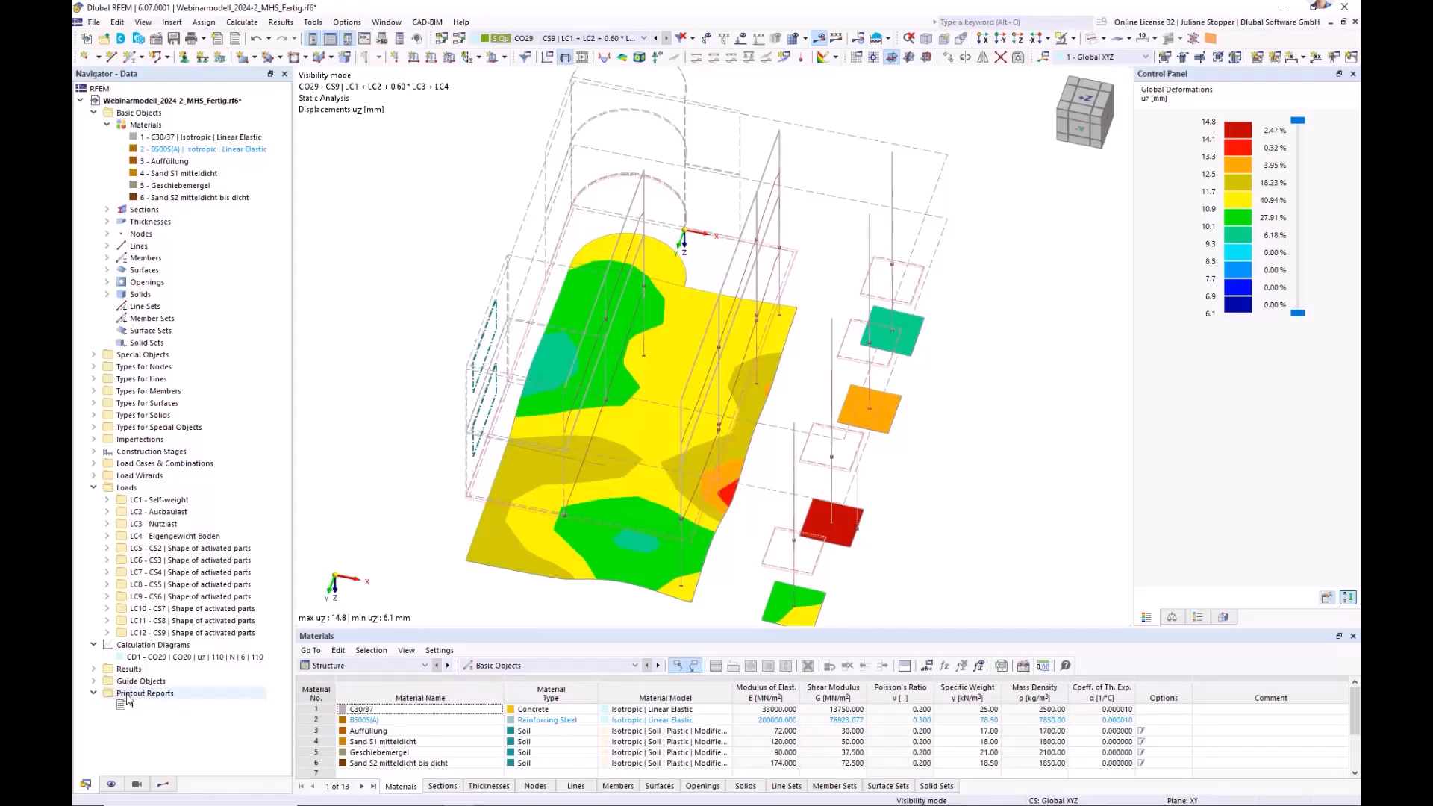
right_click(124, 696)
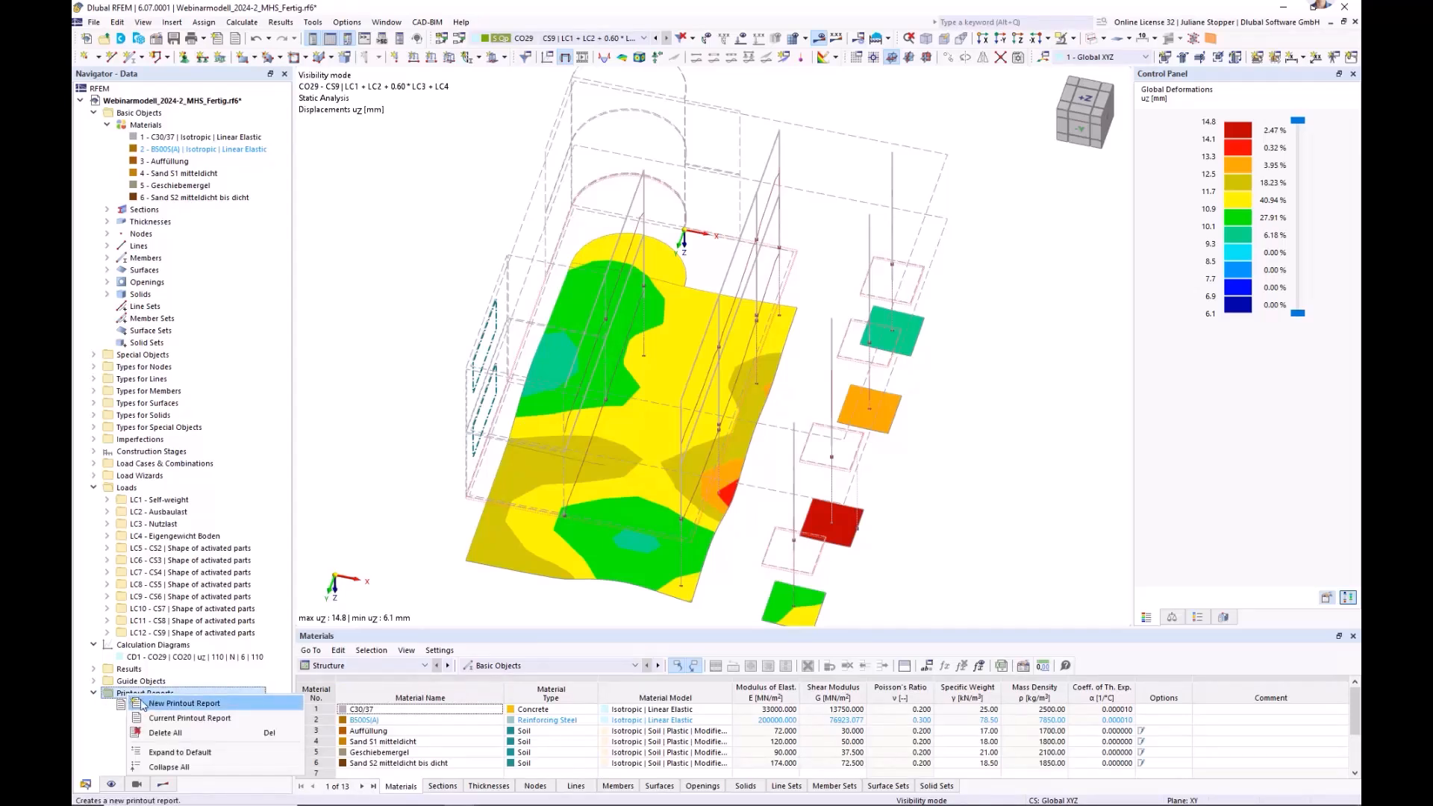
click(107, 726)
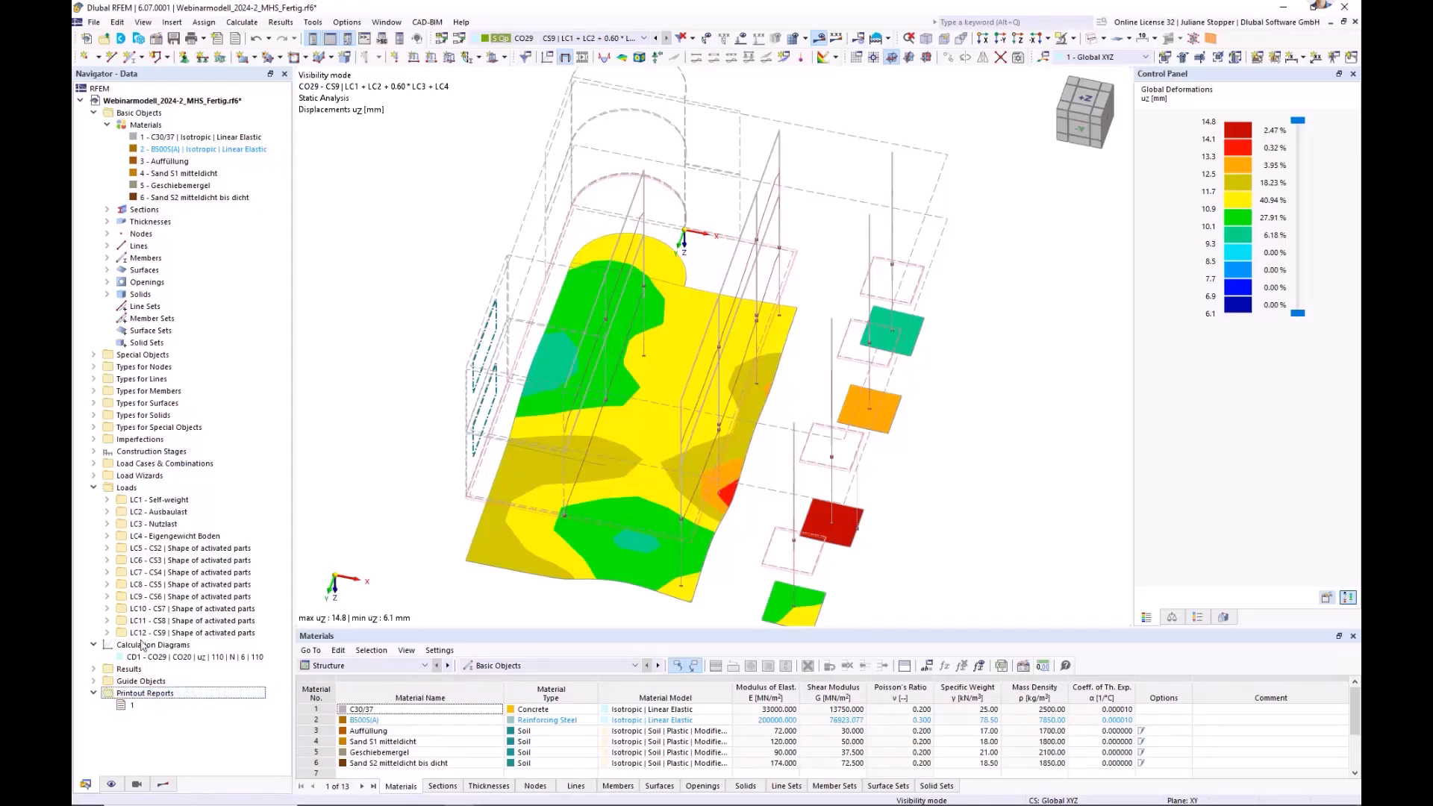
right_click(135, 700)
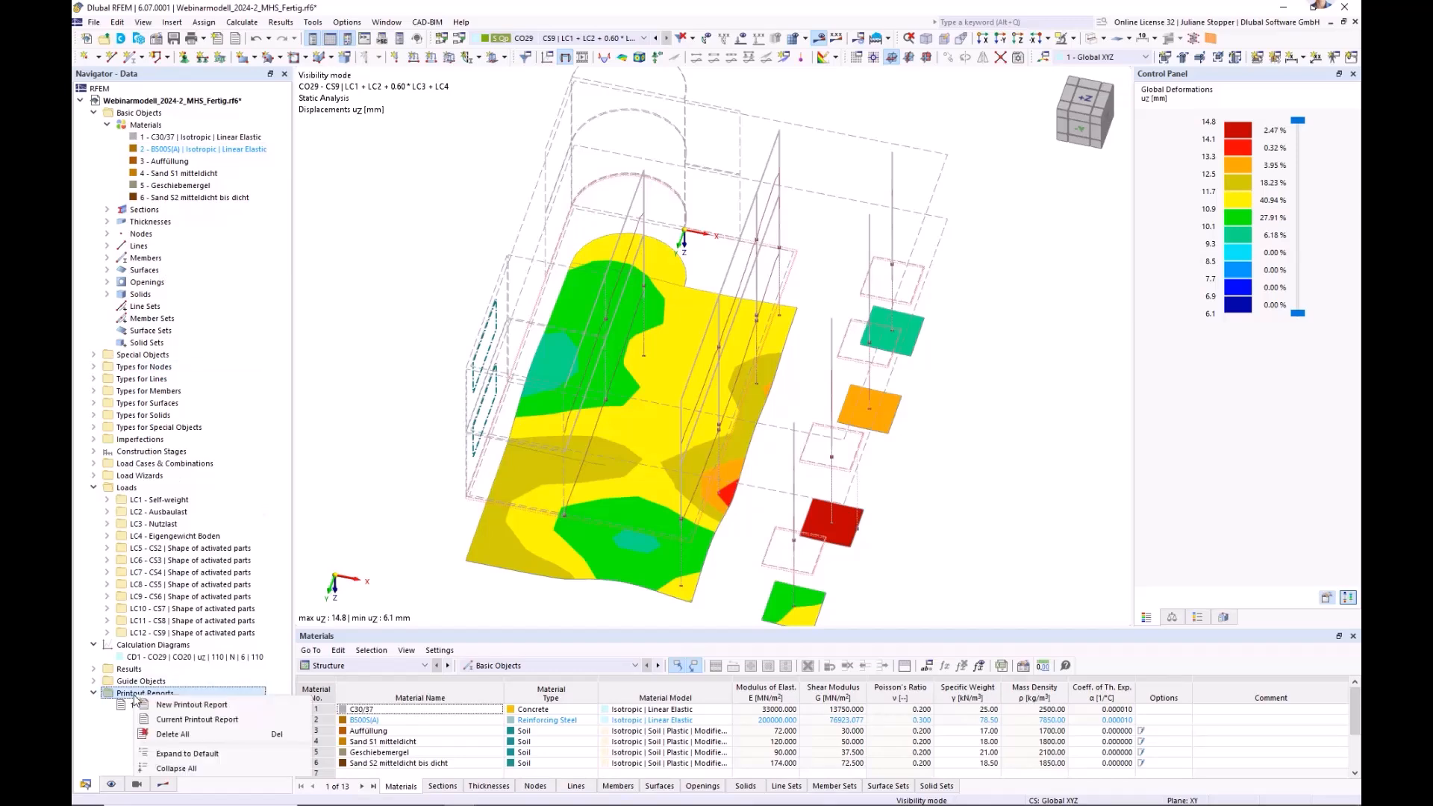
click(179, 705)
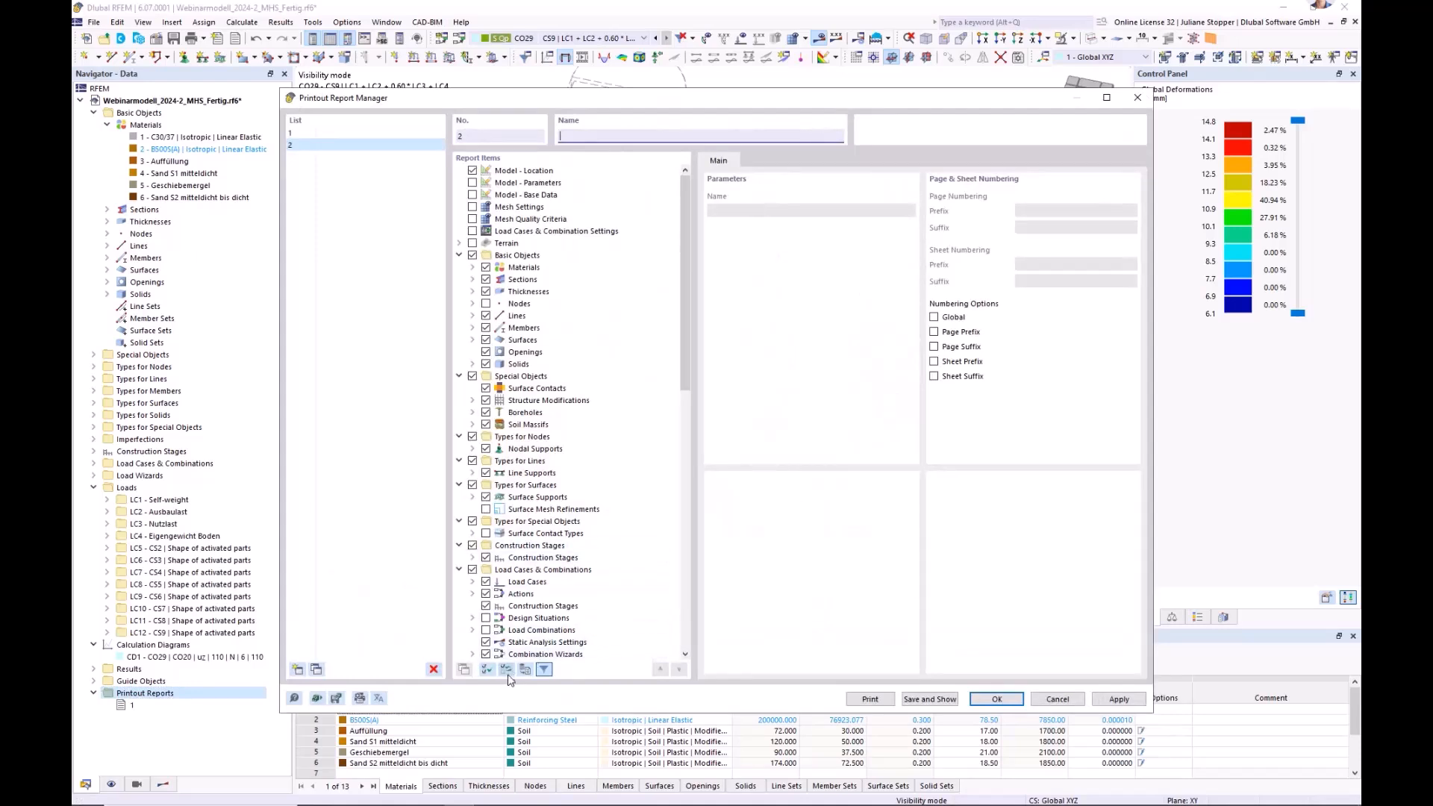
click(507, 670)
click(507, 670)
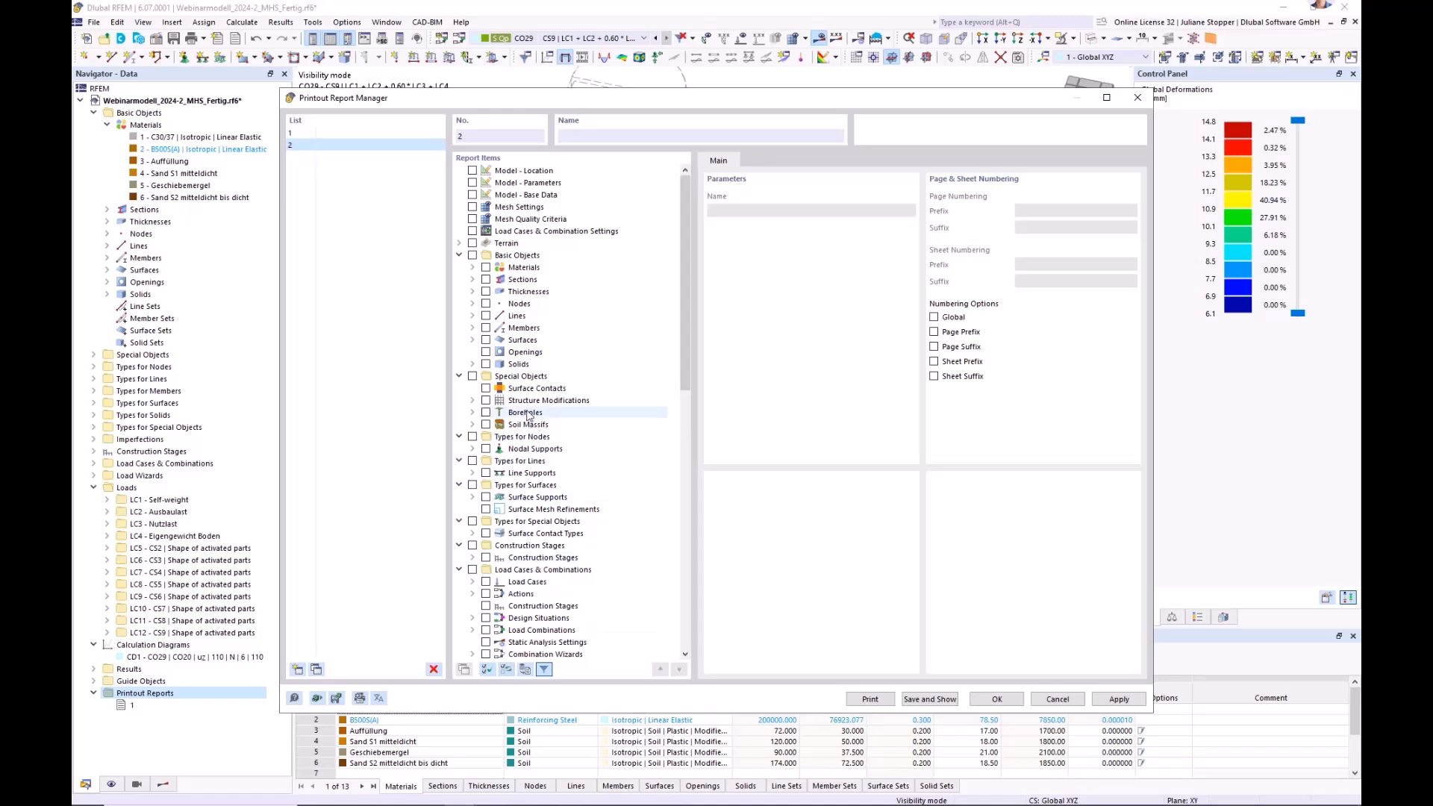
- Include the materials in the new report, with the details of the Modified Hardening Soil material model
click(459, 255)
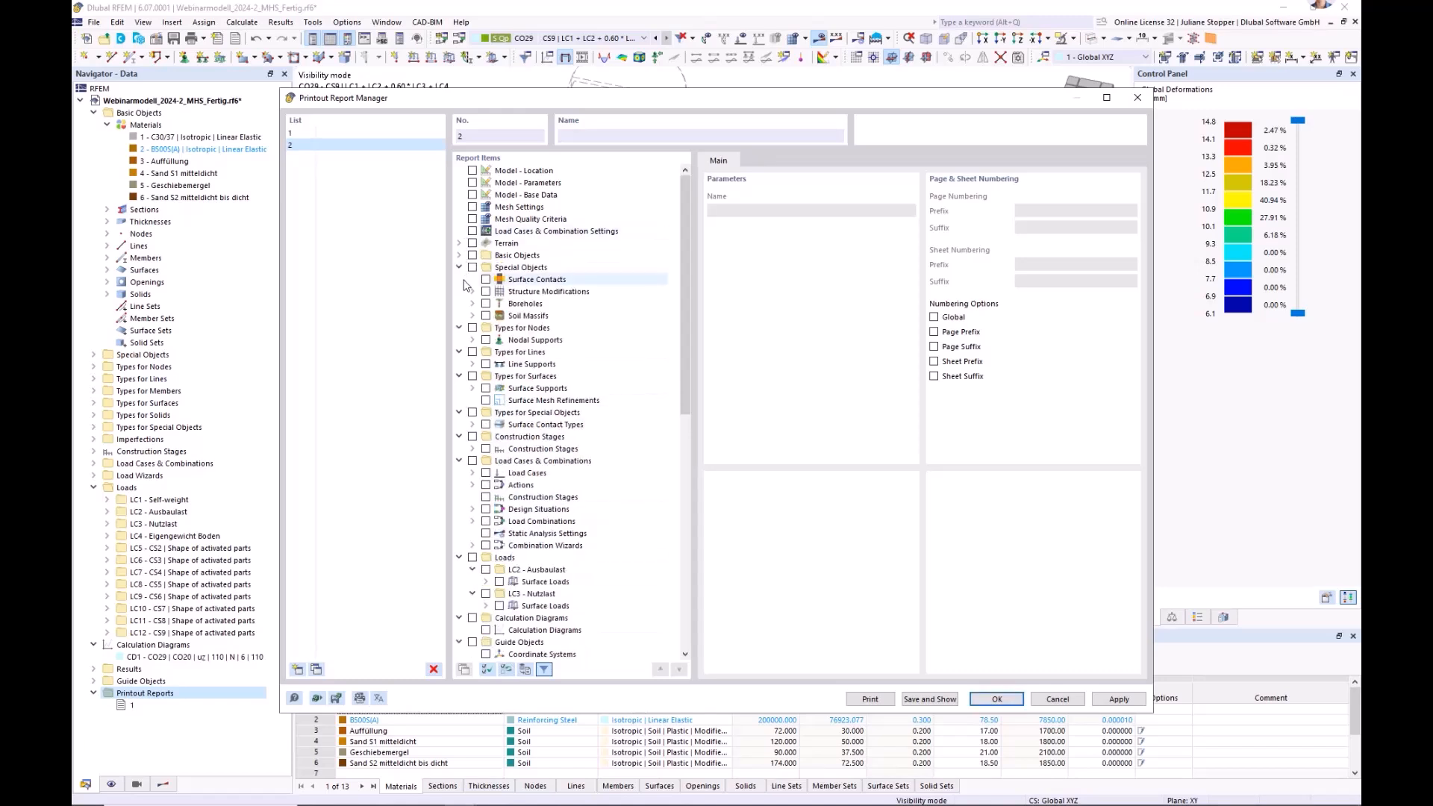
click(459, 256)
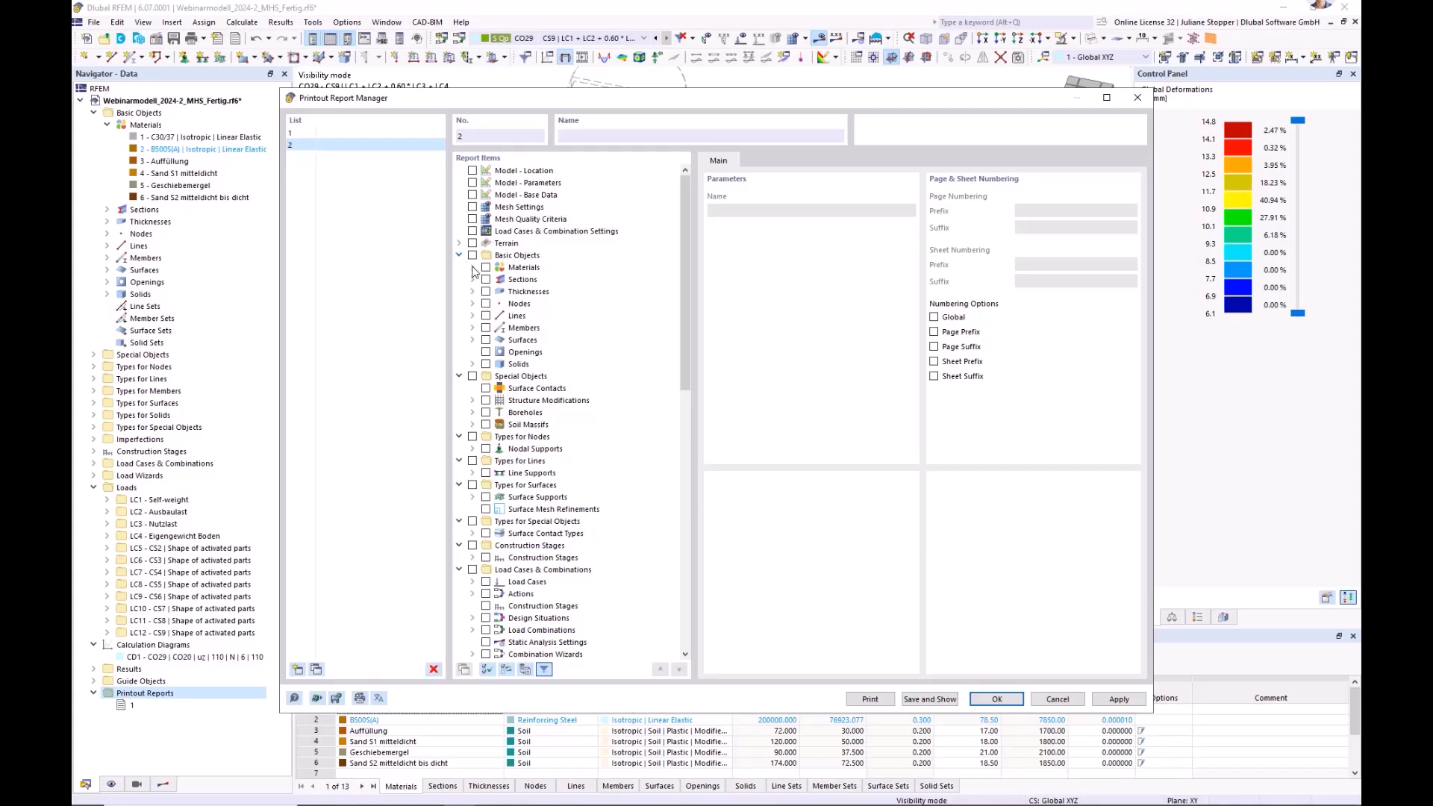
click(472, 267)
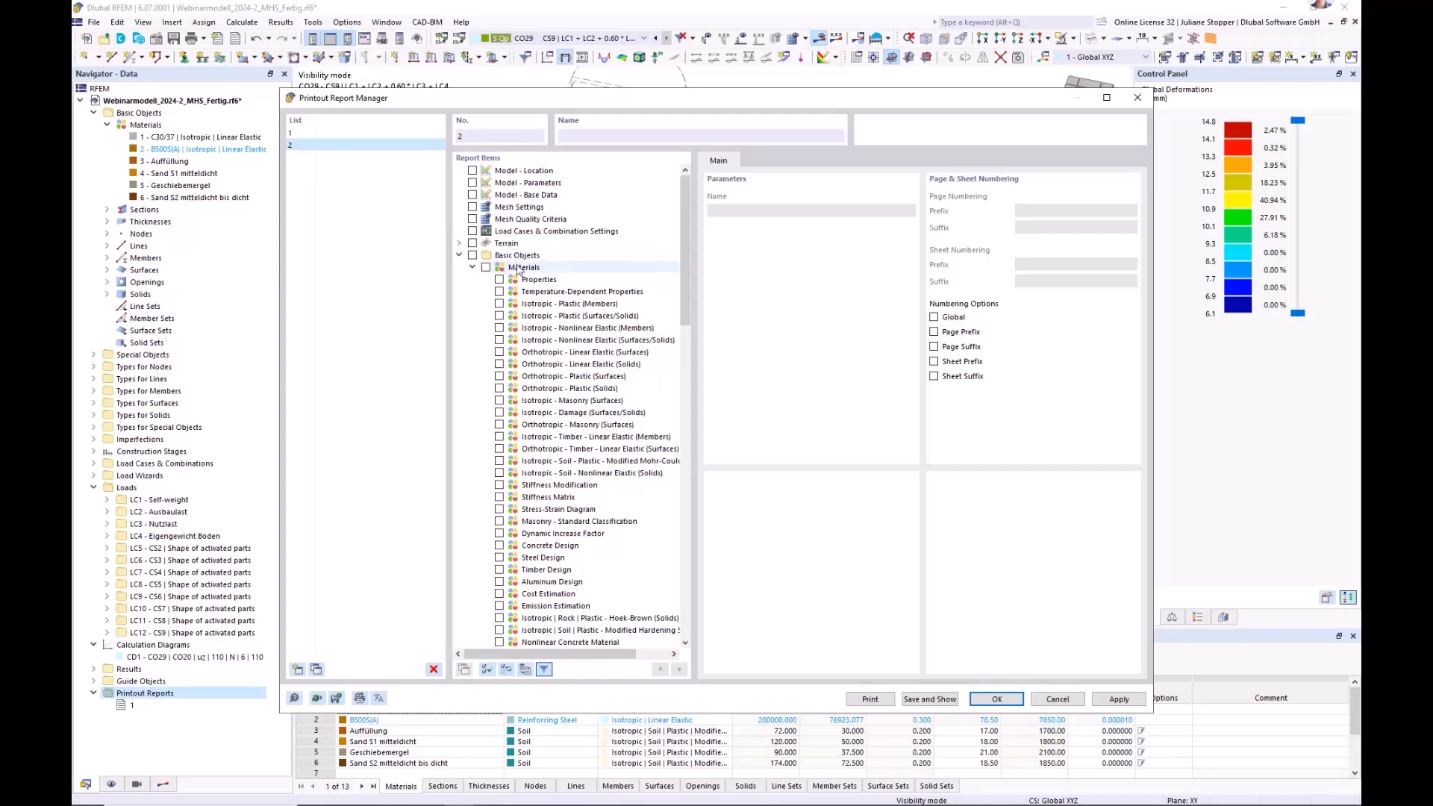
drag(683, 291, 687, 333)
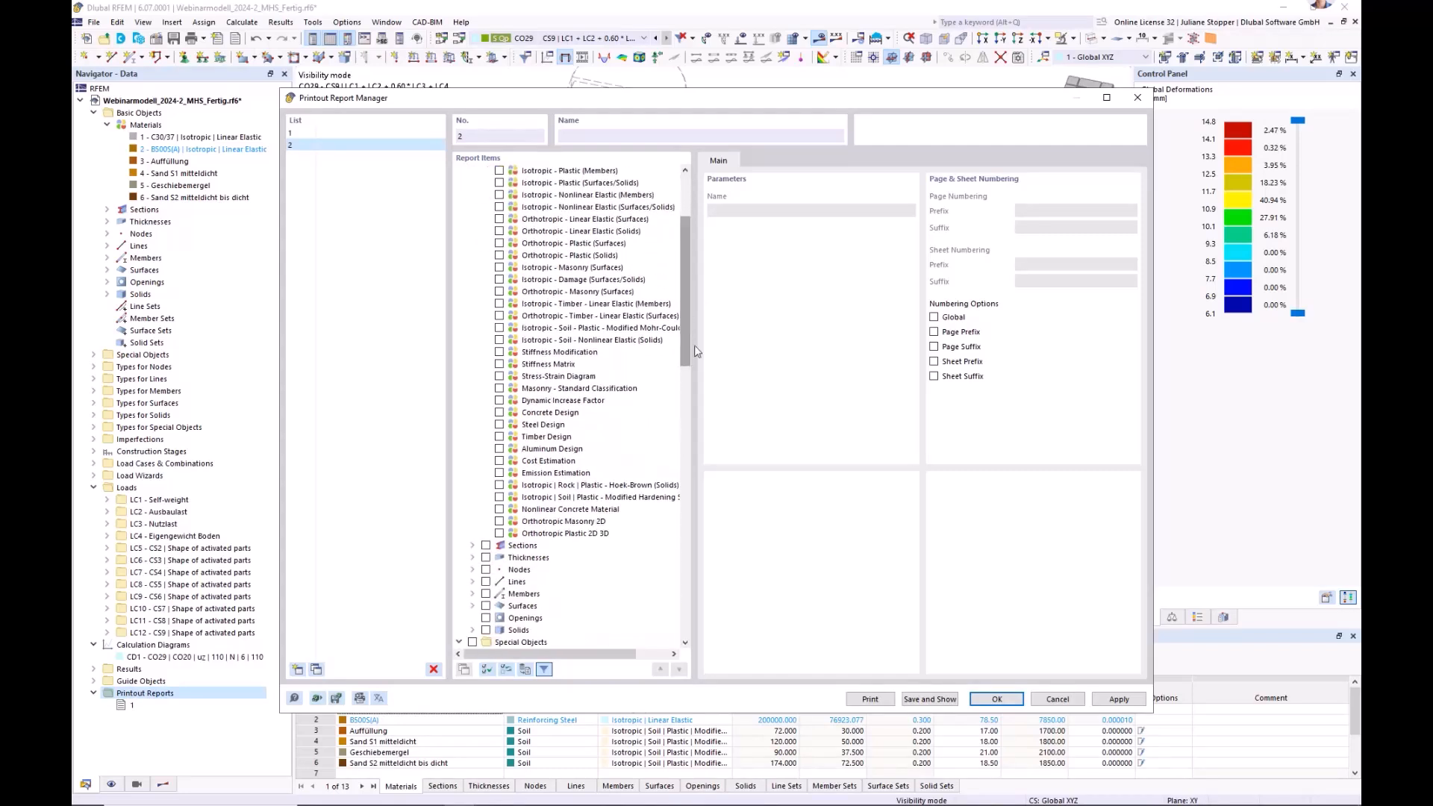
click(500, 497)
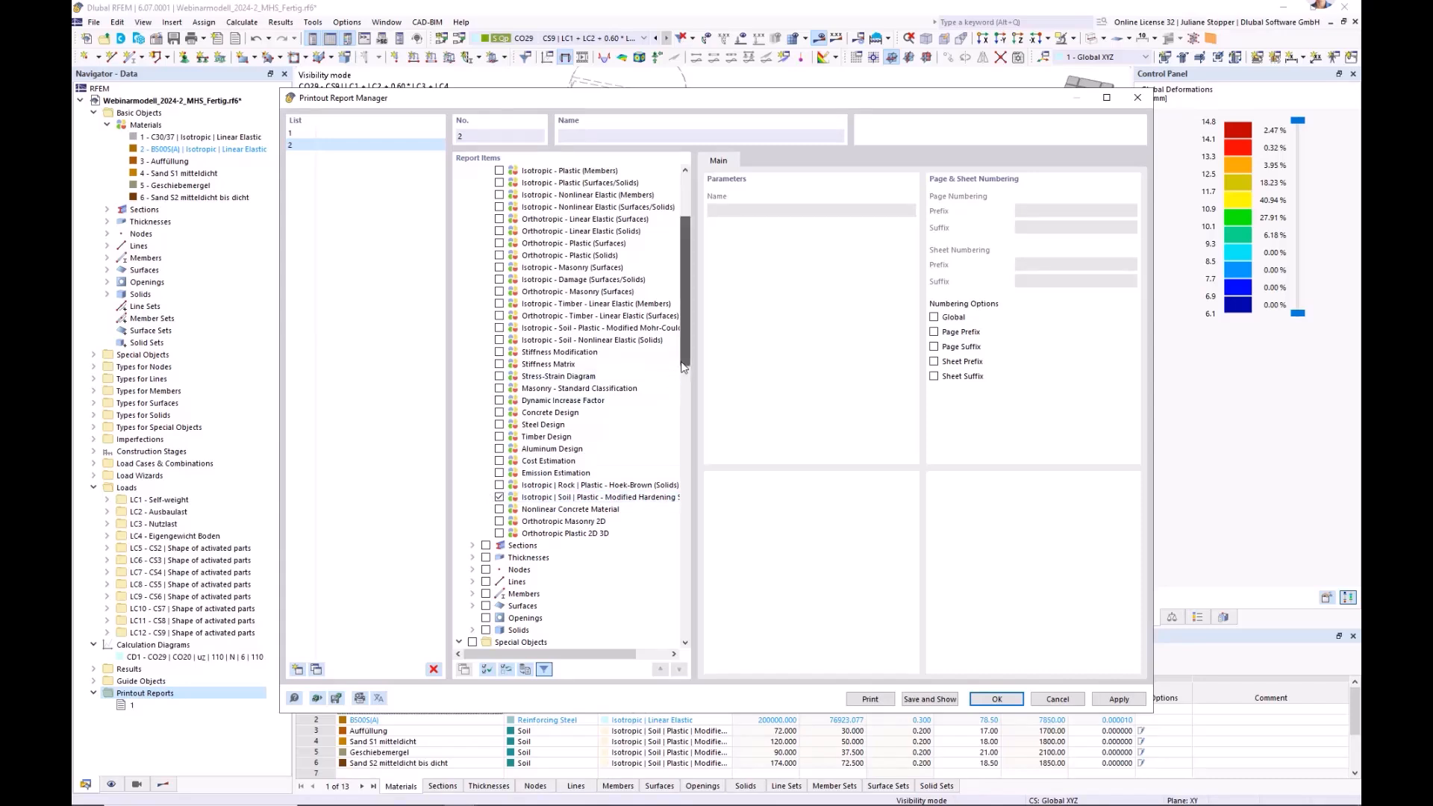
drag(684, 367, 688, 312)
click(485, 267)
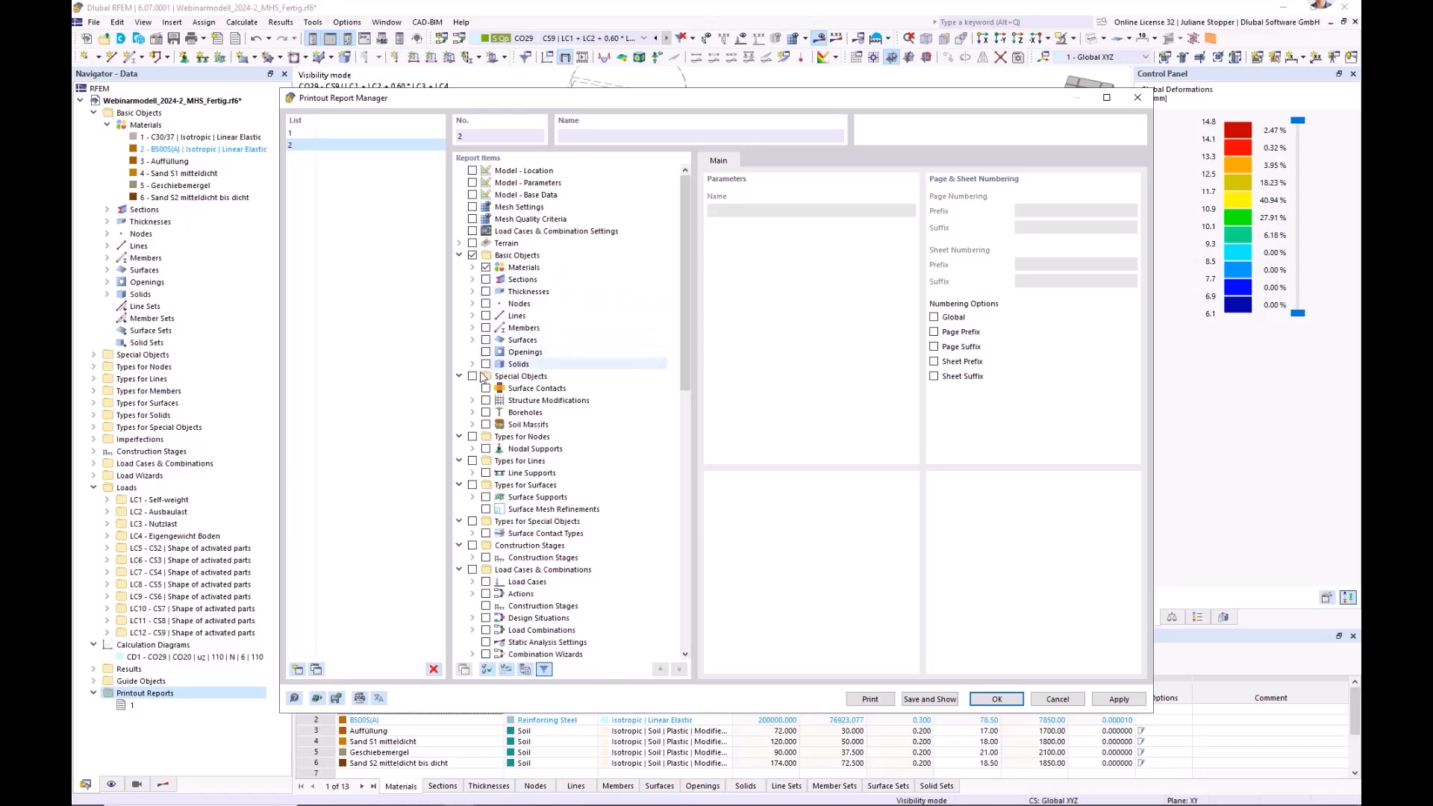
- Include the boreholes with their layers, the soil massifs and the surface contacts in the report
click(486, 412)
click(486, 425)
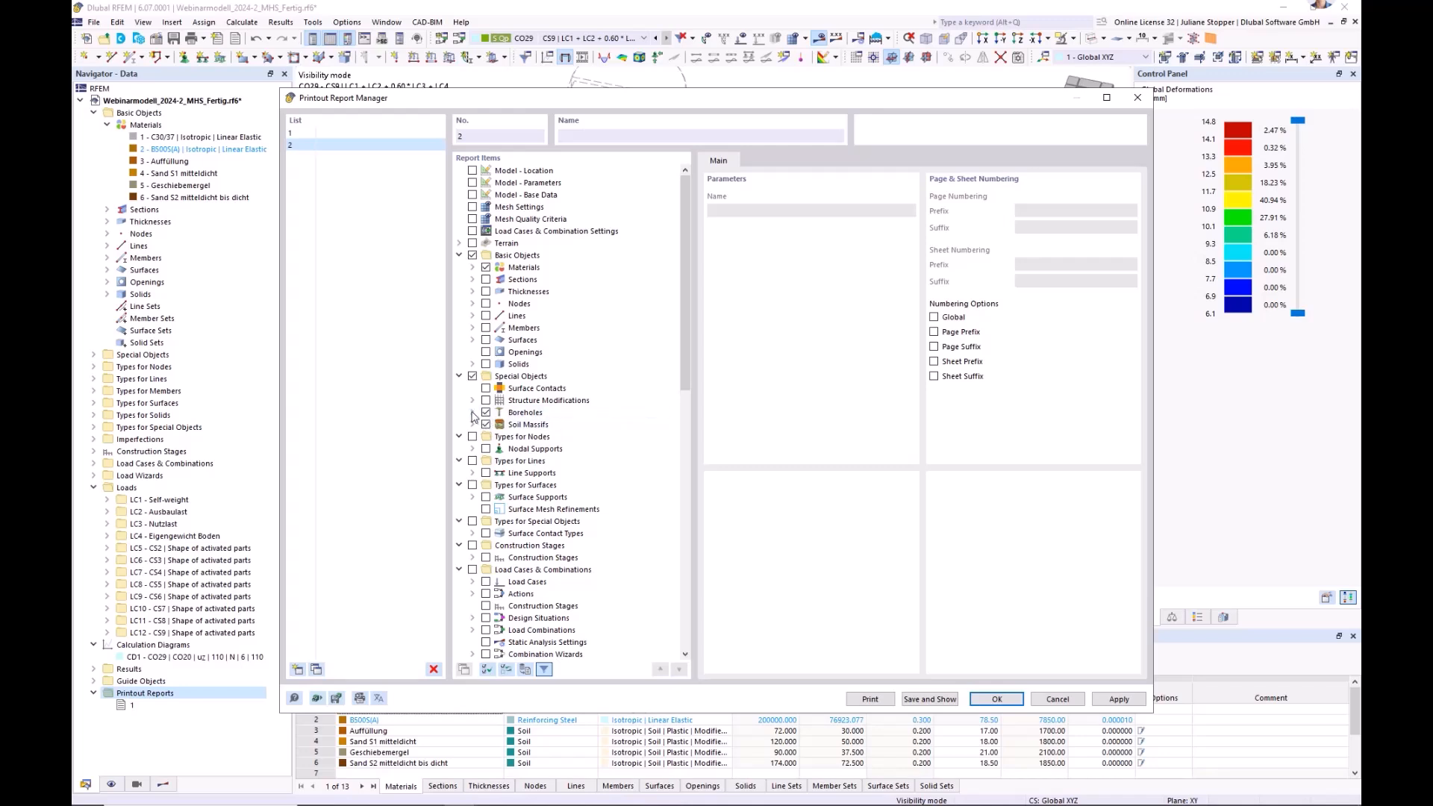
click(472, 413)
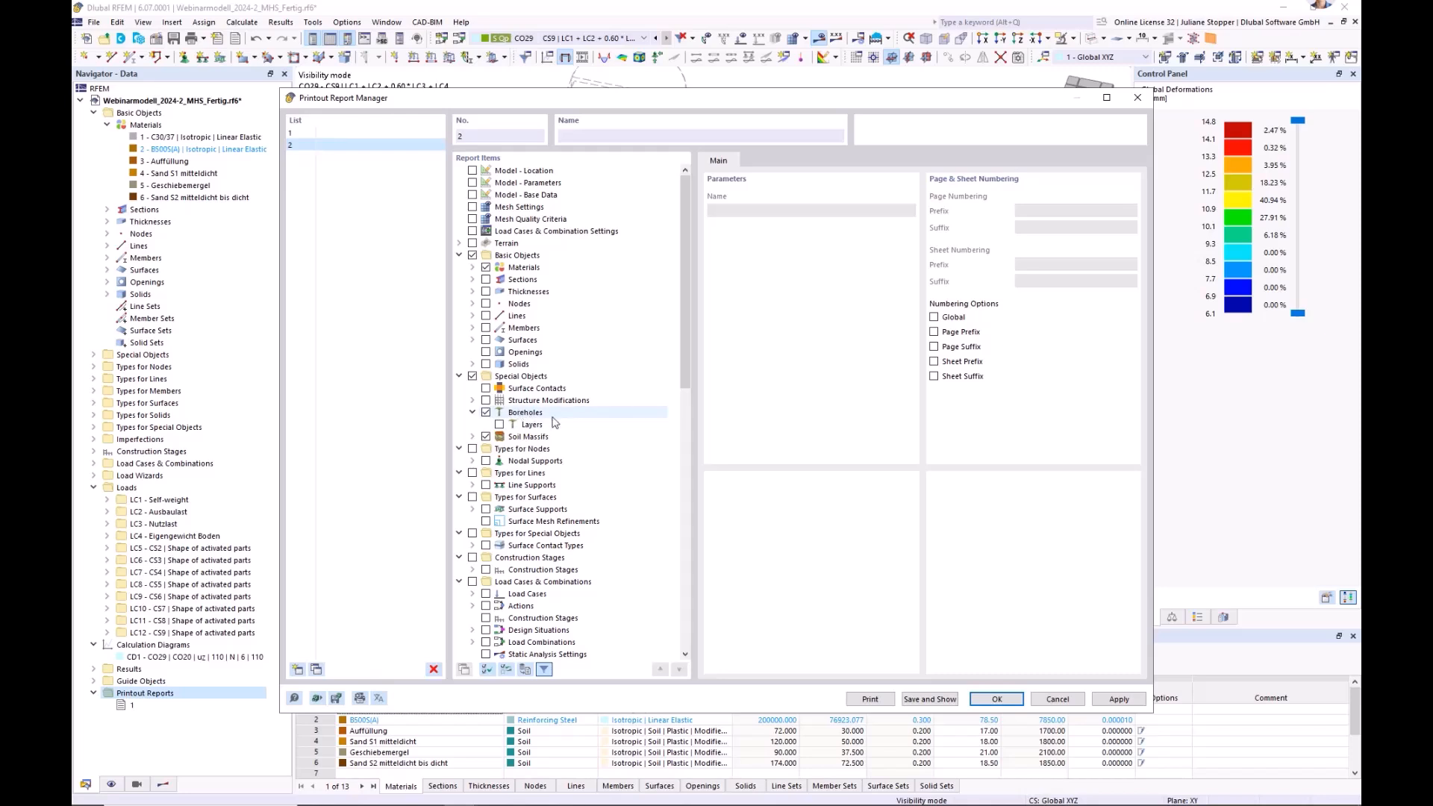
click(499, 424)
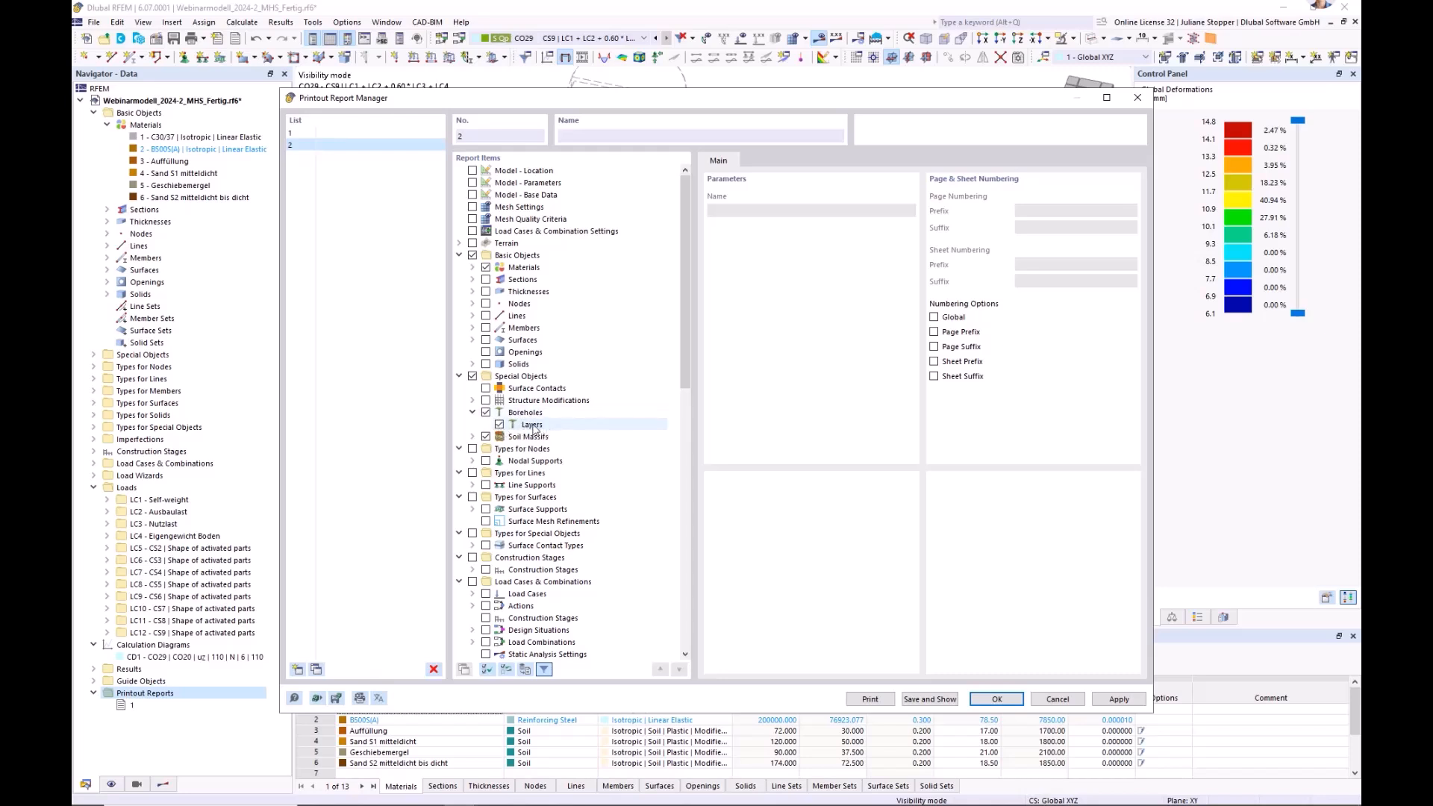
click(486, 389)
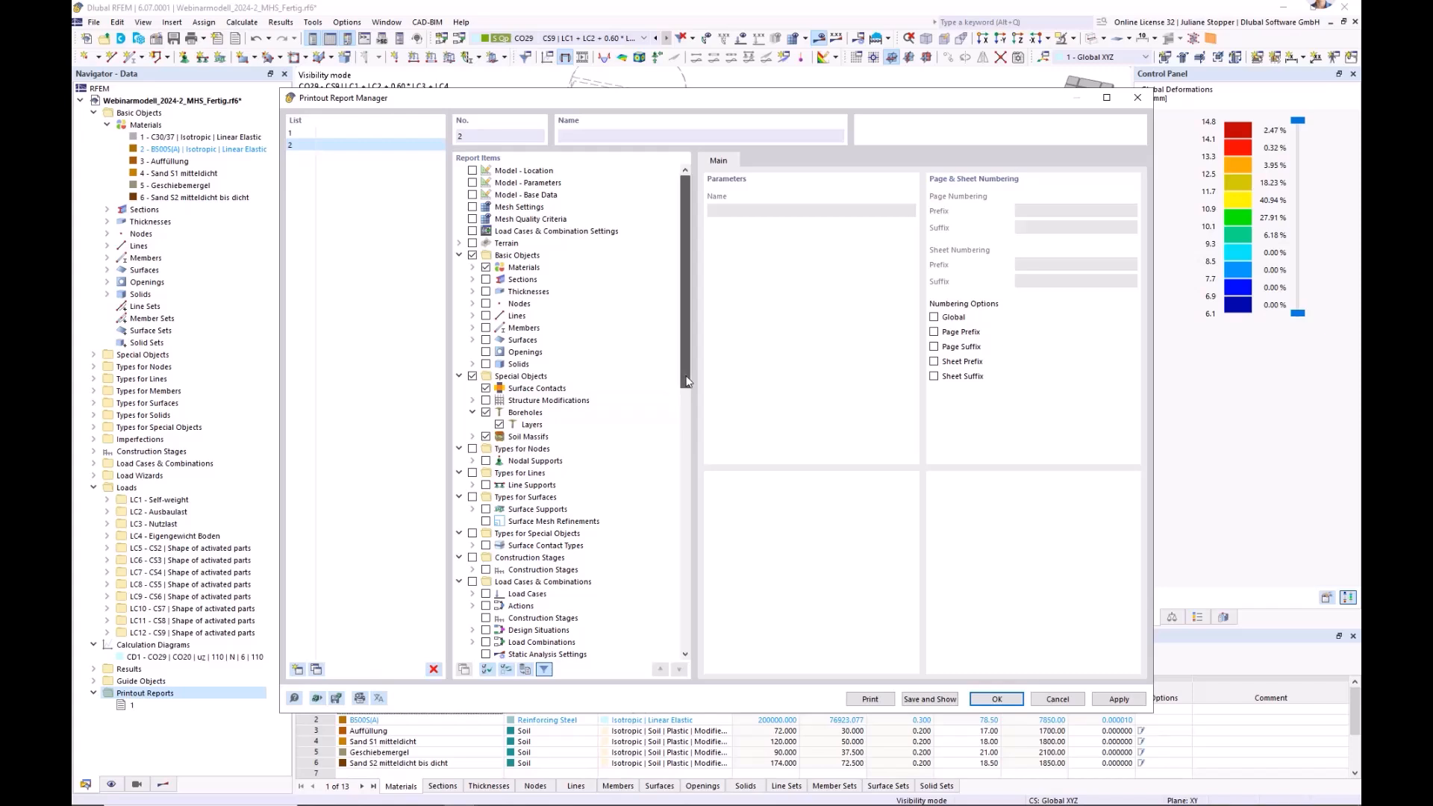
- Include the surface supports and surface contact types in the report
drag(687, 381, 686, 418)
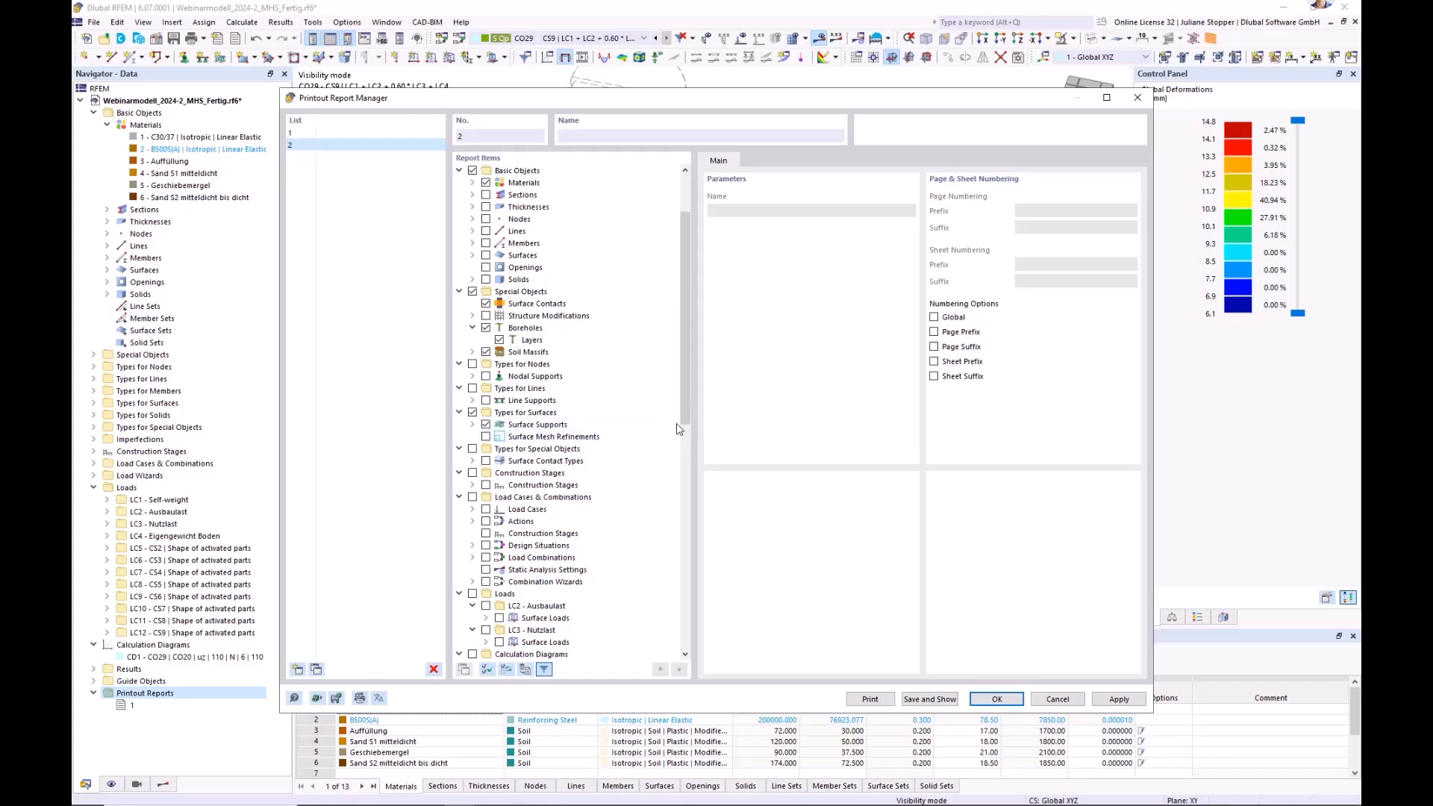
drag(683, 414, 685, 441)
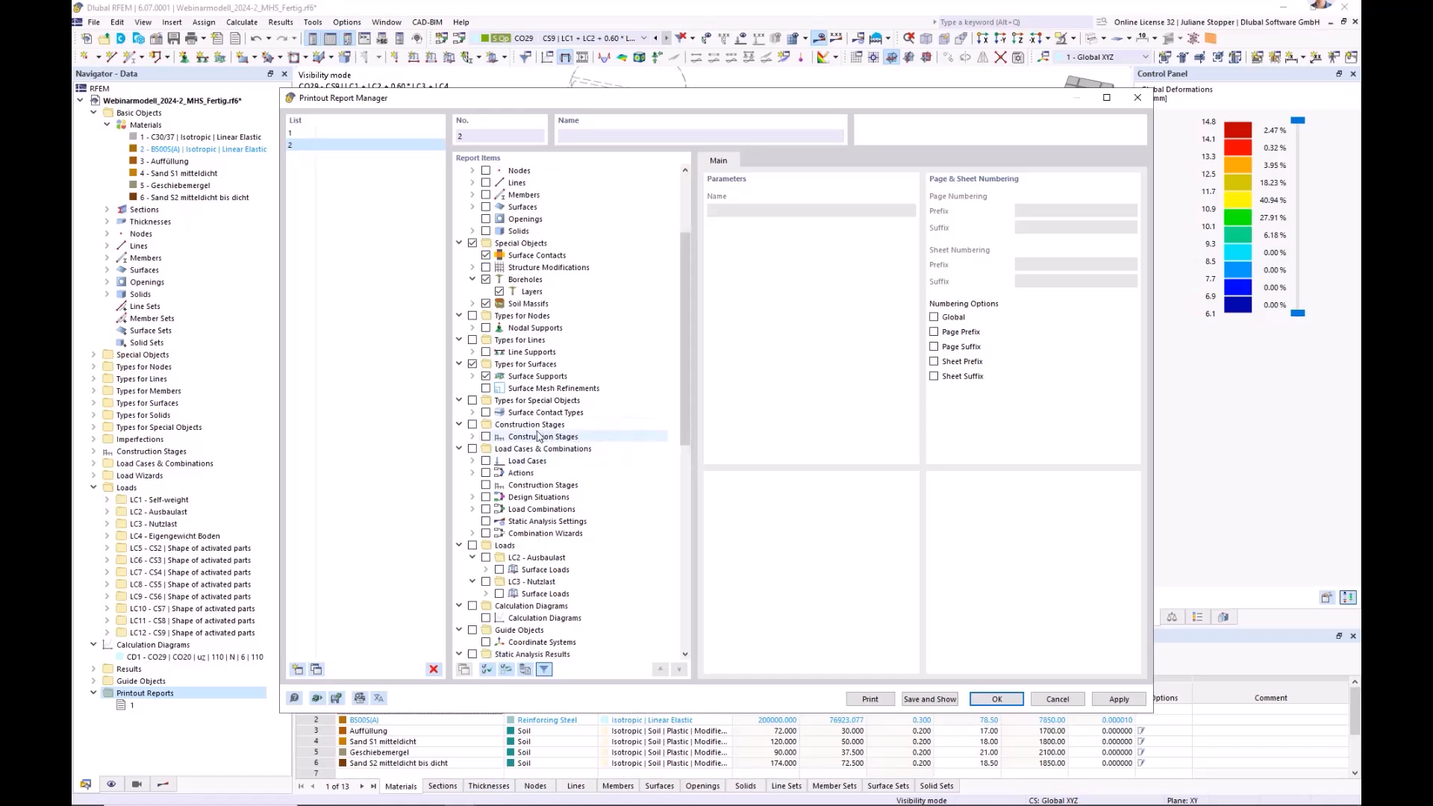
click(486, 413)
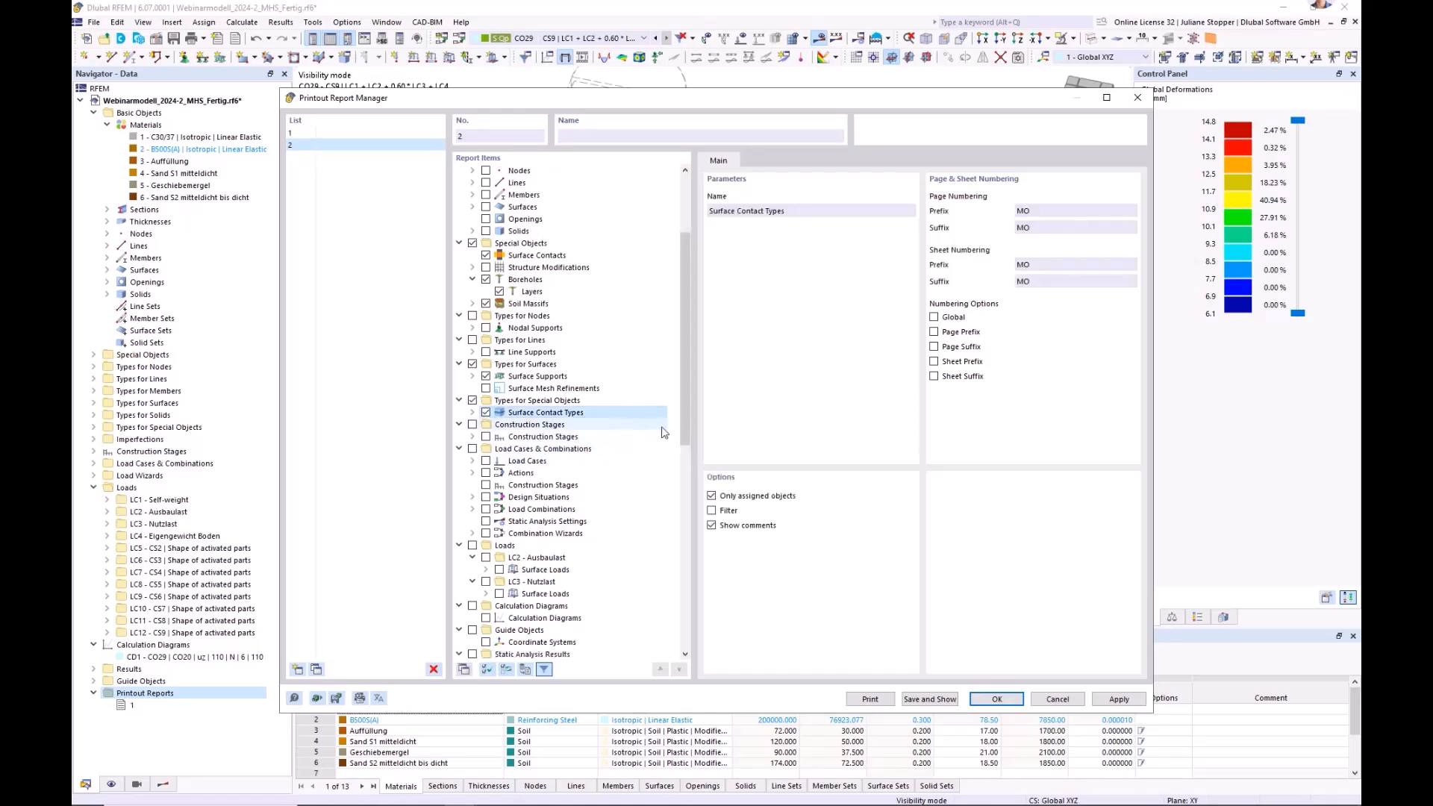
- Include the construction stages in the report with their members, surfaces, solids and surface contacts
drag(683, 423, 680, 441)
click(486, 388)
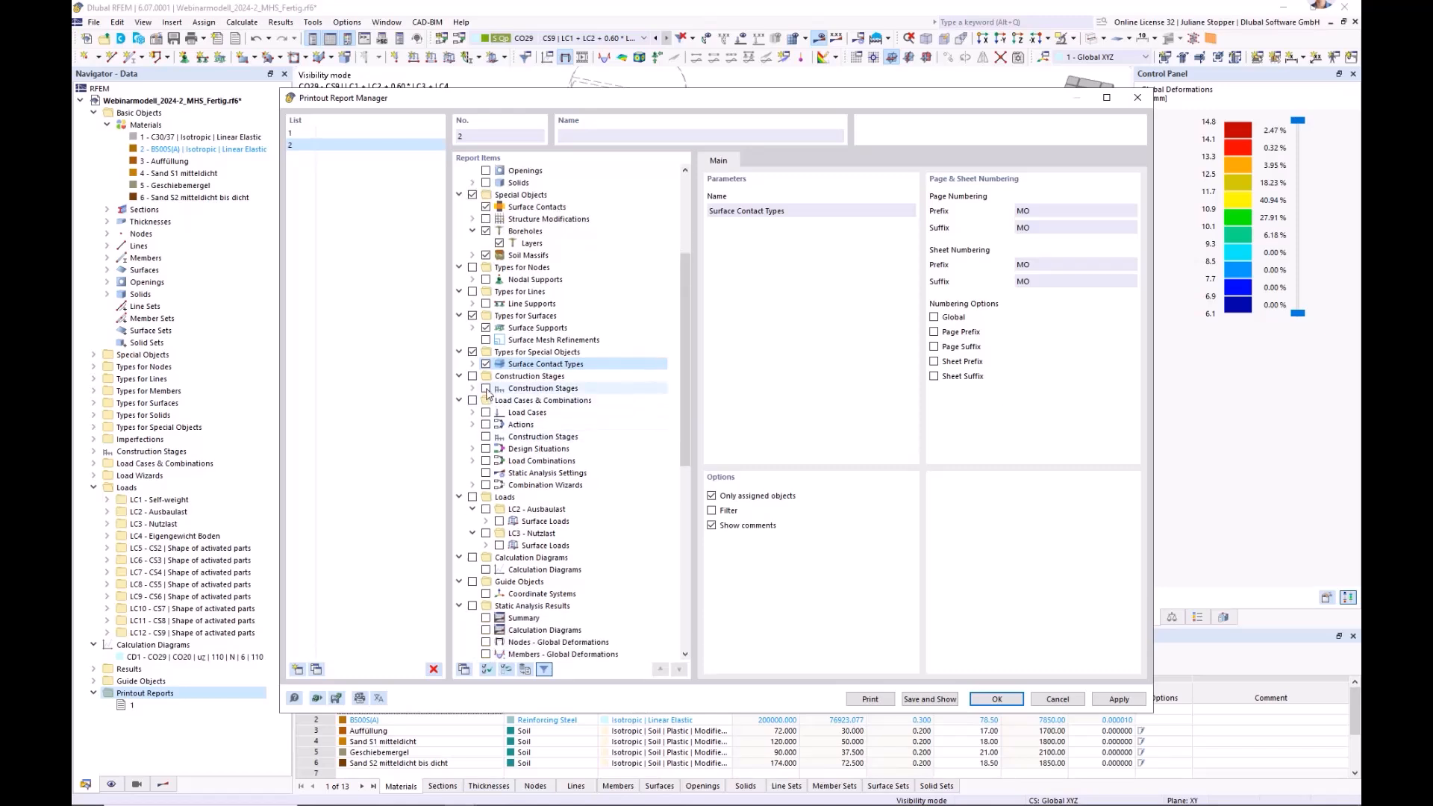
click(472, 388)
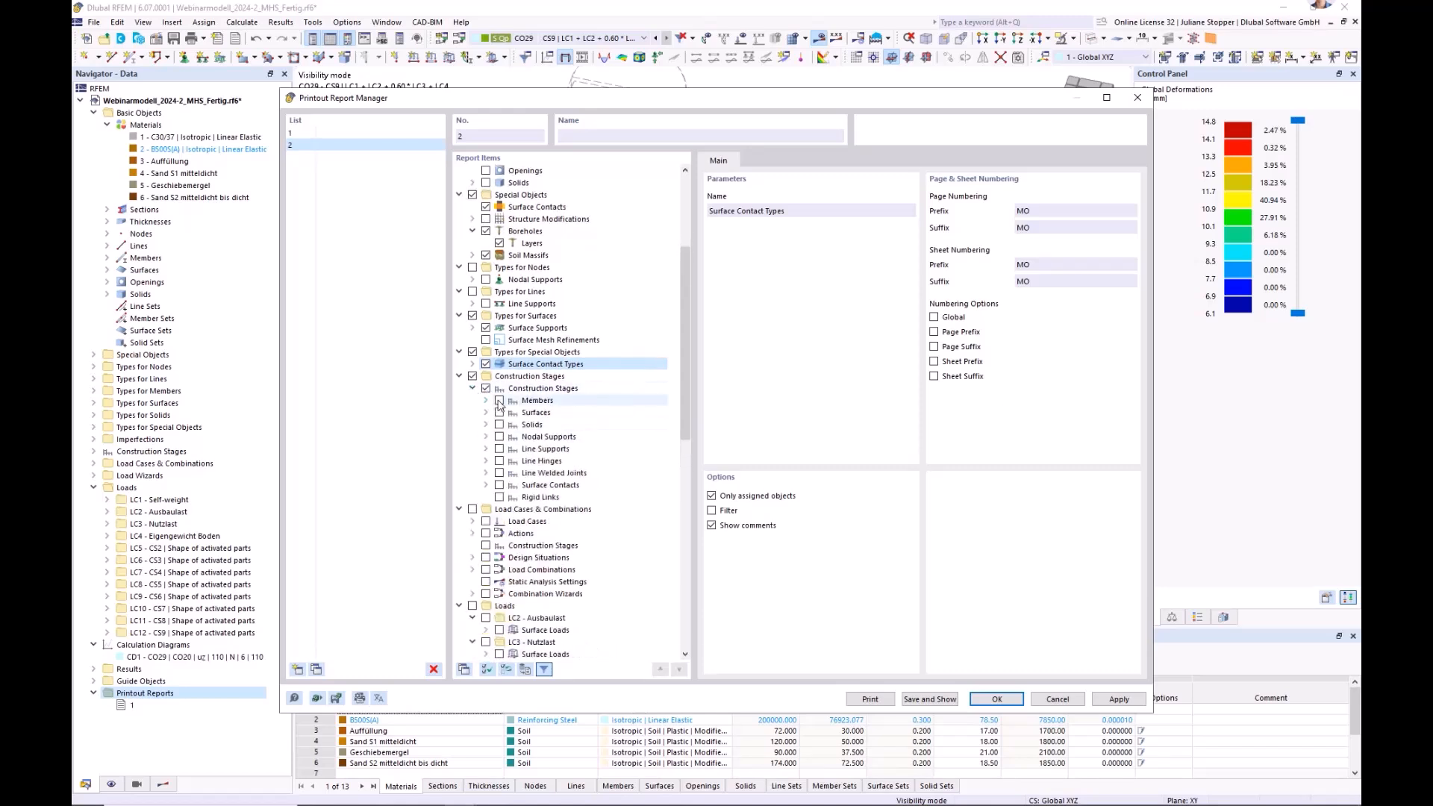
click(500, 412)
click(500, 425)
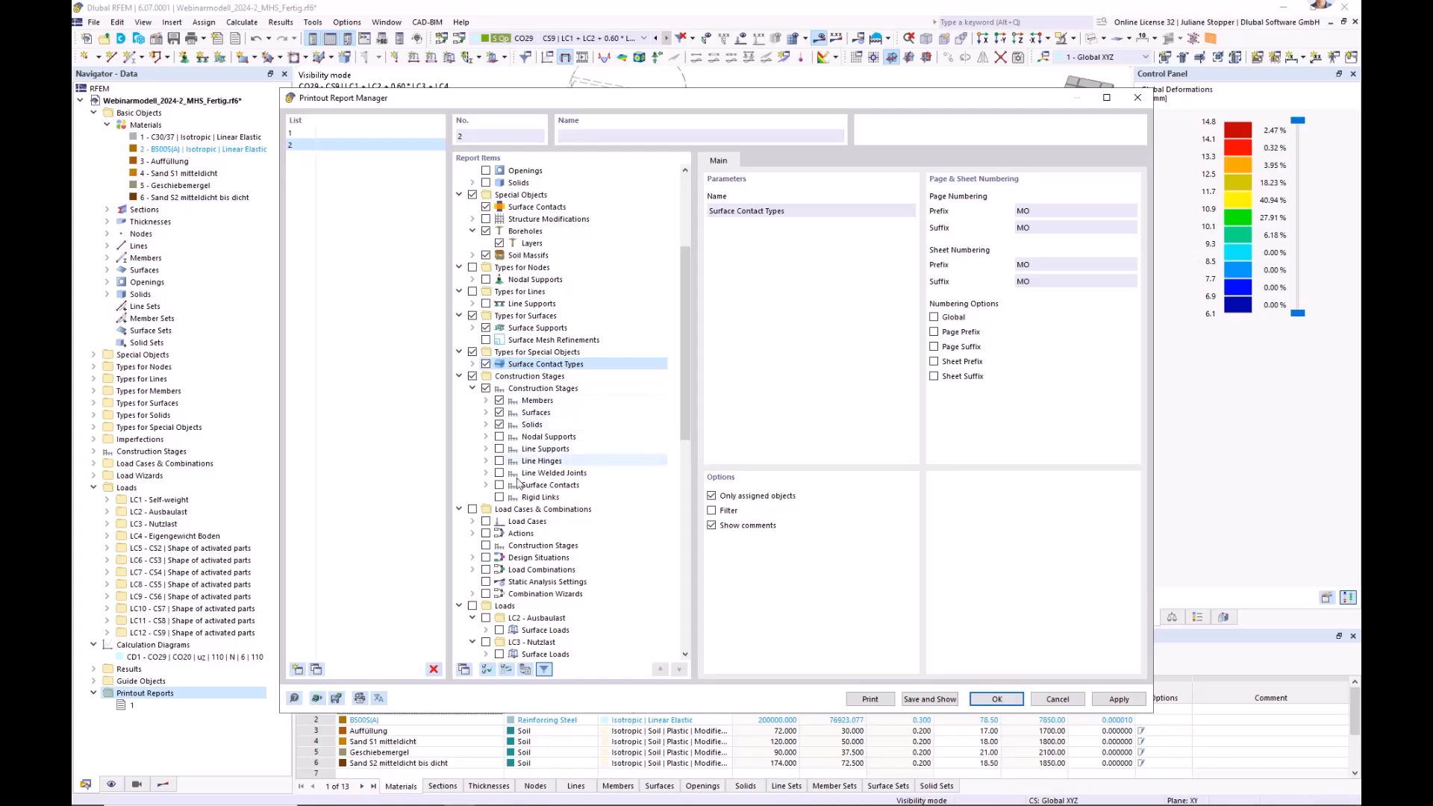
click(499, 487)
- Include Construction Stages and Static Analysis Settings under Load Cases & Combinations, then close the report manager without saving the report
drag(685, 440, 684, 482)
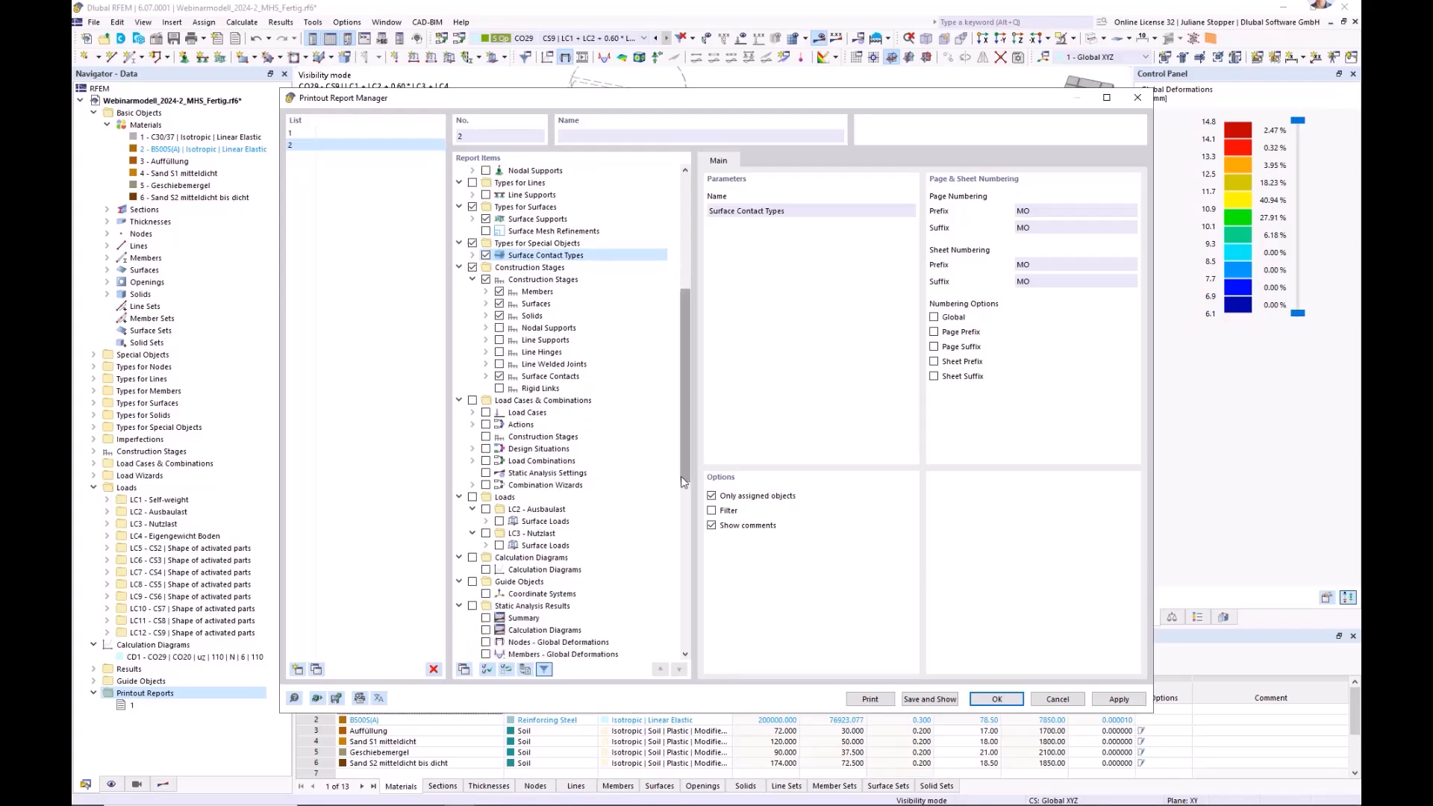
drag(682, 452, 682, 466)
click(486, 436)
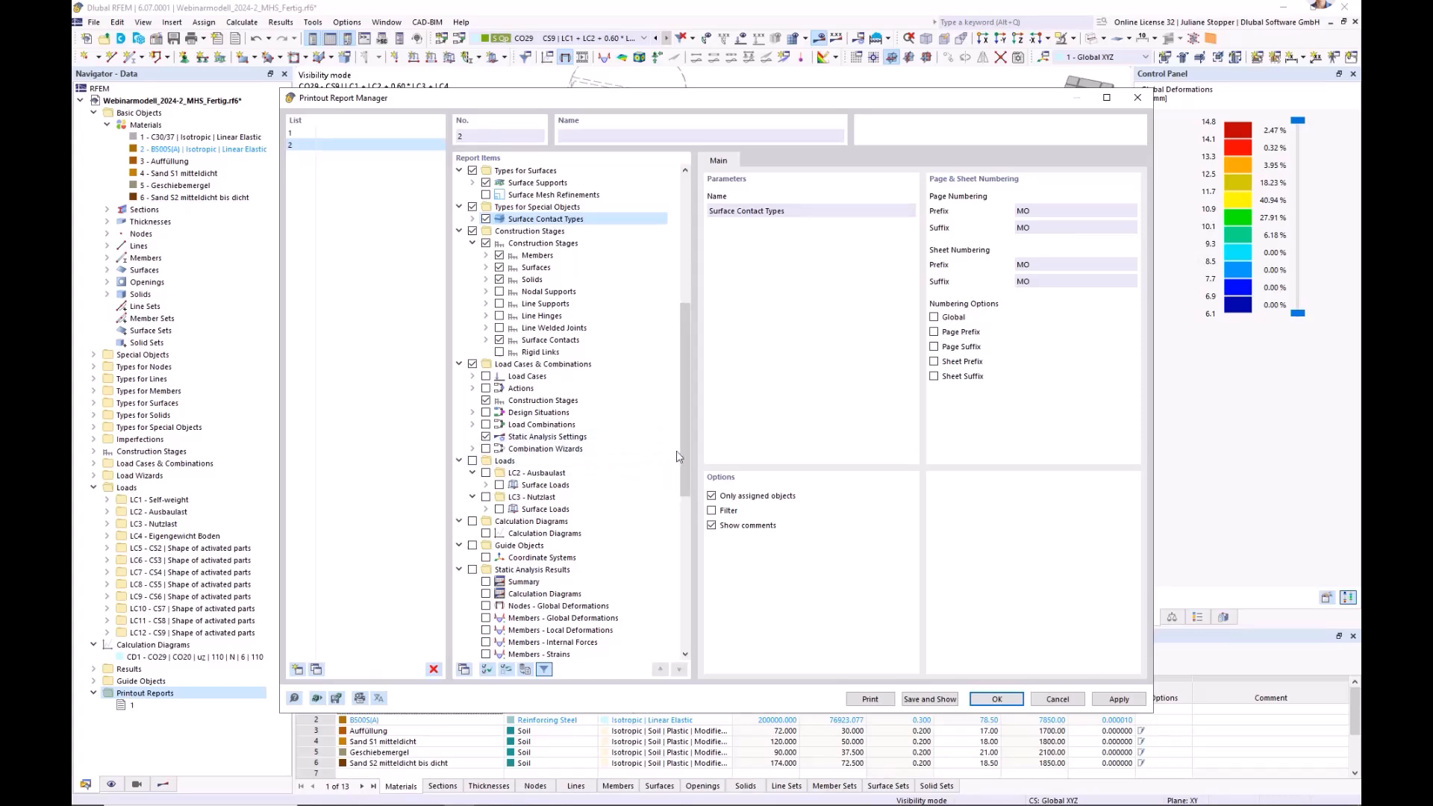
drag(682, 460, 682, 612)
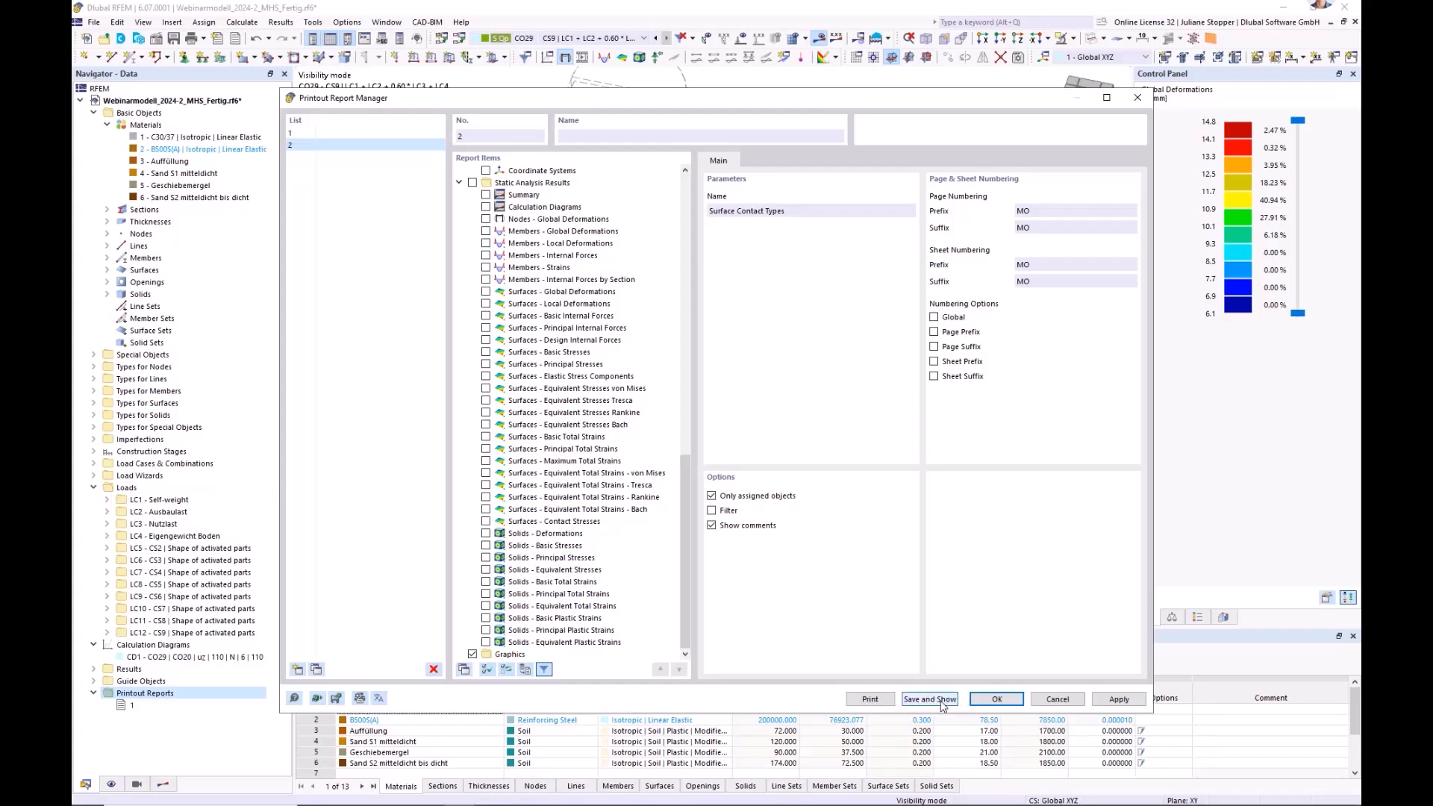
click(1056, 699)
- Return to the +Z plan view of the foundation deformations and show the results navigator
click(124, 705)
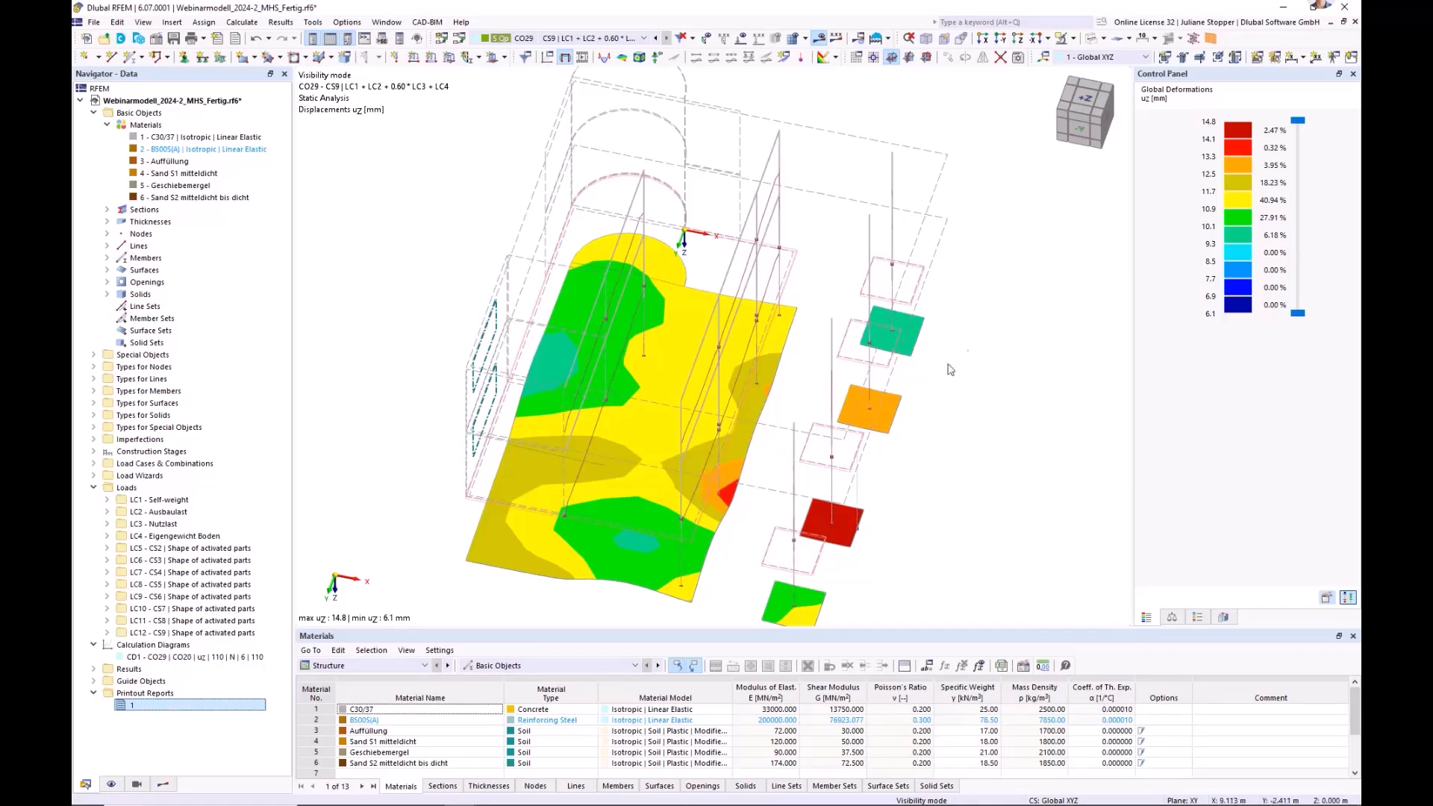
click(1018, 41)
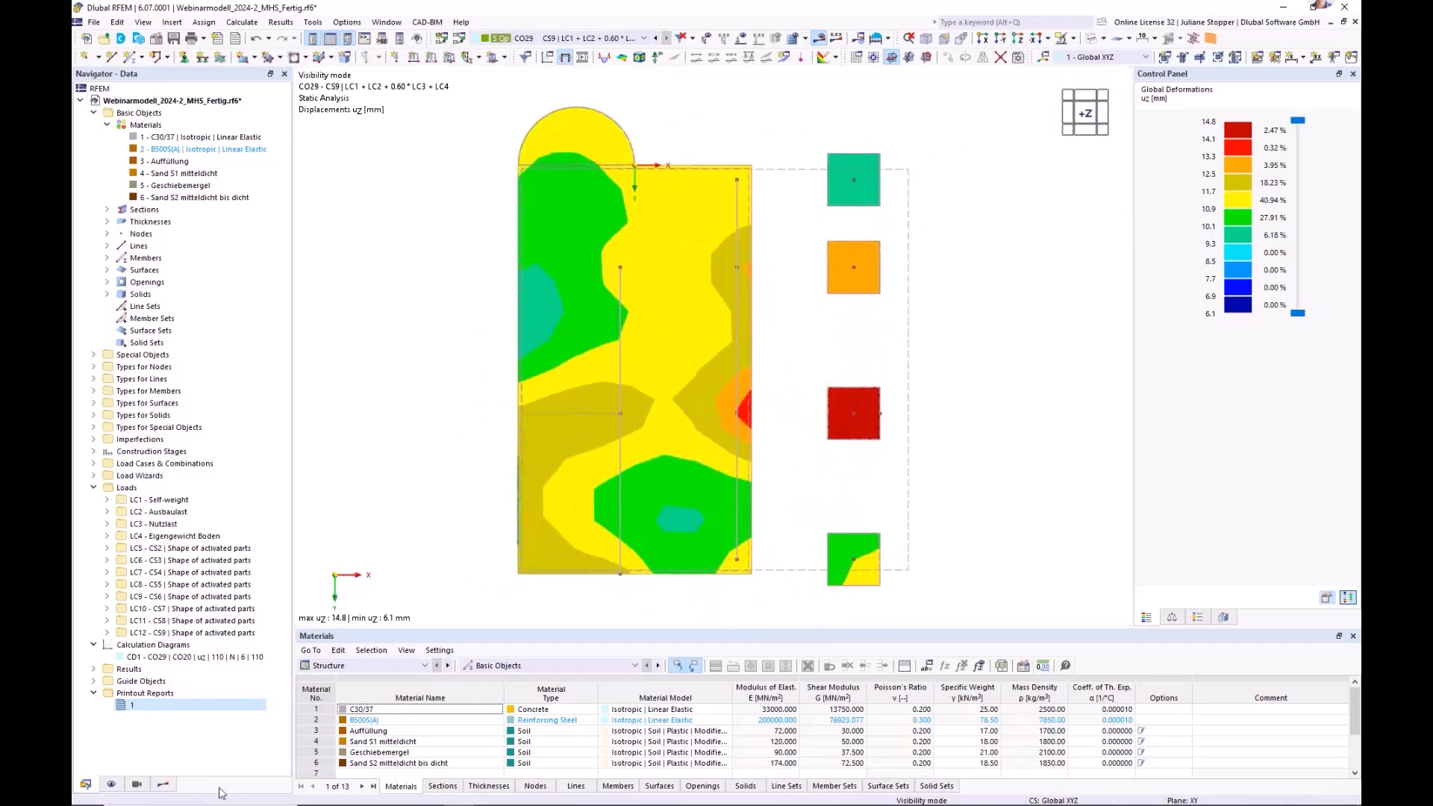
click(161, 787)
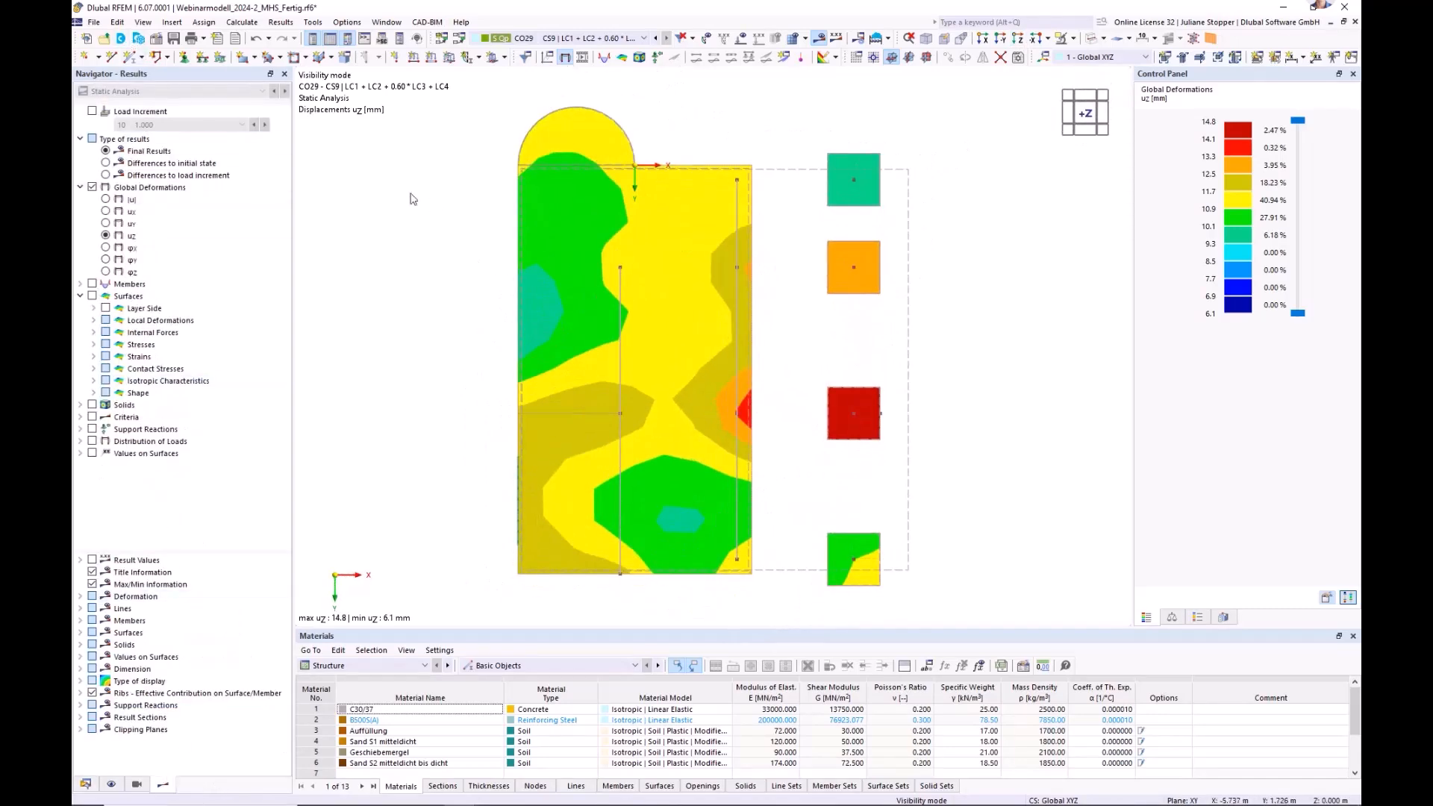
- Start sending the current graphic to printout report 1 and set its picture height ratio to 50 %
click(94, 21)
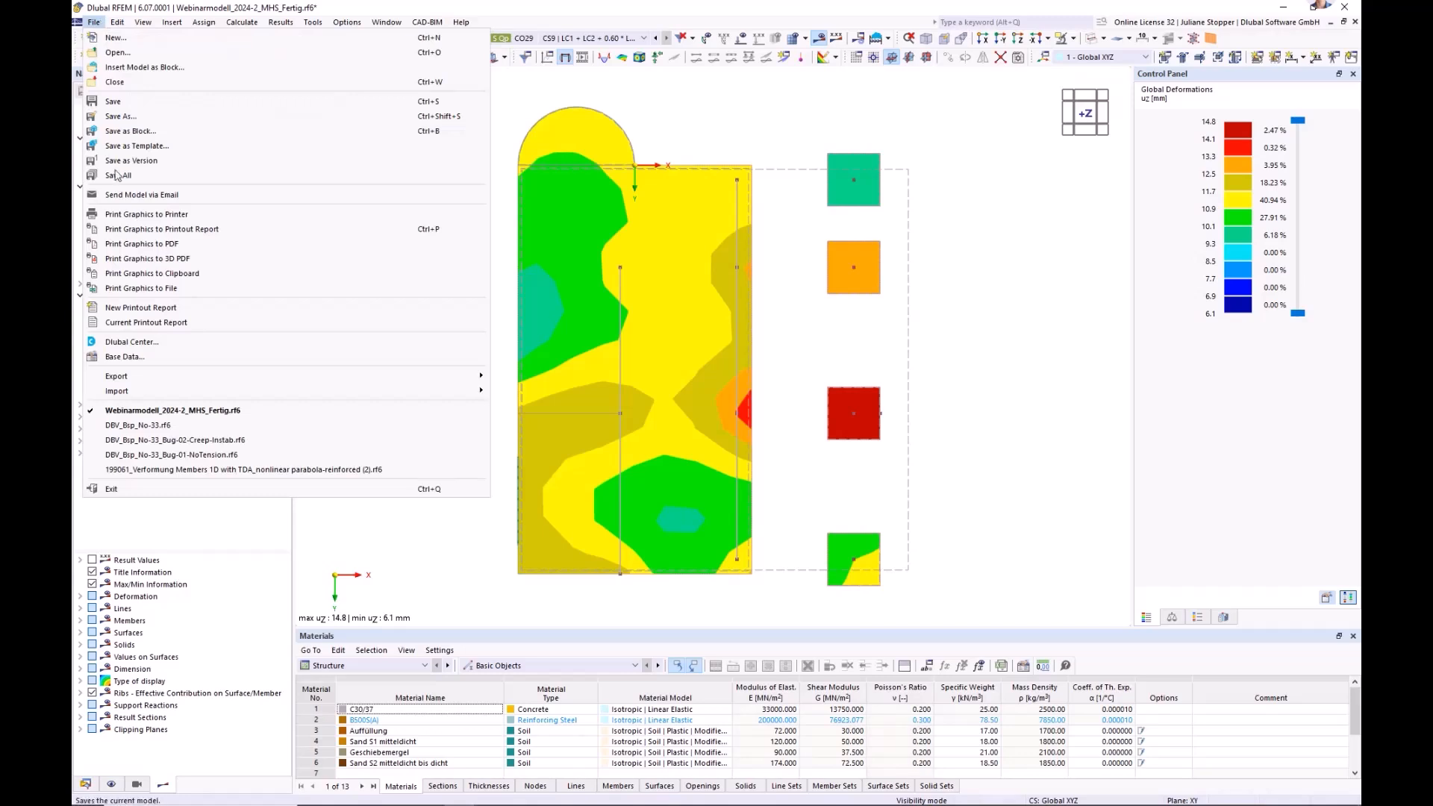
click(153, 232)
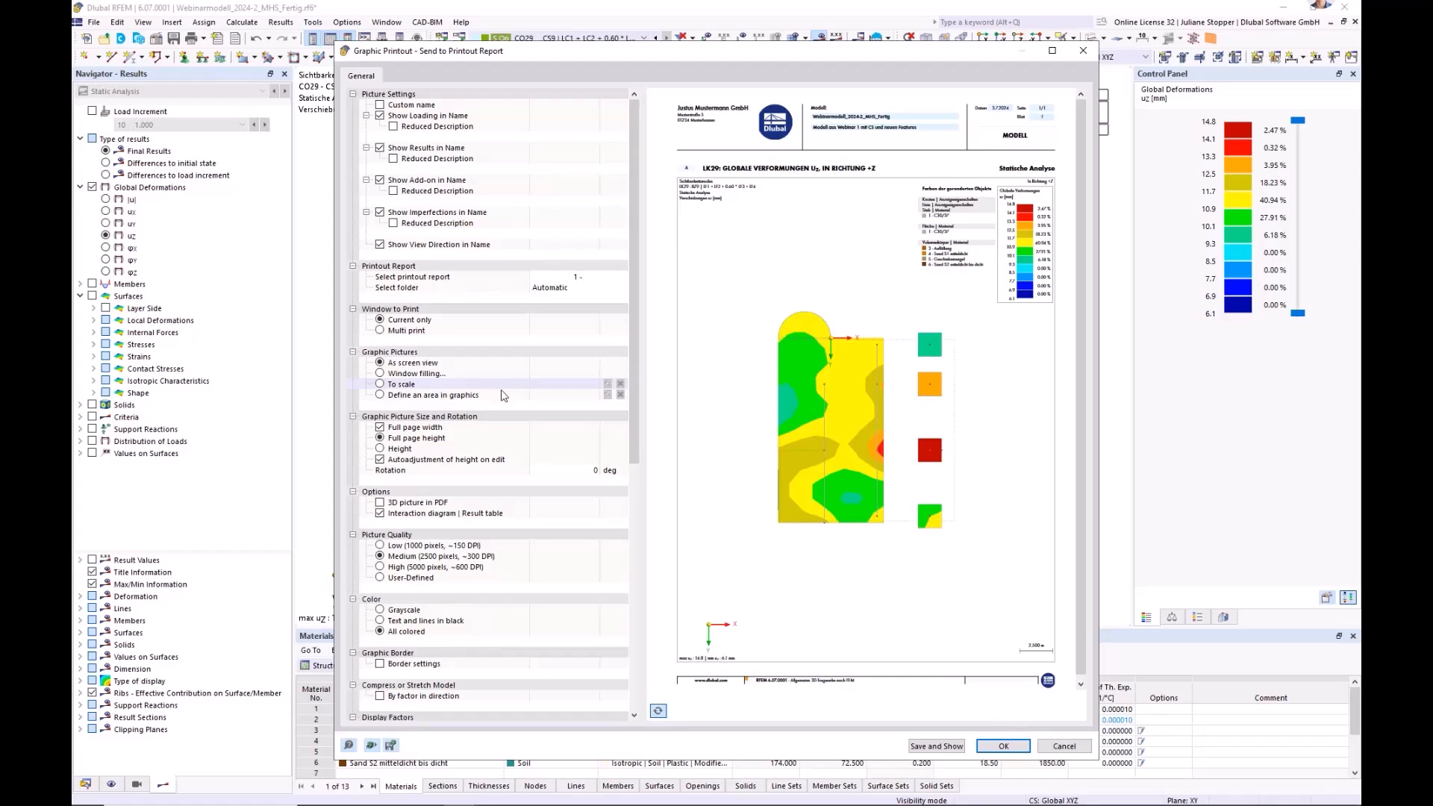
click(657, 711)
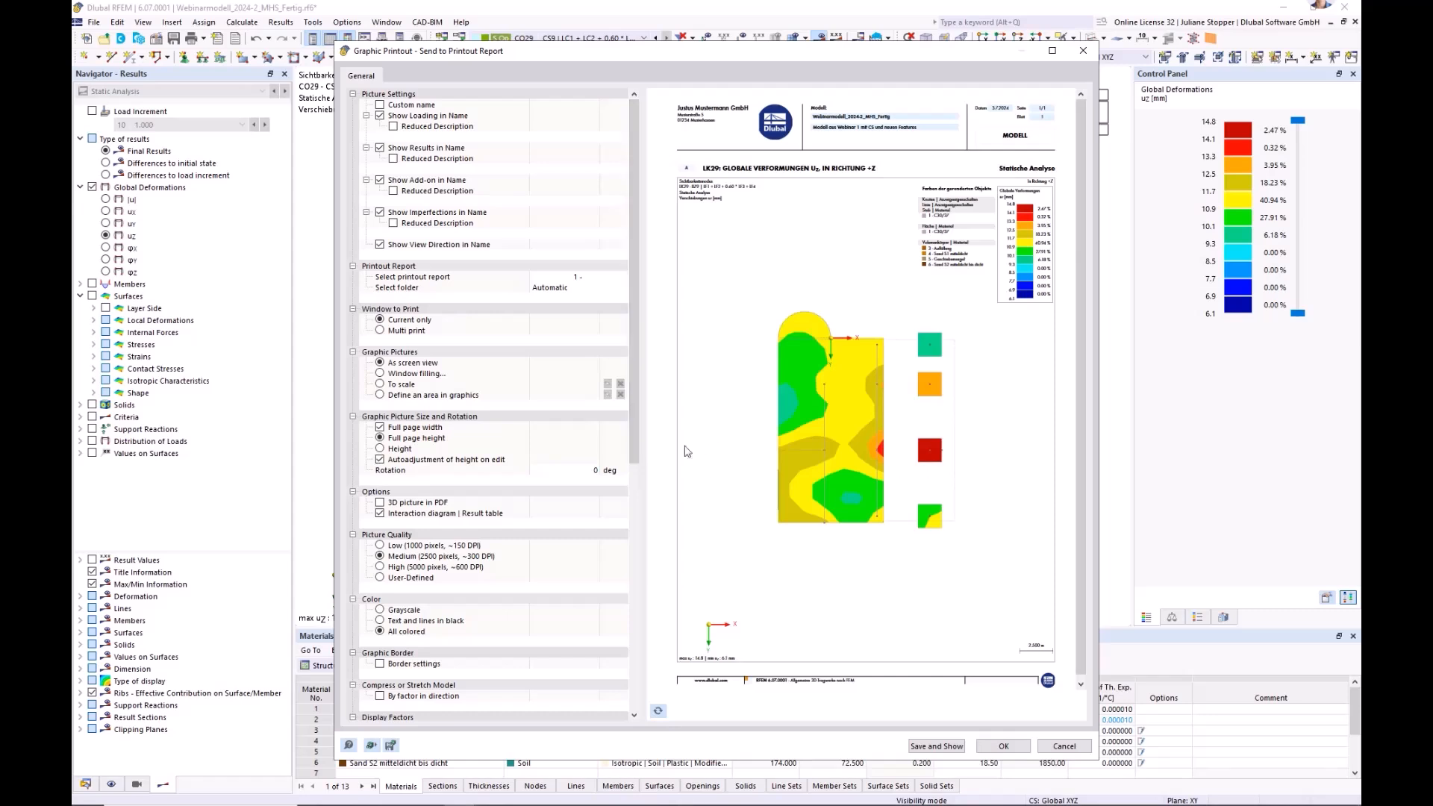
scroll(401, 409, down, 1)
click(400, 416)
click(589, 428)
text(50)
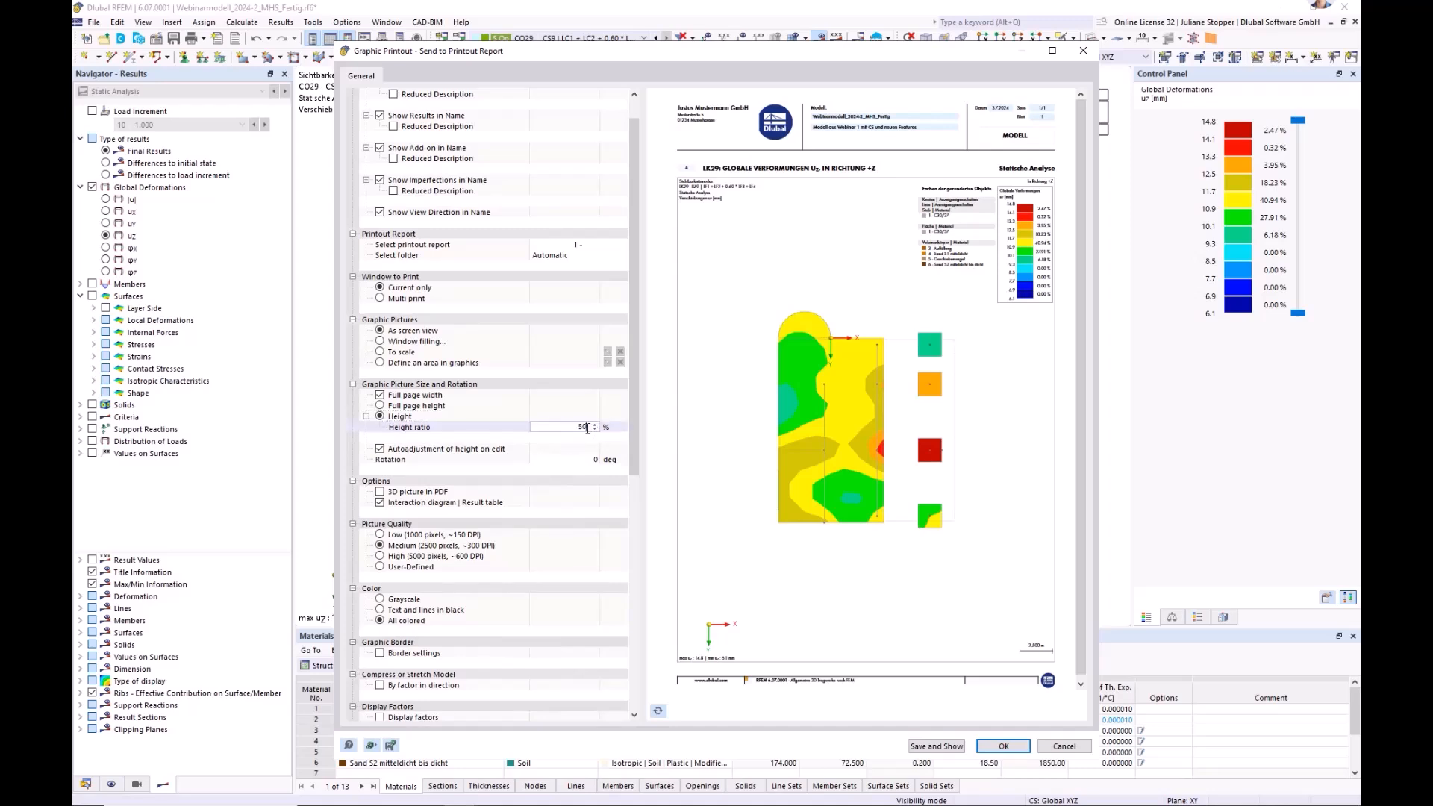
- Turn off autoadjustment of height on edit and the color panel of rendered objects, refresh the preview and save and show the report graphic
click(593, 448)
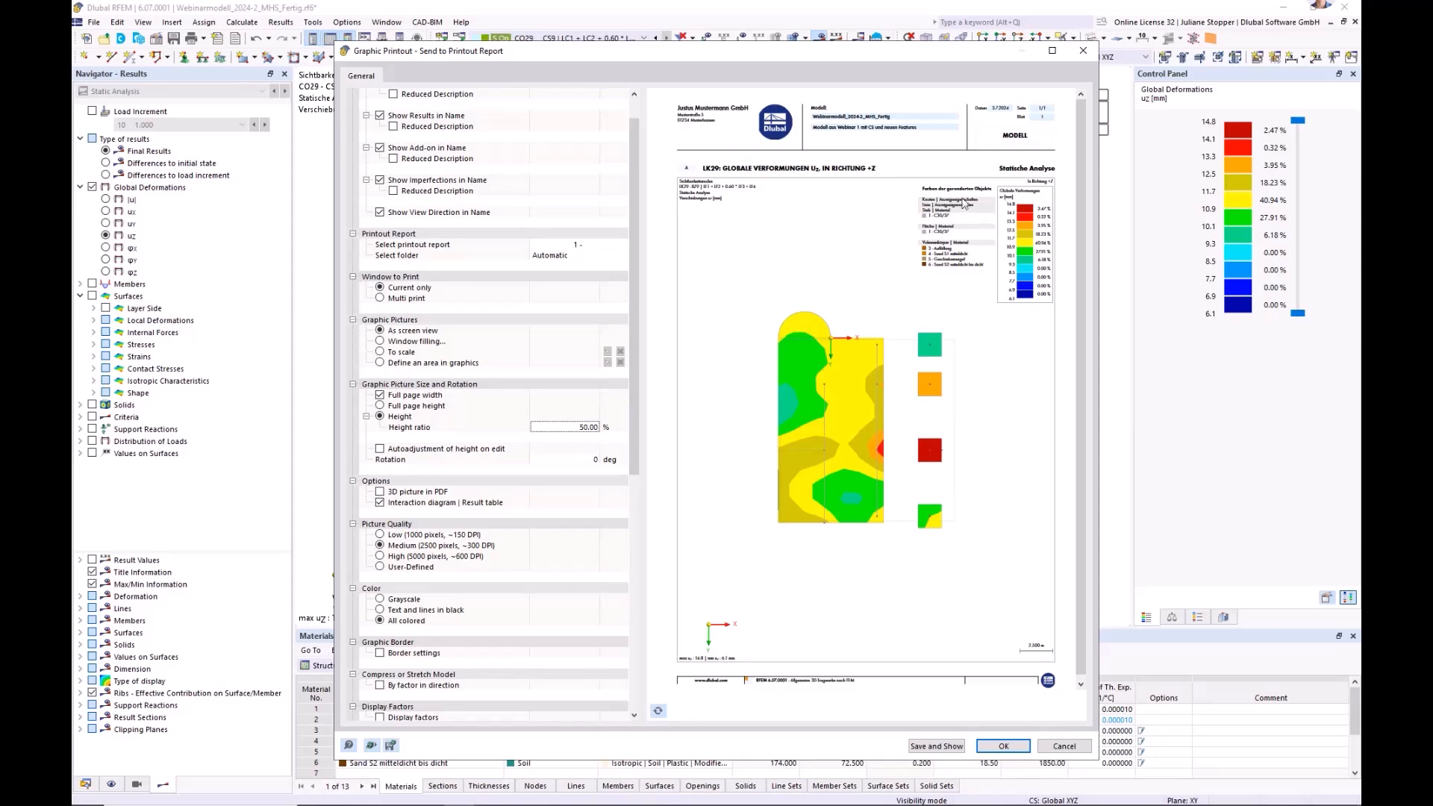
scroll(638, 506, down, 3)
scroll(638, 506, down, 10)
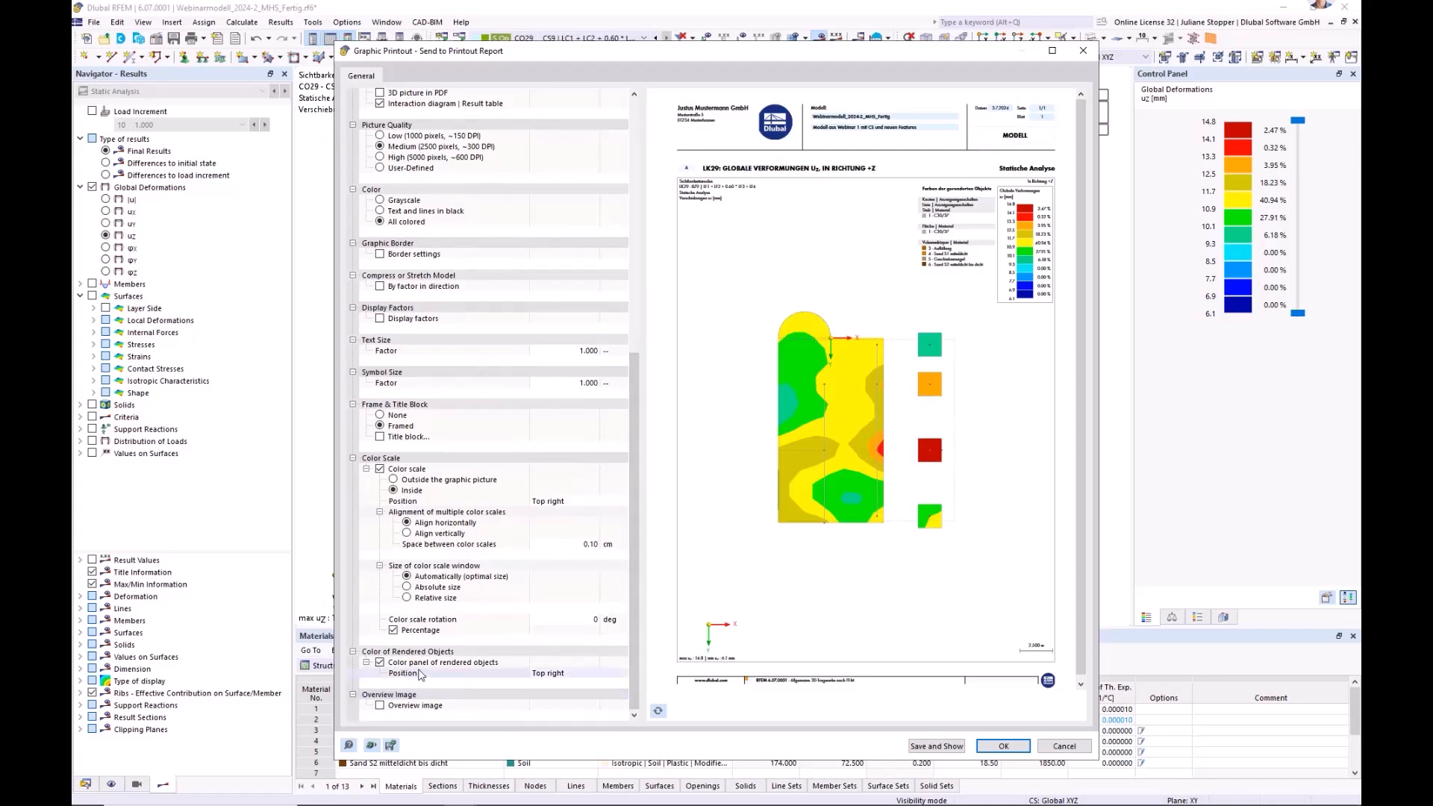
click(380, 662)
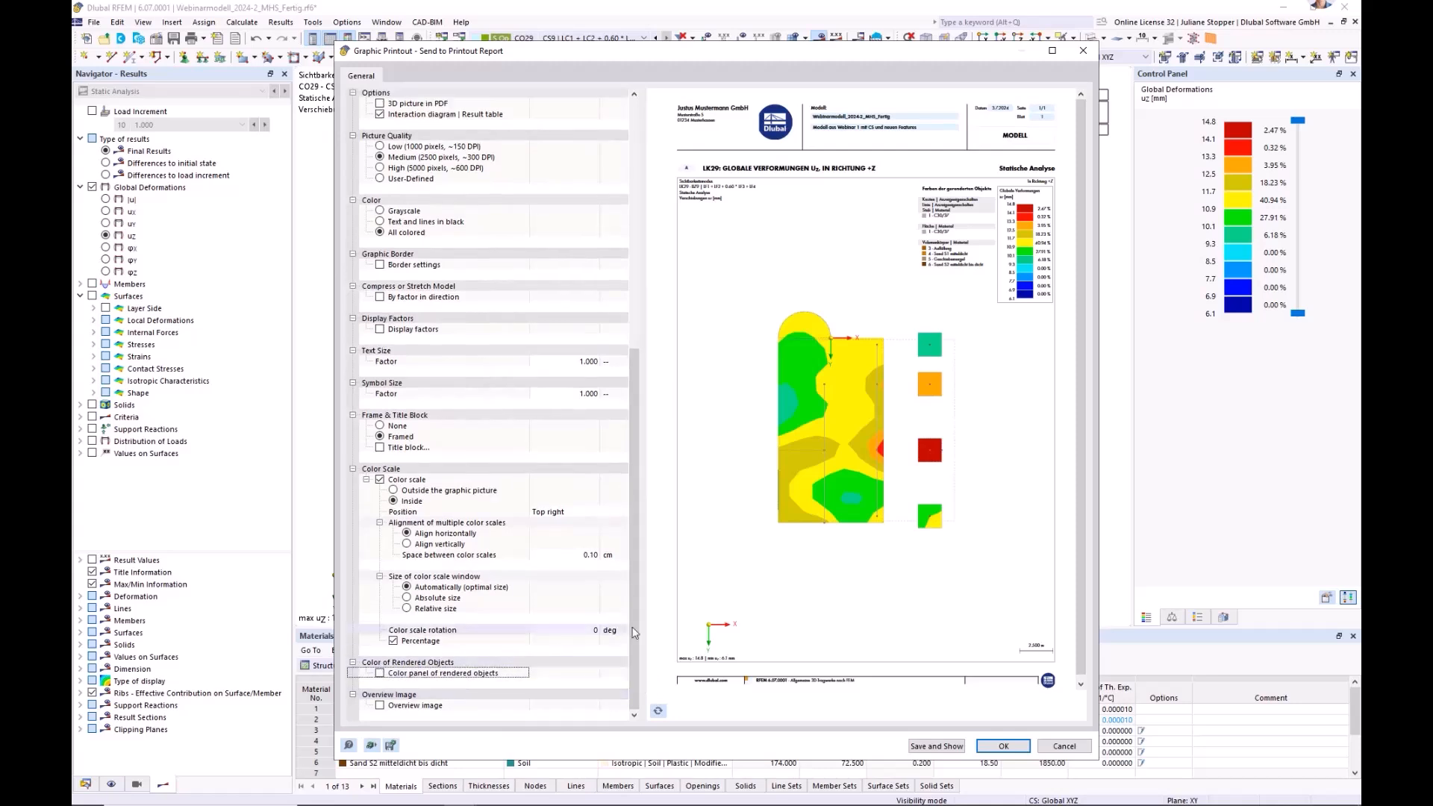
click(658, 713)
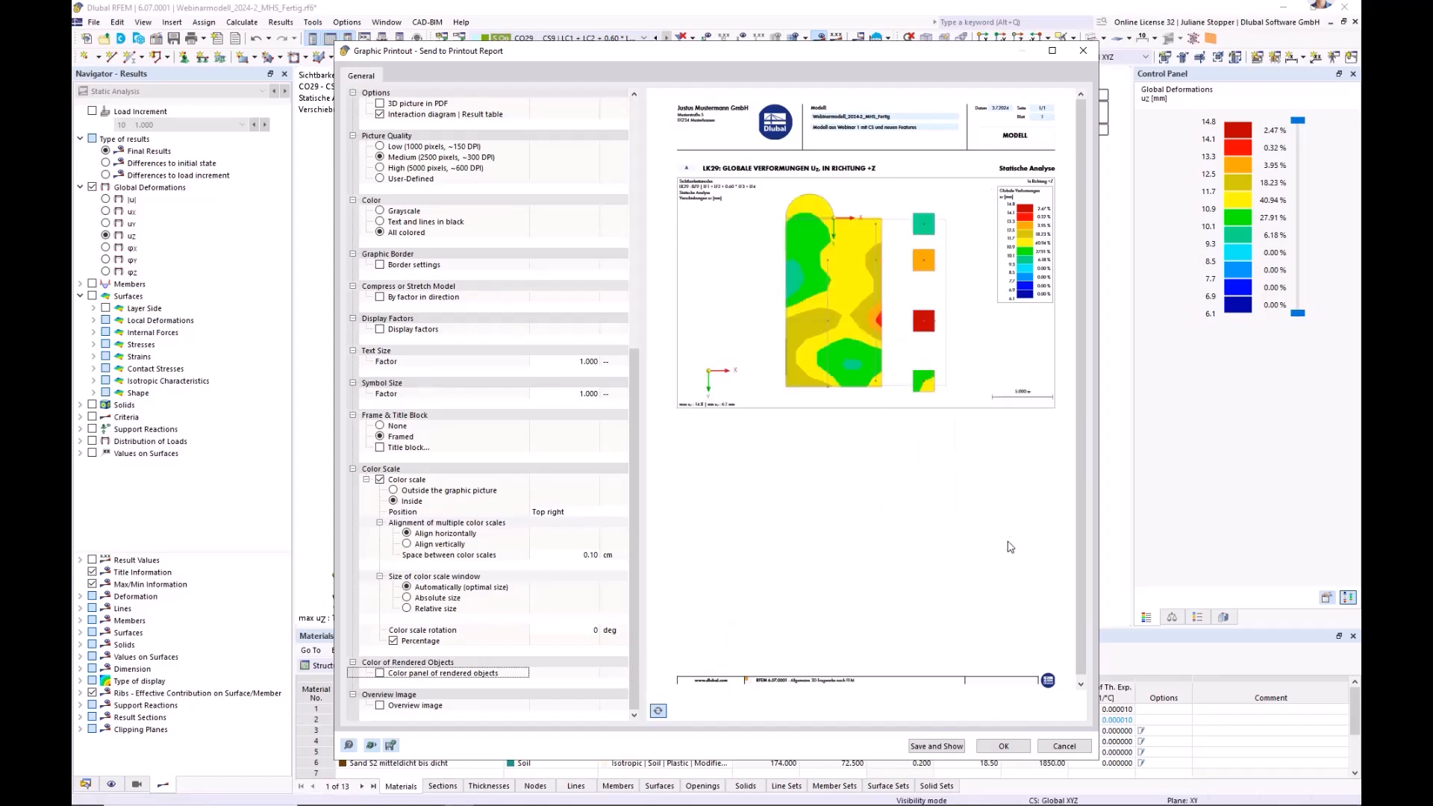
click(951, 746)
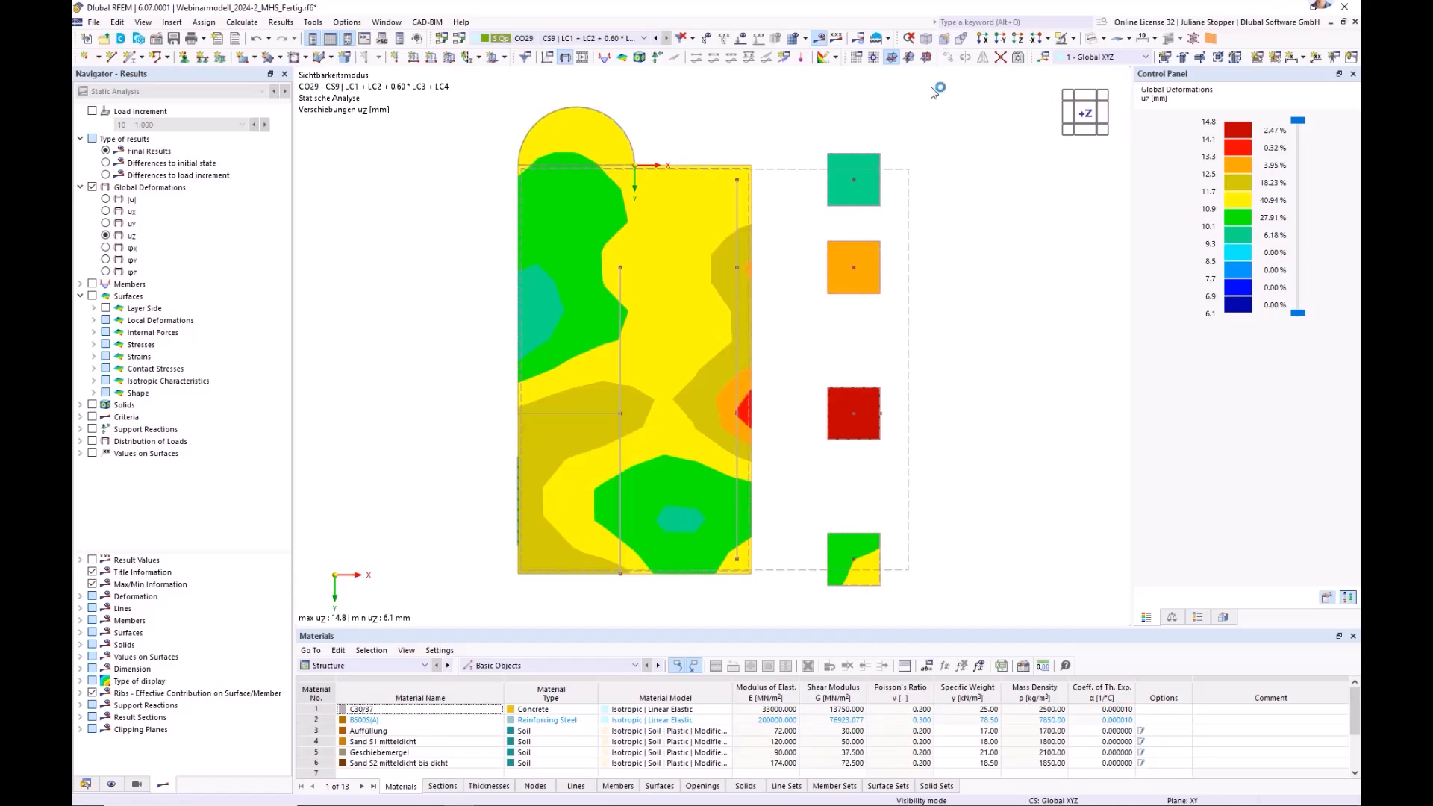
- Return to a 3D view of the model and display the uz displacements on all solids
click(926, 38)
ctrl+middle_drag(1000, 529, 909, 433)
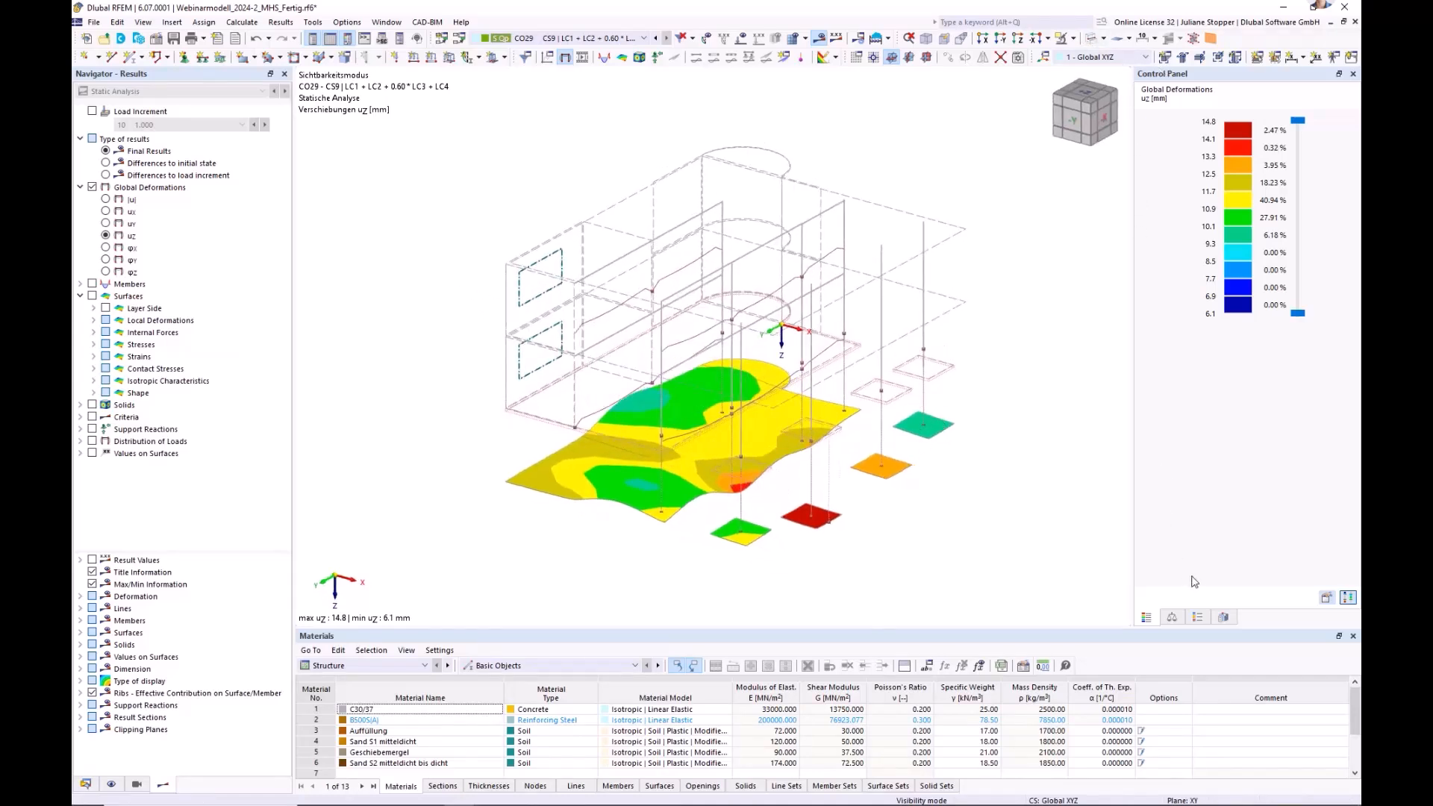
click(1223, 618)
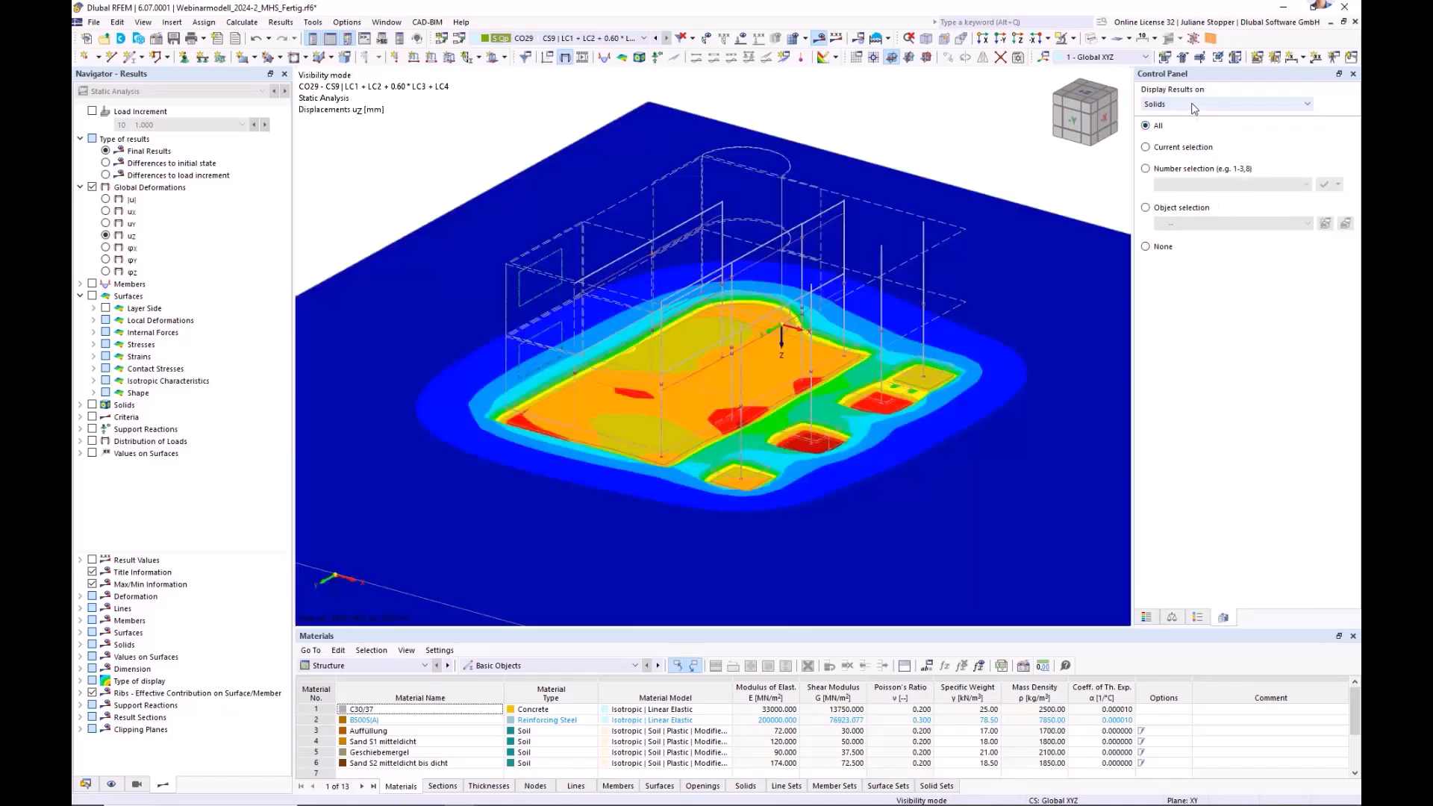
click(1193, 104)
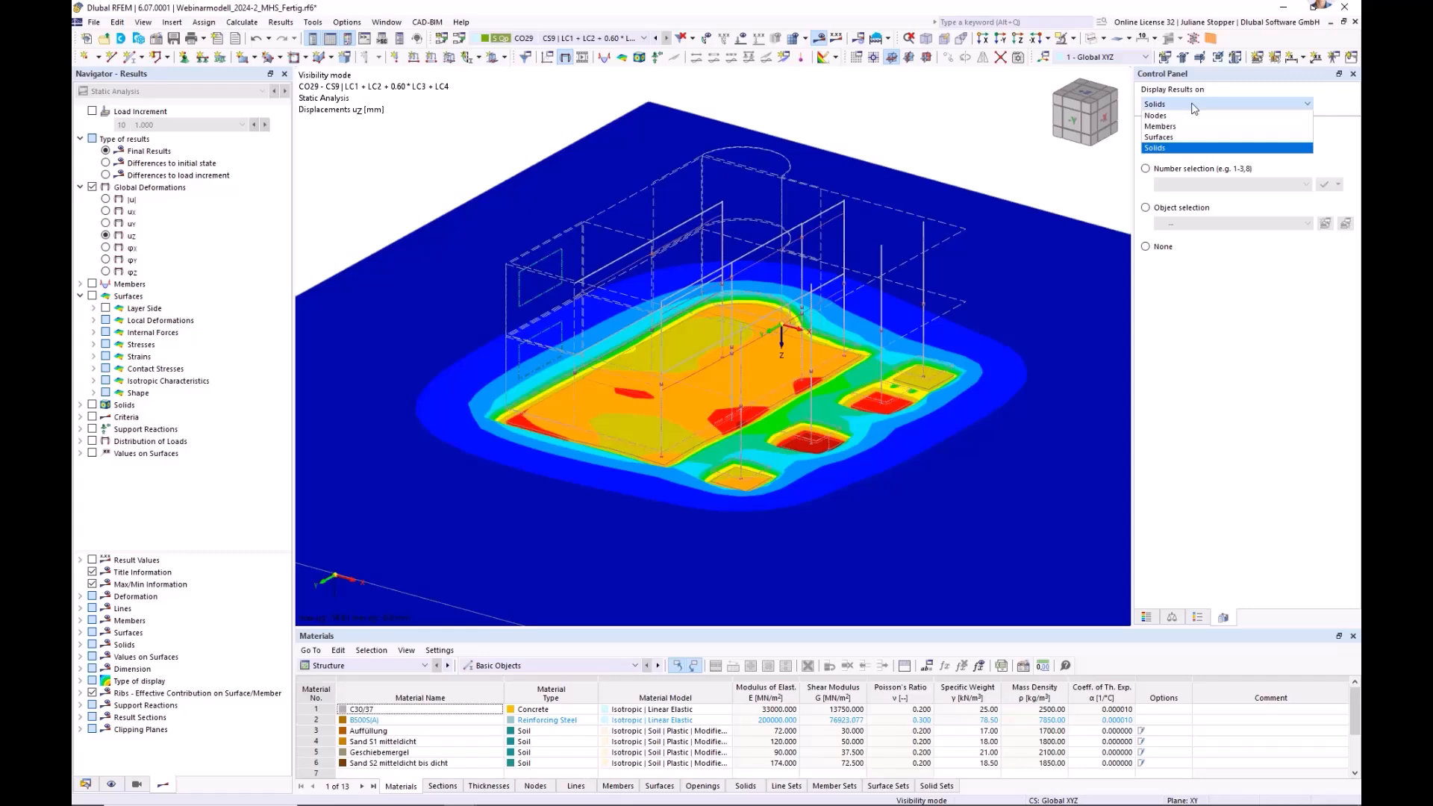
click(935, 121)
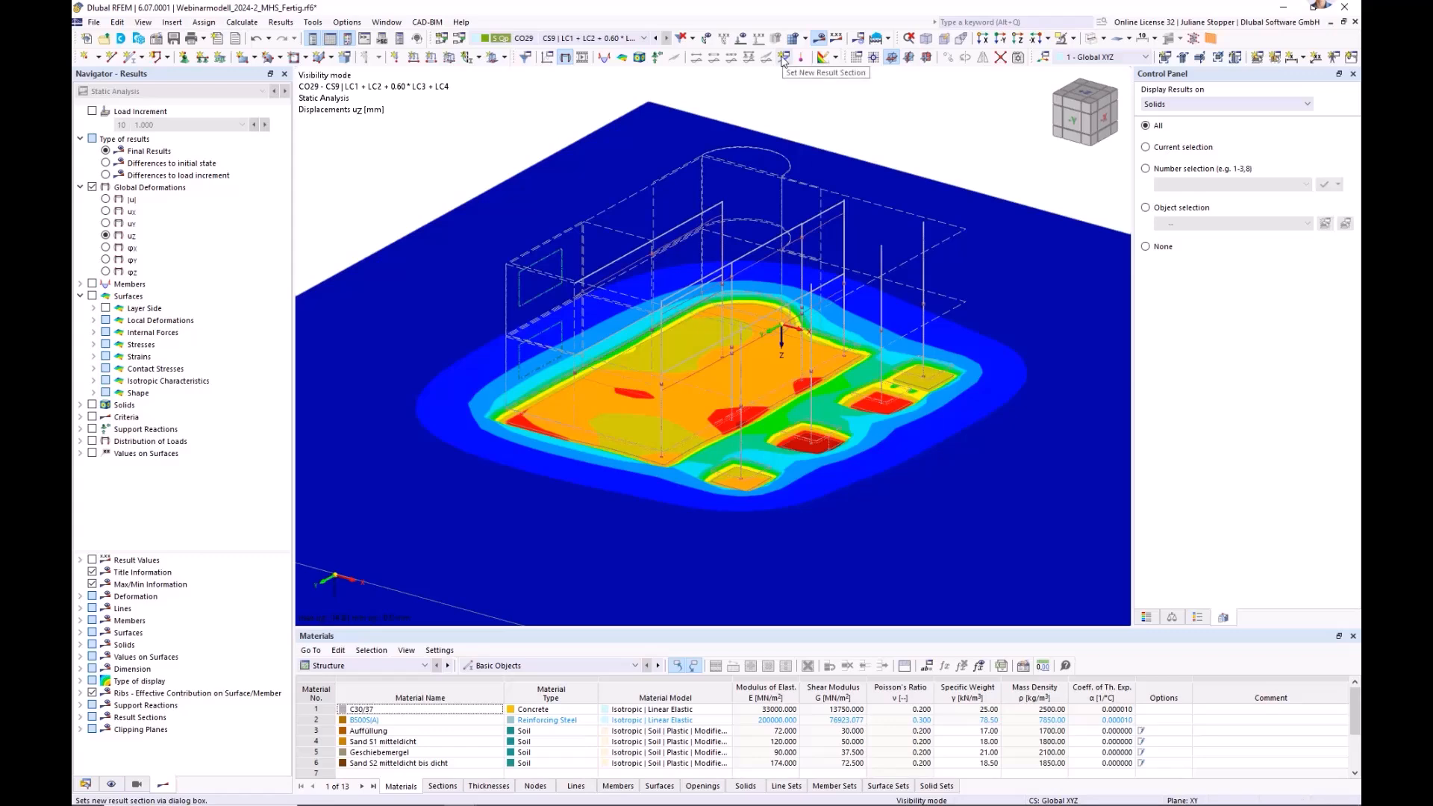
- Turn on the display of nodes among the basic model objects
mouse_move(116, 780)
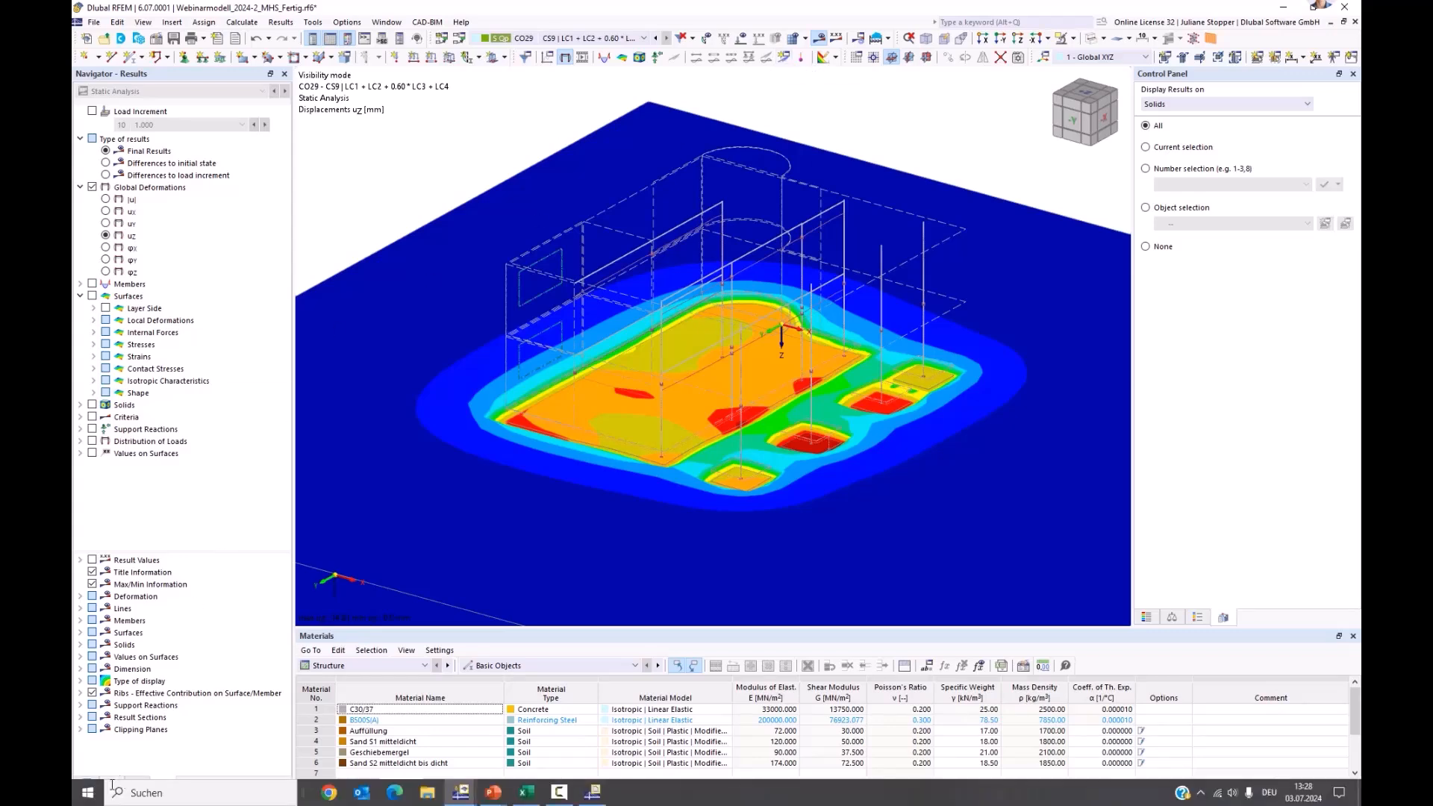
click(111, 783)
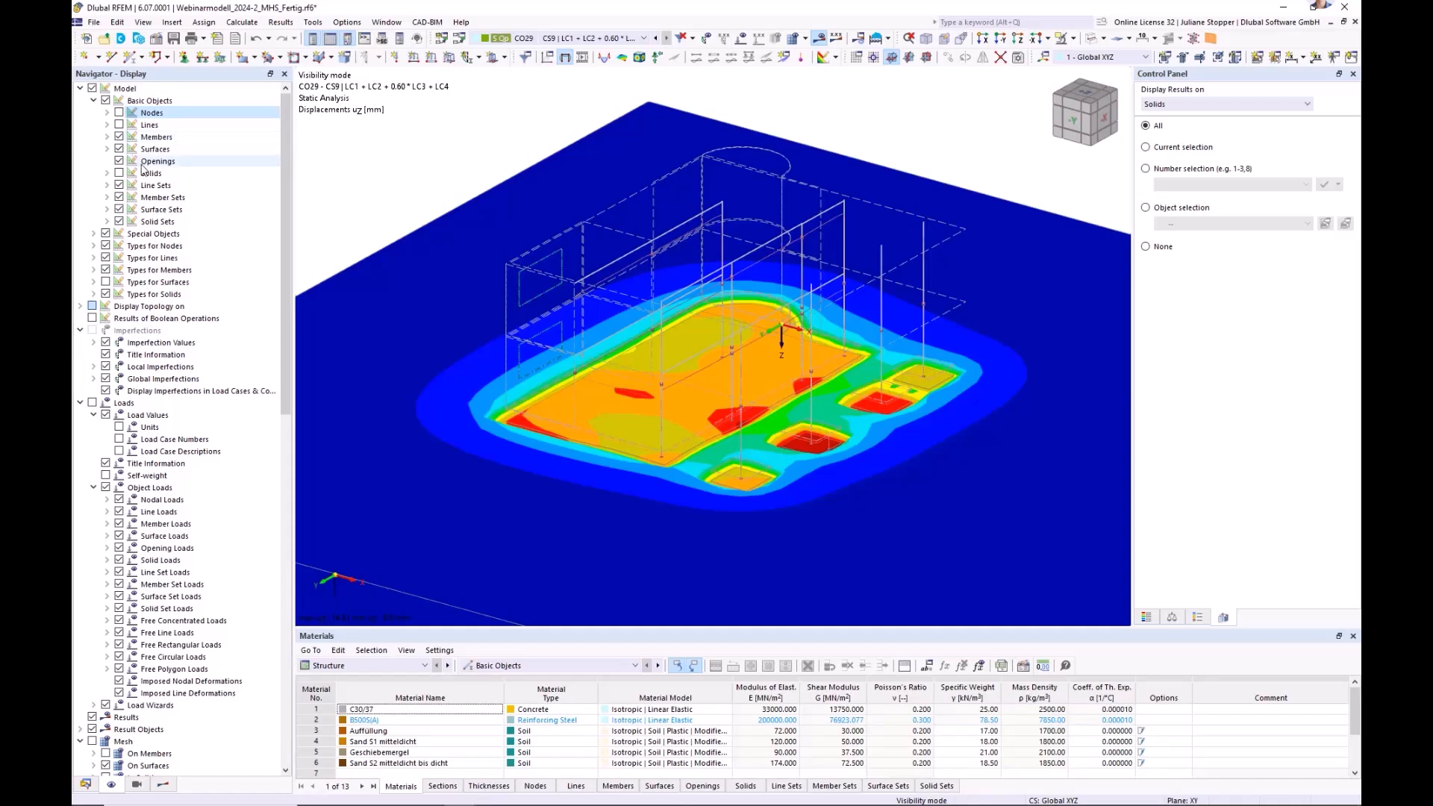
click(119, 113)
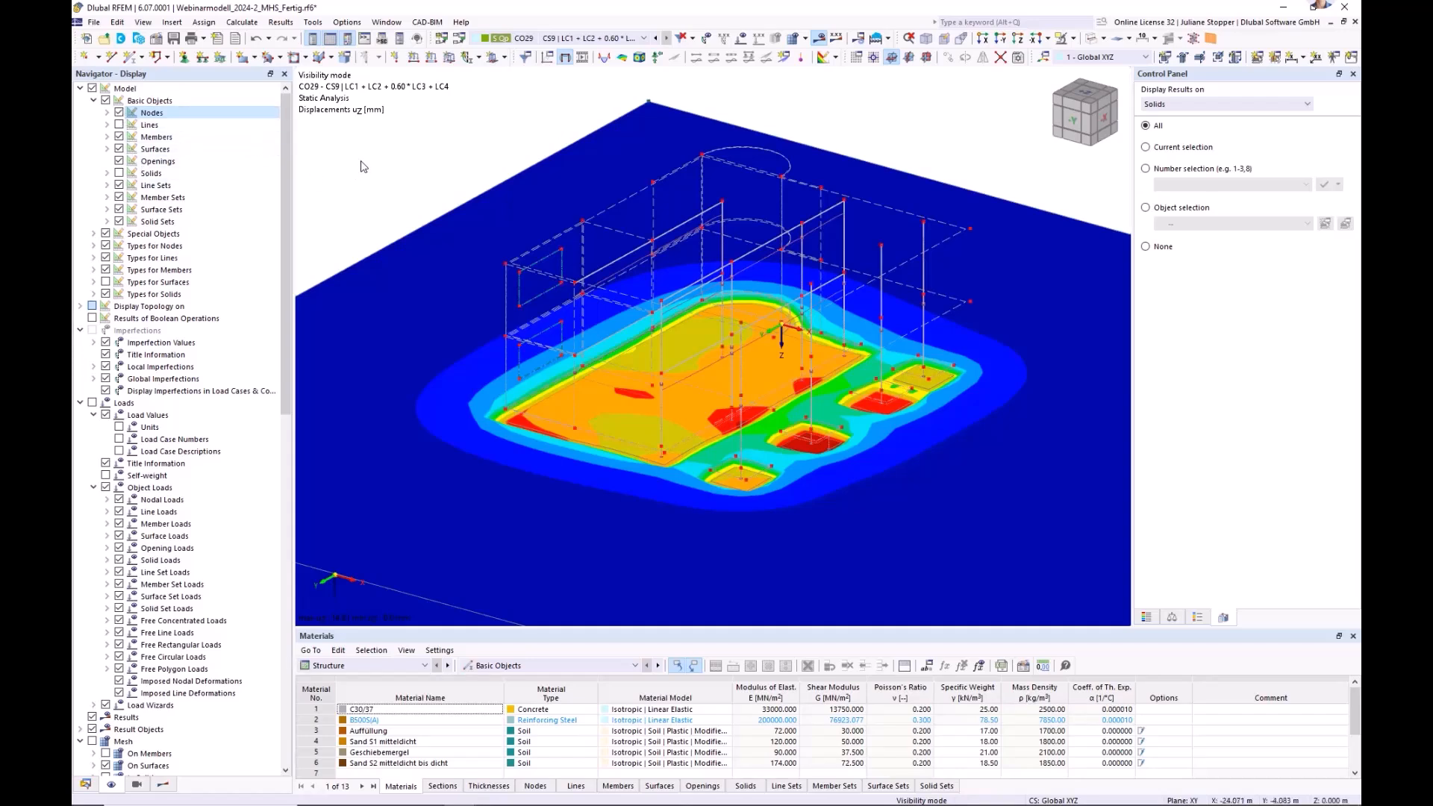
- Start a new result section through two nodes, from X -4.000, Y 8.500, Z -0.100 m to X 7.500, Y 8.500, Z -0.100 m
click(784, 59)
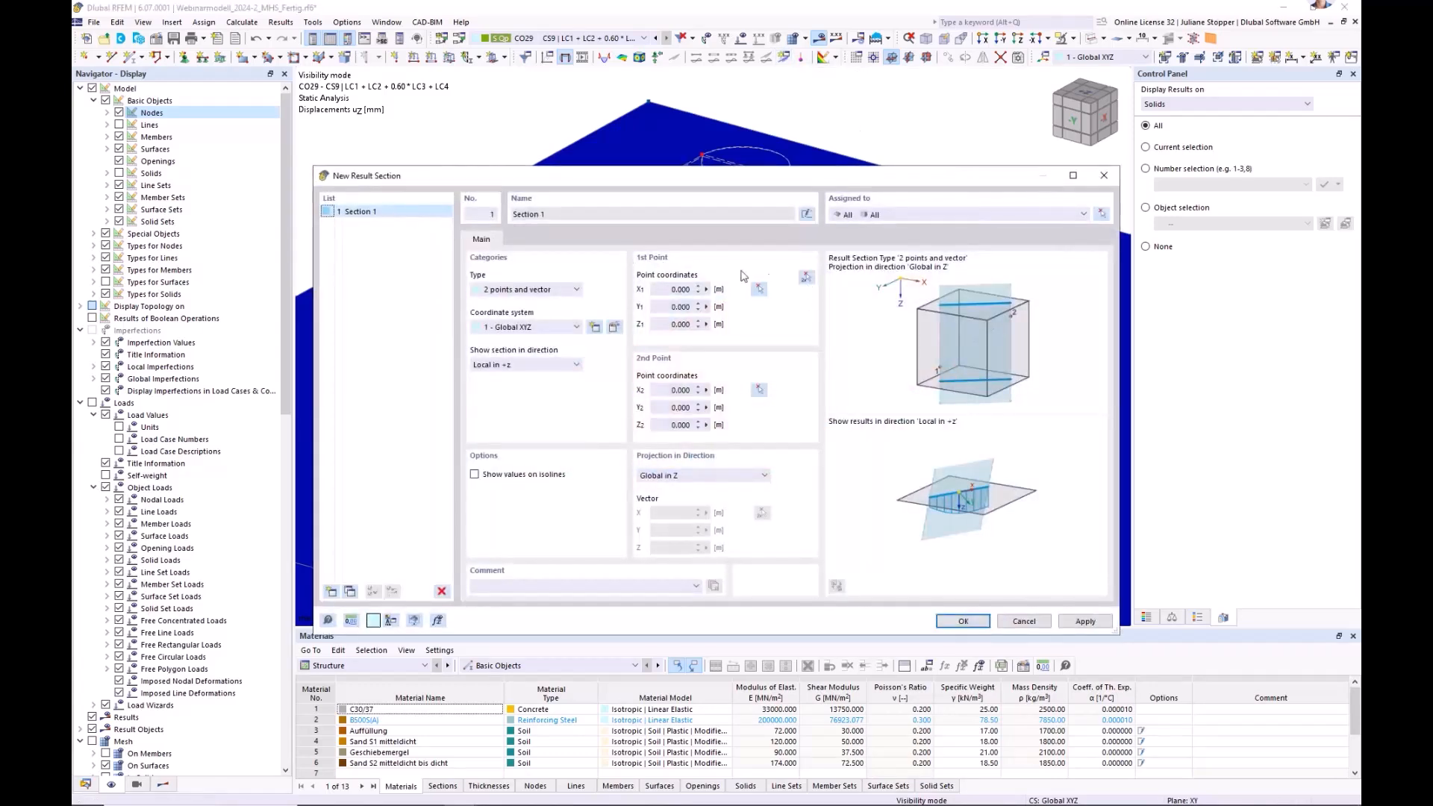
click(806, 280)
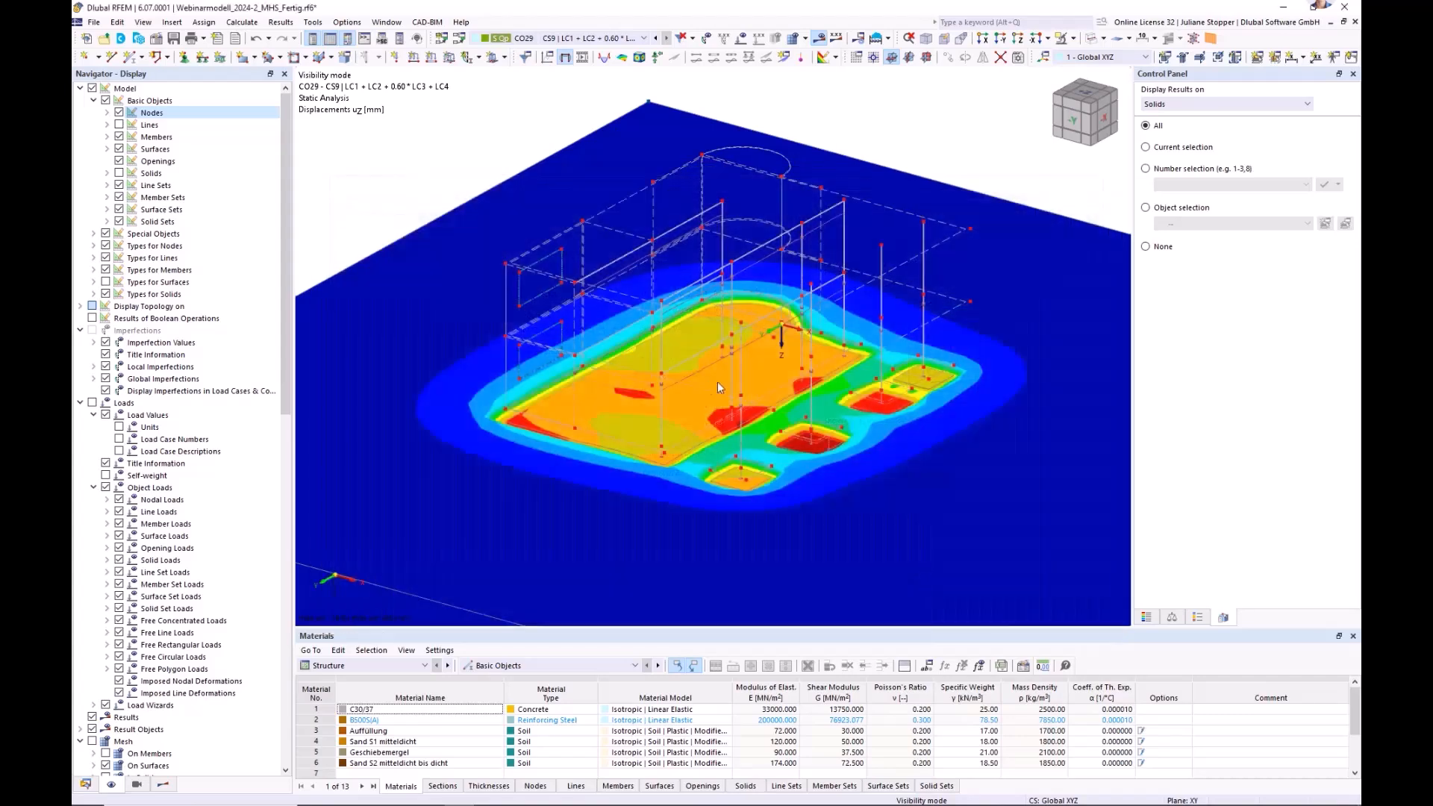
scroll(582, 366, up, 3)
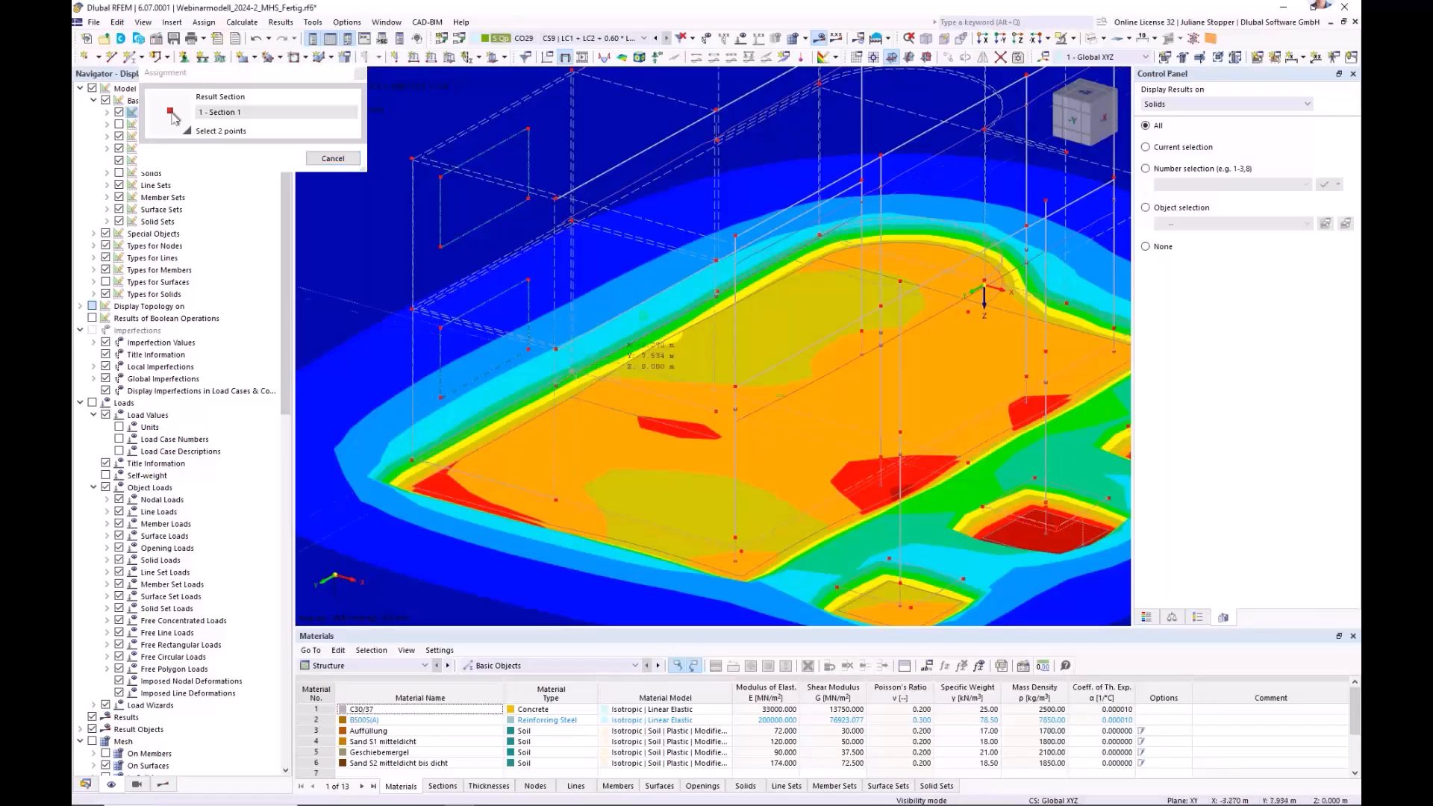
scroll(1021, 466, down, 3)
scroll(1004, 436, up, 4)
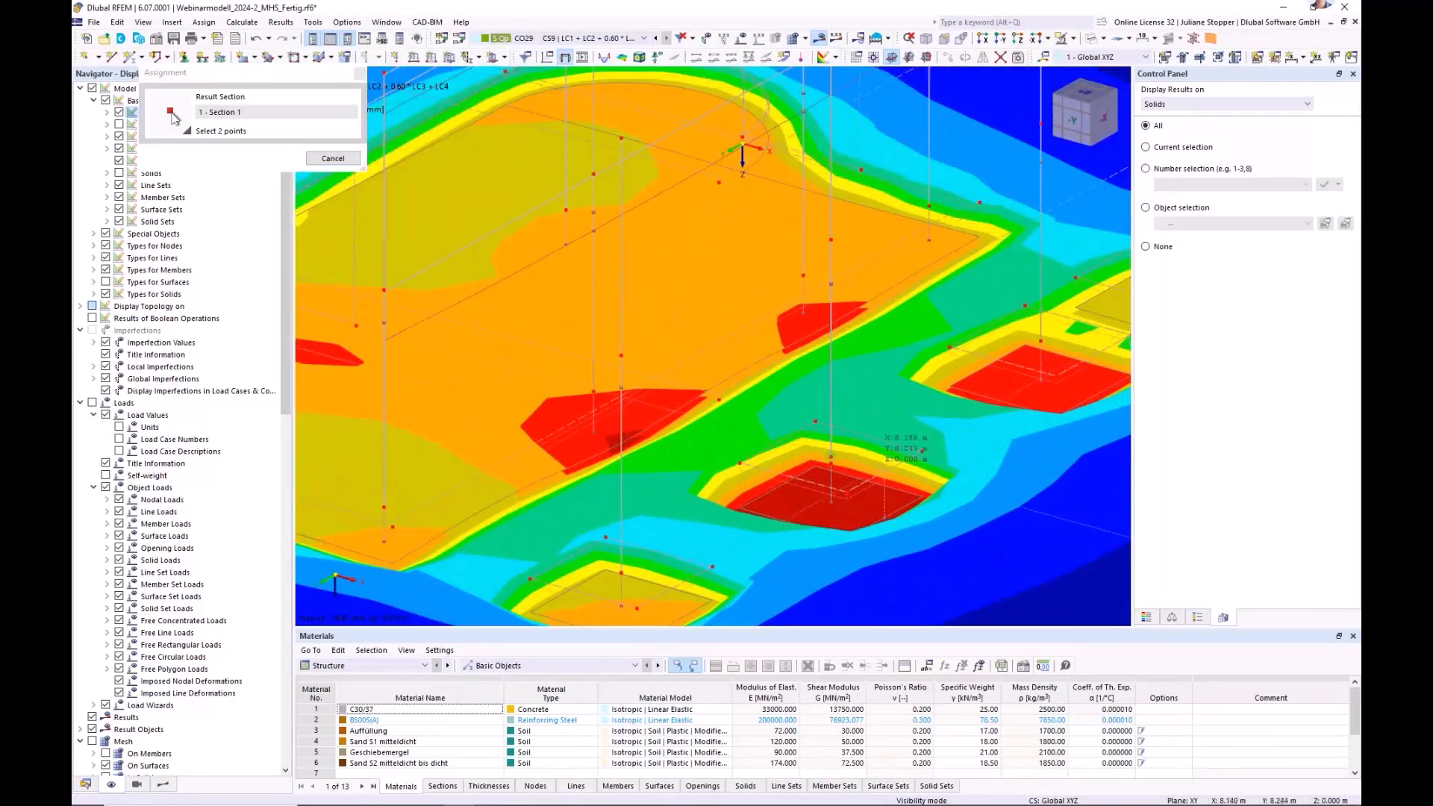
click(829, 457)
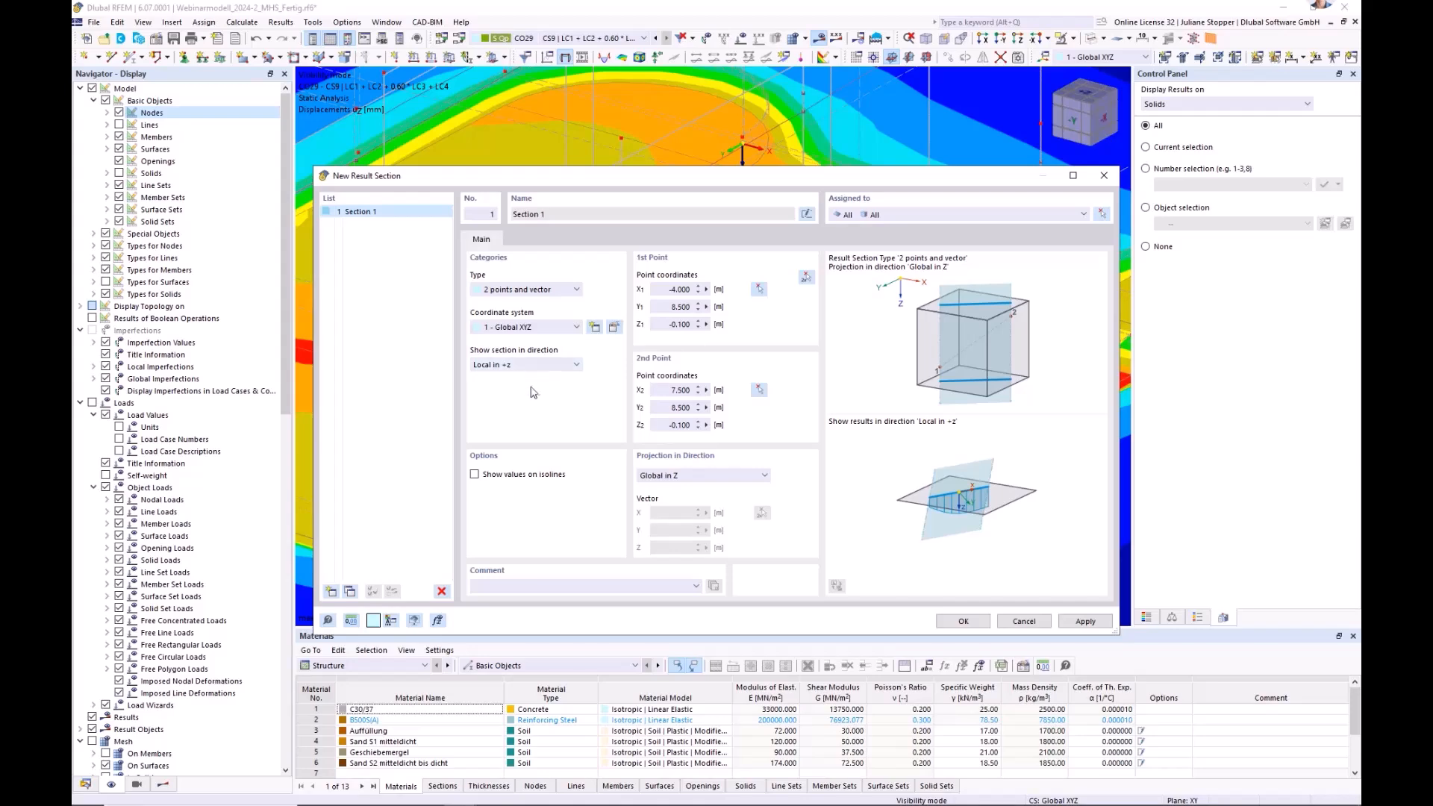
- Assign the result section only to the surfaces of object selection OS3 - Gründungselemente instead of all surfaces and solids, and create it
click(1102, 215)
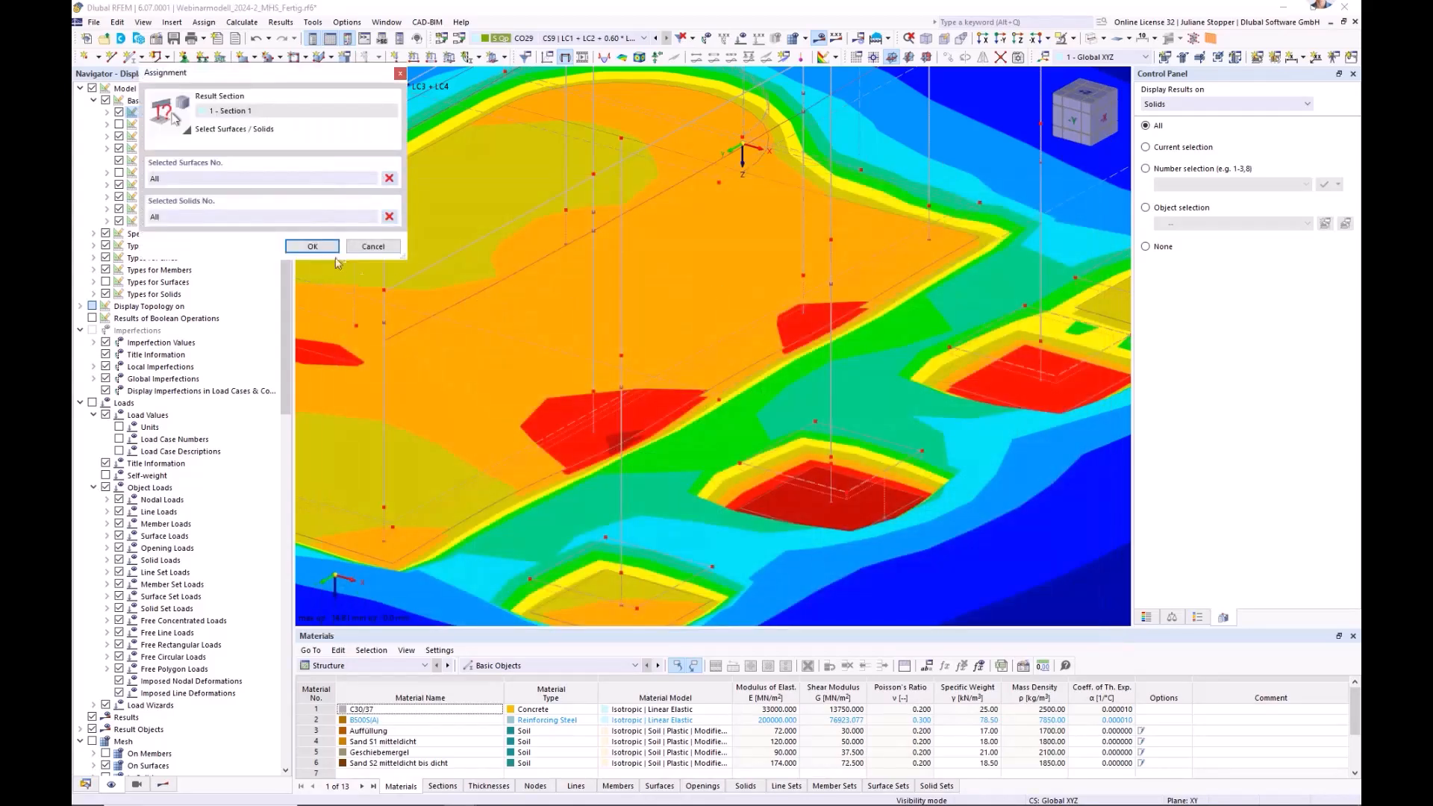
click(388, 218)
click(389, 177)
click(87, 784)
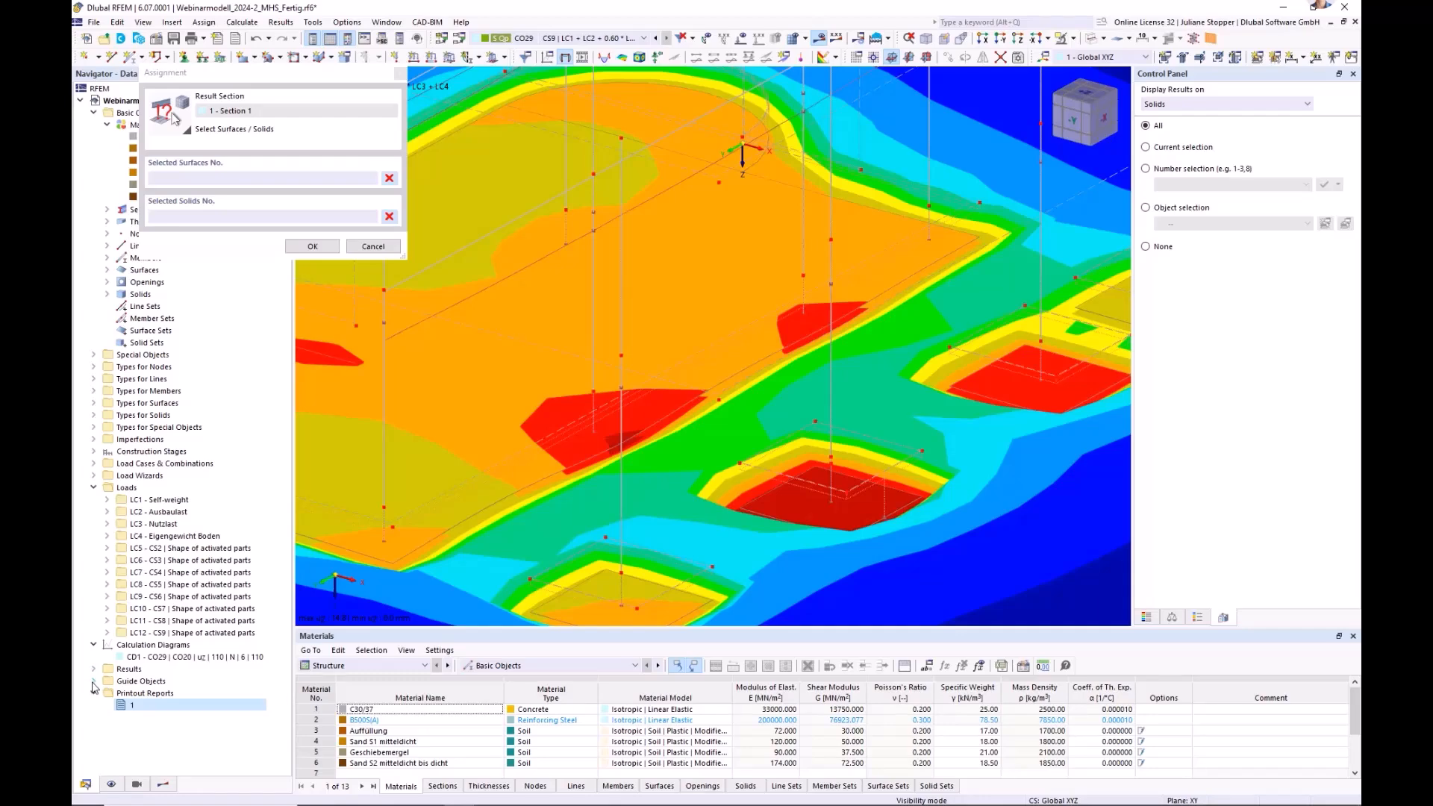
click(93, 682)
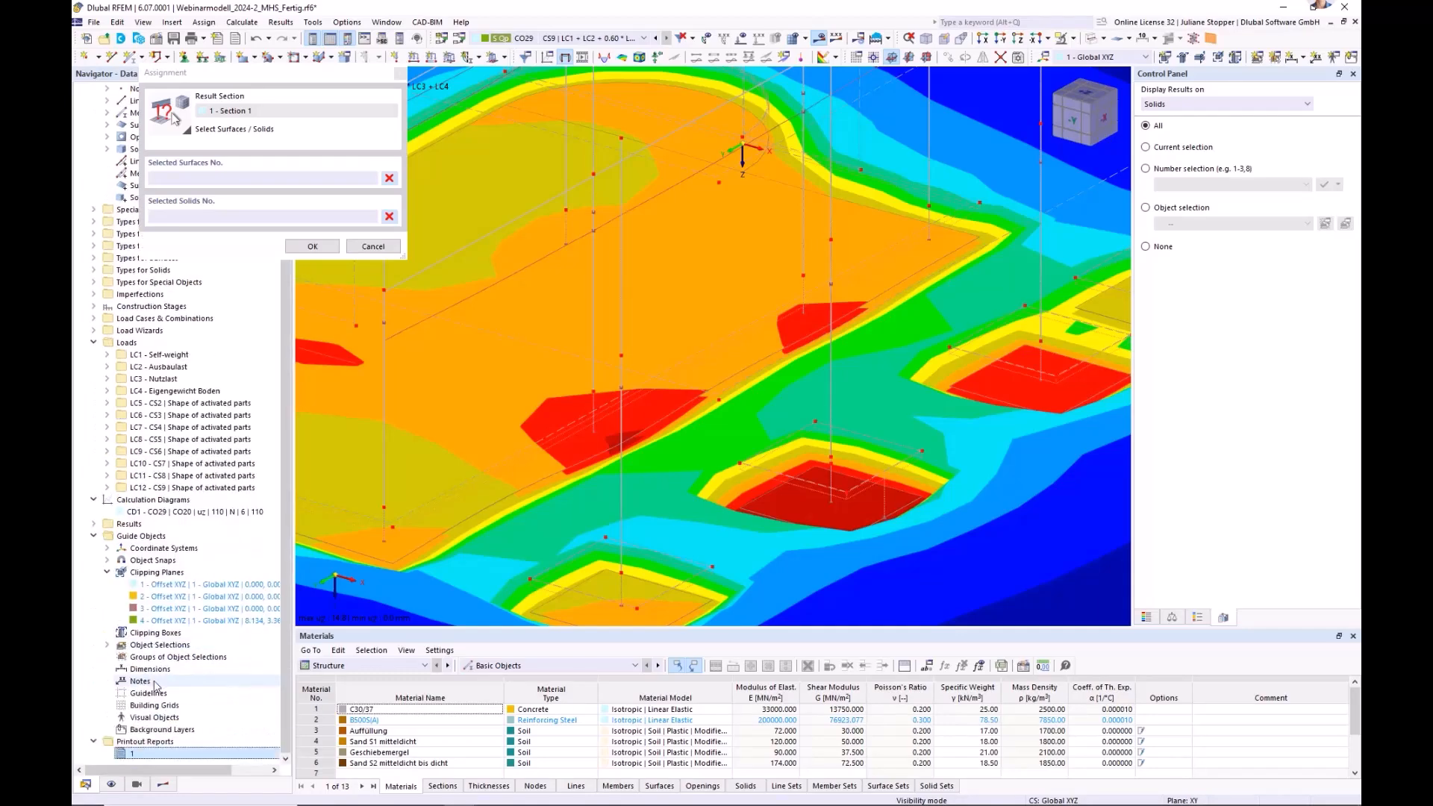
click(107, 645)
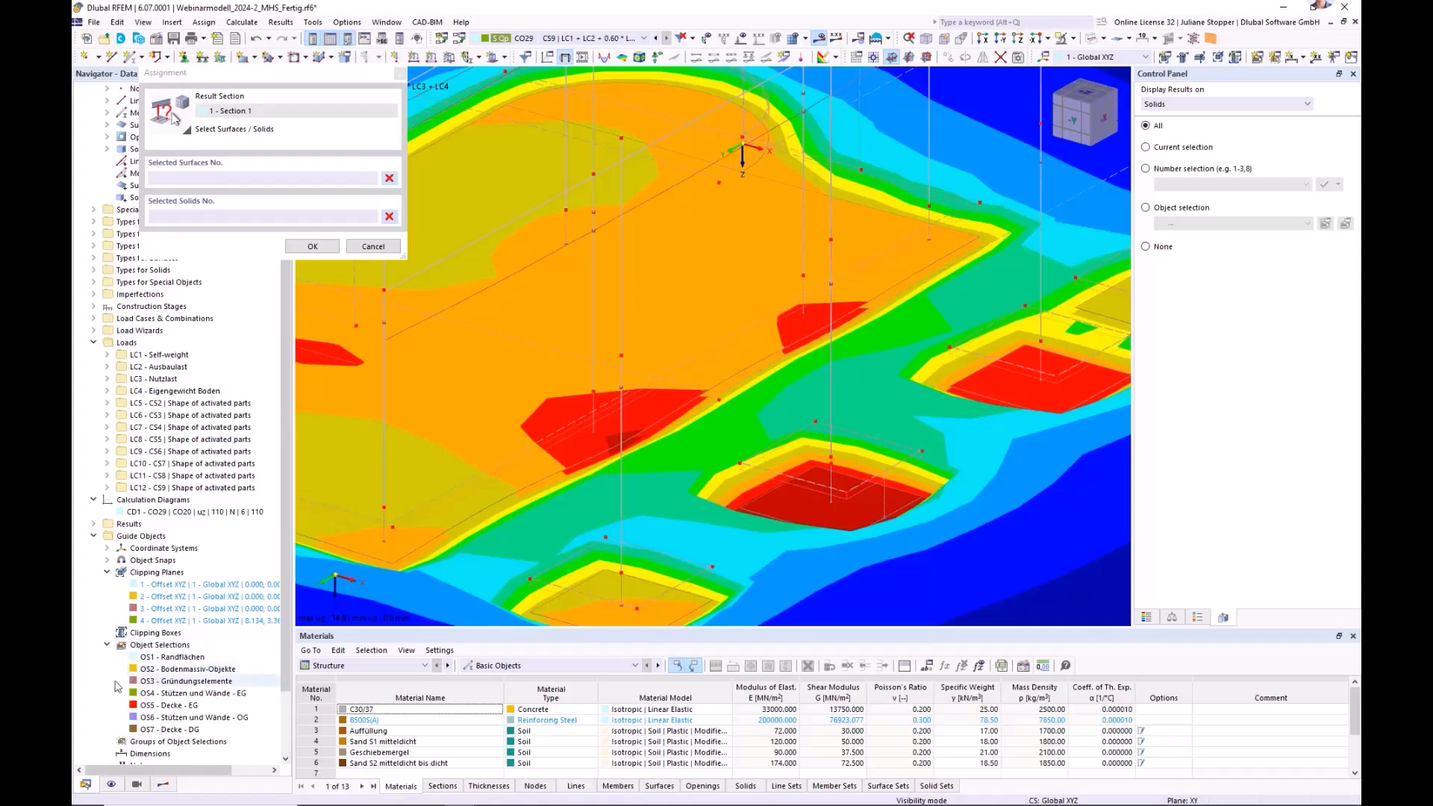
click(176, 681)
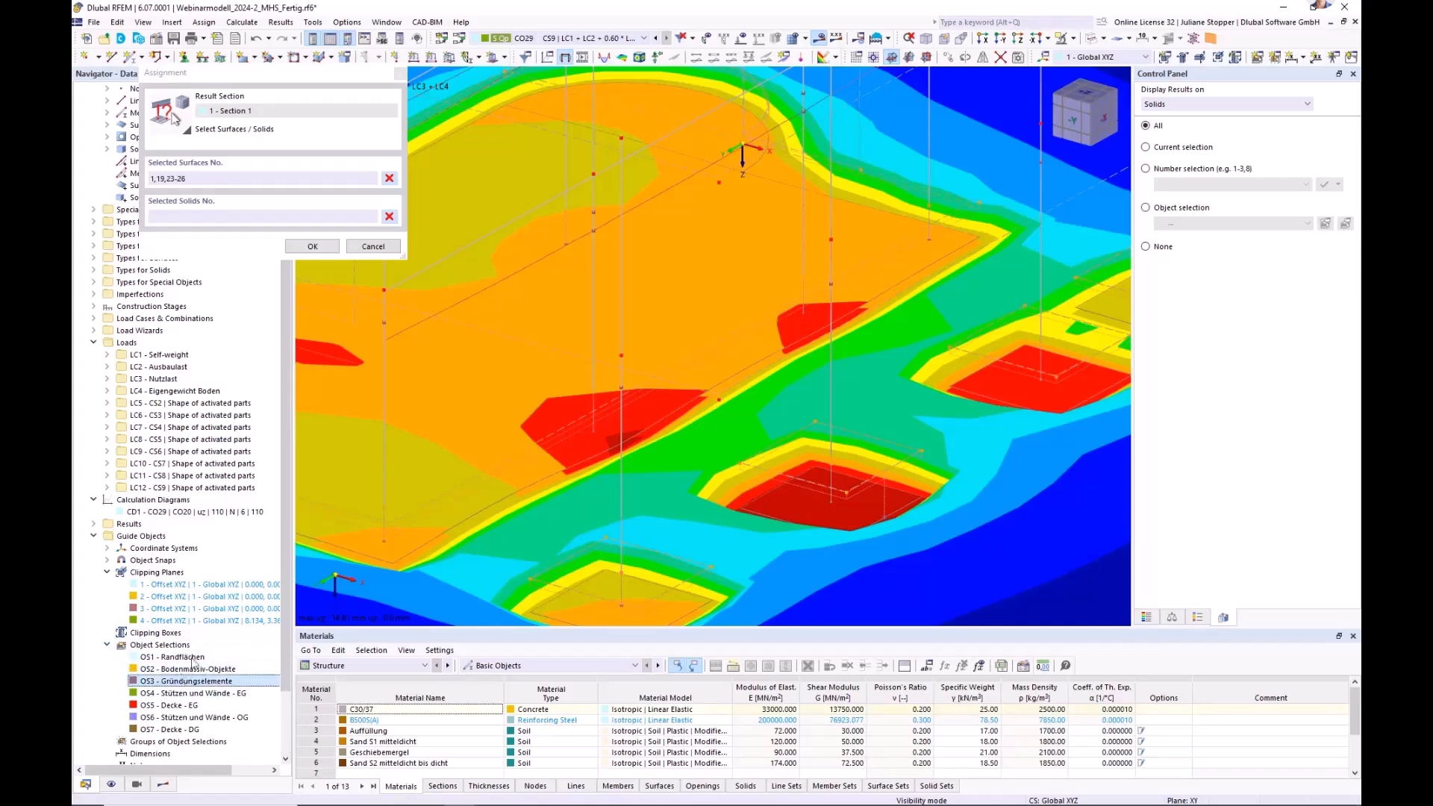
click(310, 247)
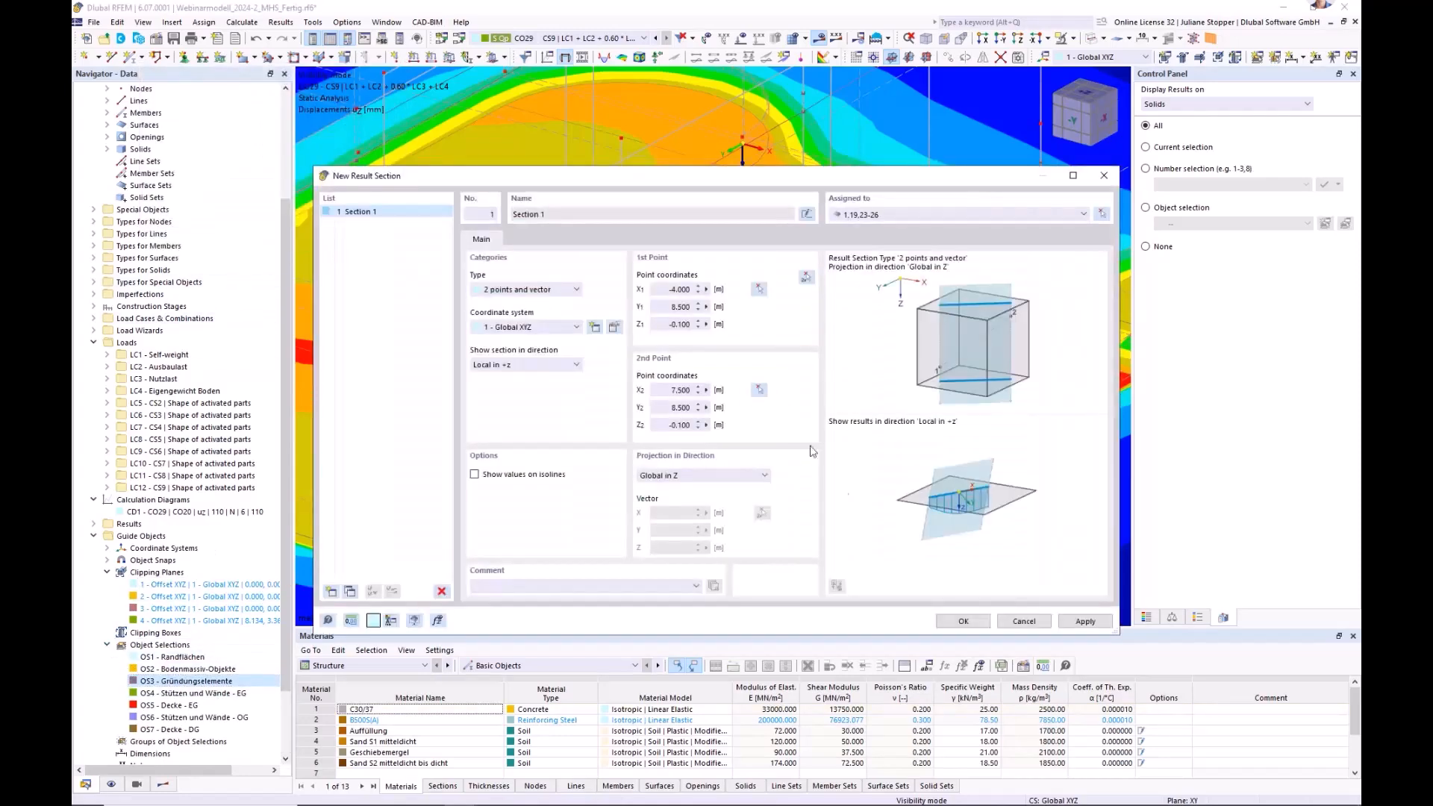
click(956, 622)
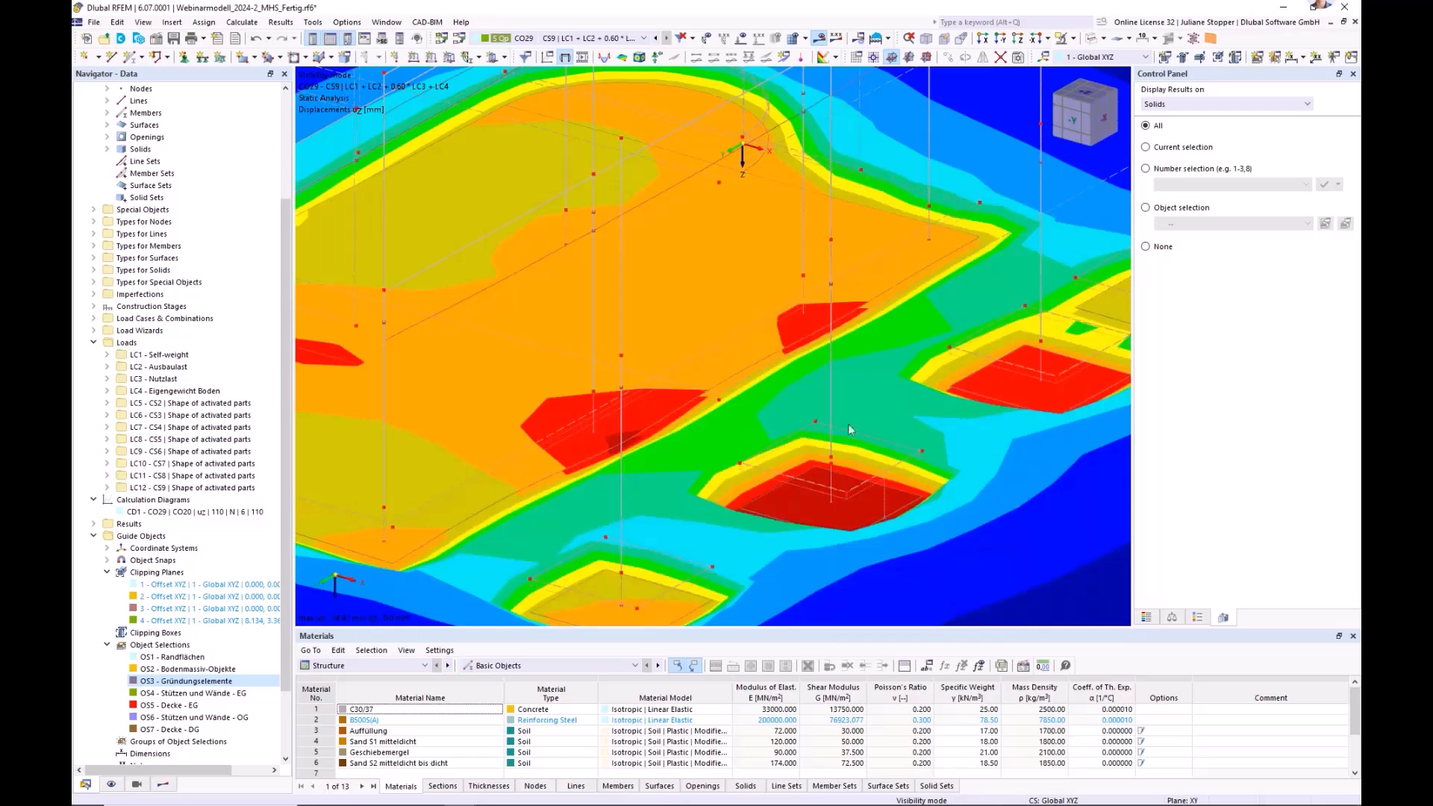
- Switch on the result sections display and switch off the global deformations in the results navigator
click(163, 783)
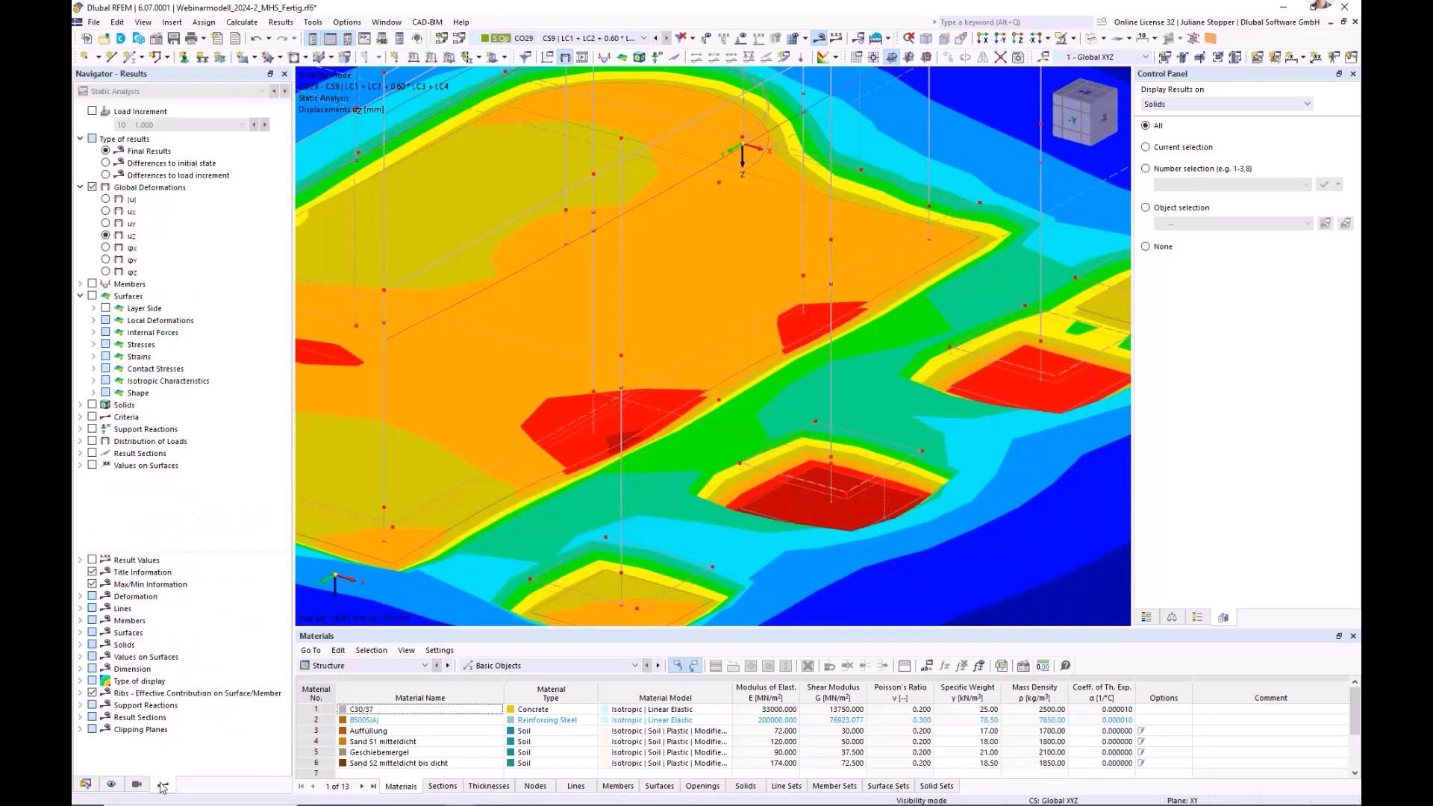
click(91, 453)
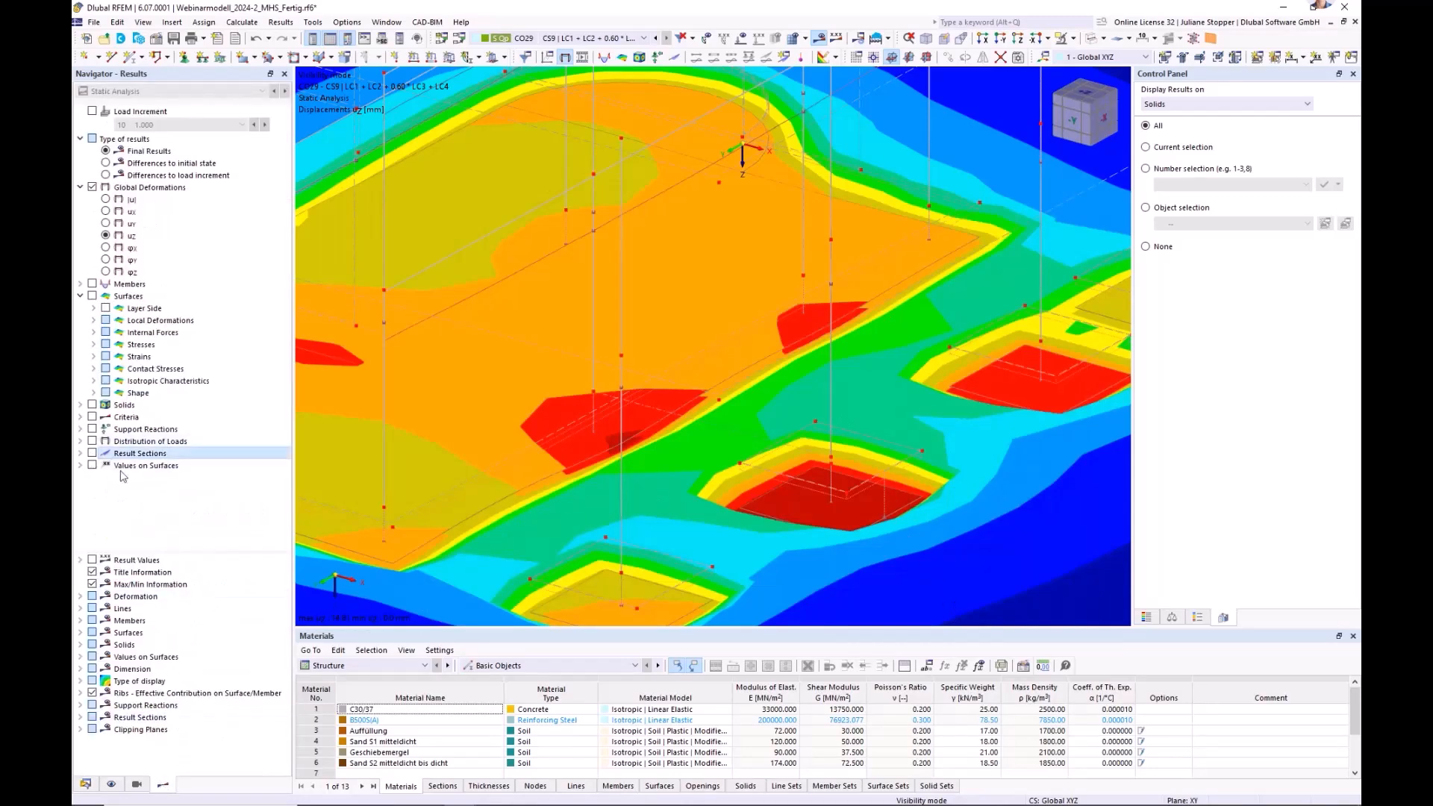
click(92, 187)
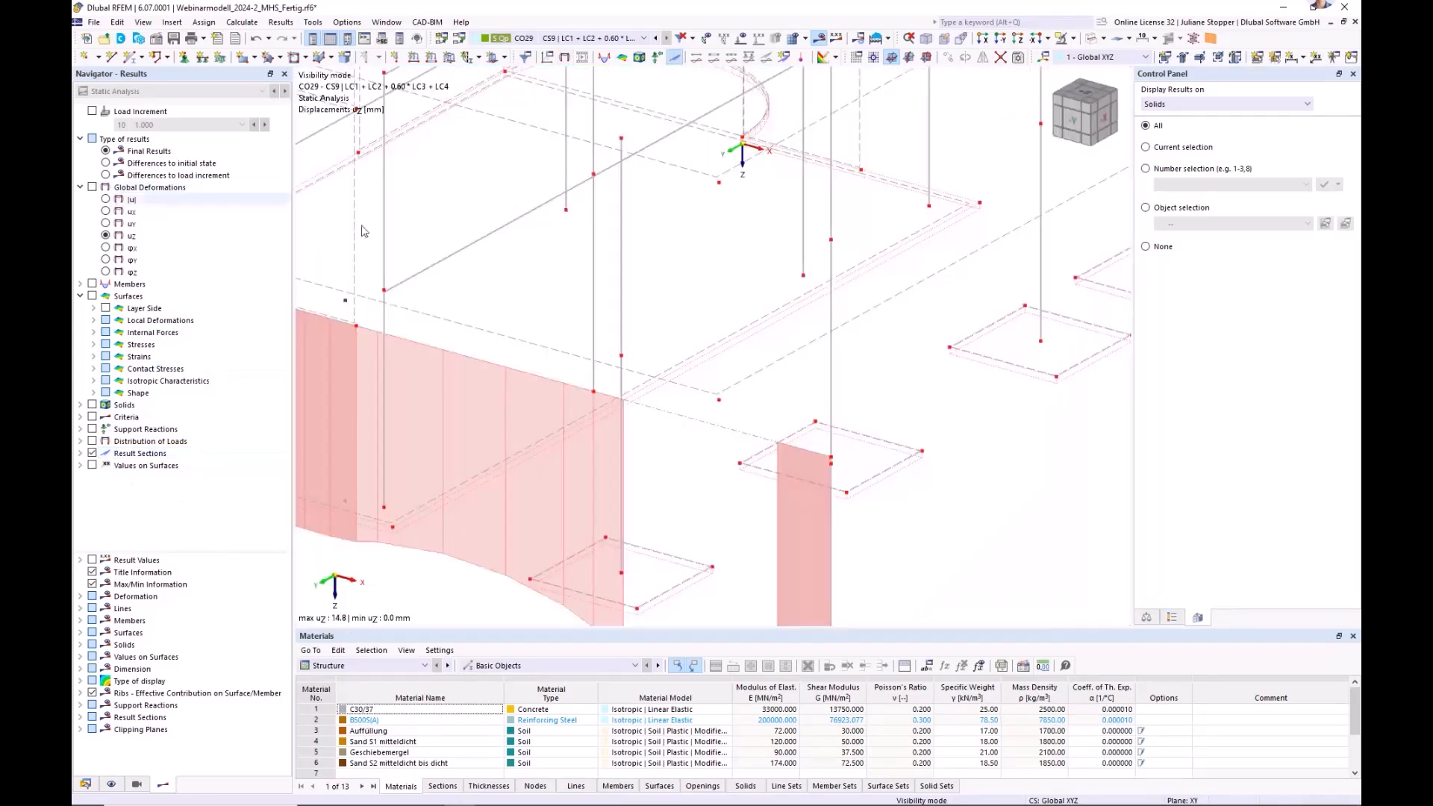
- Open the result diagrams of the new result section through the foundation and maximize their window
scroll(657, 328, down, 3)
ctrl+middle_drag(477, 445, 502, 412)
scroll(601, 393, down, 2)
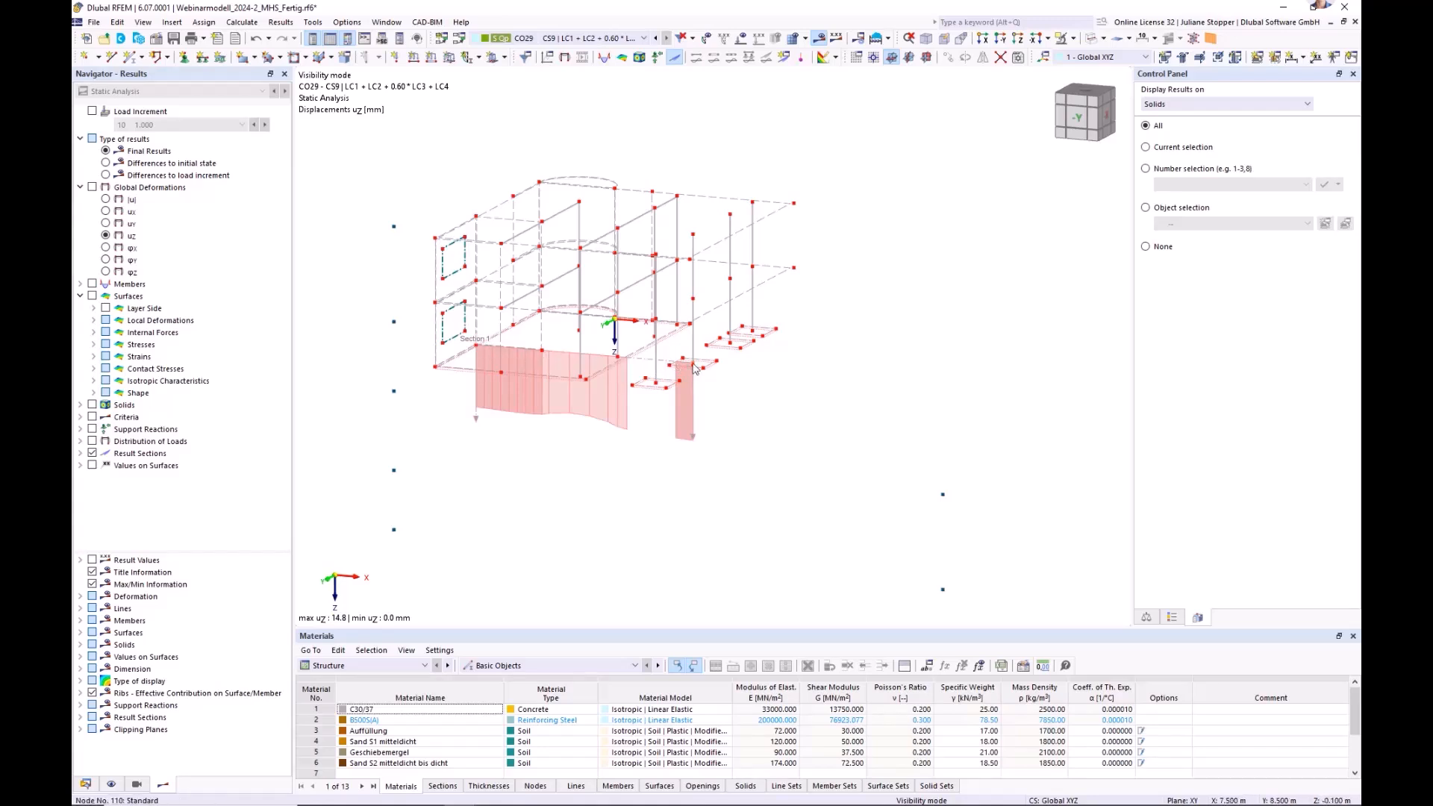
scroll(693, 368, up, 4)
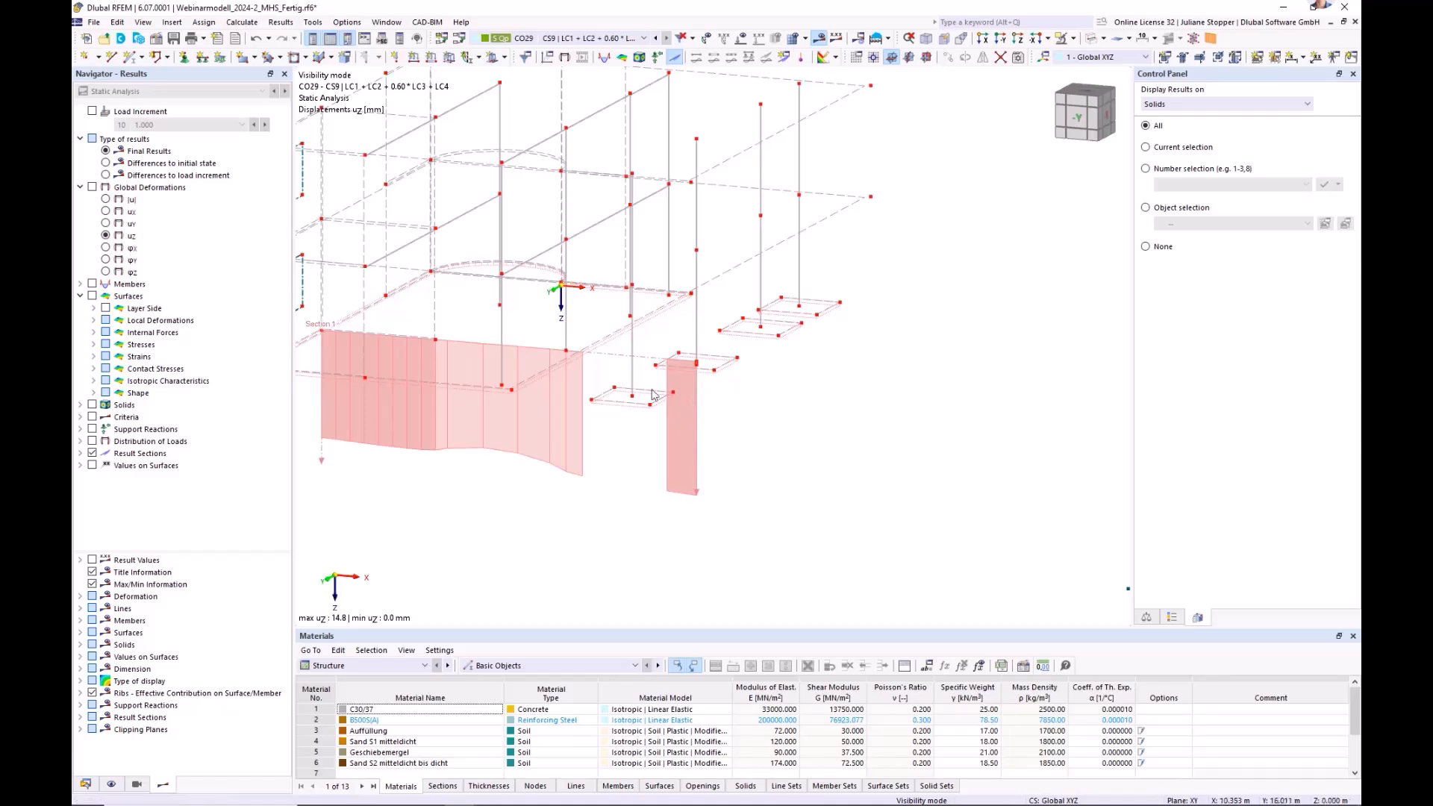
right_click(697, 495)
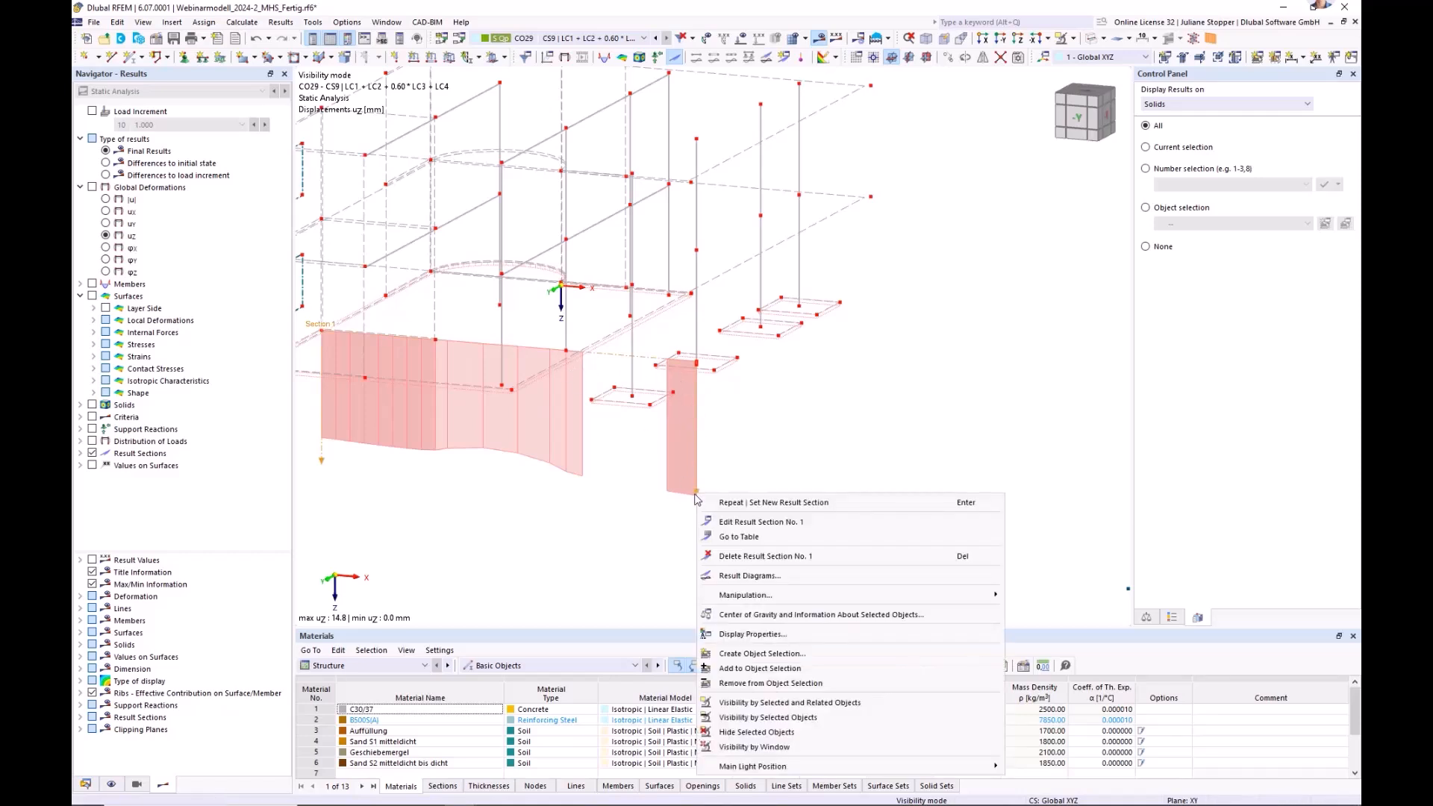
click(735, 576)
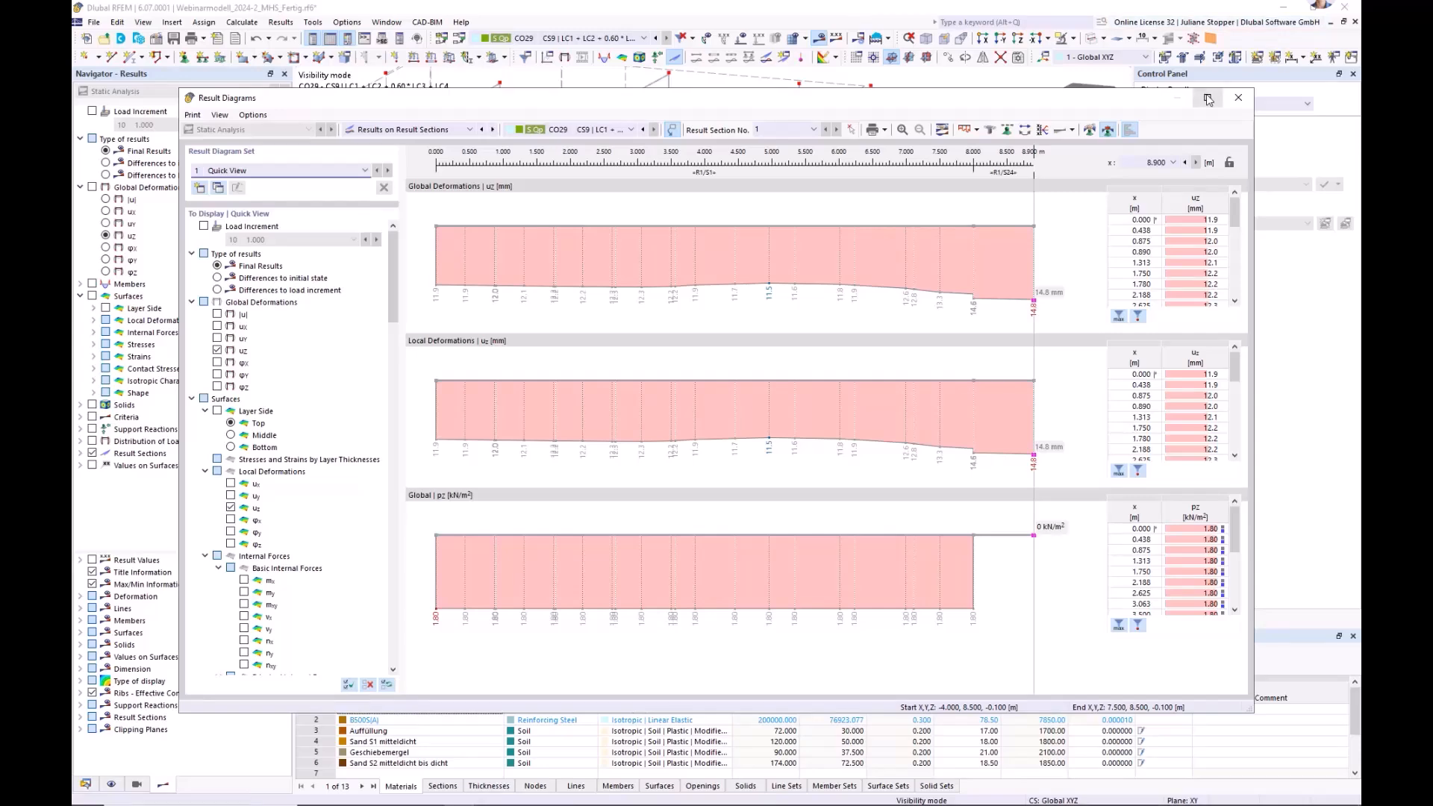
click(1208, 99)
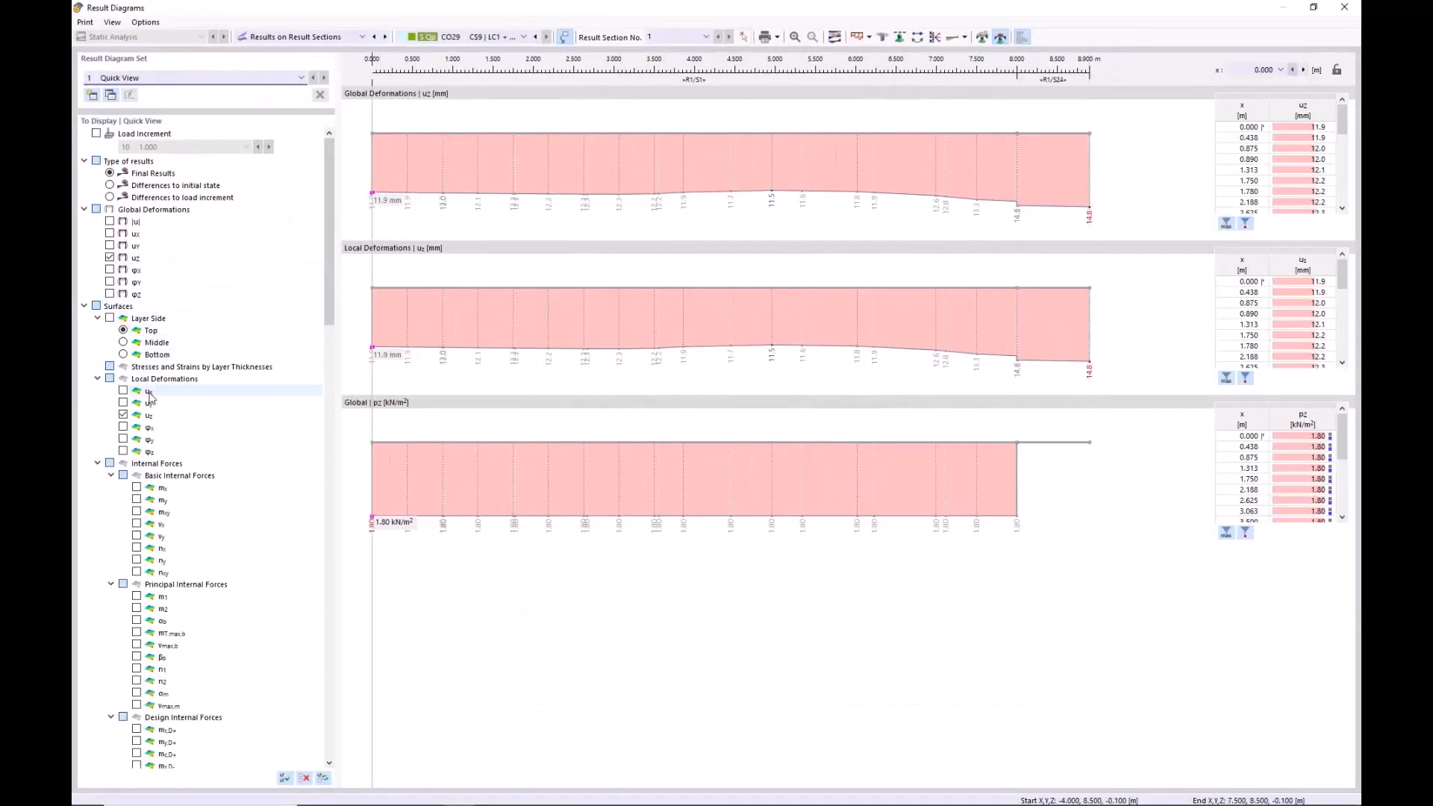
- Remove the local deformation uz and global load pz diagrams, keeping only the global deformation uz diagram
click(124, 415)
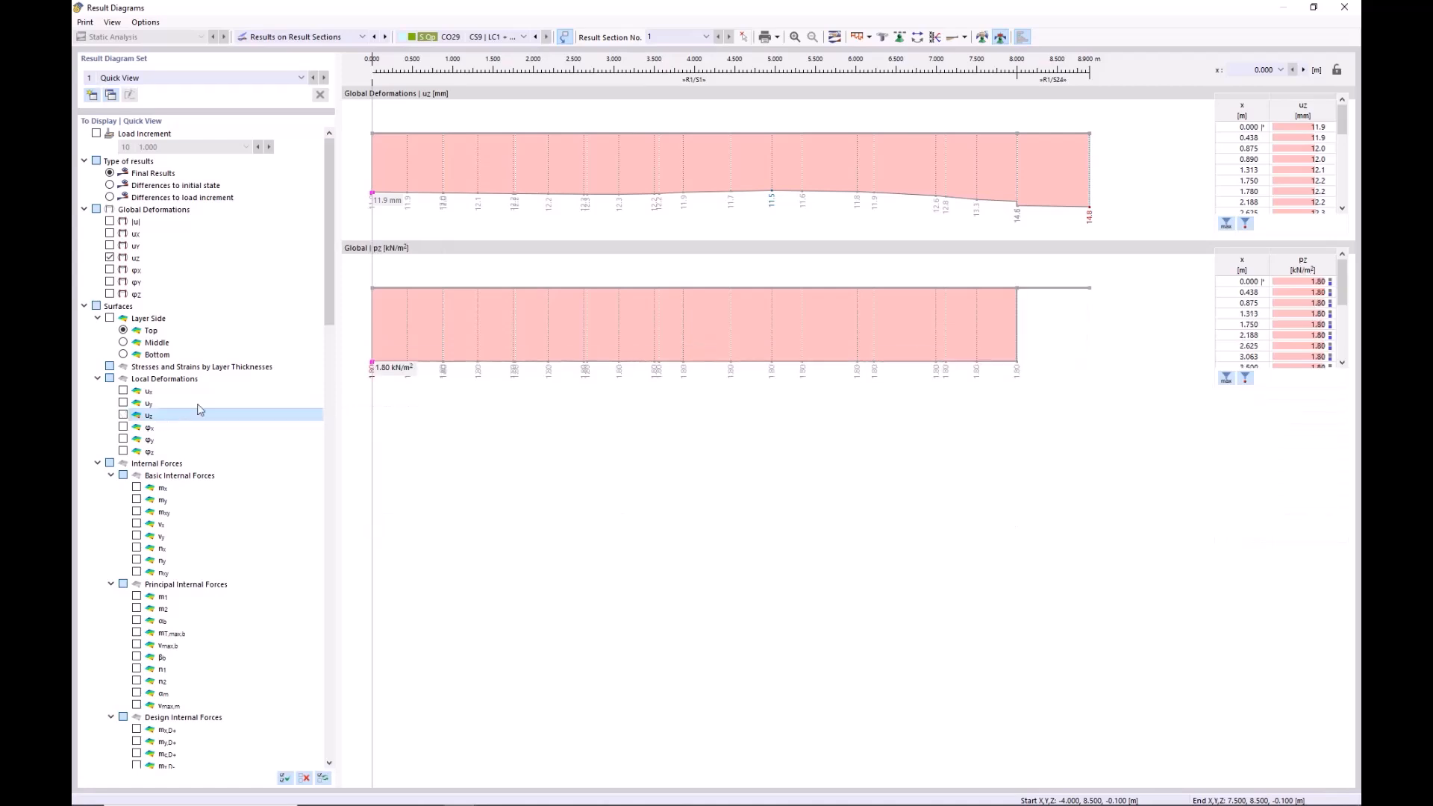
drag(325, 320, 325, 754)
click(137, 714)
scroll(136, 716, up, 20)
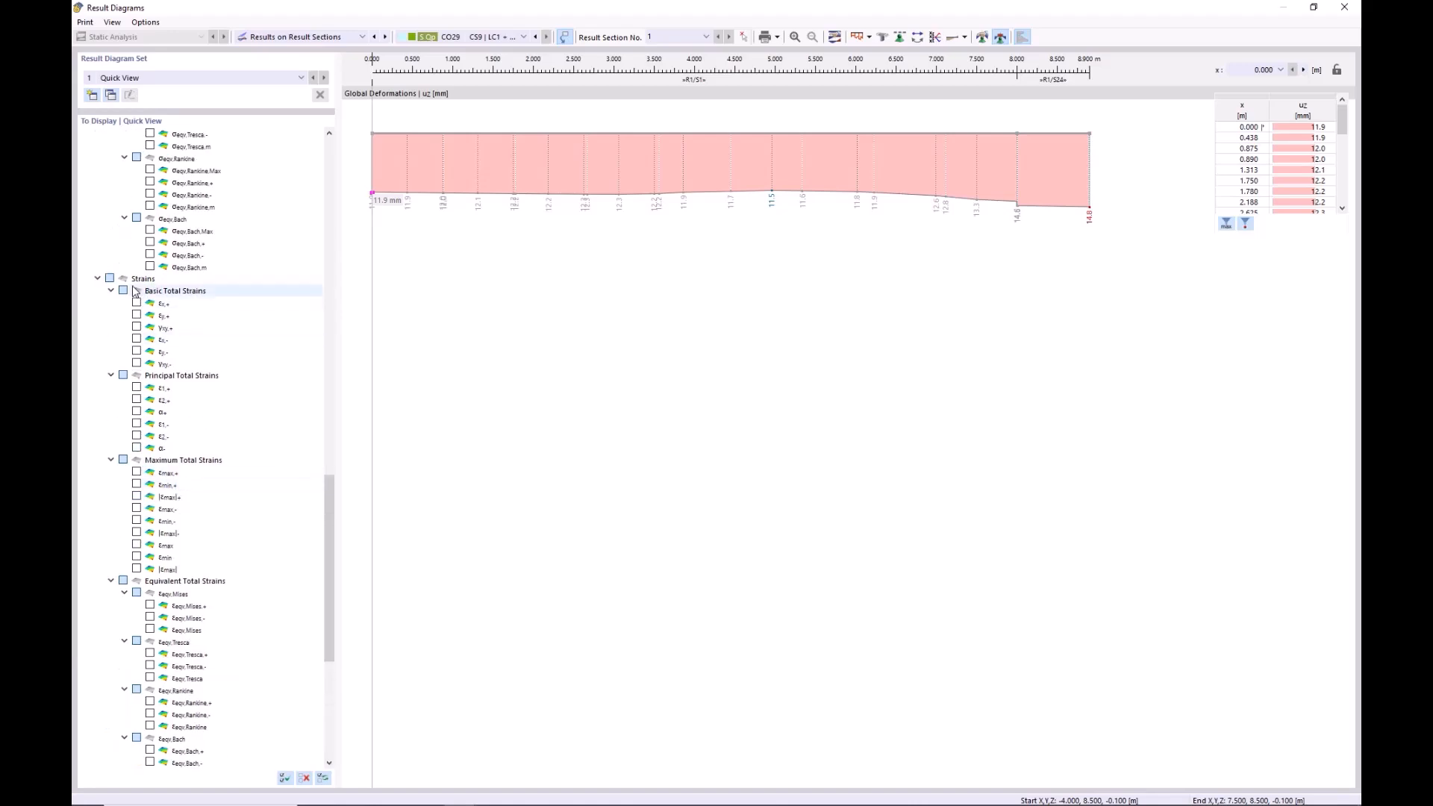
scroll(127, 325, up, 3)
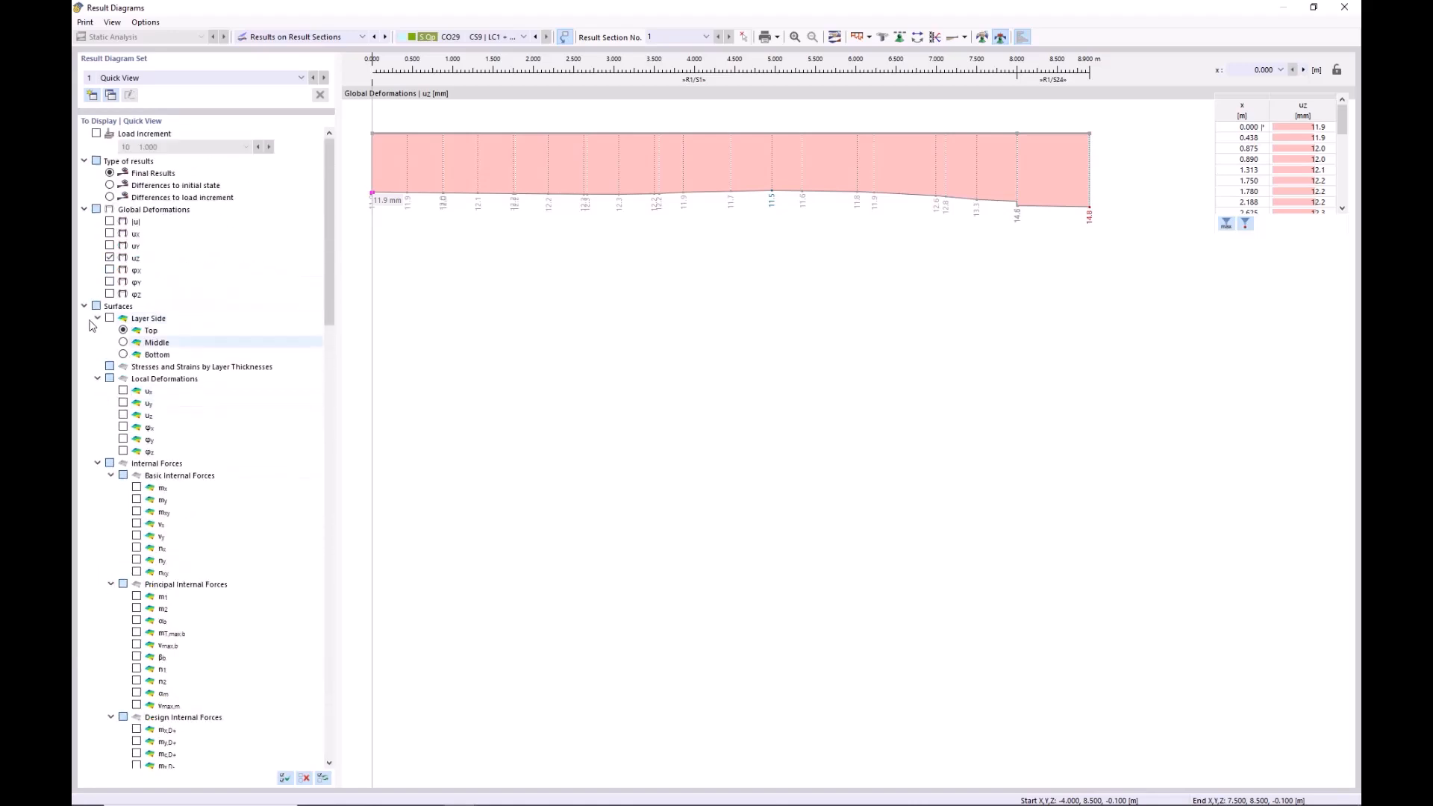
- Replace the global deformation uz diagram with the surfaces' local deformation uz diagram and collapse the layer side options
click(123, 415)
click(110, 259)
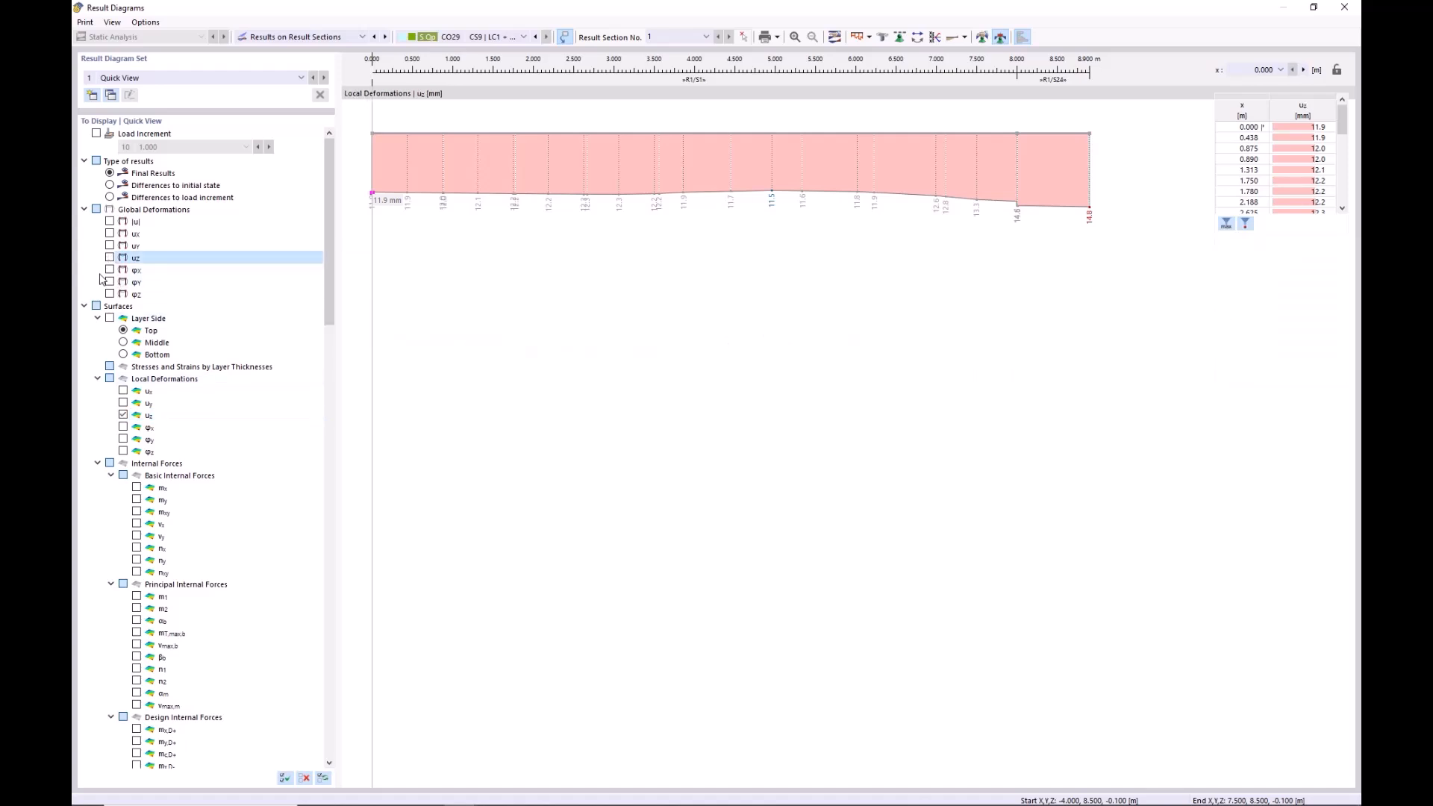
click(85, 306)
click(646, 299)
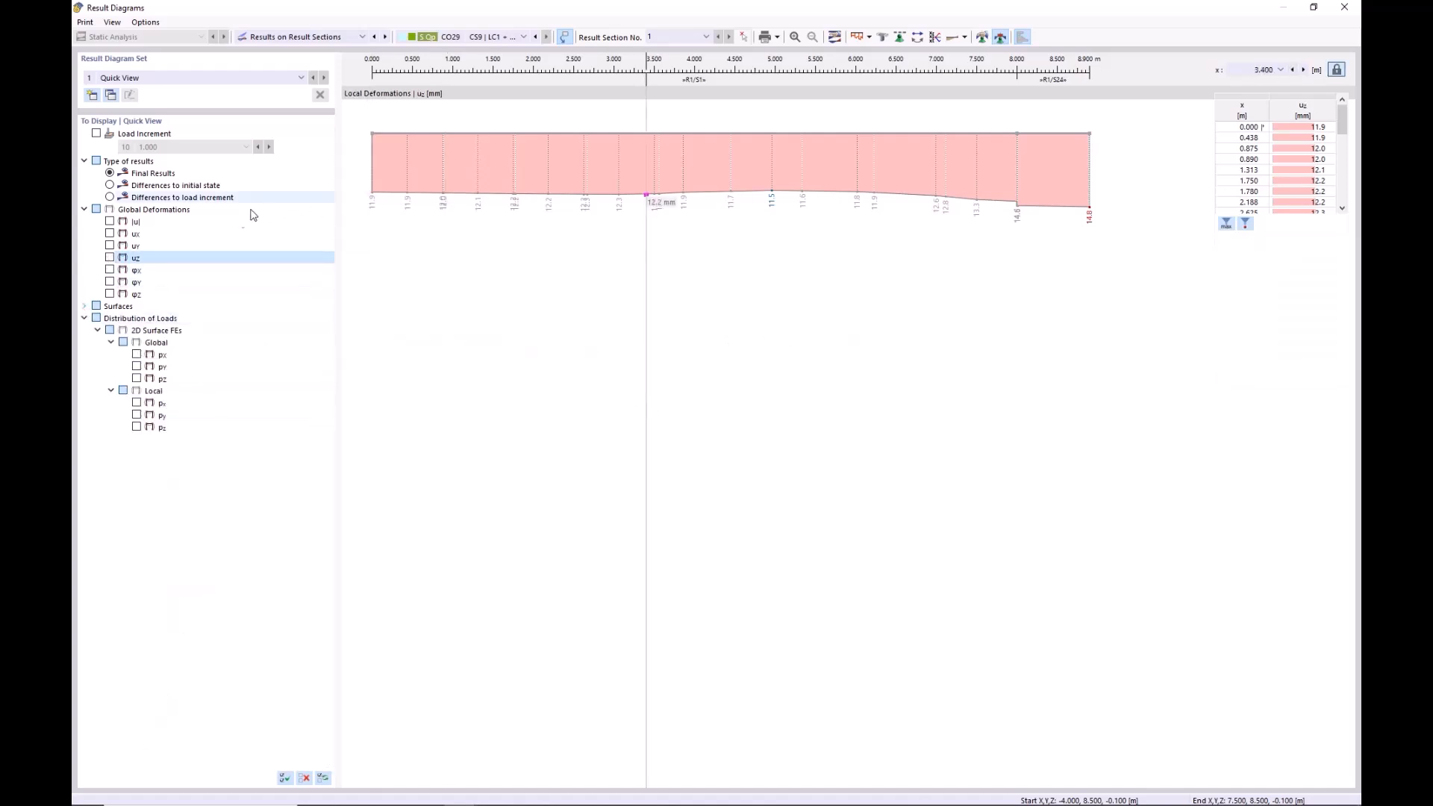
click(84, 318)
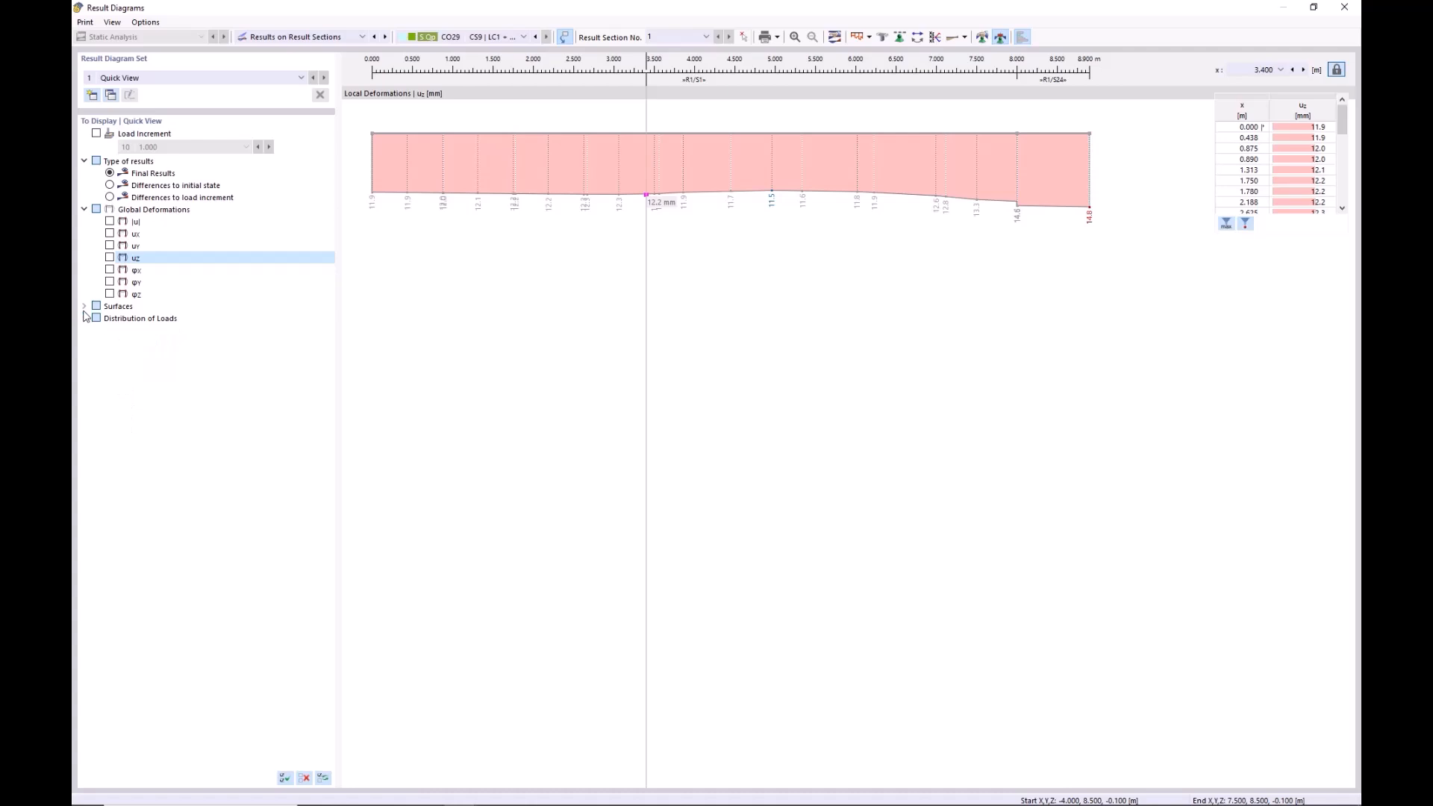
click(84, 306)
click(97, 318)
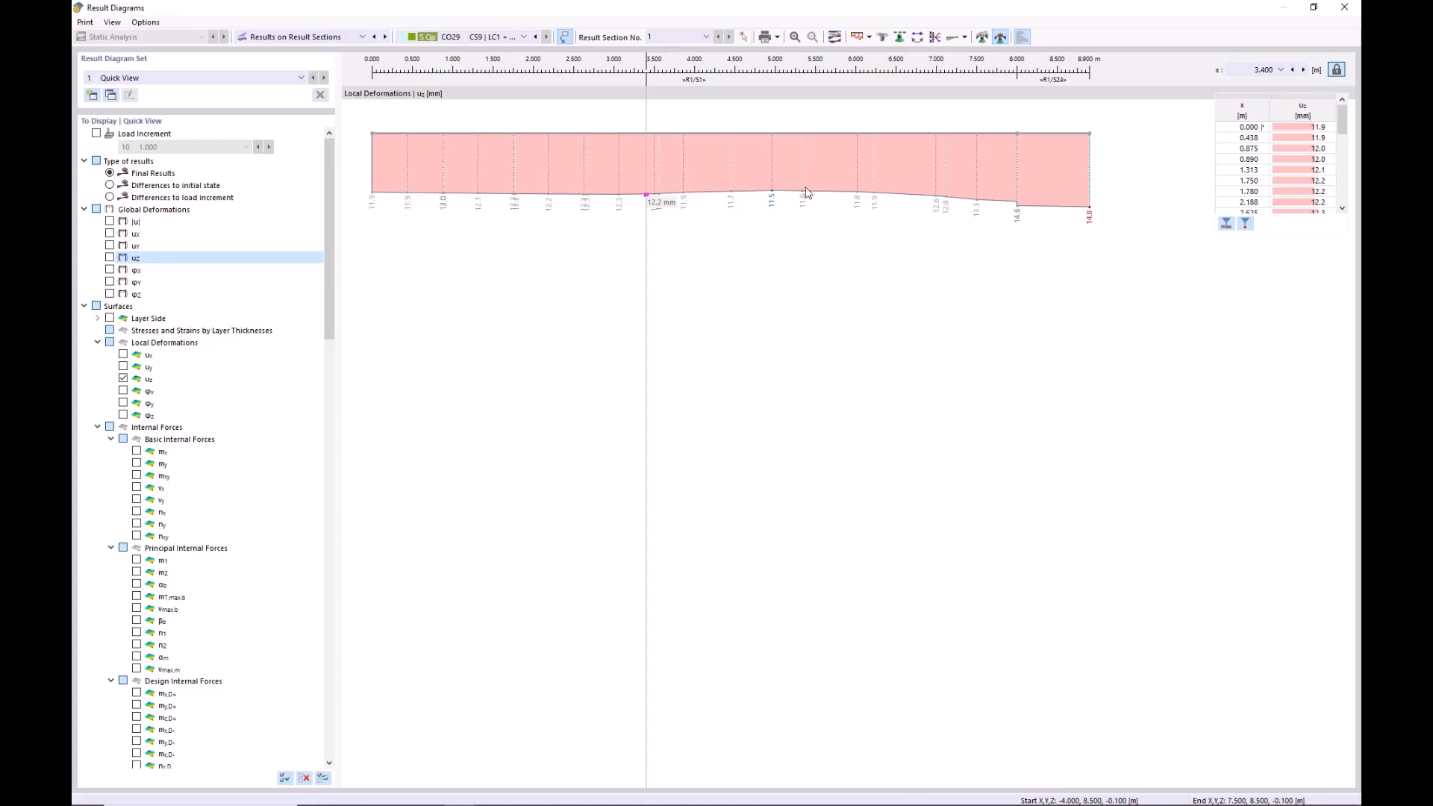
- Review the print options for the result diagram and close the result diagrams window
click(83, 22)
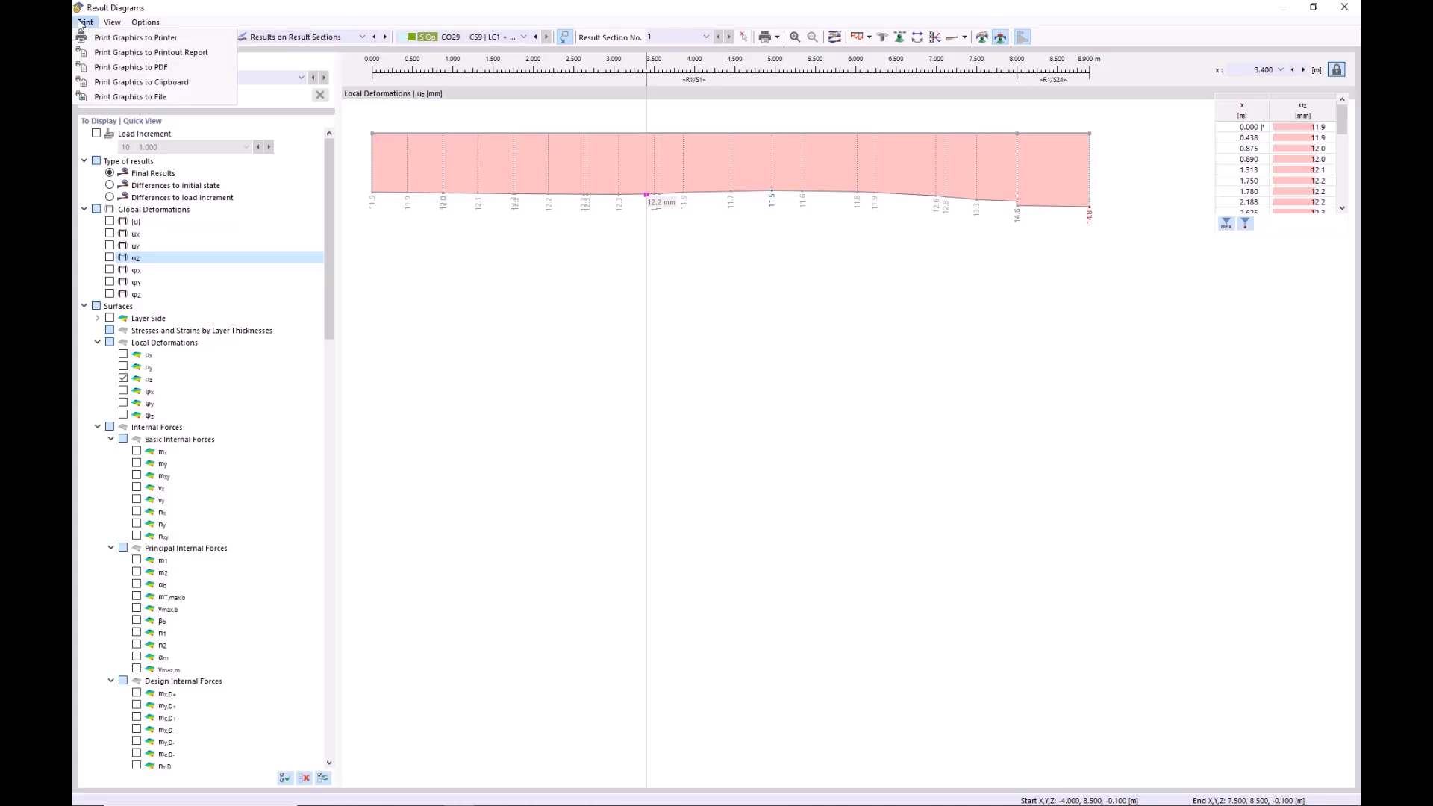
click(86, 22)
click(87, 23)
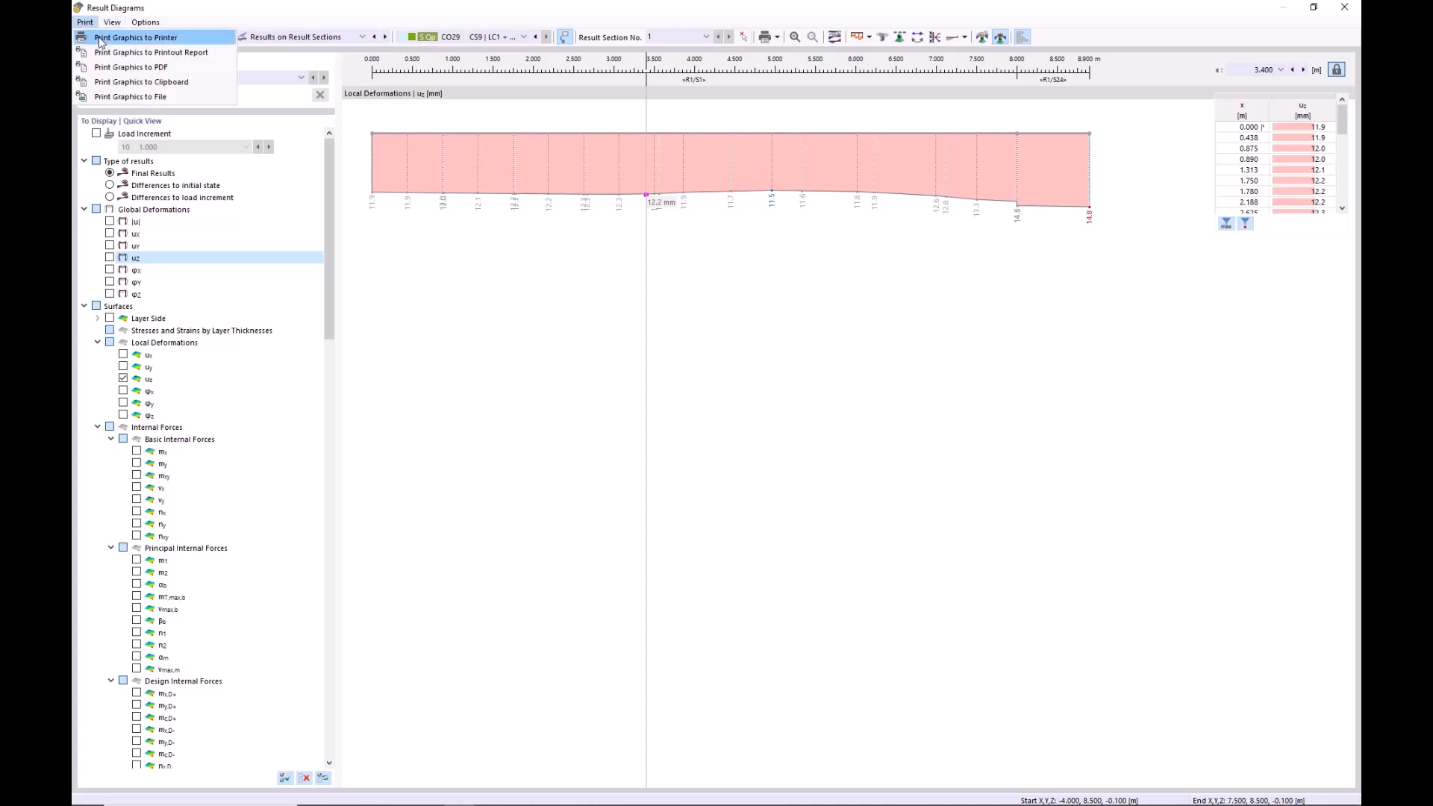
drag(326, 315, 353, 241)
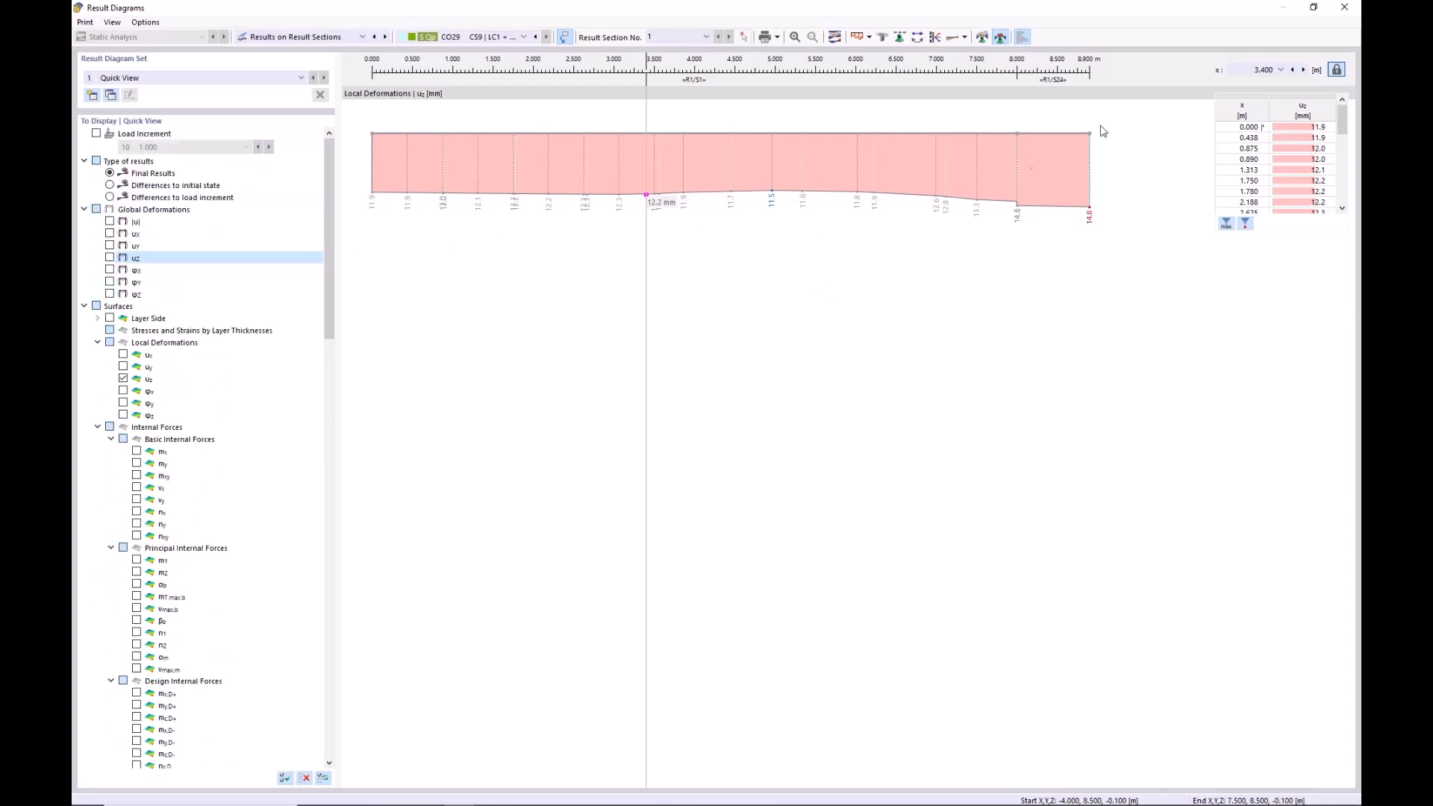
click(1344, 9)
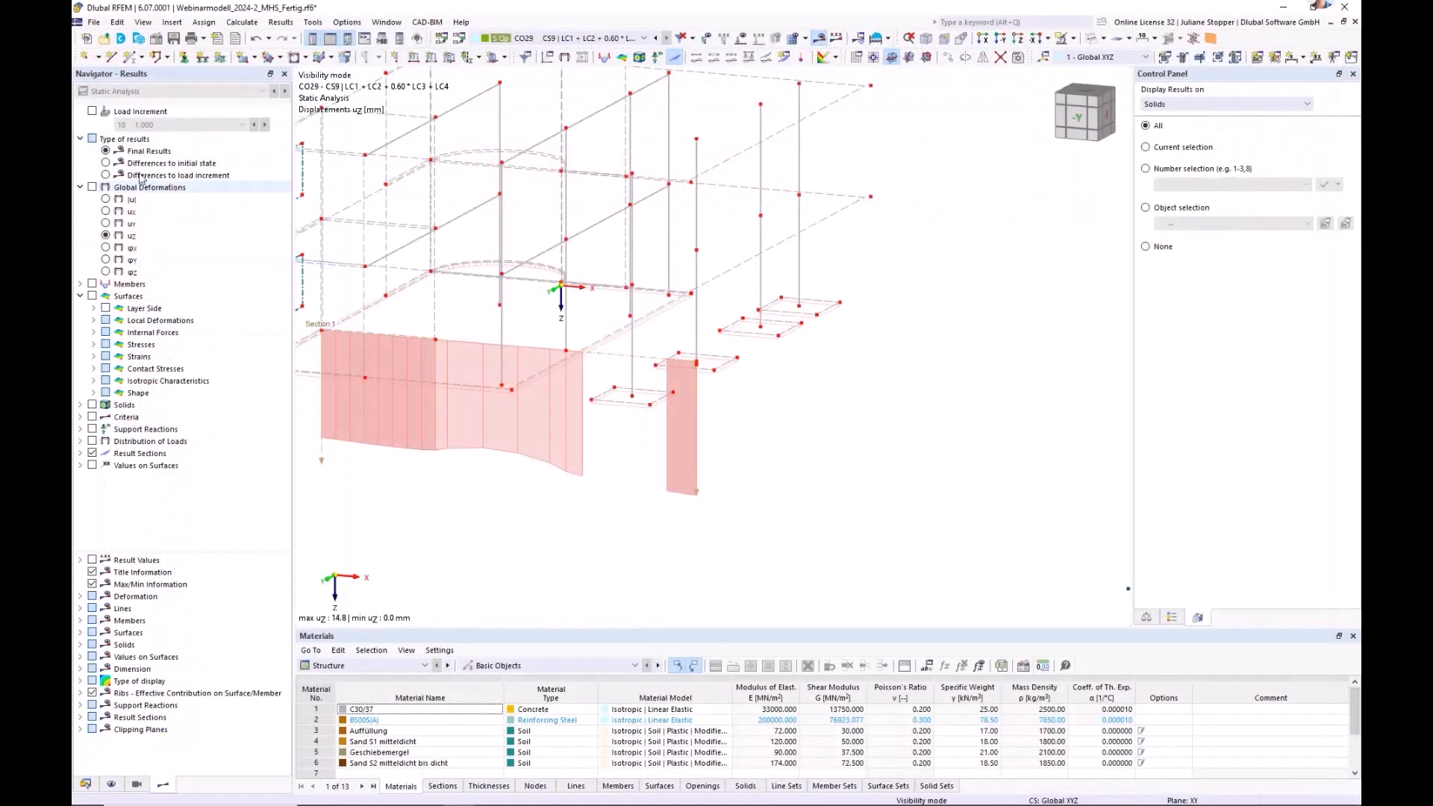
- Switch the global deformations uz display back on for the whole model
click(92, 186)
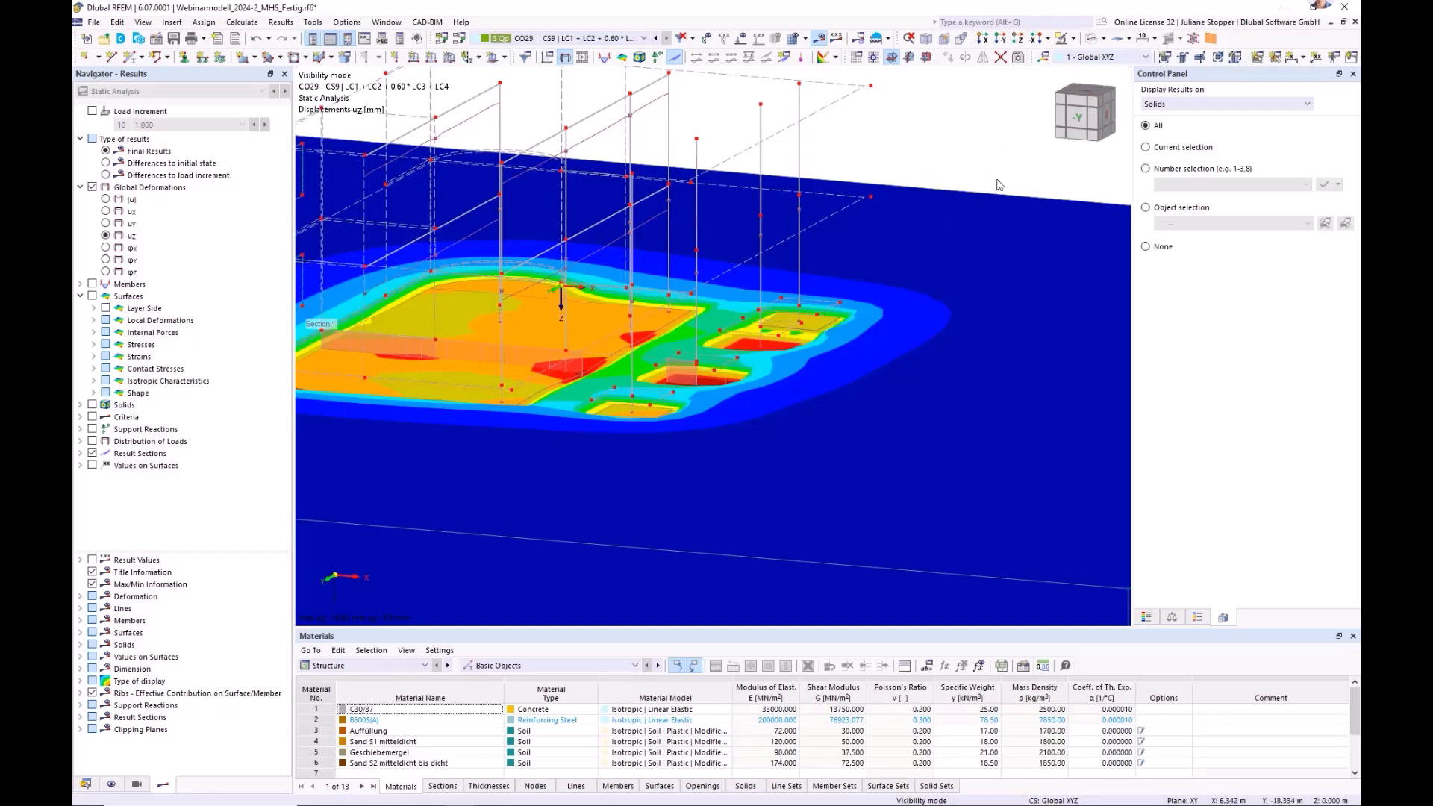
scroll(987, 194, down, 2)
scroll(953, 206, down, 3)
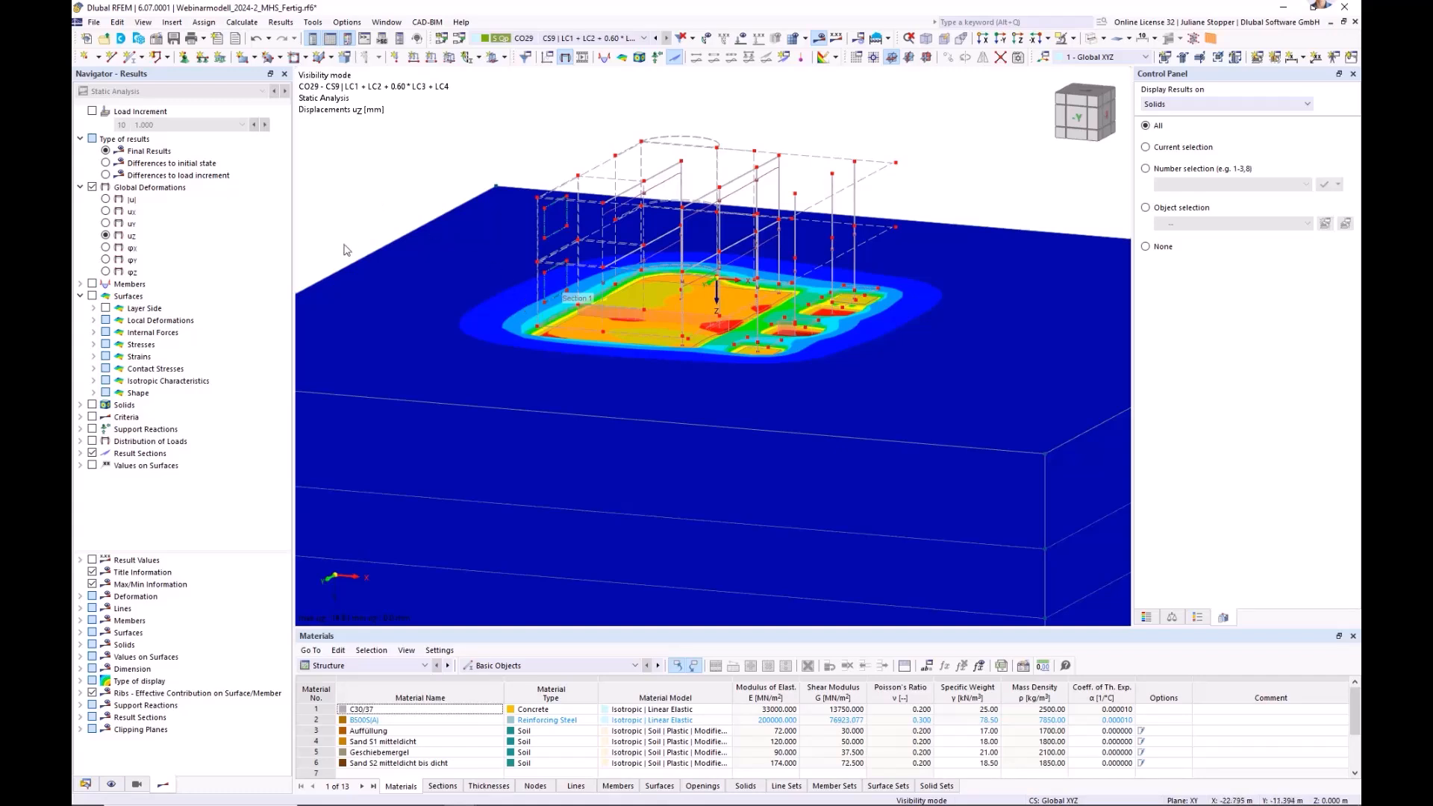
- Switch on the results on solids and choose the basic stress σz
click(92, 404)
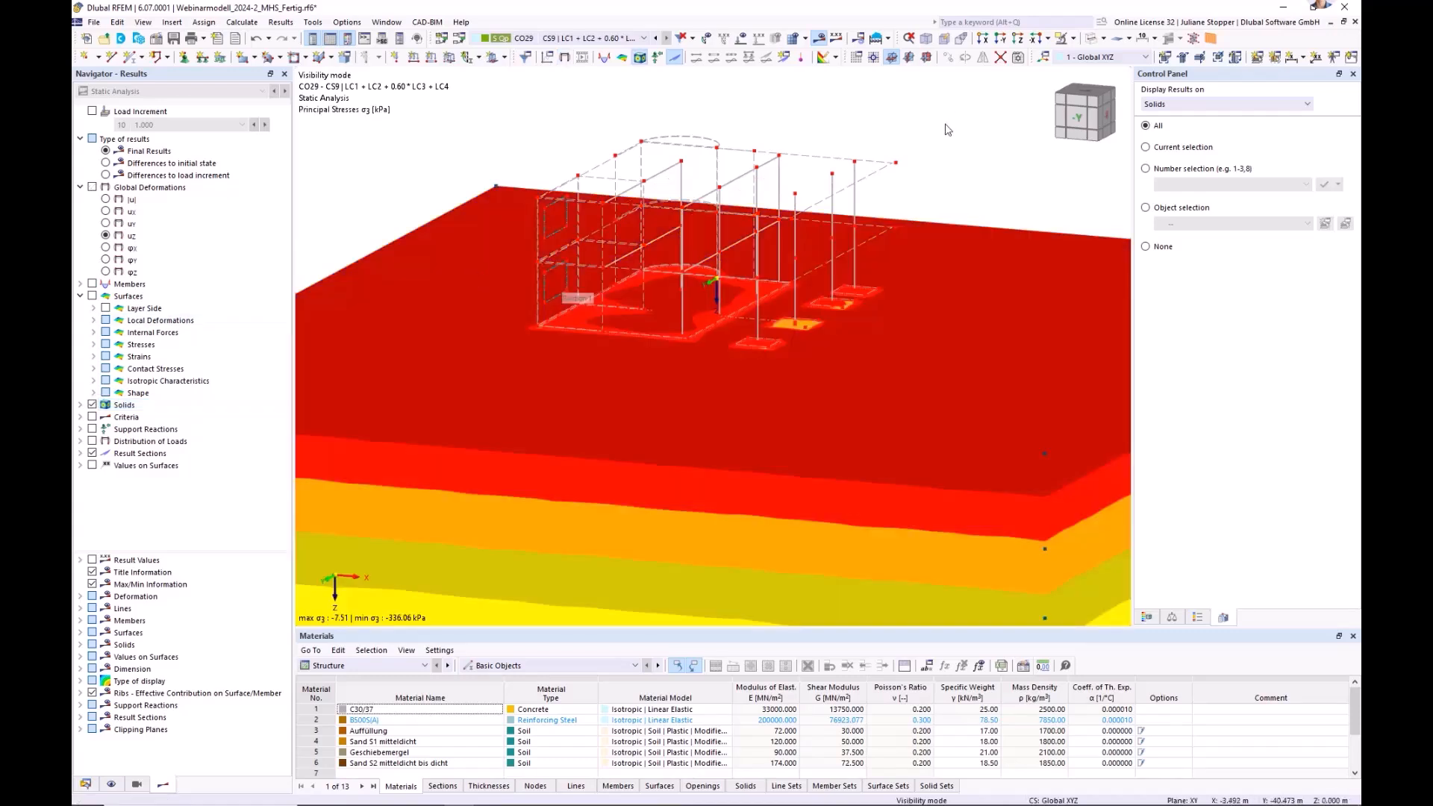
click(80, 405)
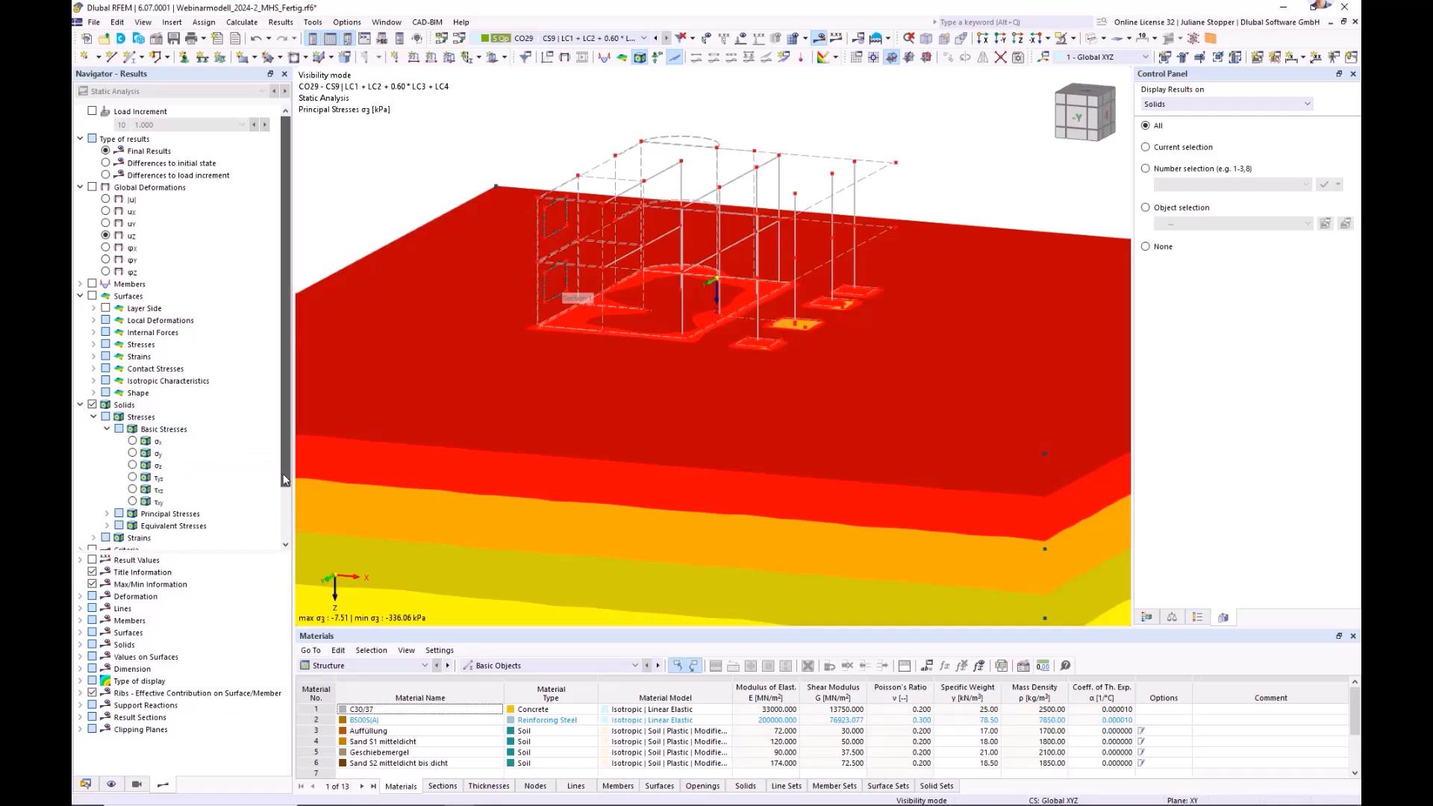
scroll(131, 429, down, 2)
click(133, 416)
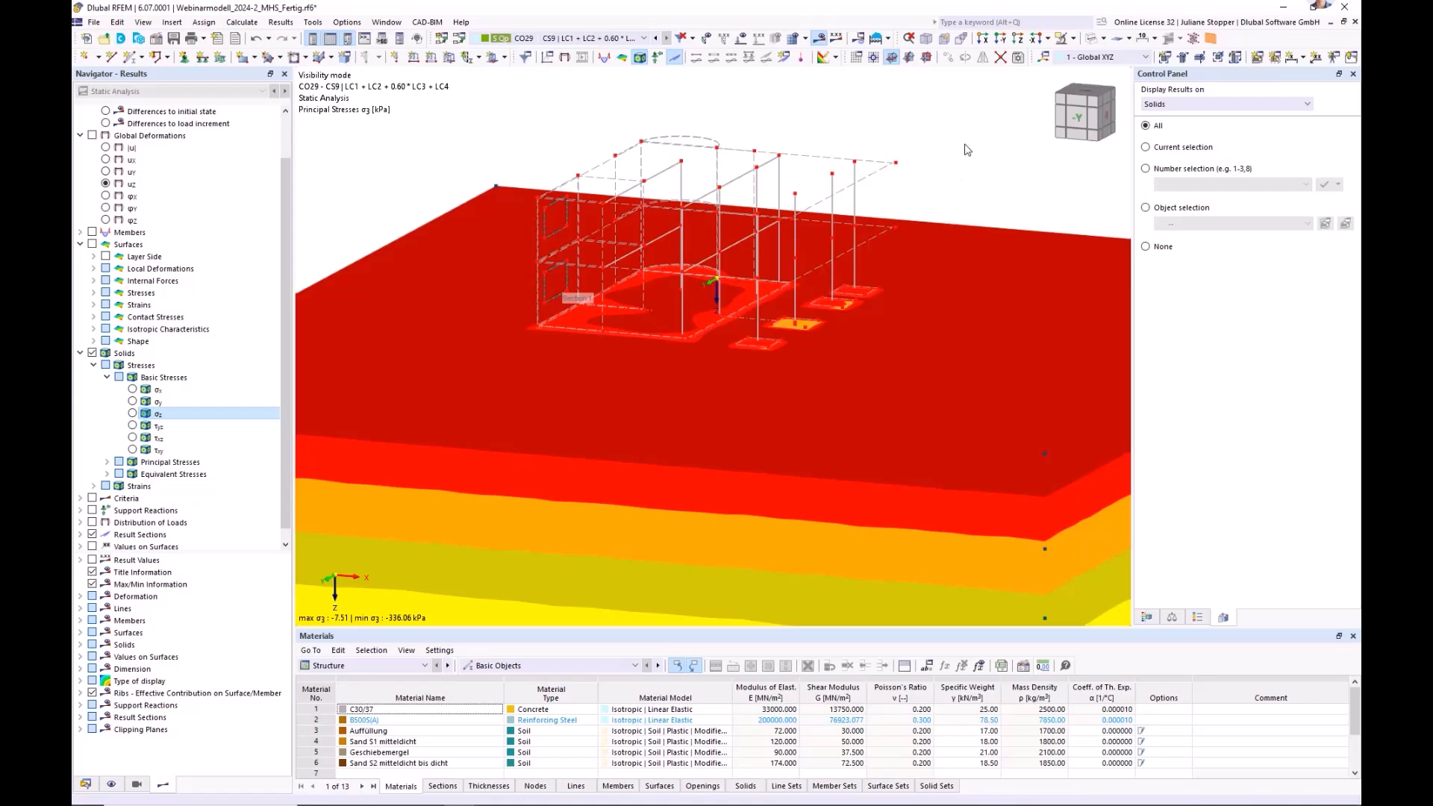
- Examine the soil's basic stresses σz beneath the foundations in plan view and check the model's line display setting
click(1018, 38)
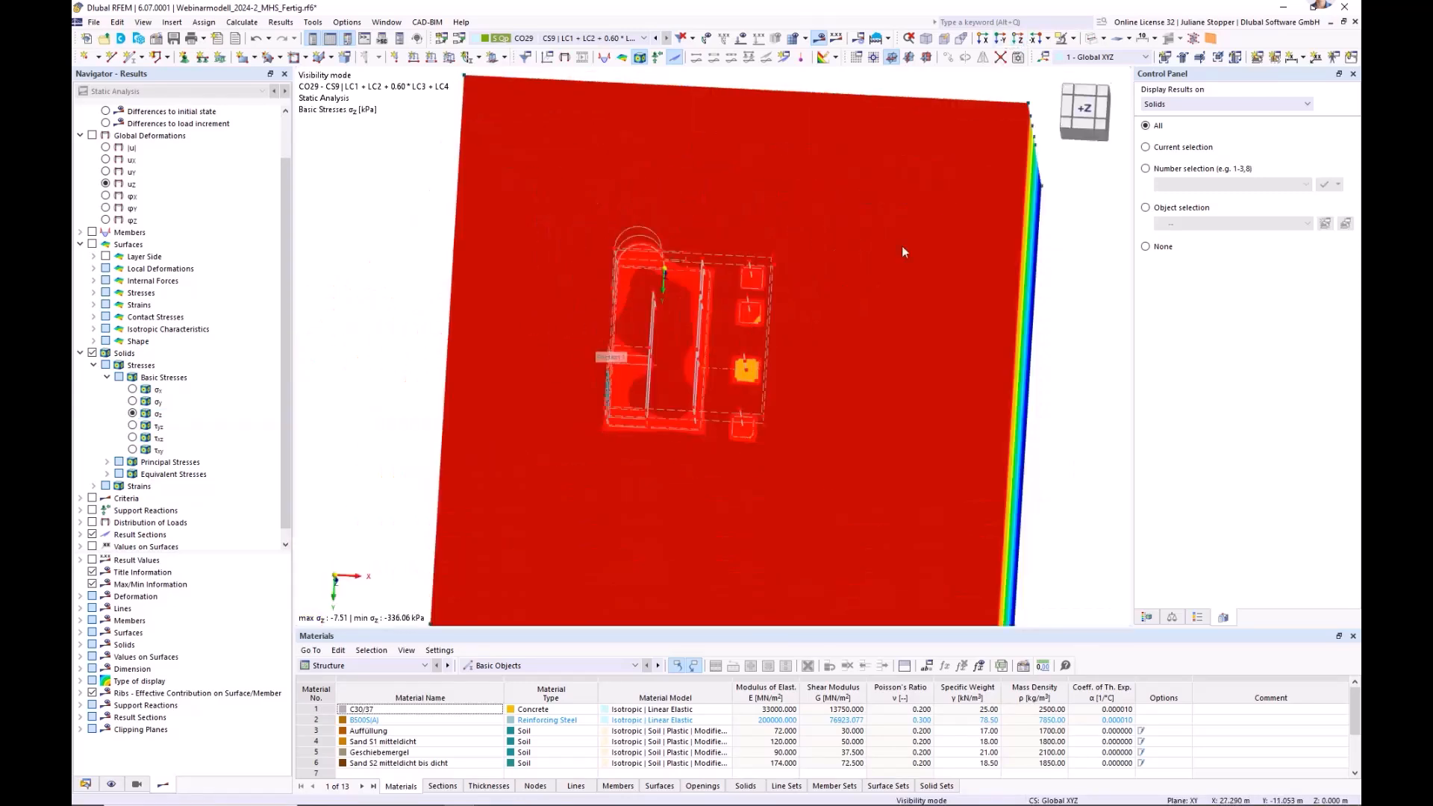
scroll(645, 324, up, 5)
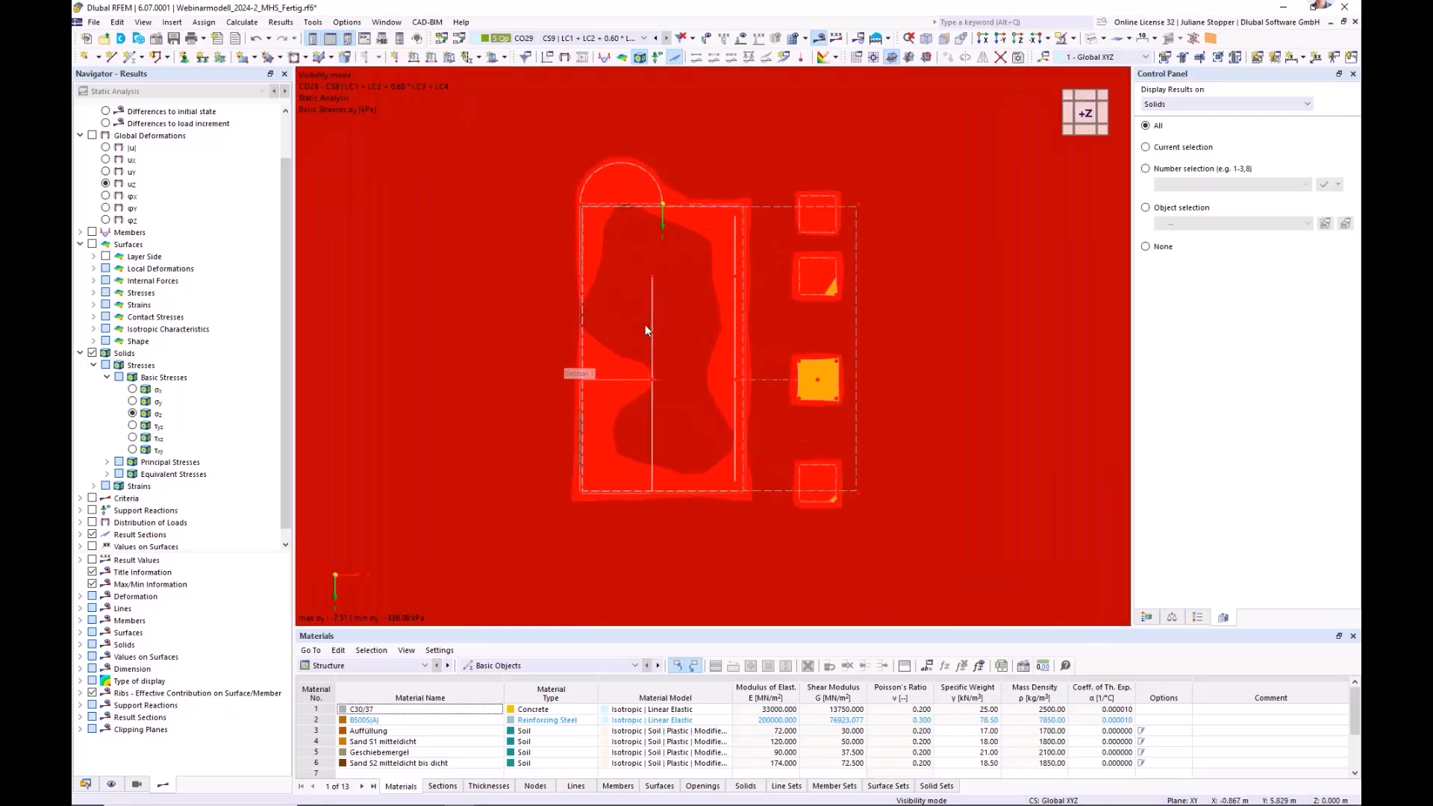
click(112, 784)
click(119, 125)
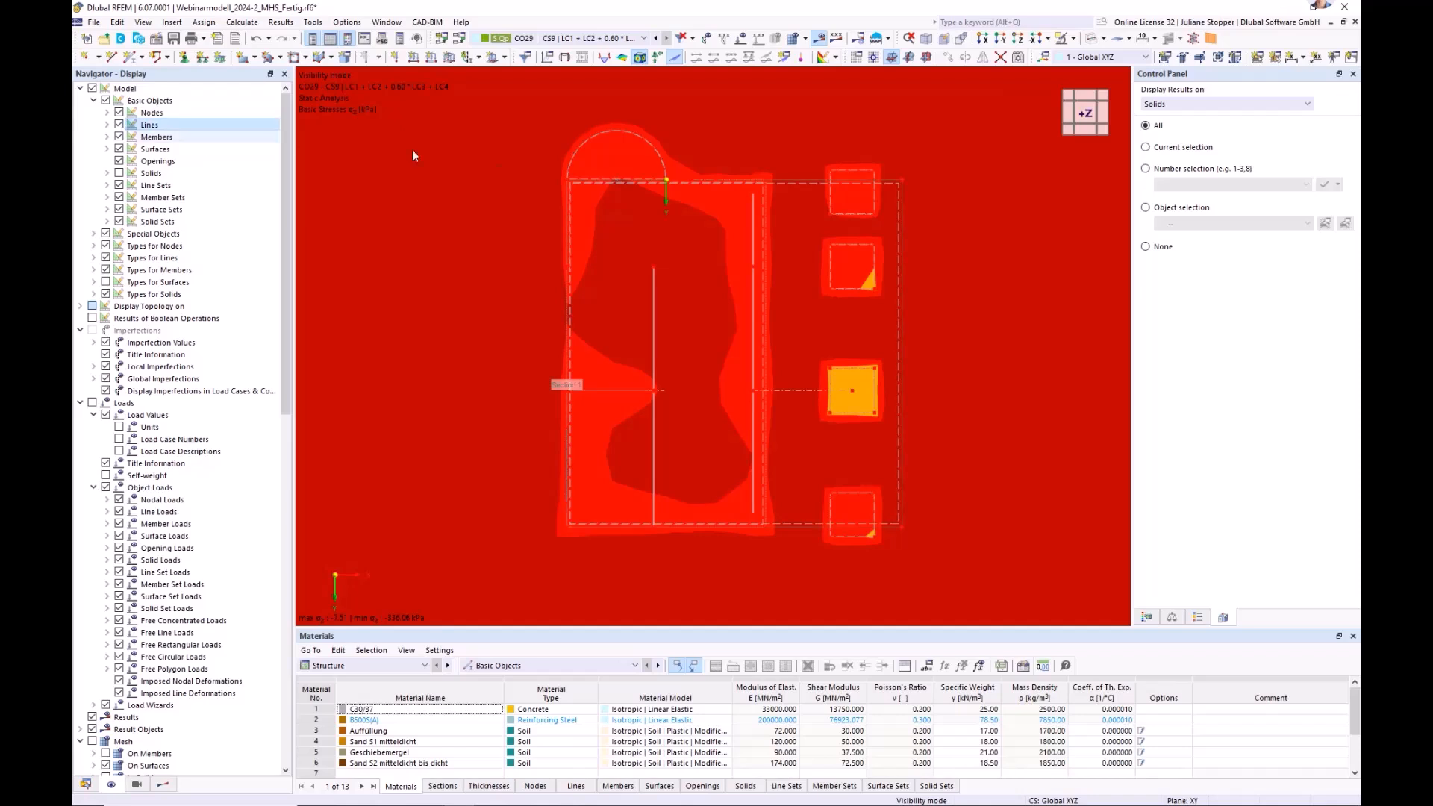
scroll(815, 273, down, 2)
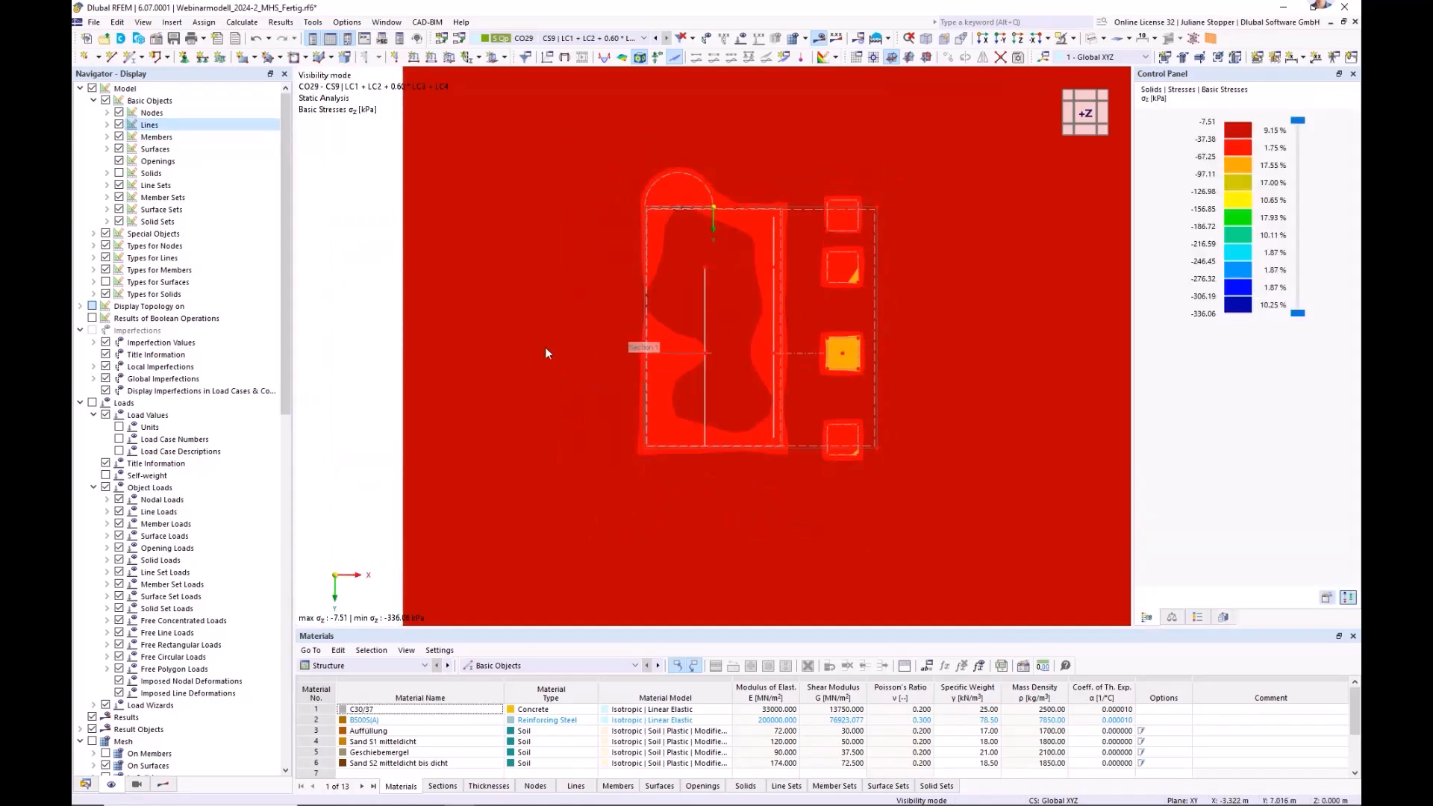
click(162, 783)
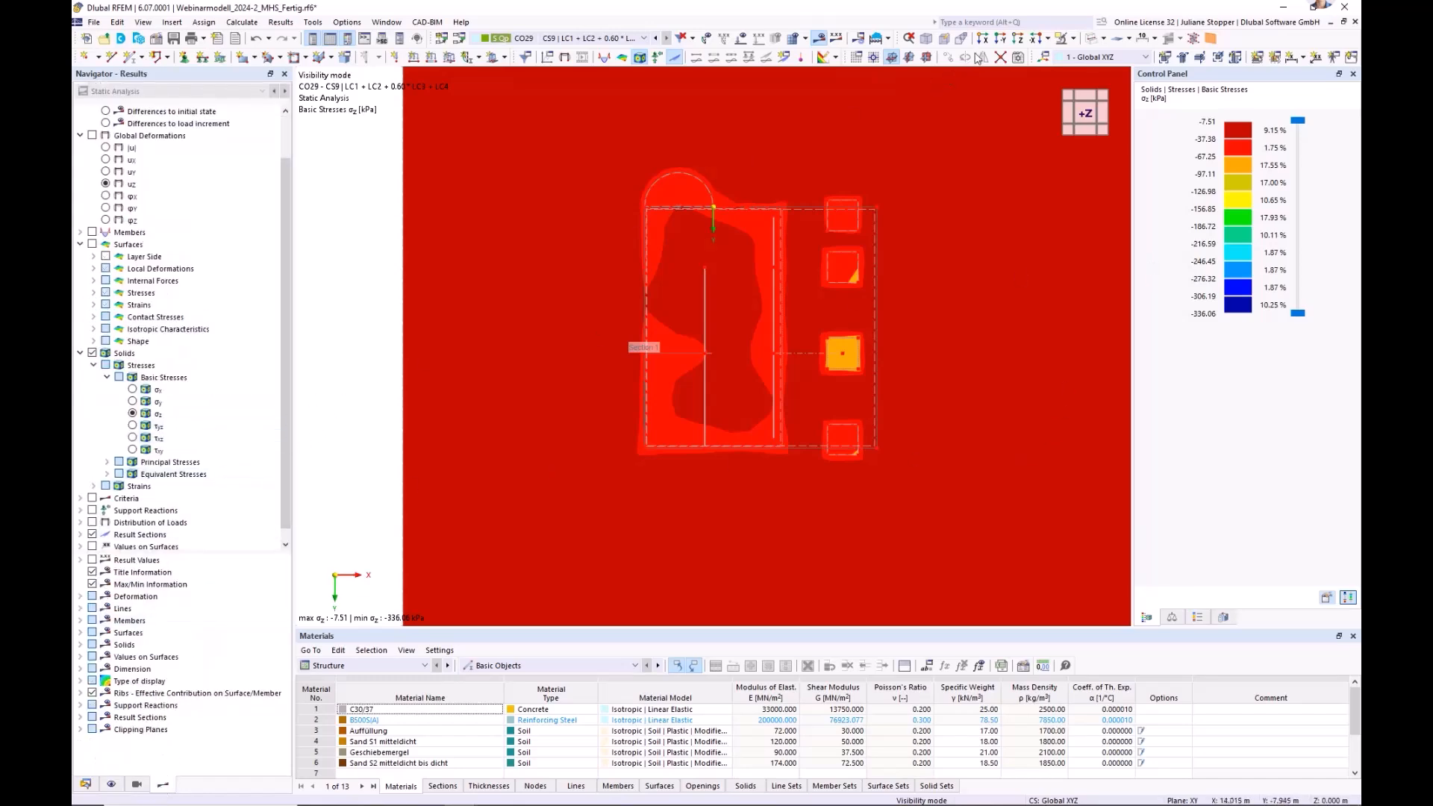
- Show the stress results as differences to the initial state and inspect them in isometric and plan view
click(925, 40)
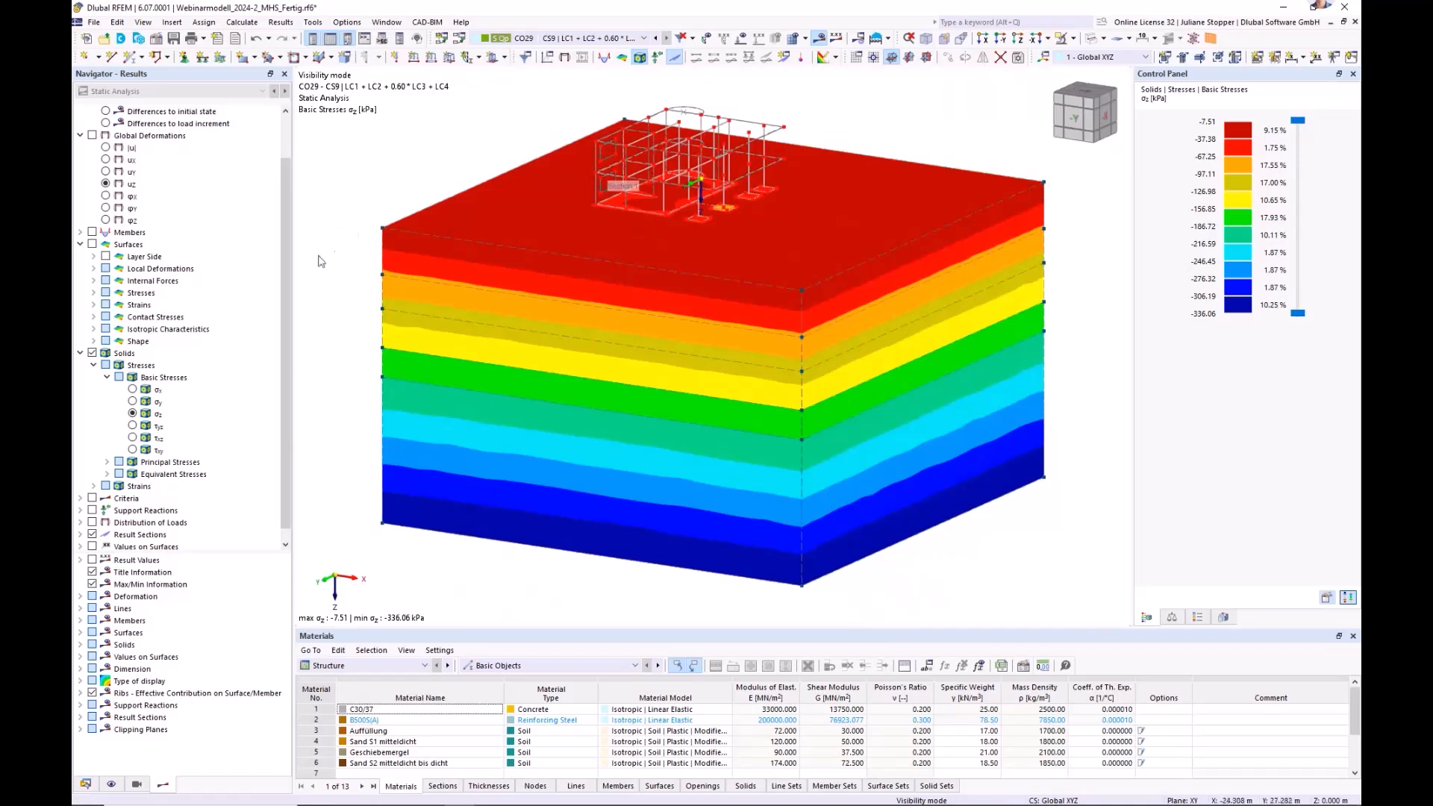
scroll(285, 355, up, 2)
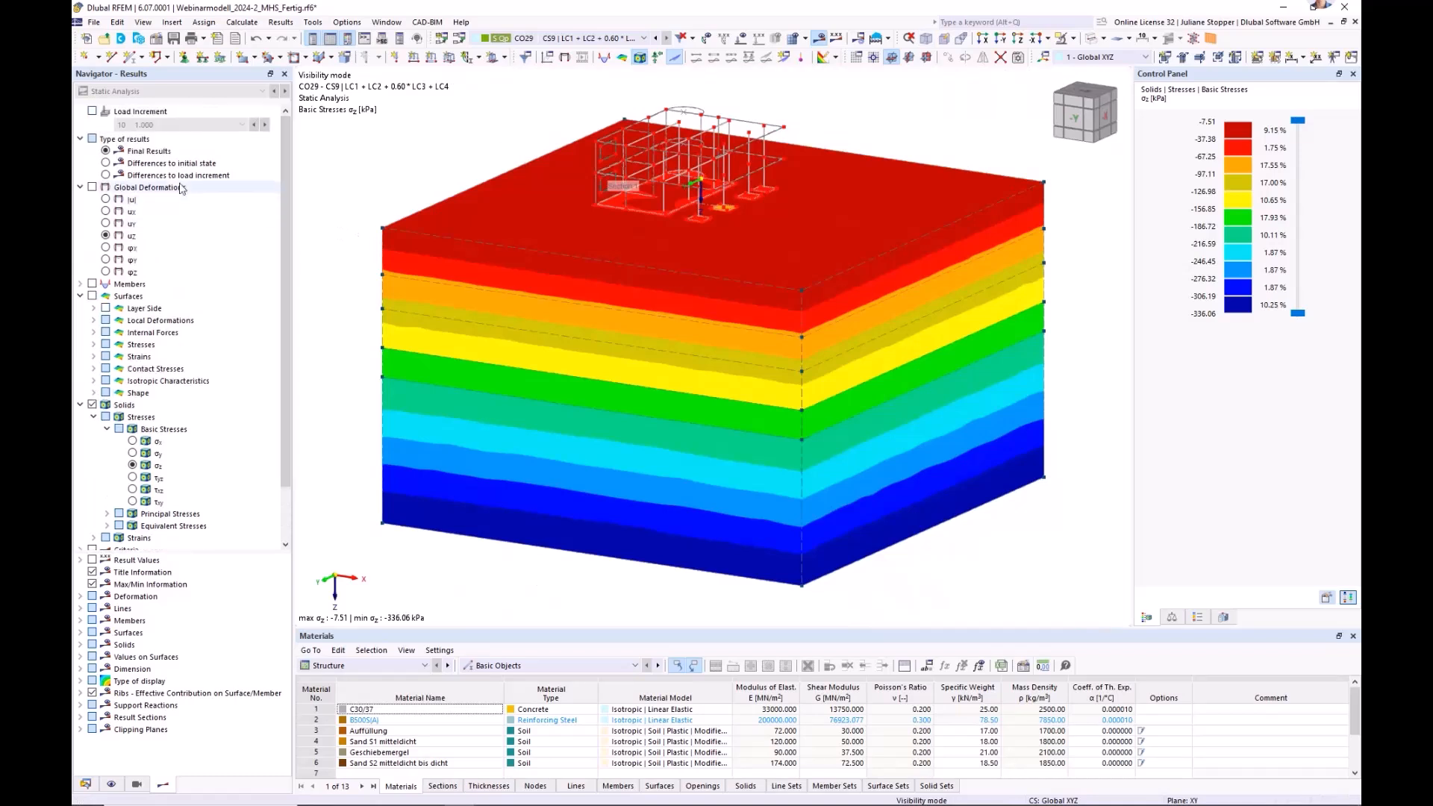
click(107, 164)
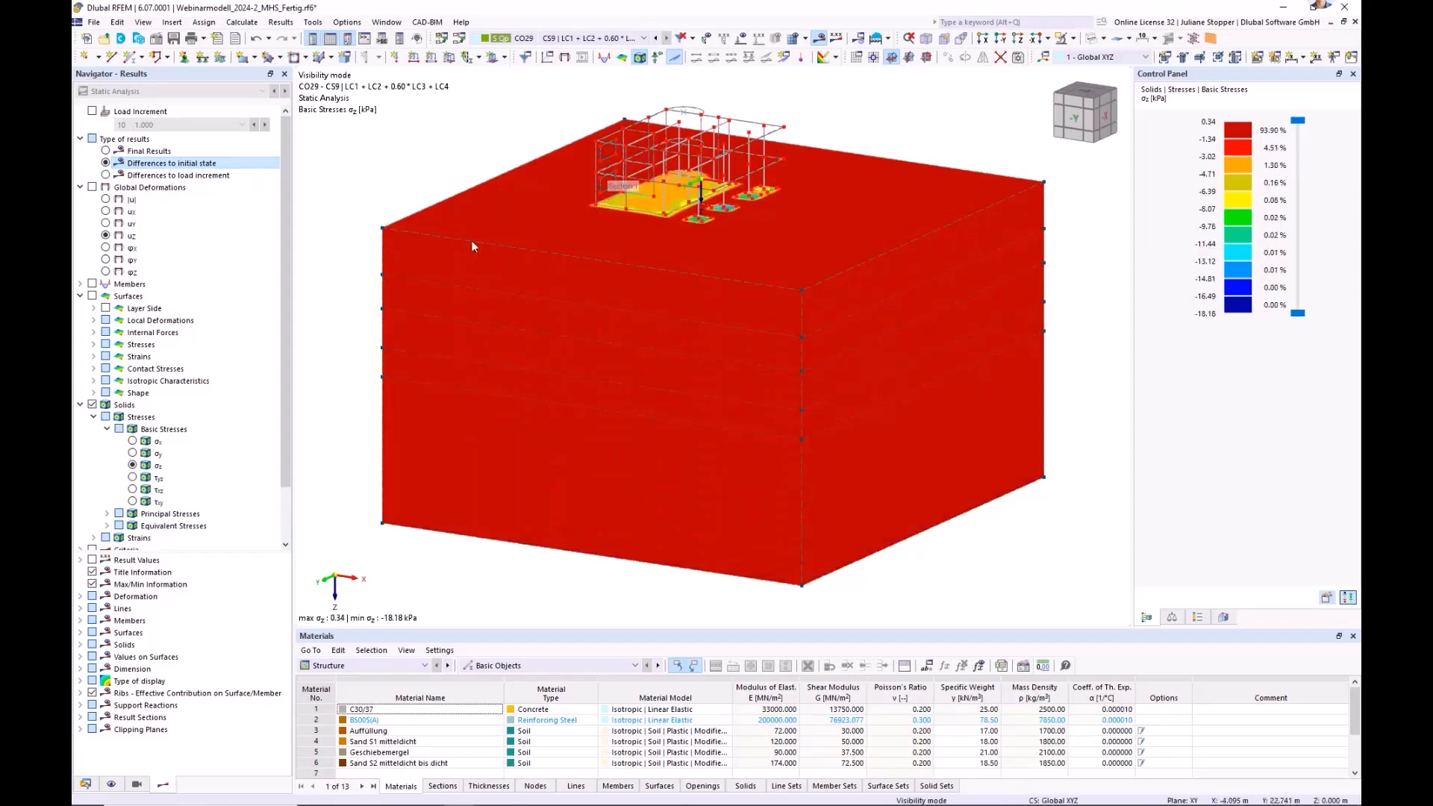
click(1019, 39)
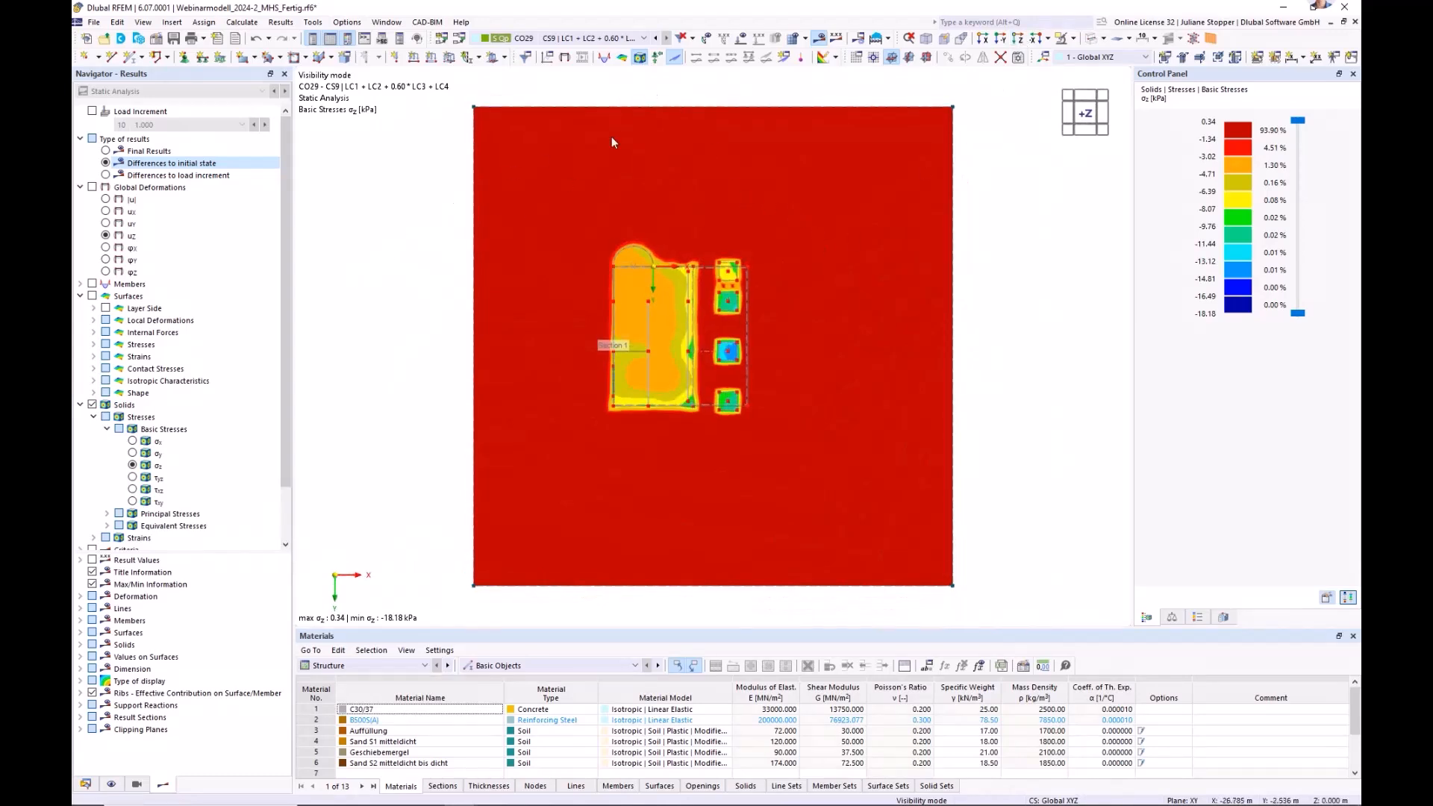
click(926, 39)
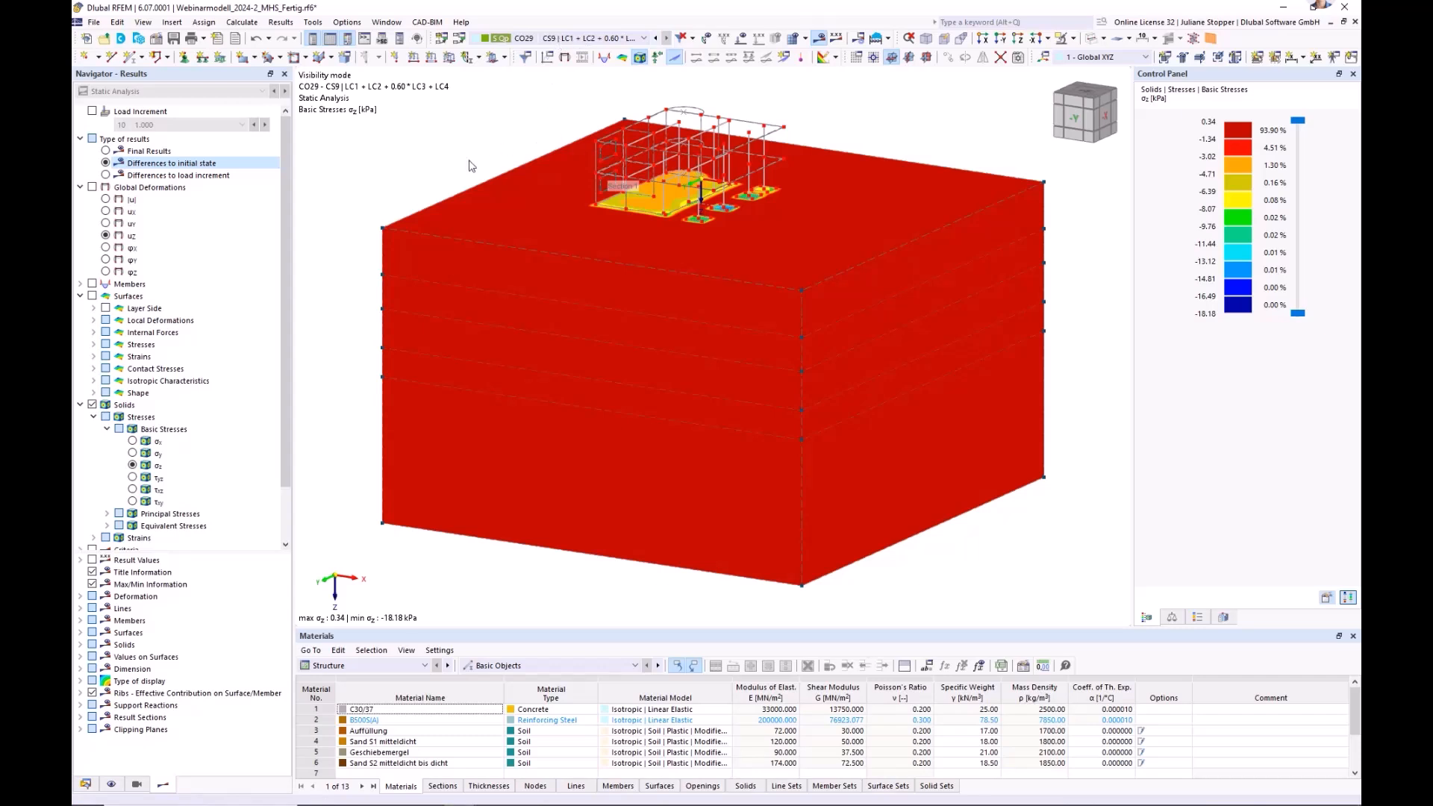
- Switch the results to load combination CO27 of construction stage CS8 and view them in plan
click(687, 190)
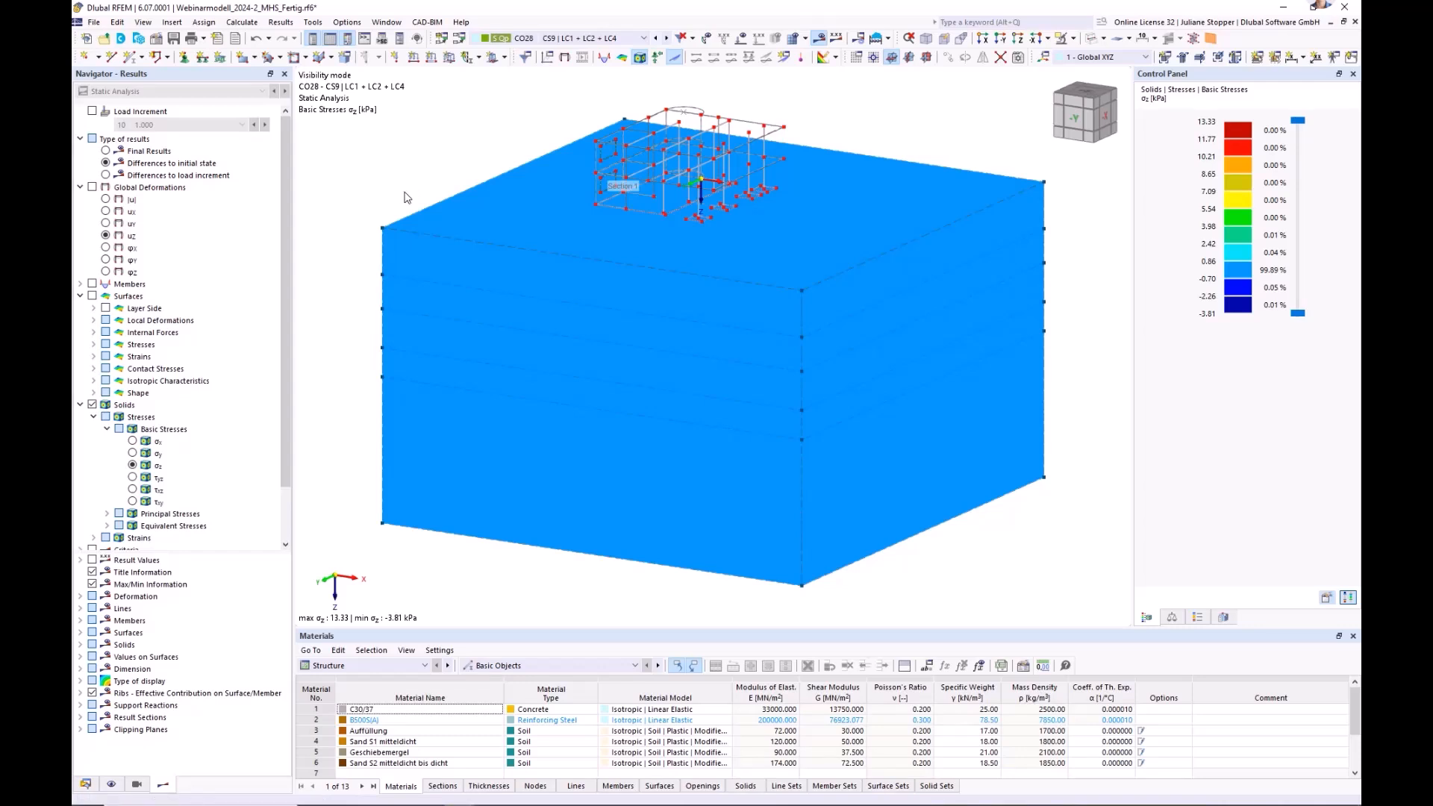
click(1017, 37)
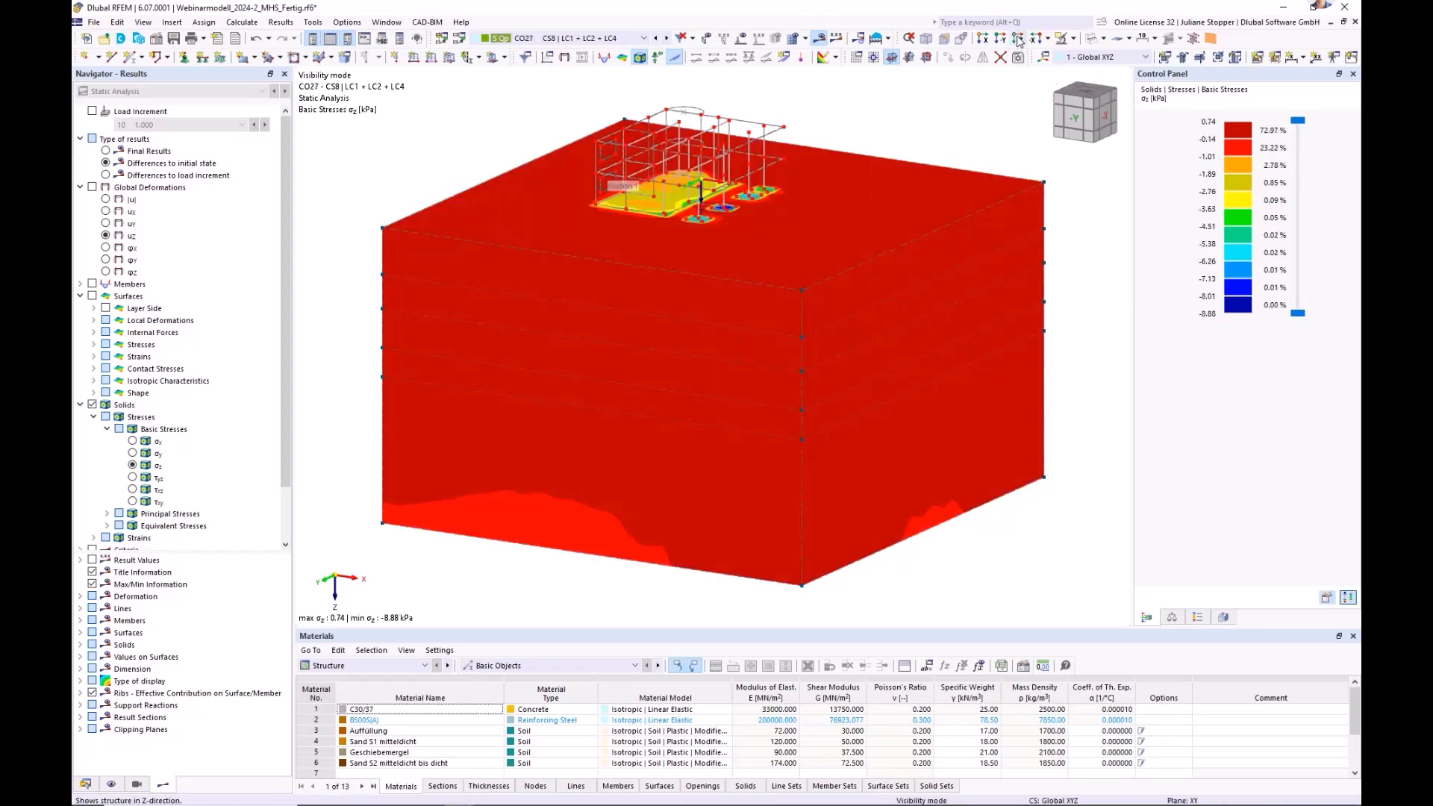
click(645, 39)
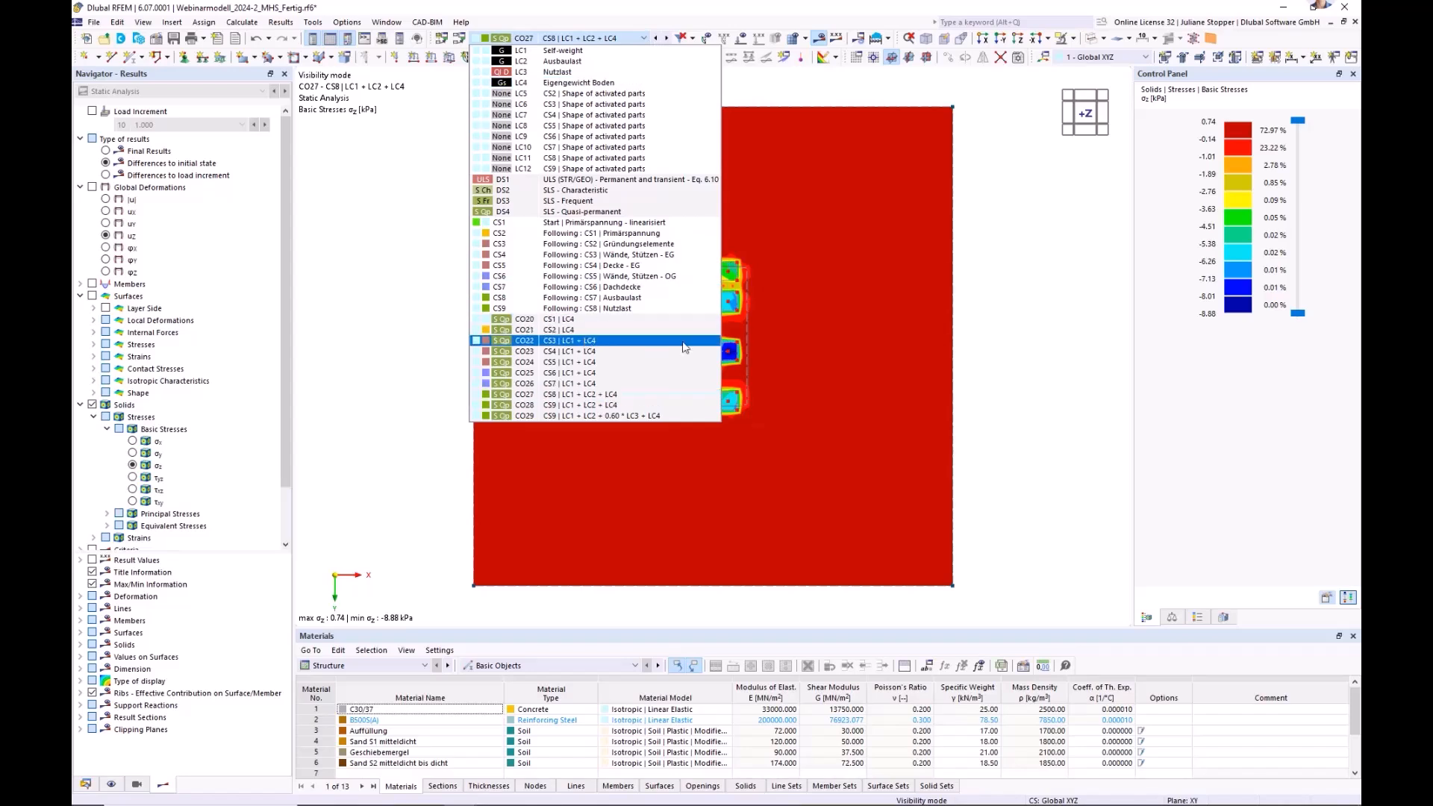
click(1064, 314)
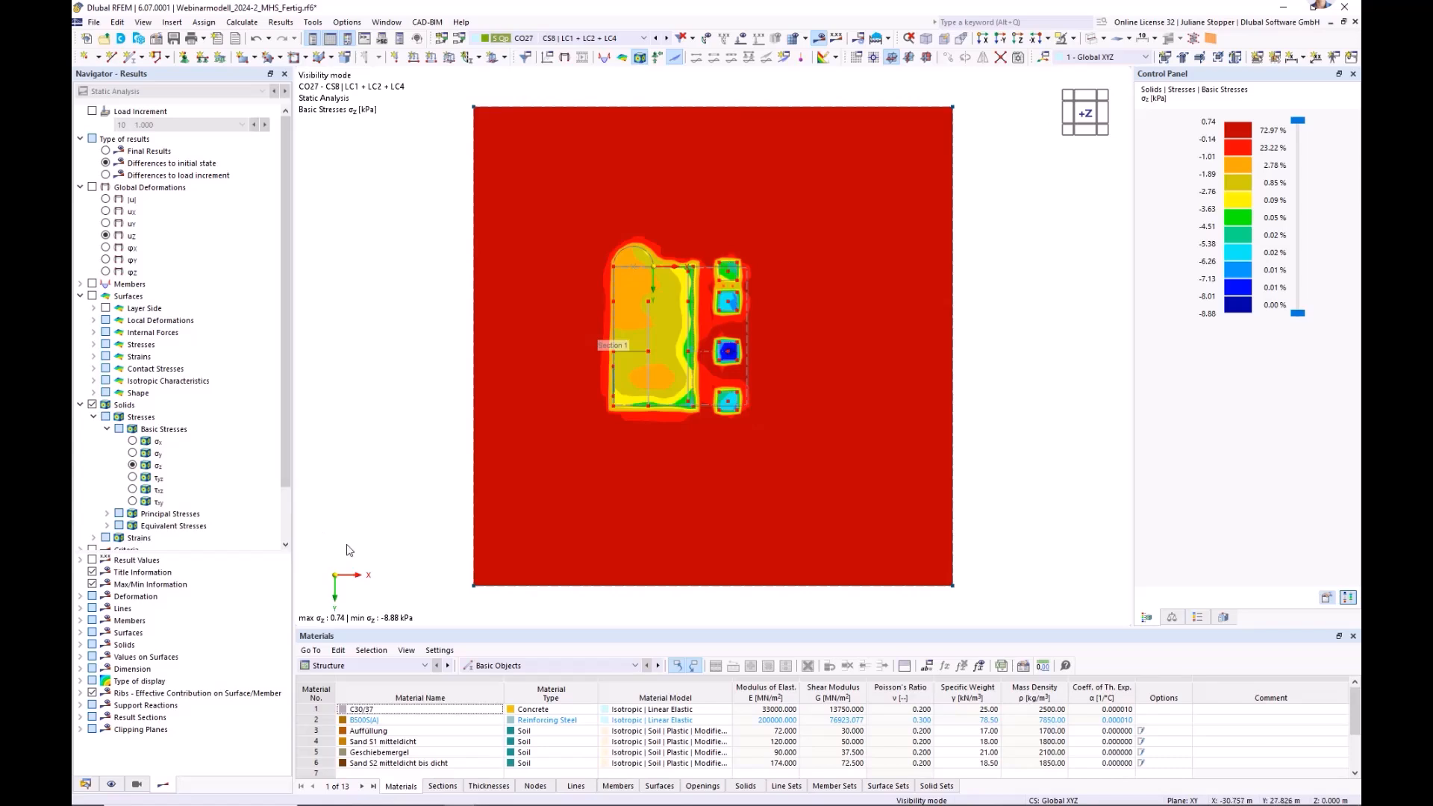
- Display the principal stress σ3 on the solids instead of the basic stress σz
click(107, 513)
scroll(179, 478, down, 3)
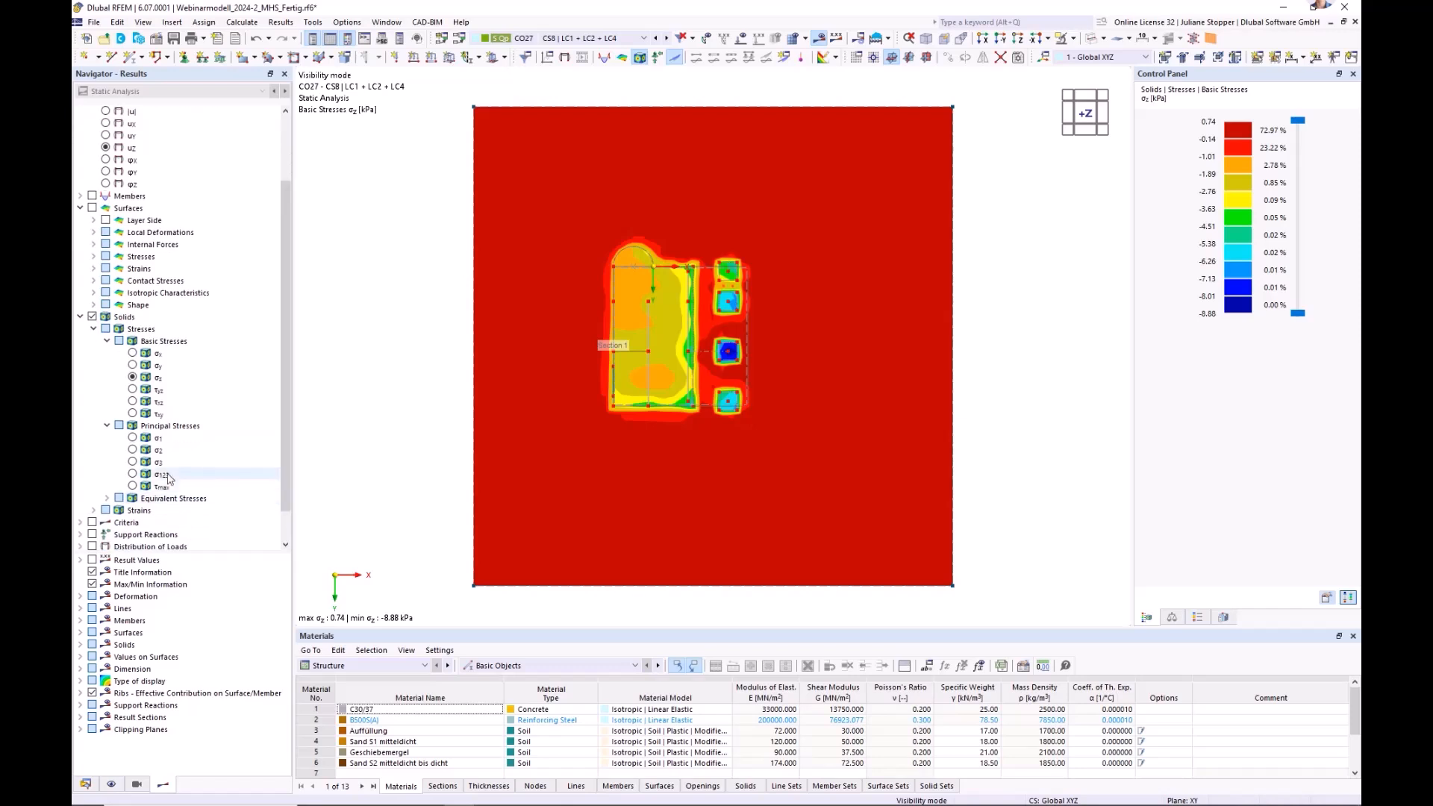
click(143, 465)
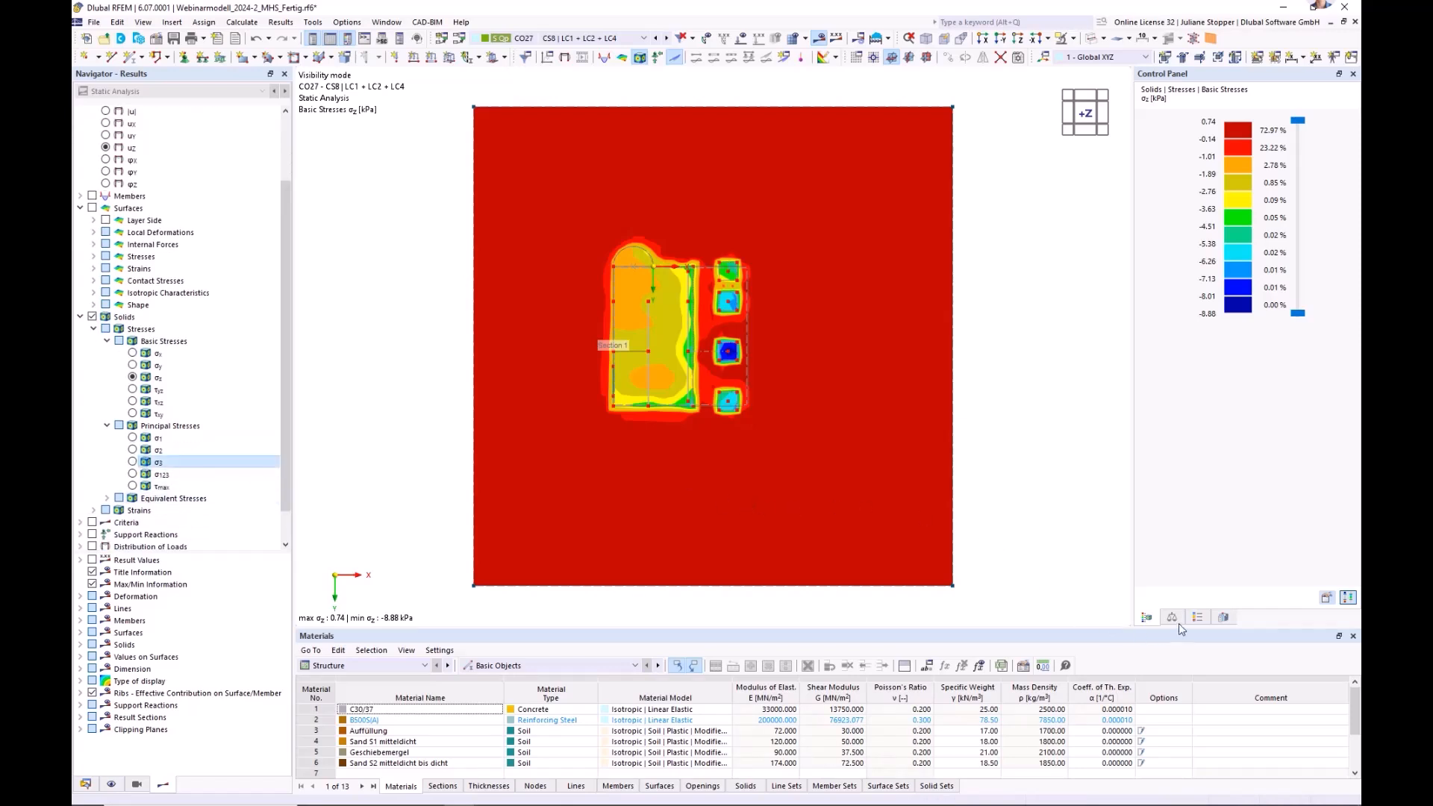
click(1091, 39)
click(1091, 39)
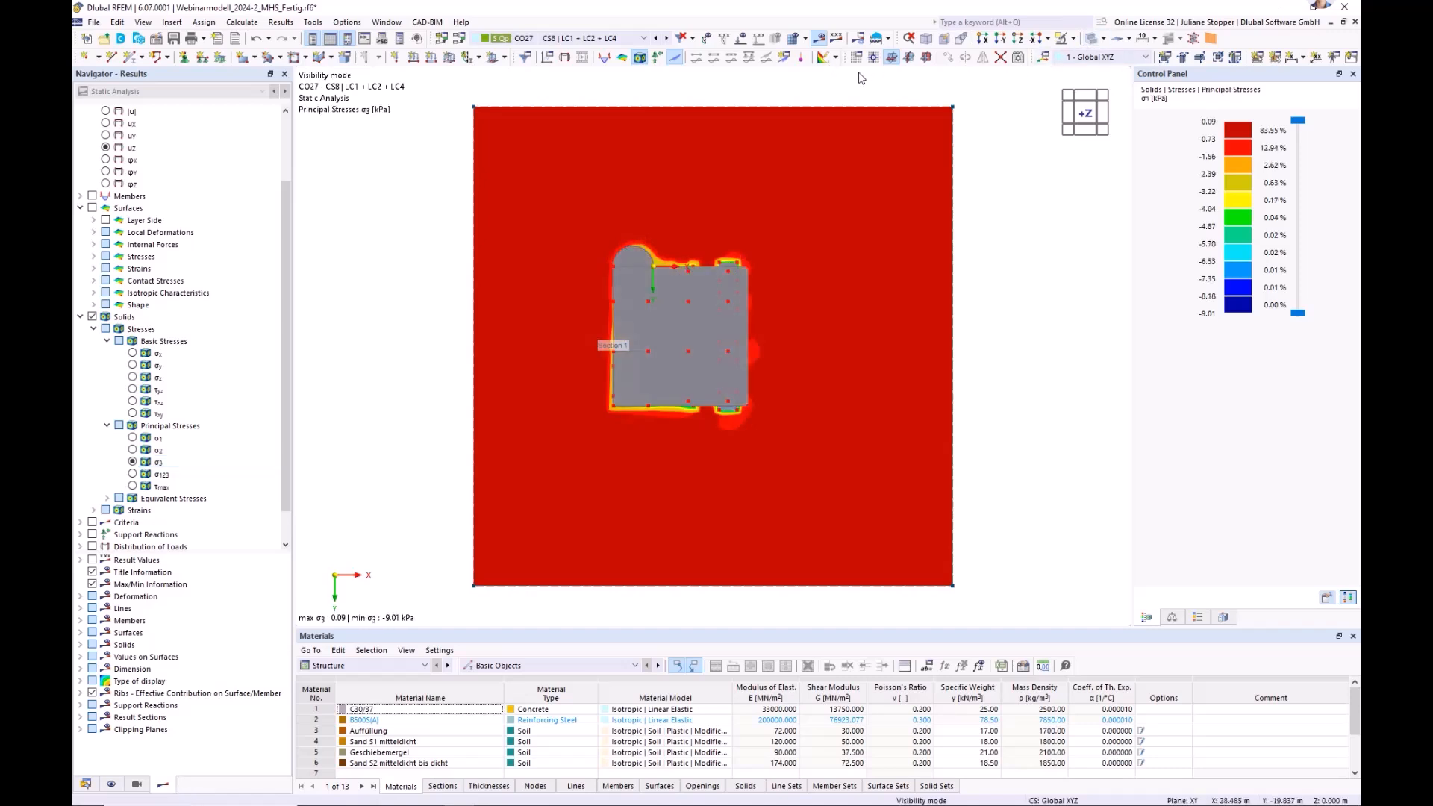
click(1092, 40)
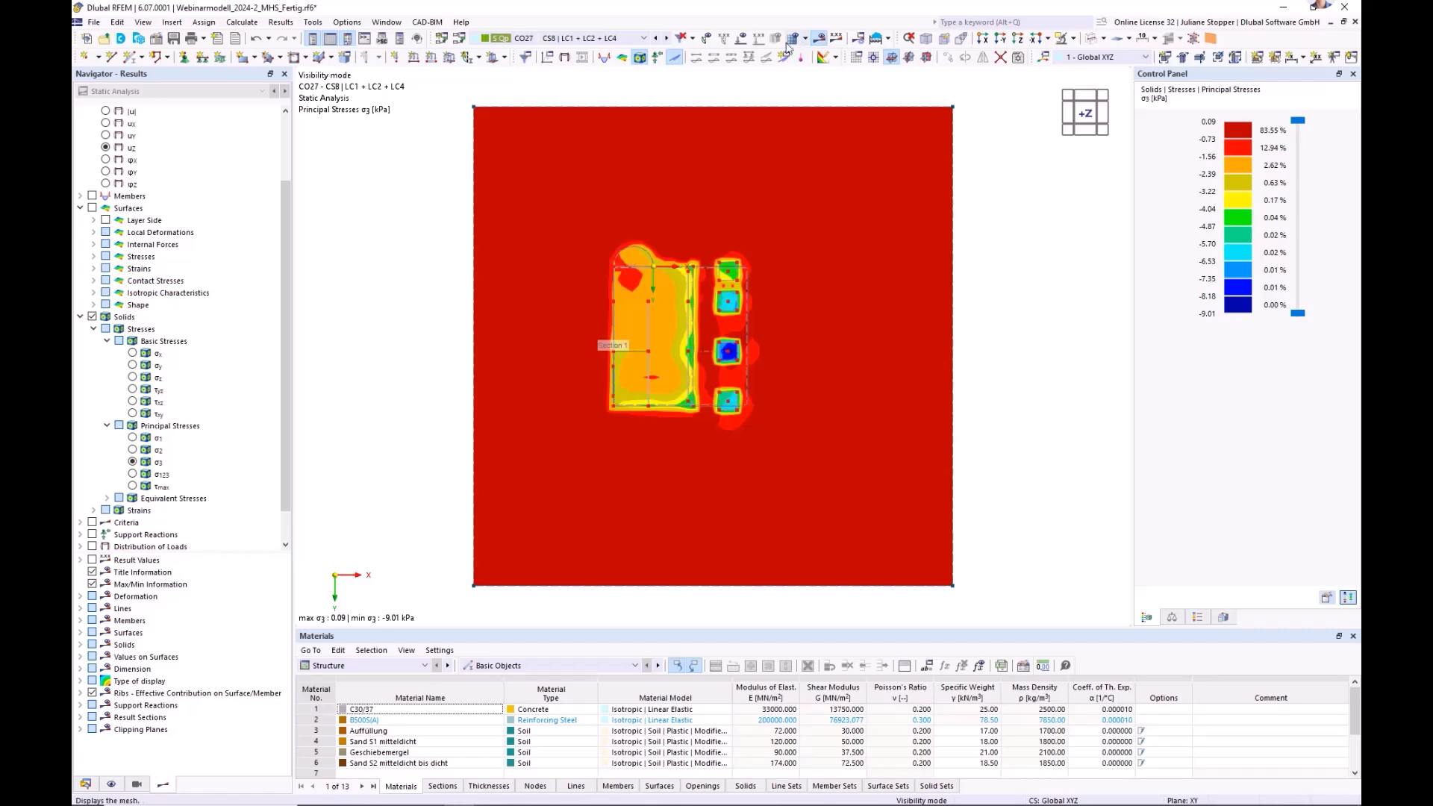
- Hide the results, view the model along the X-axis and switch on the display of solids
click(982, 38)
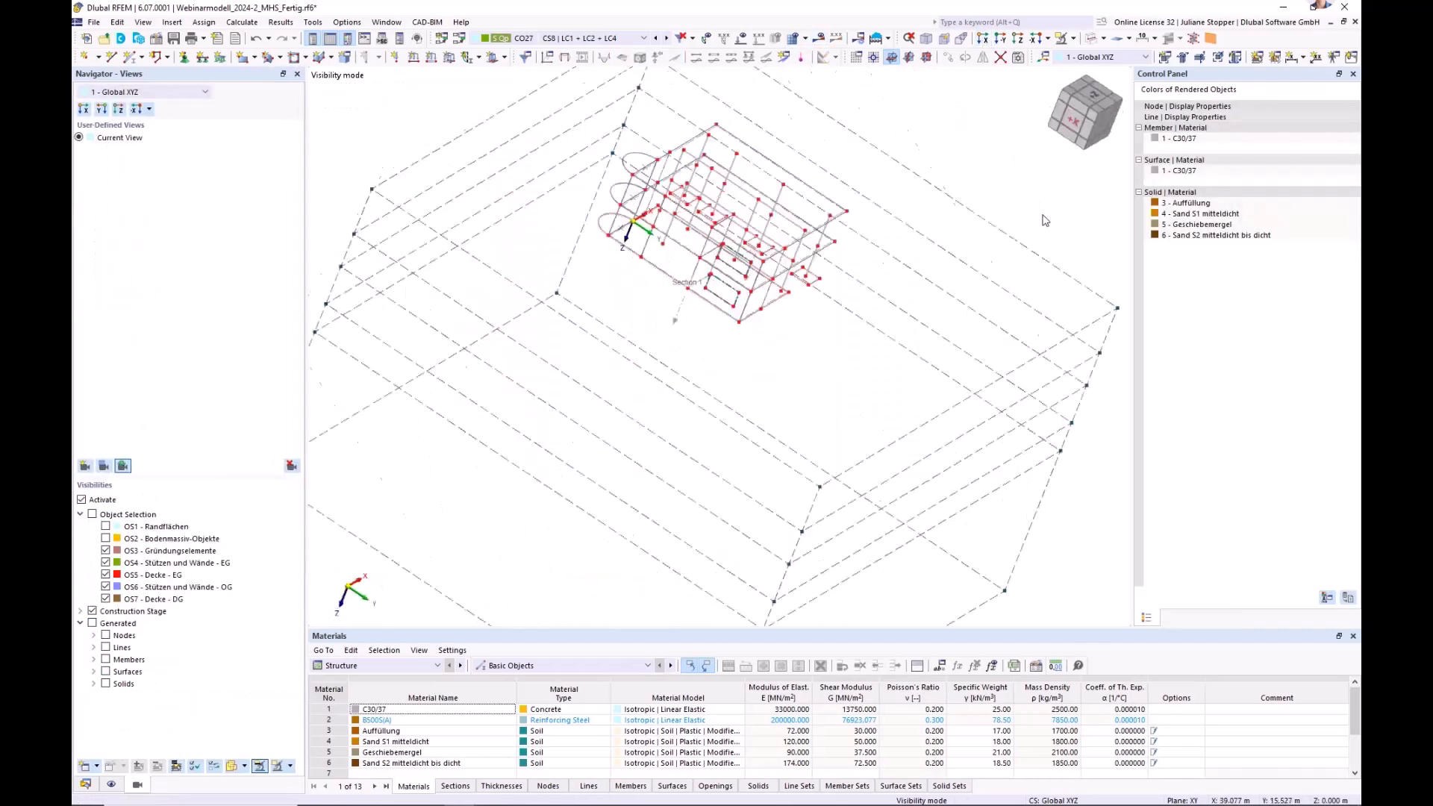
click(110, 785)
click(151, 173)
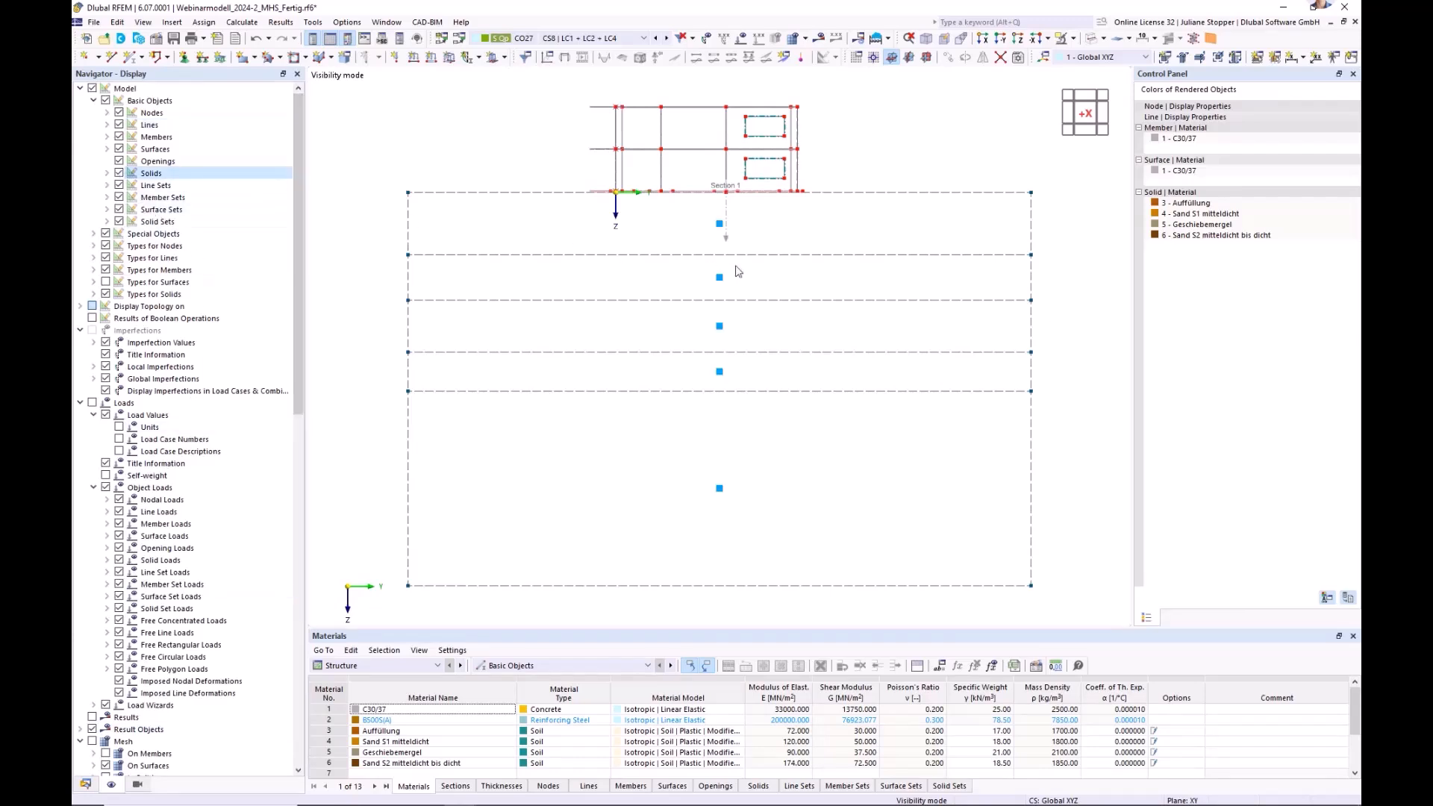
- Show the results again, limit the solid results to the current selection and select the uppermost soil layer
click(819, 37)
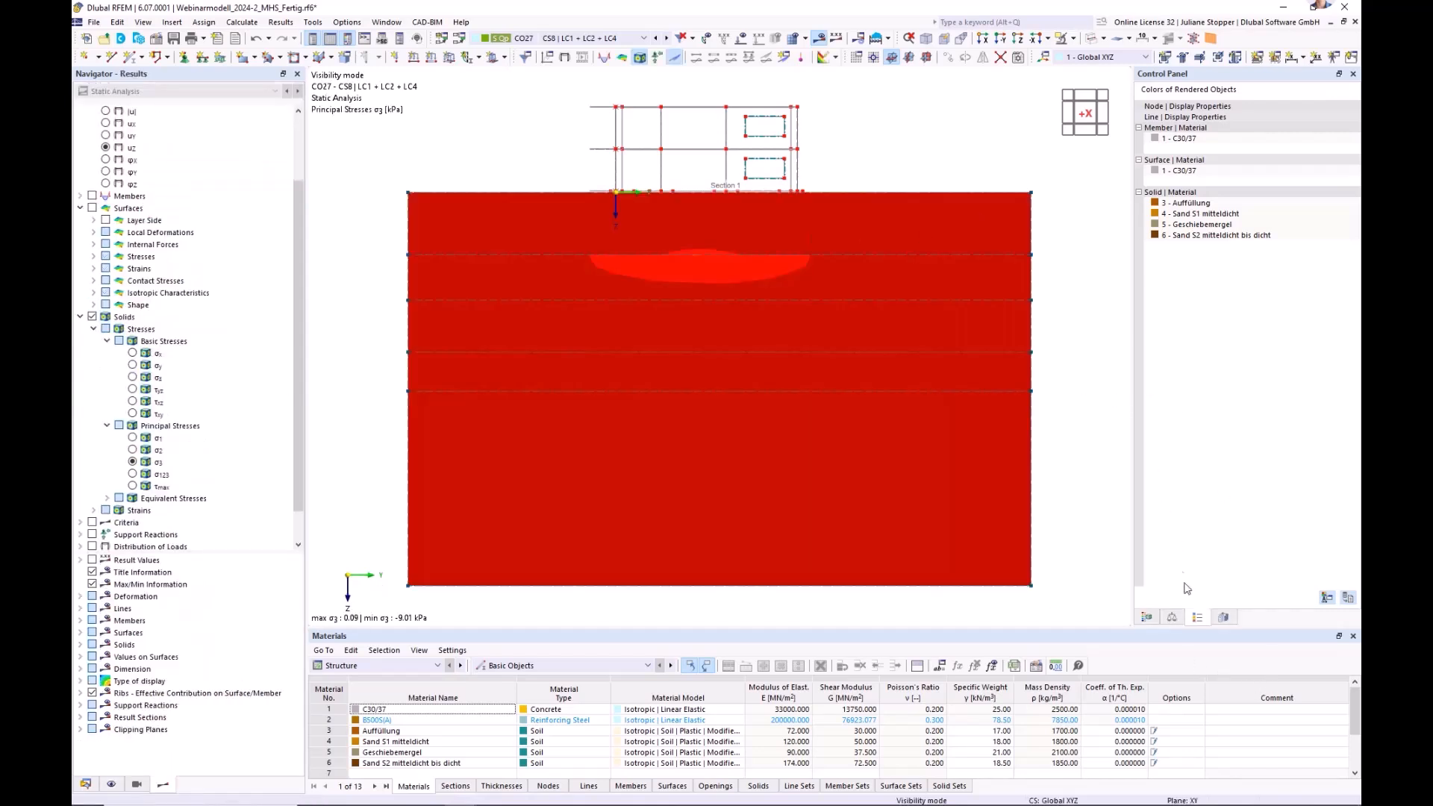
click(1155, 616)
click(1223, 616)
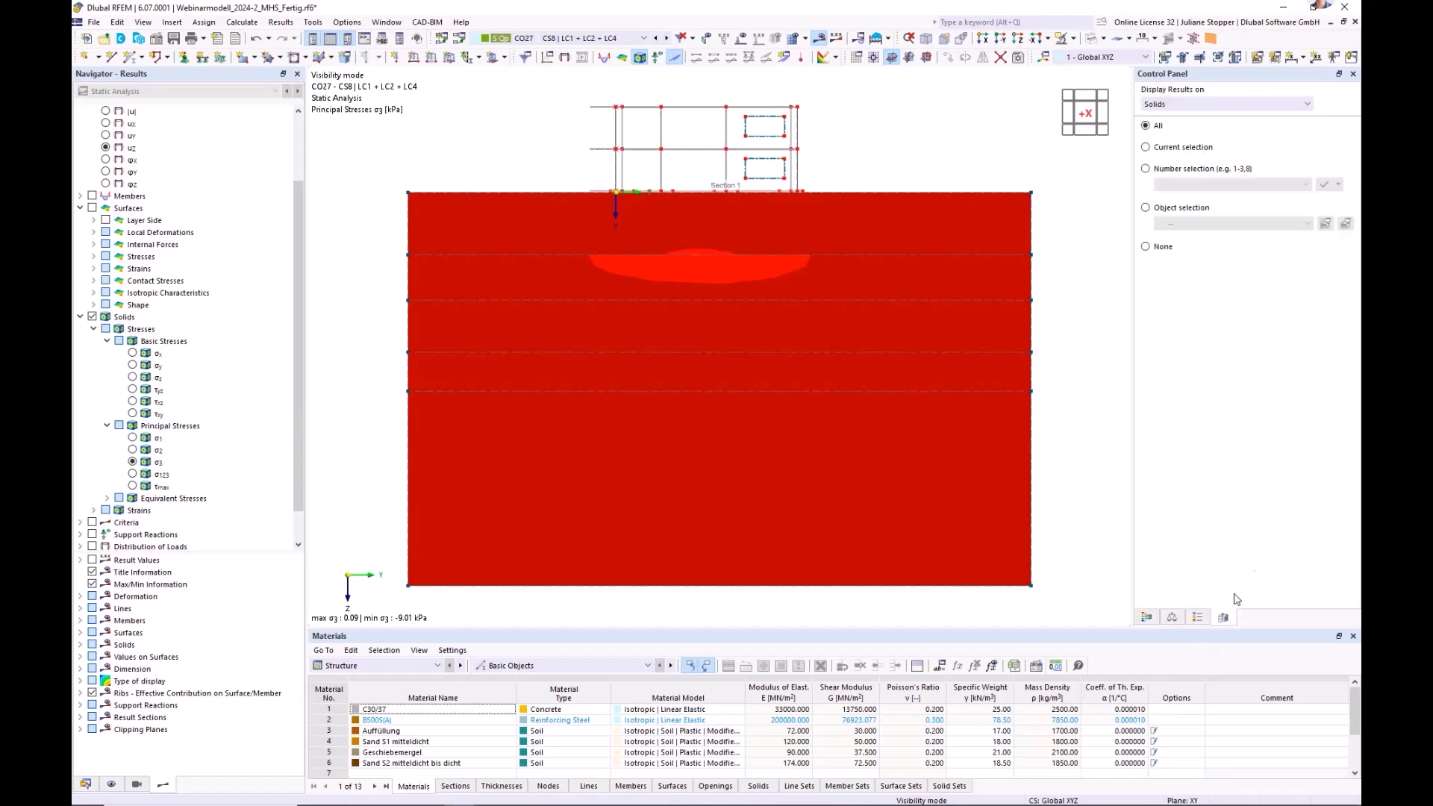
click(1146, 148)
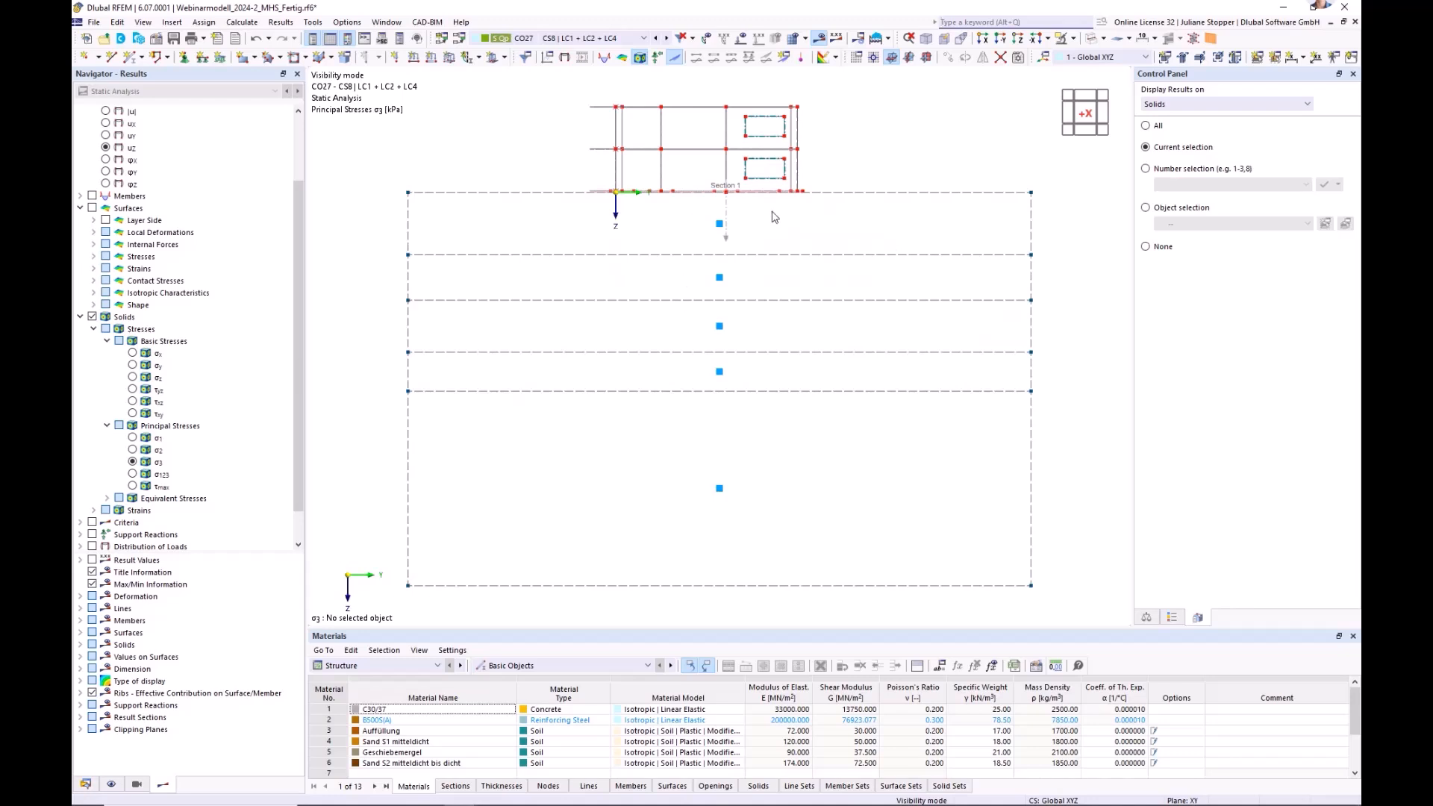
drag(773, 211, 701, 241)
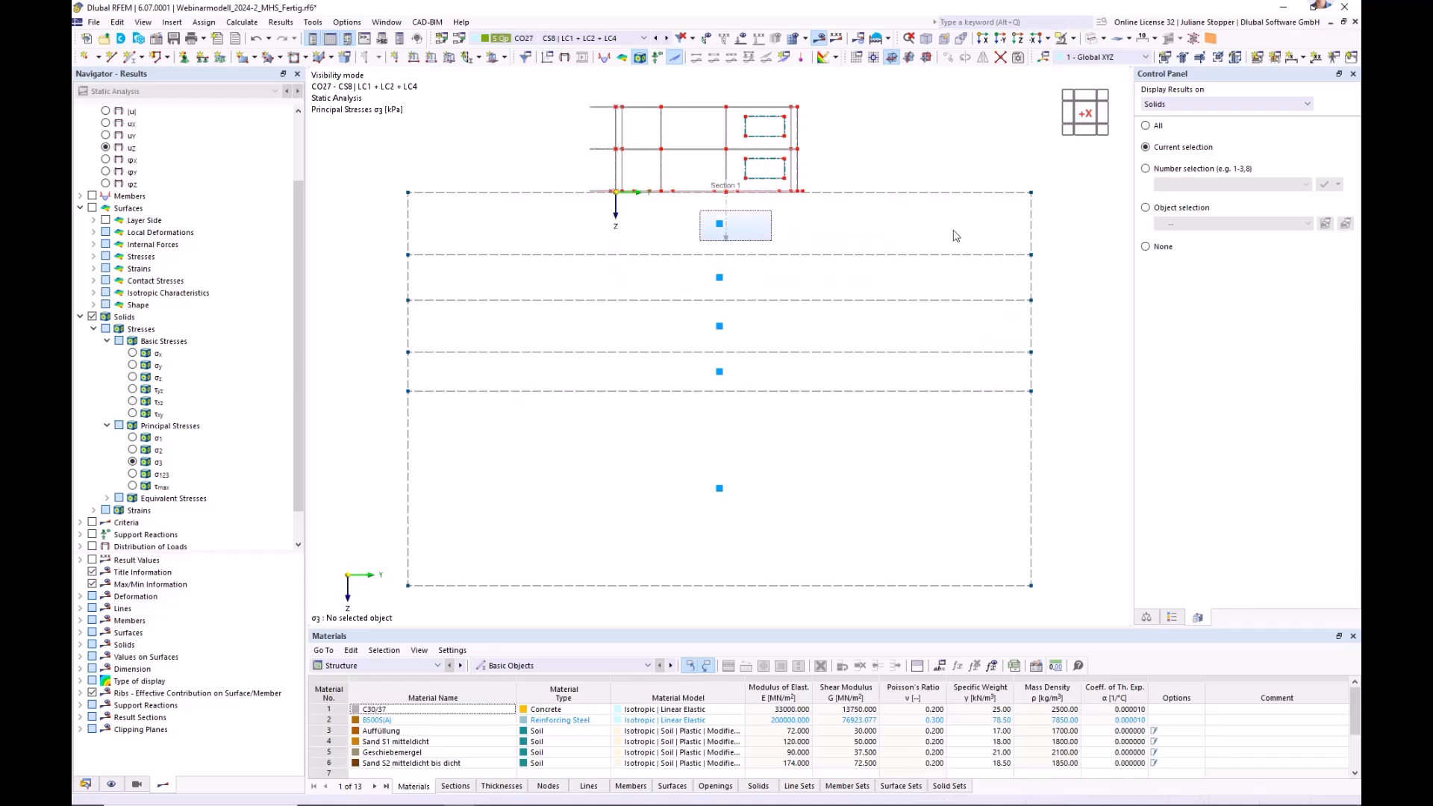
ctrl+middle_drag(1088, 207, 1027, 262)
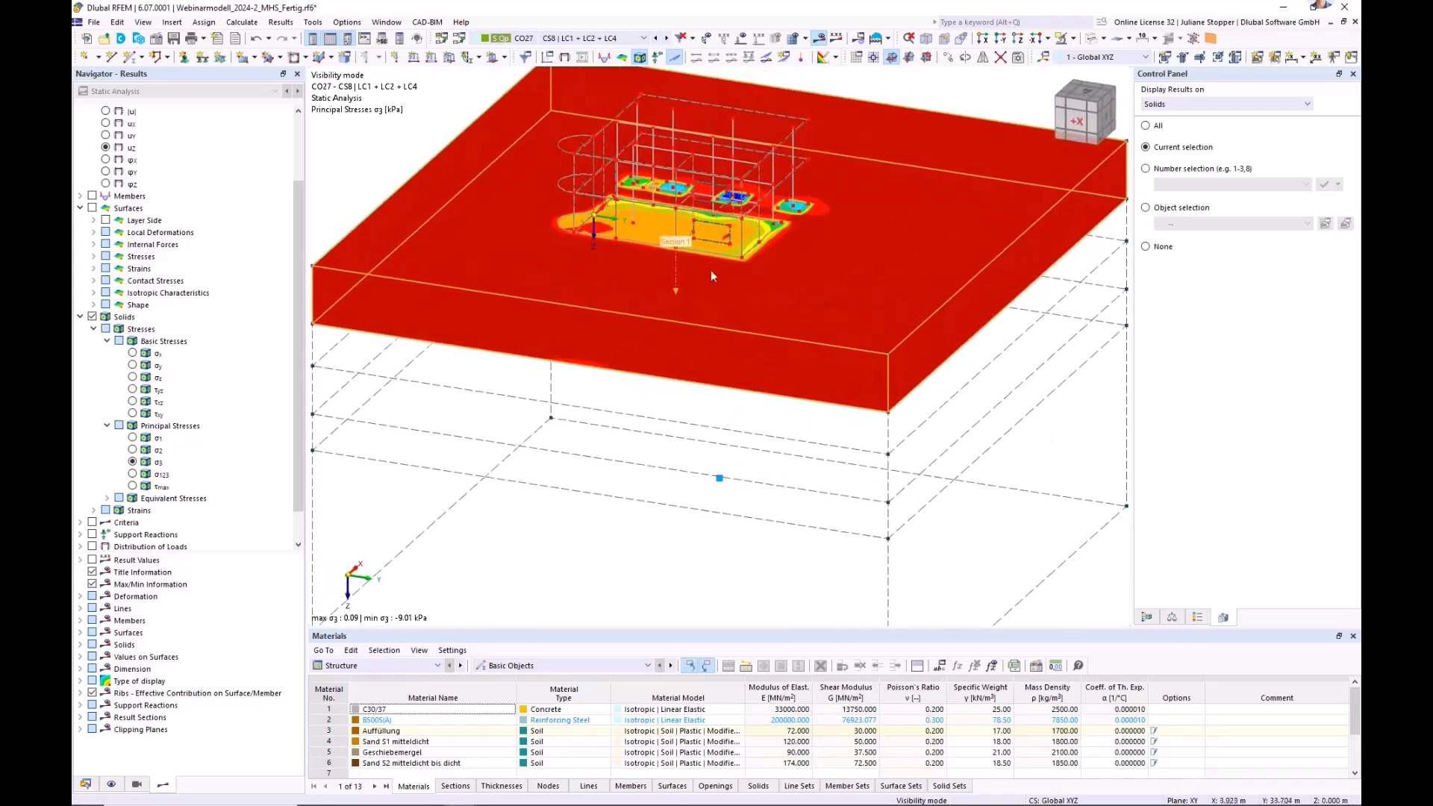
- Set the result display type to Isobands - Solids for the selected soil layer and view it from above
scroll(248, 306, up, 2)
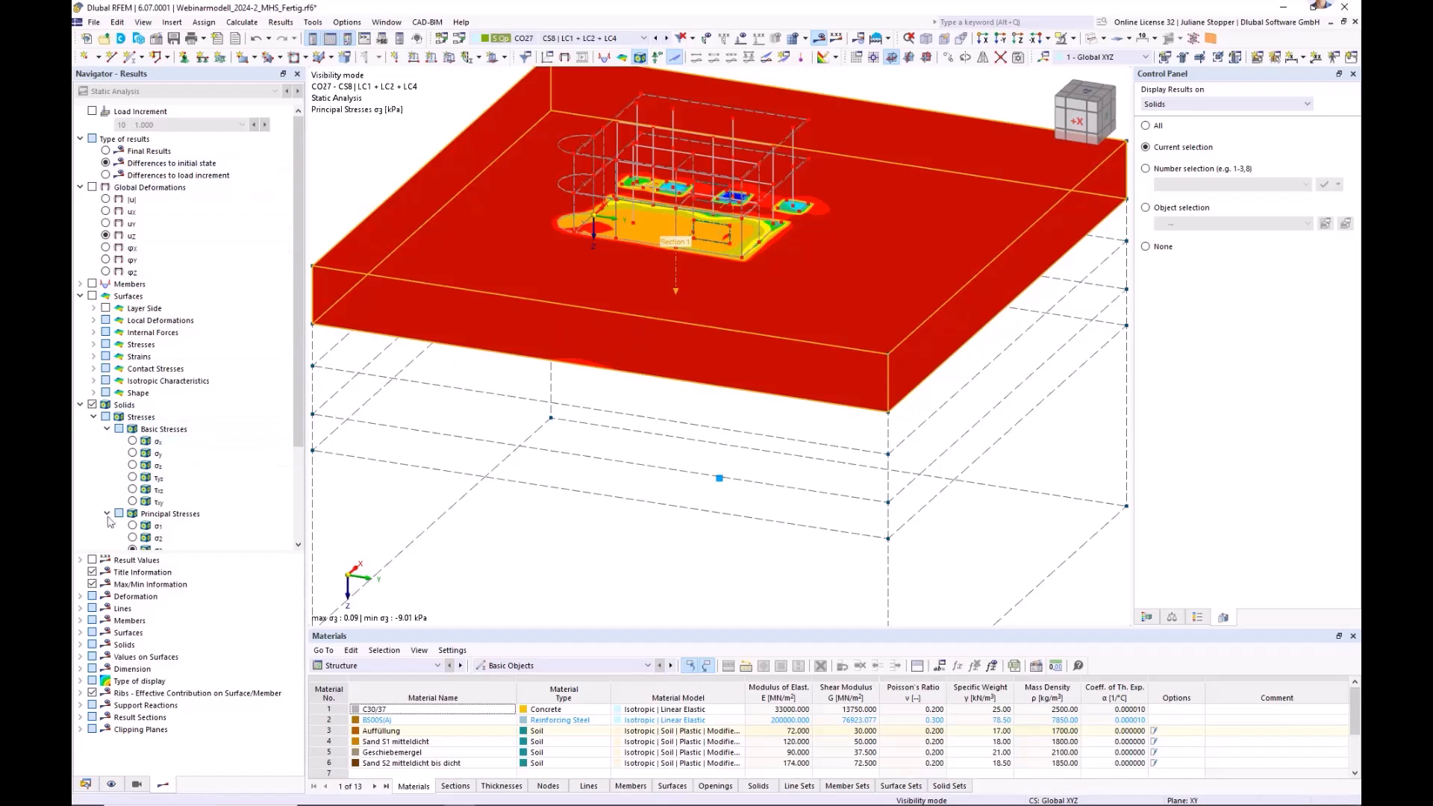
click(79, 405)
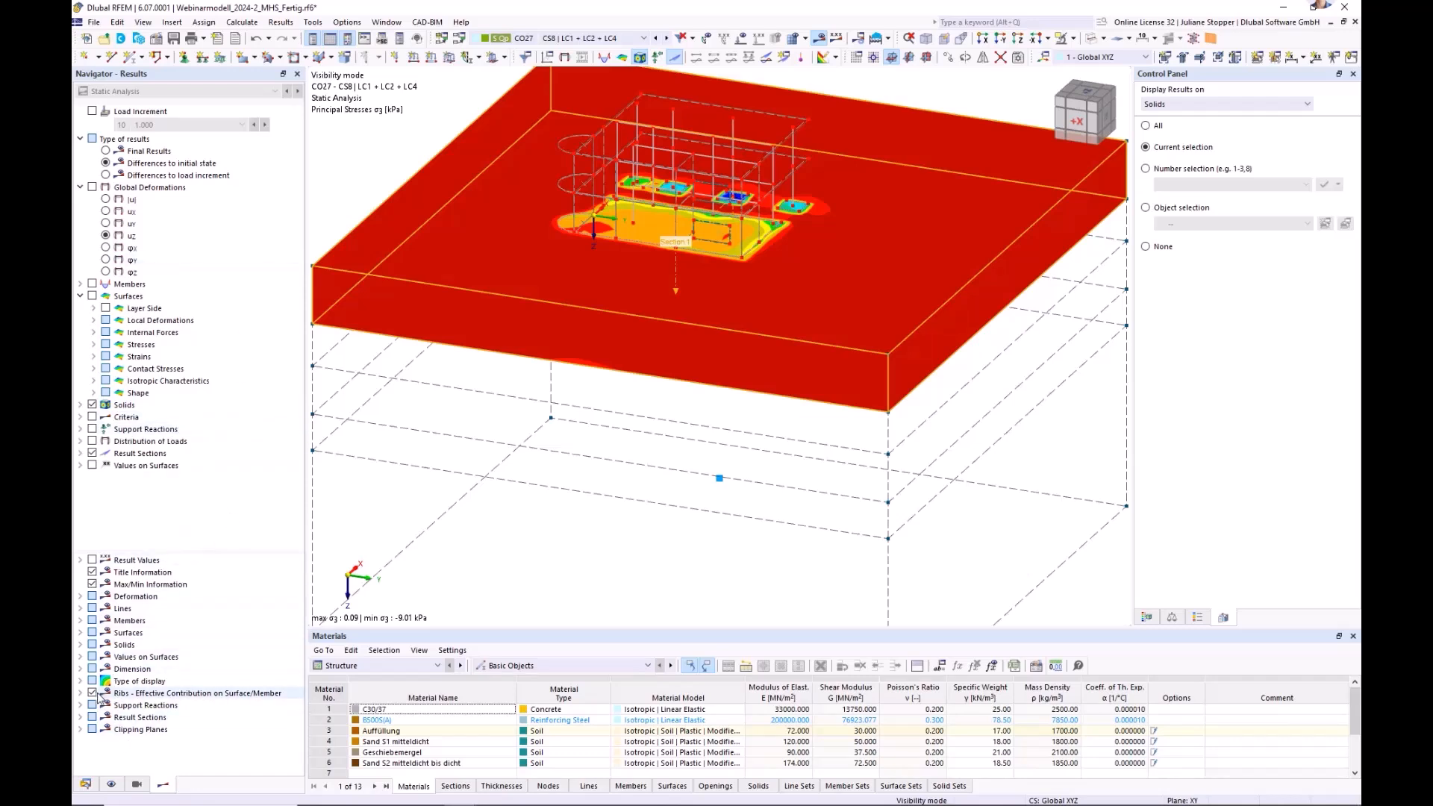
click(80, 681)
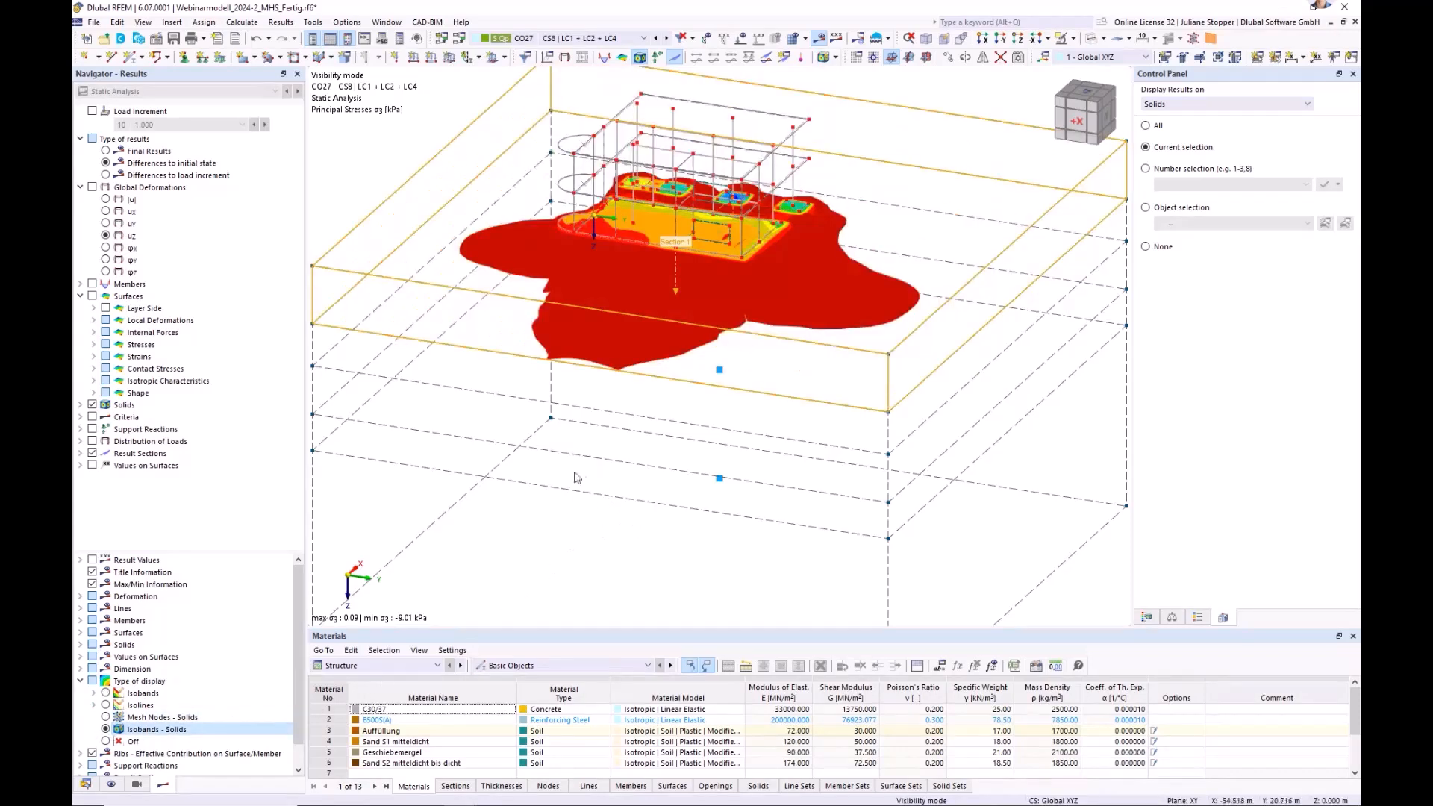
ctrl+middle_drag(513, 439, 587, 499)
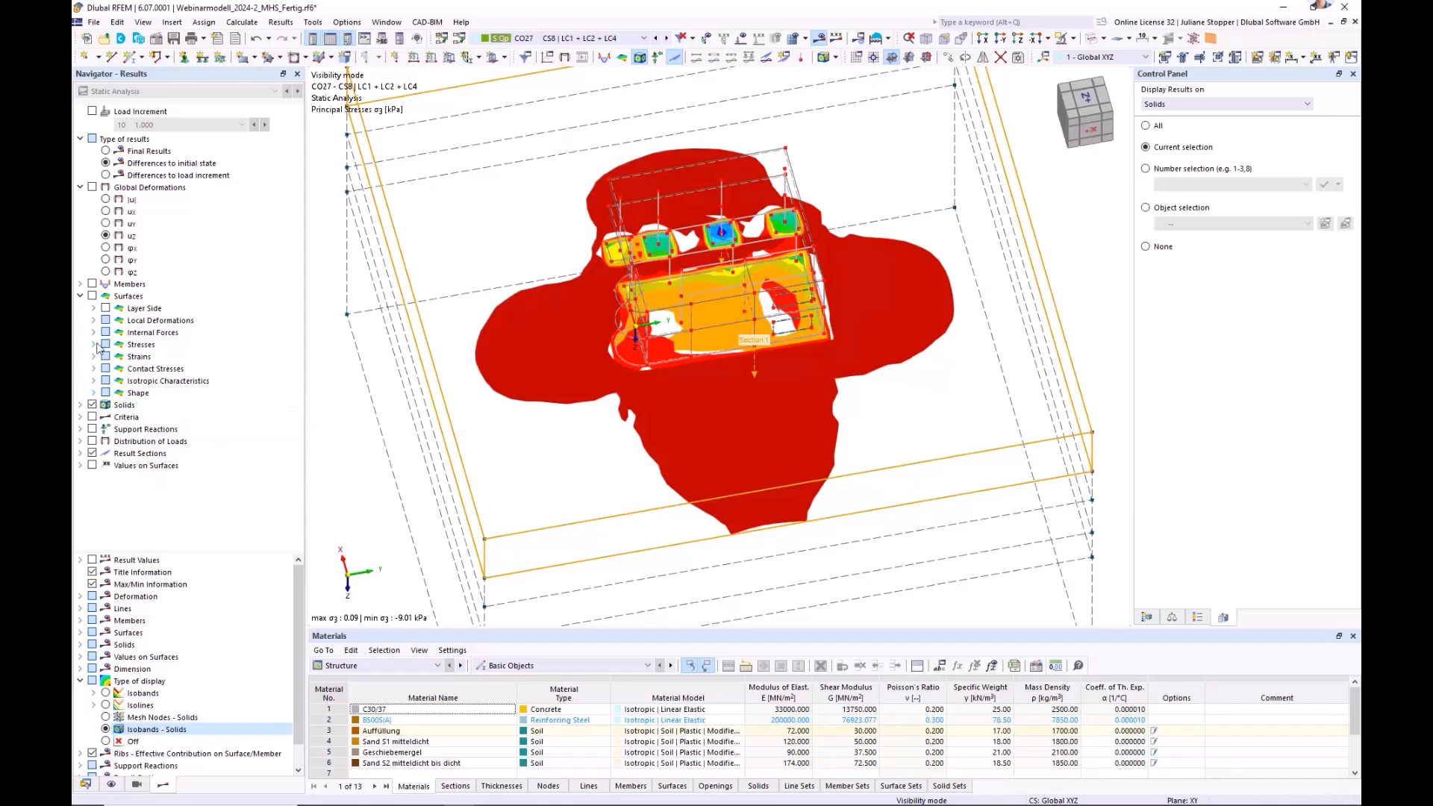
- Display the basic stress σz on the solids and view the stress distribution below the foundations obliquely
click(81, 404)
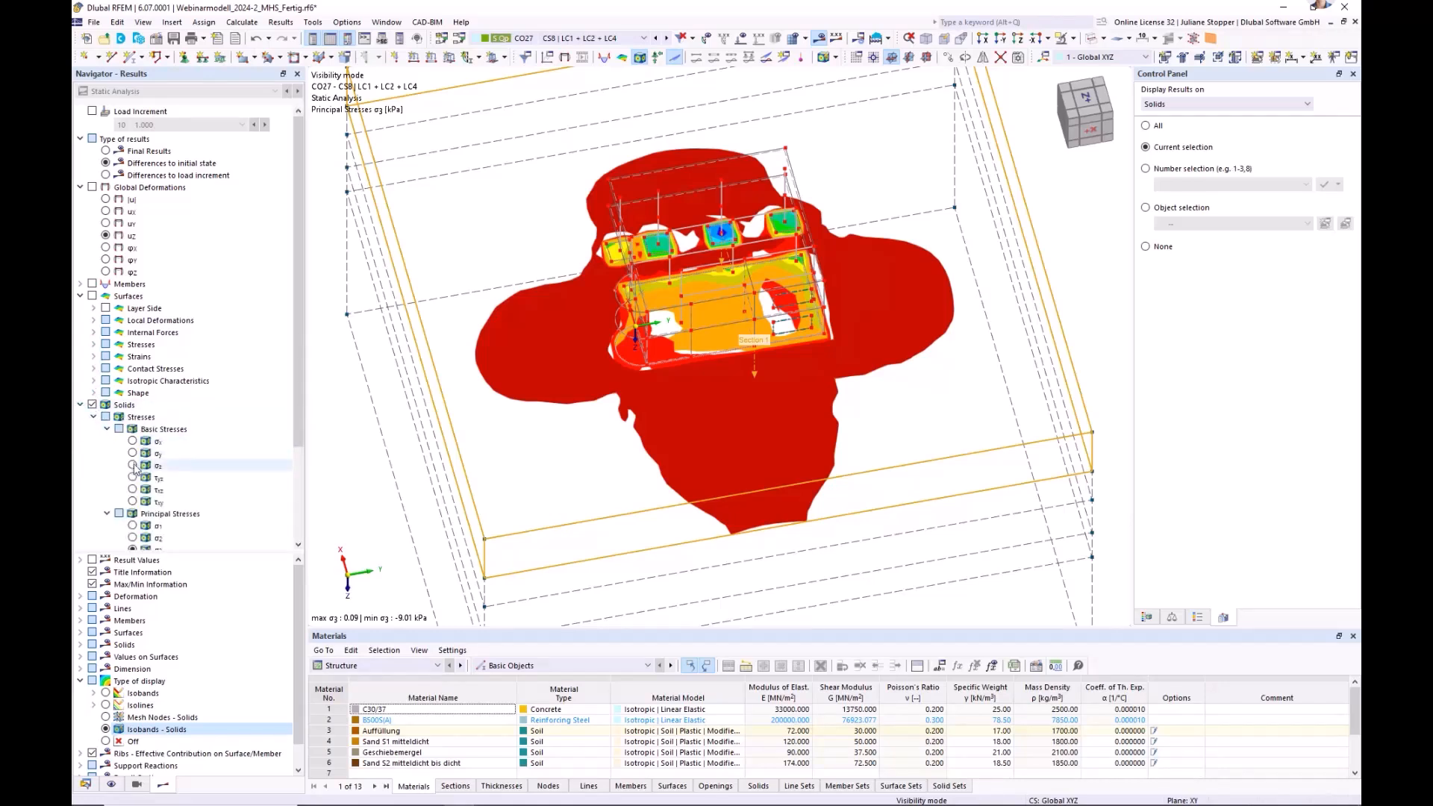
click(134, 466)
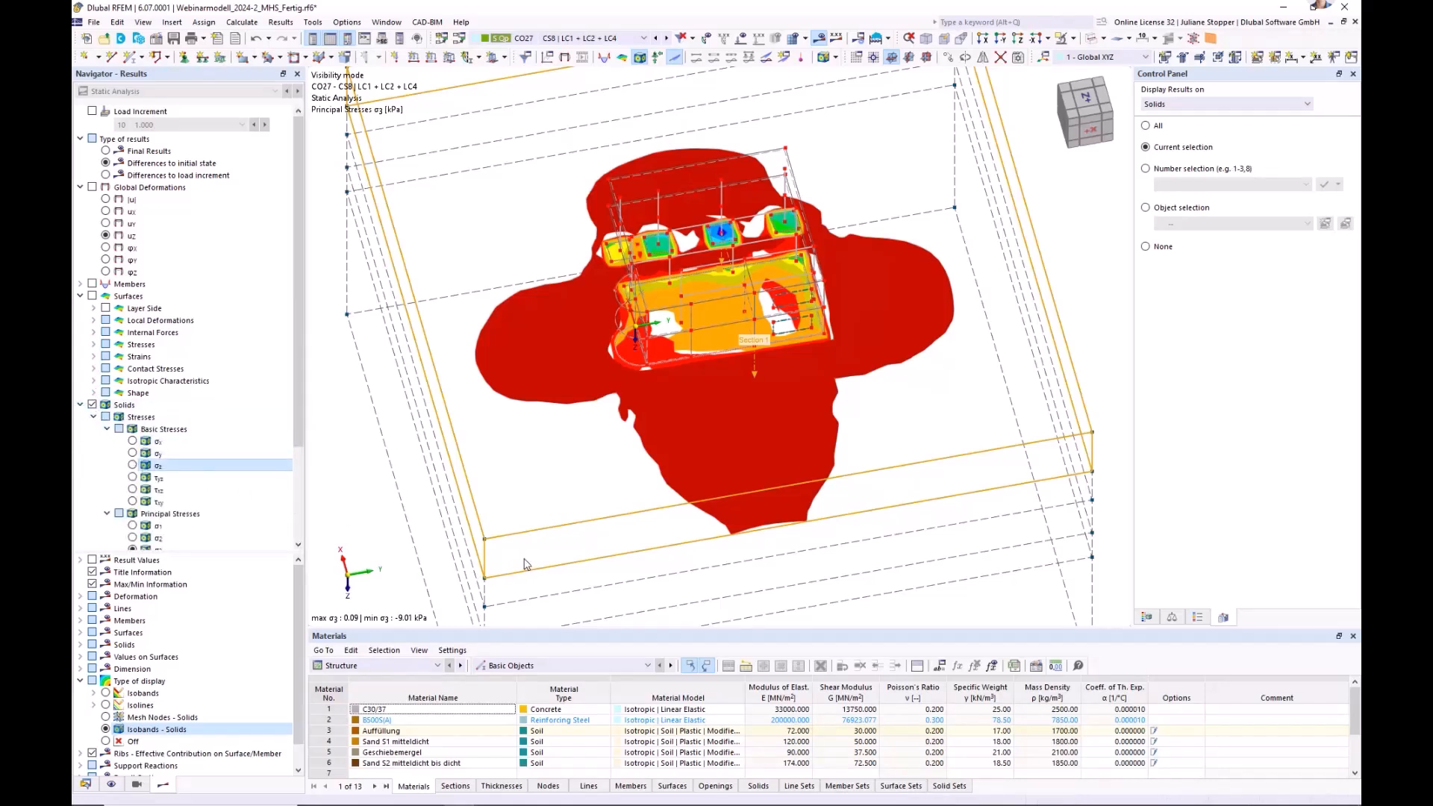
mouse_move(876, 500)
ctrl+middle_down()
mouse_move(894, 462)
mouse_move(776, 414)
mouse_move(784, 400)
mouse_move(833, 409)
mouse_move(858, 429)
ctrl+middle_up()
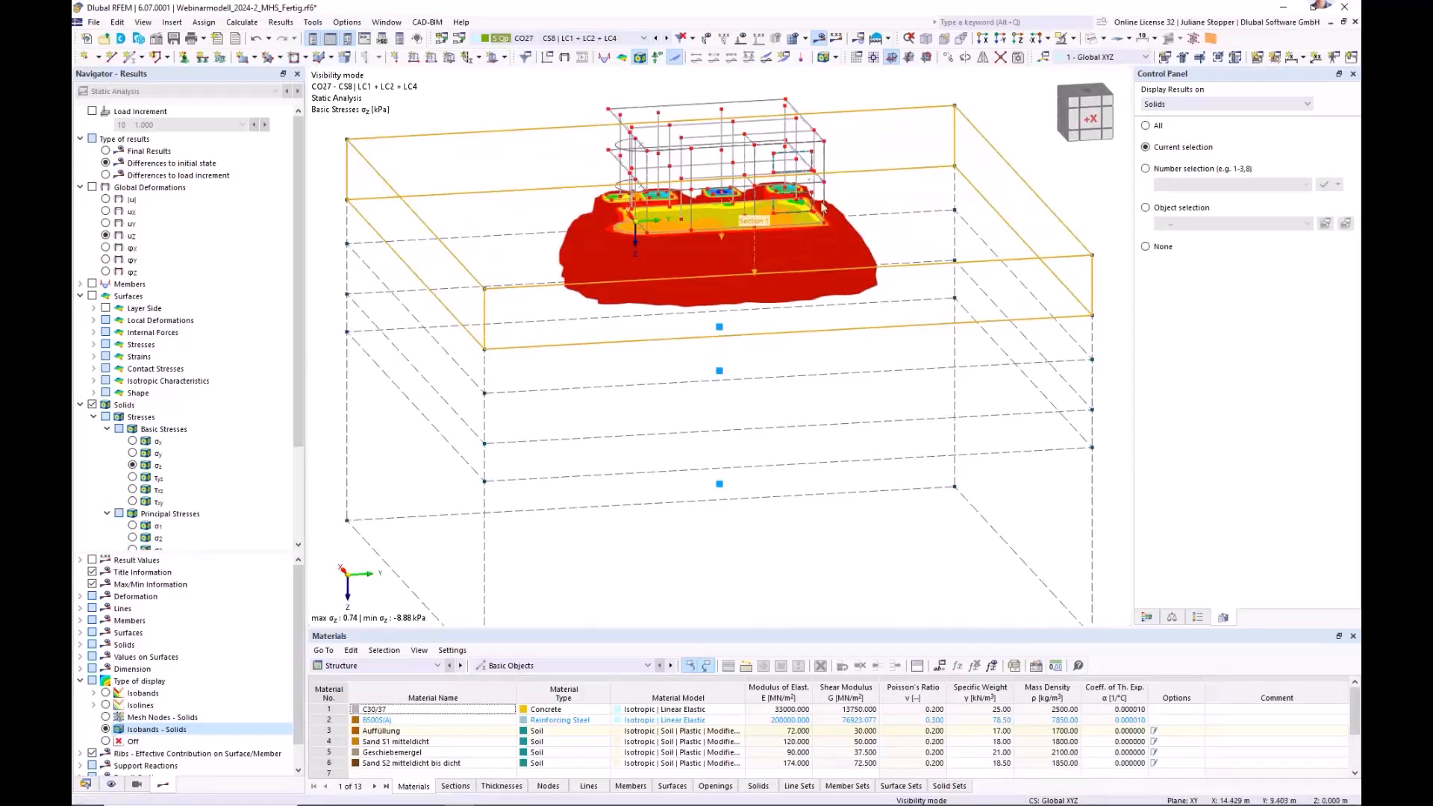
scroll(298, 454, down, 2)
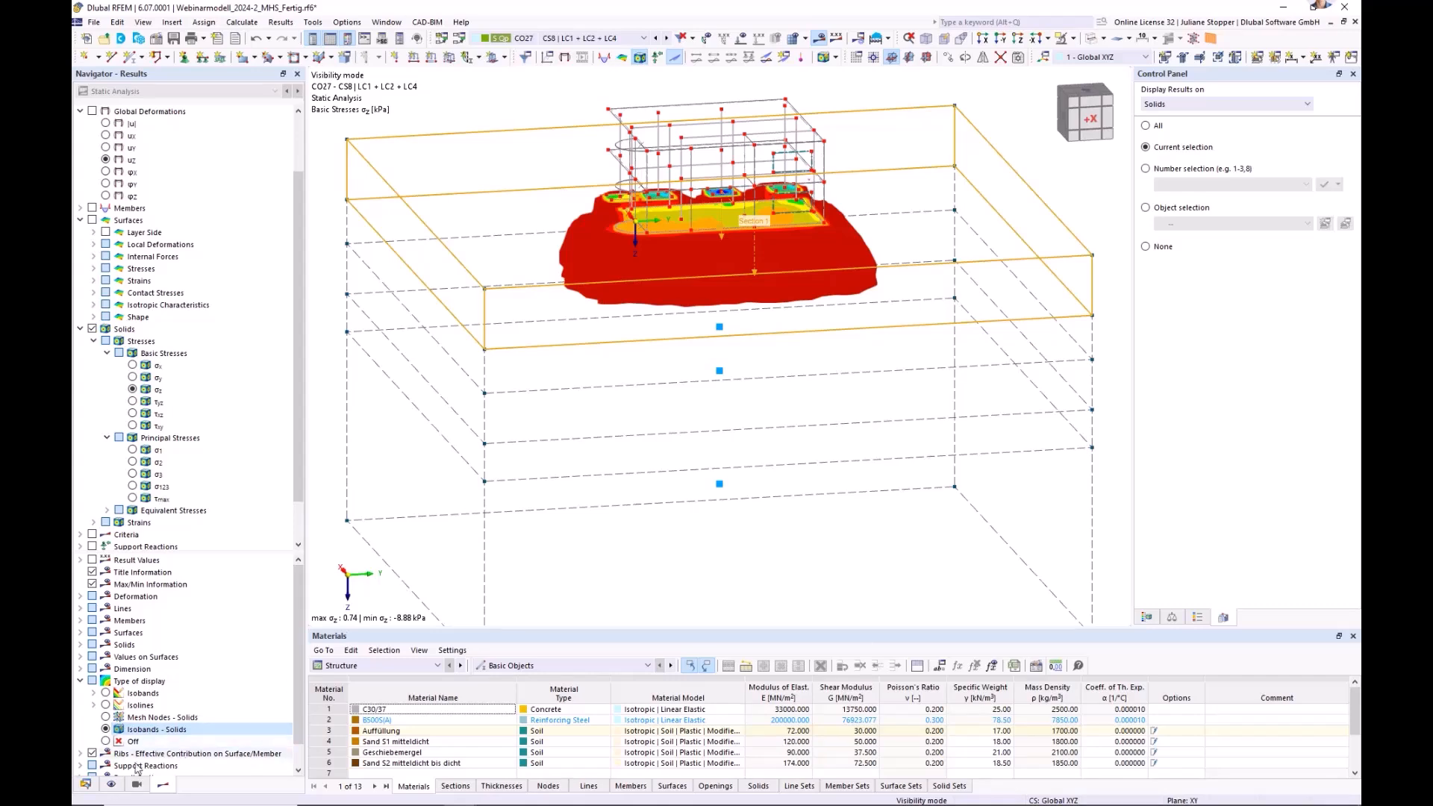
- Open calculation diagram CD1 of the model data for editing
click(86, 785)
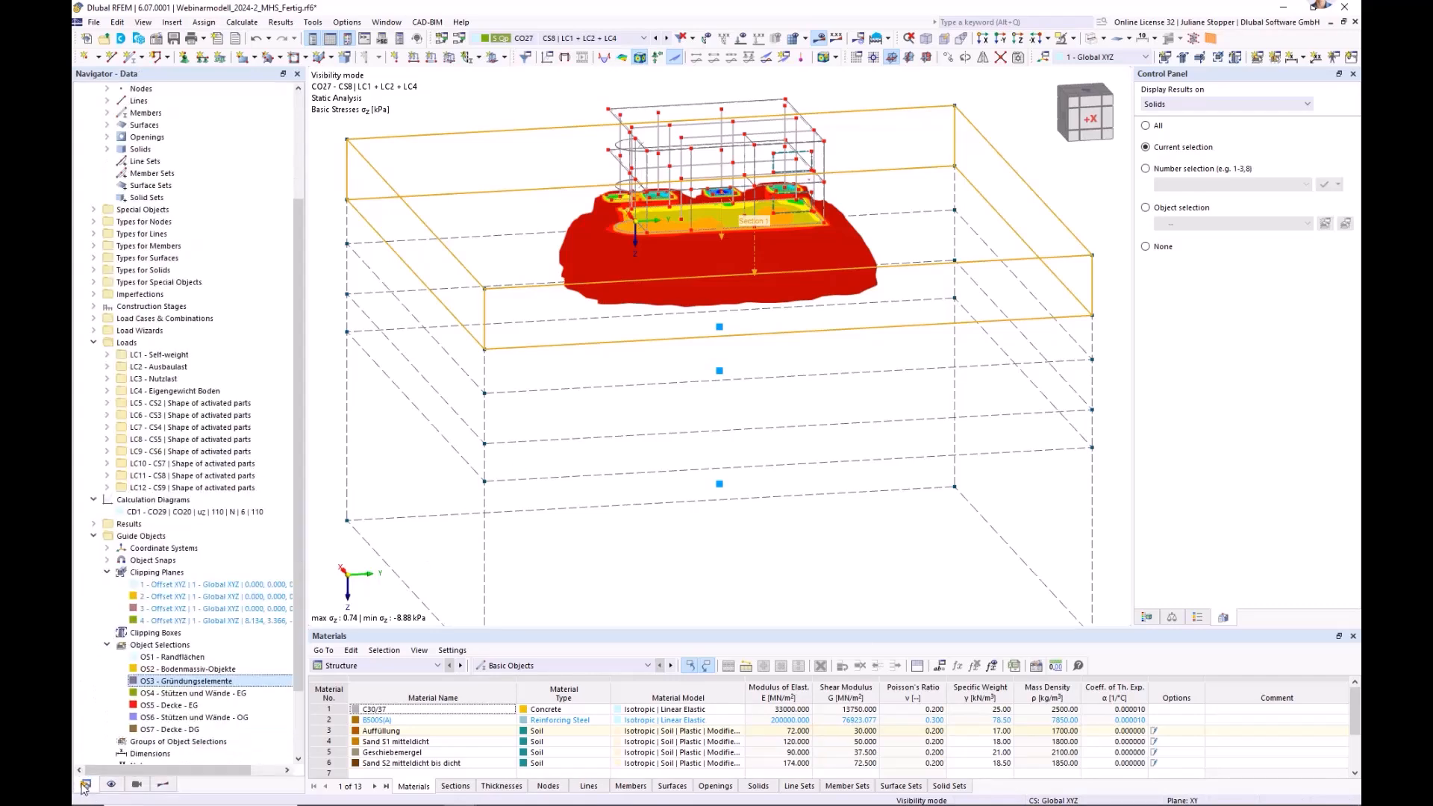
click(93, 535)
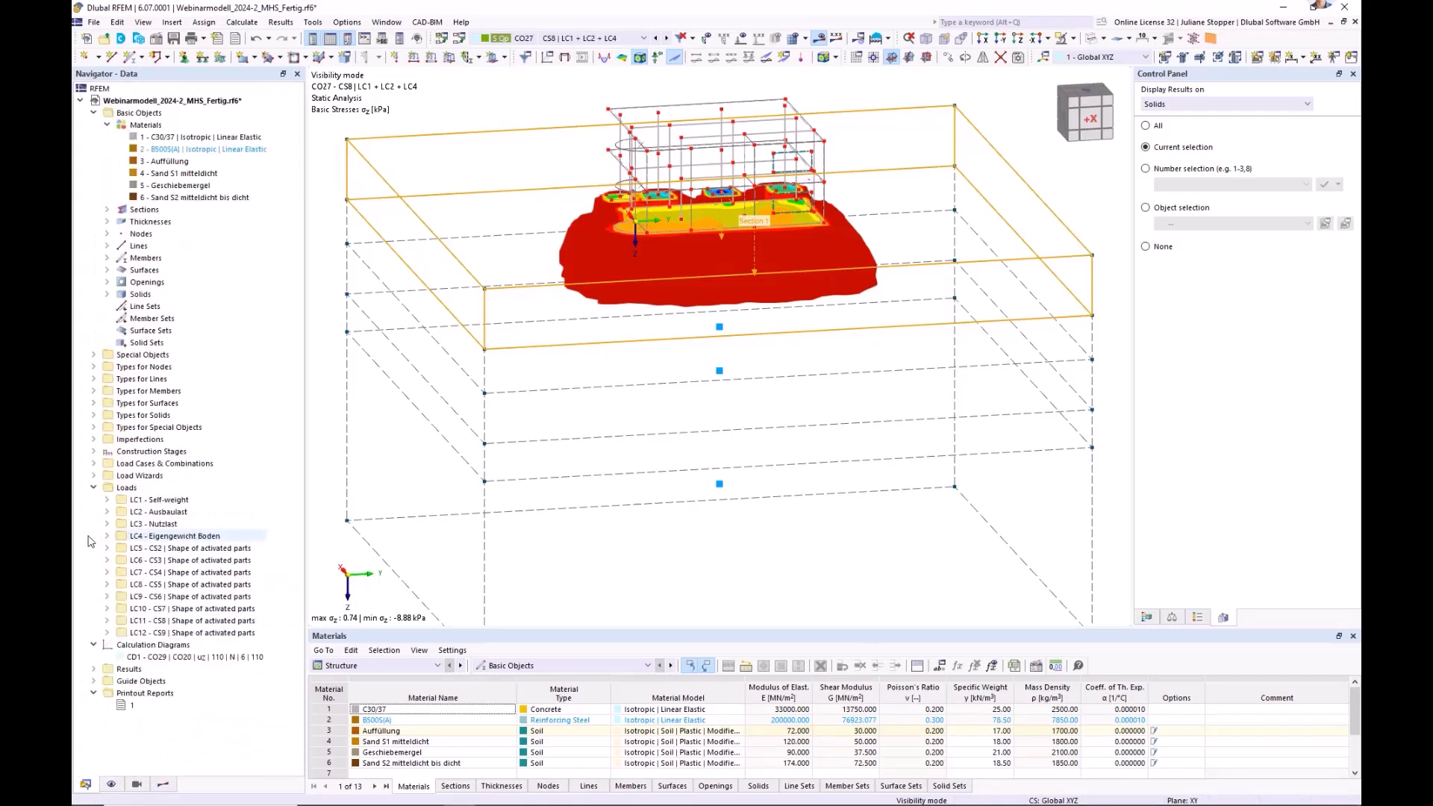
click(93, 692)
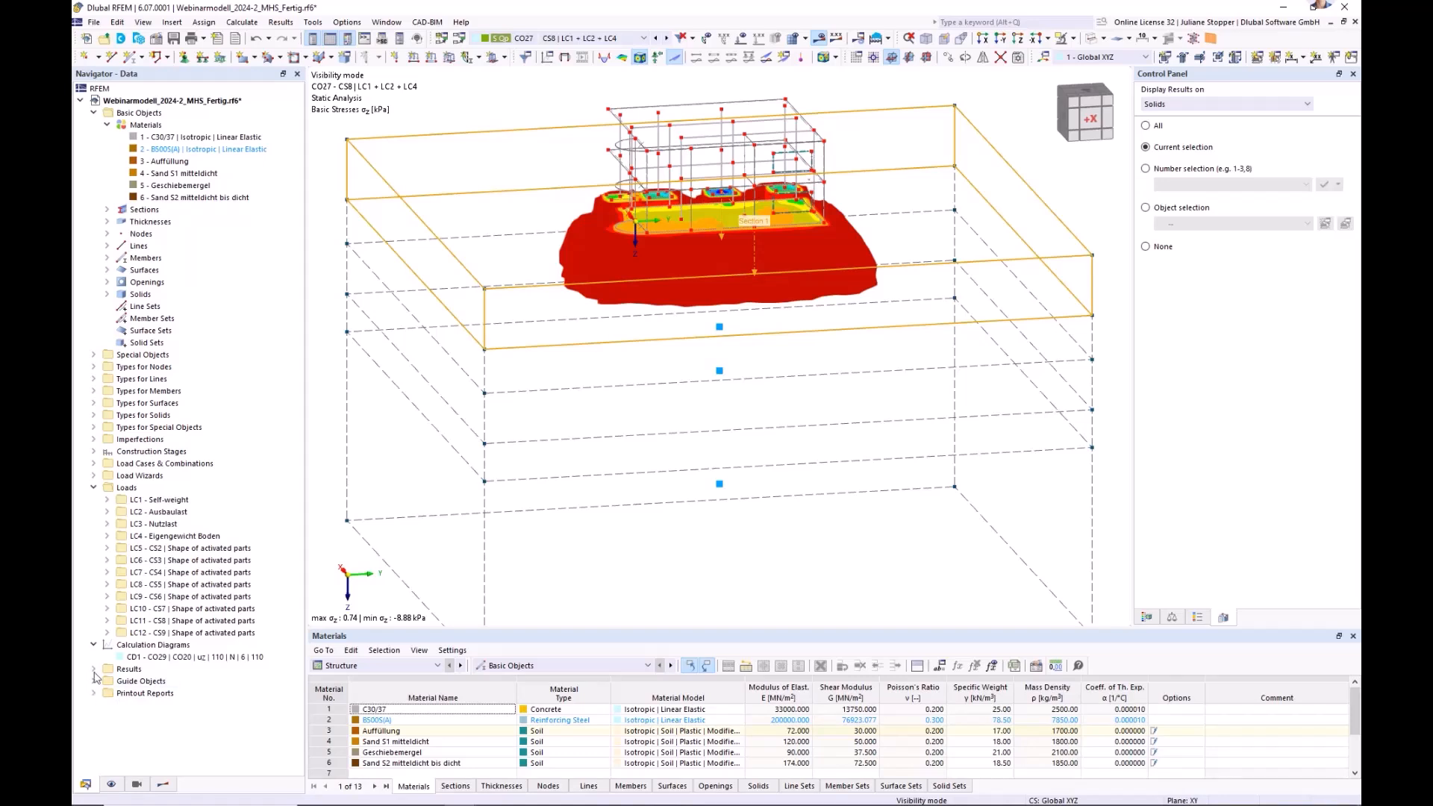
right_click(119, 646)
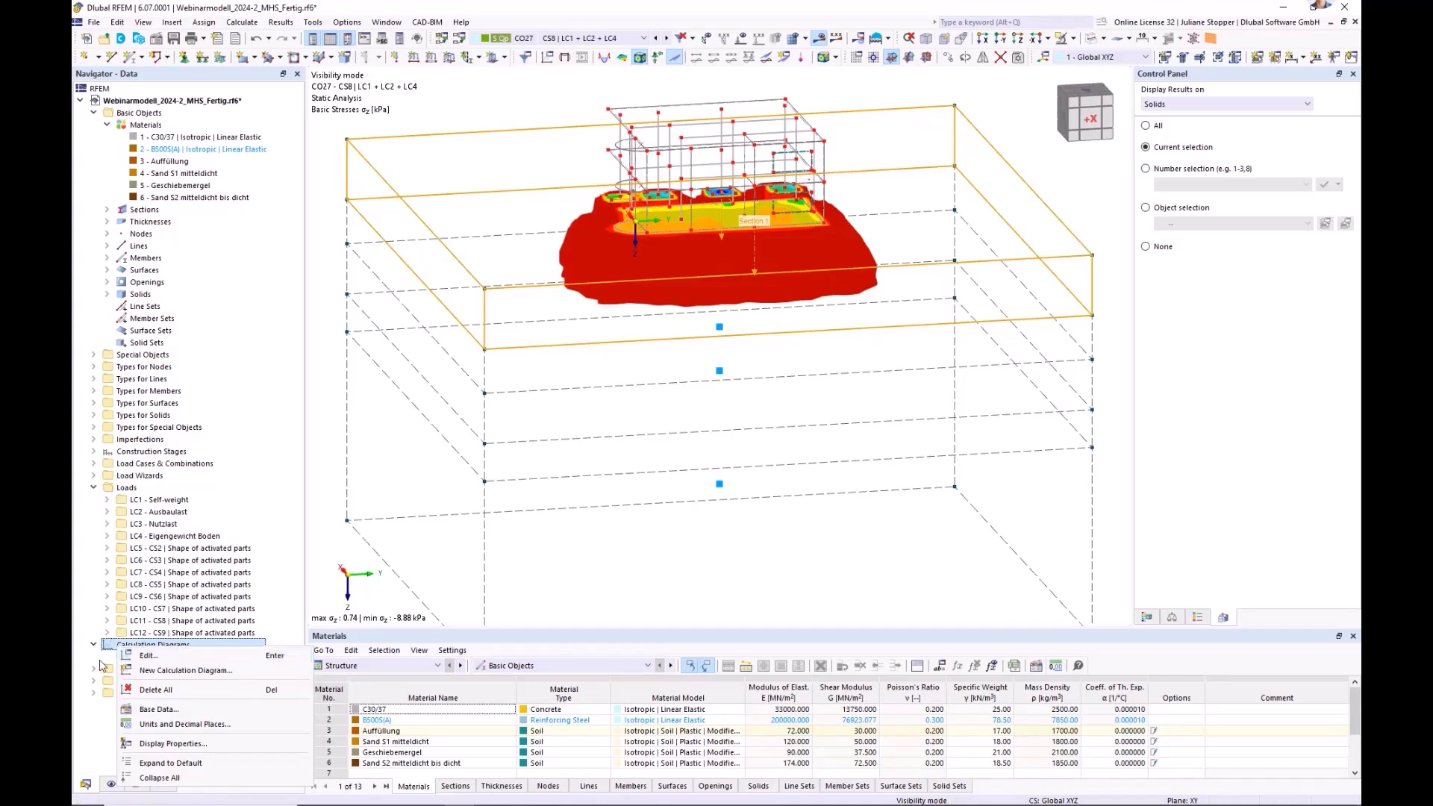
click(145, 656)
right_click(131, 657)
click(163, 666)
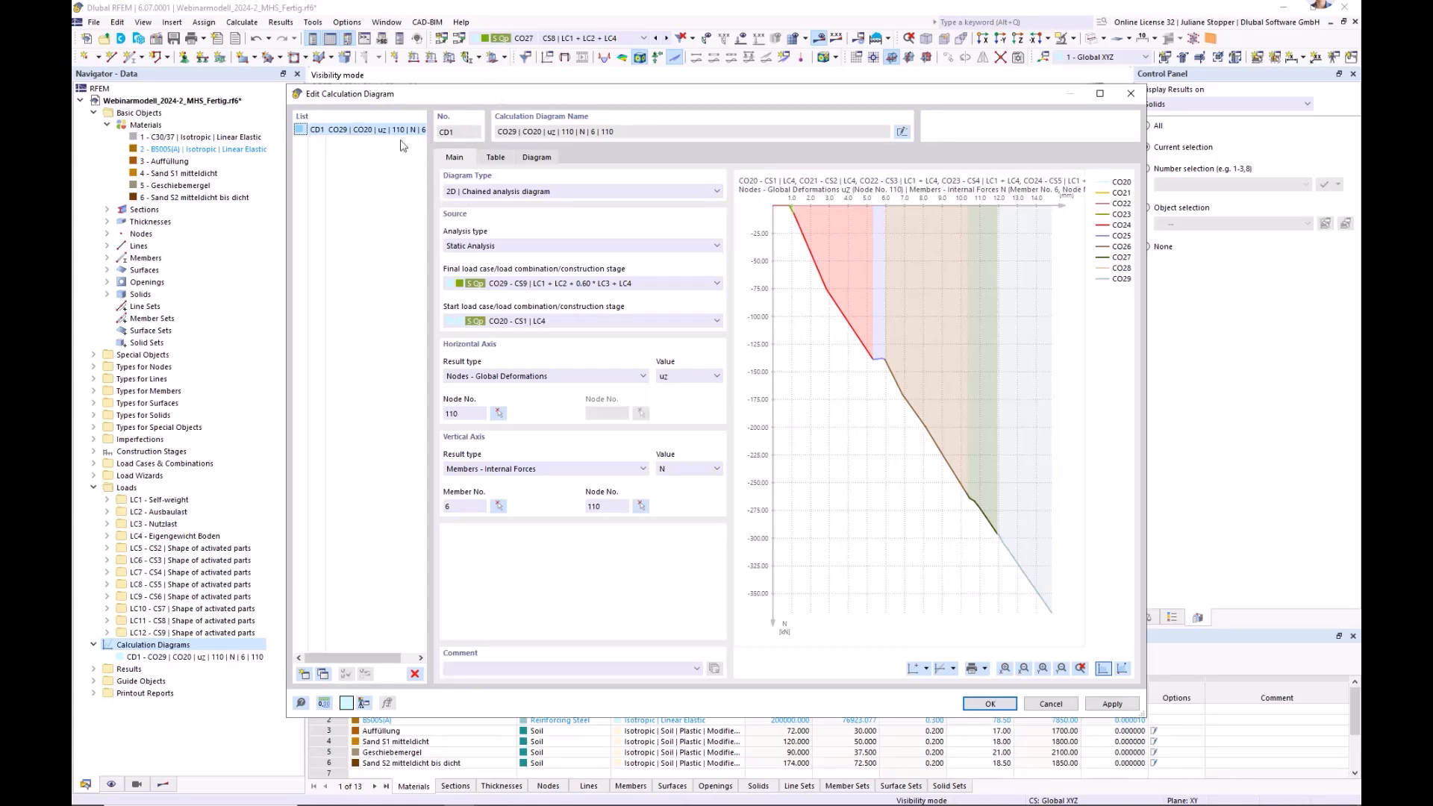
- Preview the calculation diagram as 2D | Basic and restore the 2D | Chained analysis diagram type
drag(560, 103, 519, 214)
click(631, 306)
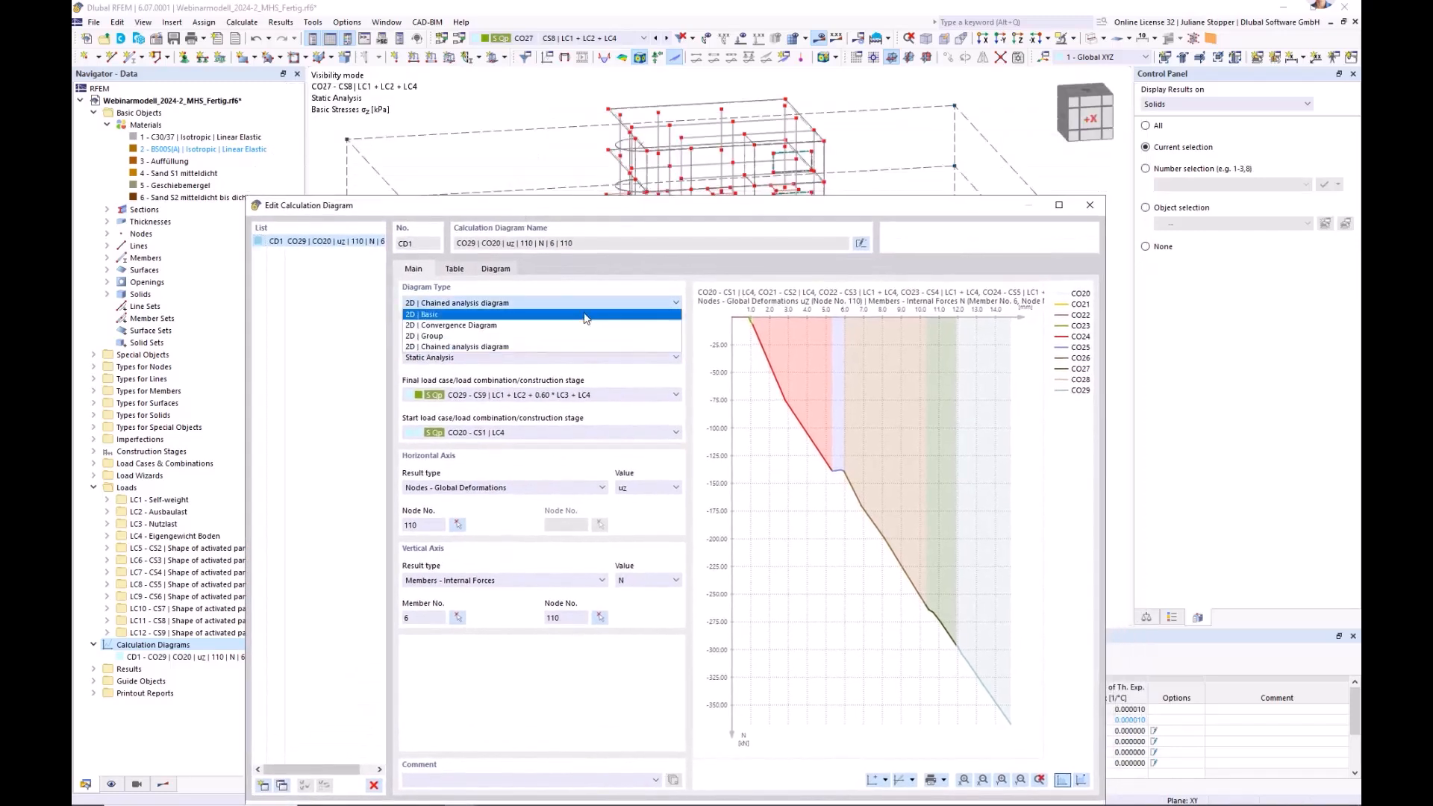
click(485, 314)
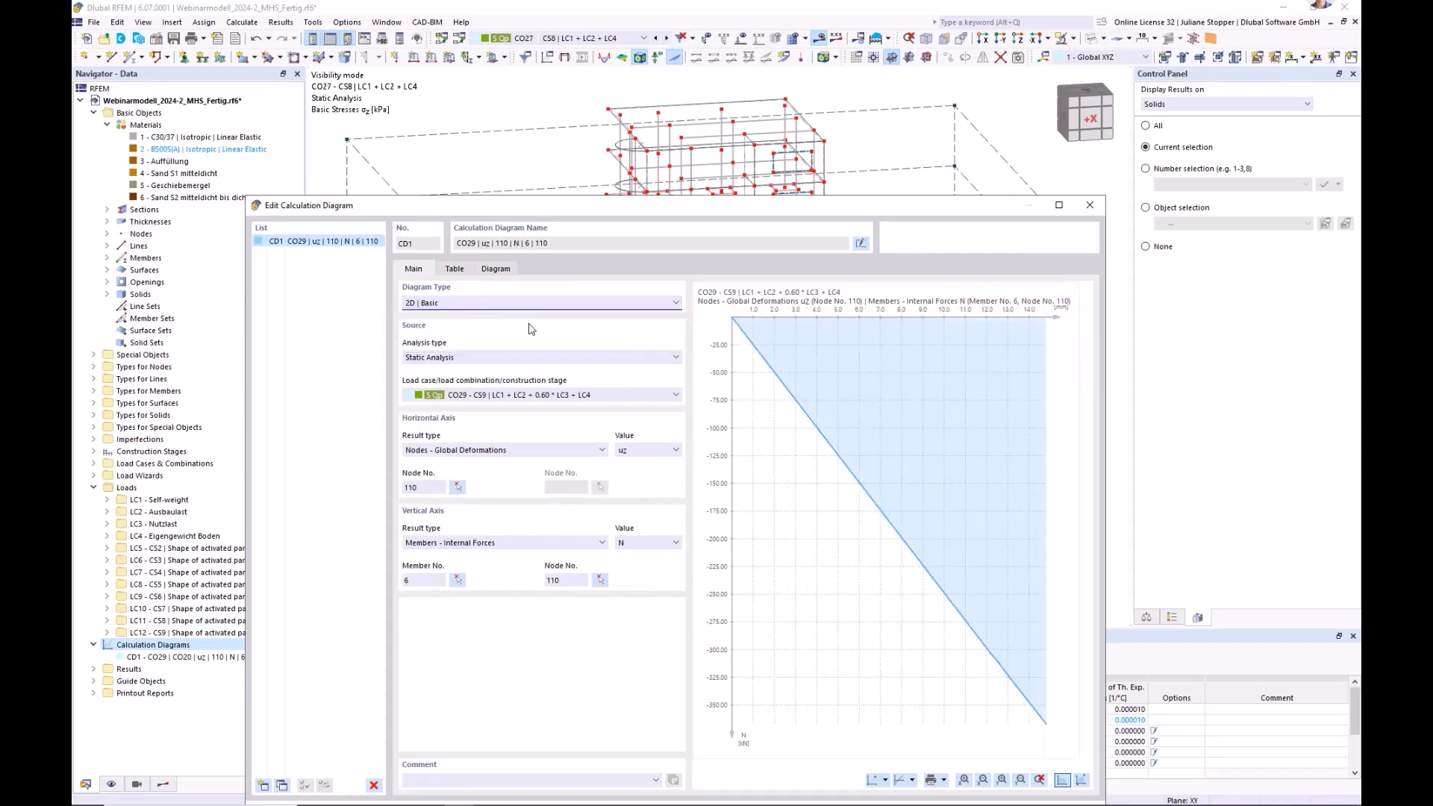
click(639, 304)
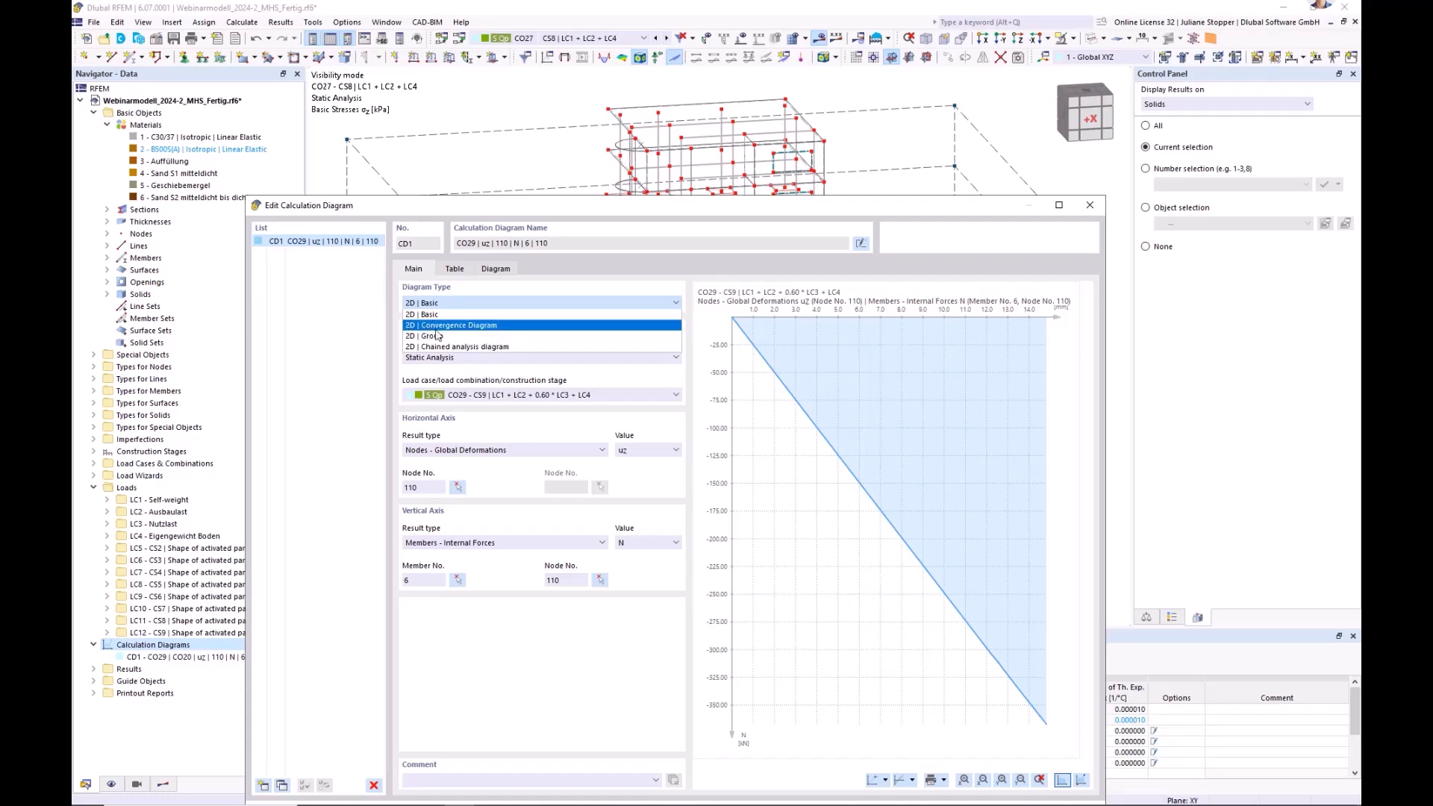
click(457, 347)
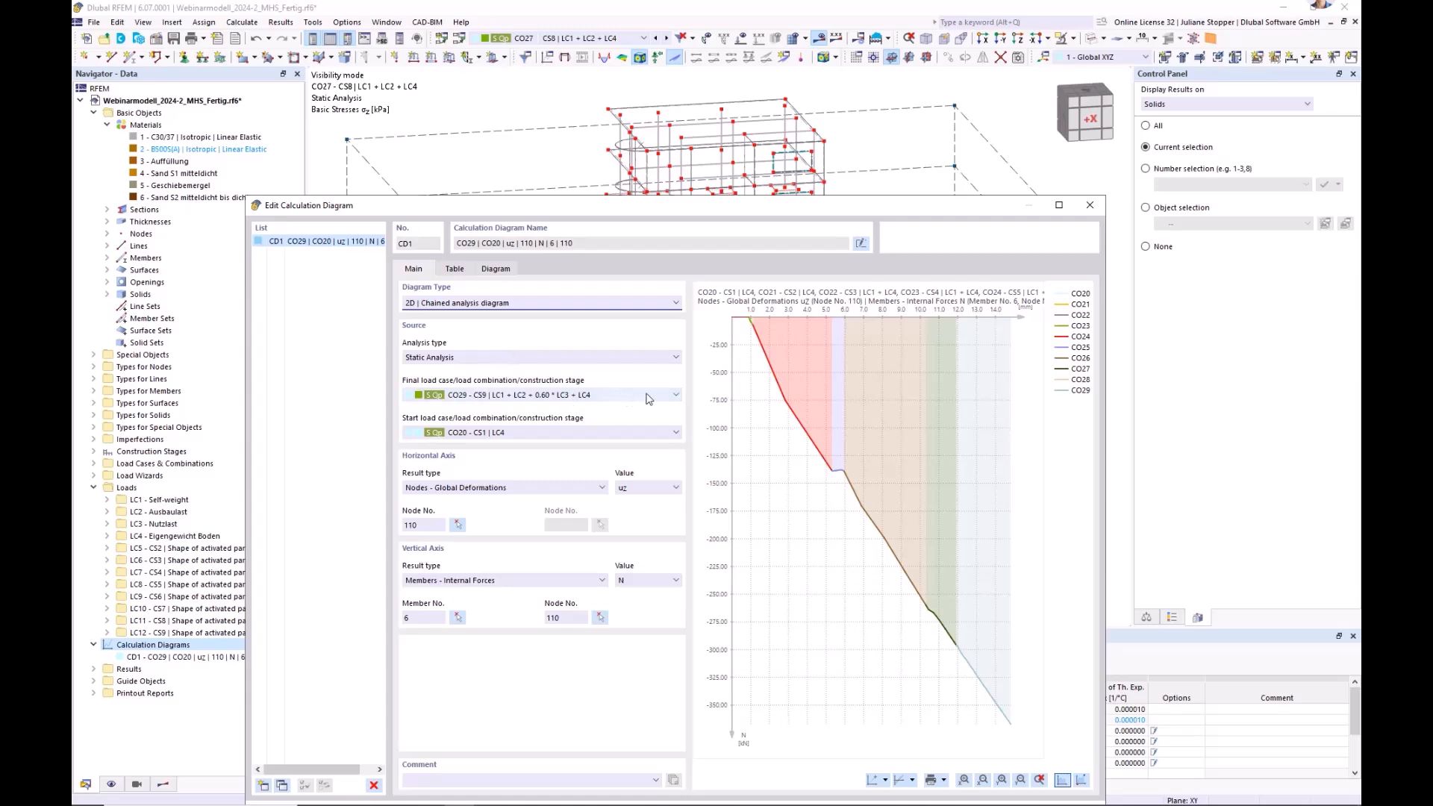
- Select CO29 - CS9 as the diagram's final load combination and CO20 - CS1 as its start
click(676, 397)
drag(676, 463, 676, 489)
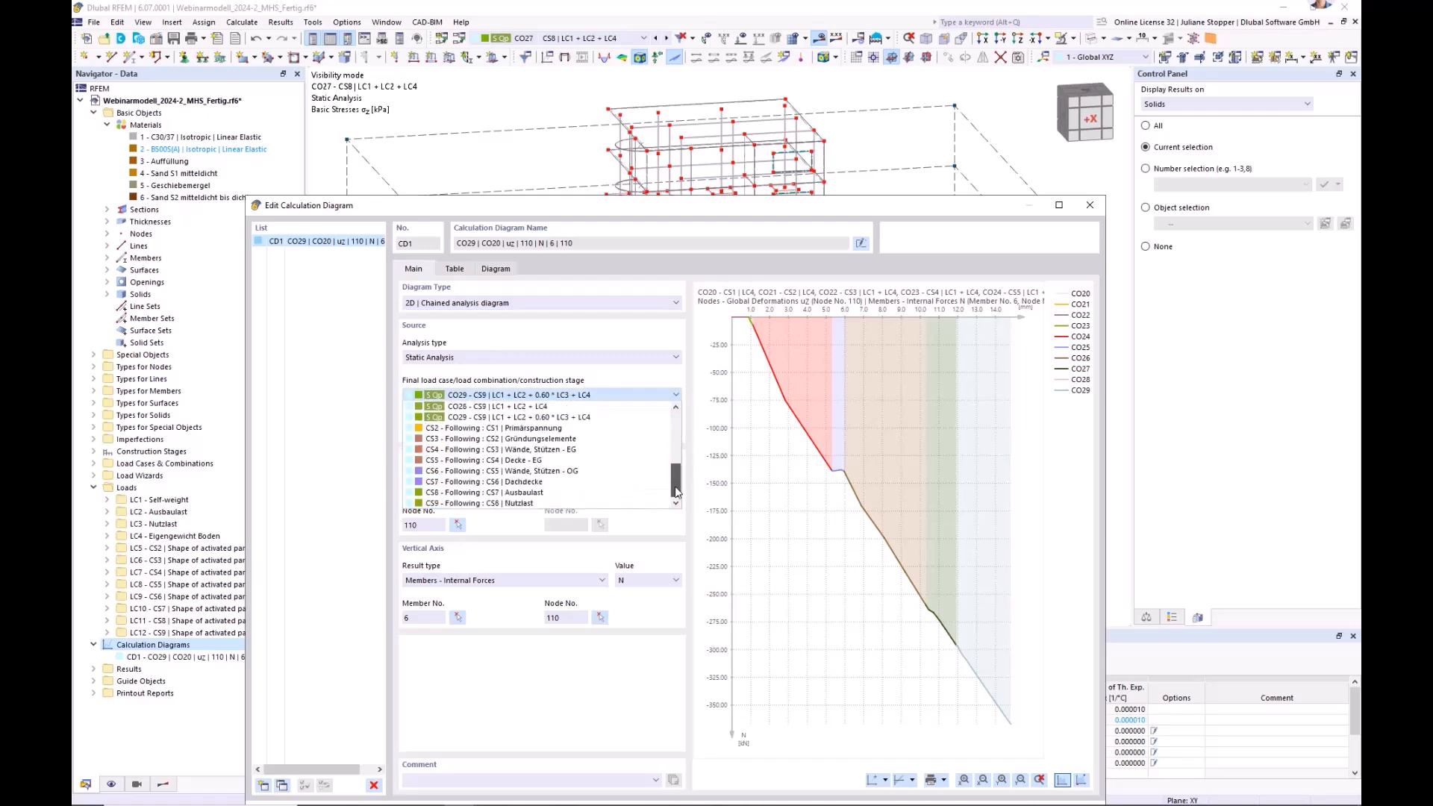
scroll(517, 455, up, 1)
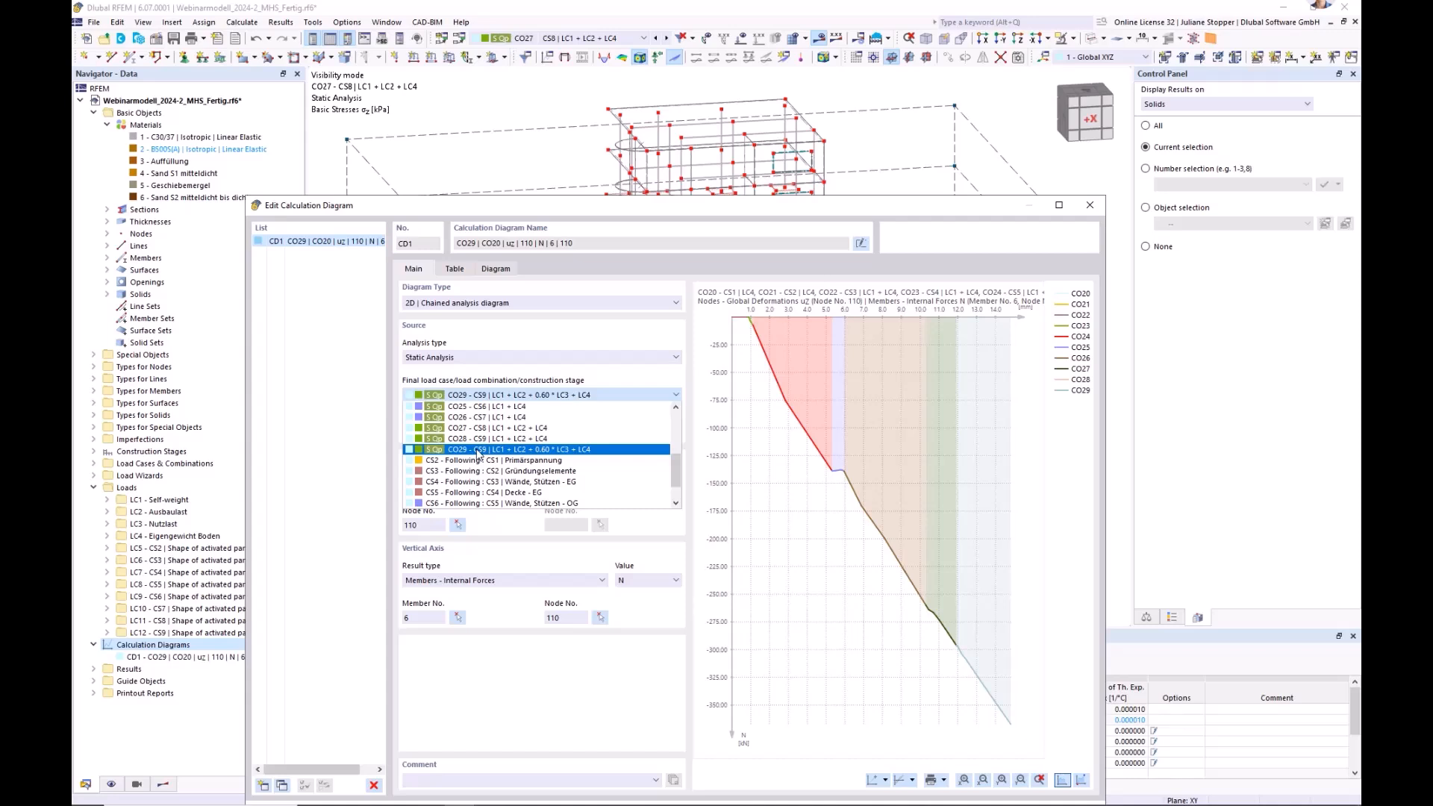
click(478, 451)
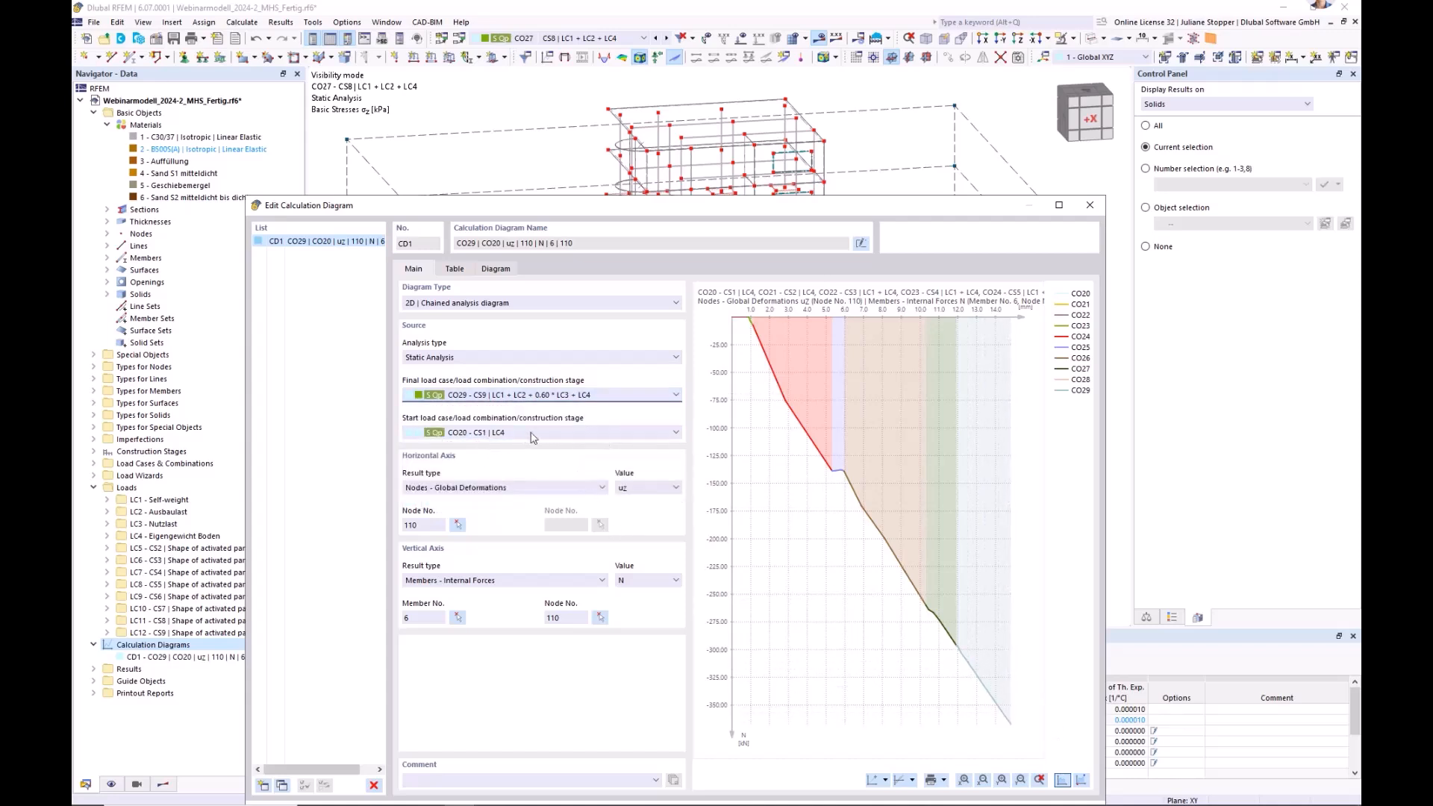
click(510, 434)
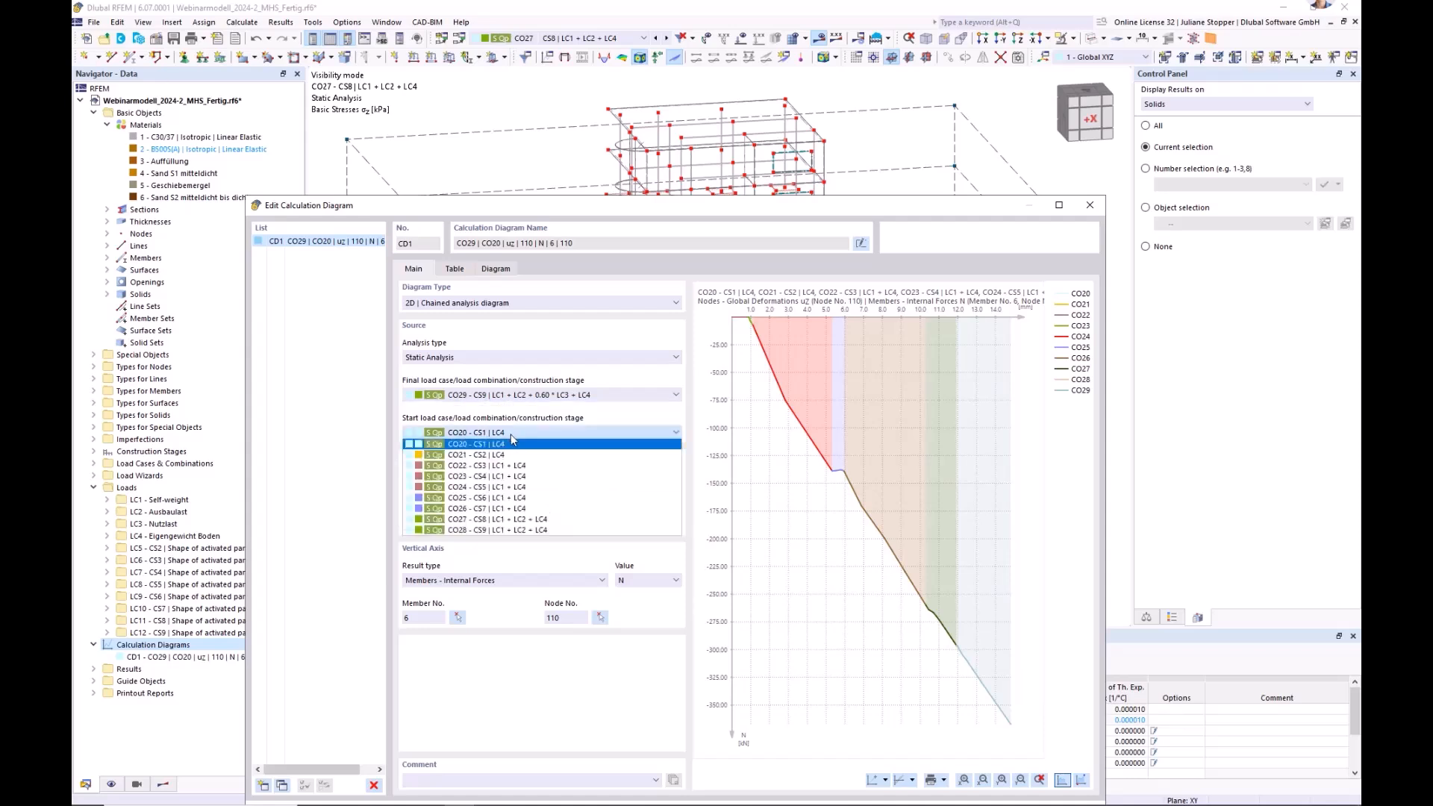
click(511, 436)
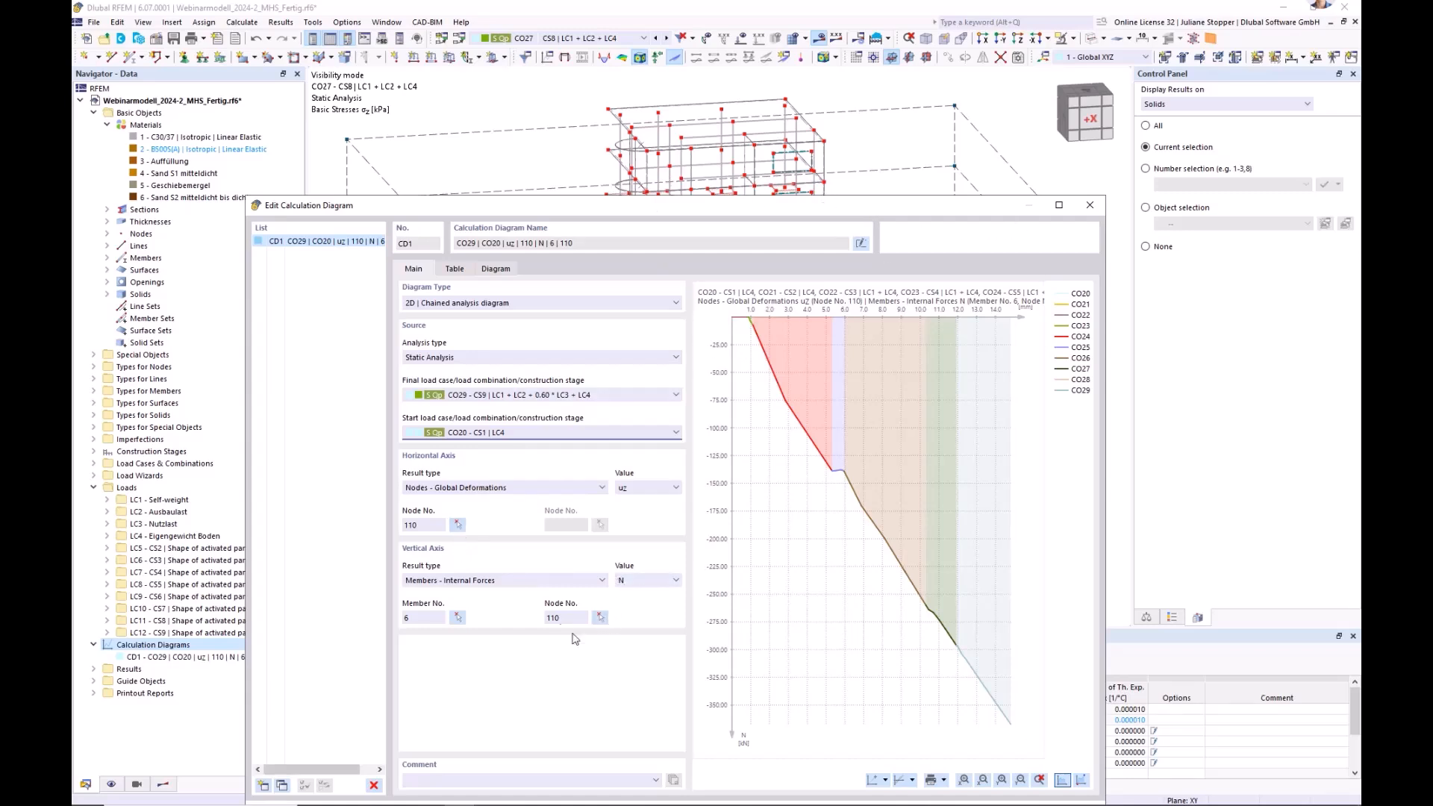
click(458, 524)
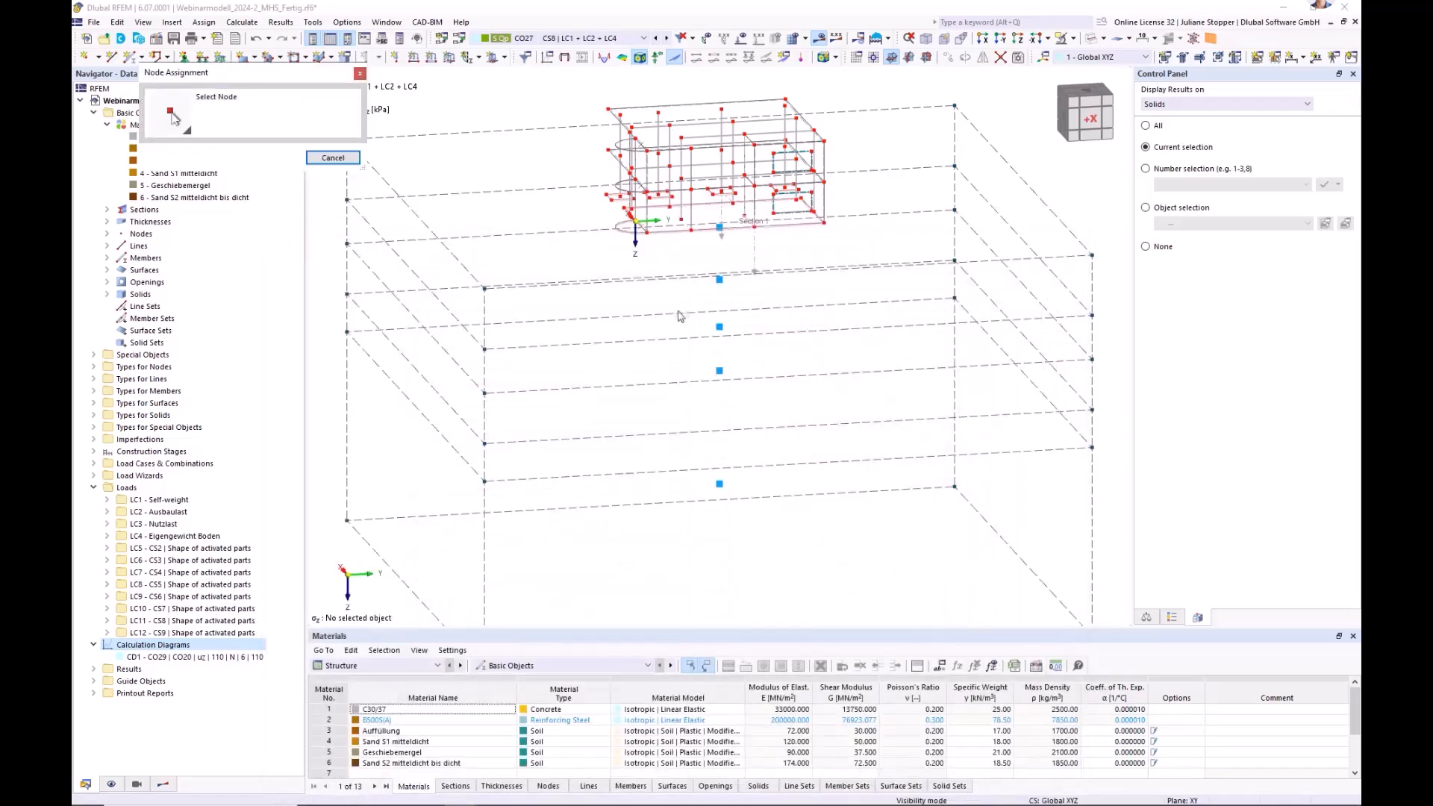
ctrl+middle_drag(442, 254, 985, 278)
scroll(737, 219, up, 3)
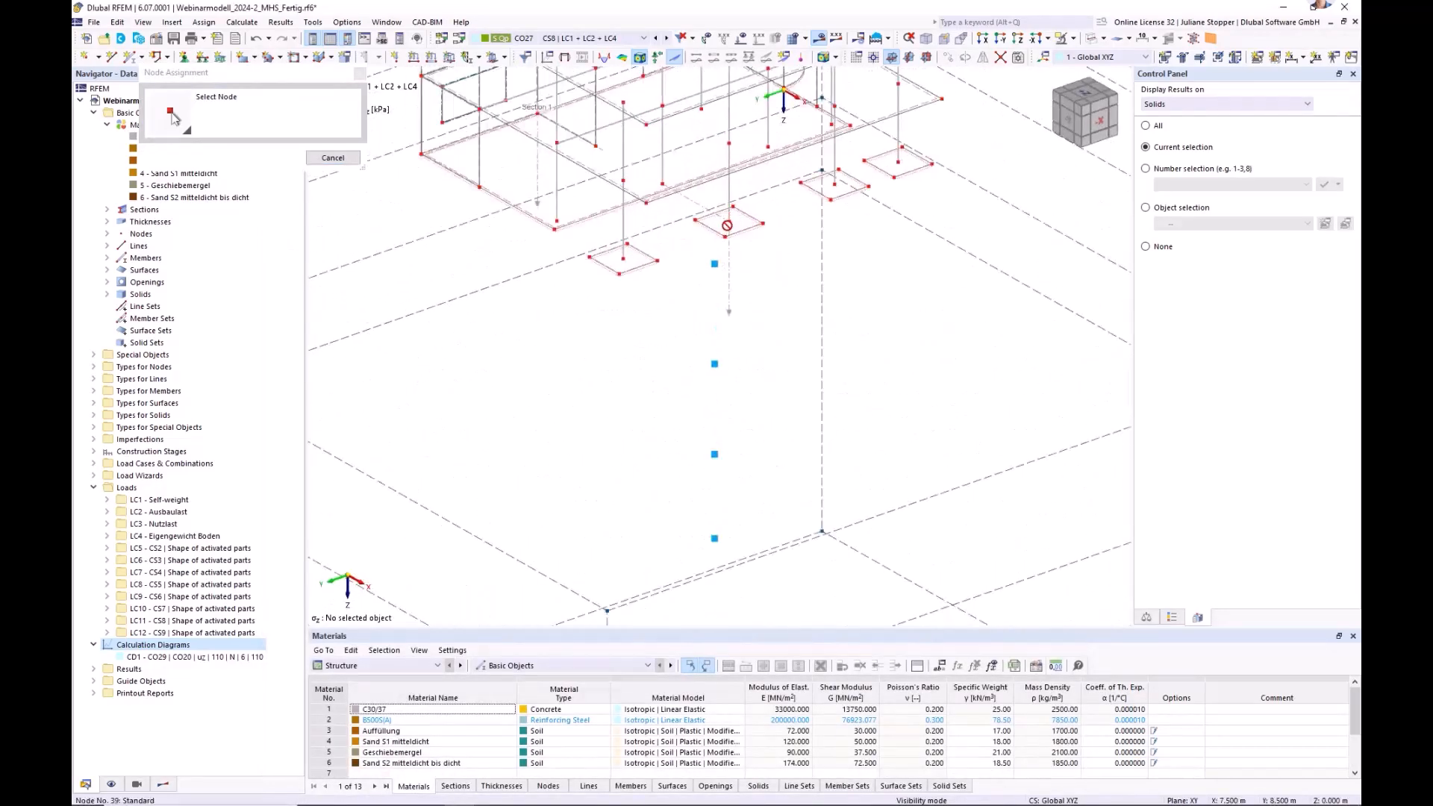
click(330, 158)
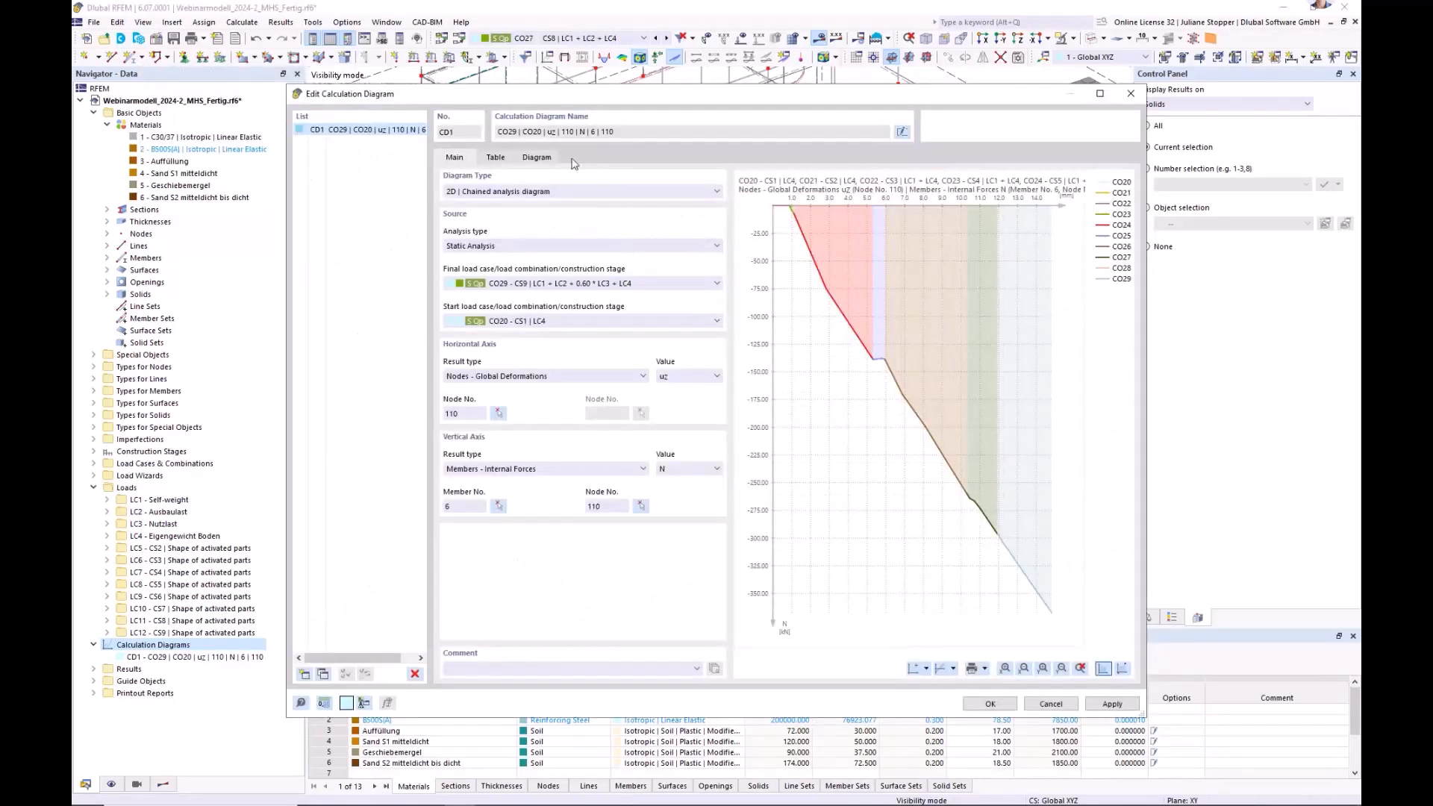
- Examine the chained analysis diagram enlarged with value labels, and its table of values per load increment
drag(705, 98, 698, 297)
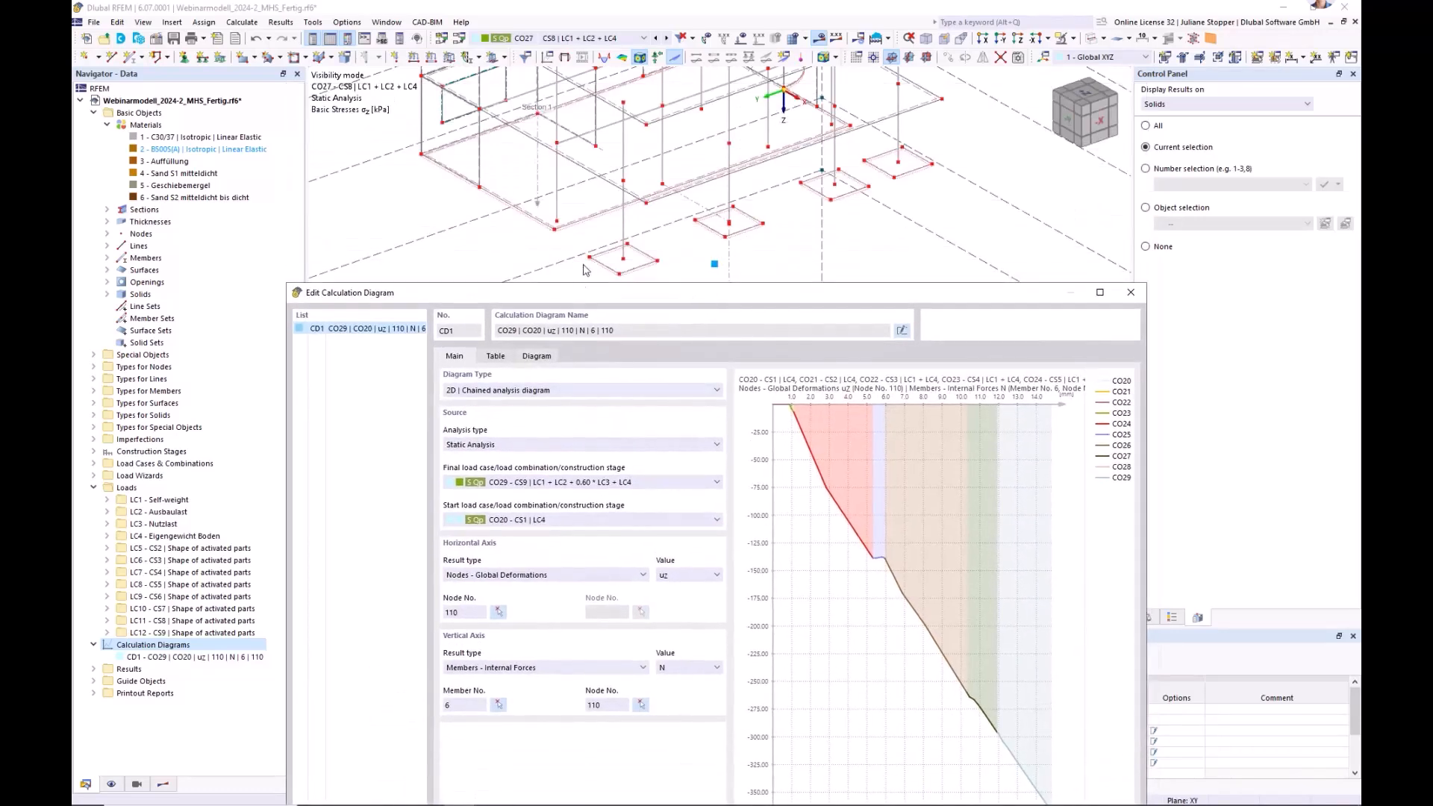
drag(579, 285, 598, 175)
click(556, 246)
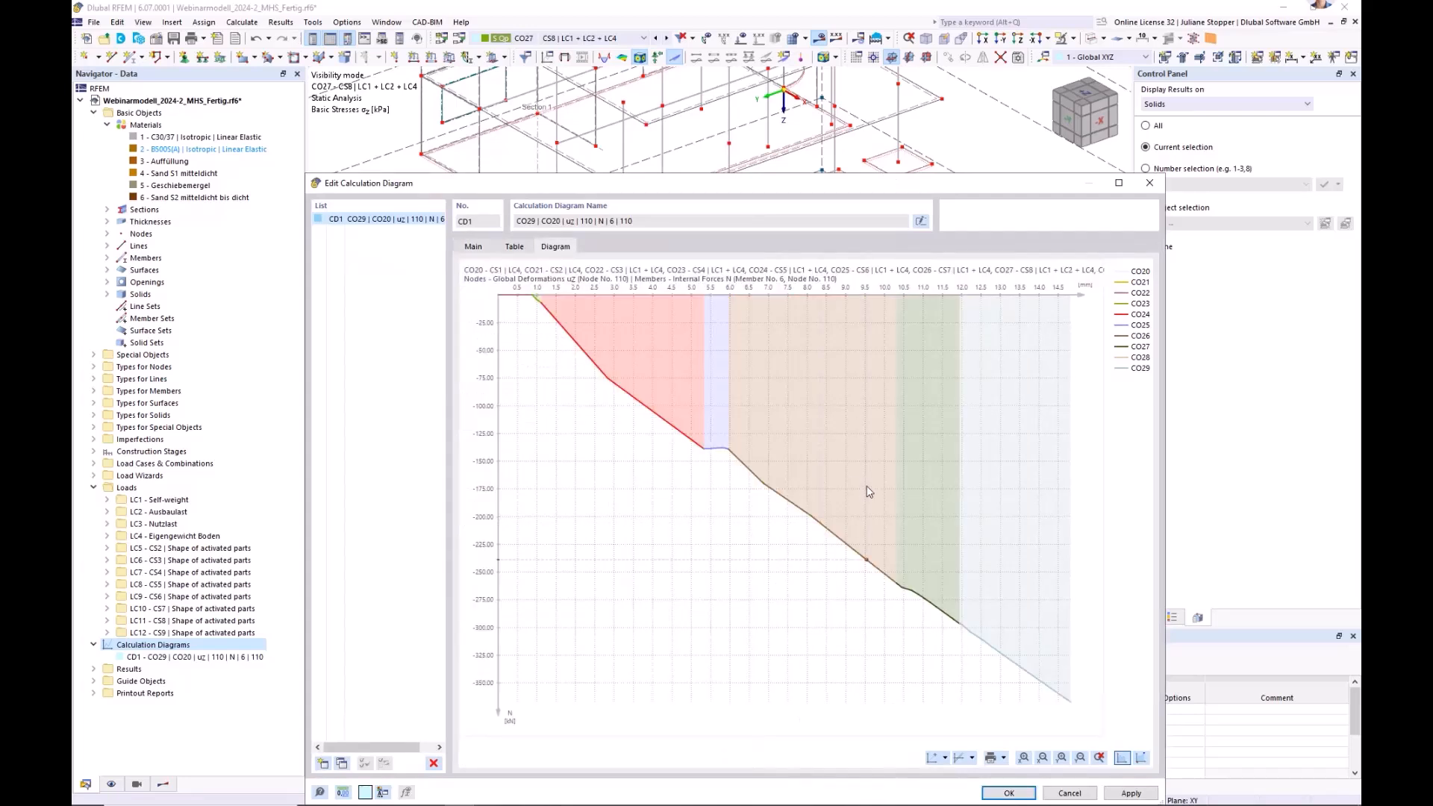
click(1139, 757)
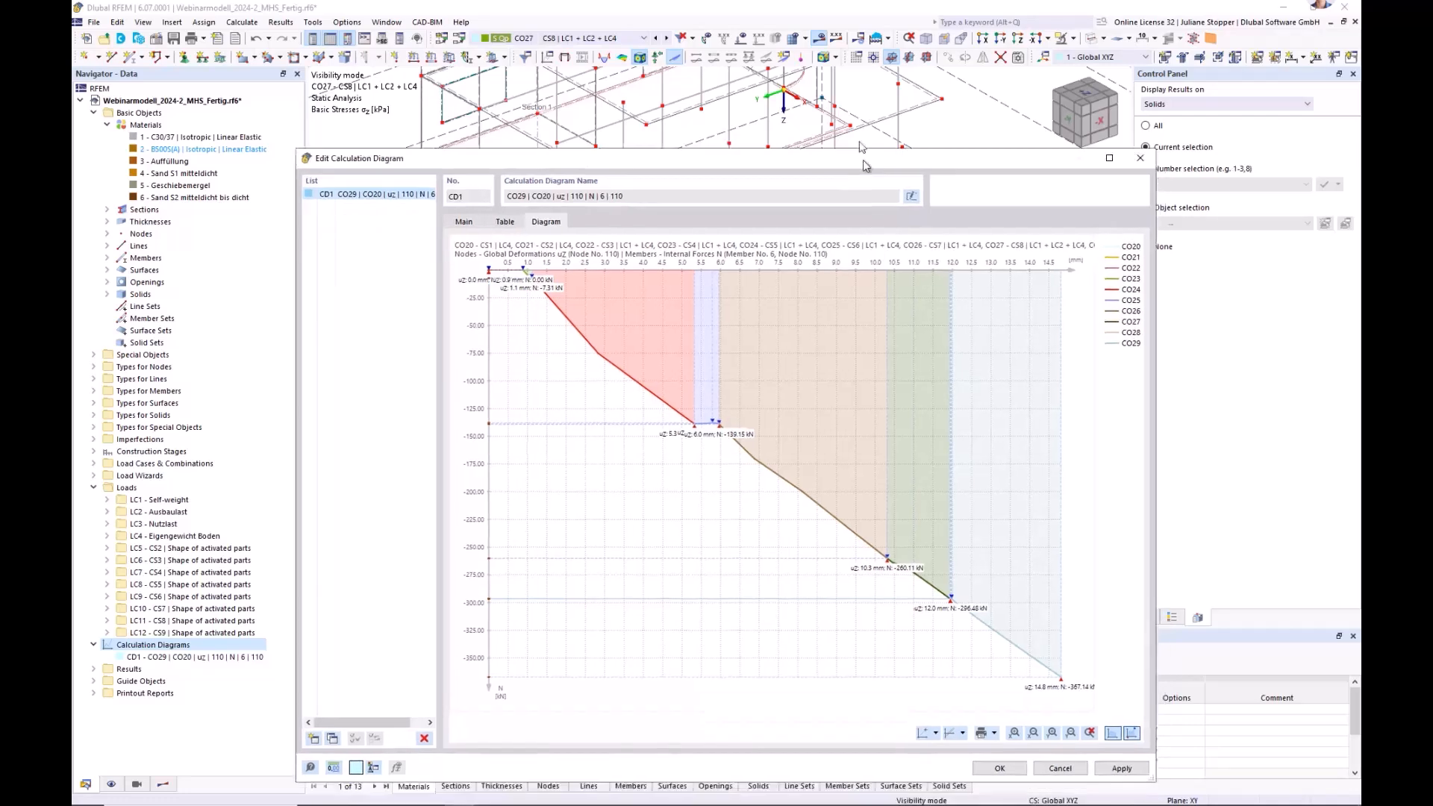
drag(872, 186, 847, 81)
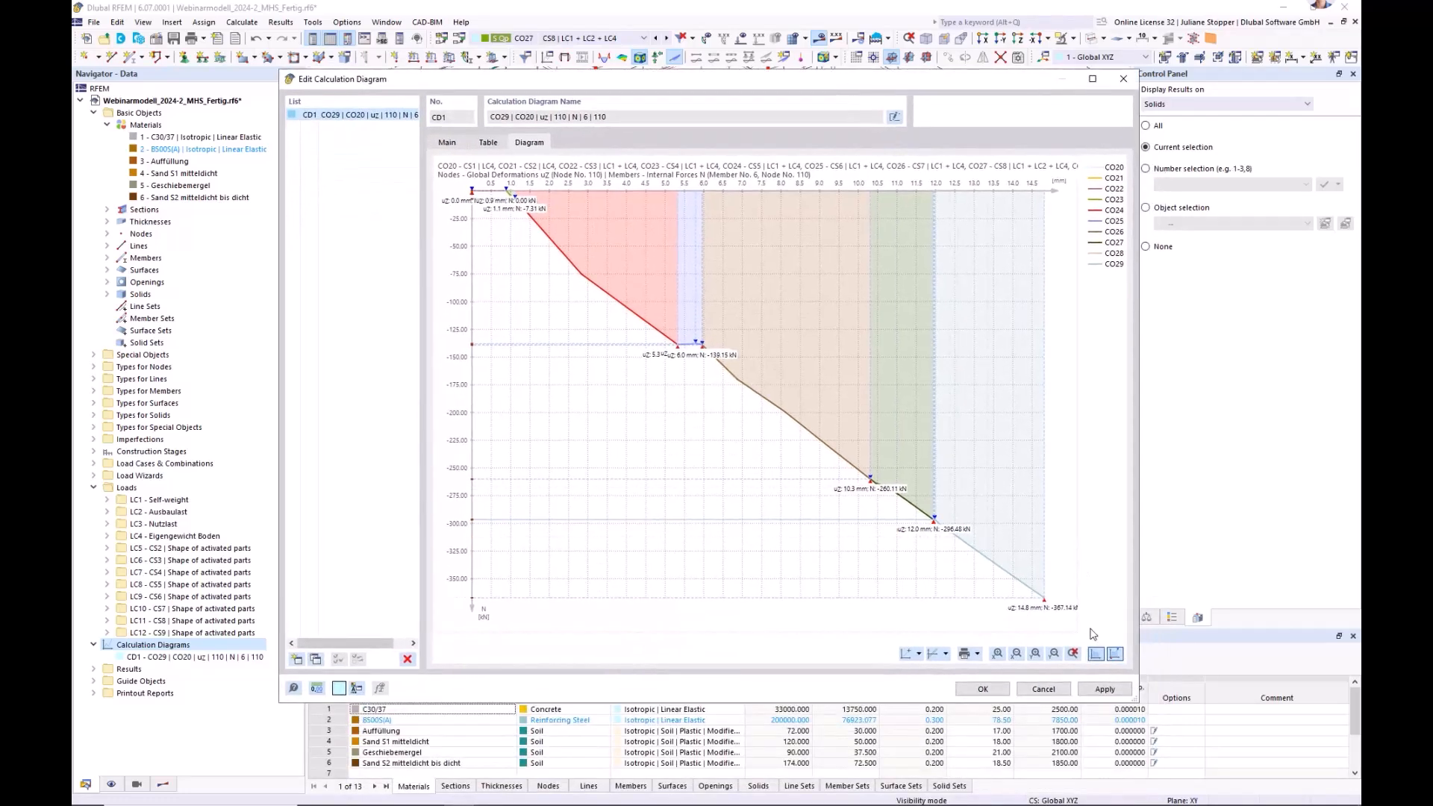
click(488, 143)
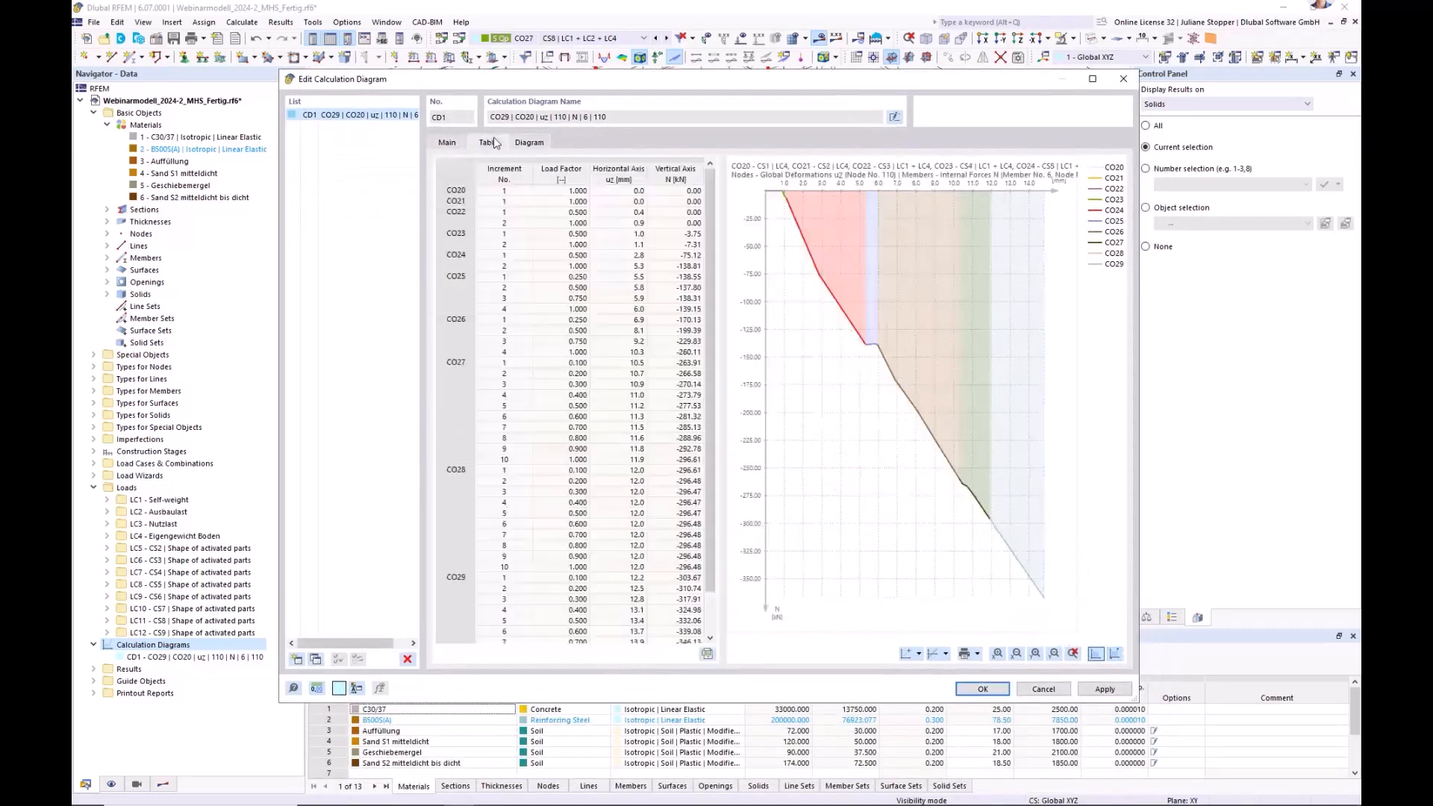
- Review the remaining load increments and the graphics print options of calculation diagram CD1, and accept its settings
scroll(721, 402, down, 2)
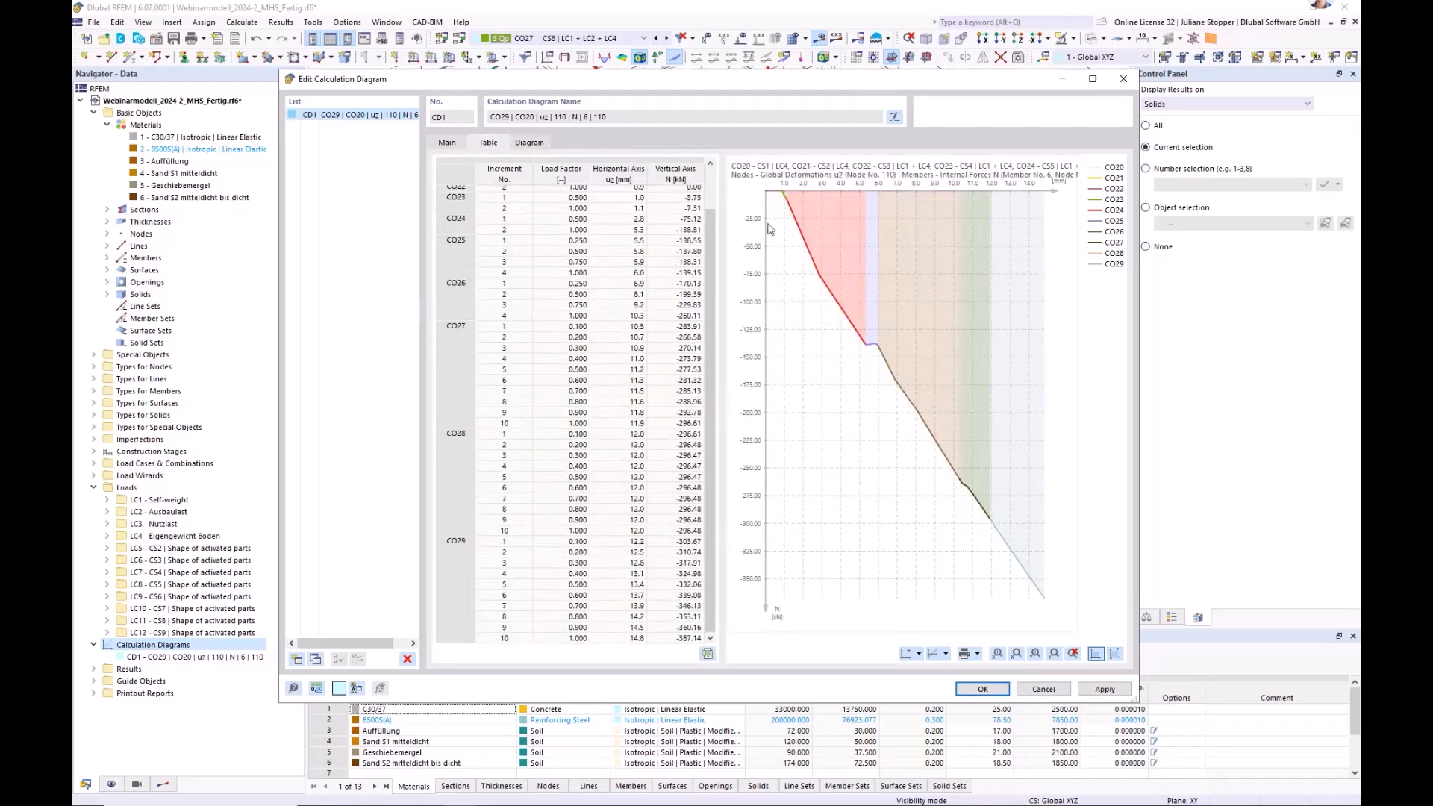
click(447, 142)
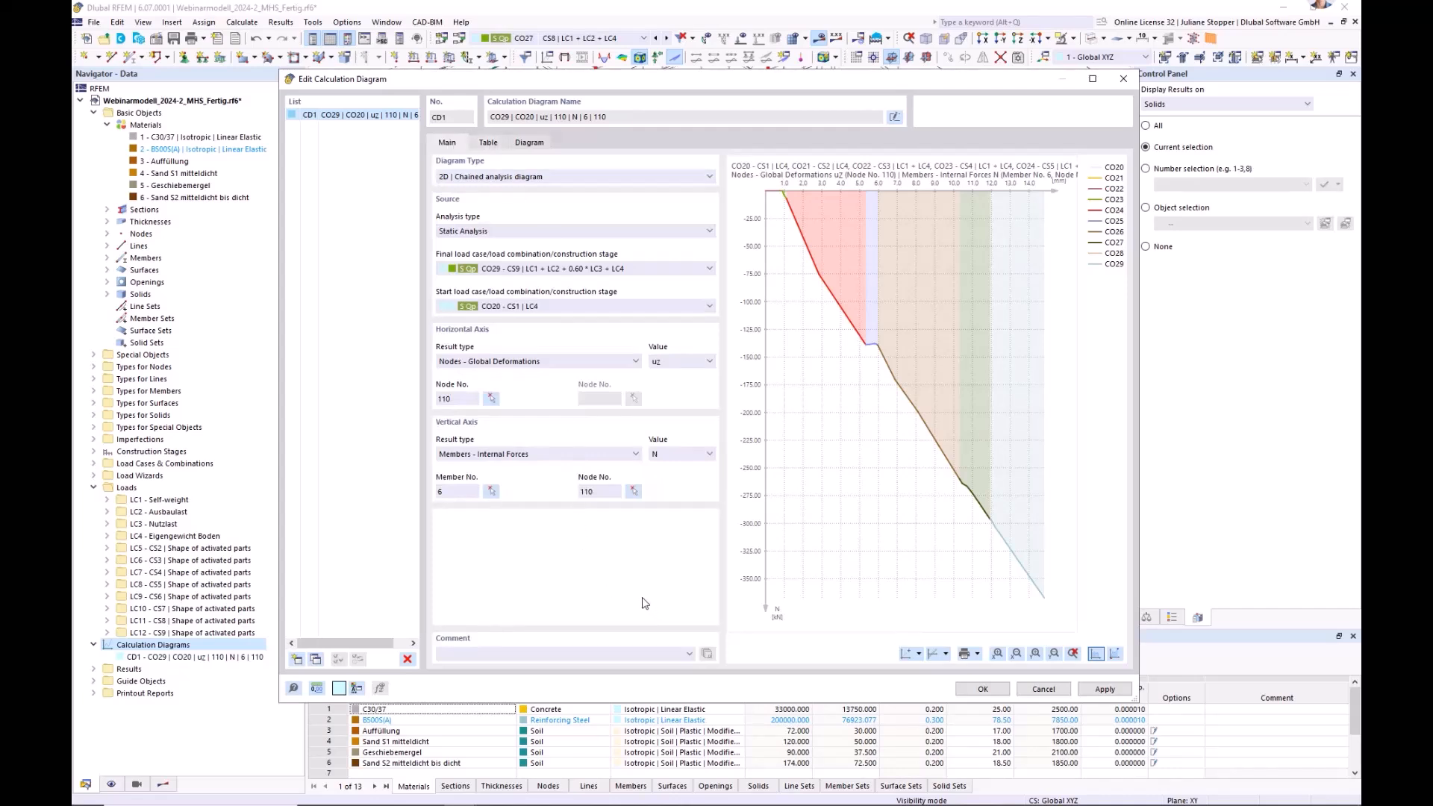
click(977, 654)
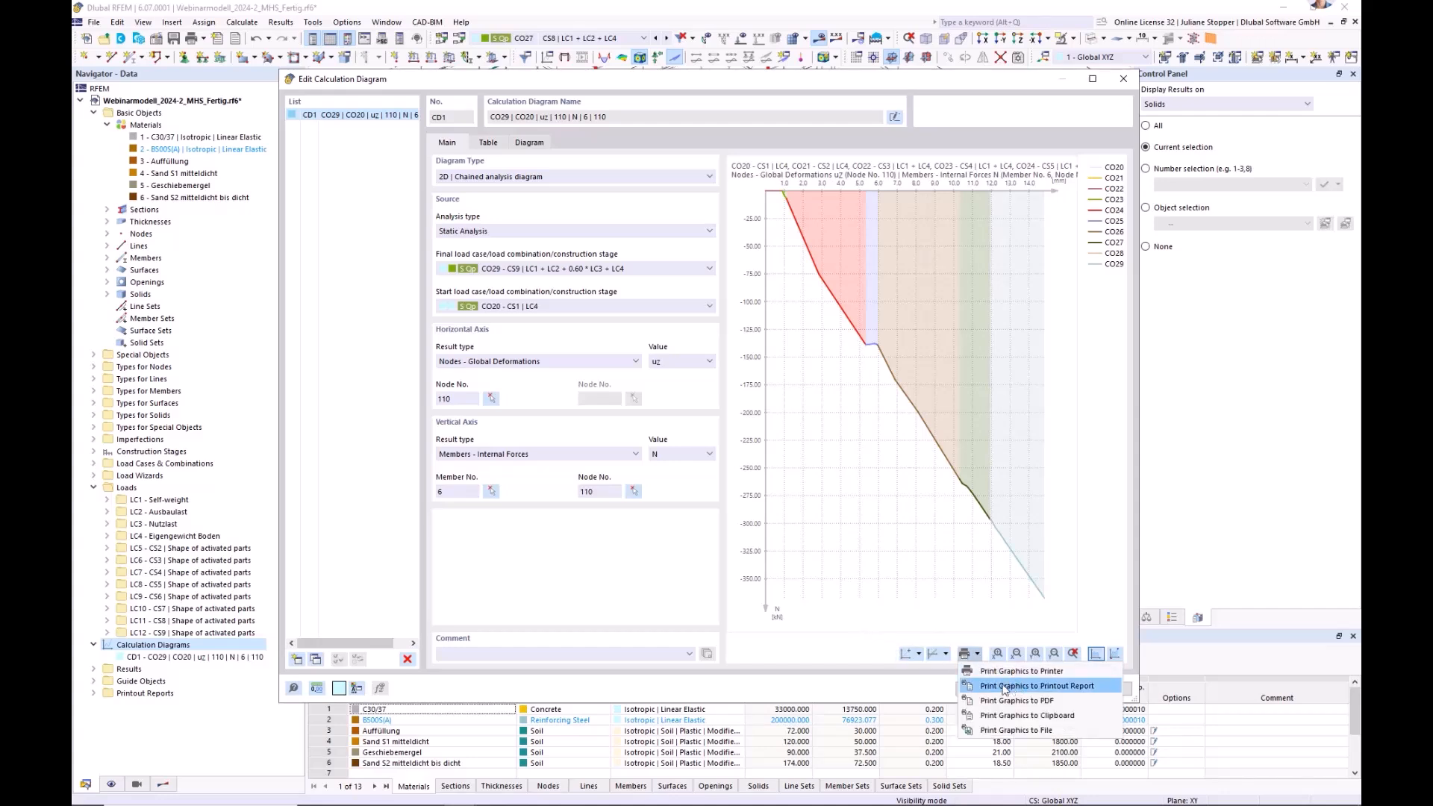
click(901, 678)
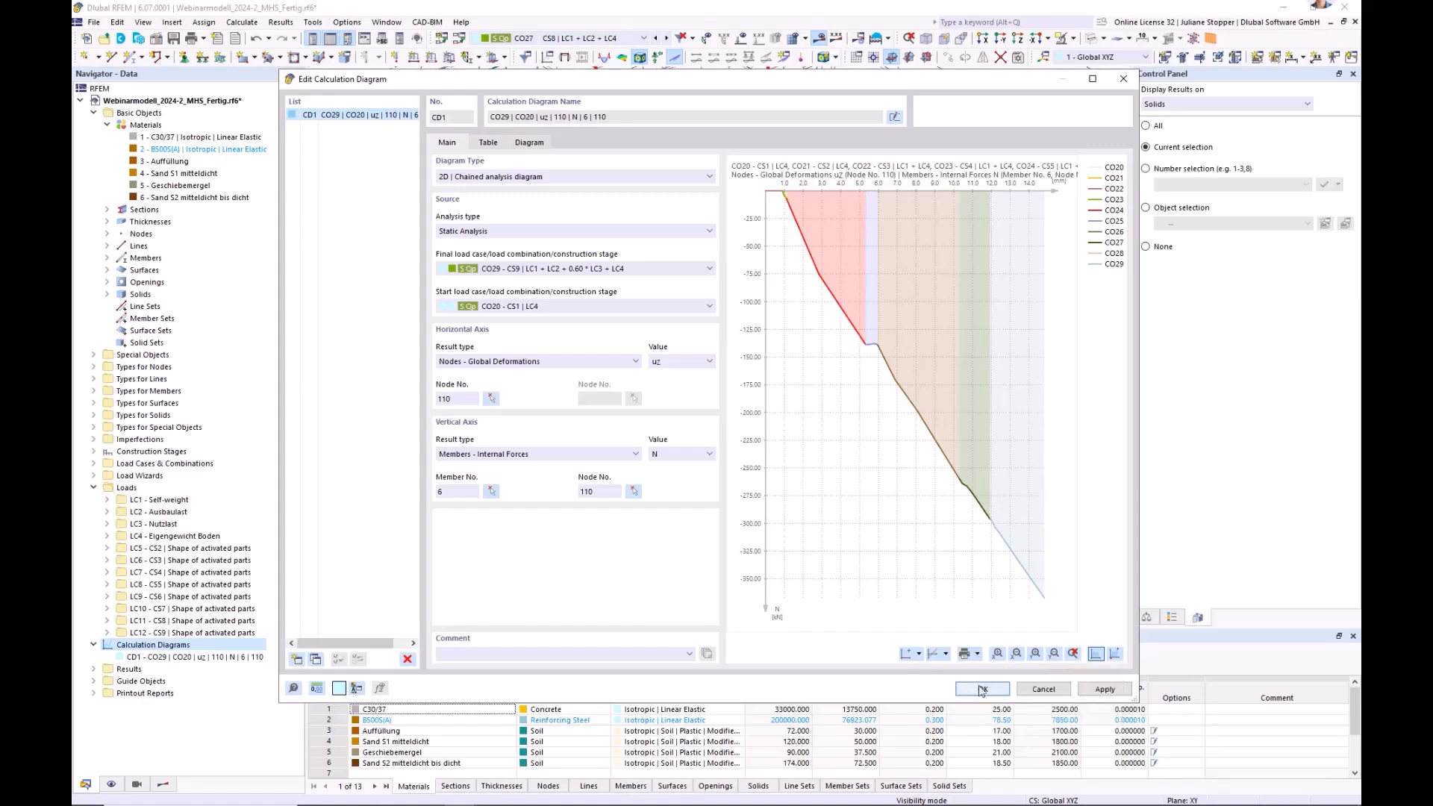
click(976, 654)
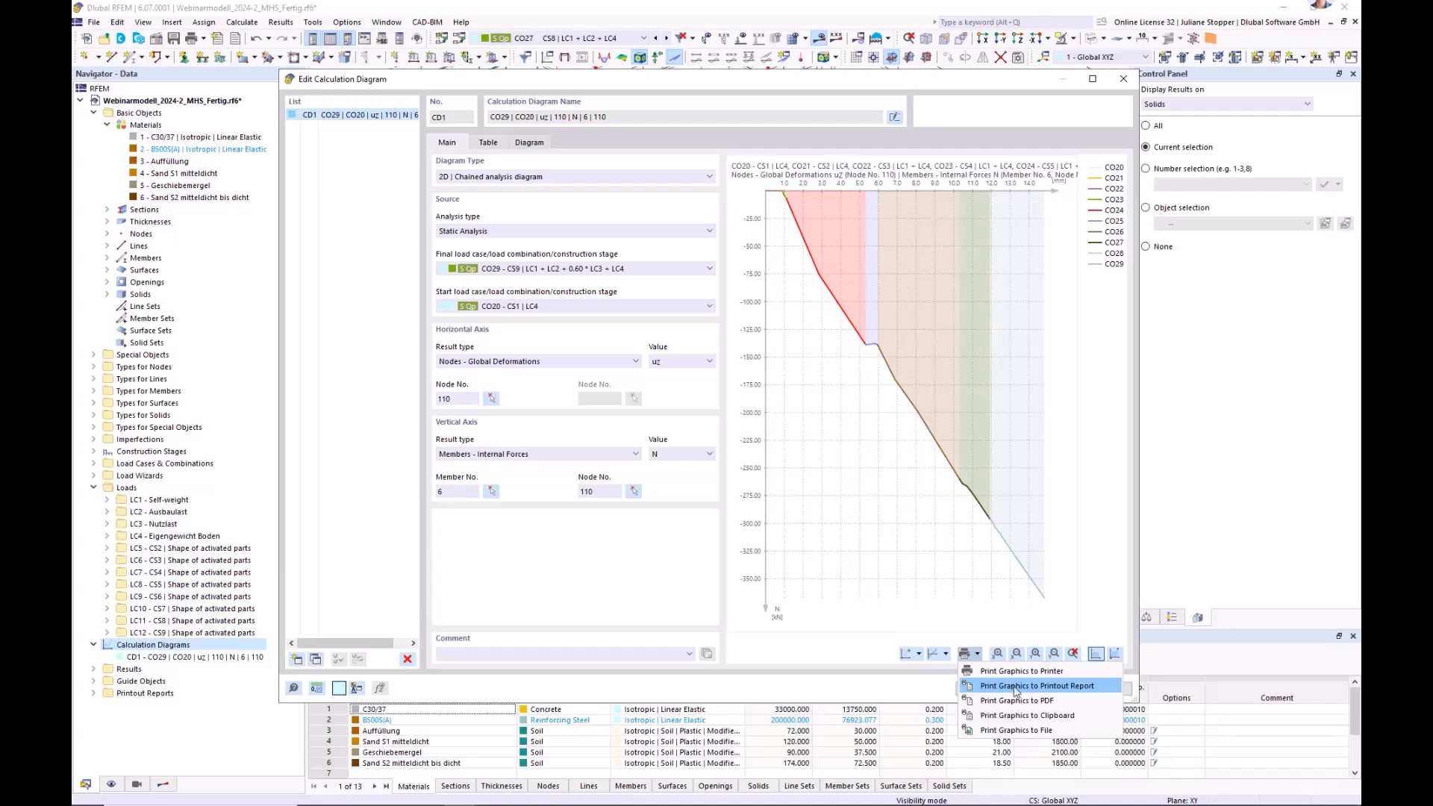
click(893, 685)
click(974, 691)
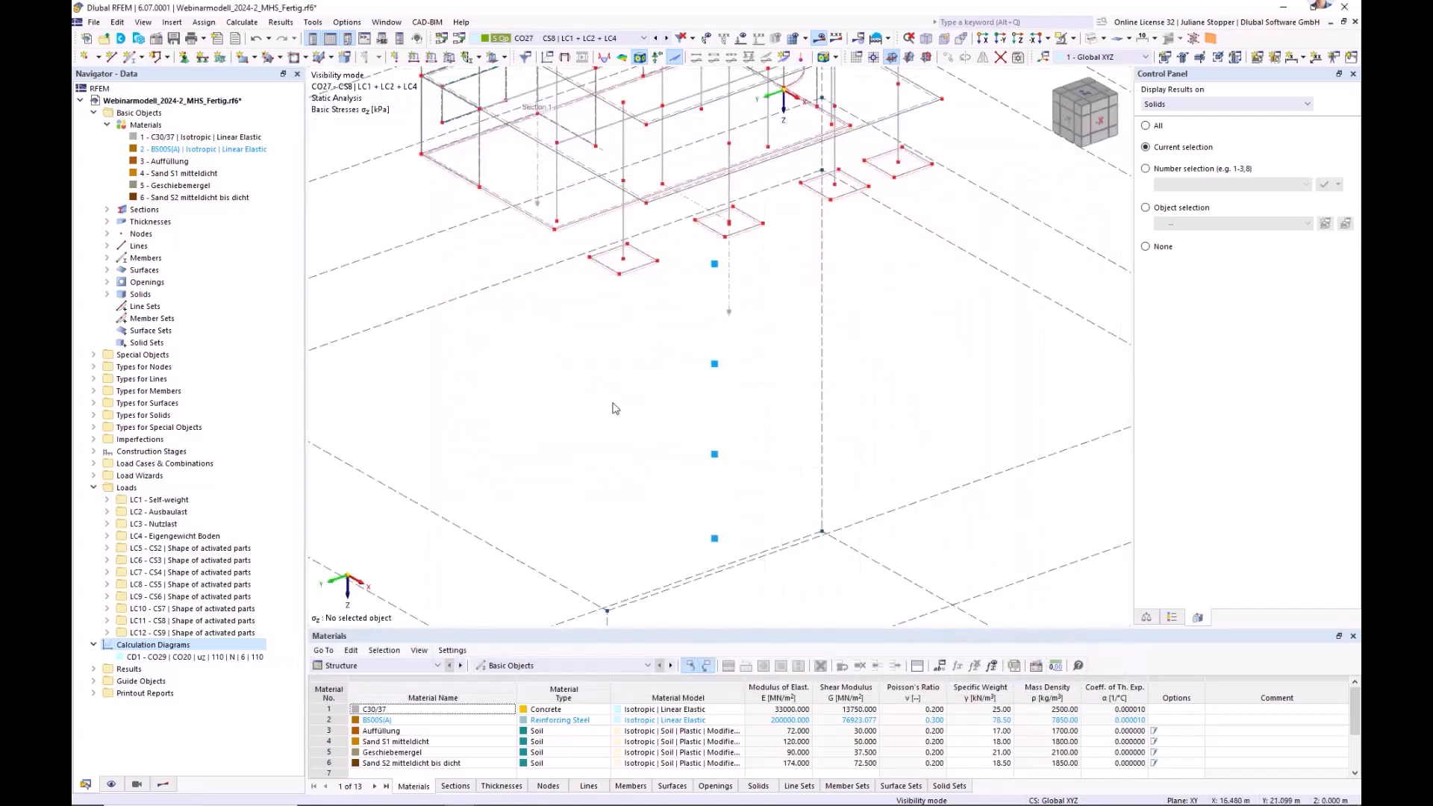
- Show the entire building and soil model rendered with transparent solids
click(927, 57)
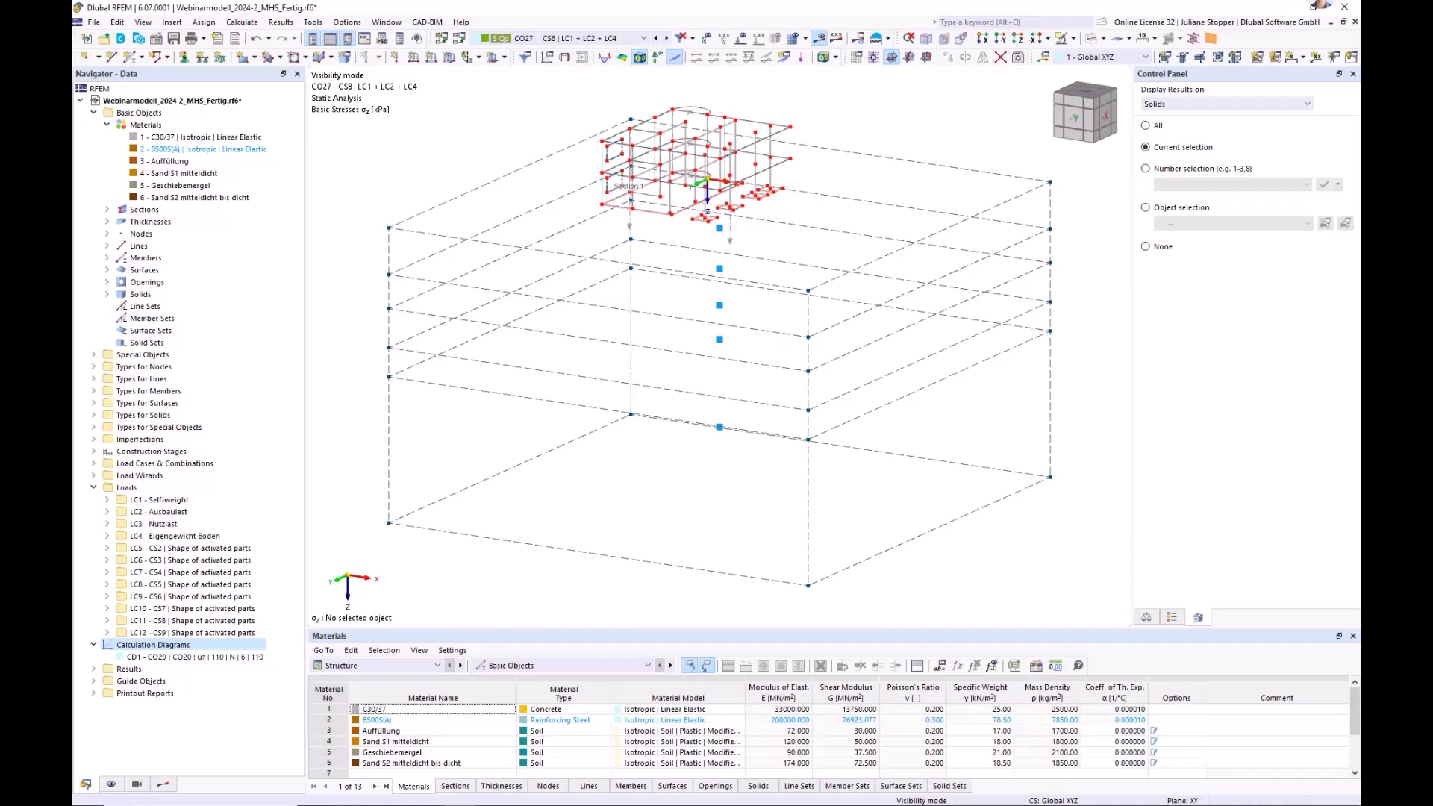
click(1092, 39)
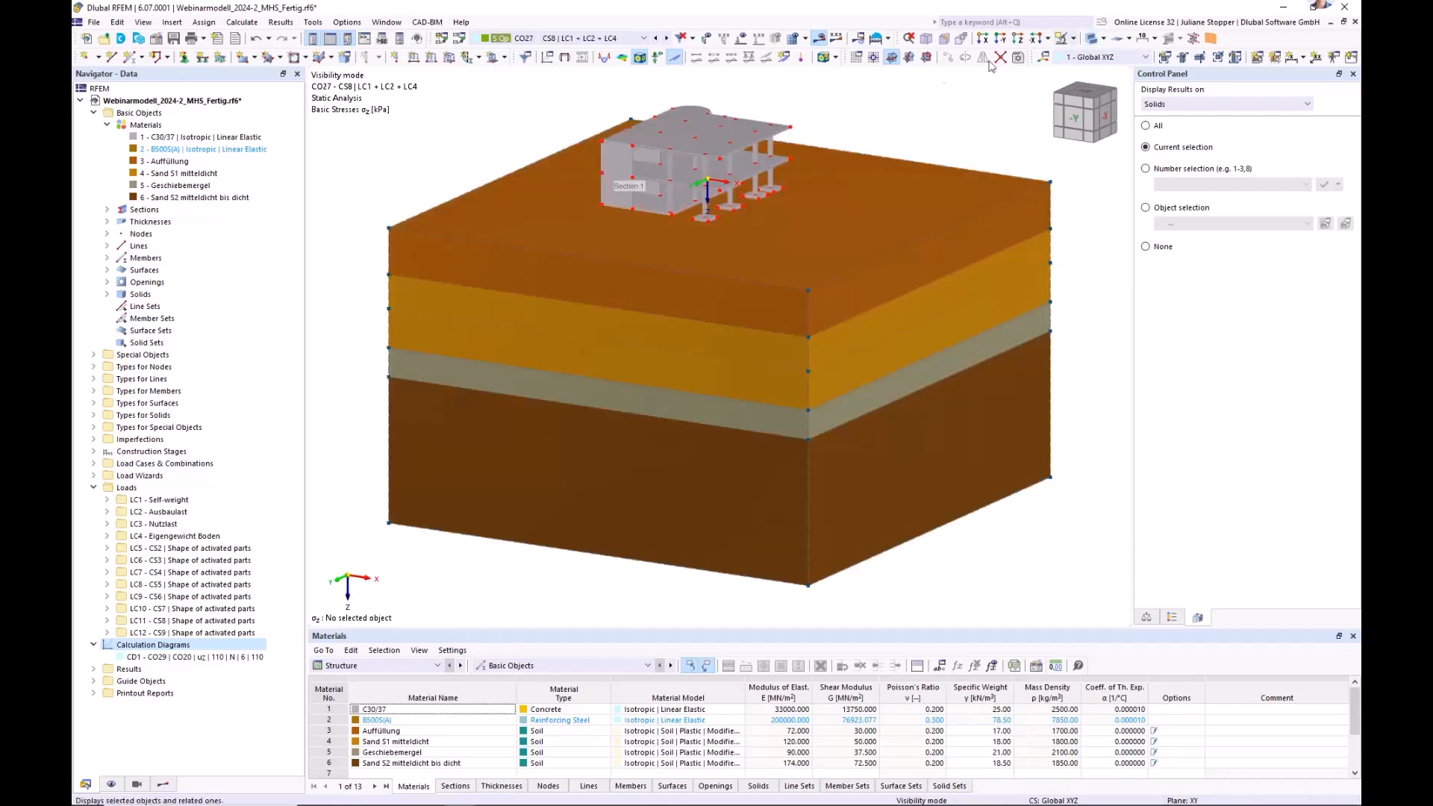
click(1091, 38)
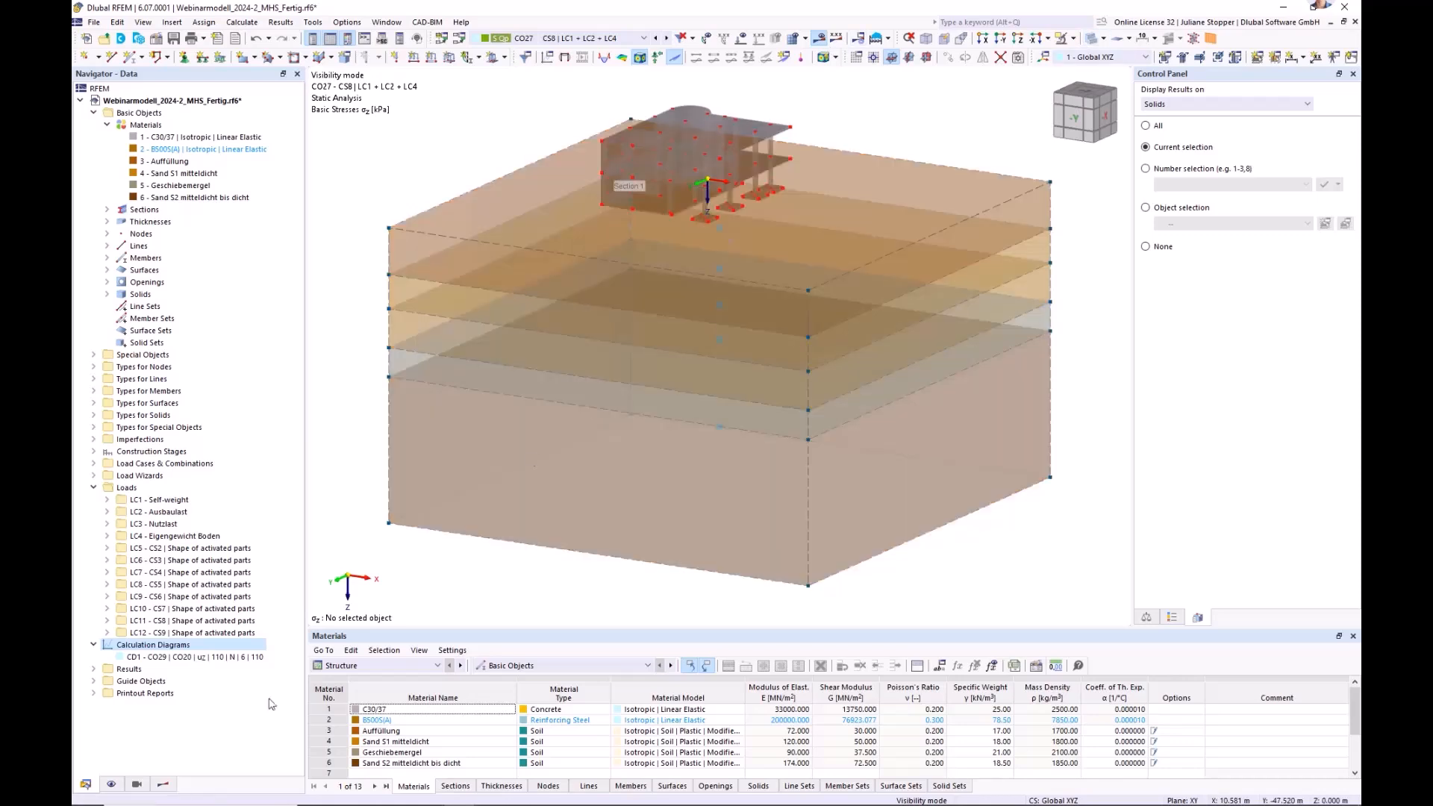
- Display the global deformations uz for CO27 on the soil, with the building shown as wireframe
click(166, 785)
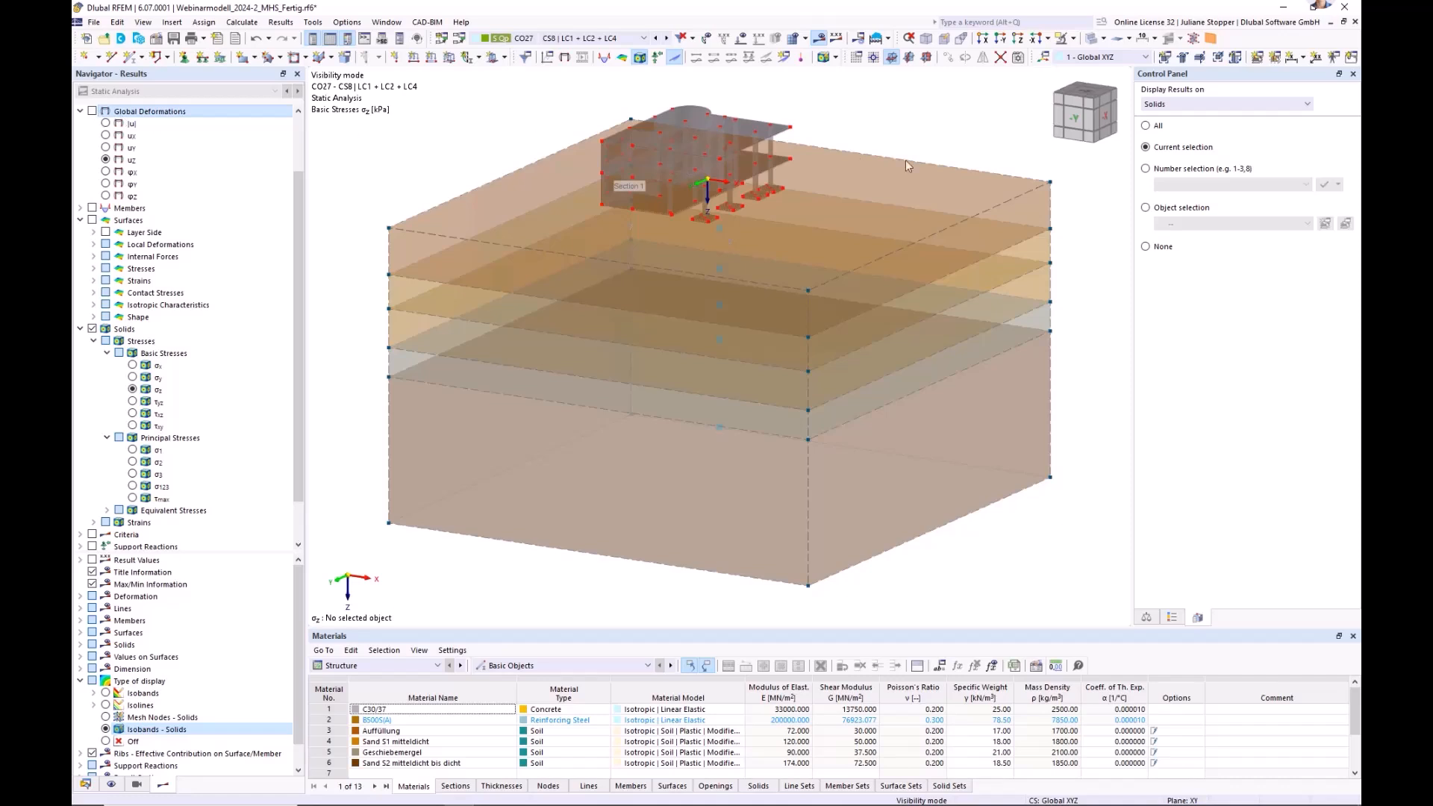
click(92, 111)
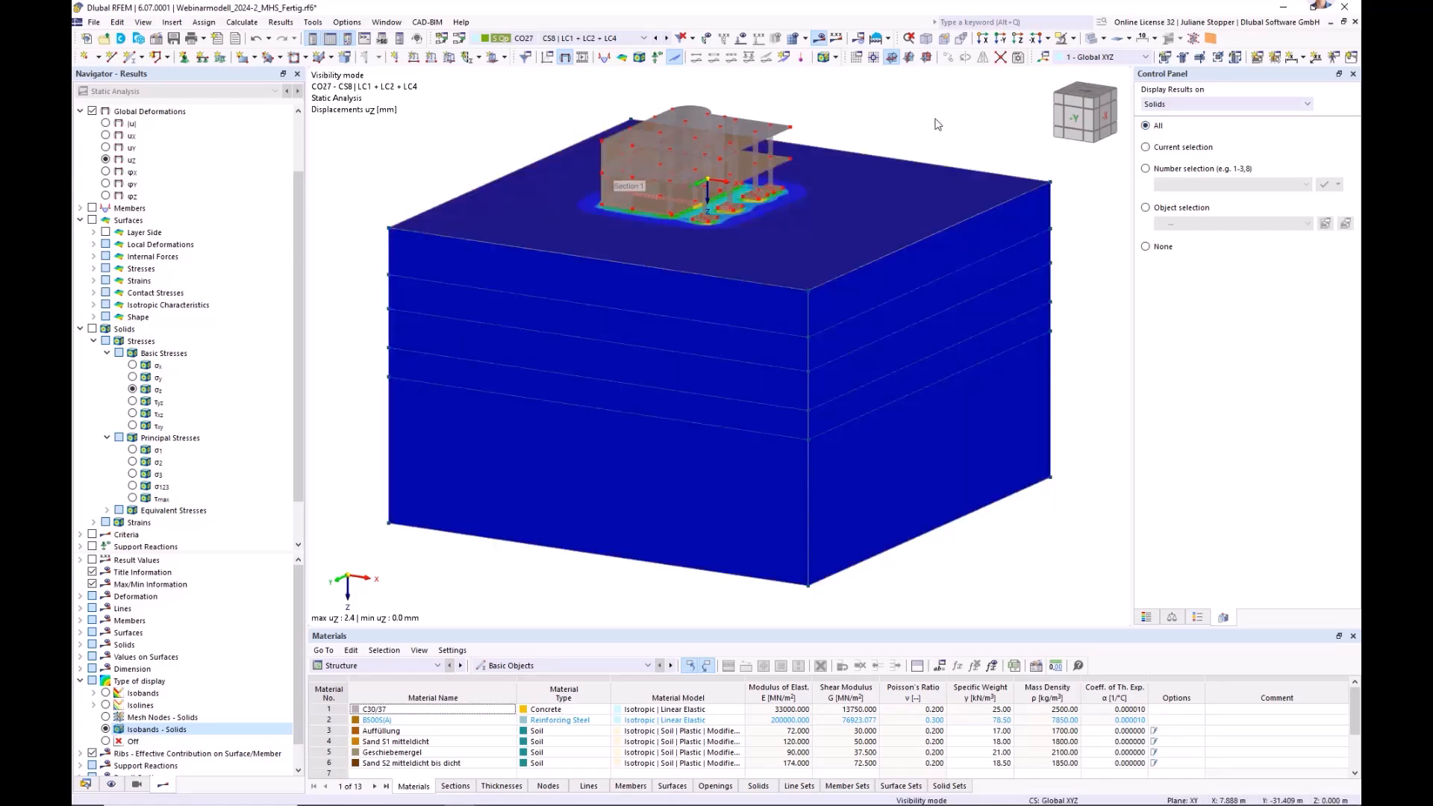
click(1094, 41)
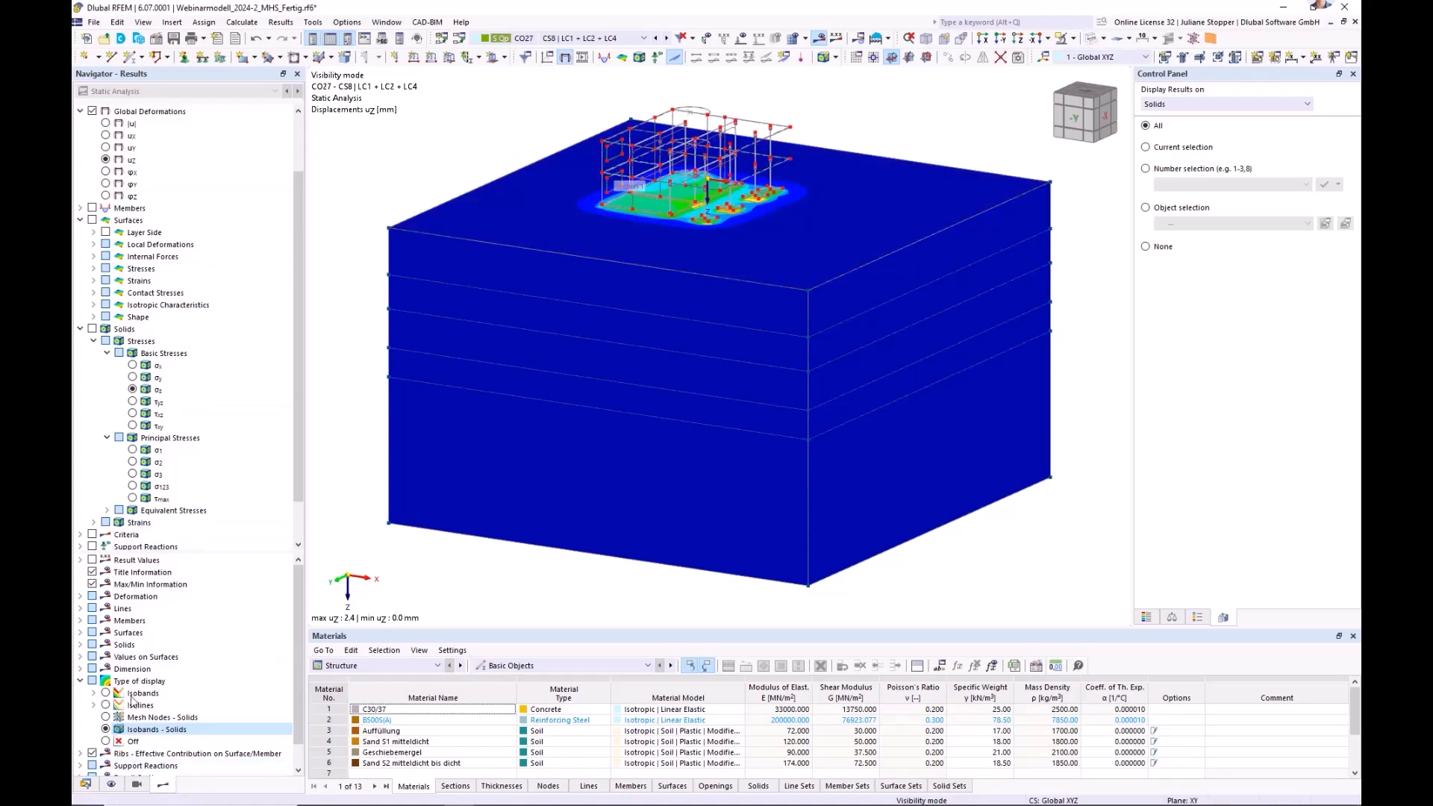
- Hide the nodes in the model display and view the settlement contours around the foundations
scroll(135, 305, up, 2)
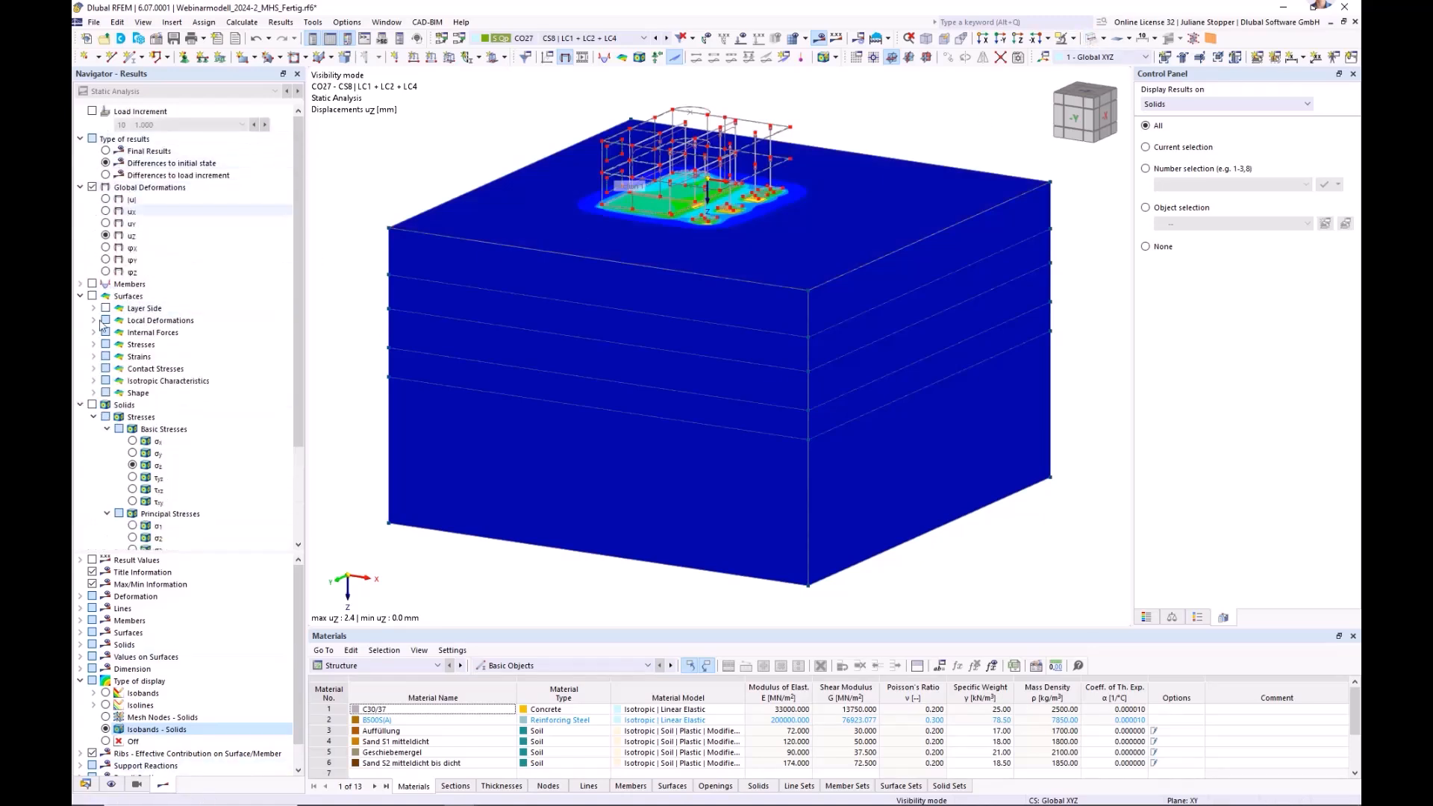
click(136, 784)
click(112, 783)
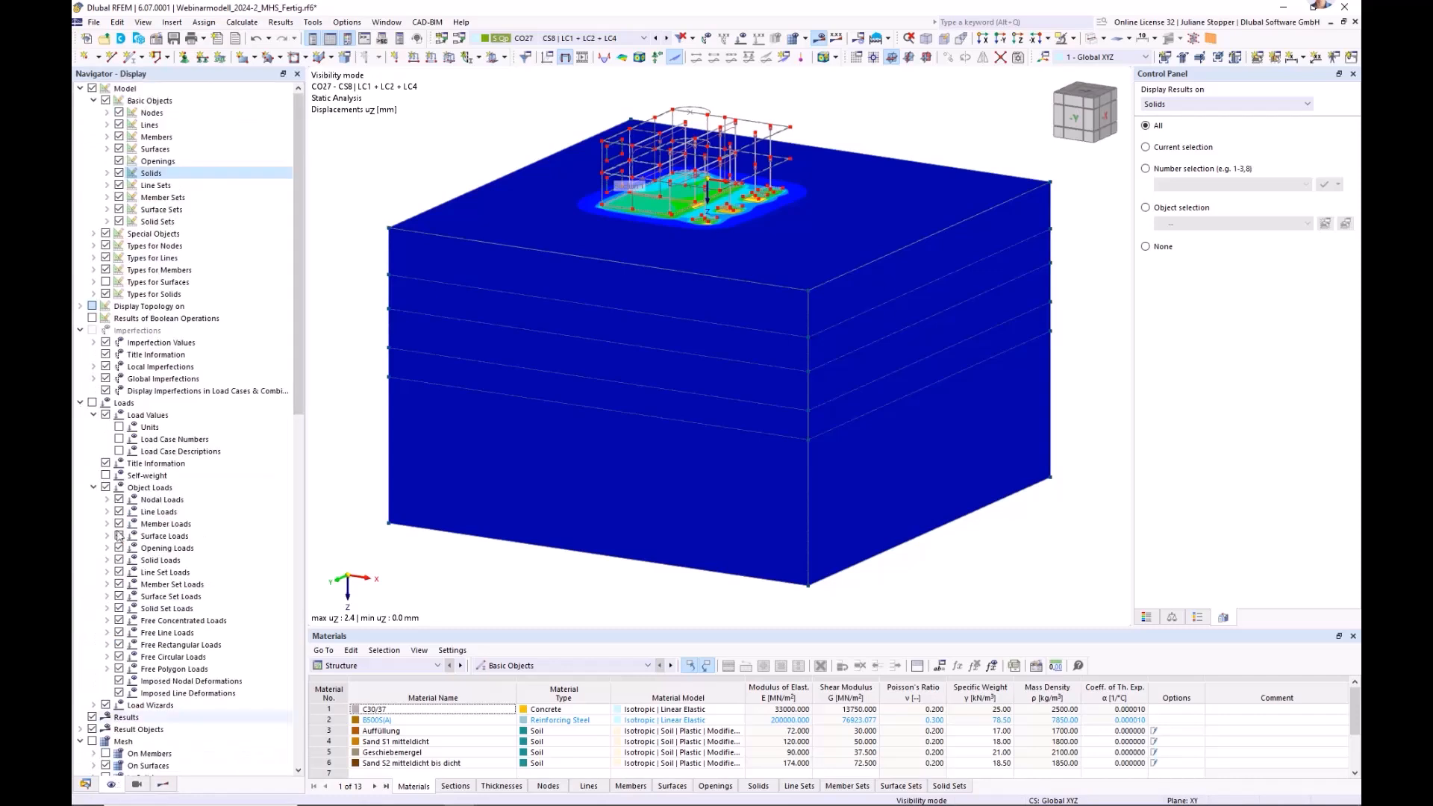
click(119, 113)
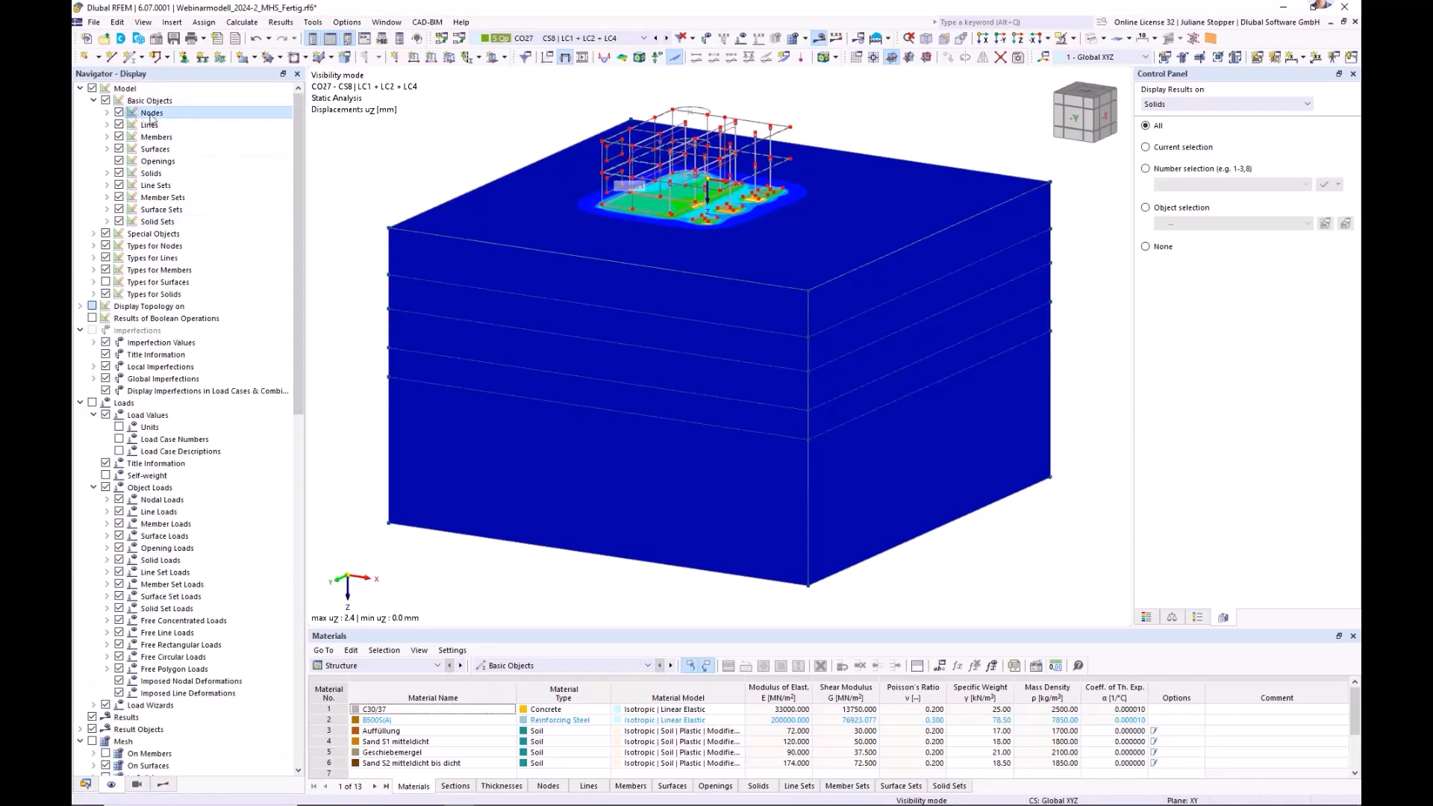
middle_drag(1097, 338, 1006, 369)
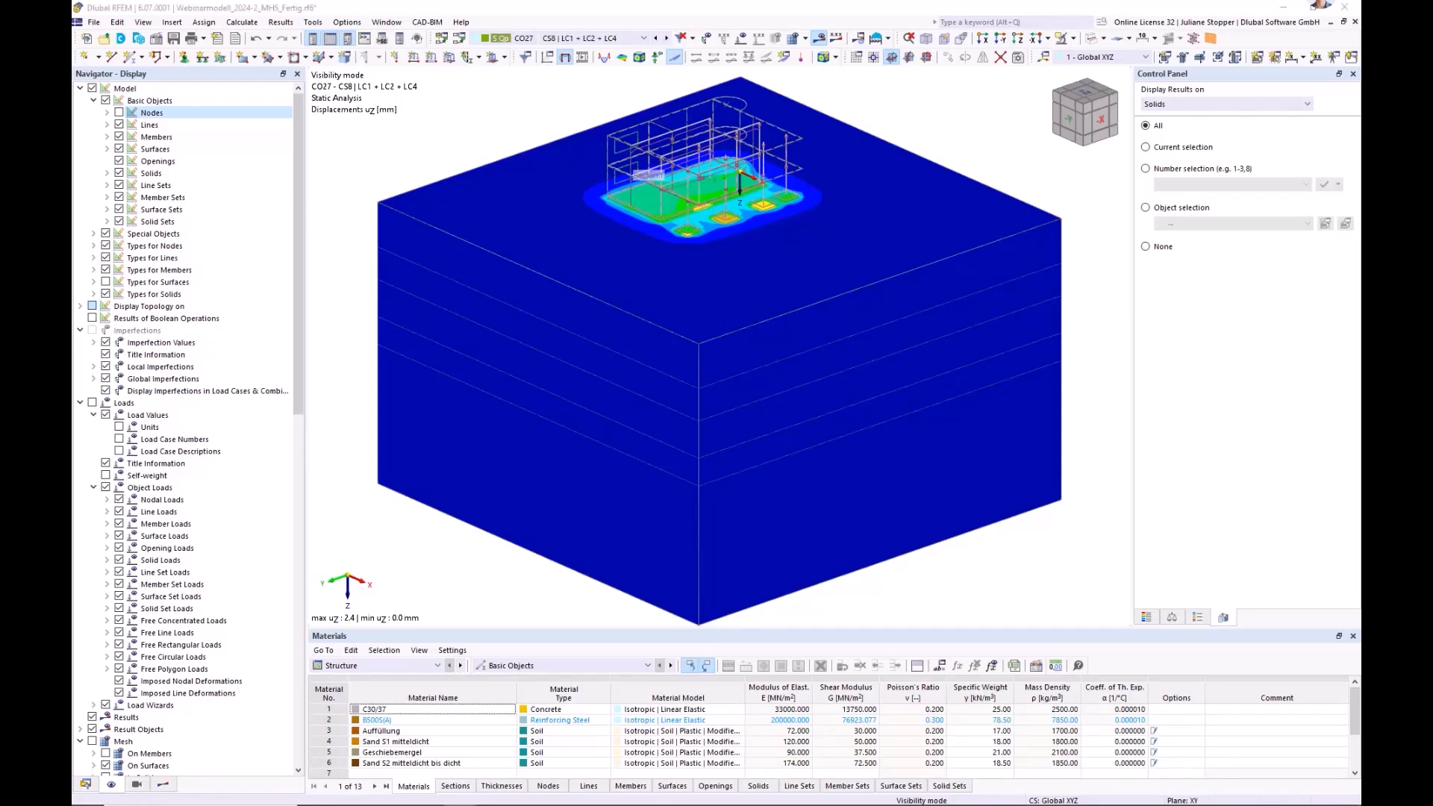
- Switch to the Triax-No-01-Sand_240702 model and inspect the material definition of Abritrary Sand (MHS), dense
click(295, 524)
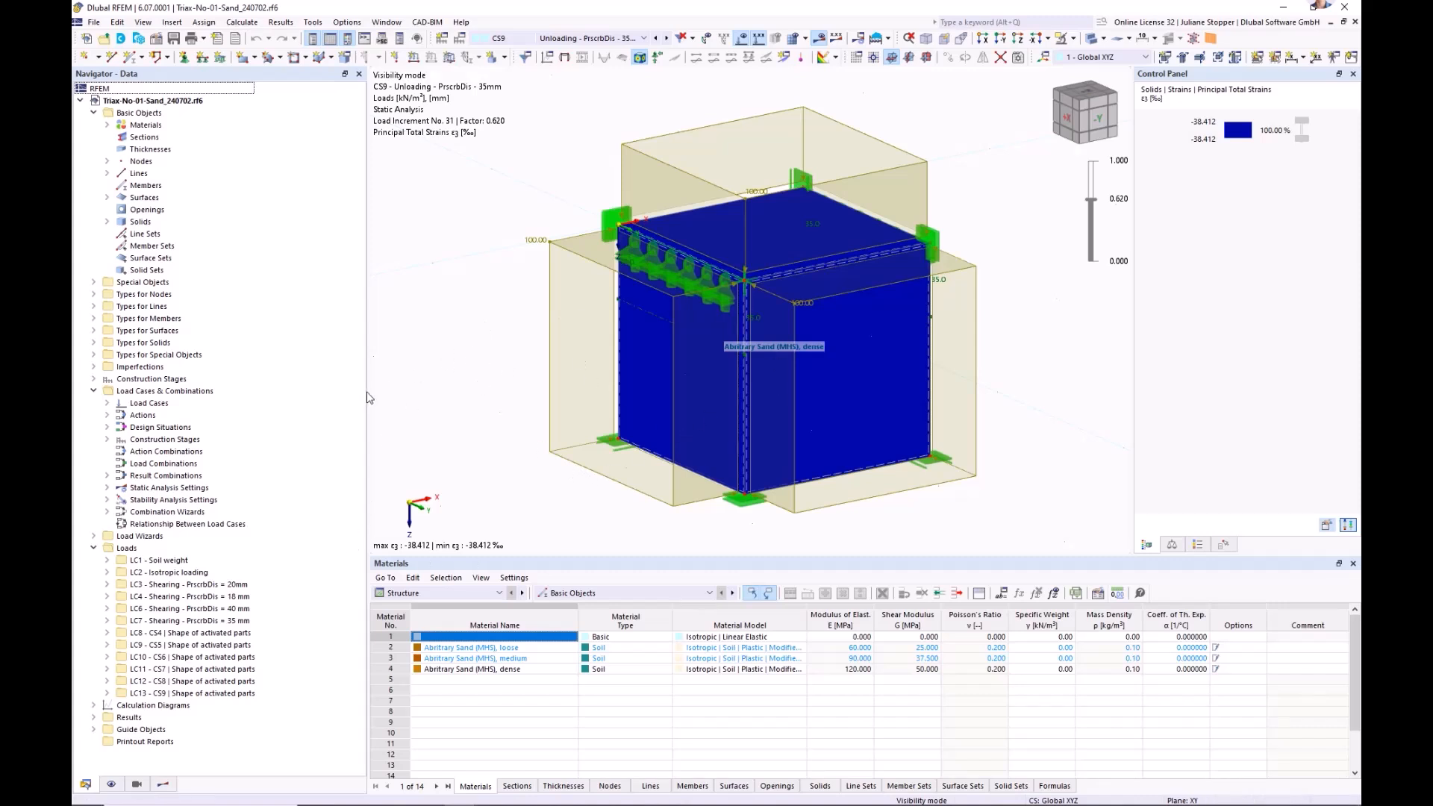
drag(366, 396, 332, 401)
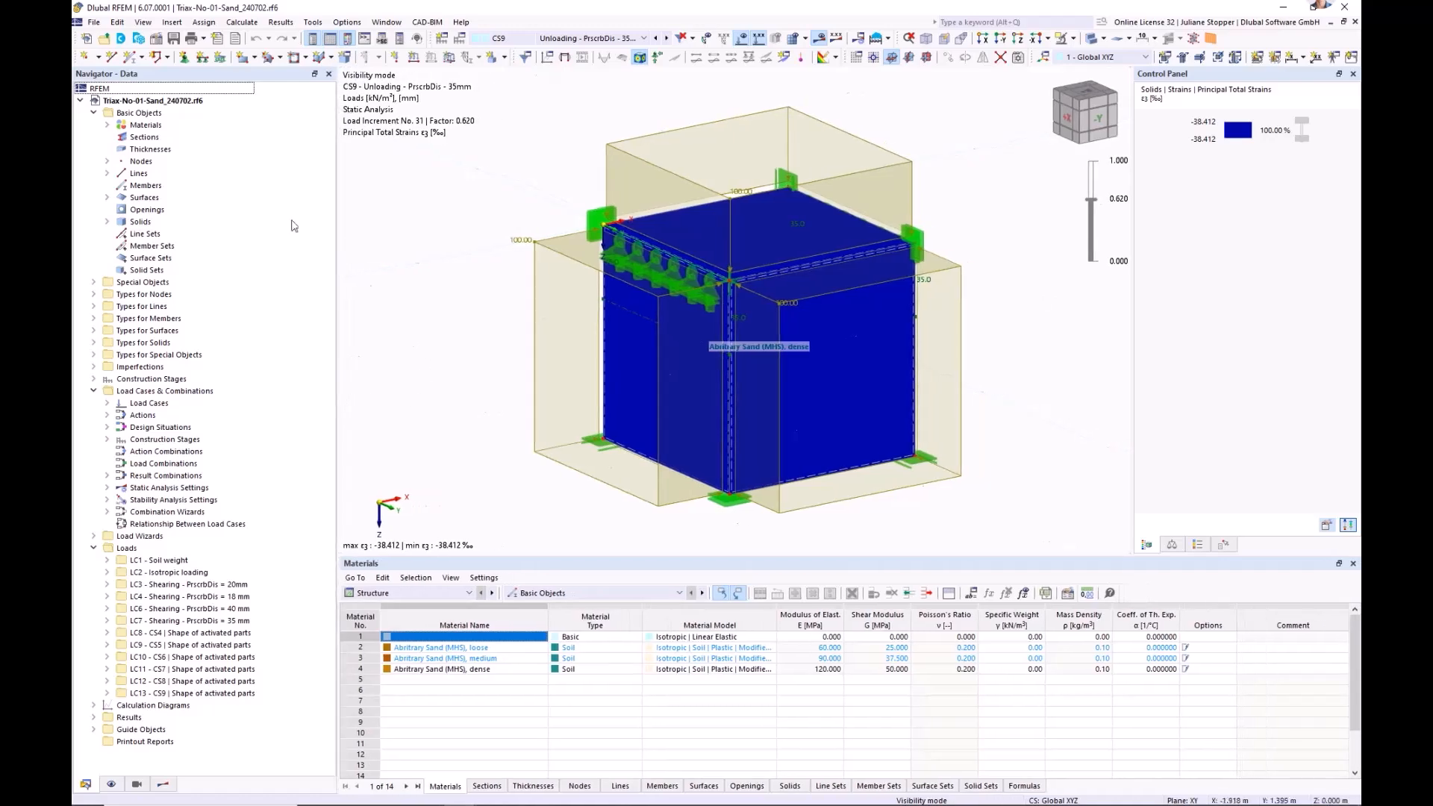
click(107, 126)
double_click(195, 161)
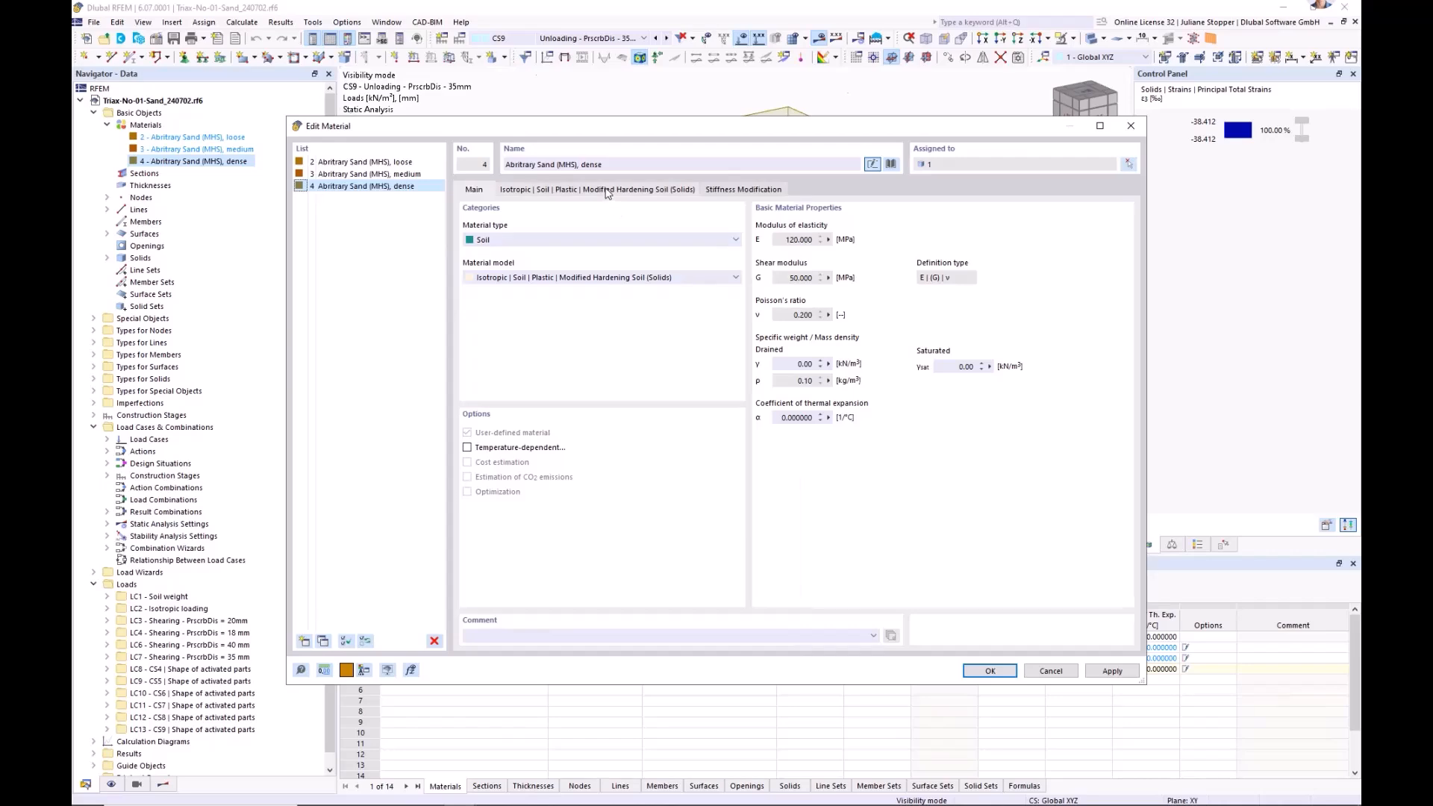
click(608, 190)
click(475, 190)
click(990, 671)
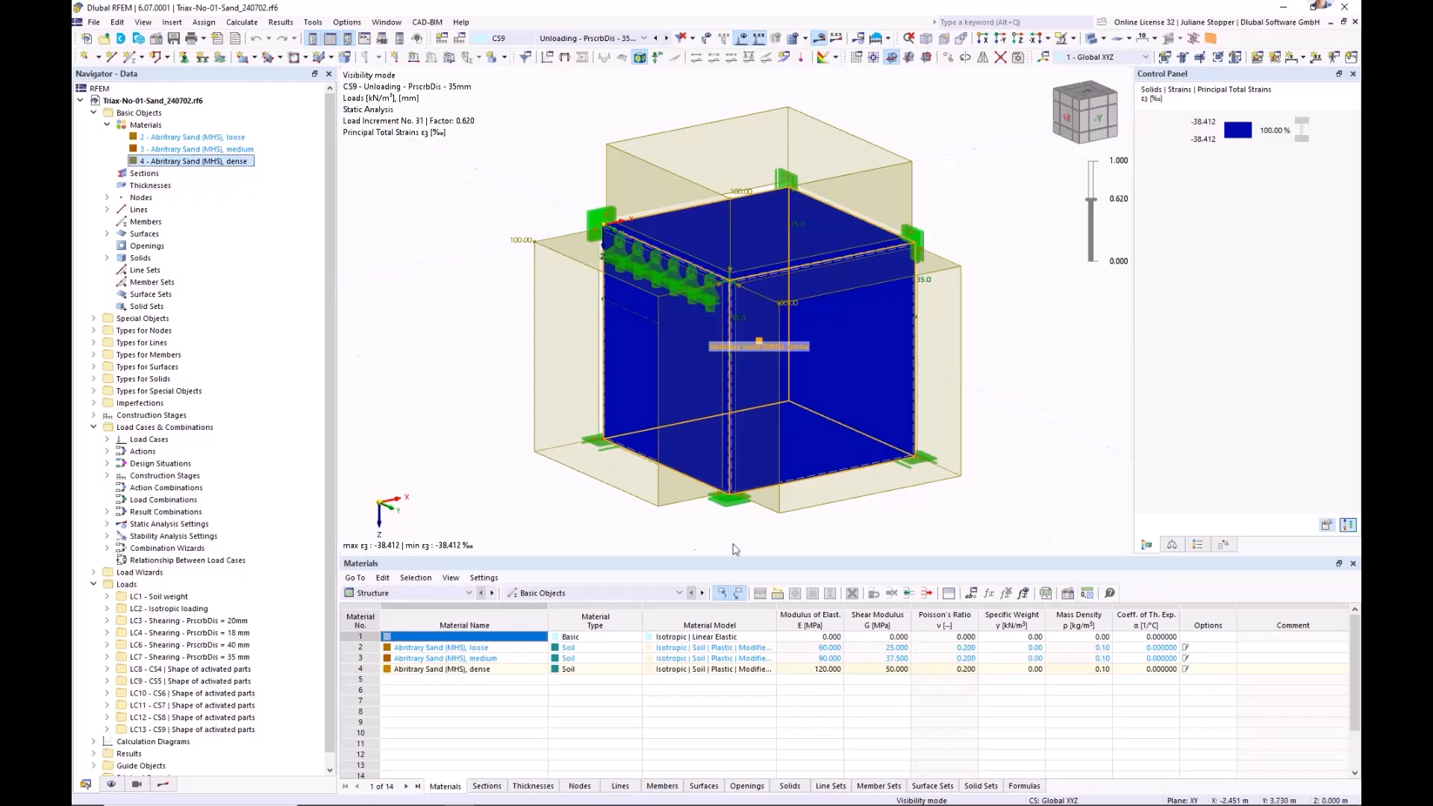
- Enlarge the model view and examine the strength, stiffness and preconsolidation parameters of the dense sand's Modified Hardening Soil model
drag(929, 565, 929, 595)
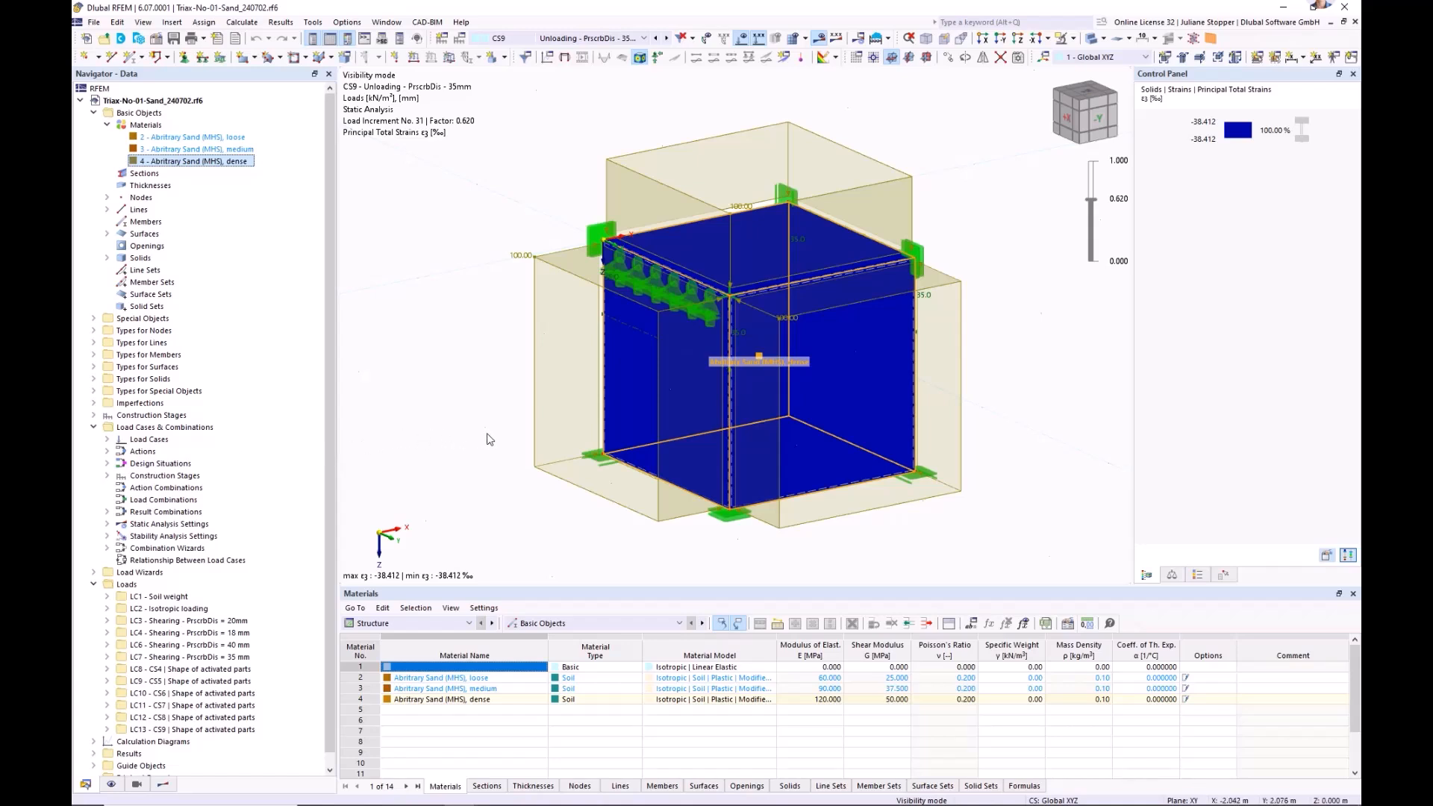
double_click(235, 162)
click(556, 191)
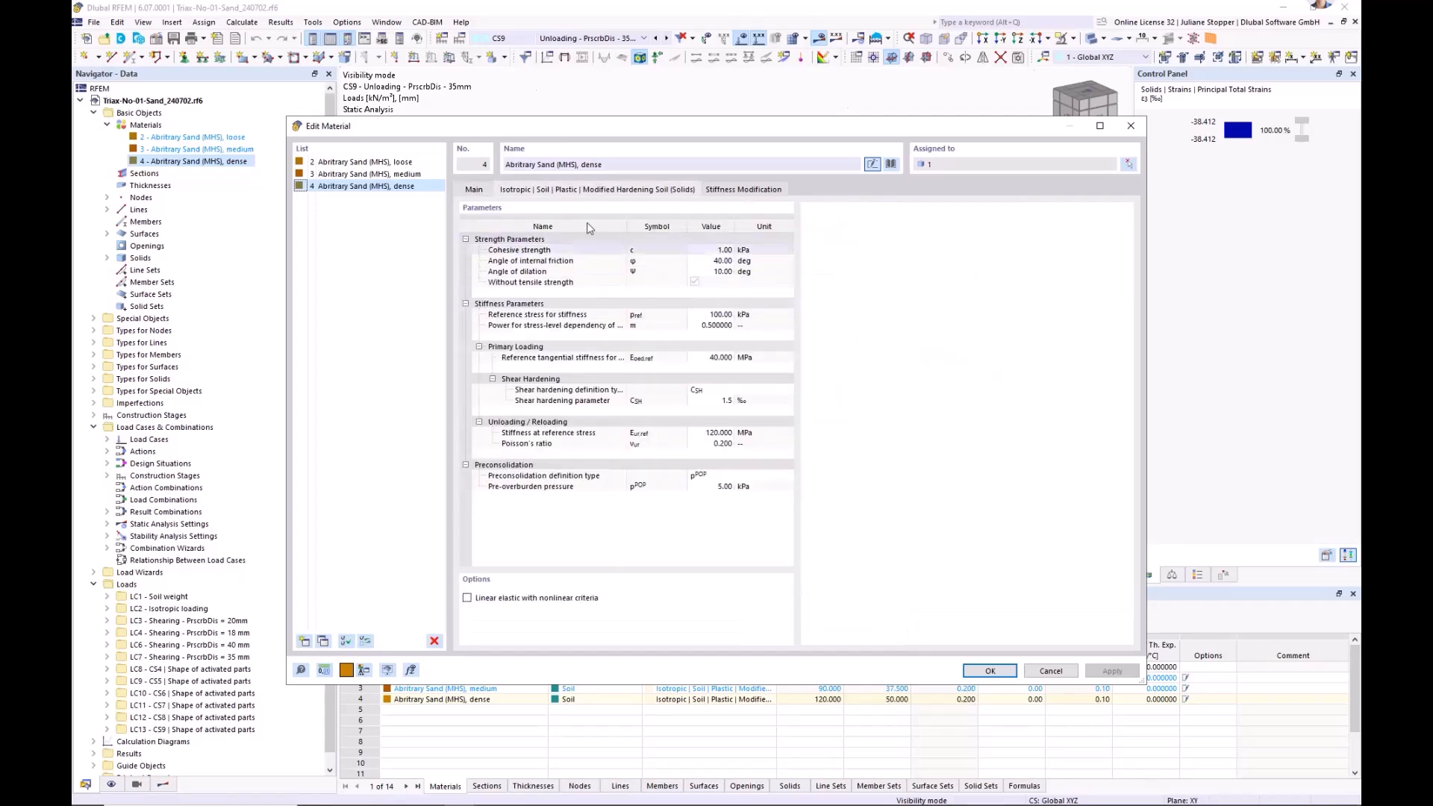
click(475, 190)
click(1050, 671)
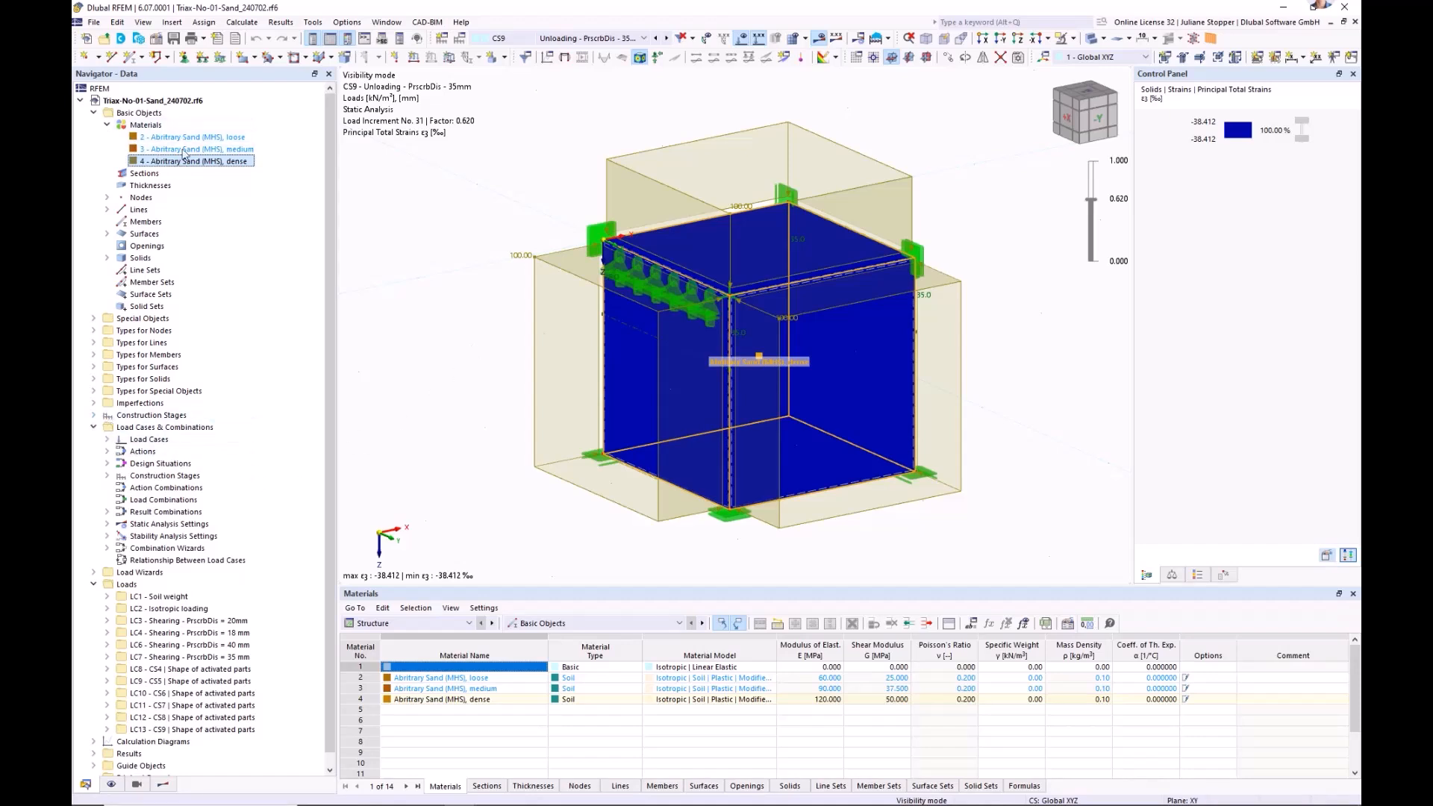
- List the construction stages and display stages CS1 - Start and CS4 - Nil step
click(93, 416)
click(132, 424)
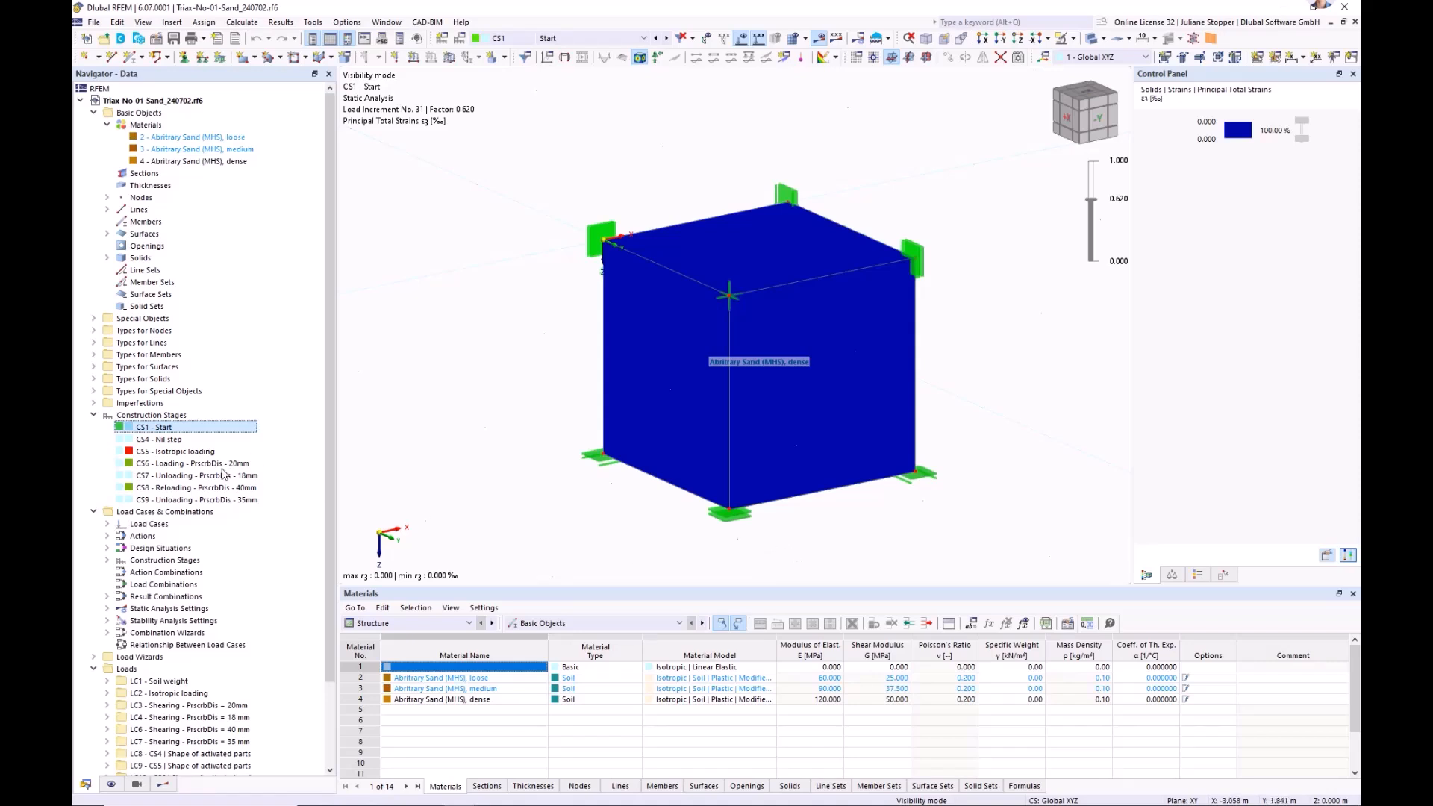
click(154, 441)
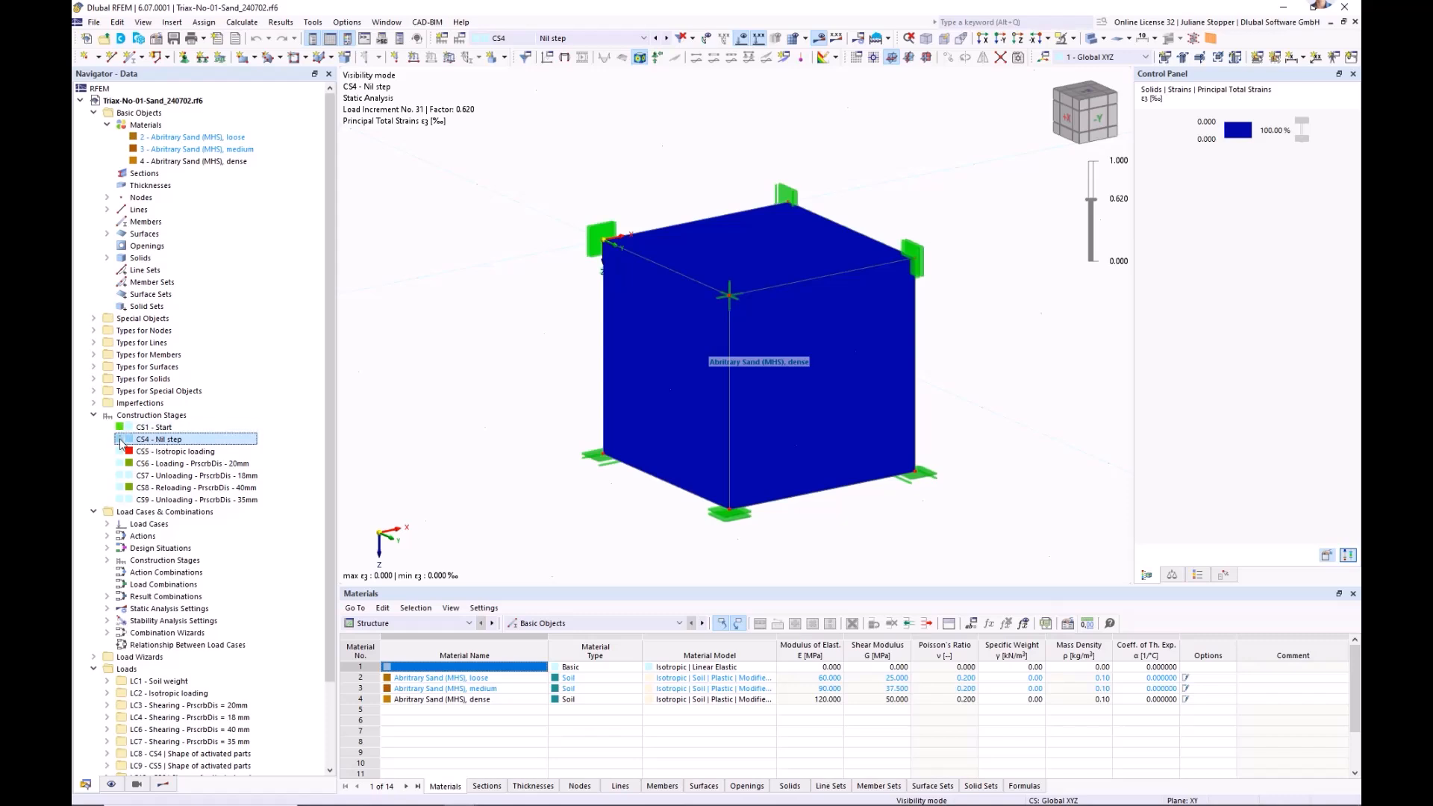
- Examine the analysis and structure modification settings of construction stages CS1 - Start and CS4 - Nil step
click(109, 561)
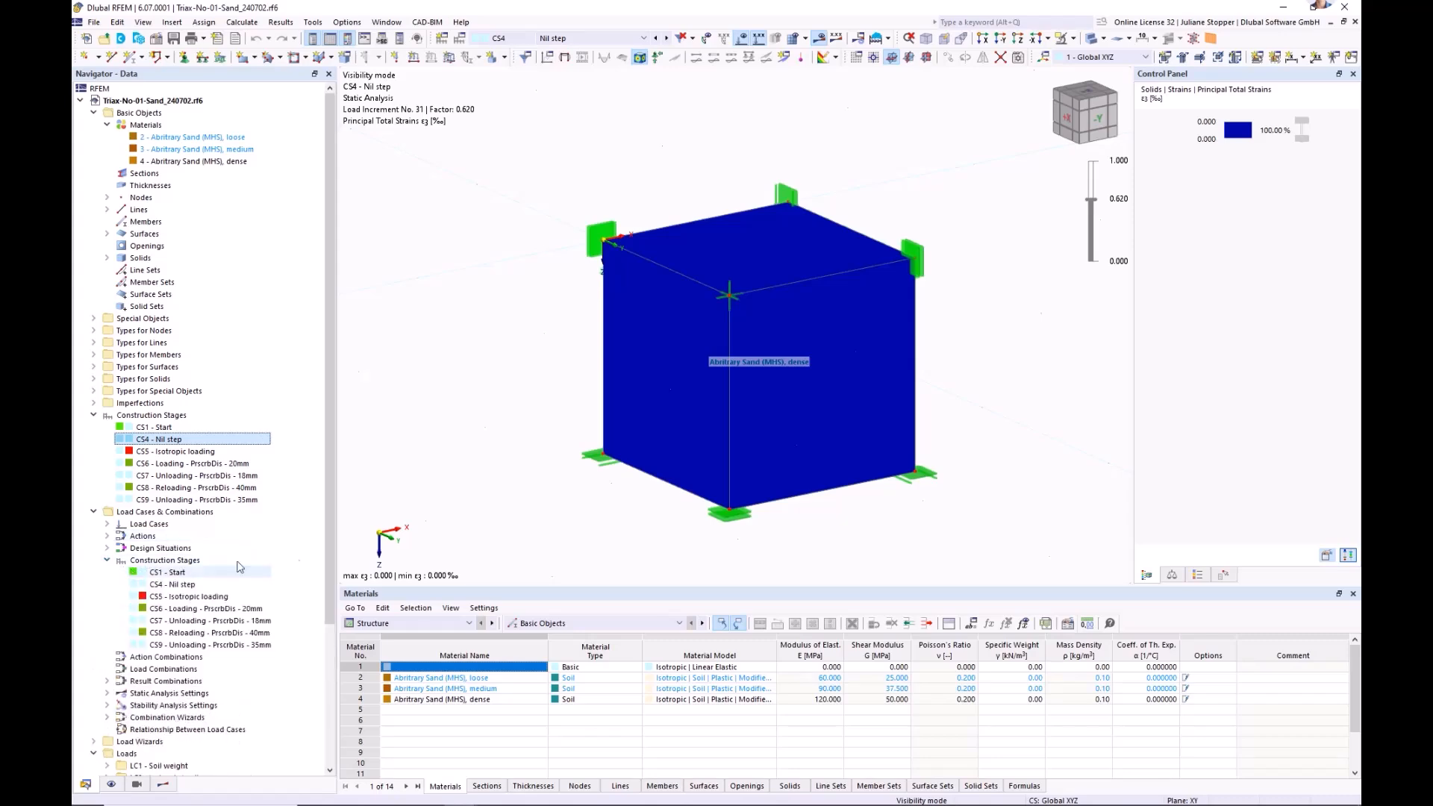
click(179, 572)
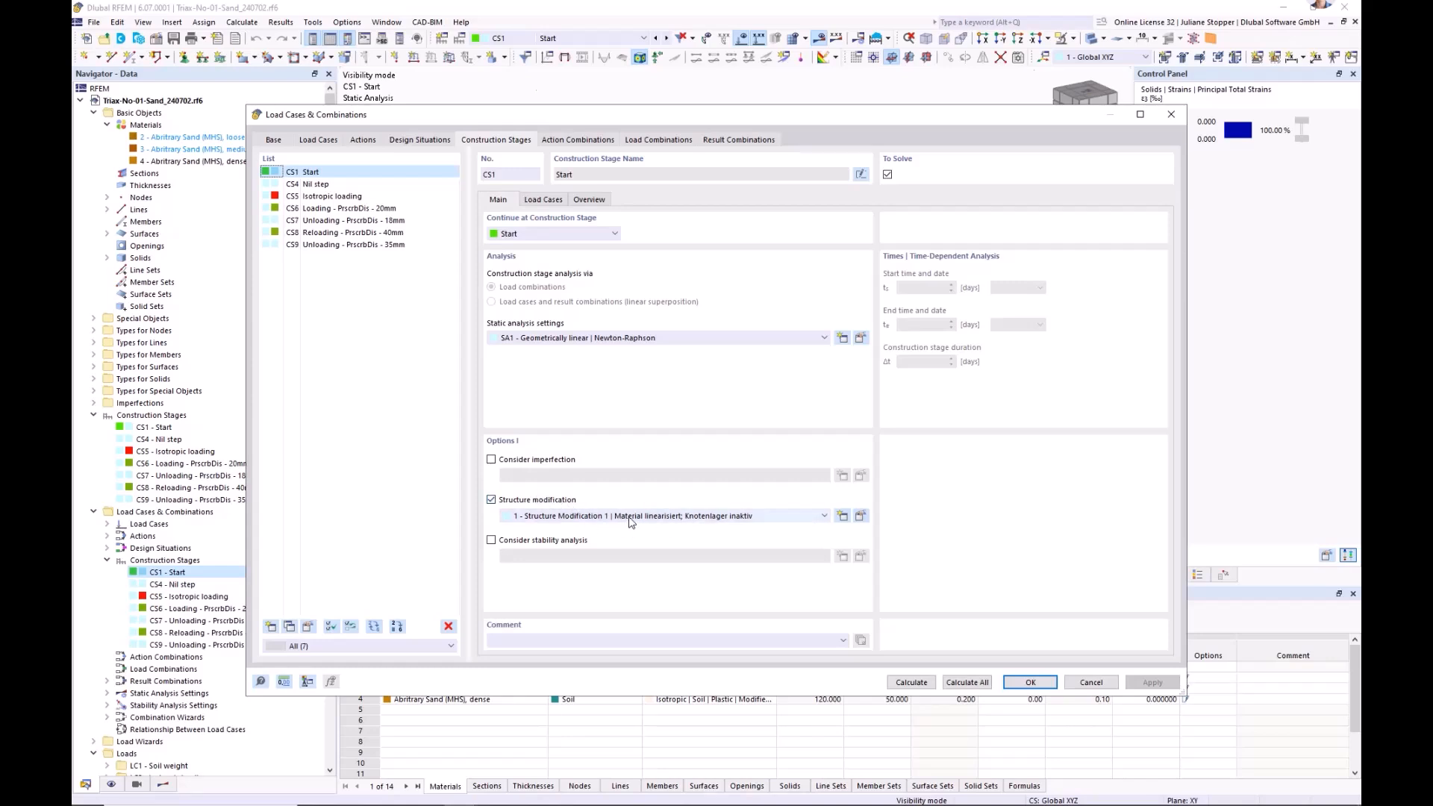
click(312, 185)
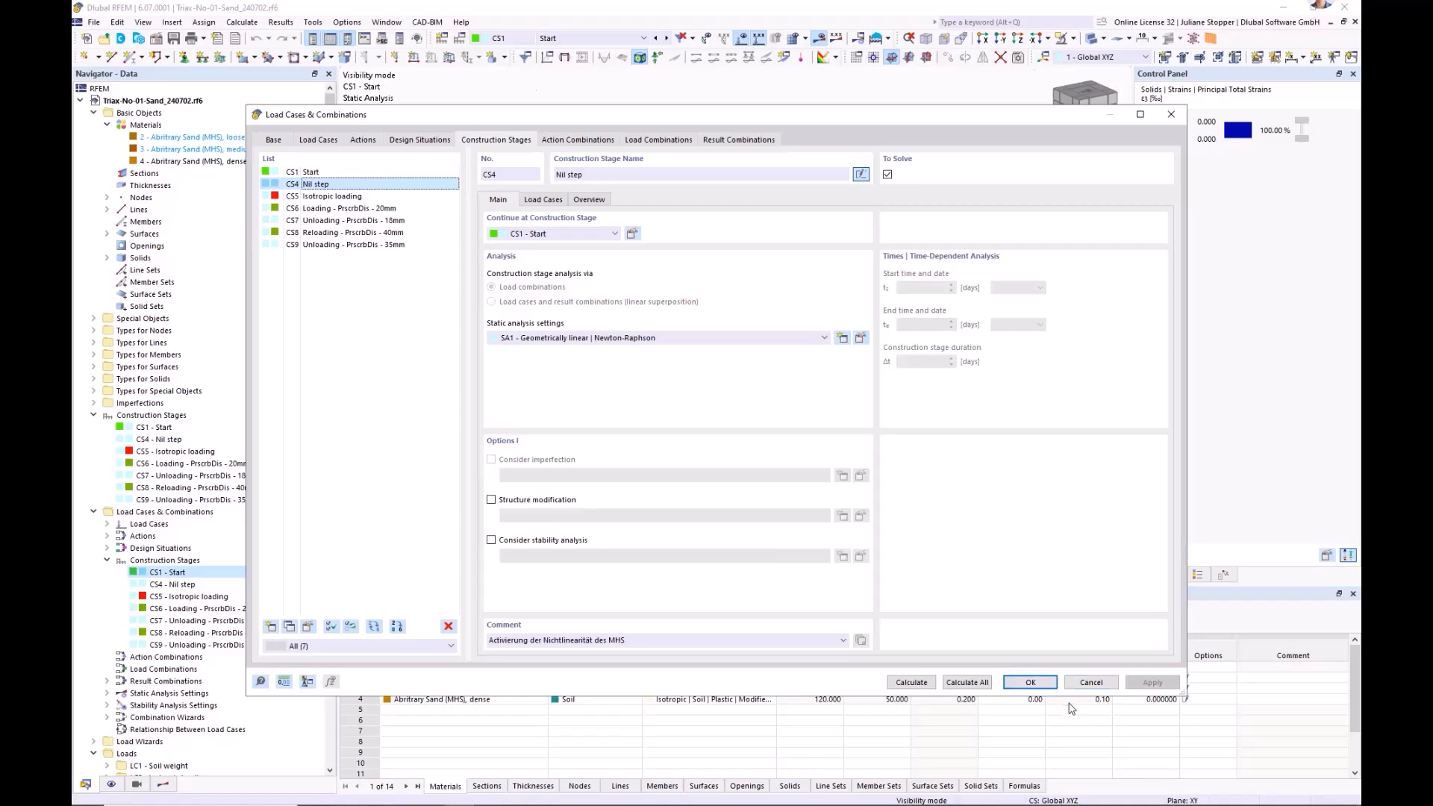
click(1089, 682)
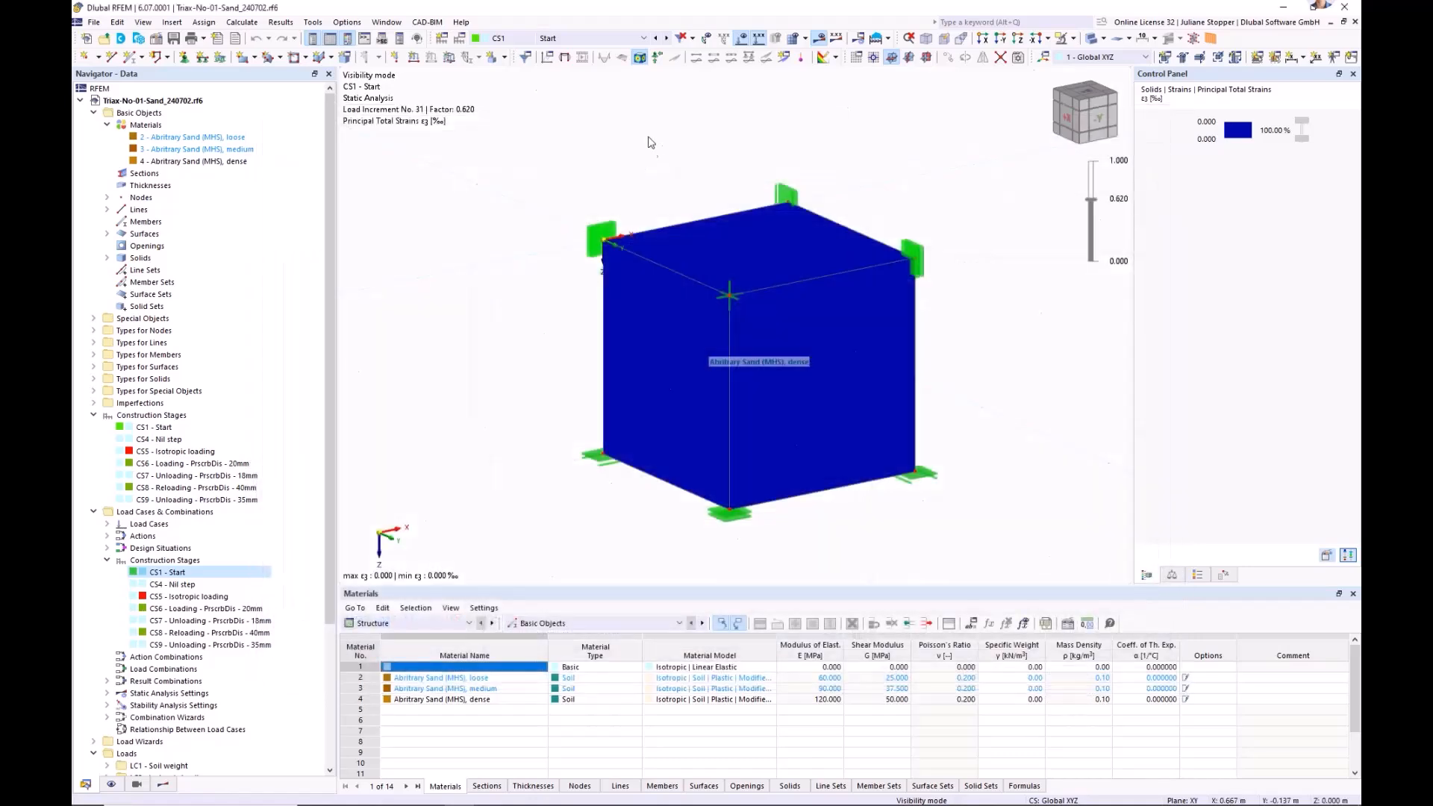
- Display the isotropic loading stage CS5, loading stage CS6, unloading stage CS7 and reloading stage CS8 in turn
click(665, 38)
click(666, 38)
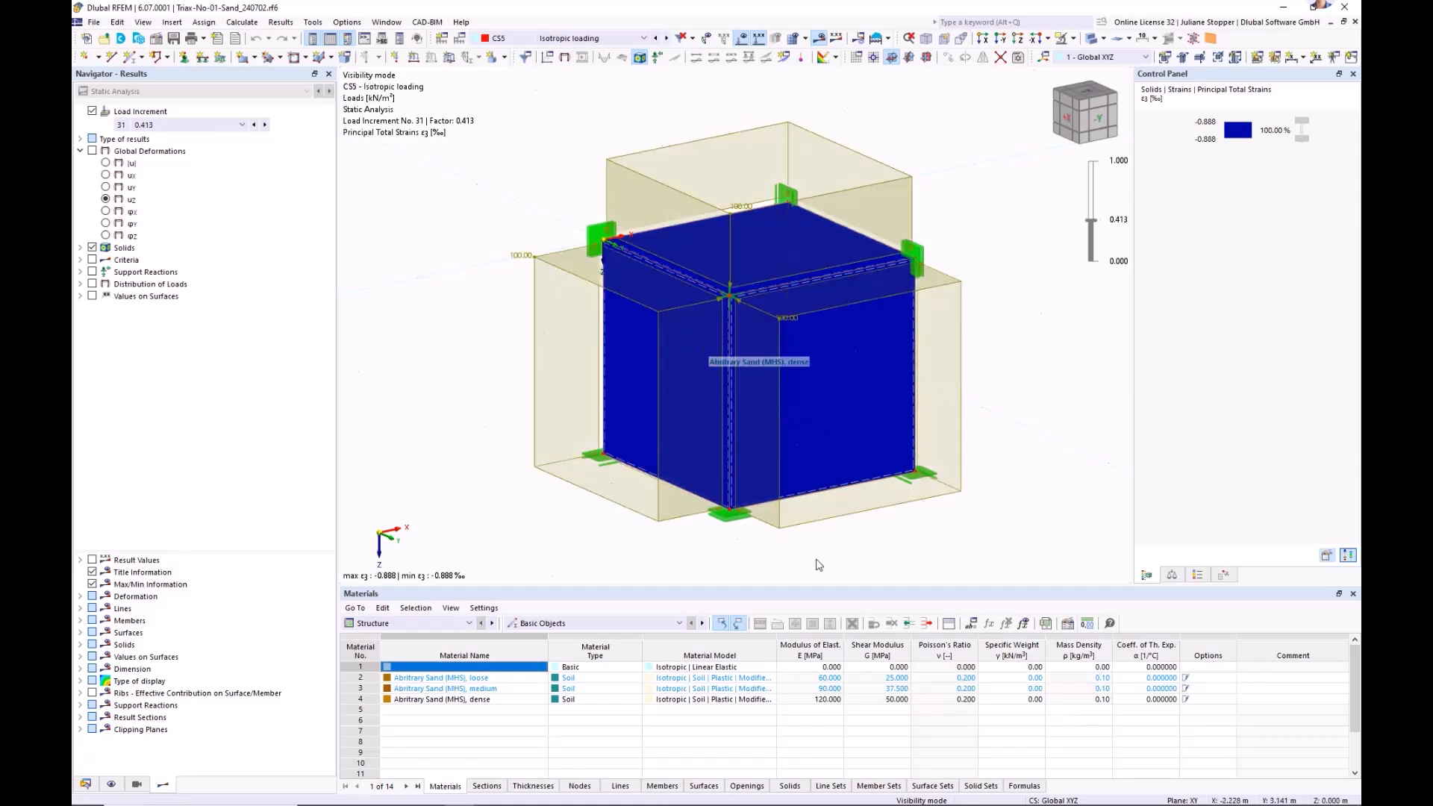
click(86, 785)
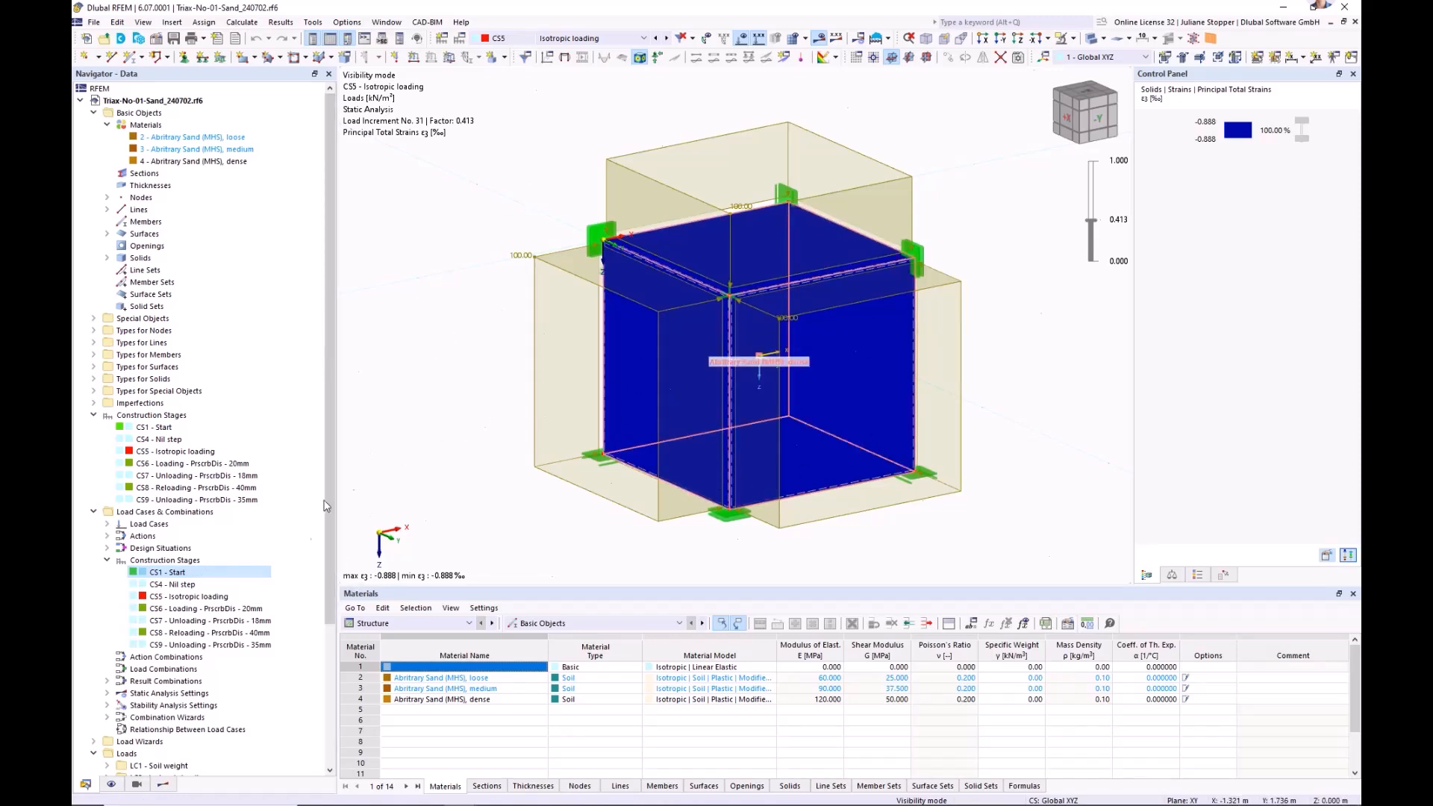
click(226, 612)
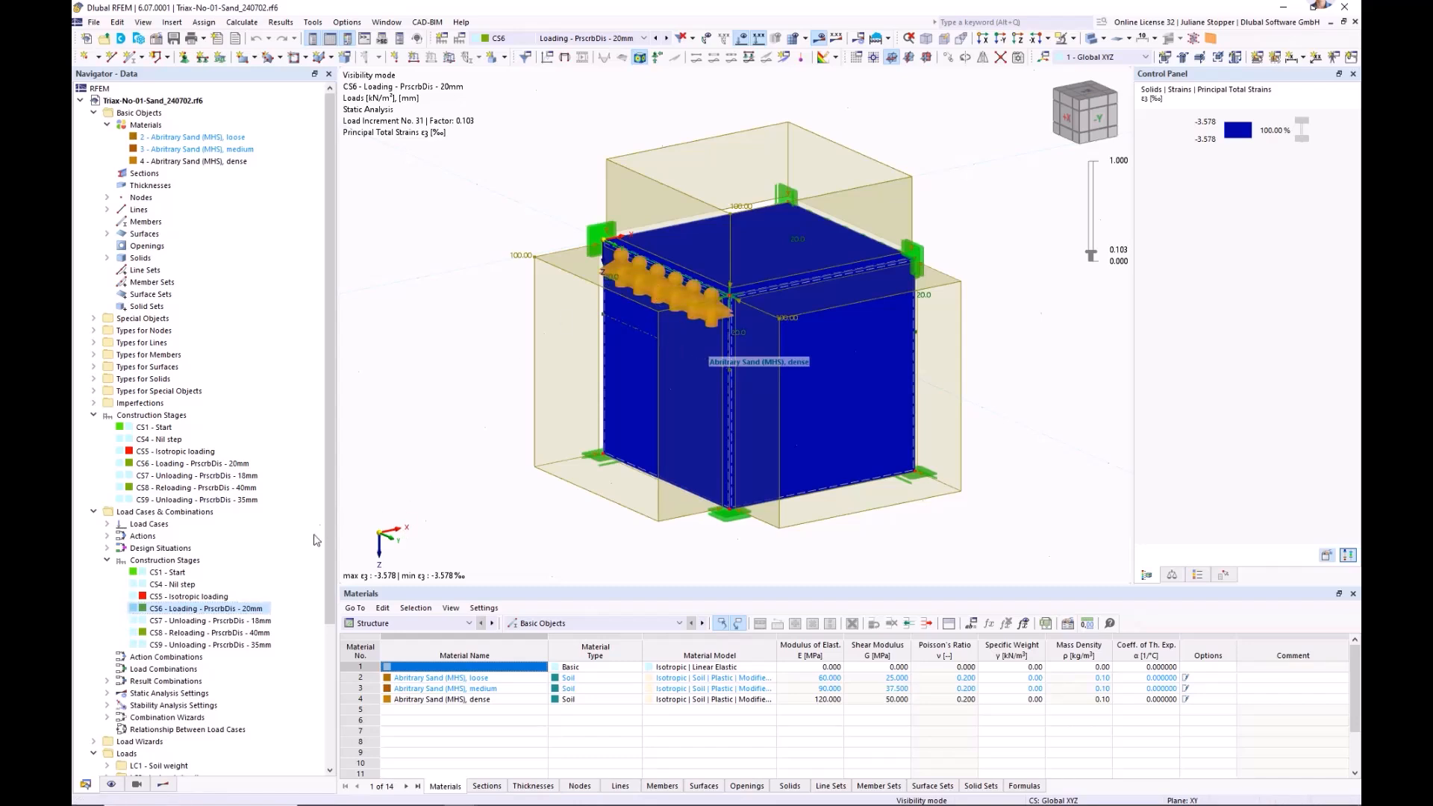
click(236, 622)
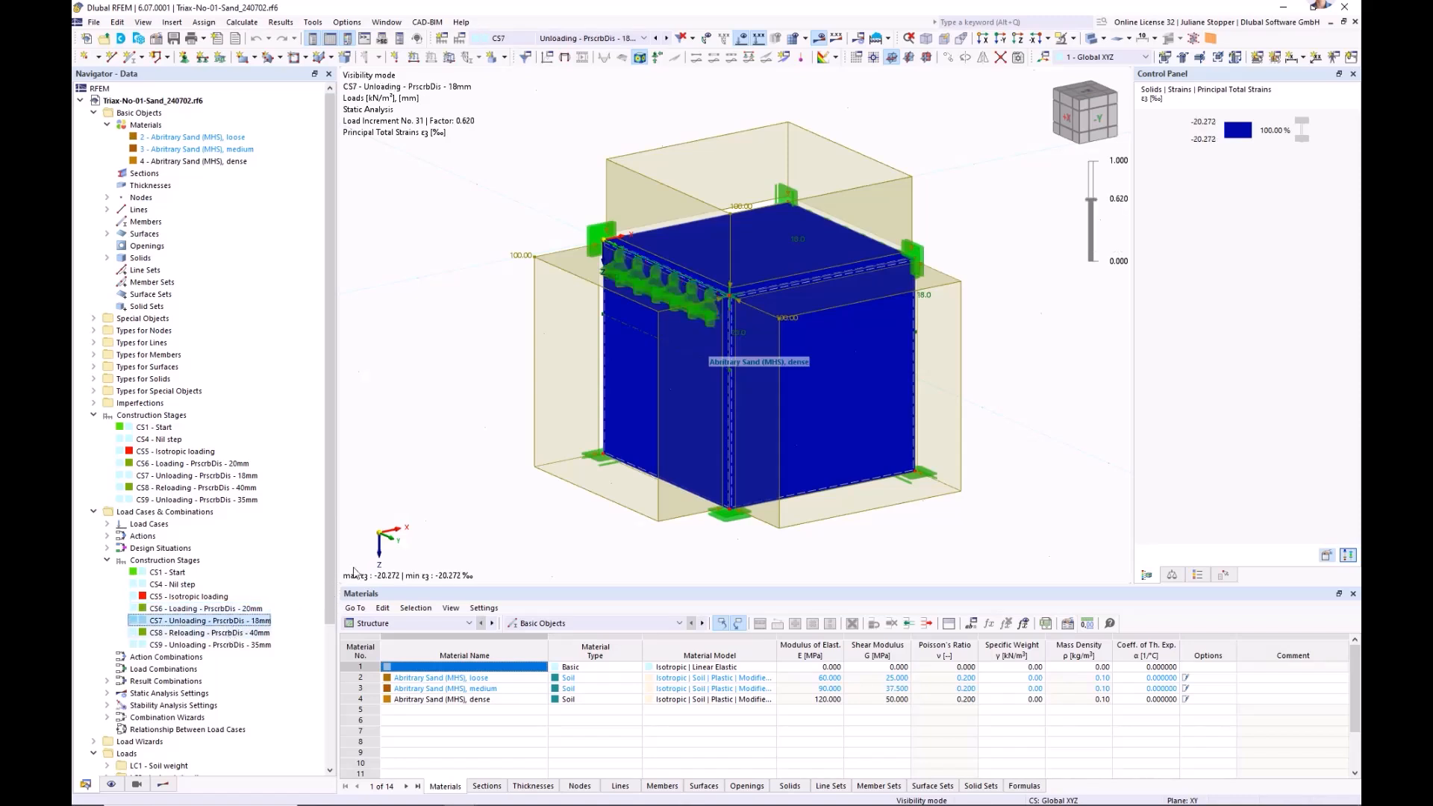
scroll(198, 679, down, 1)
click(194, 596)
- List the calculation diagrams and open CD2, the chained diagram from CS5 to CS9, in a maximized editing window
scroll(108, 631, down, 1)
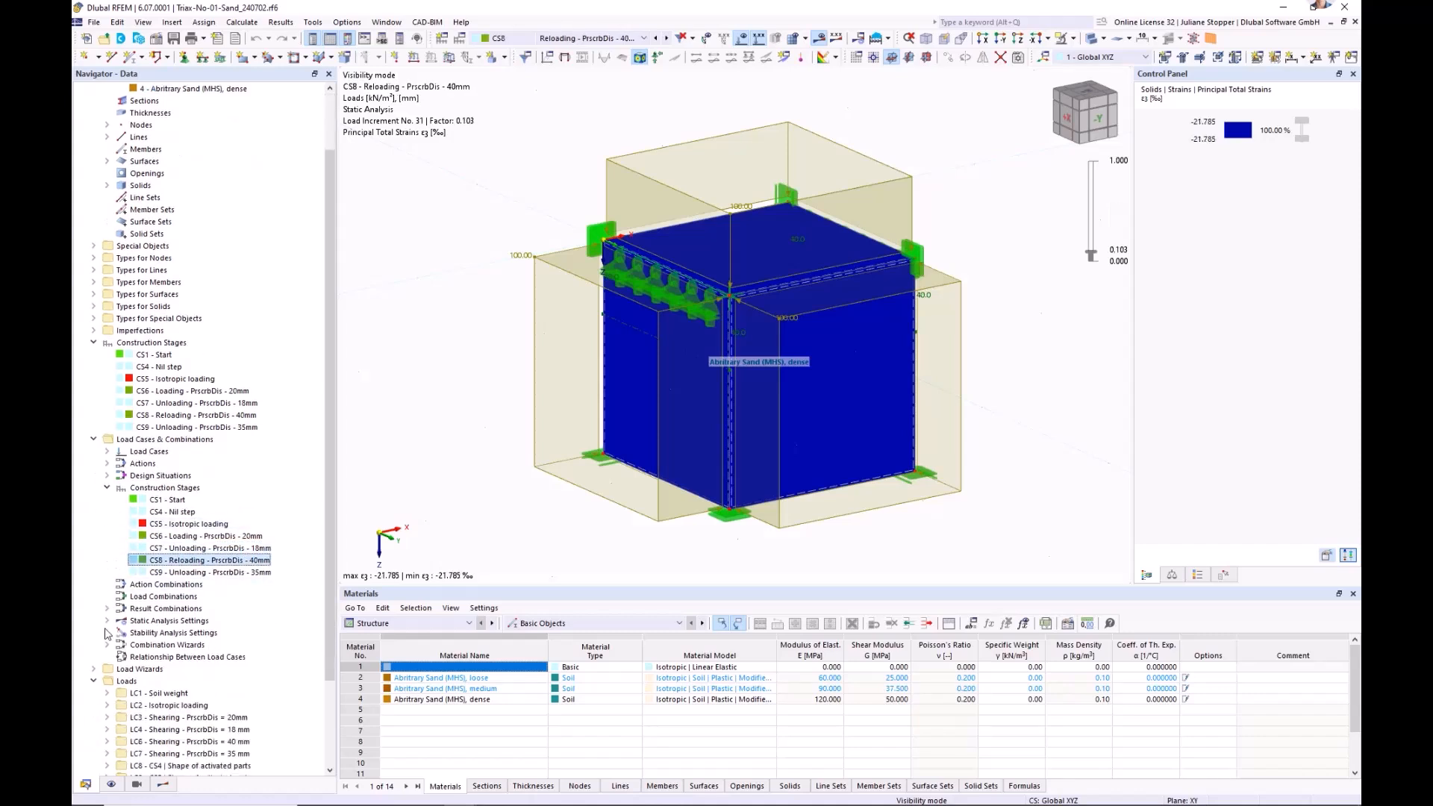
scroll(108, 633, down, 3)
click(94, 729)
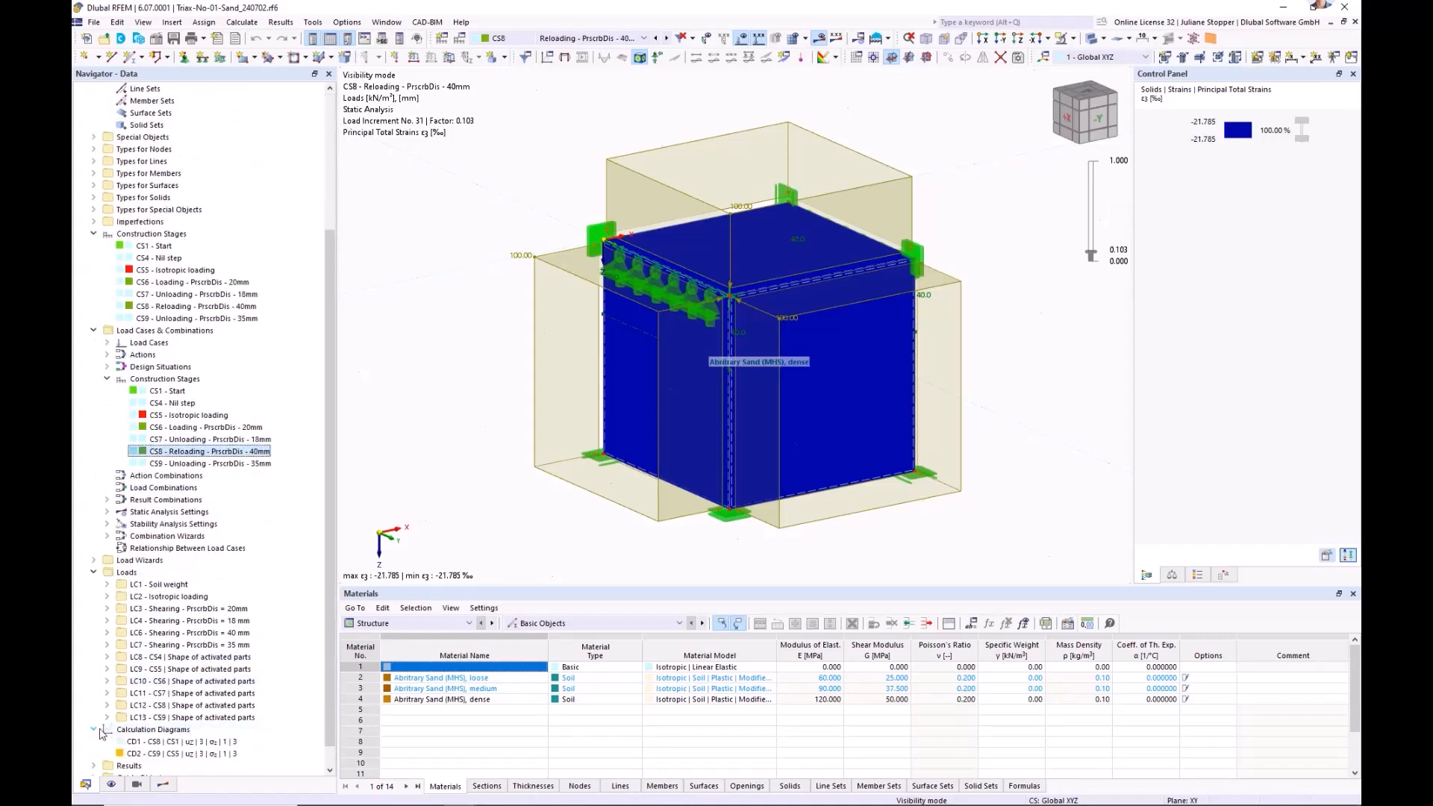
click(179, 754)
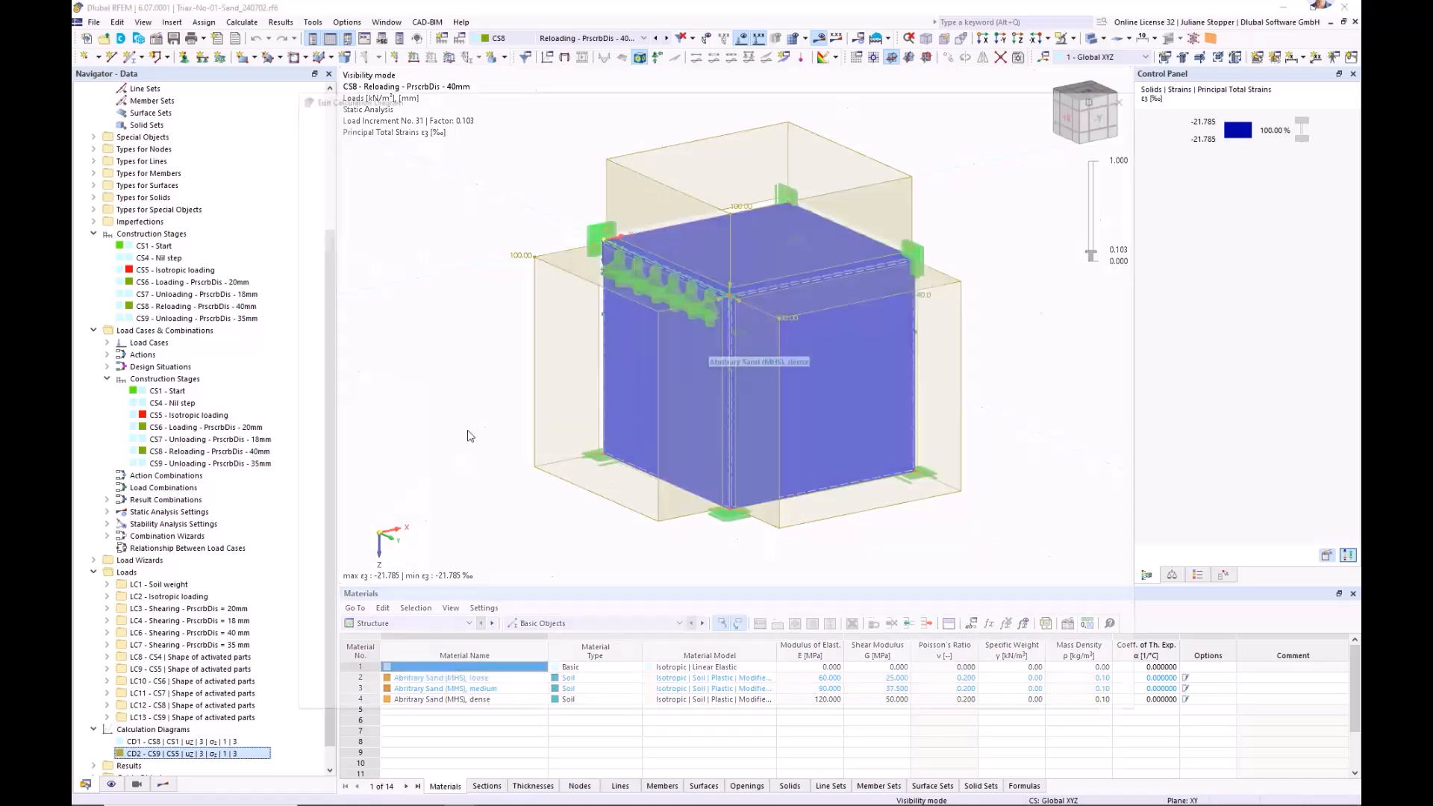
click(1099, 95)
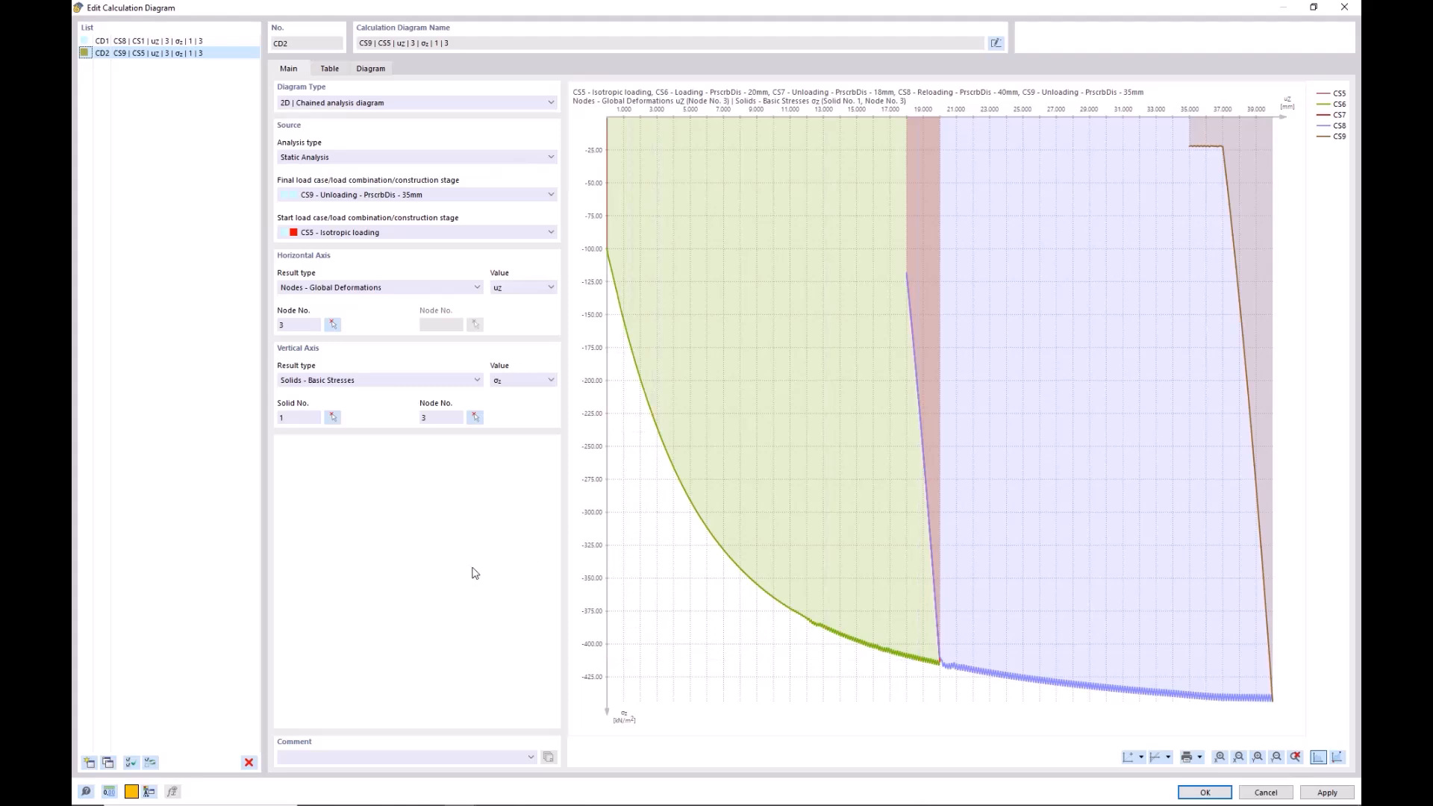
- Examine the load increment table and the enlarged diagram of CD2, then restore the window size and close it without changes
click(328, 70)
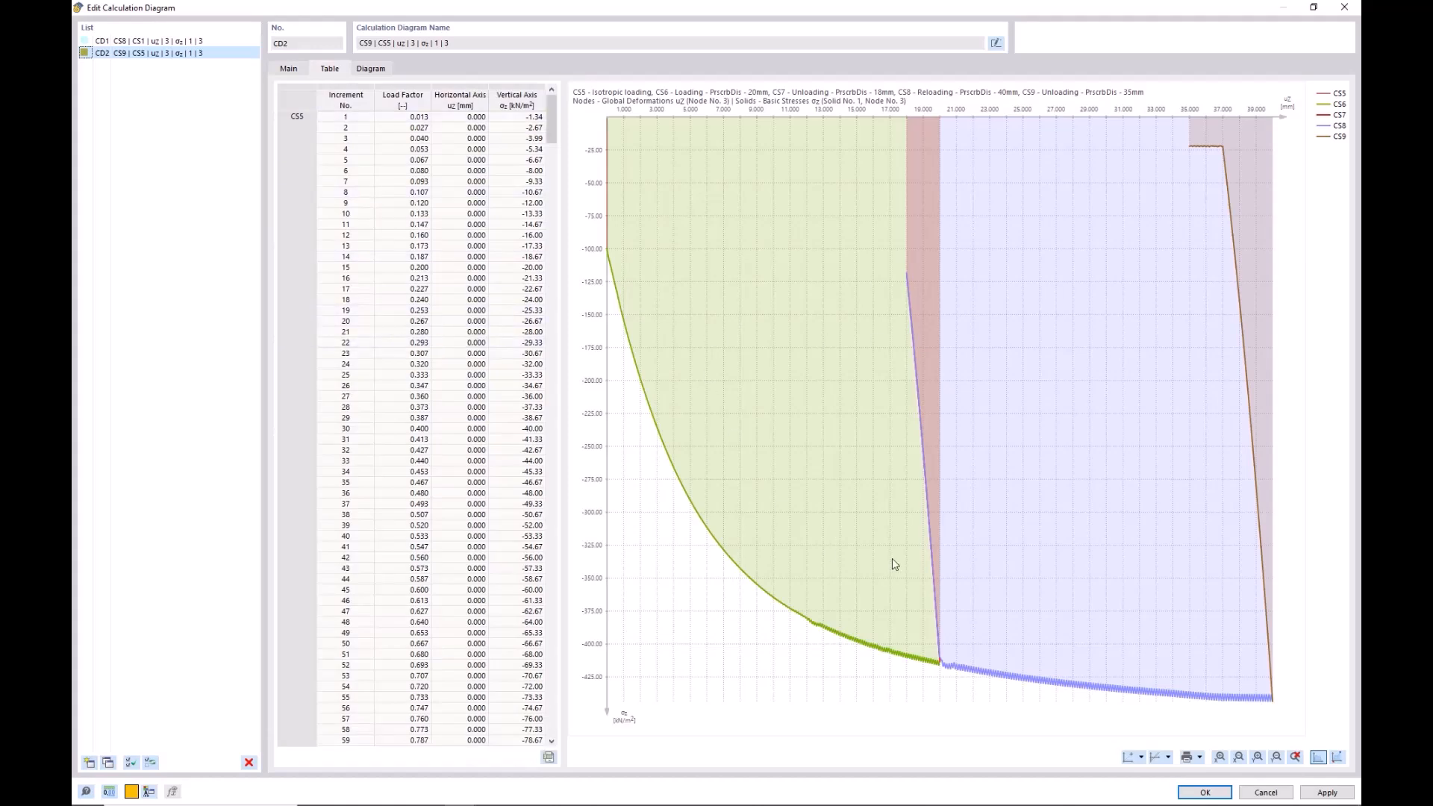
click(371, 69)
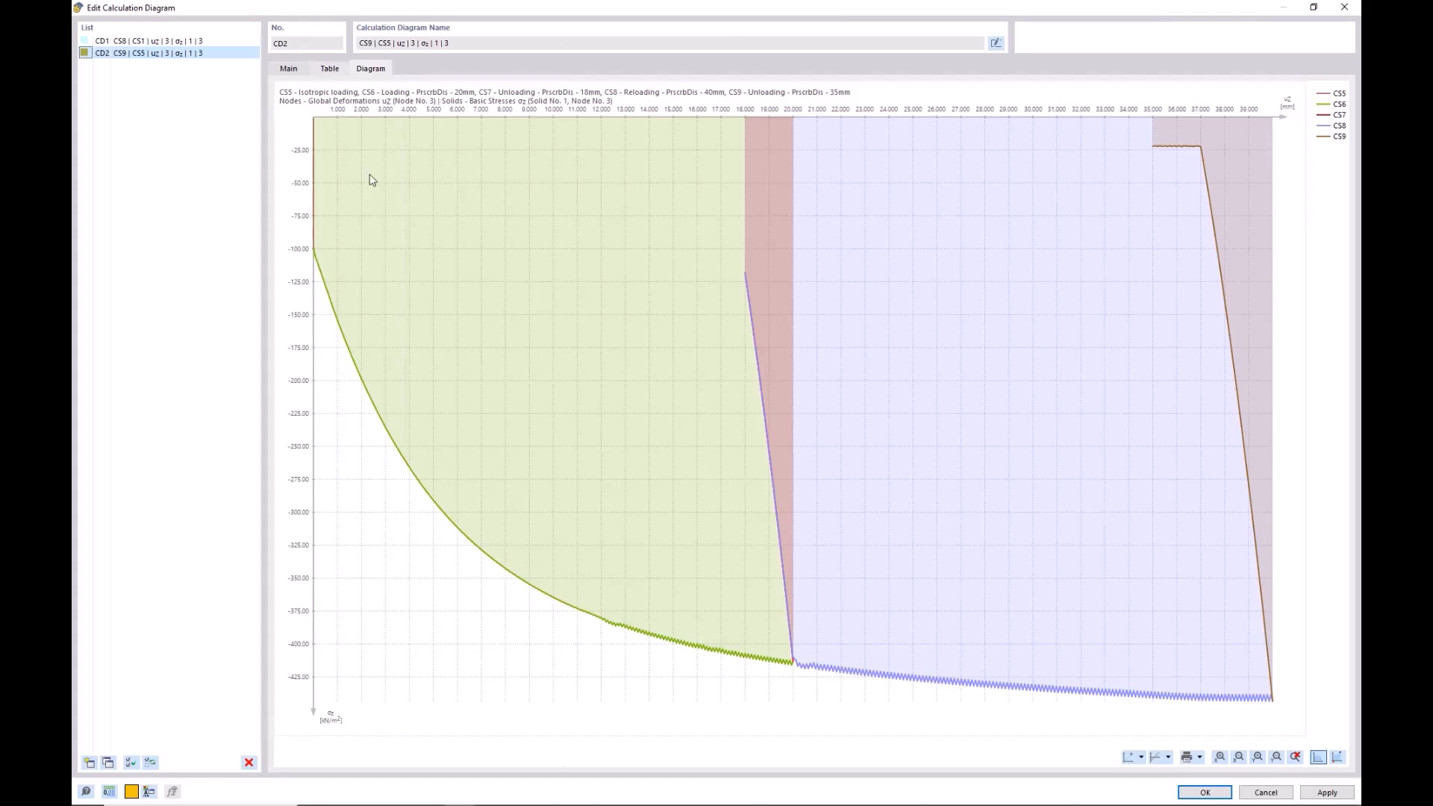
click(329, 68)
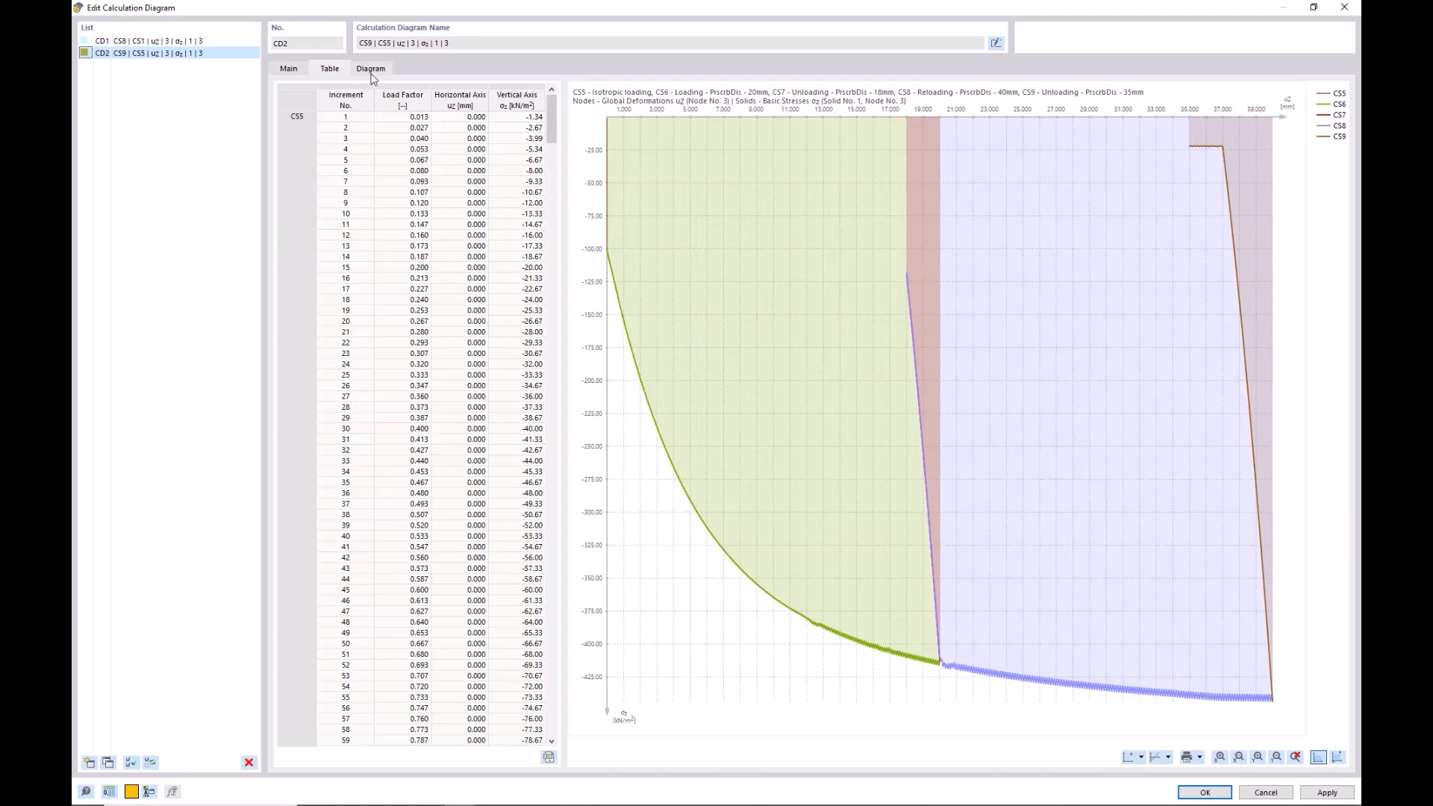
click(1314, 9)
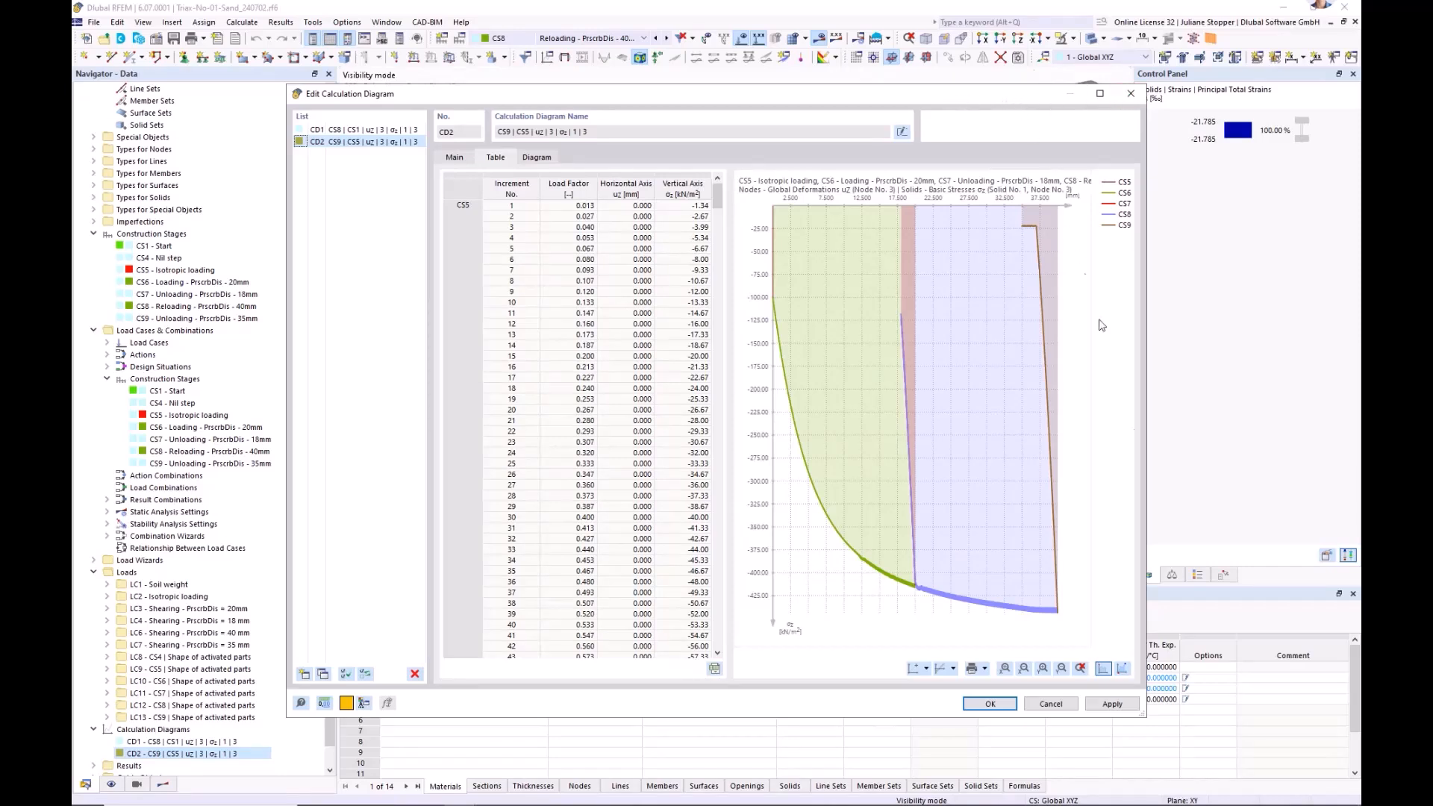
click(1050, 704)
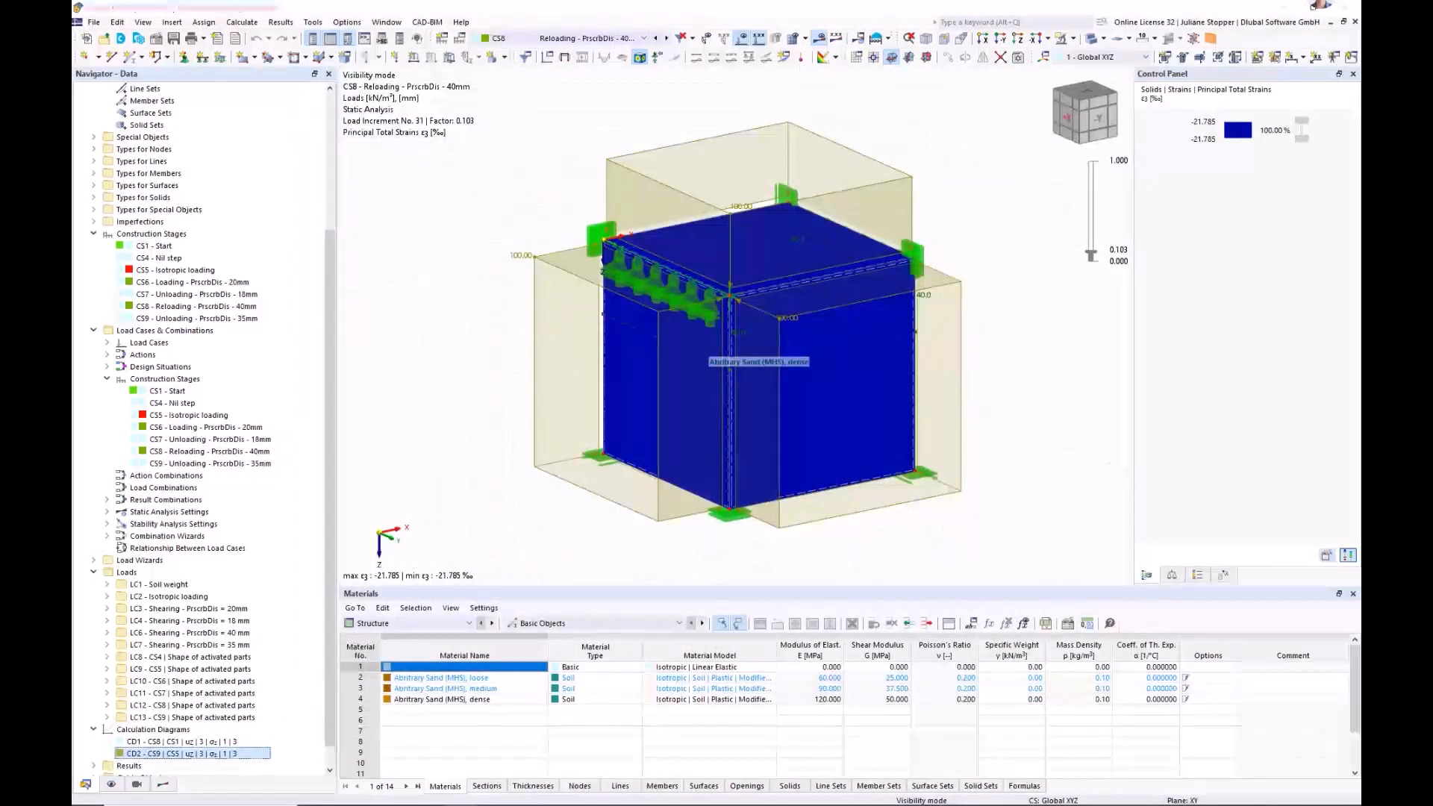
- Switch to the Excel workbook 240314-1-Berlin-sand_MHS.xlsx, compare the measured and MHS-predicted curves for Berlin Sand, and return to RFEM
key(alt+Tab)
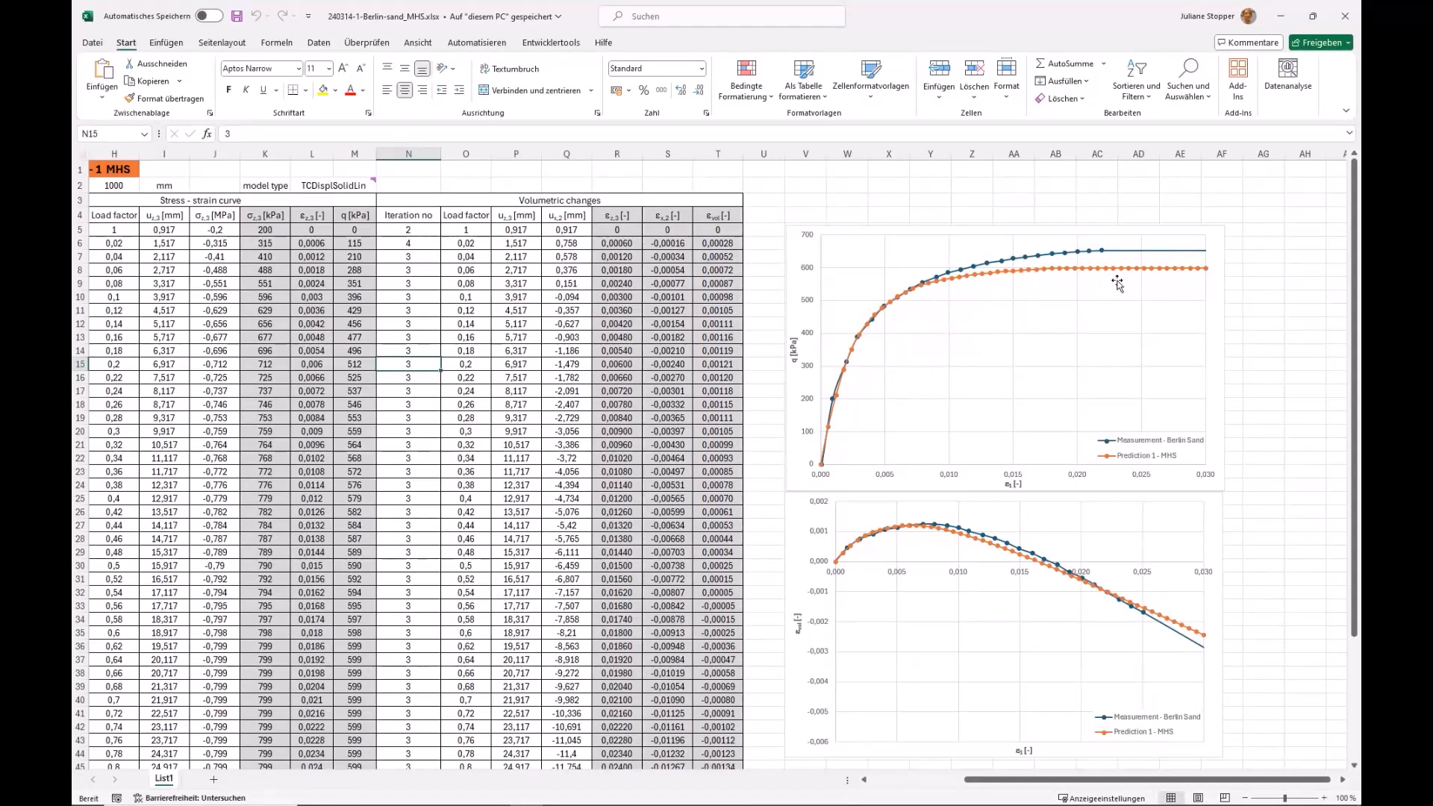
click(1281, 21)
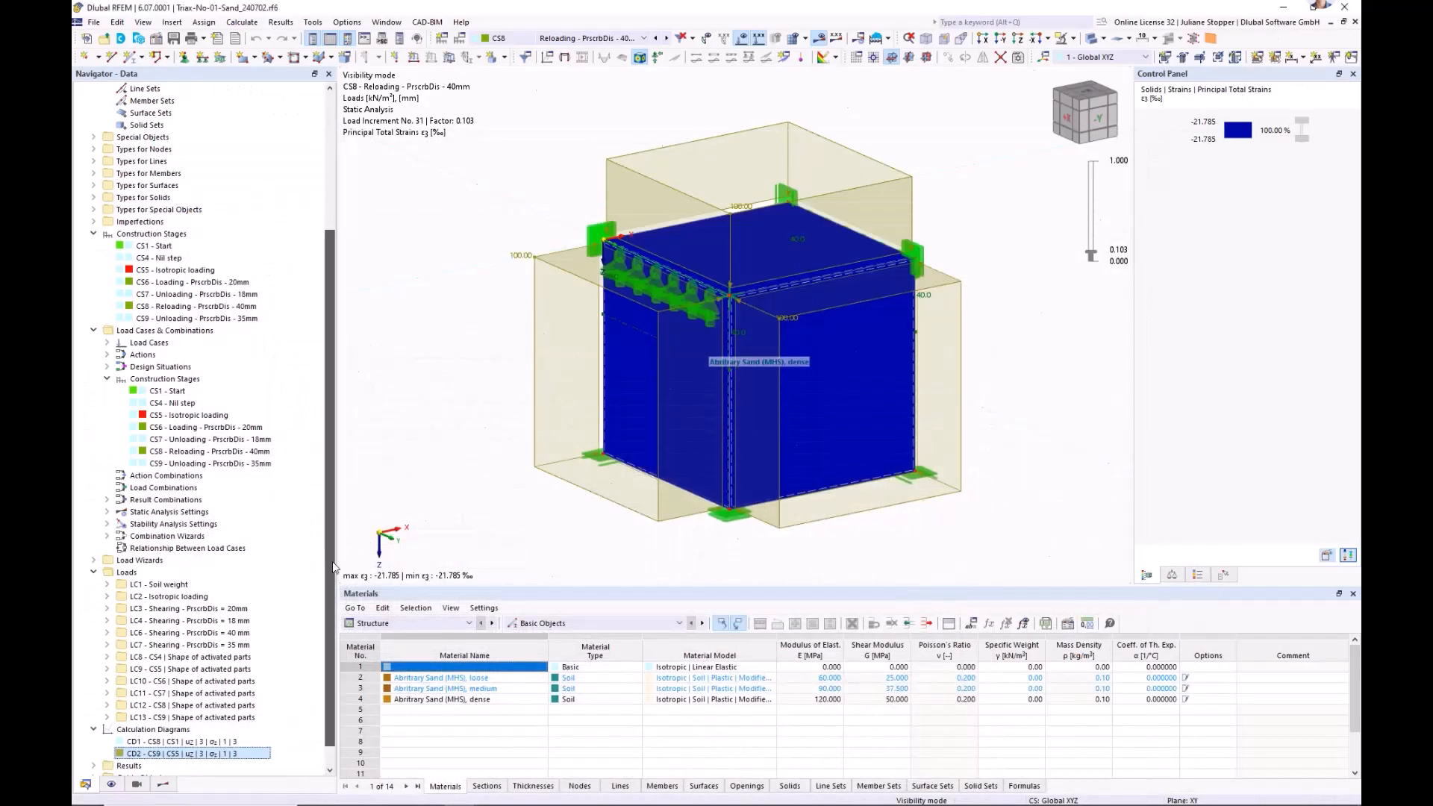
- Collapse the materials, basic objects, construction stages, load cases and combinations, loads and calculation diagrams in the model's data tree
scroll(332, 424, up, 5)
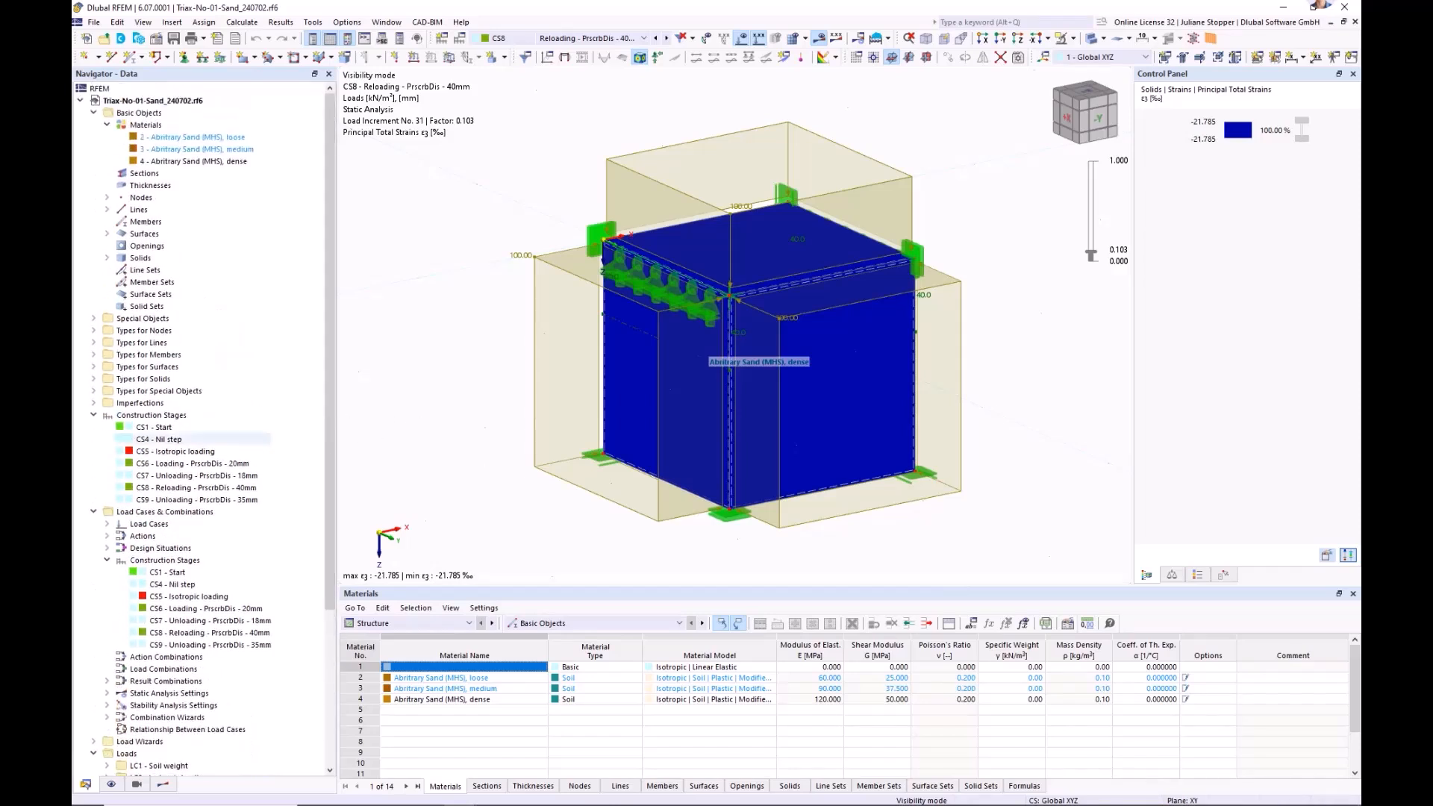
click(107, 125)
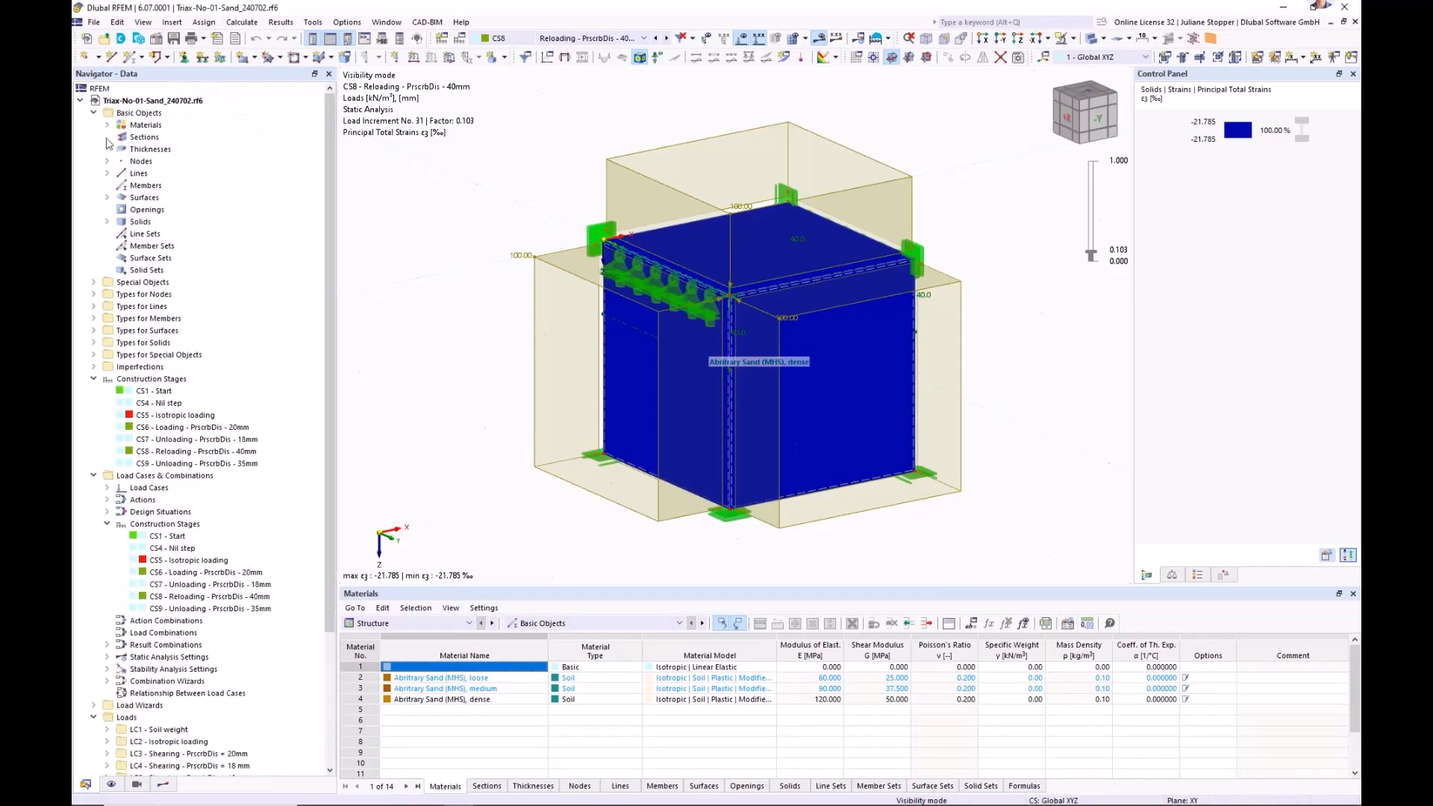
click(93, 378)
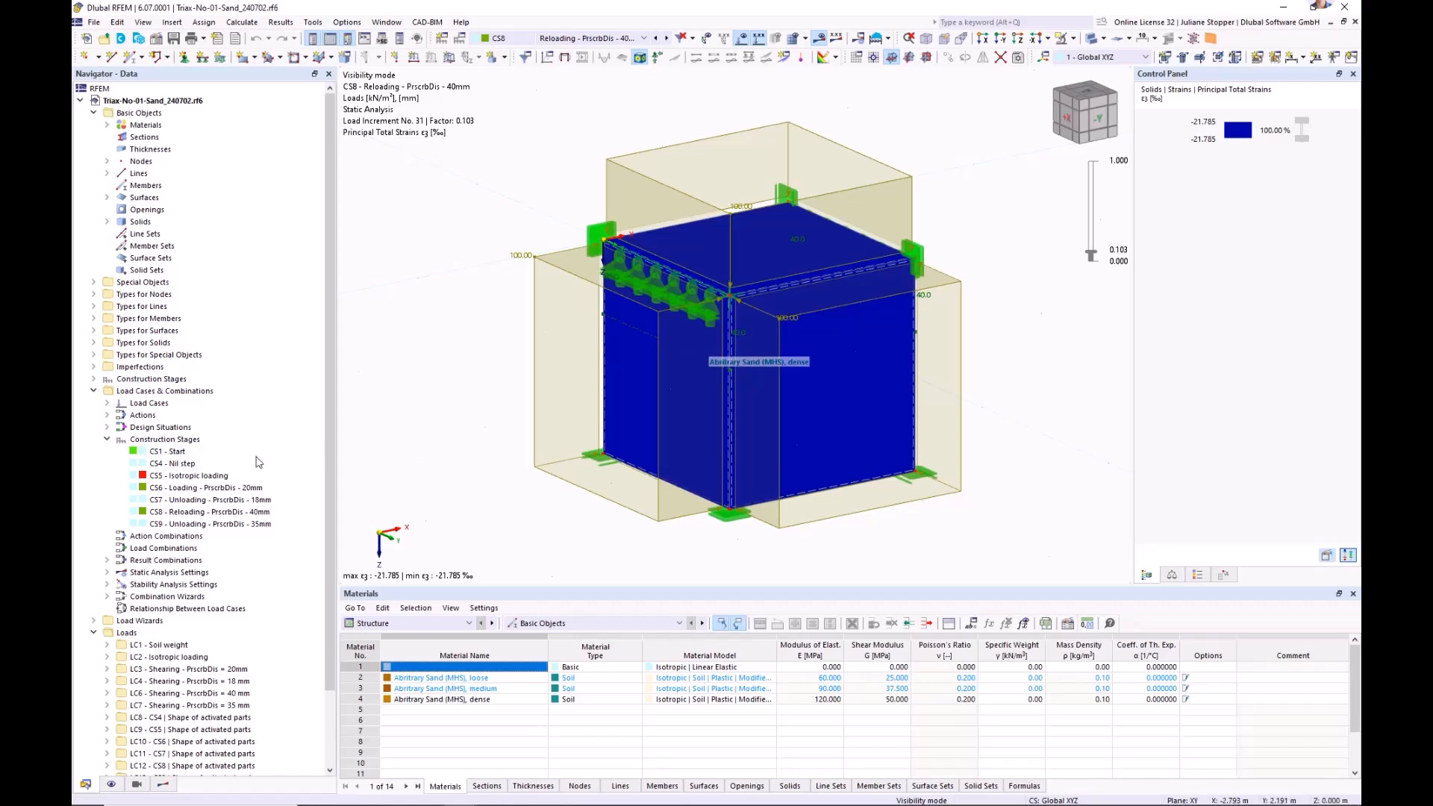
click(94, 391)
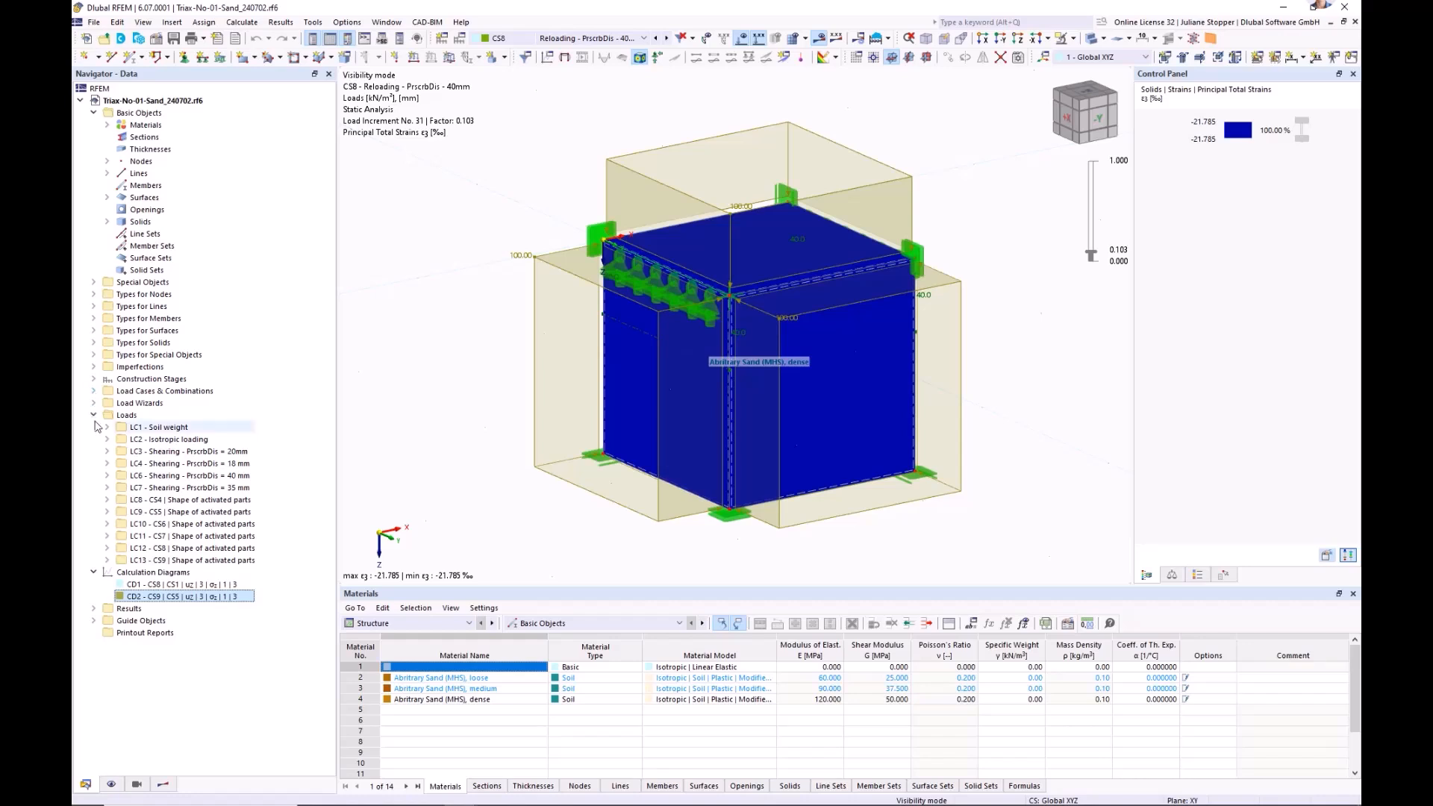
click(93, 415)
click(93, 113)
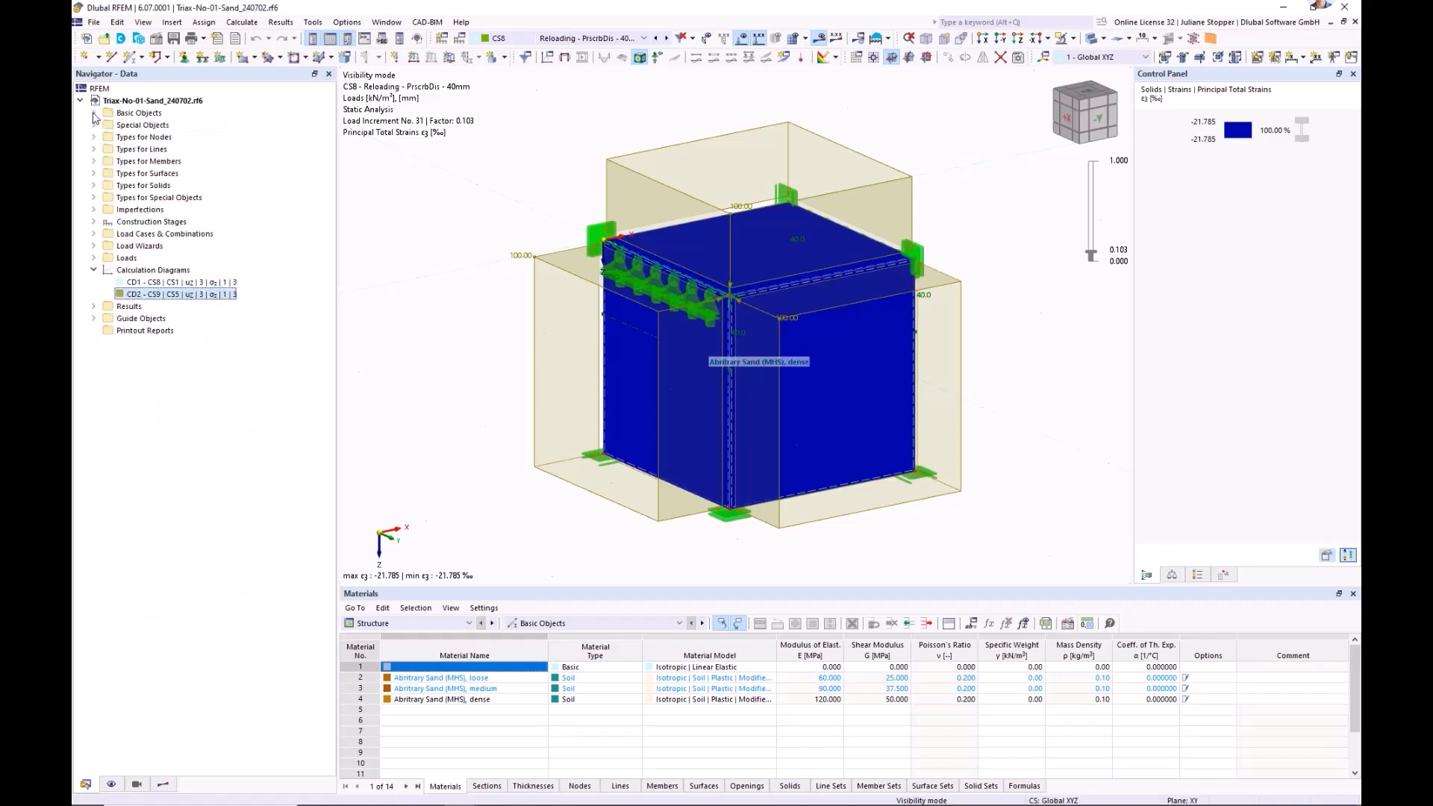
click(93, 269)
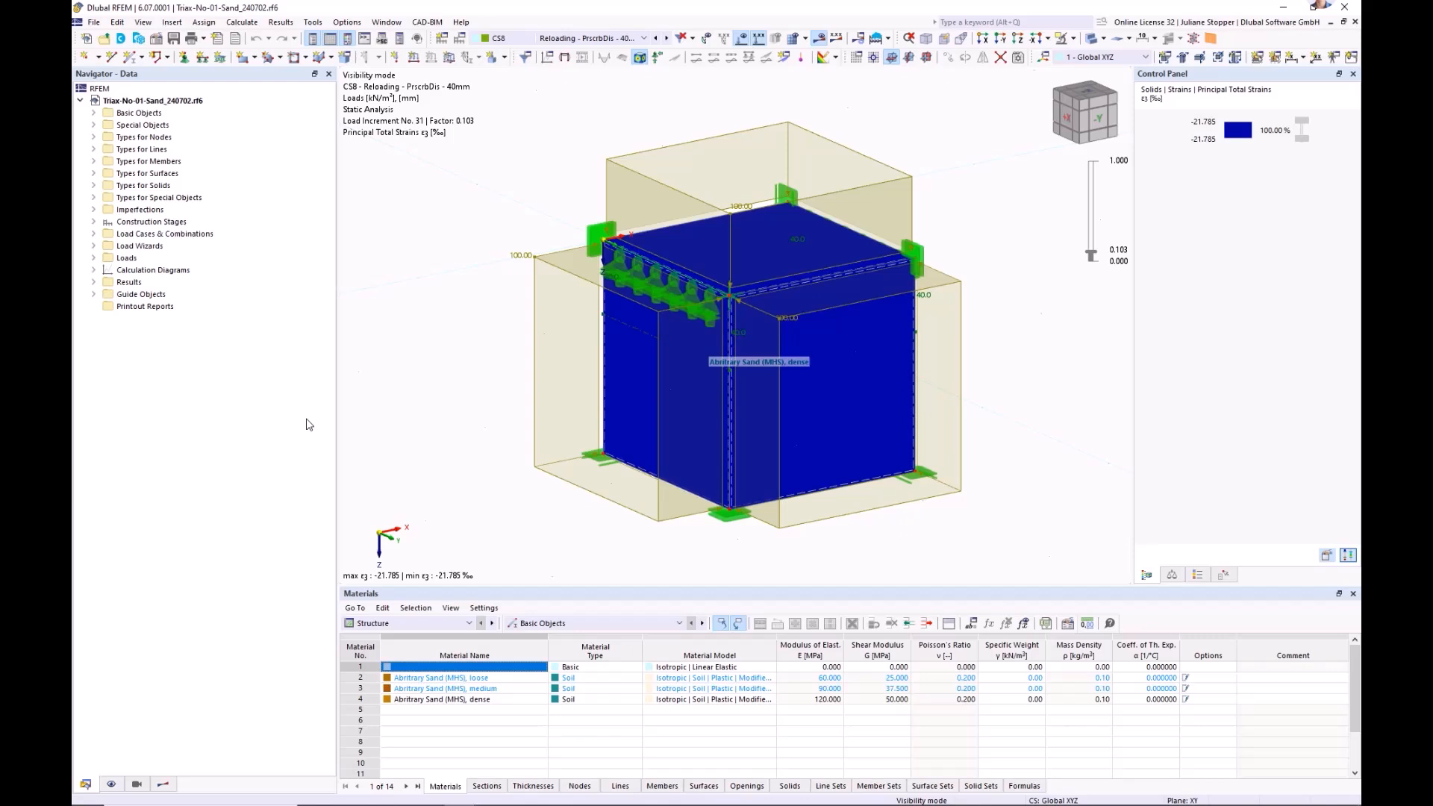
click(459, 804)
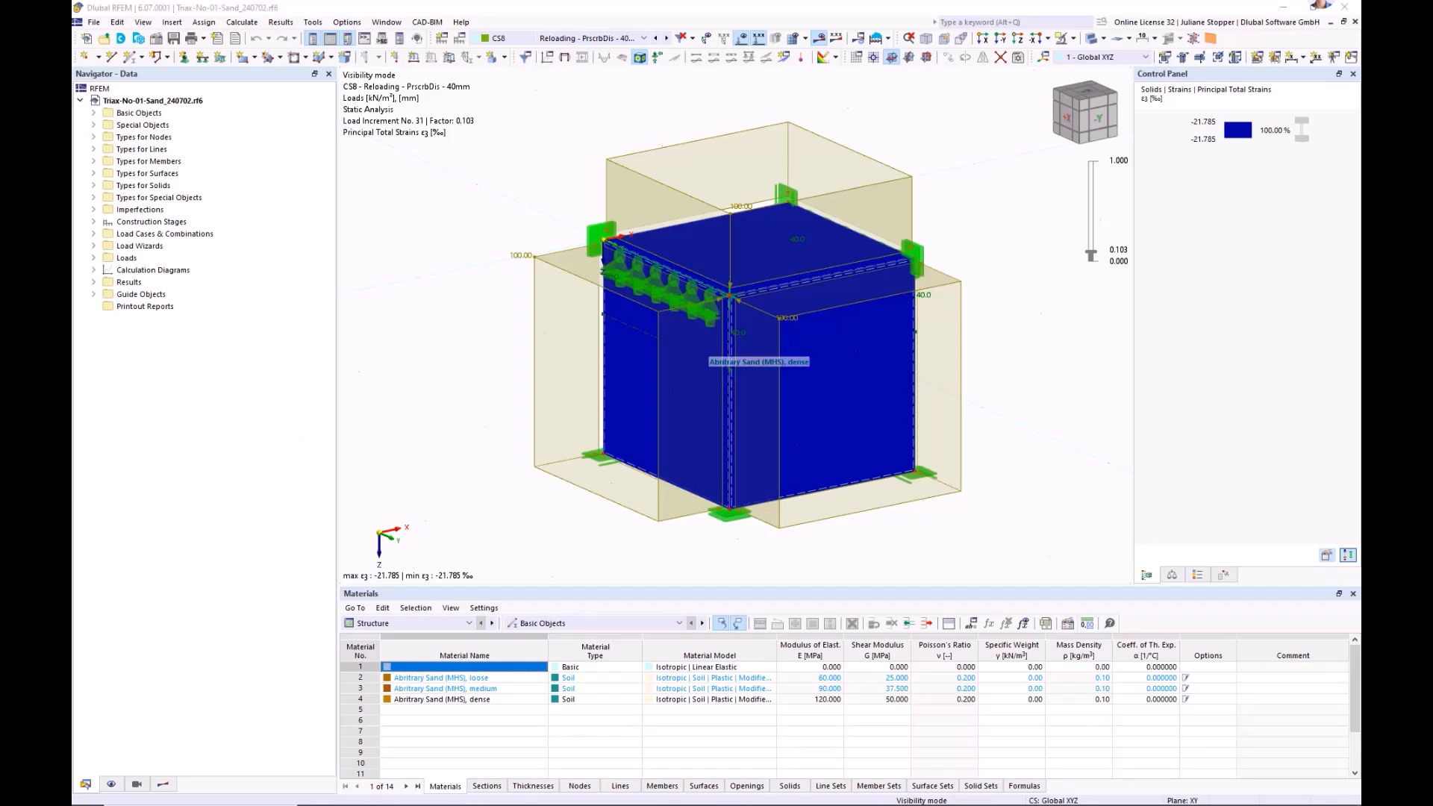